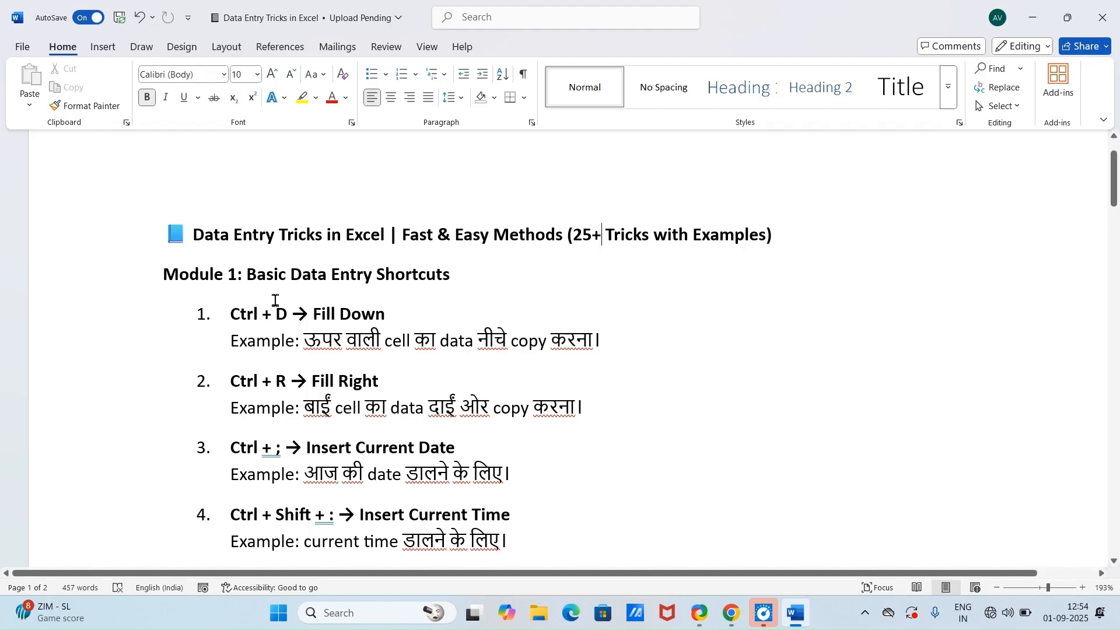
Step: Review the document's list of Excel data entry tricks, from Module 1 shortcuts through Module 6 Advanced Data Entry
{"action": "scroll", "coordinate": [350, 309], "scroll_direction": "down", "scroll_amount": 5}
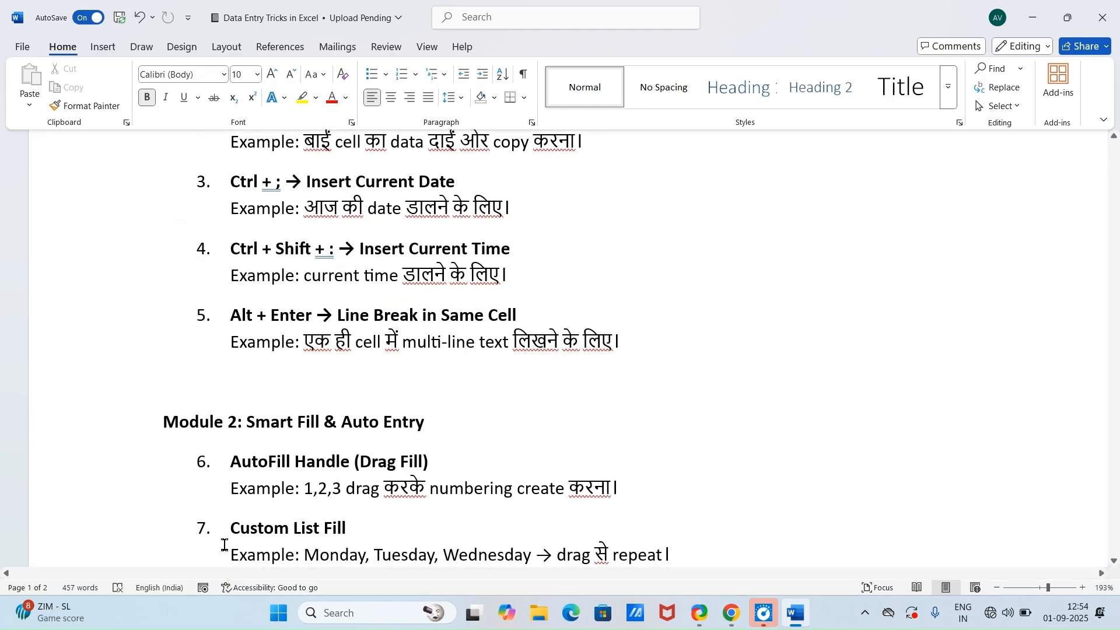
{"action": "scroll", "coordinate": [225, 525], "scroll_direction": "down", "scroll_amount": 1}
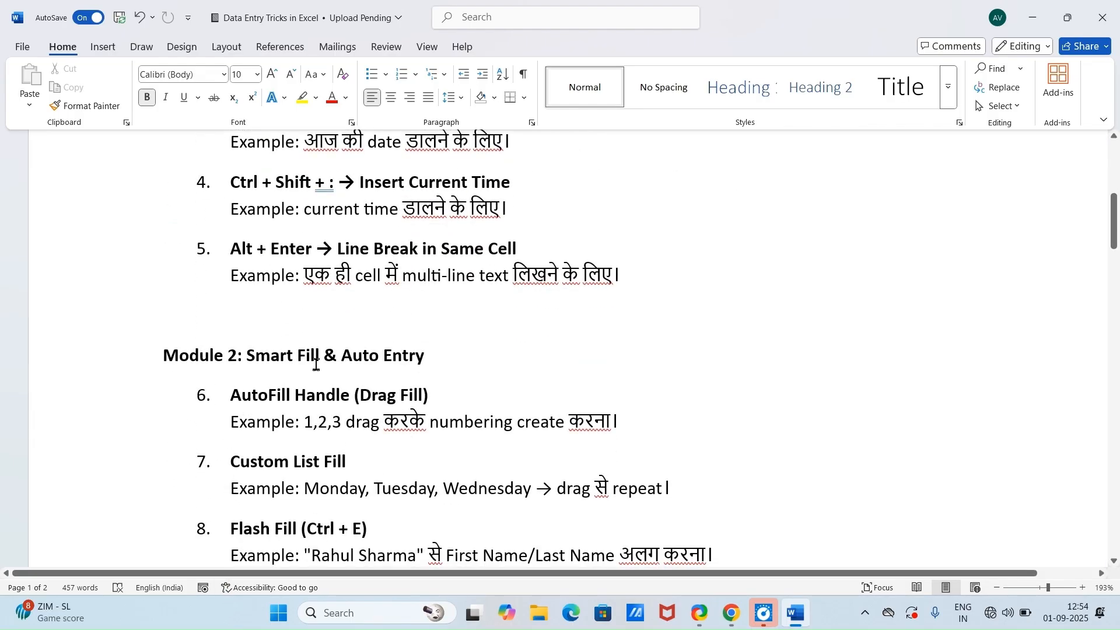
{"action": "scroll", "coordinate": [431, 381], "scroll_direction": "down", "scroll_amount": 6}
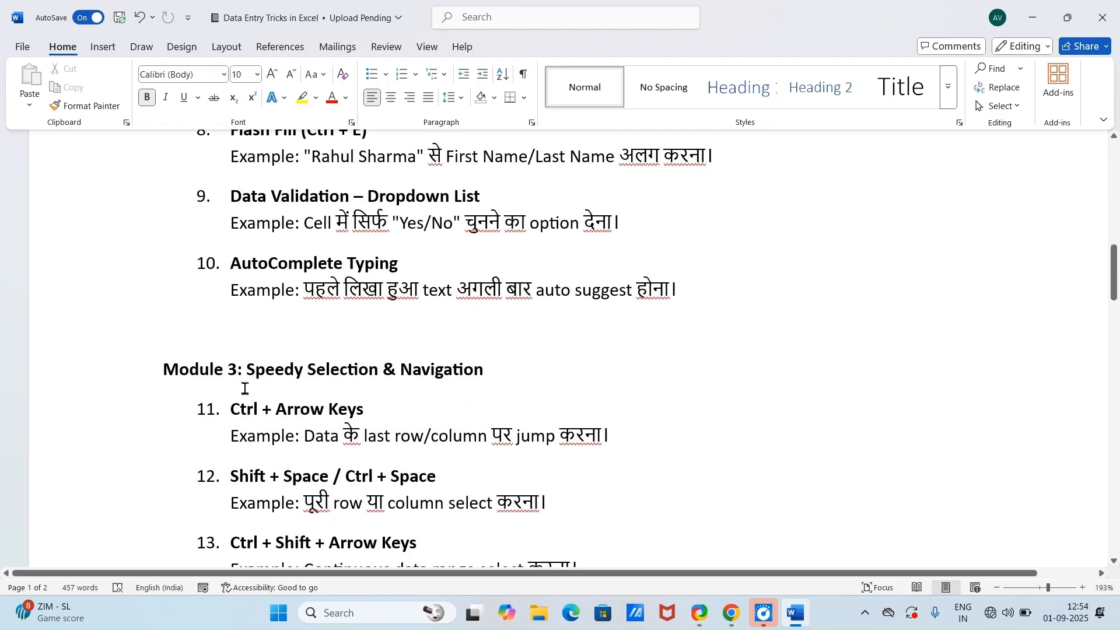
{"action": "scroll", "coordinate": [414, 388], "scroll_direction": "down", "scroll_amount": 4}
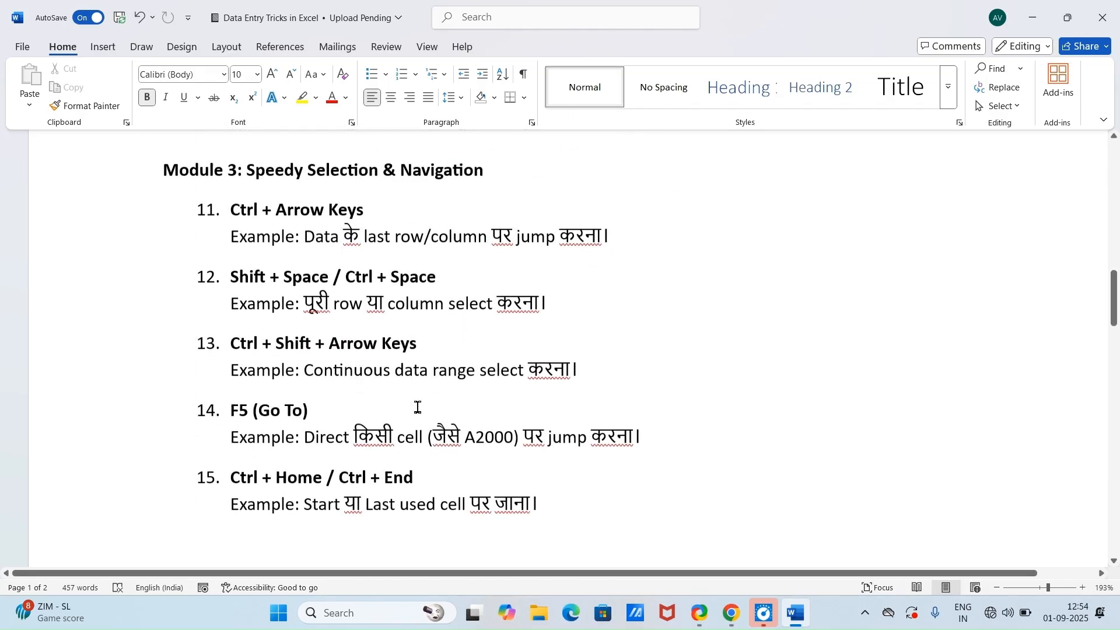
{"action": "scroll", "coordinate": [351, 412], "scroll_direction": "down", "scroll_amount": 5}
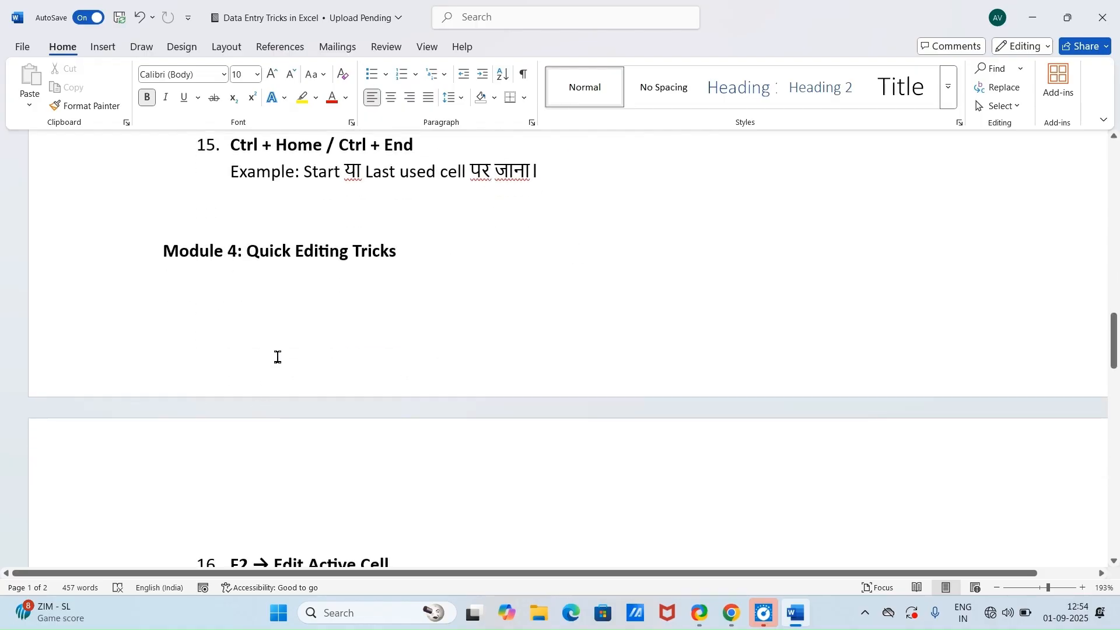
{"action": "scroll", "coordinate": [326, 350], "scroll_direction": "down", "scroll_amount": 5}
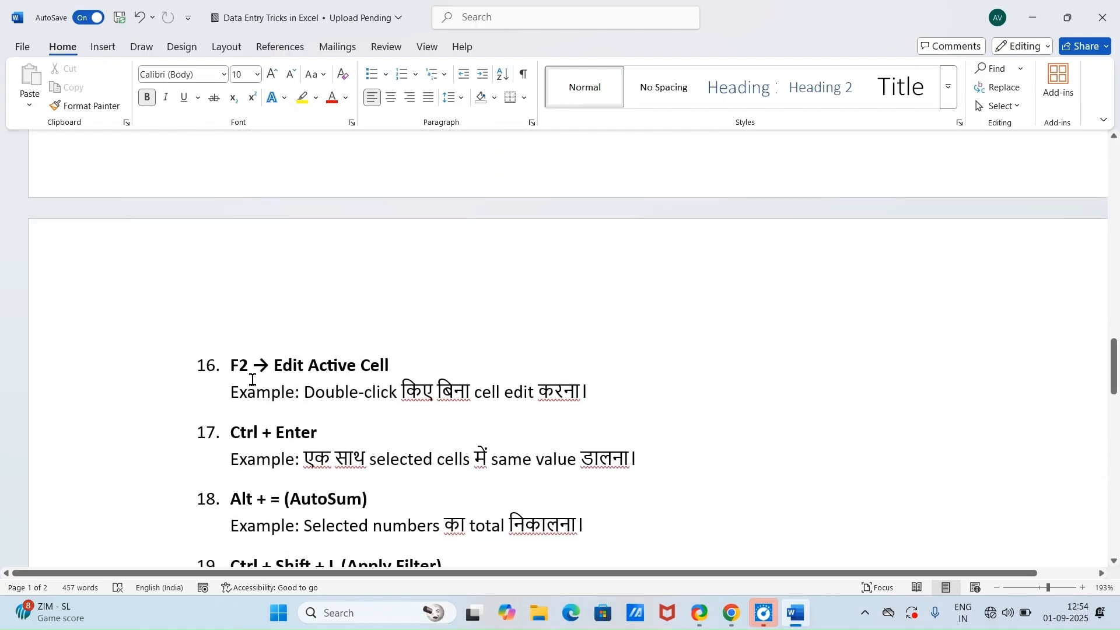
{"action": "scroll", "coordinate": [255, 380], "scroll_direction": "down", "scroll_amount": 6}
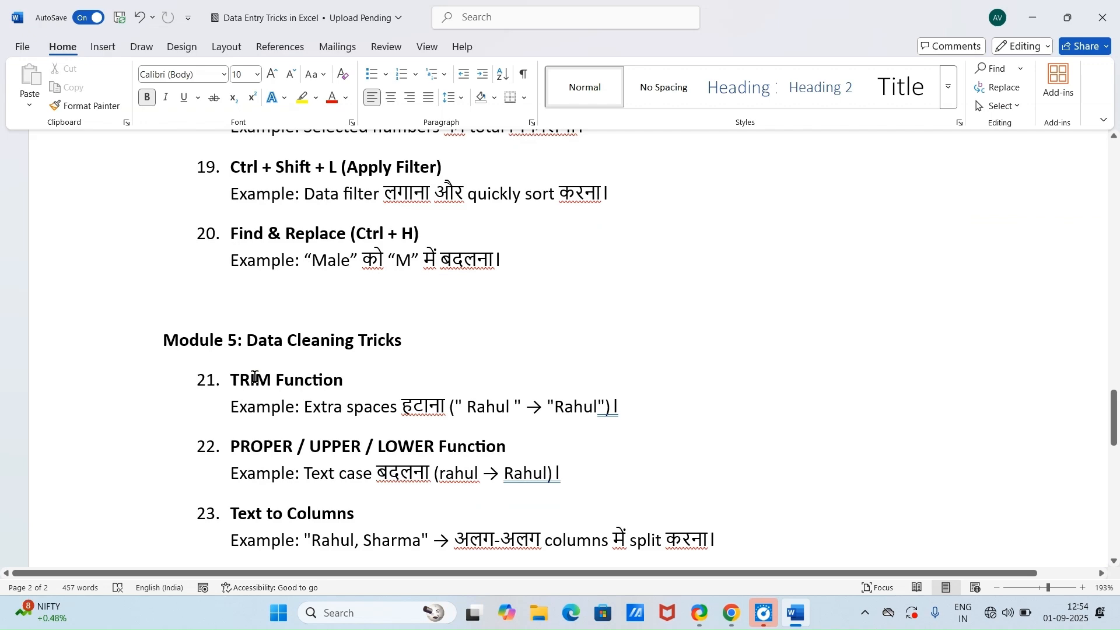
{"action": "scroll", "coordinate": [428, 365], "scroll_direction": "down", "scroll_amount": 4}
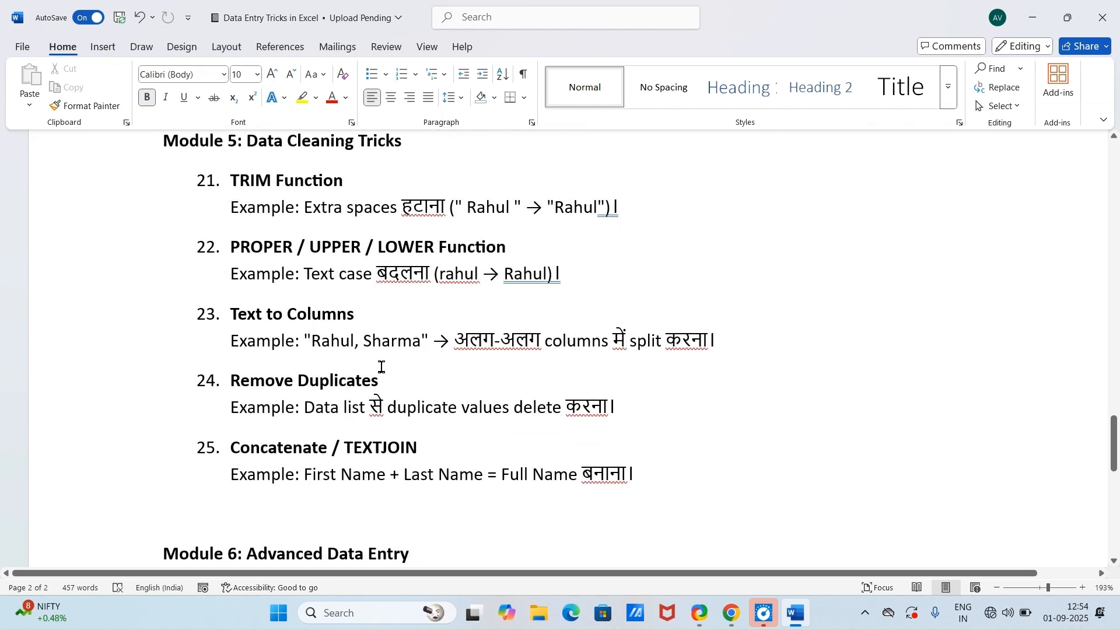
{"action": "scroll", "coordinate": [350, 366], "scroll_direction": "up", "scroll_amount": 7}
{"action": "scroll", "coordinate": [269, 365], "scroll_direction": "down", "scroll_amount": 3}
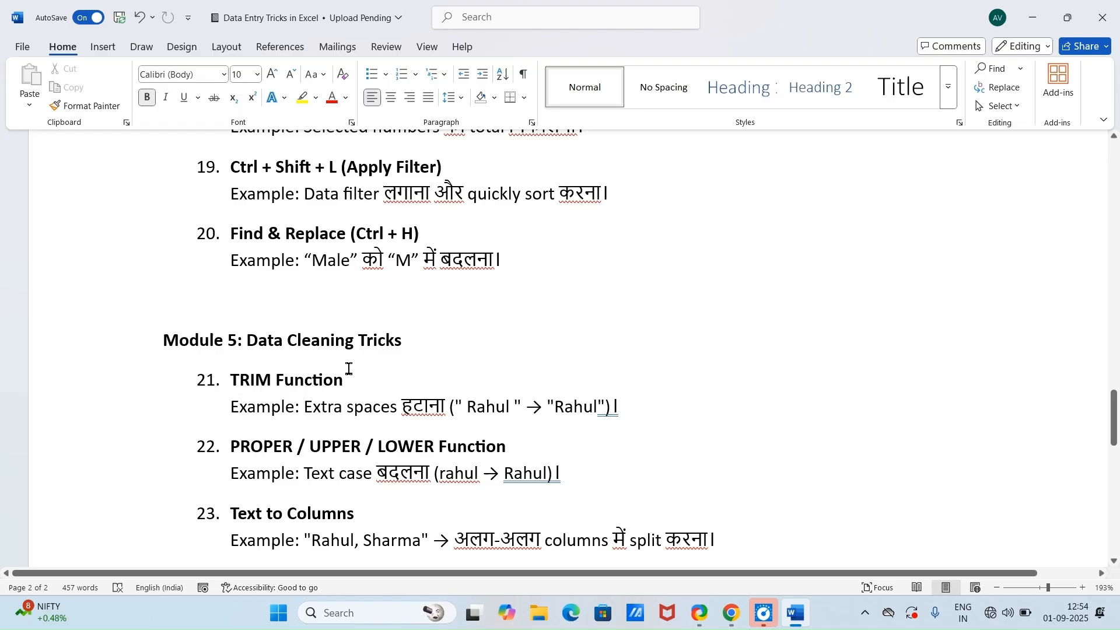
{"action": "scroll", "coordinate": [349, 368], "scroll_direction": "down", "scroll_amount": 3}
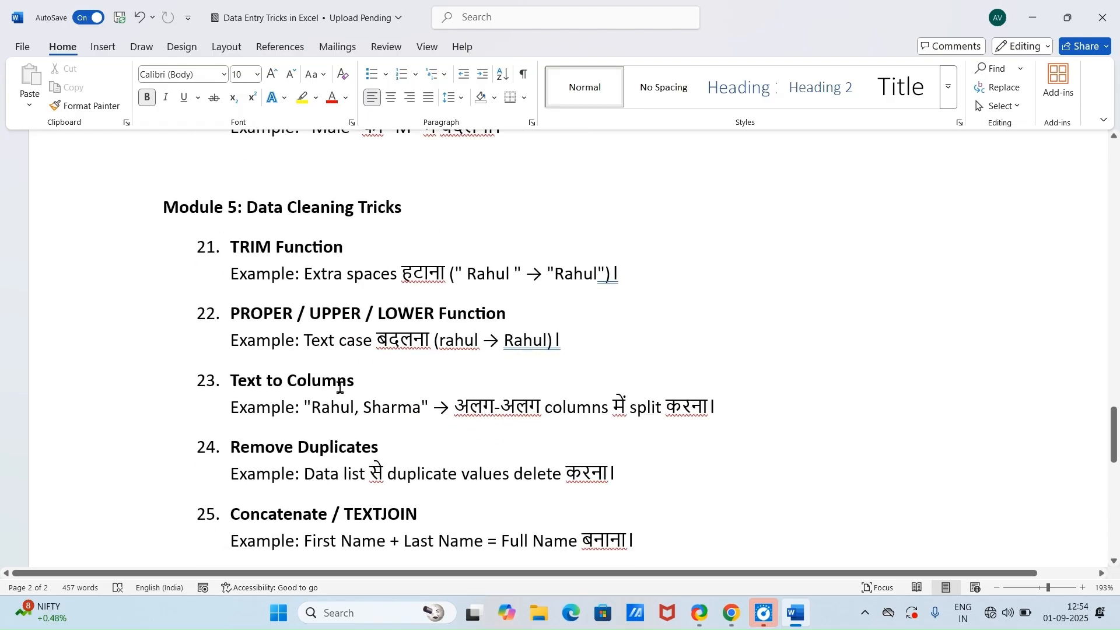
{"action": "scroll", "coordinate": [340, 400], "scroll_direction": "down", "scroll_amount": 7}
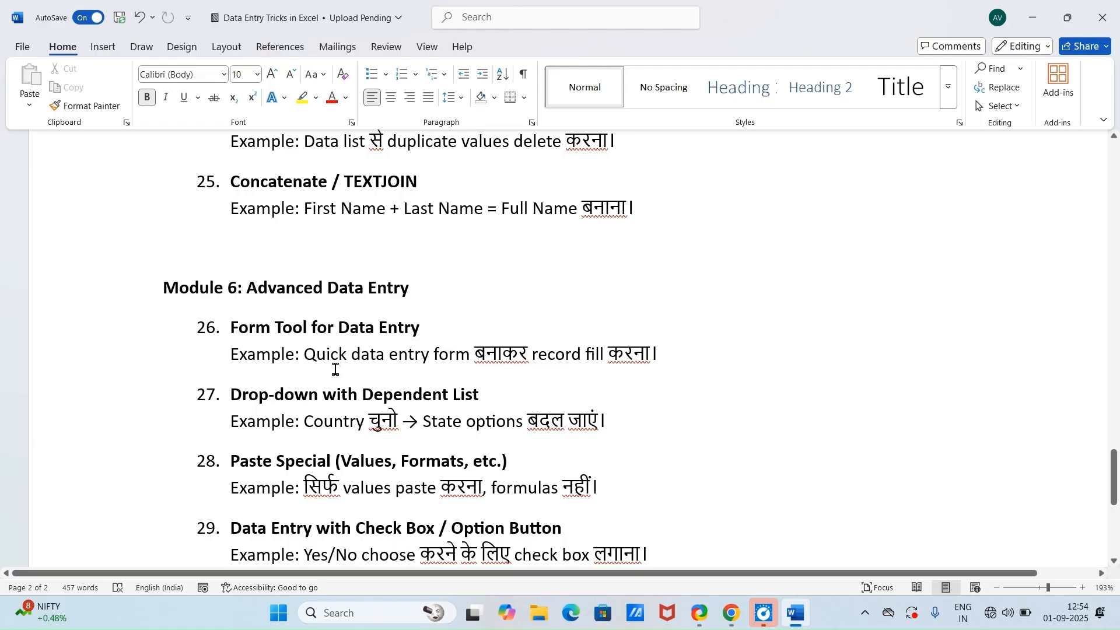
{"action": "scroll", "coordinate": [324, 368], "scroll_direction": "down", "scroll_amount": 3}
{"action": "scroll", "coordinate": [324, 369], "scroll_direction": "up", "scroll_amount": 20}
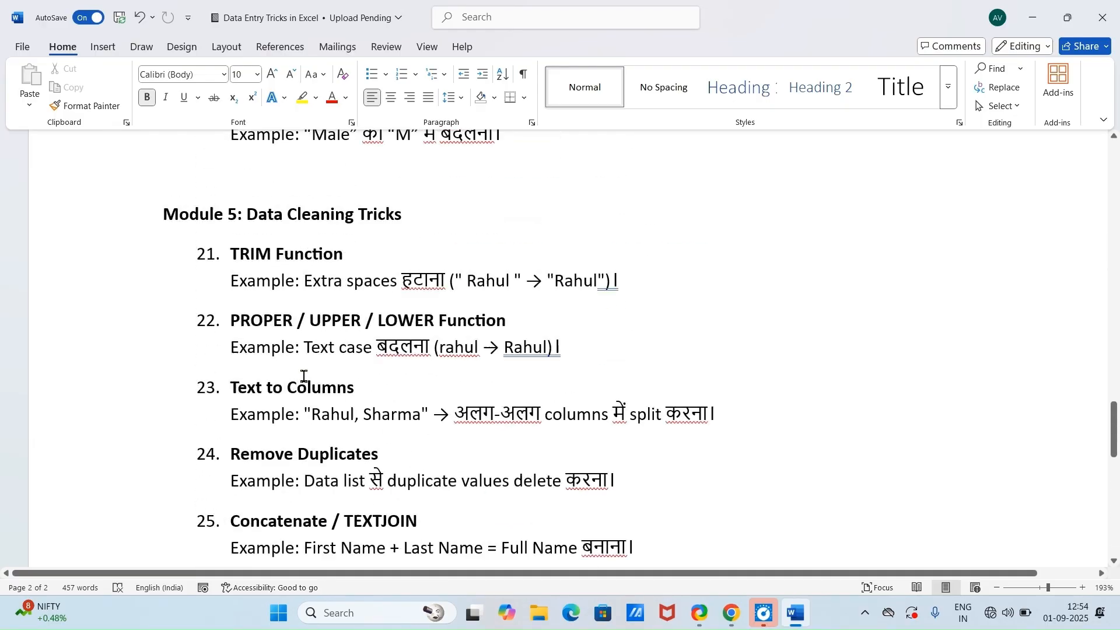
{"action": "scroll", "coordinate": [354, 376], "scroll_direction": "up", "scroll_amount": 20}
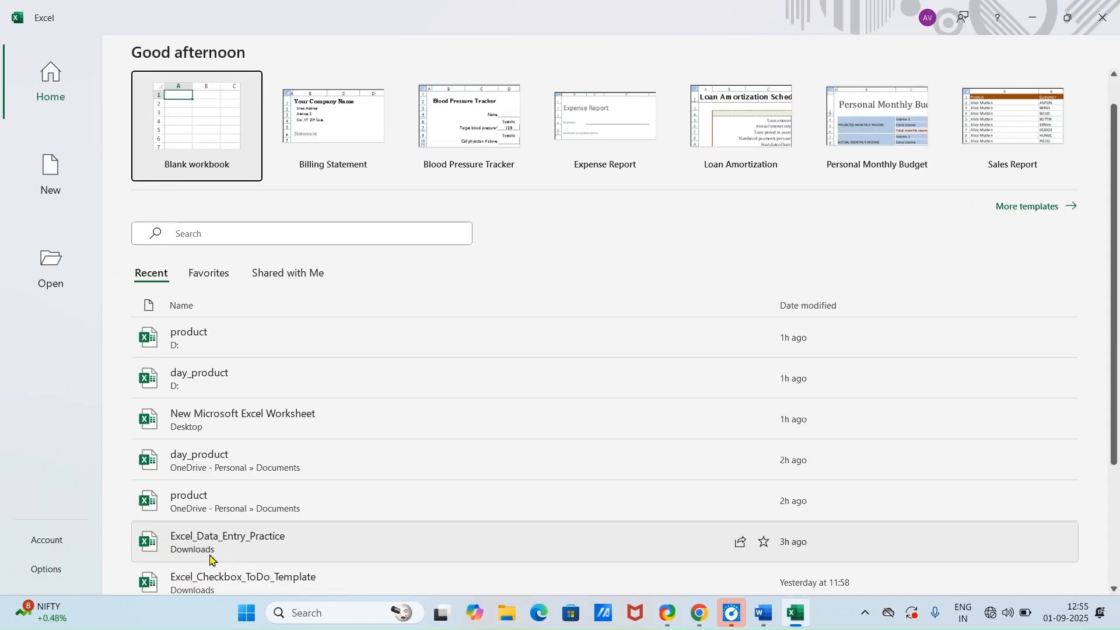
Step: Open the Excel_Data_Entry_Practice workbook in Excel and add a new blank sheet after Practice Table, enlarged to 160%
{"action": "left_click", "coordinate": [242, 544]}
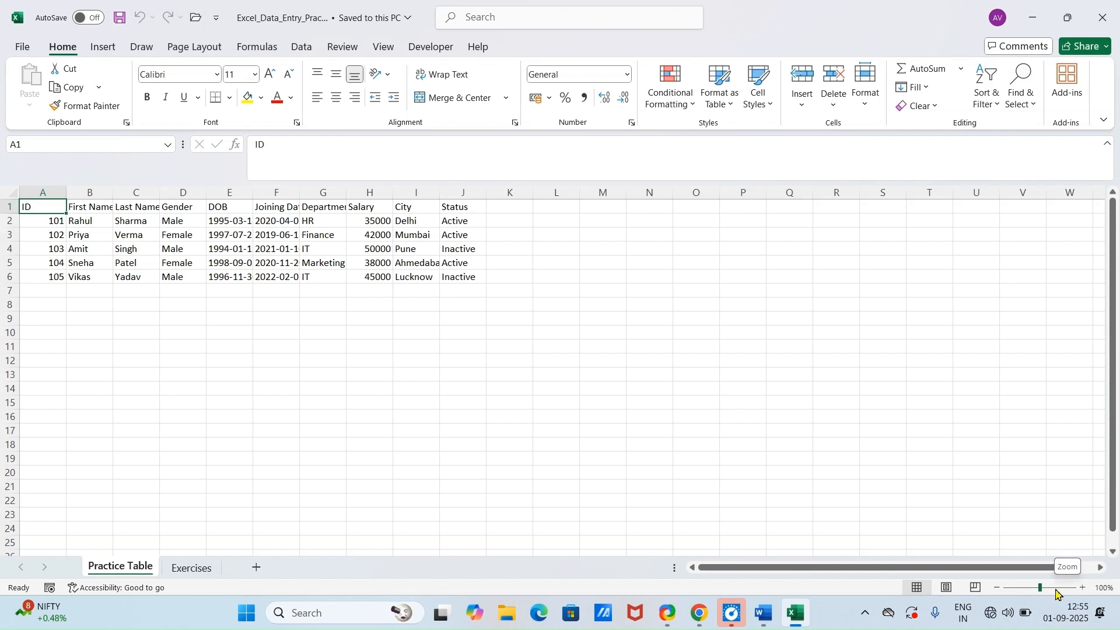
{"action": "left_click", "coordinate": [1054, 588]}
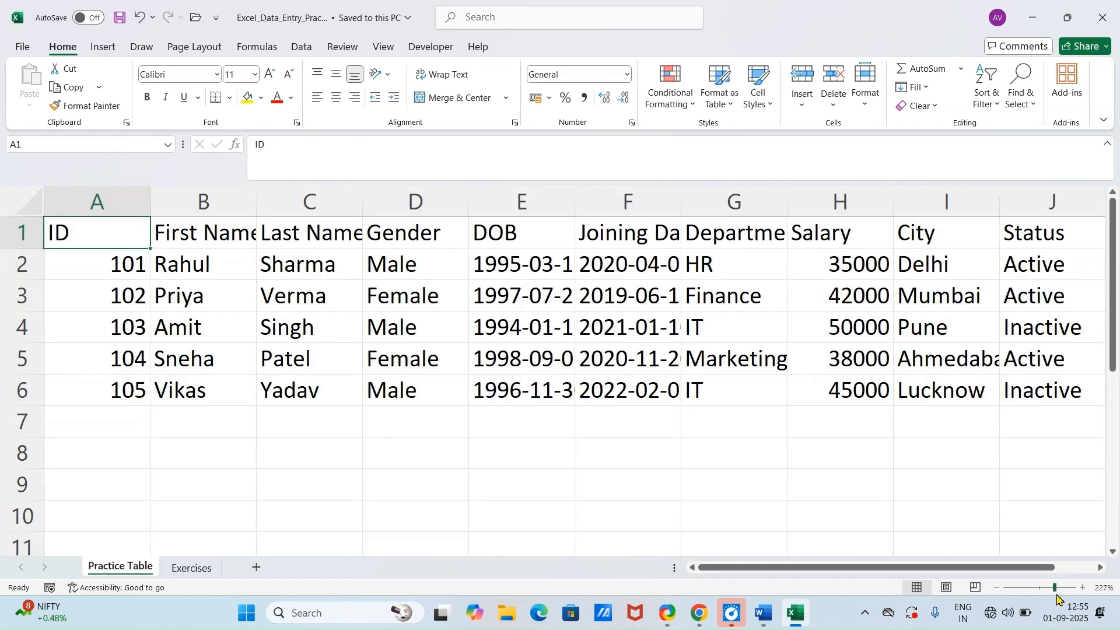
{"action": "left_click", "coordinate": [256, 567]}
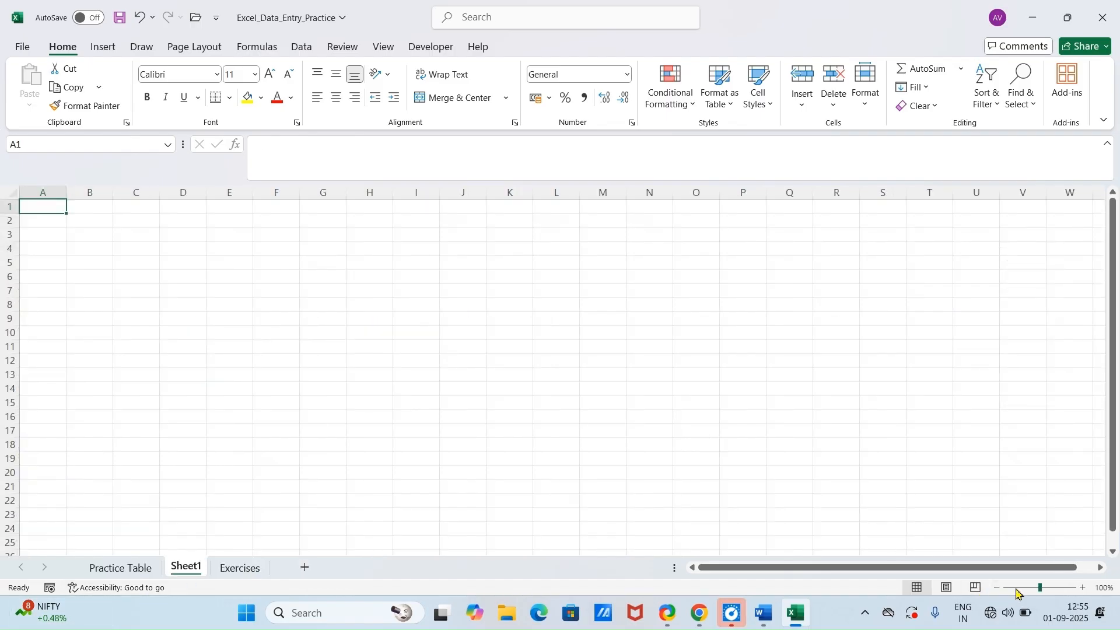
{"action": "left_click", "coordinate": [1048, 588]}
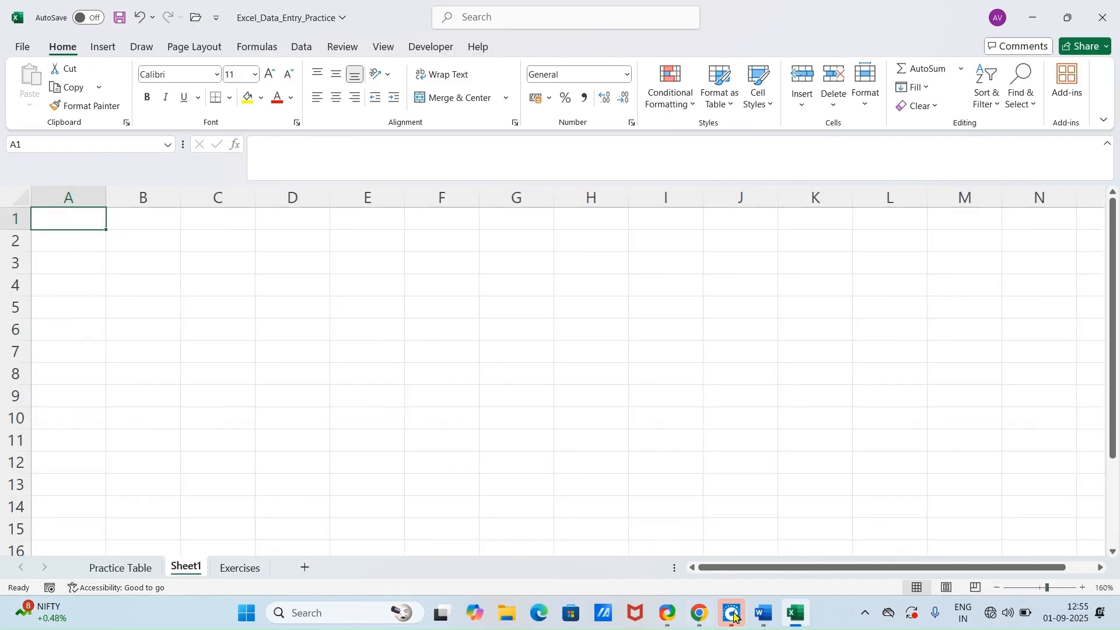
Step: Check the Fill Down trick in the Word document and, back in Excel, enter 1 in cell D4 of Sheet1
{"action": "left_click", "coordinate": [765, 612]}
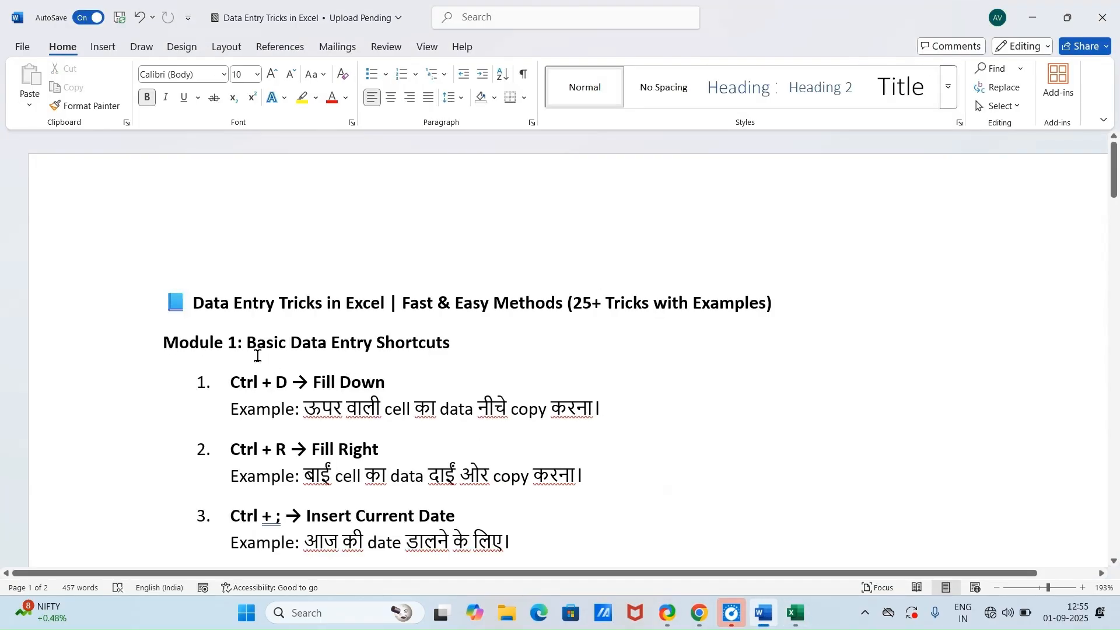
{"action": "scroll", "coordinate": [268, 312], "scroll_direction": "down", "scroll_amount": 1}
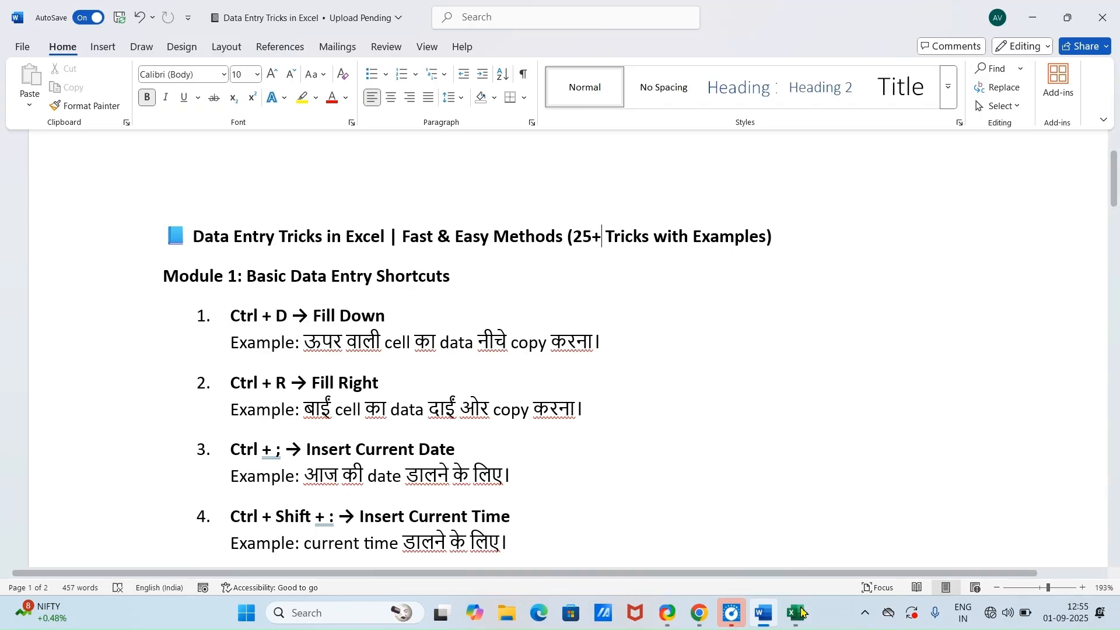
{"action": "mouse_move", "coordinate": [795, 612]}
{"action": "left_click", "coordinate": [770, 568]}
{"action": "left_click", "coordinate": [310, 288]}
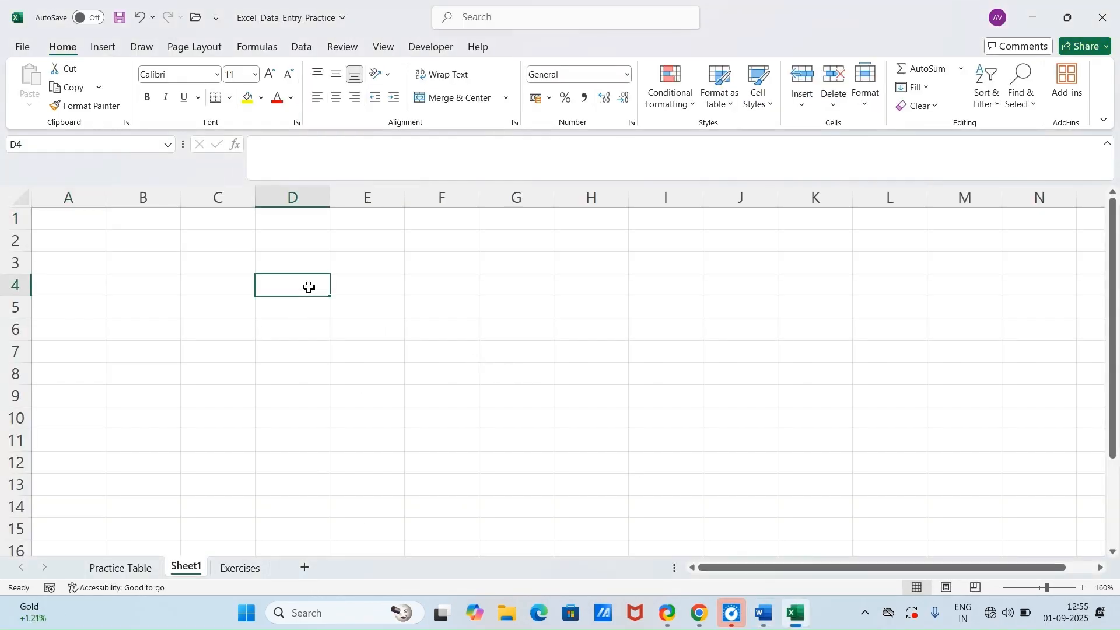
{"action": "type", "text": "1"}
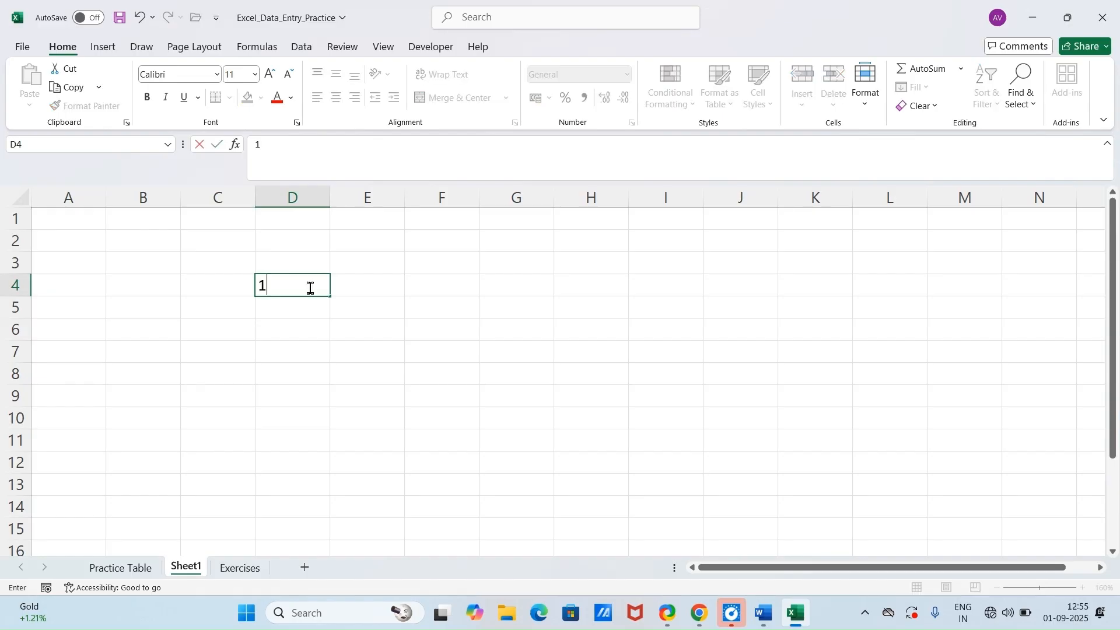
{"action": "left_click", "coordinate": [386, 315]}
Step: Fill the value in D4 down the column through D10
{"action": "left_click_drag", "start_coordinate": [298, 284], "coordinate": [332, 420]}
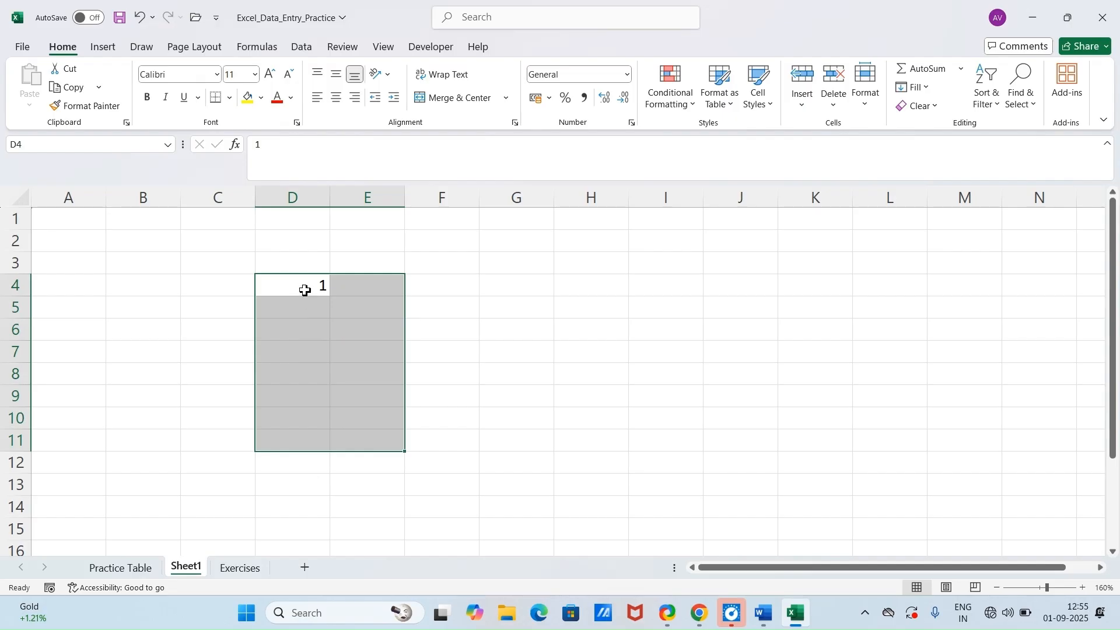
{"action": "left_click_drag", "start_coordinate": [305, 290], "coordinate": [311, 418]}
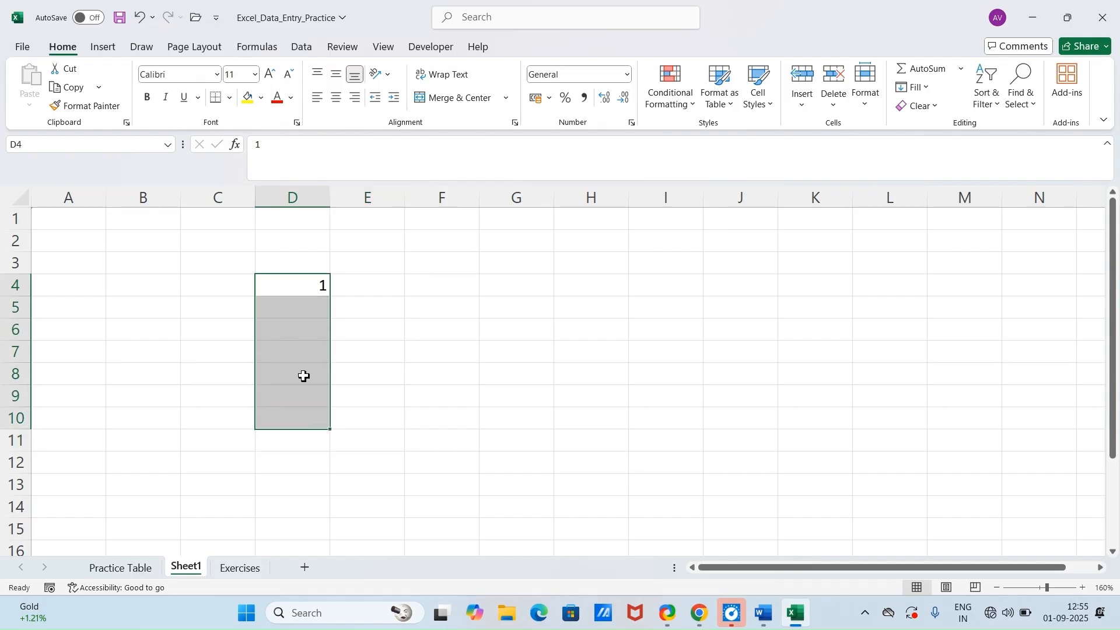
{"action": "key", "text": "ctrl+e"}
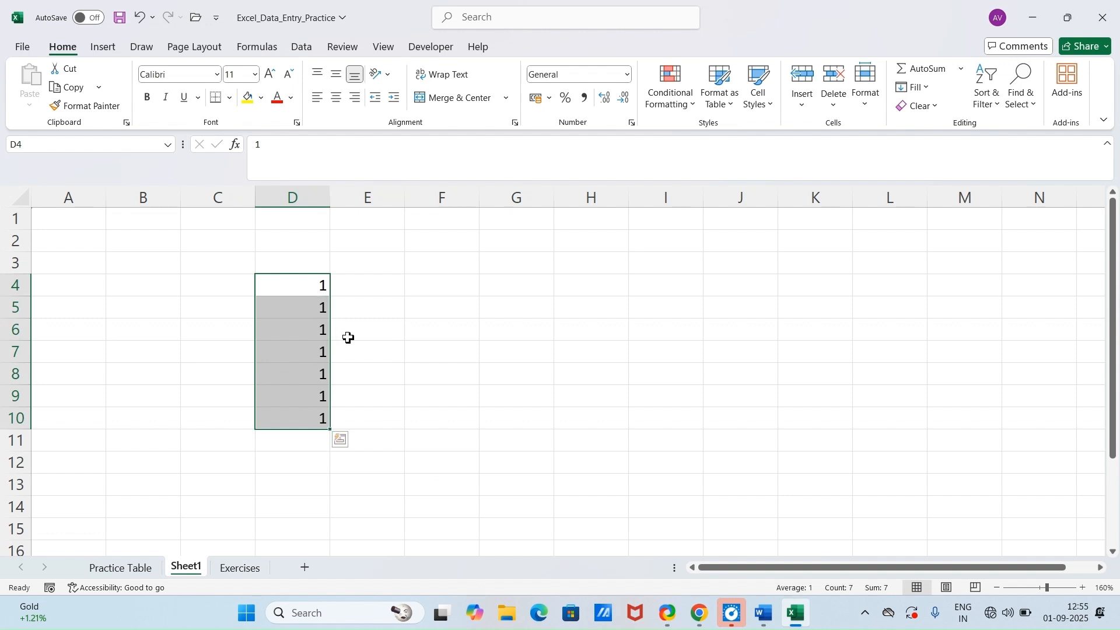
{"action": "left_click", "coordinate": [386, 291]}
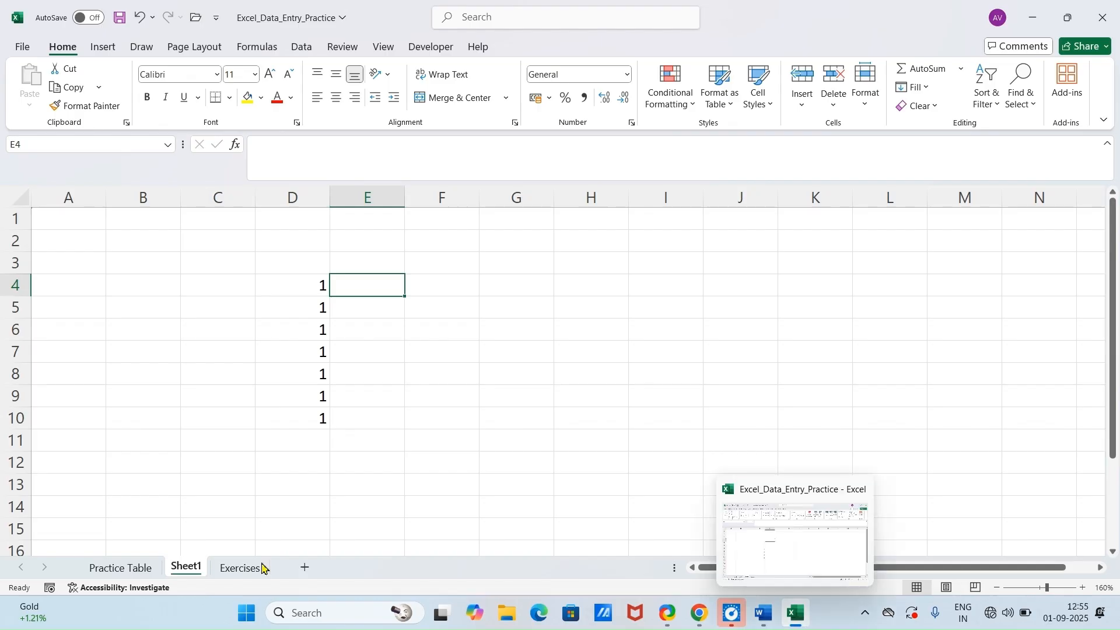
Step: Try filling Male down the Gender column from D2 to D6 on the Practice Table sheet, and undo the fill
{"action": "left_click", "coordinate": [111, 569]}
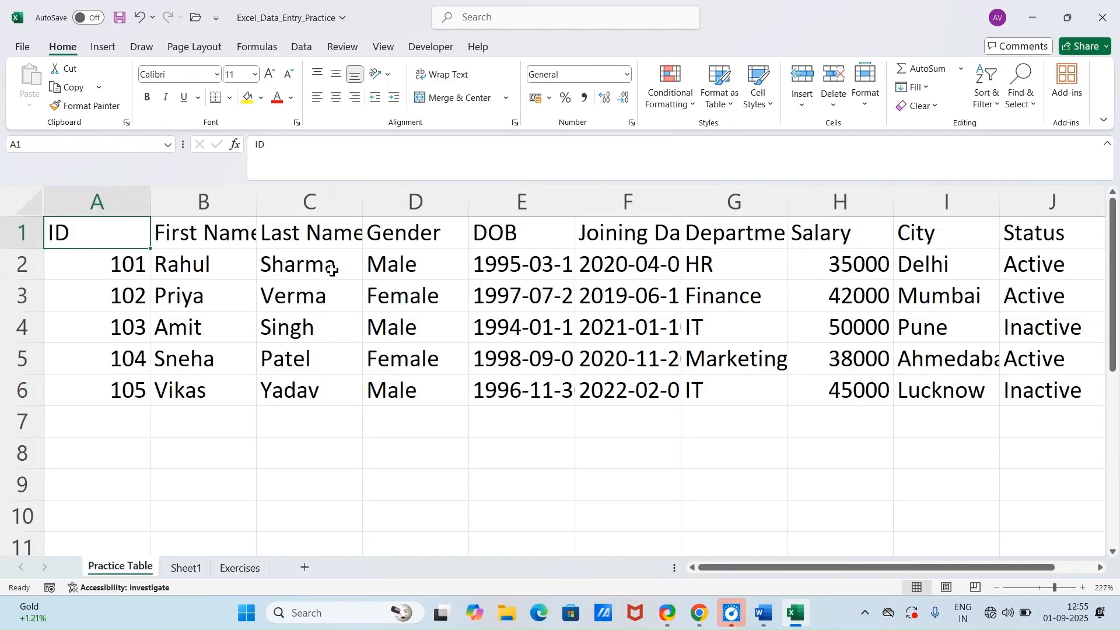
{"action": "left_click_drag", "start_coordinate": [405, 262], "coordinate": [416, 390]}
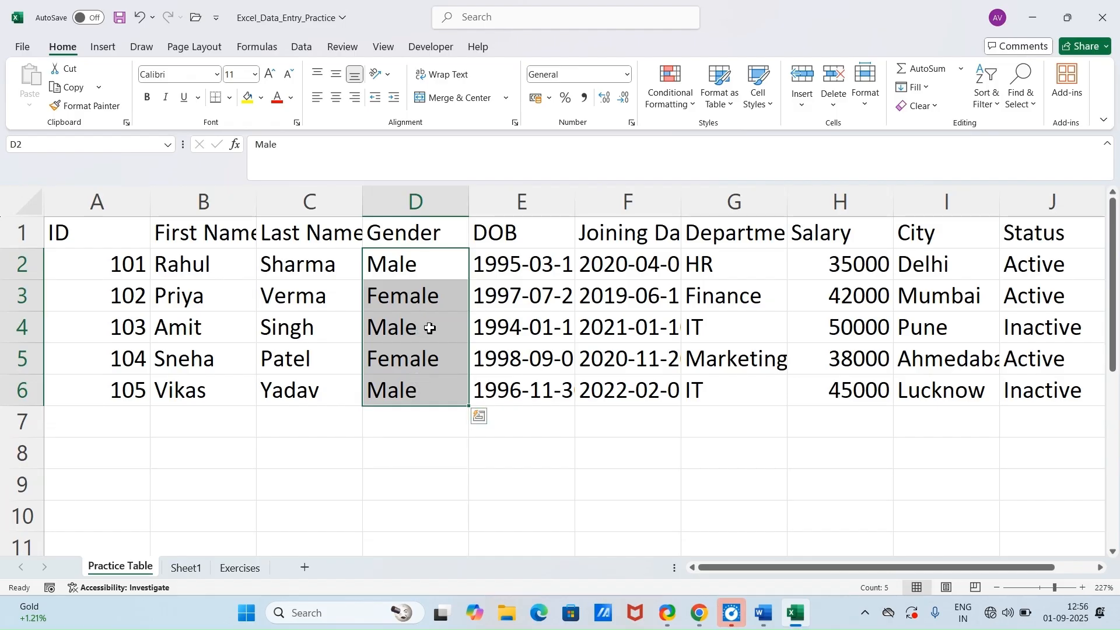
{"action": "key", "text": "ctrl+d"}
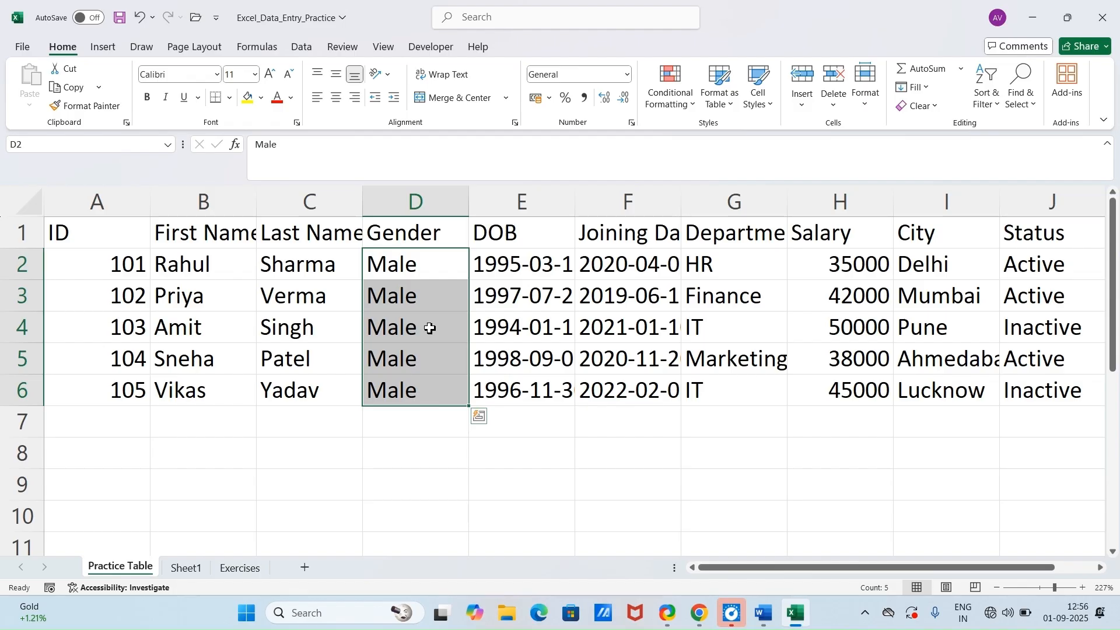
{"action": "key", "text": "ctrl+z"}
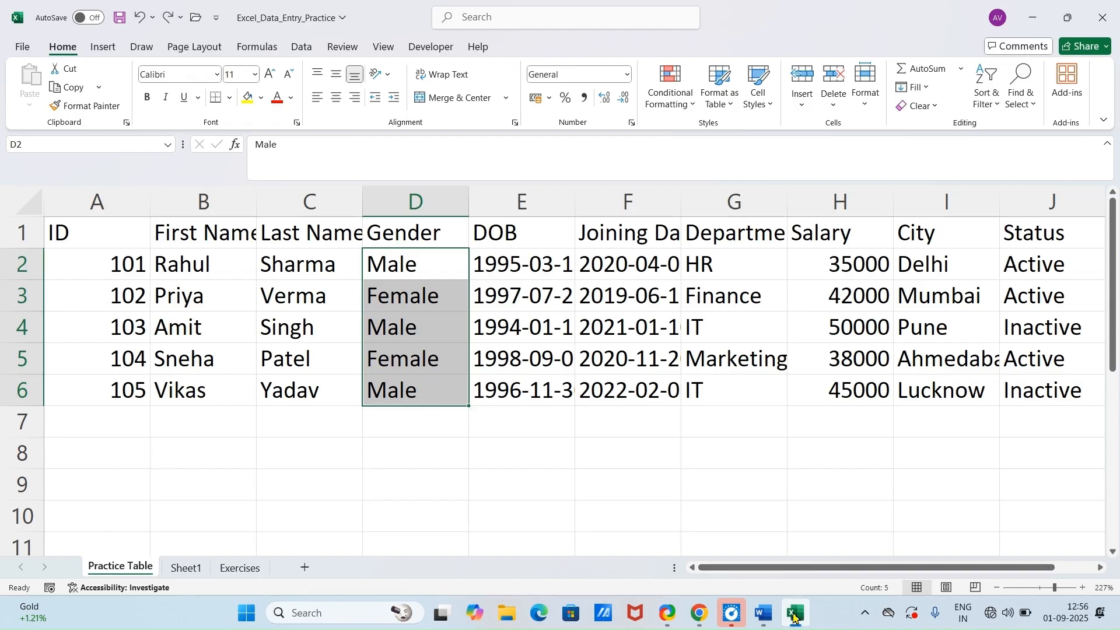
Step: Check the Fill Right trick in the Word document and, back in Excel, enter 2 in cell D8 of Practice Table
{"action": "left_click", "coordinate": [763, 614]}
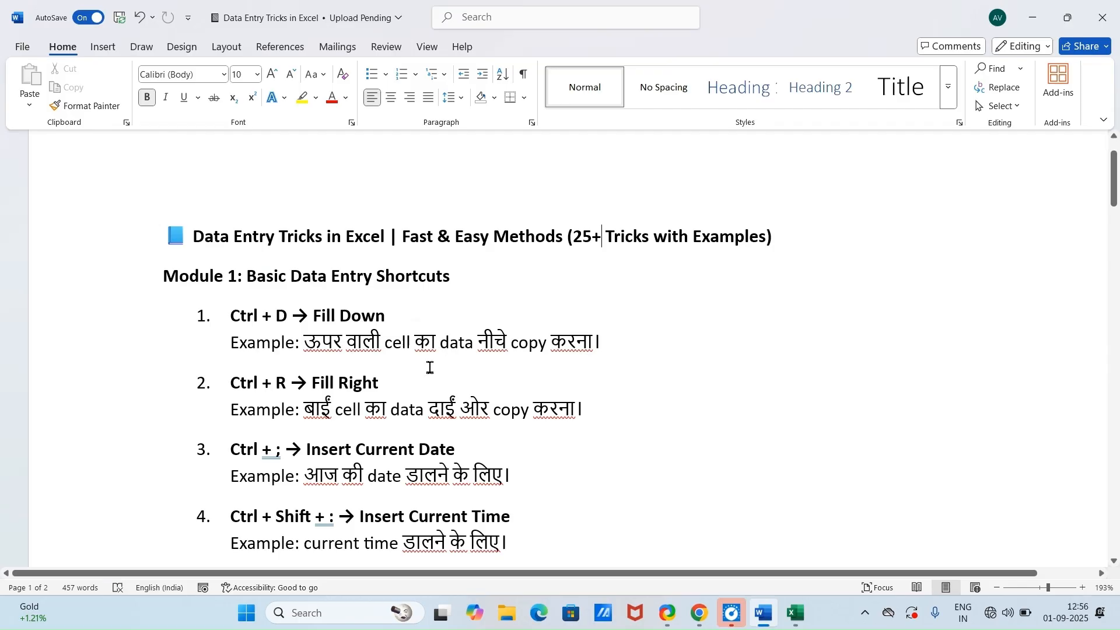
{"action": "scroll", "coordinate": [288, 382], "scroll_direction": "down", "scroll_amount": 2}
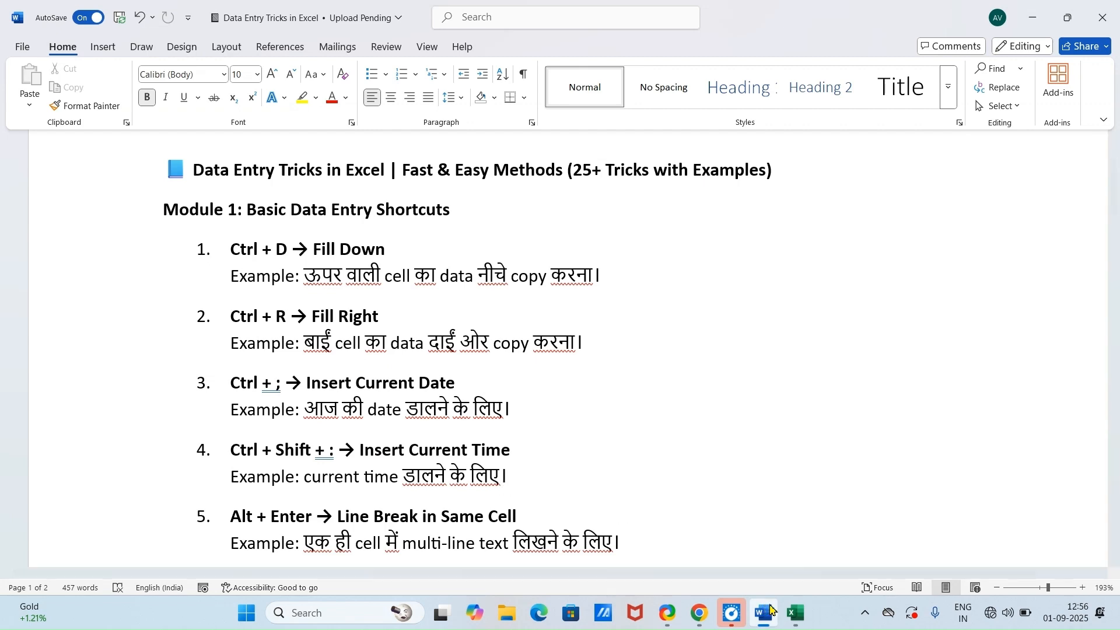
{"action": "left_click", "coordinate": [795, 613]}
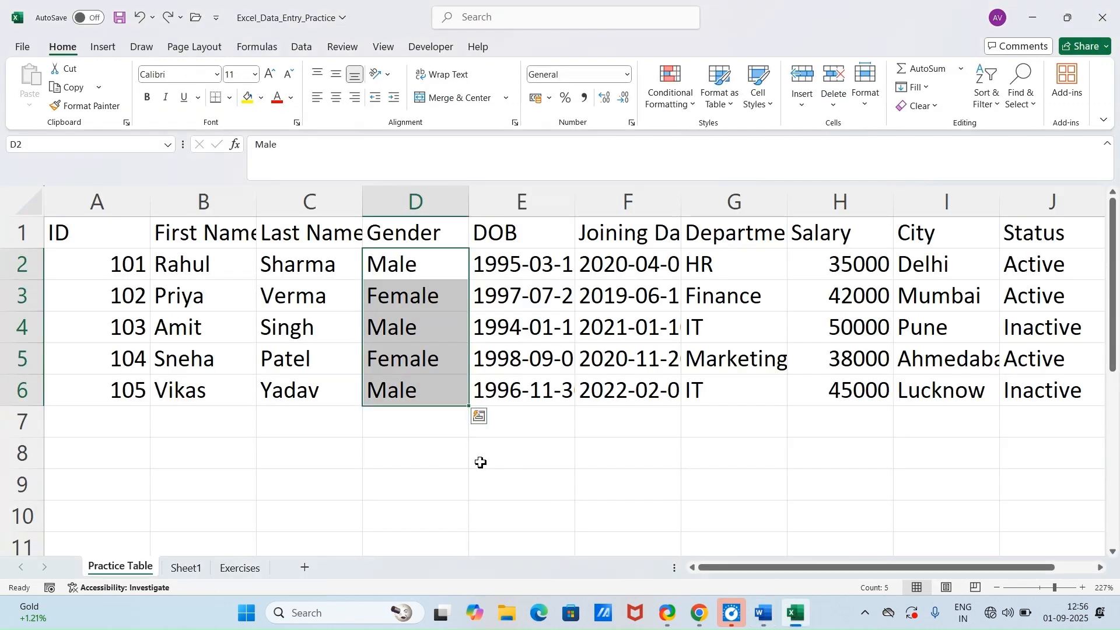
{"action": "left_click", "coordinate": [399, 457]}
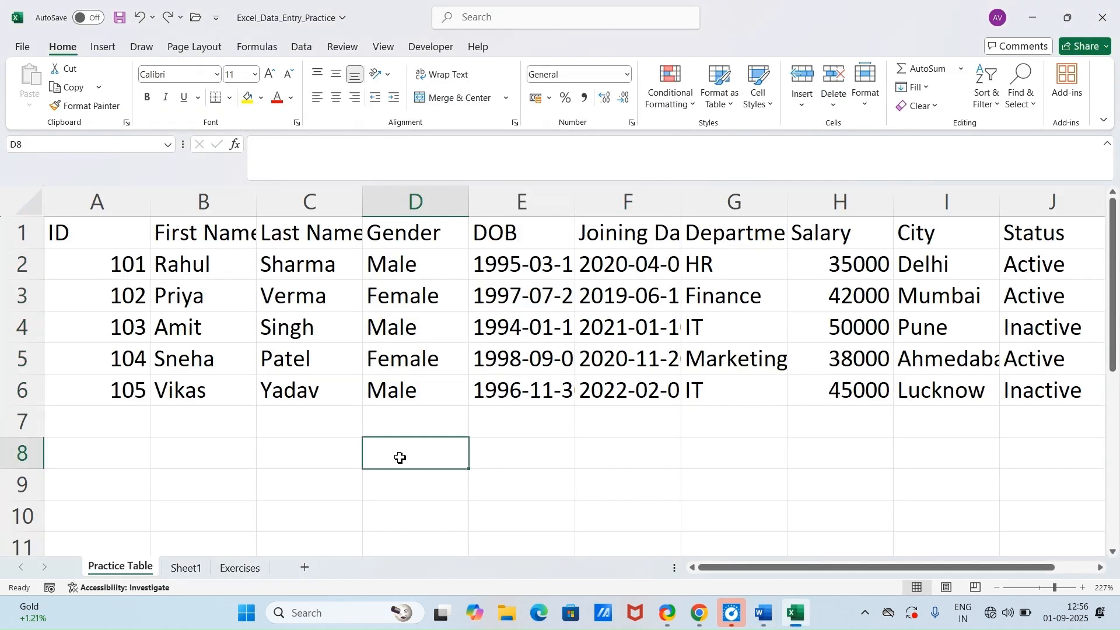
{"action": "type", "text": "2"}
{"action": "key", "text": "Tab"}
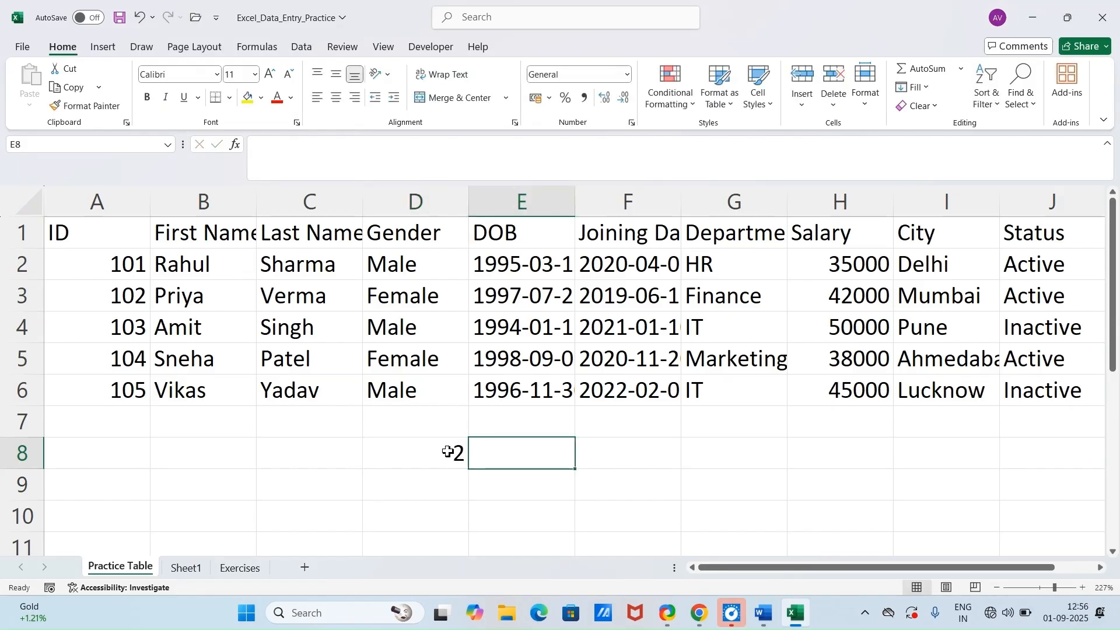
Step: Fill the value in D8 of Practice Table to the right through I8
{"action": "left_click_drag", "start_coordinate": [429, 456], "coordinate": [903, 450]}
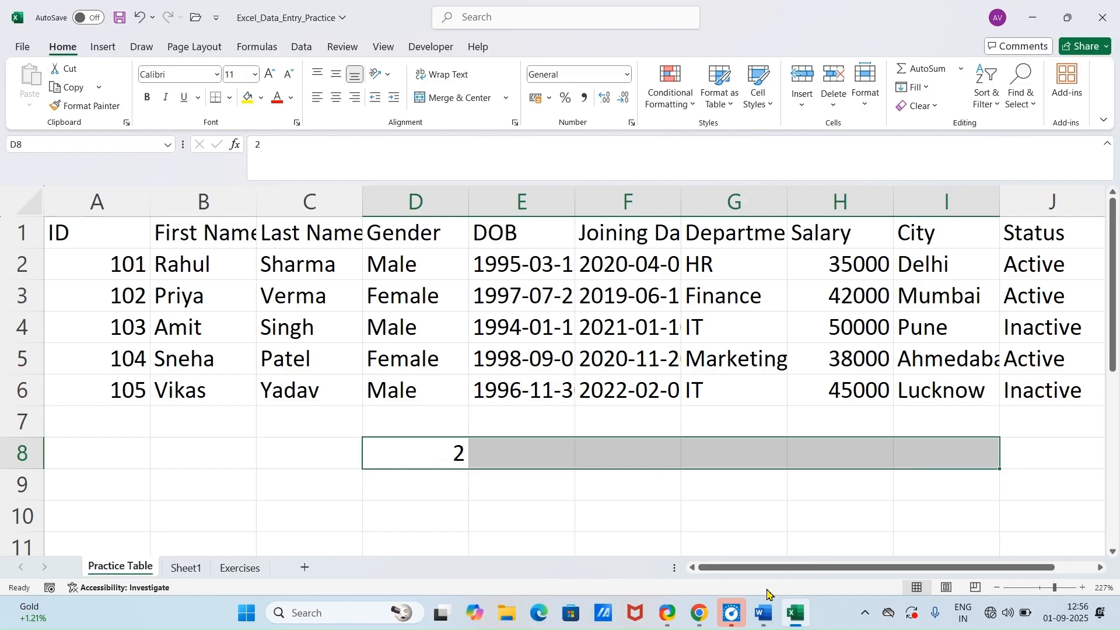
{"action": "key", "text": "ctrl+r"}
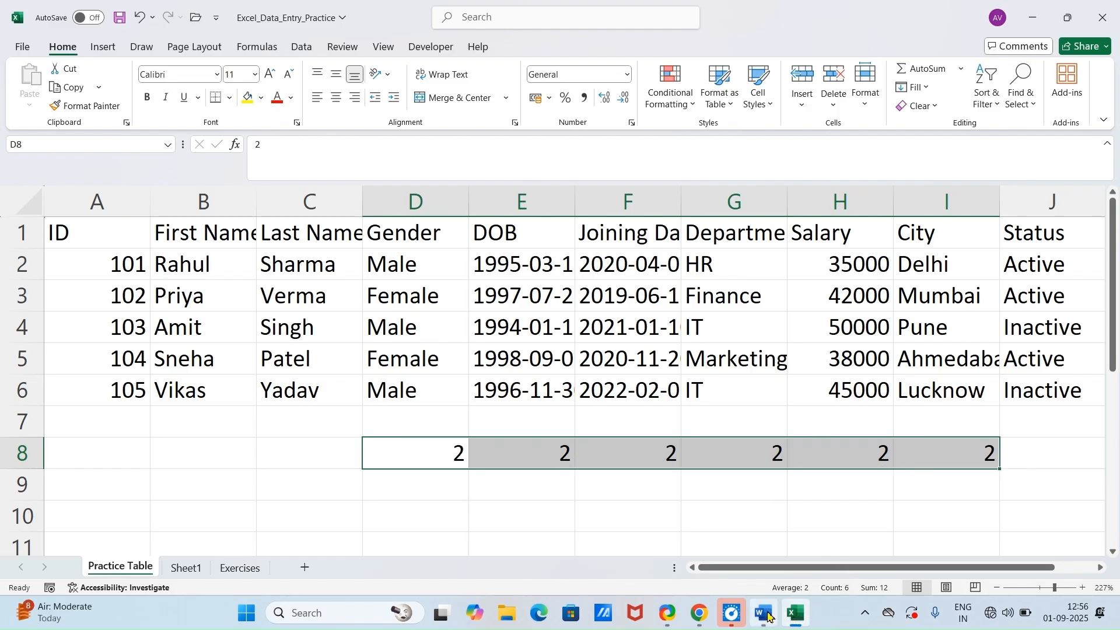
{"action": "mouse_move", "coordinate": [793, 624]}
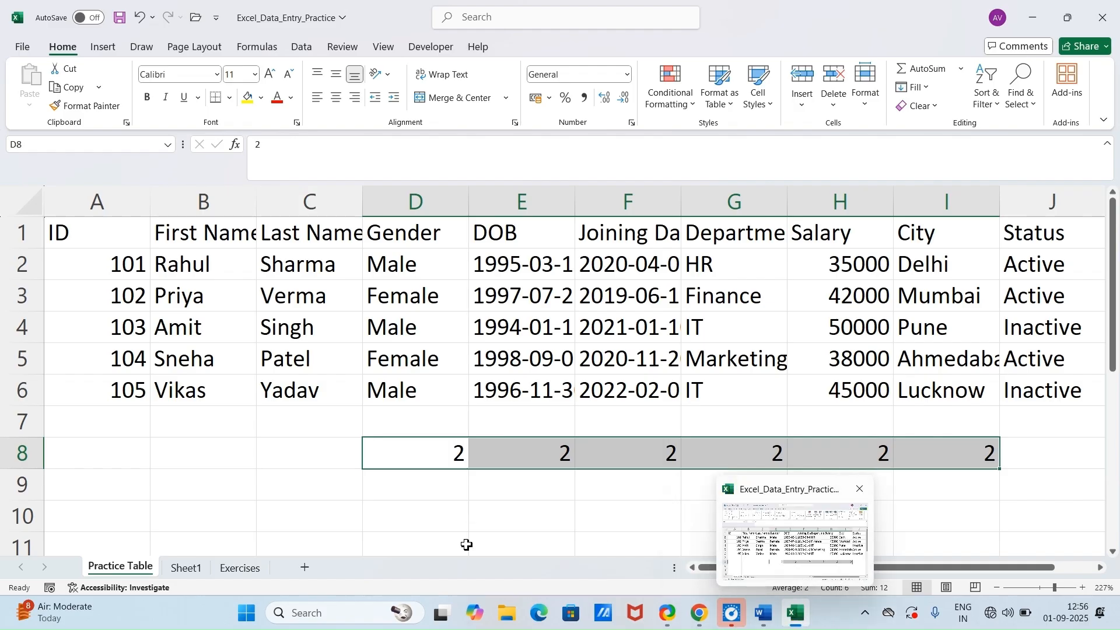
Step: Delete the column of 1s in D4:D10 on Sheet1
{"action": "left_click", "coordinate": [245, 569]}
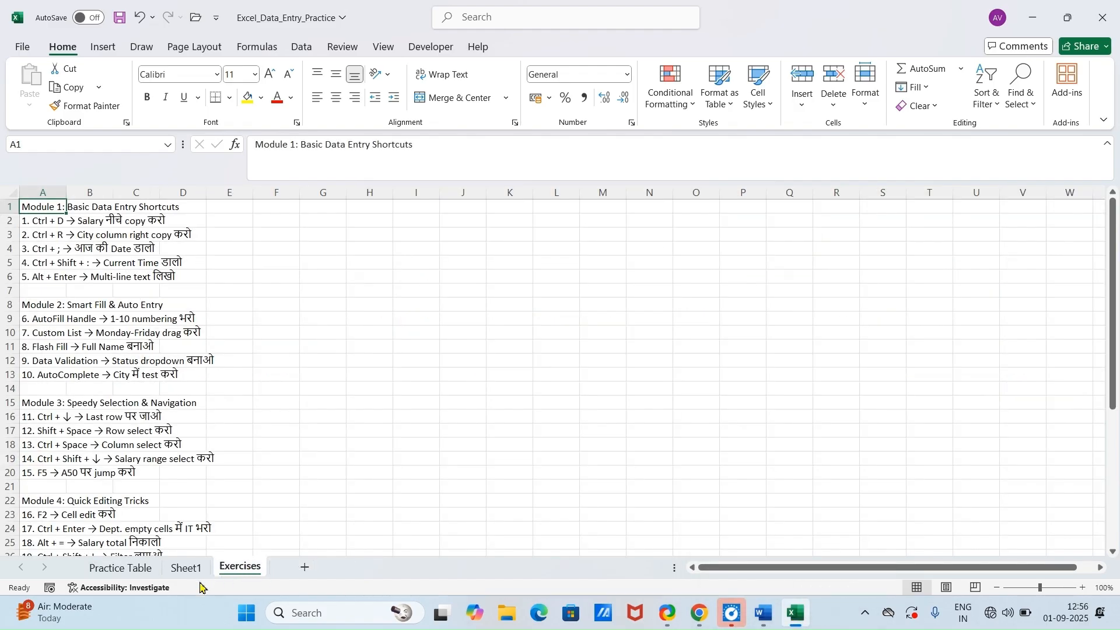
{"action": "left_click", "coordinate": [186, 568]}
{"action": "scroll", "coordinate": [309, 370], "scroll_direction": "up", "scroll_amount": 4, "text": "ctrl"}
{"action": "left_click", "coordinate": [285, 275]}
{"action": "left_click_drag", "start_coordinate": [285, 274], "coordinate": [414, 498]}
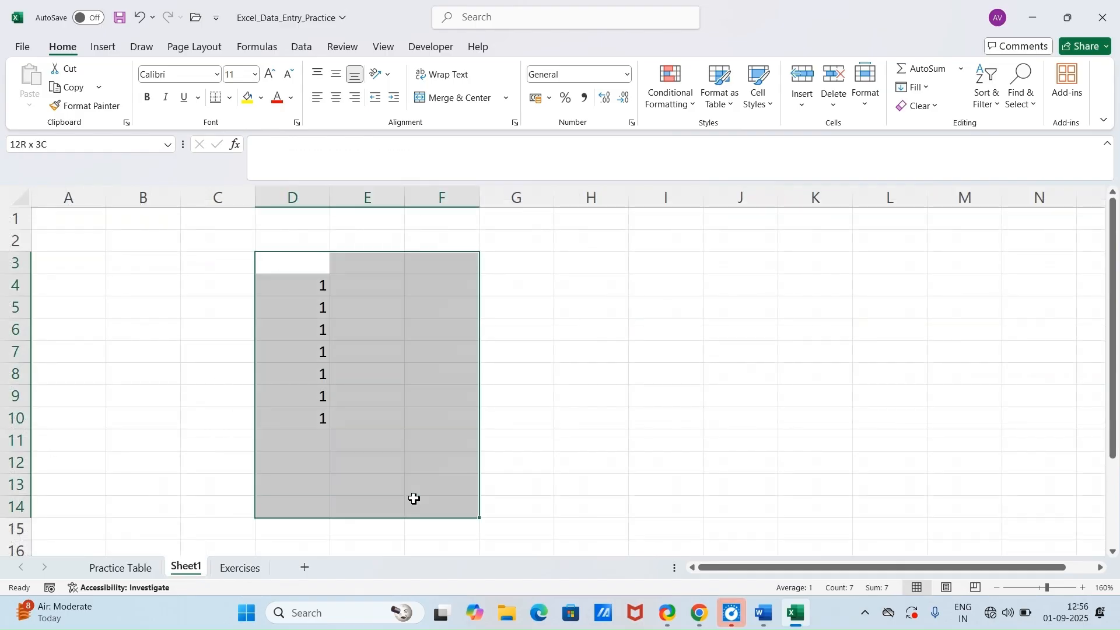
{"action": "key", "text": "Delete"}
{"action": "left_click", "coordinate": [522, 407]}
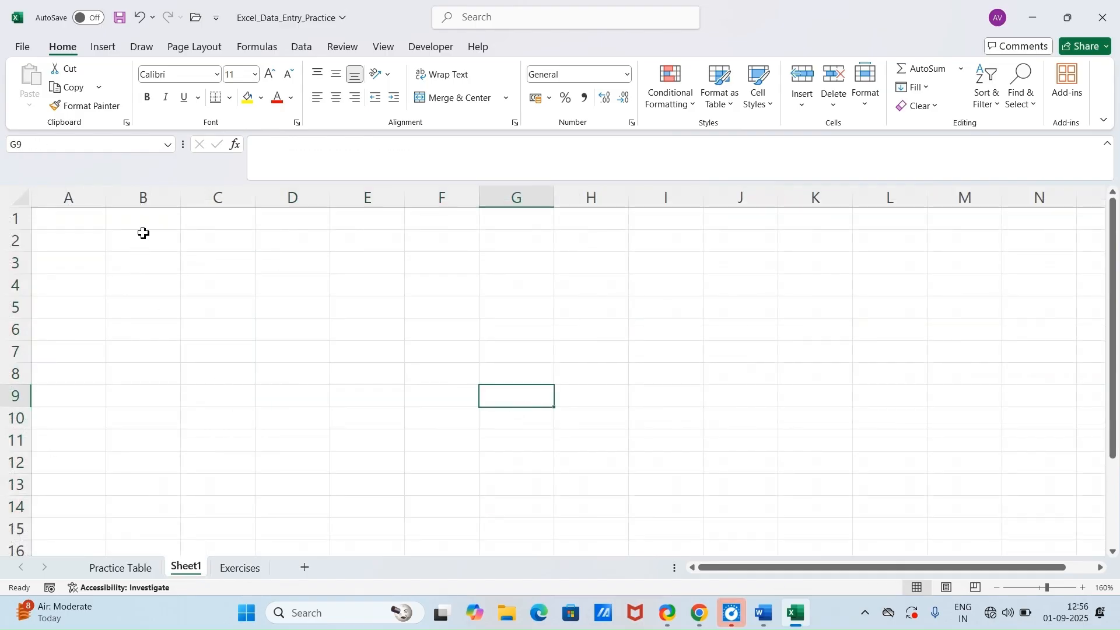
Step: Enter =RANDBETWEEN(20,100) in B2 of Sheet1 and fill it down and right across the range B2:F10
{"action": "left_click_drag", "start_coordinate": [143, 233], "coordinate": [471, 416]}
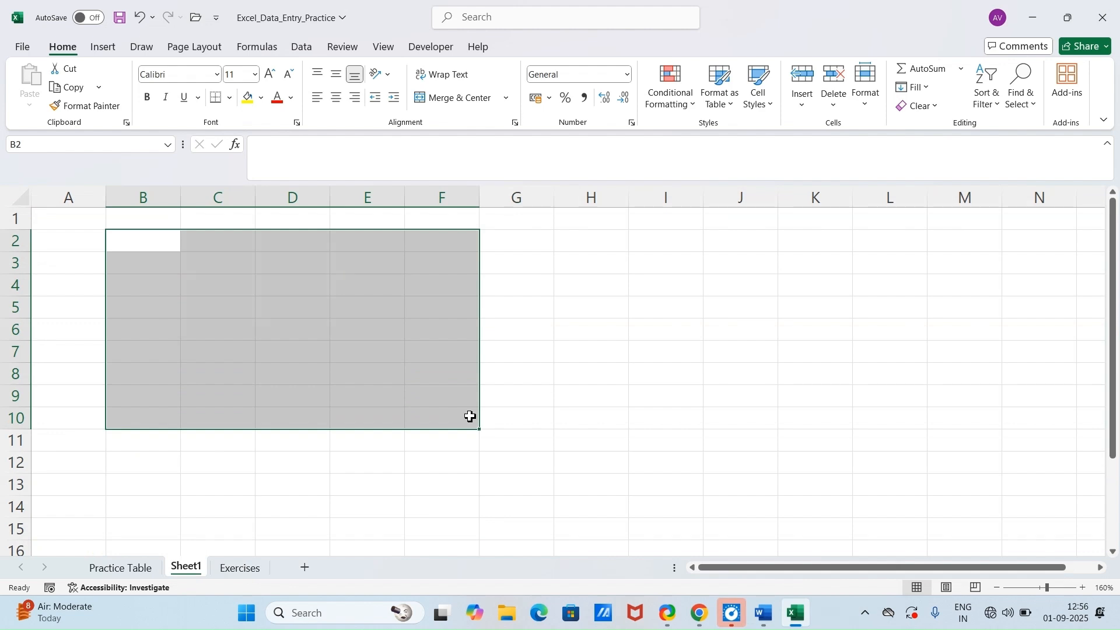
{"action": "type", "text": "=ra"}
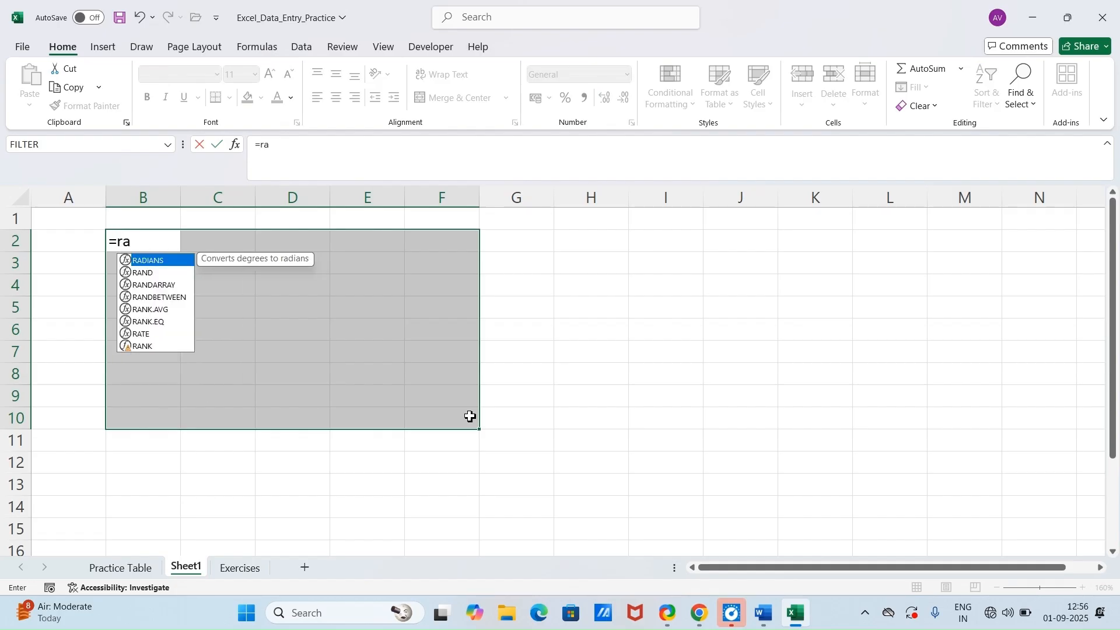
{"action": "type", "text": "nd"}
{"action": "key", "text": "Down"}
{"action": "key", "text": "Down"}
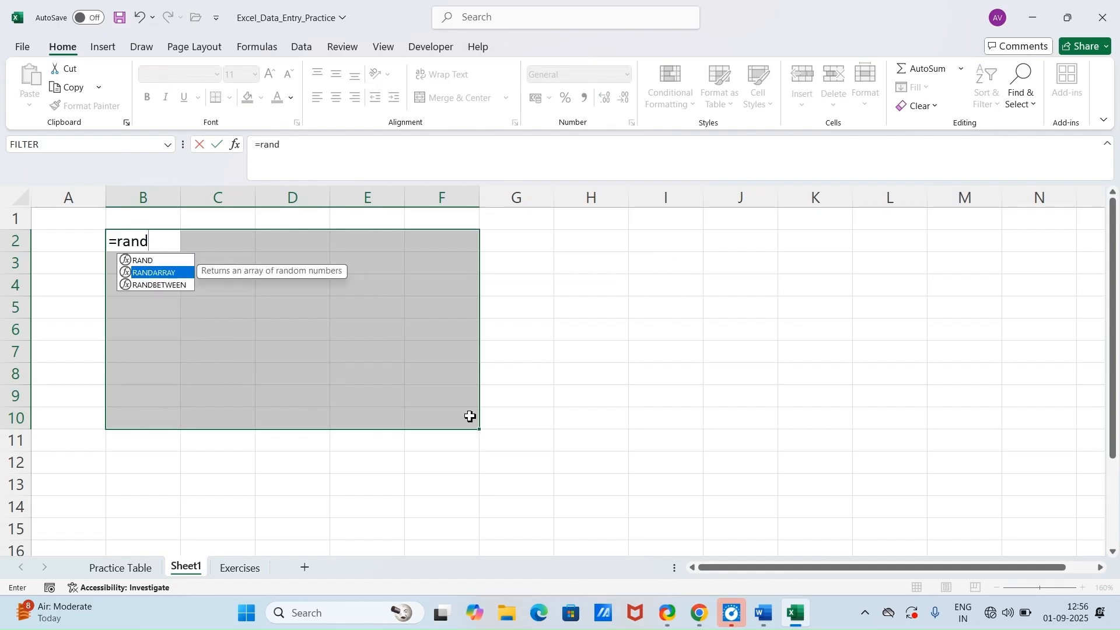
{"action": "key", "text": "Tab"}
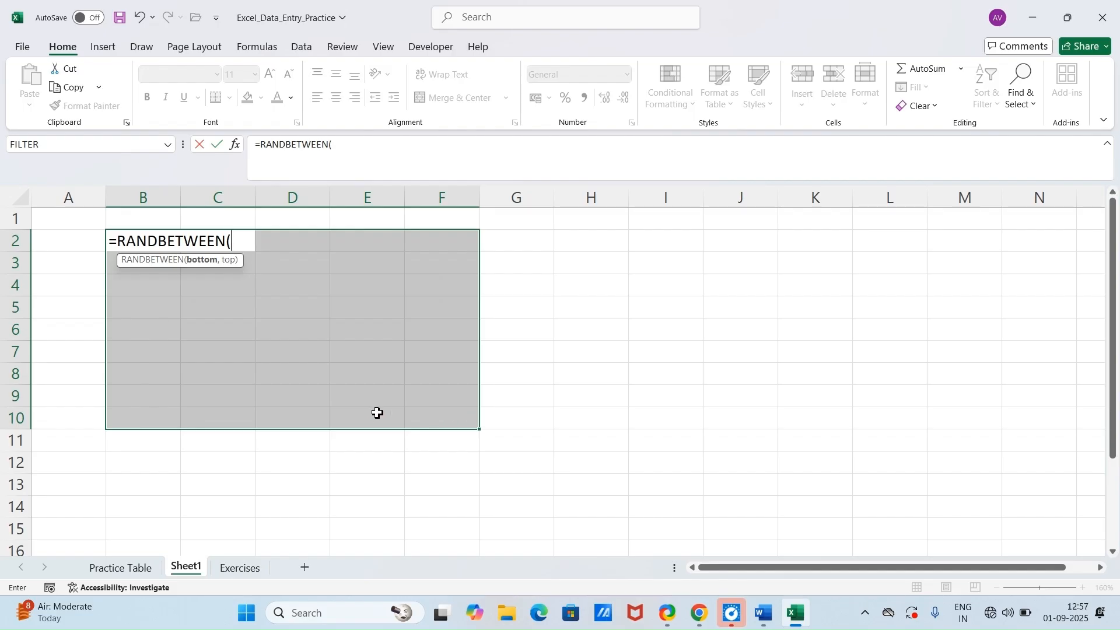
{"action": "type", "text": "20,100"}
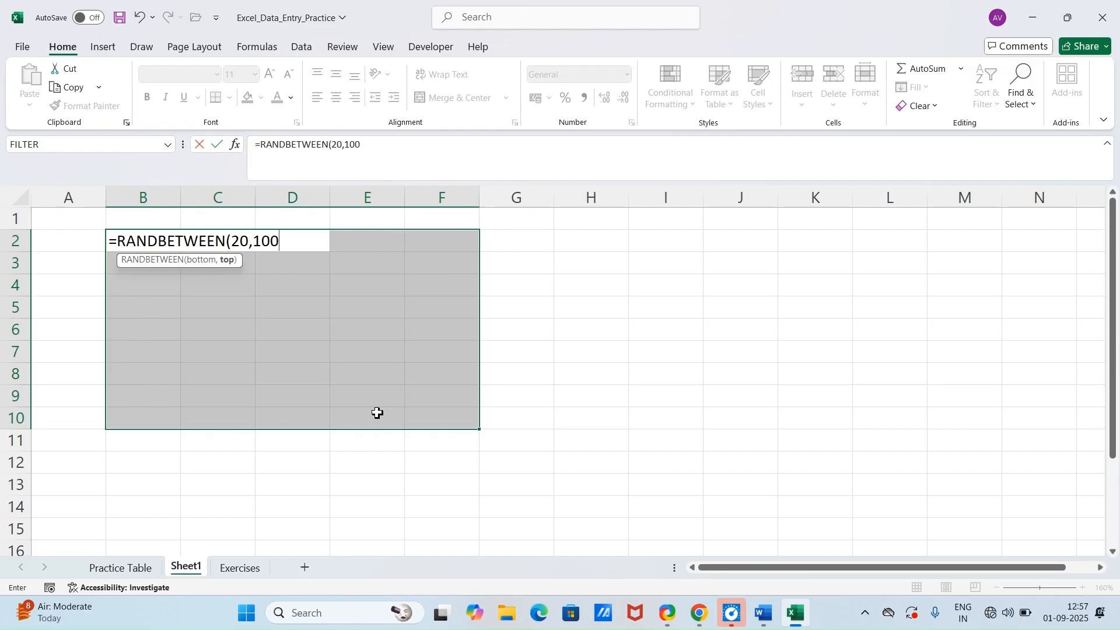
{"action": "key", "text": "Return"}
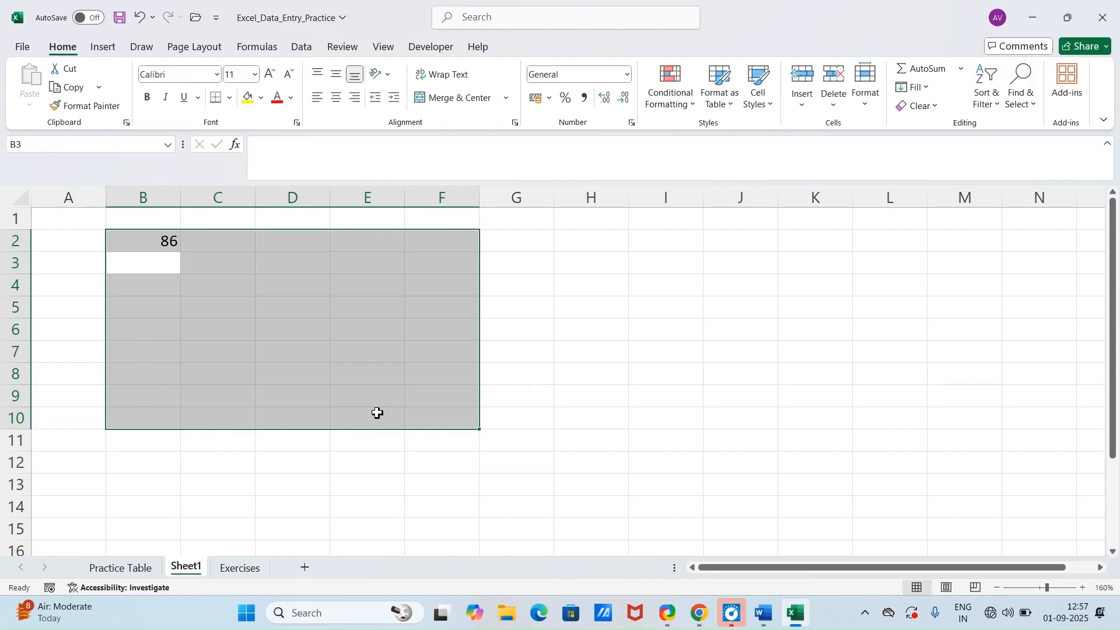
{"action": "key", "text": "ctrl+d"}
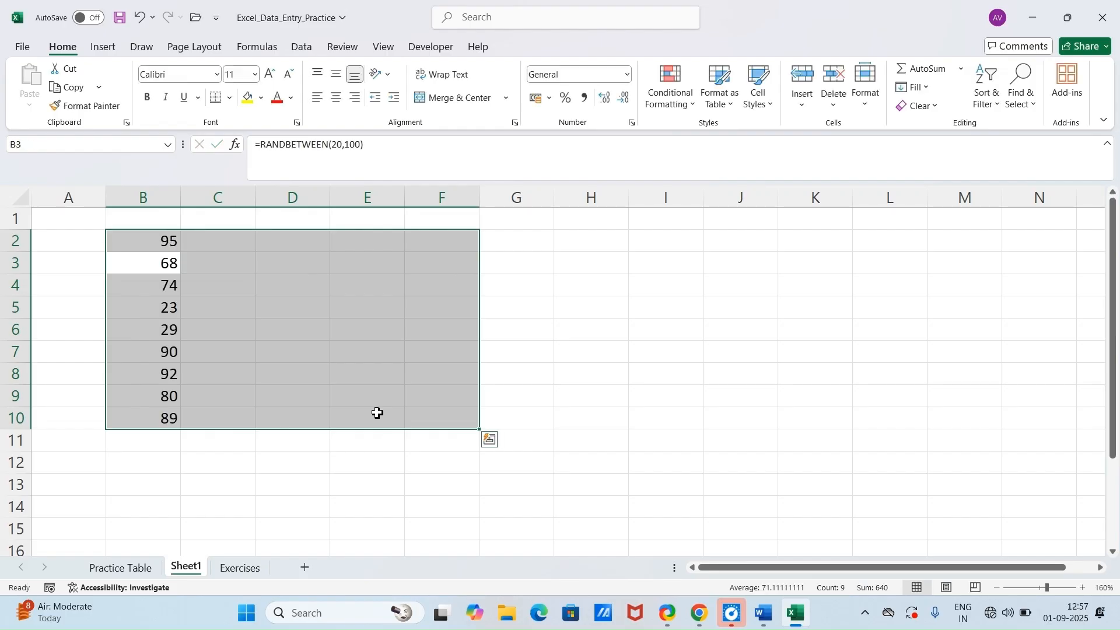
{"action": "key", "text": "ctrl+r"}
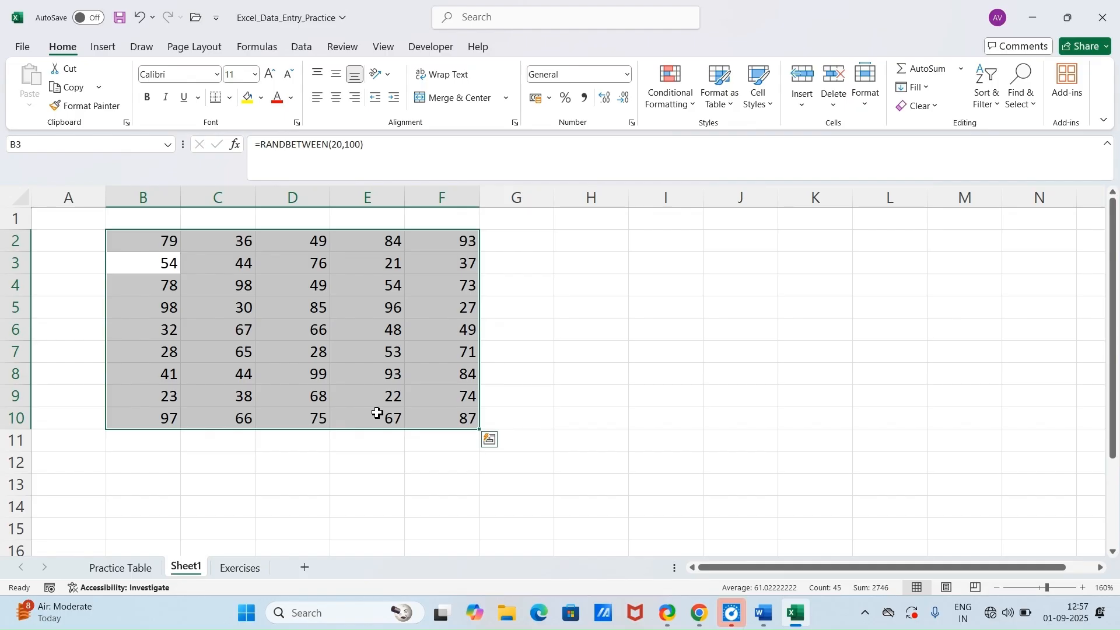
Step: Check the Insert Current Date trick in the Word document and, back in Excel, insert the current date in I3, auto-fitting column I
{"action": "left_click", "coordinate": [764, 612]}
{"action": "scroll", "coordinate": [428, 382], "scroll_direction": "down", "scroll_amount": 1}
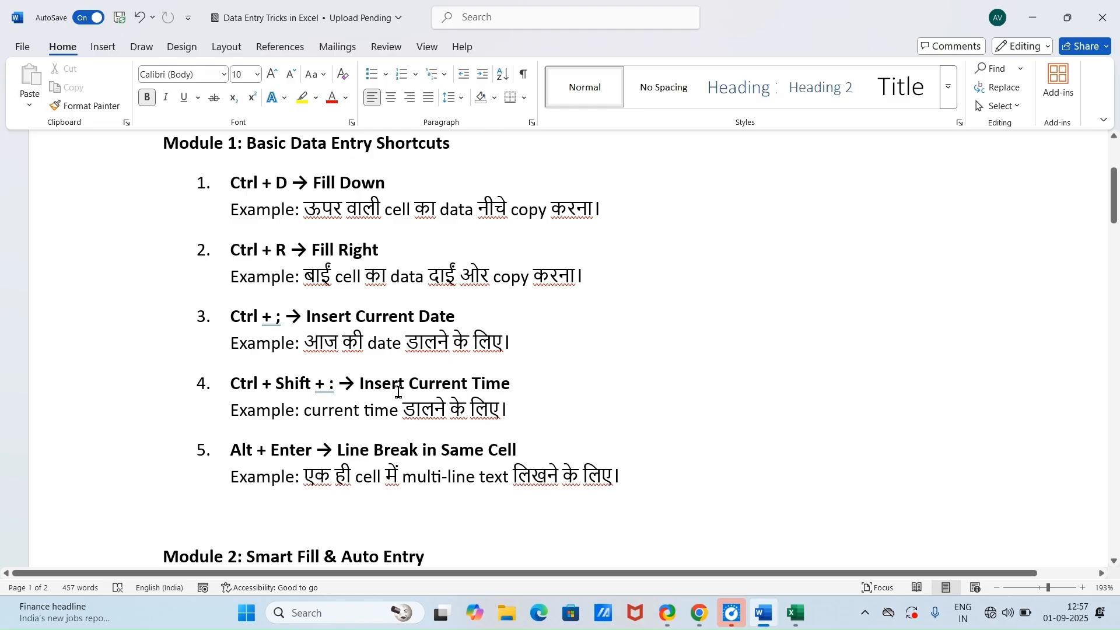
{"action": "left_click", "coordinate": [796, 612]}
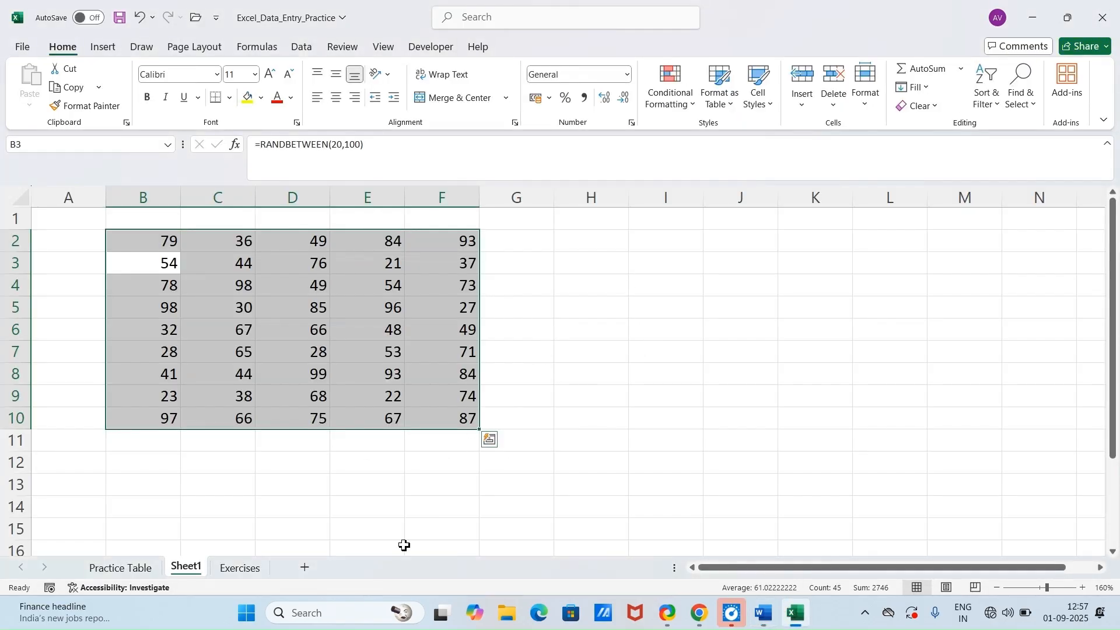
{"action": "left_click", "coordinate": [660, 277]}
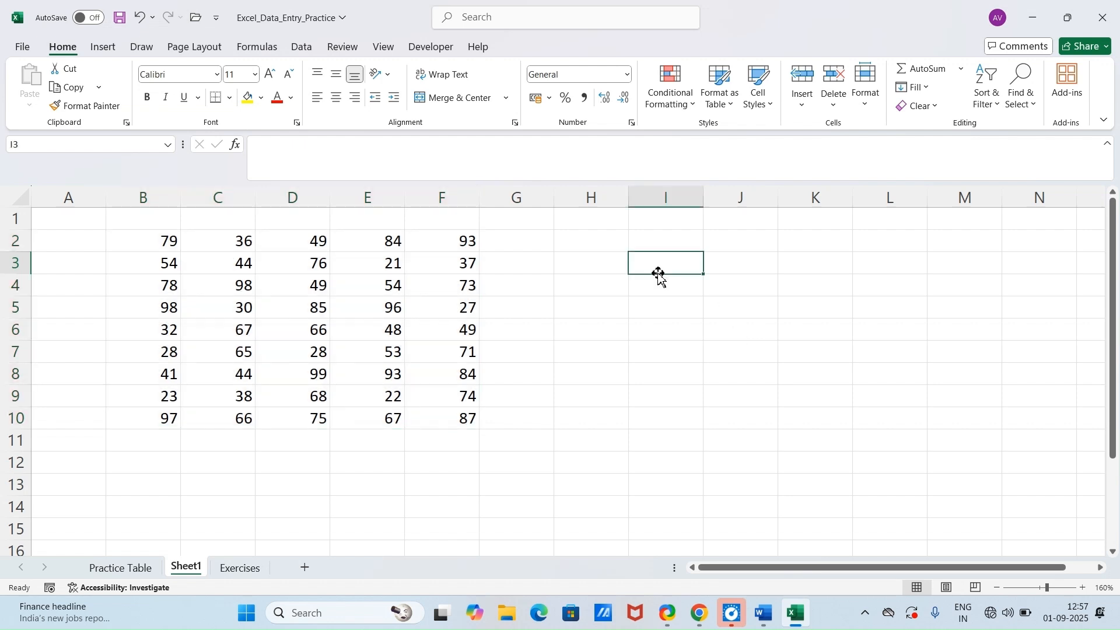
{"action": "key", "text": "ctrl+semicolon"}
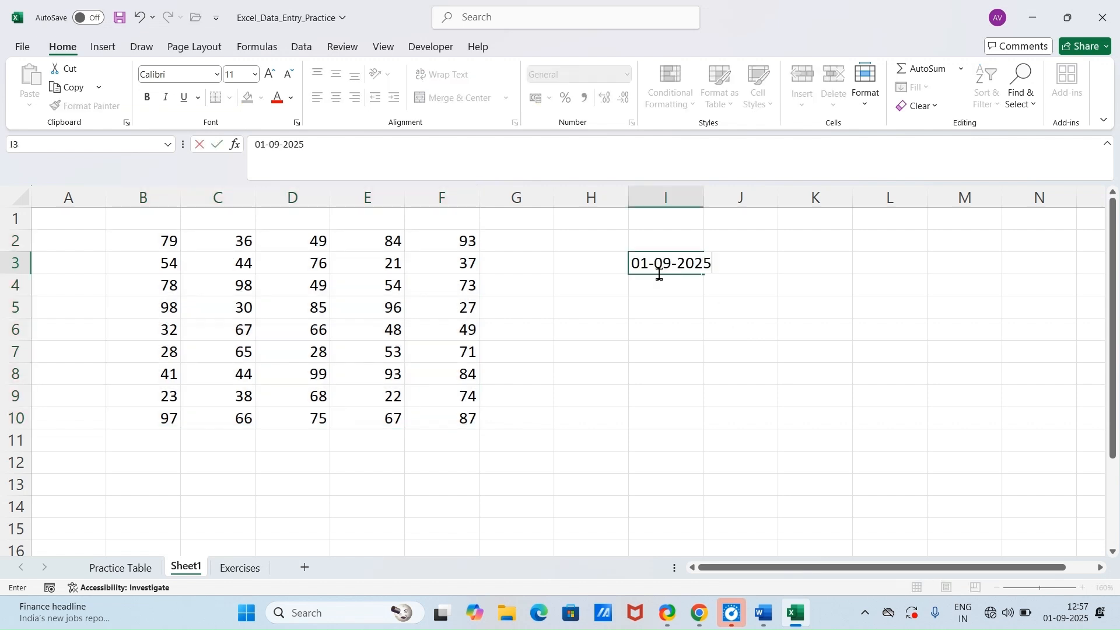
{"action": "double_click", "coordinate": [703, 201]}
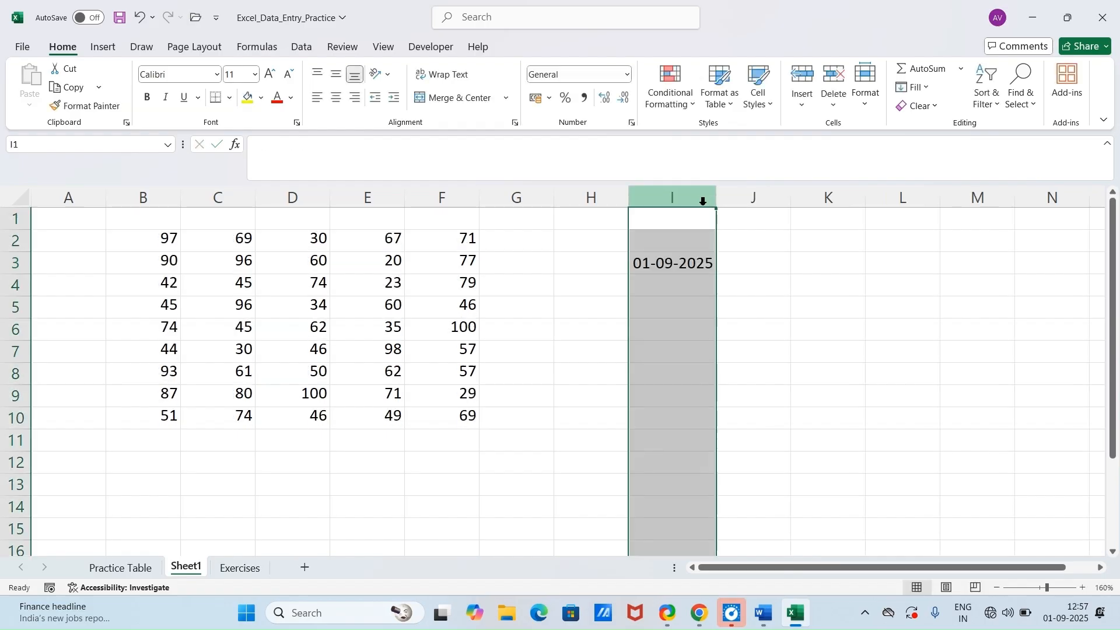
Step: Insert the current time in cell J3 beside the date
{"action": "left_click", "coordinate": [768, 271]}
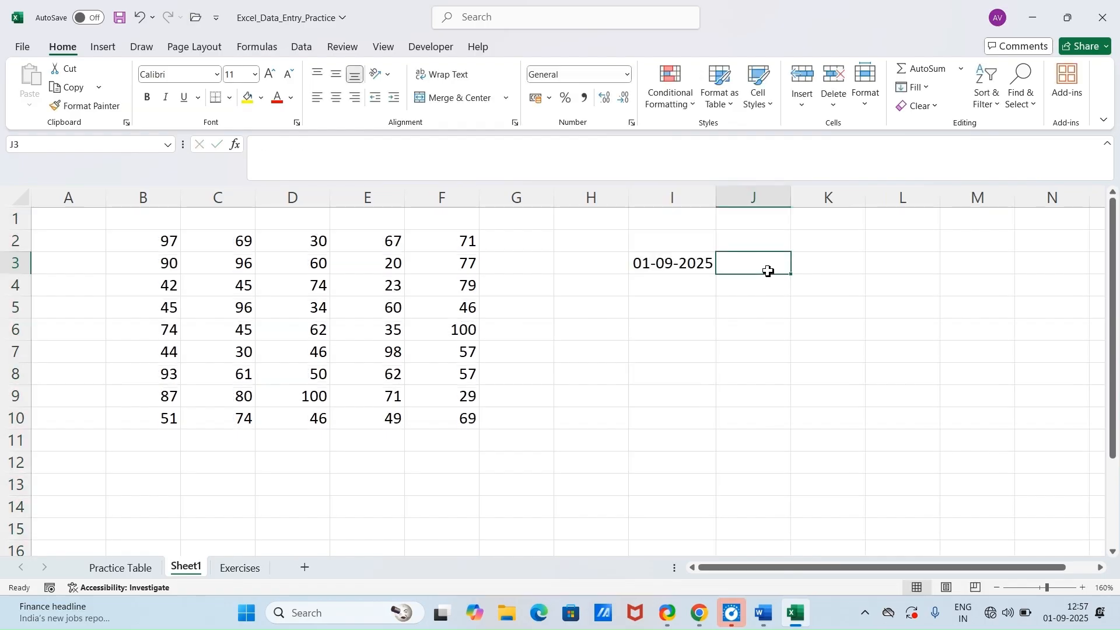
{"action": "key", "text": "ctrl+shift+semicolon"}
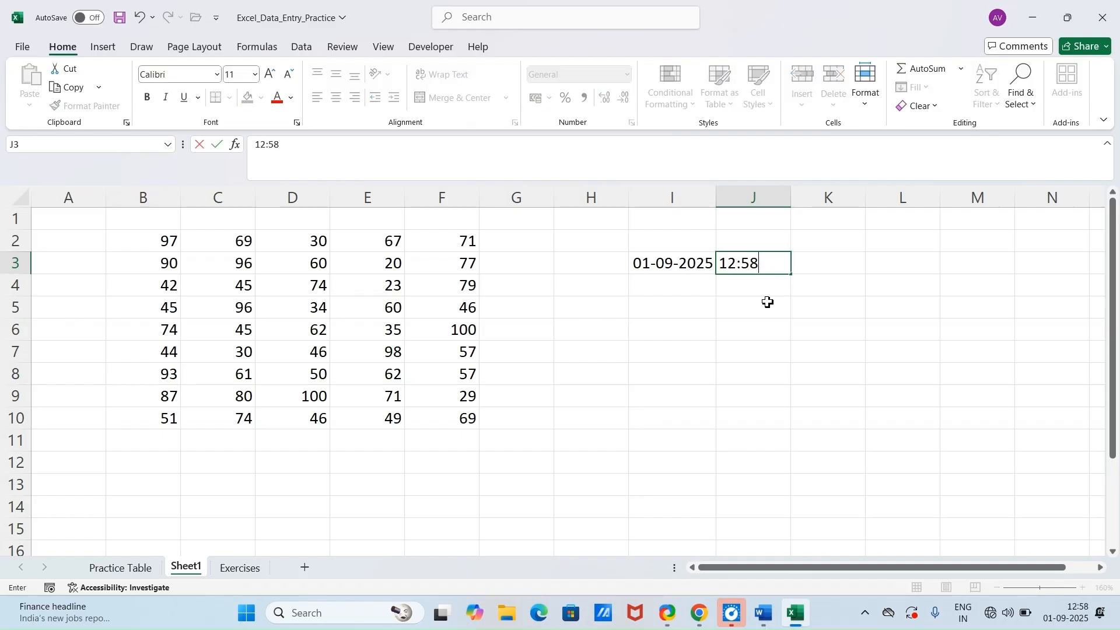
{"action": "left_click", "coordinate": [728, 304]}
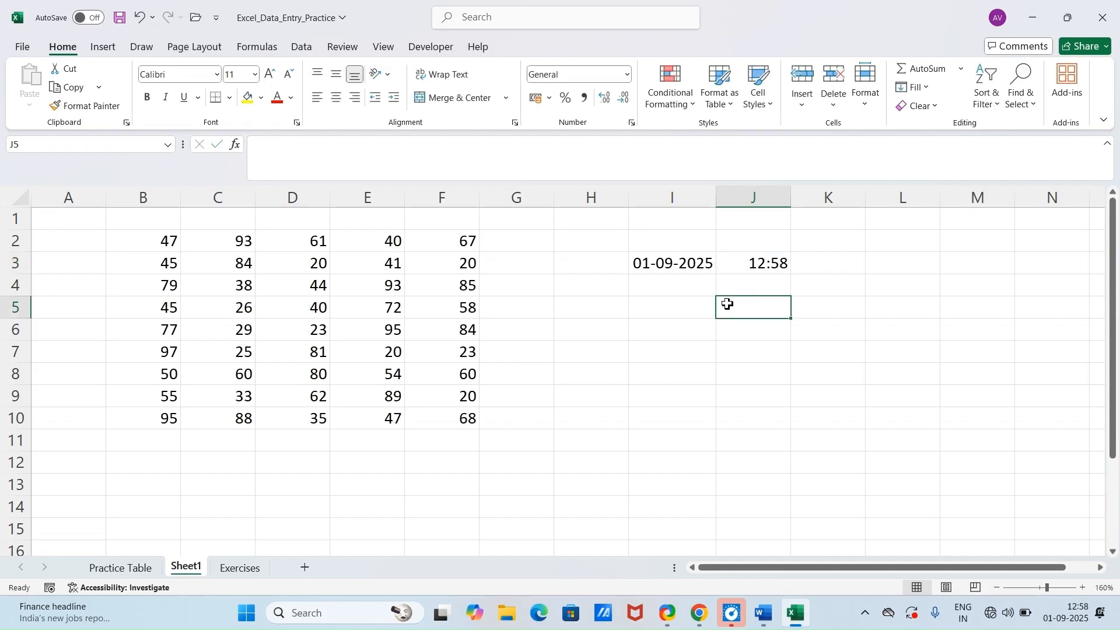
Step: Insert the current date in I5 and the current time in J5
{"action": "left_click", "coordinate": [690, 309]}
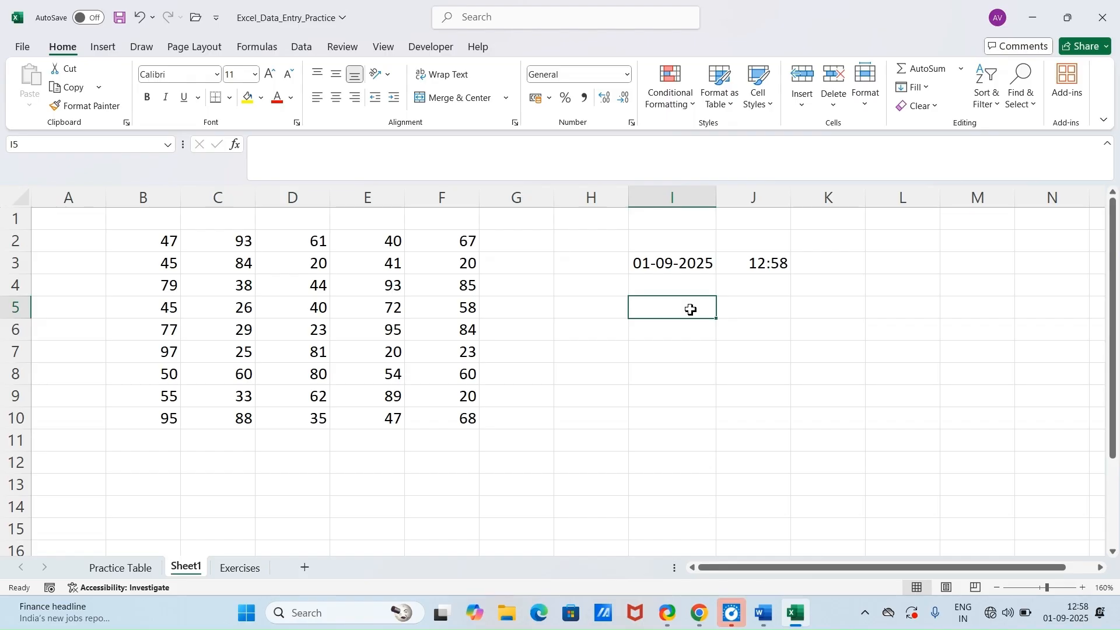
{"action": "key", "text": "ctrl+semicolon"}
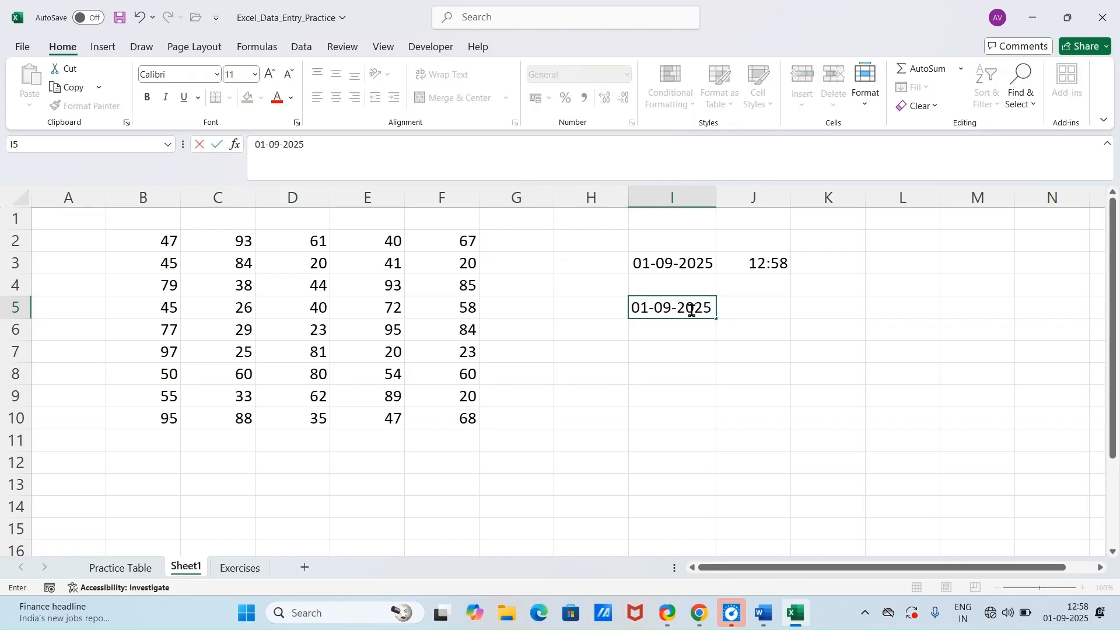
{"action": "left_click", "coordinate": [747, 305]}
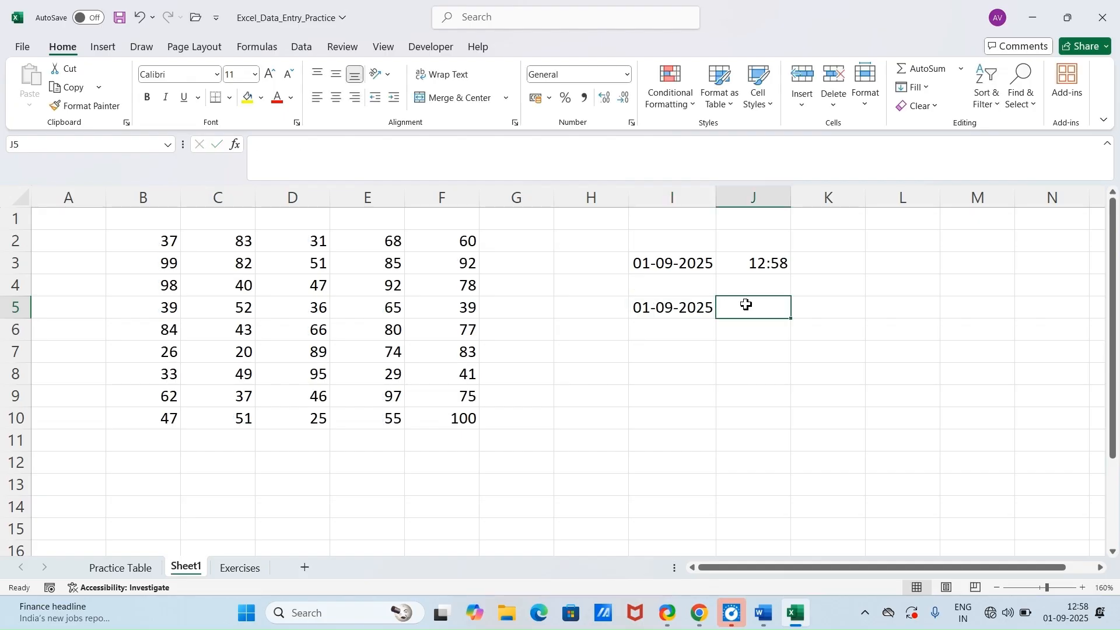
{"action": "key", "text": "ctrl+shift+semicolon"}
{"action": "left_click", "coordinate": [765, 359]}
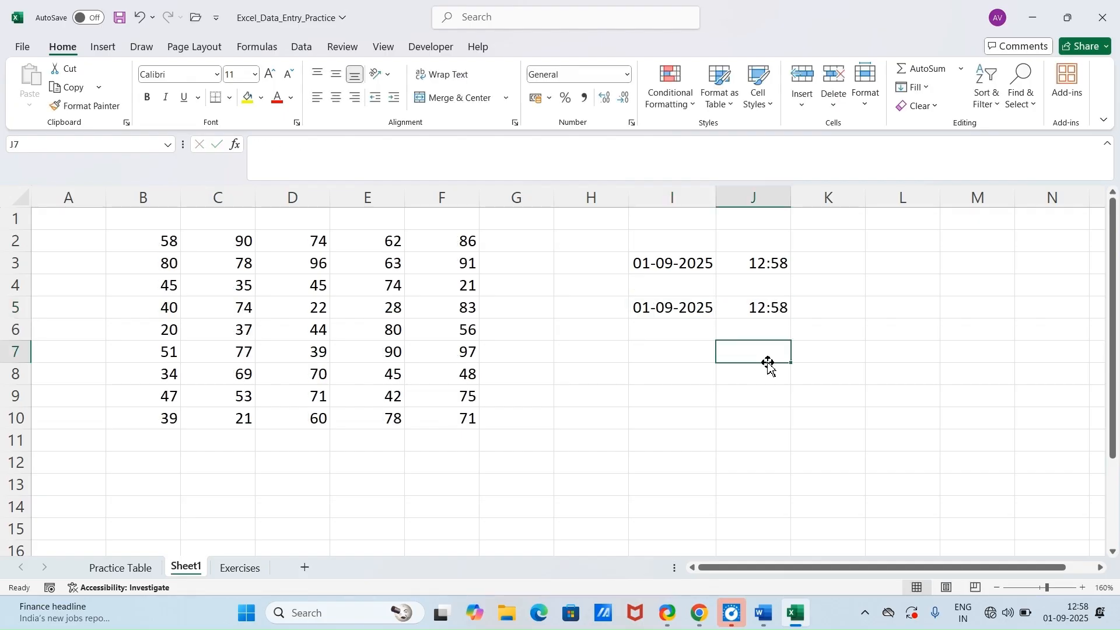
Step: Check the Line Break in Same Cell trick in the Word document and return to the Excel workbook
{"action": "left_click", "coordinate": [789, 622]}
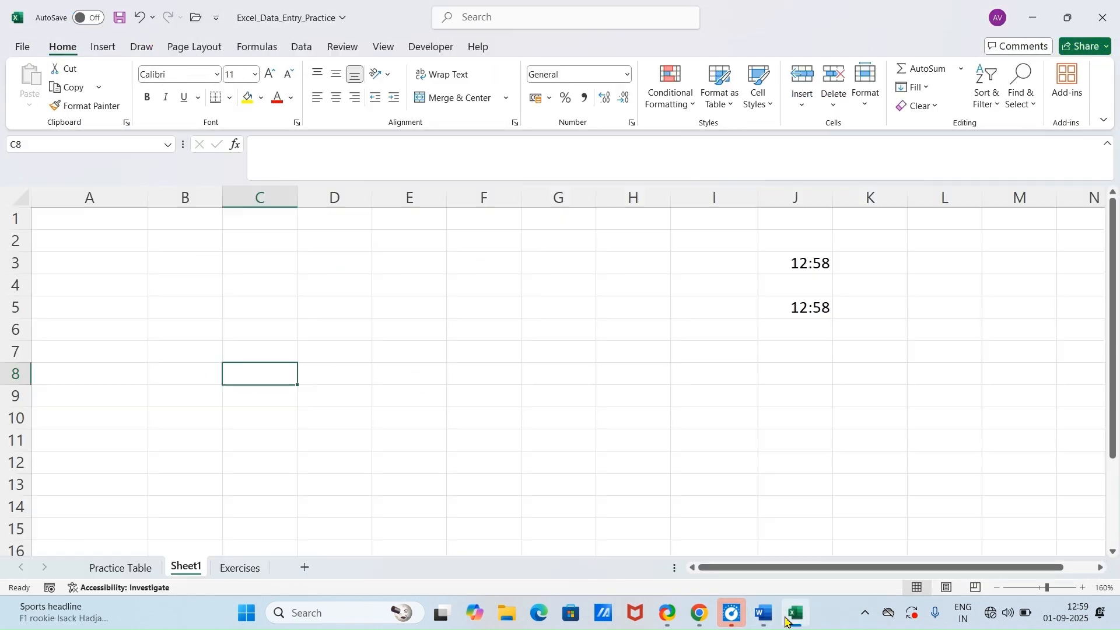
{"action": "left_click", "coordinate": [786, 618]}
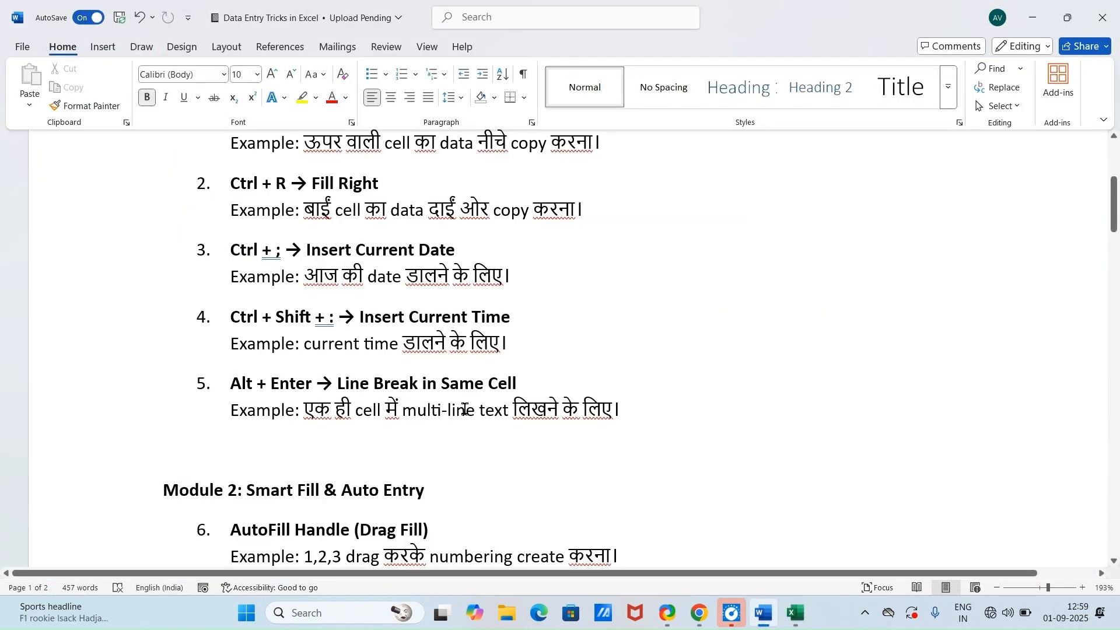
{"action": "left_click", "coordinate": [797, 614]}
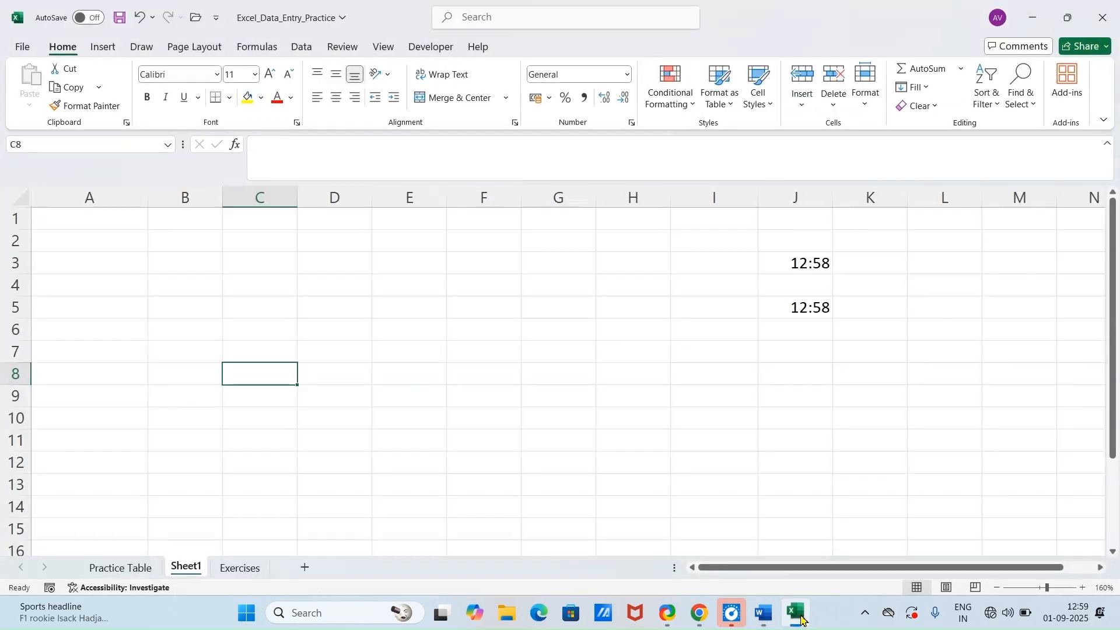
Step: Enter "hii", "how are you" and "I am fine" on three separate lines within cell A1 of Sheet1
{"action": "left_click", "coordinate": [119, 227]}
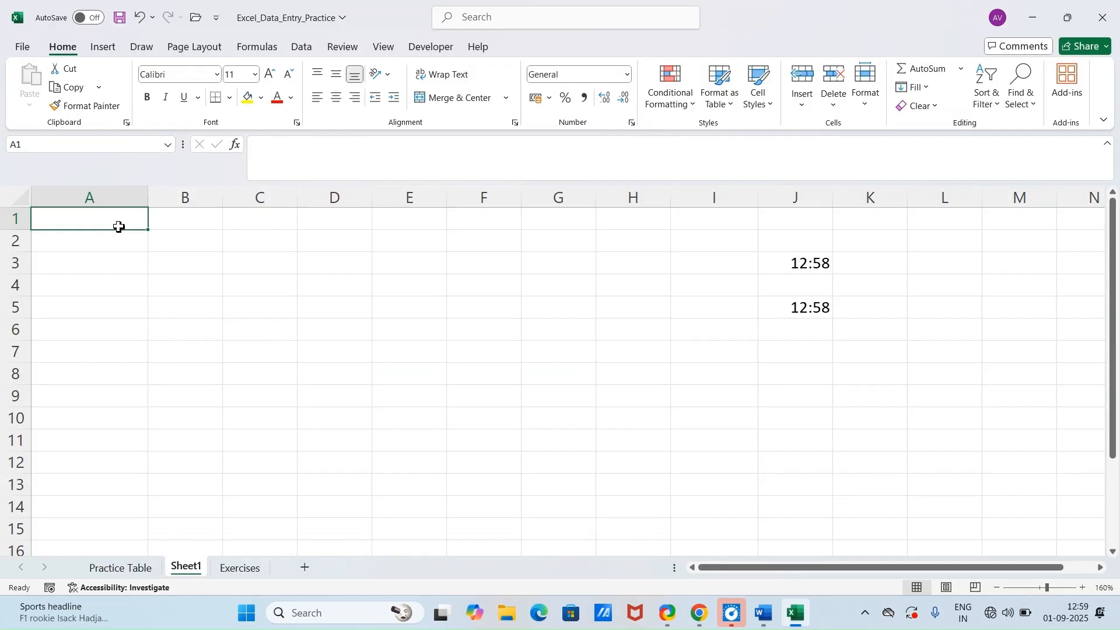
{"action": "type", "text": "hii"}
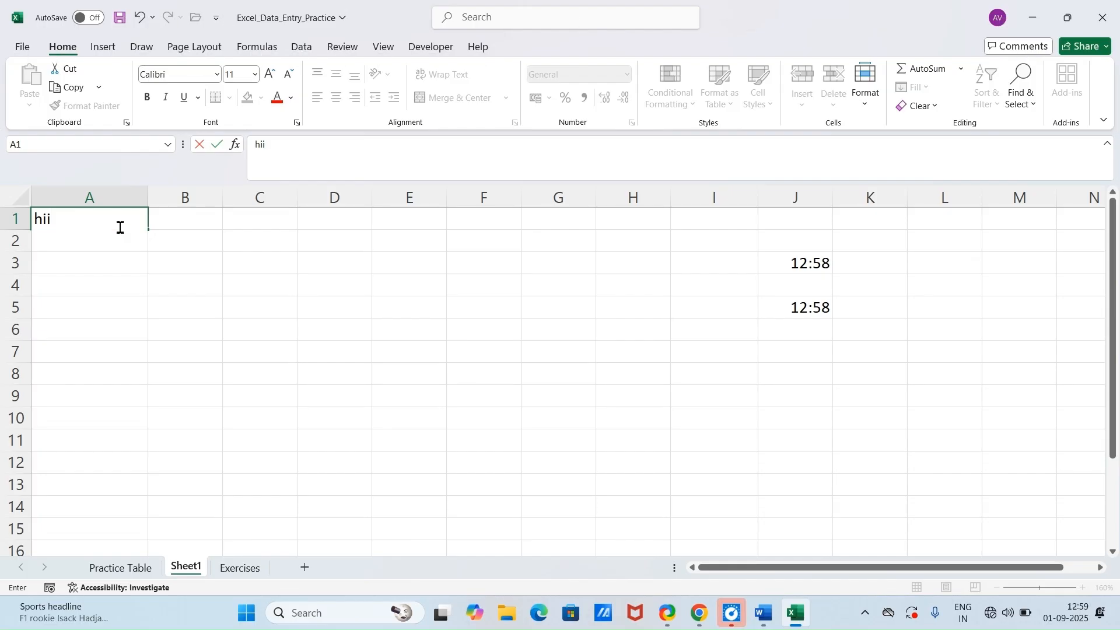
{"action": "key", "text": "alt+Return"}
{"action": "type", "text": "h"}
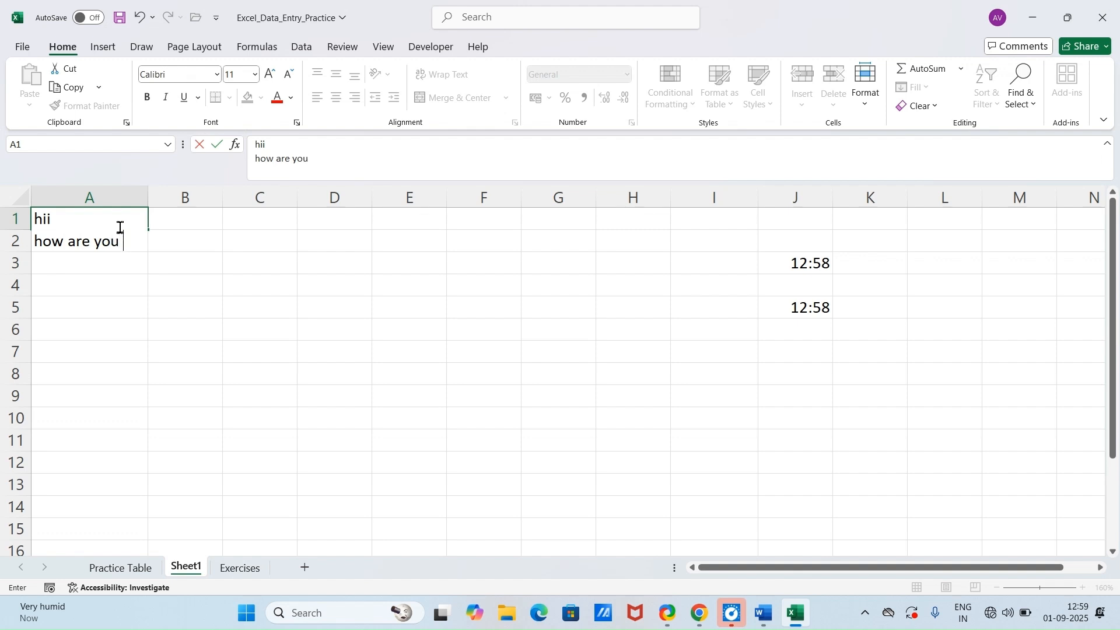
{"action": "type", "text": "ow are you"}
{"action": "key", "text": "alt+Return"}
{"action": "type", "text": "I am fine"}
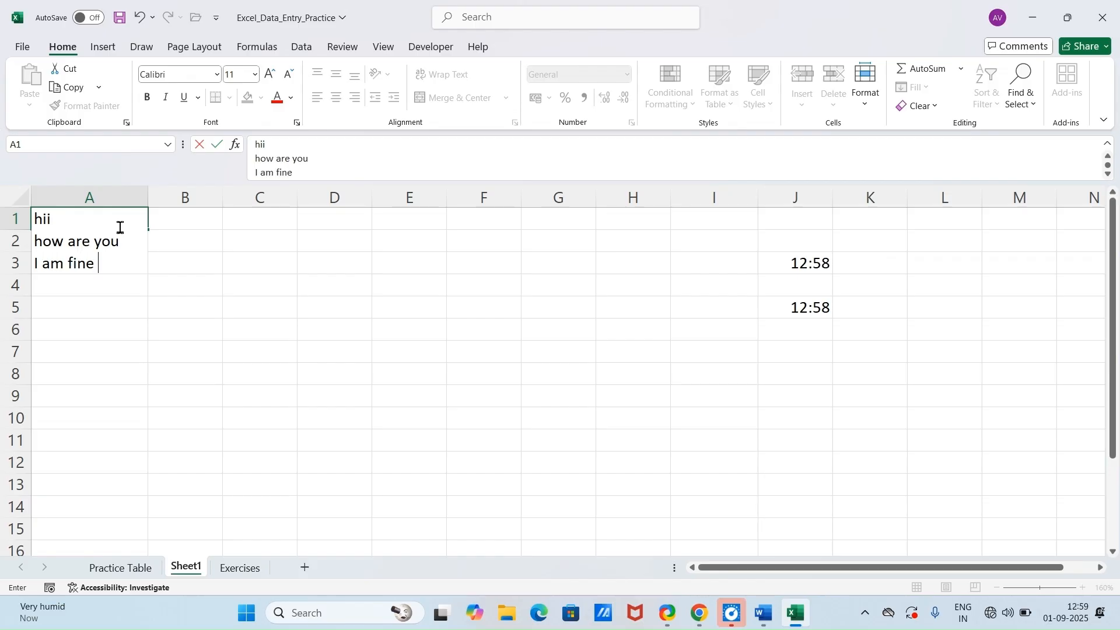
{"action": "key", "text": "Return"}
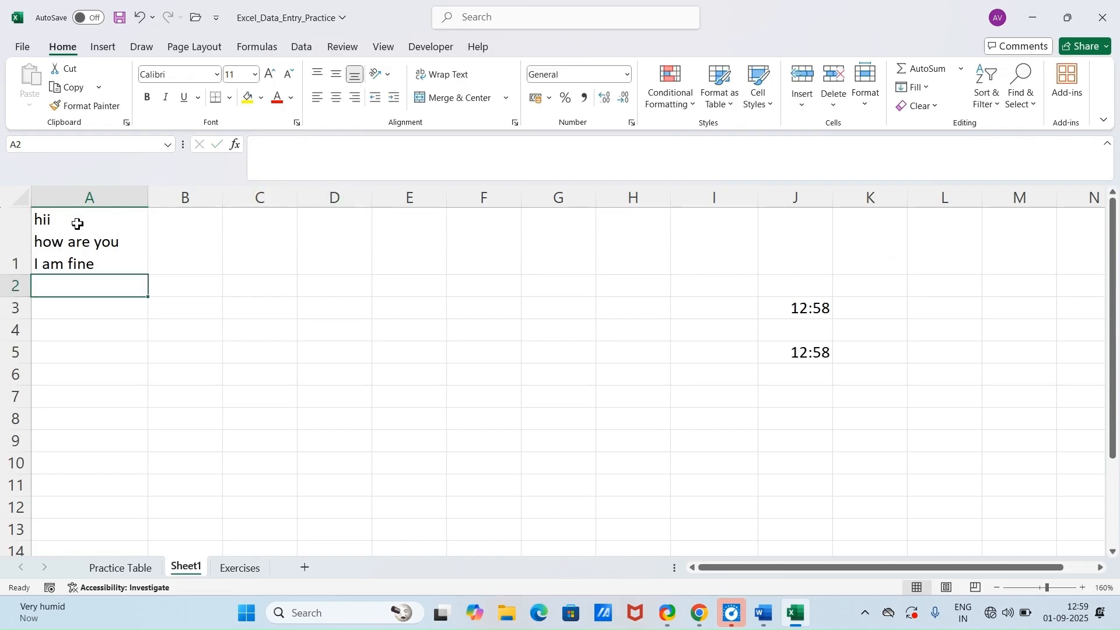
Step: Open the print preview of Sheet1
{"action": "key", "text": "ctrl+p"}
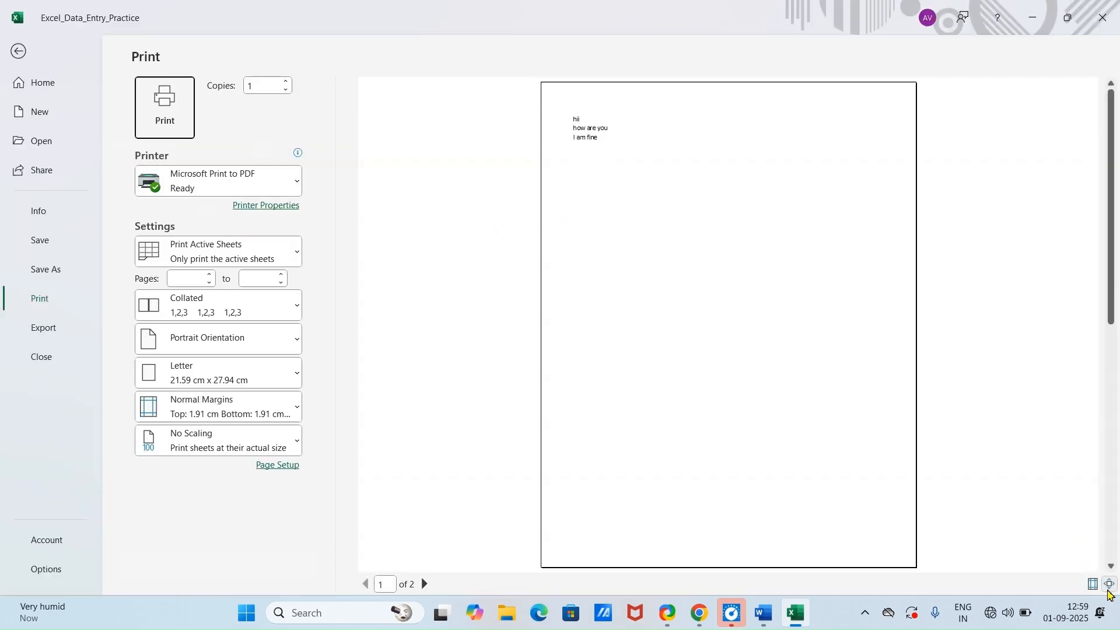
Step: Leave the print preview and read the Module 2 Smart Fill & Auto Entry tricks in the Word document
{"action": "left_click", "coordinate": [1093, 584]}
{"action": "key", "text": "Escape"}
{"action": "left_click", "coordinate": [792, 617]}
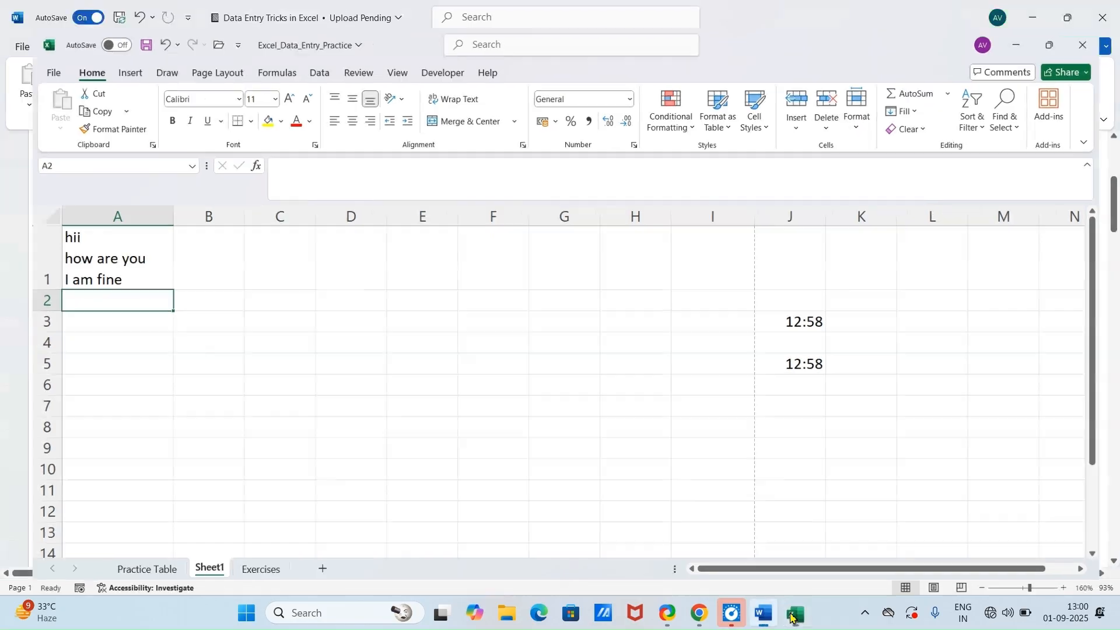
{"action": "scroll", "coordinate": [410, 399], "scroll_direction": "down", "scroll_amount": 3}
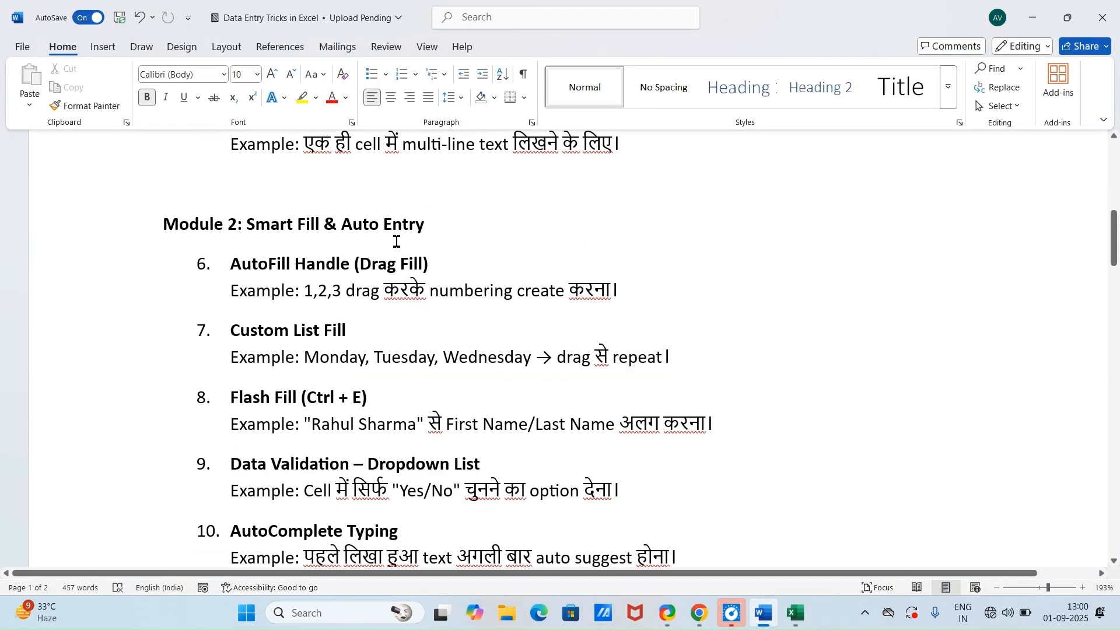
{"action": "scroll", "coordinate": [283, 258], "scroll_direction": "down", "scroll_amount": 3}
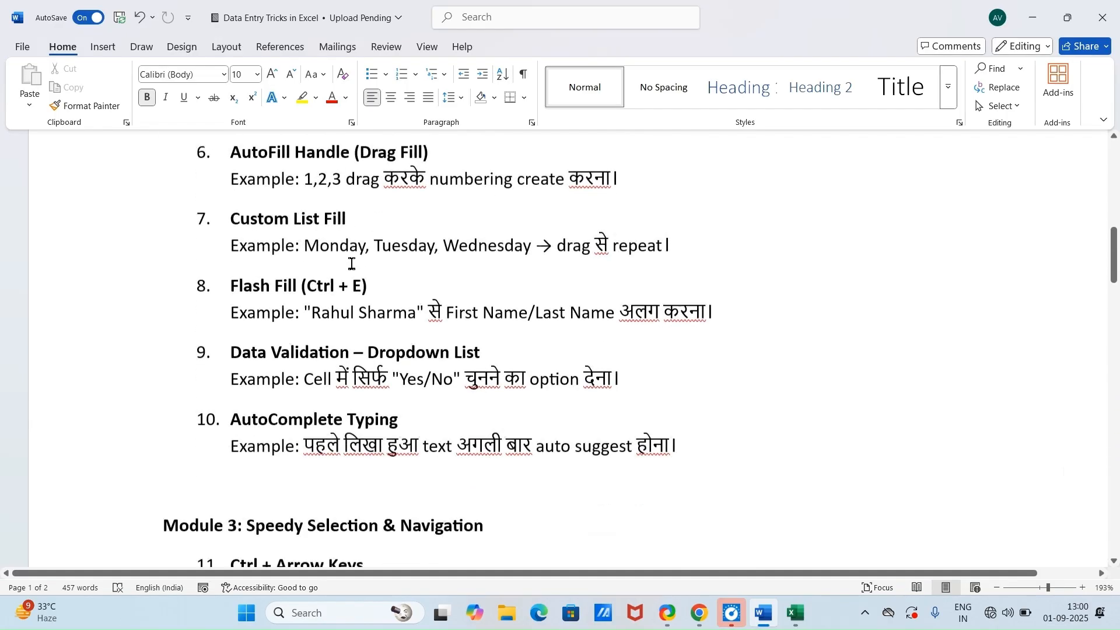
{"action": "scroll", "coordinate": [278, 262], "scroll_direction": "up", "scroll_amount": 3}
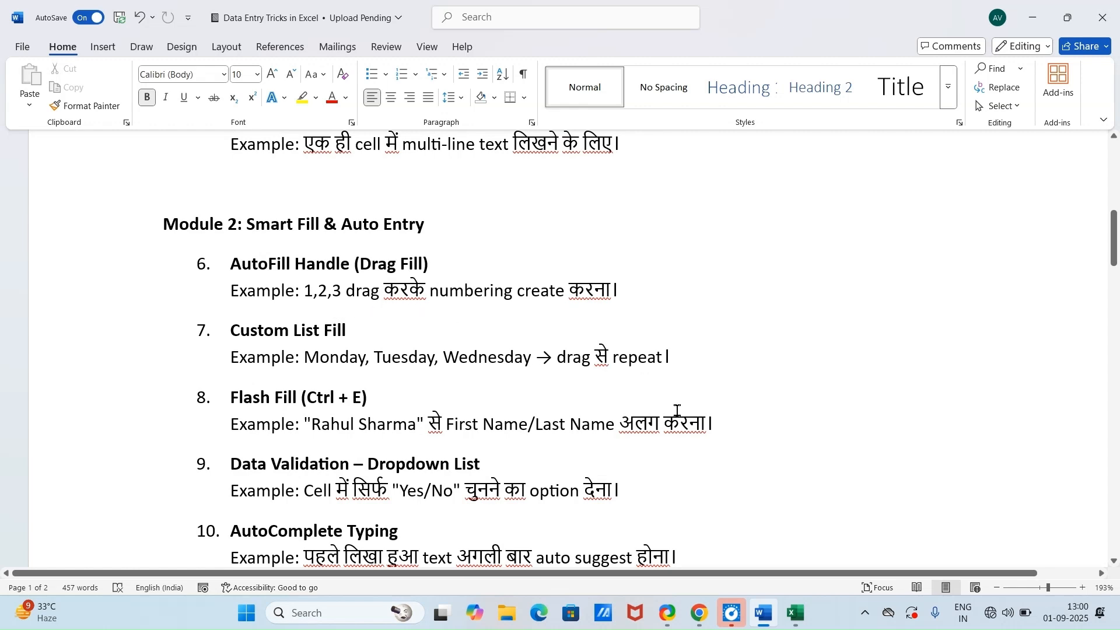
Step: In the Excel workbook, undo the multi-line A1 entry and autofill A1:A12 with 1 to 12 from starting values 1 and 2
{"action": "left_click", "coordinate": [796, 613]}
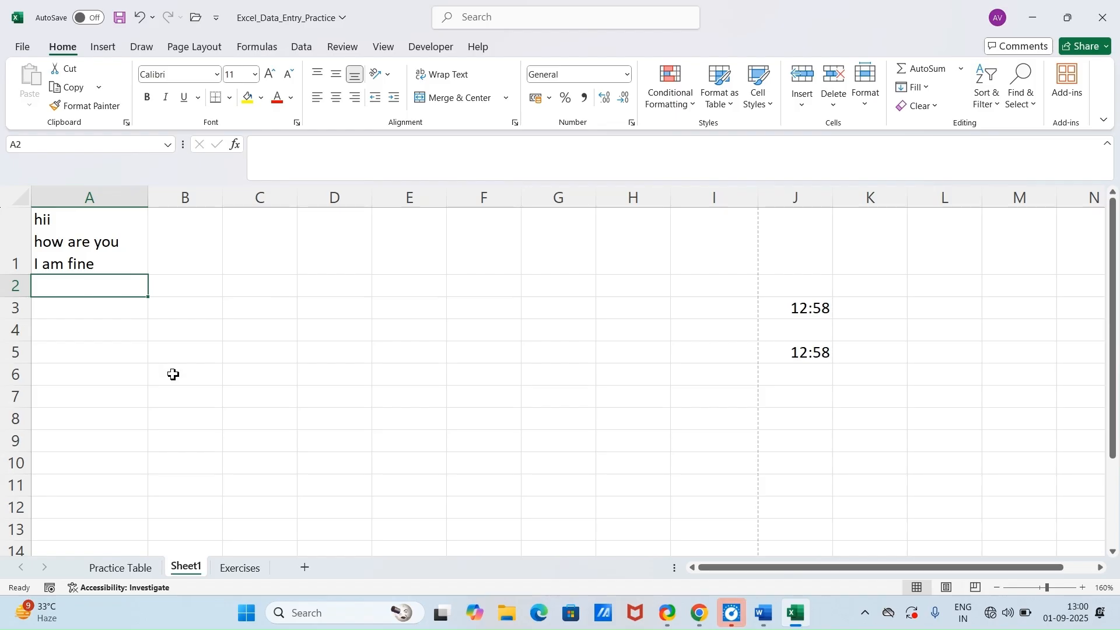
{"action": "key", "text": "ctrl+z"}
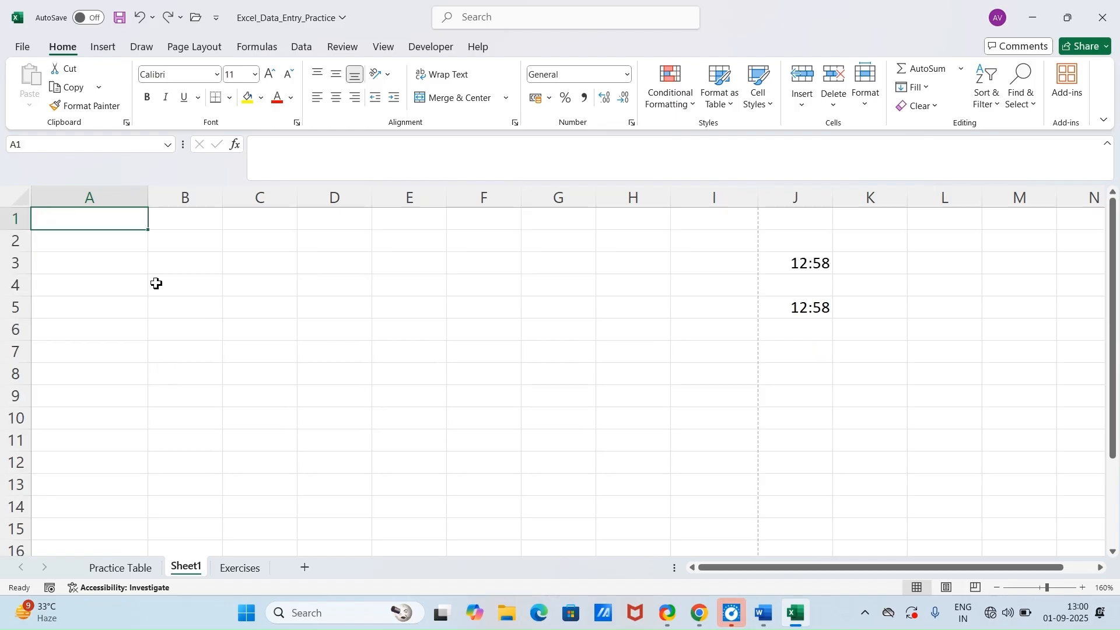
{"action": "type", "text": "1"}
{"action": "key", "text": "Return"}
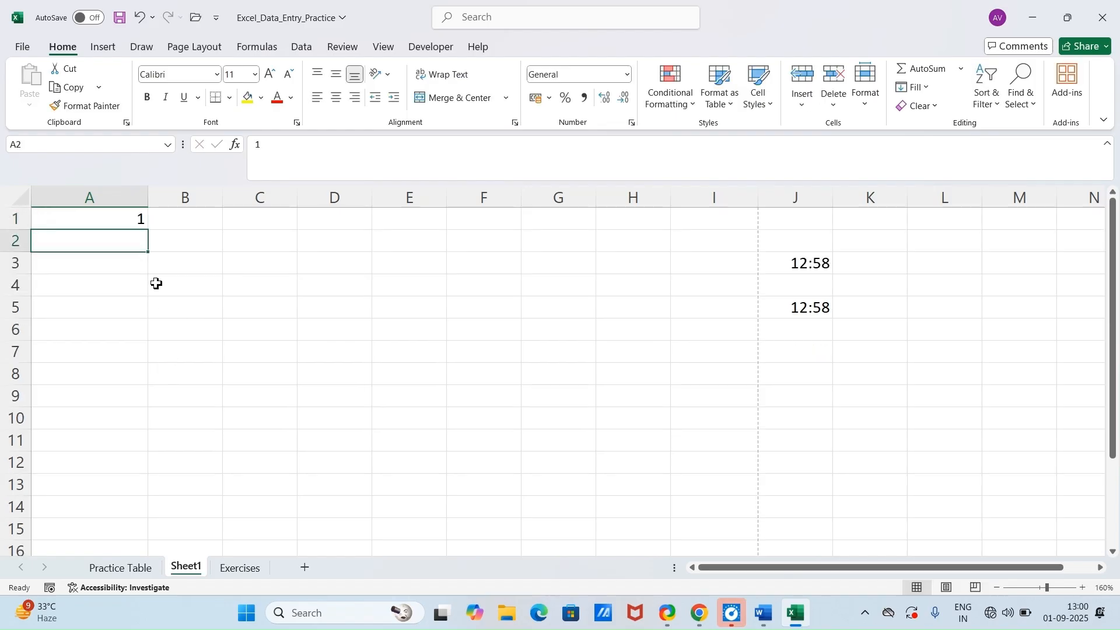
{"action": "type", "text": "2"}
{"action": "key", "text": "Return"}
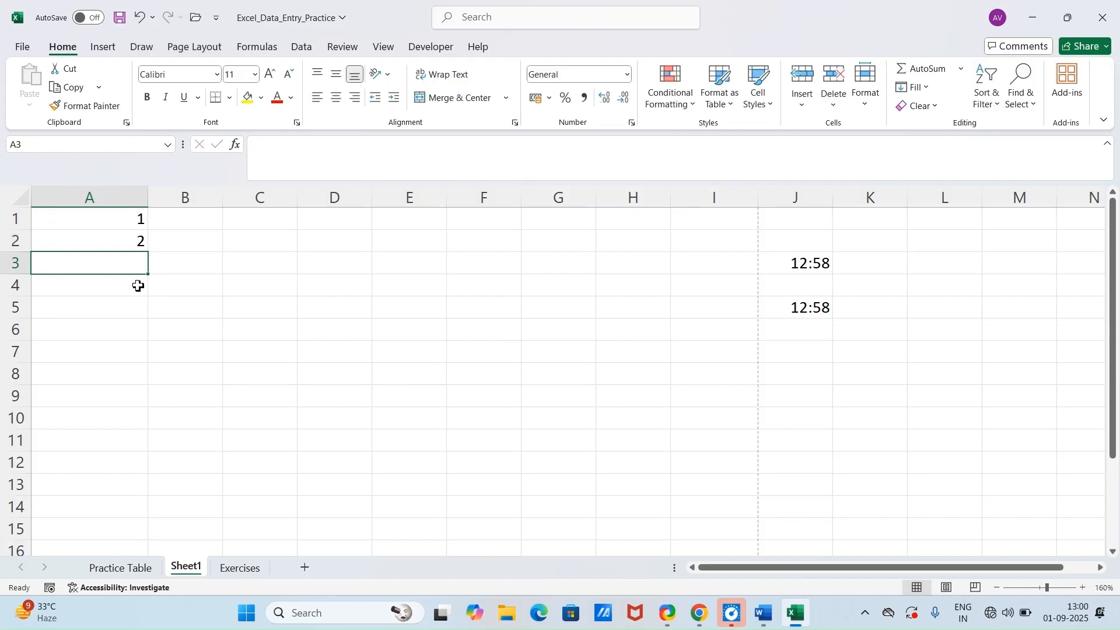
{"action": "left_click_drag", "start_coordinate": [113, 226], "coordinate": [151, 473]}
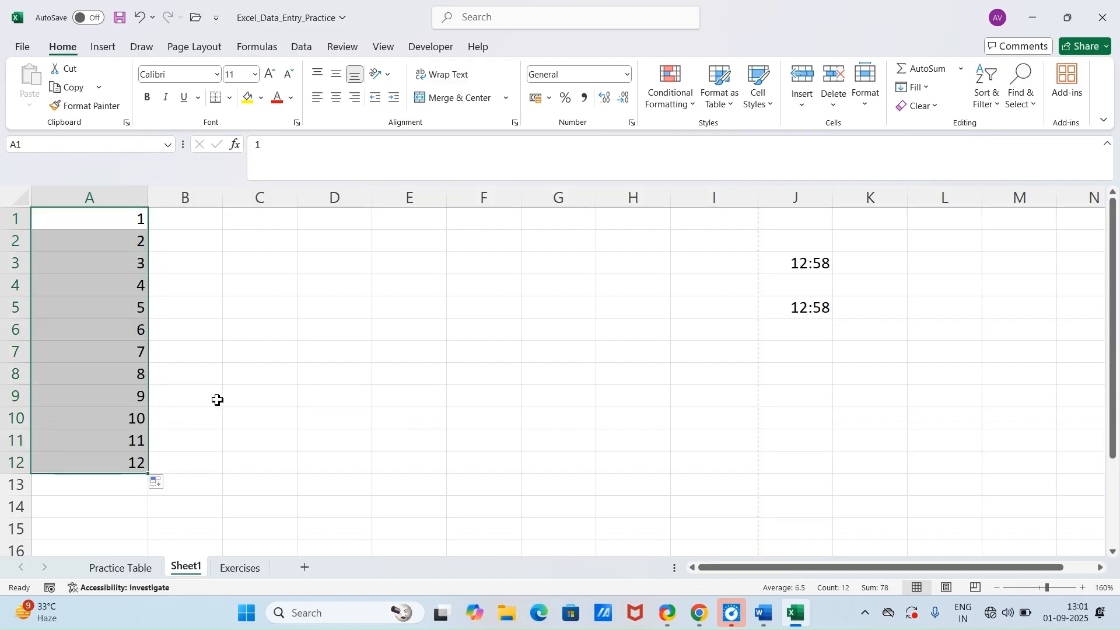
Step: Enter 1 in B1 and autofill it as an increasing series down to 11 in B11
{"action": "left_click", "coordinate": [205, 223]}
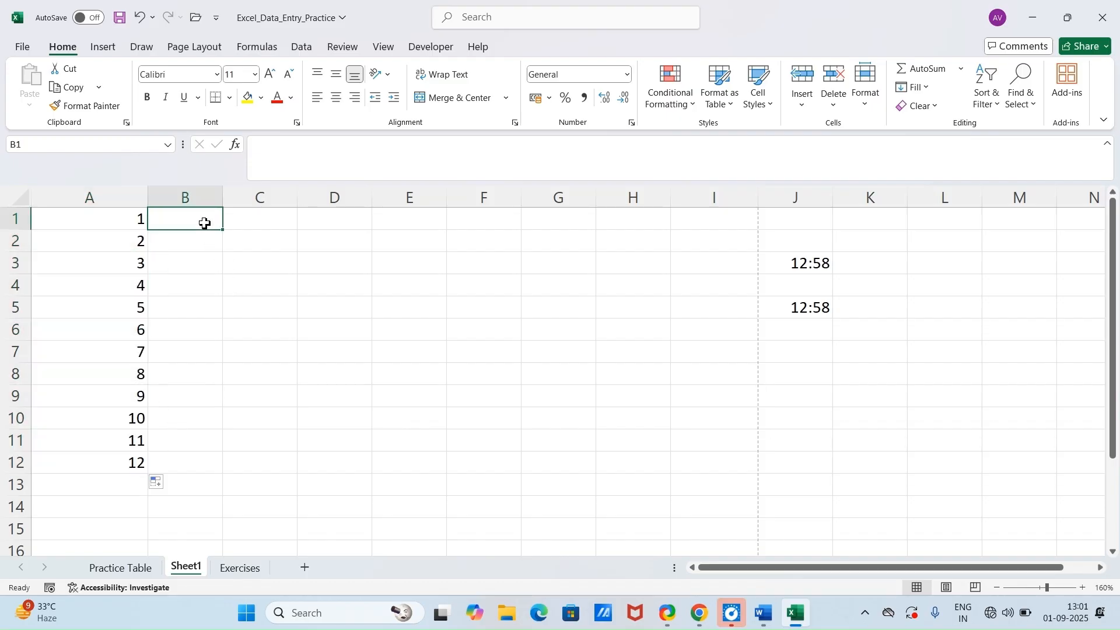
{"action": "type", "text": "1"}
{"action": "left_click", "coordinate": [450, 441]}
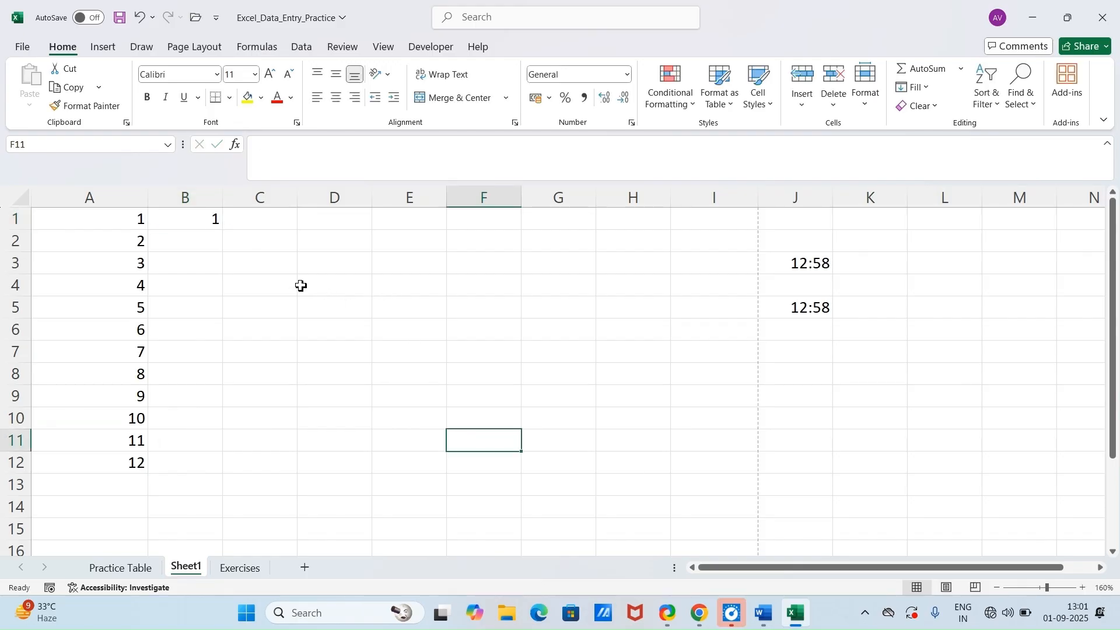
{"action": "left_click", "coordinate": [203, 224]}
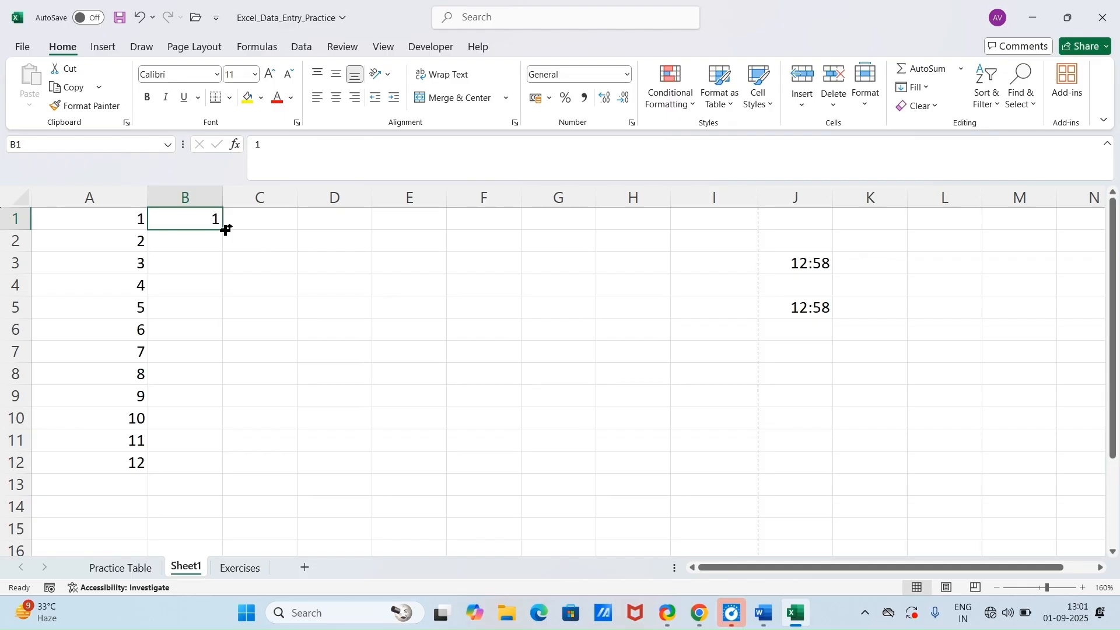
{"action": "left_click_drag", "start_coordinate": [223, 231], "coordinate": [233, 447]}
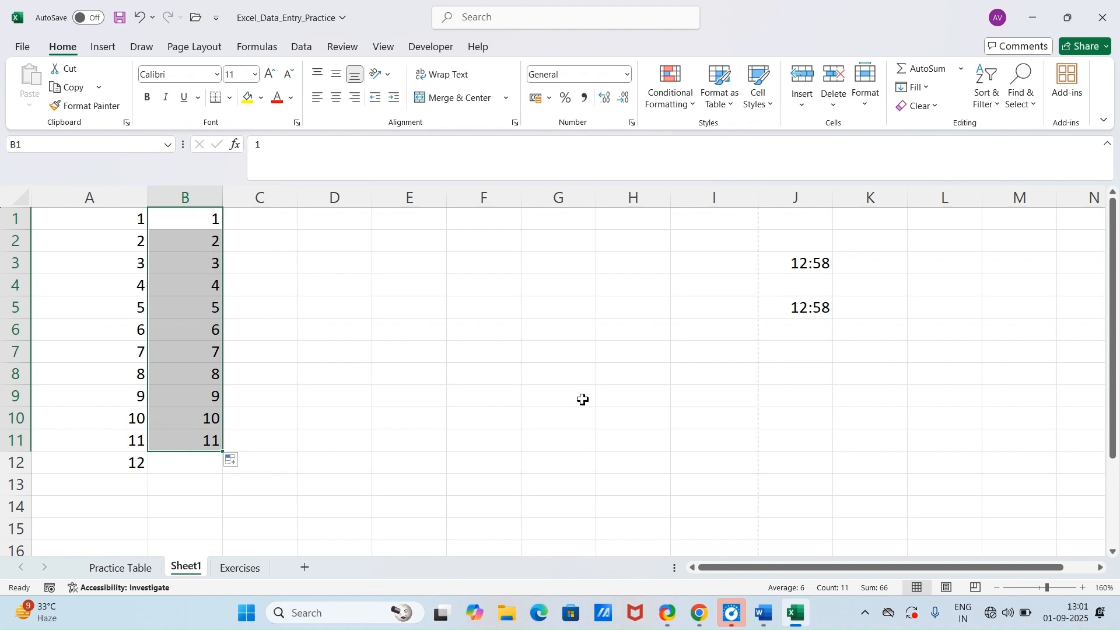
Step: Enter 1 in D1 and fill column D with a linear series using step value 1 and stop value 1000
{"action": "left_click", "coordinate": [352, 227]}
{"action": "type", "text": "1"}
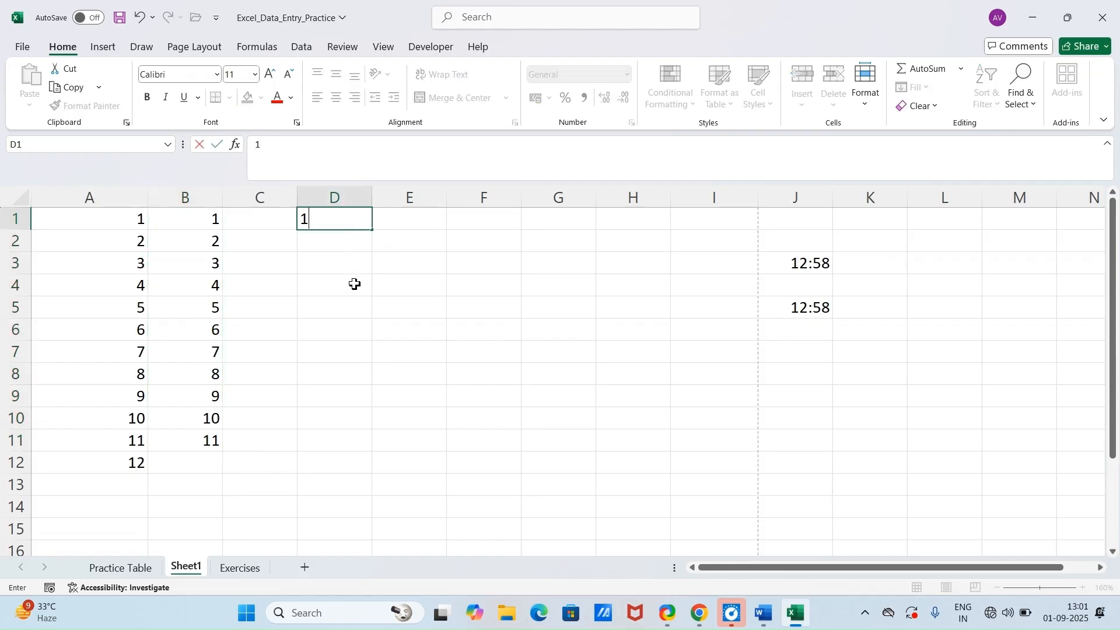
{"action": "left_click", "coordinate": [374, 284]}
{"action": "left_click", "coordinate": [345, 228]}
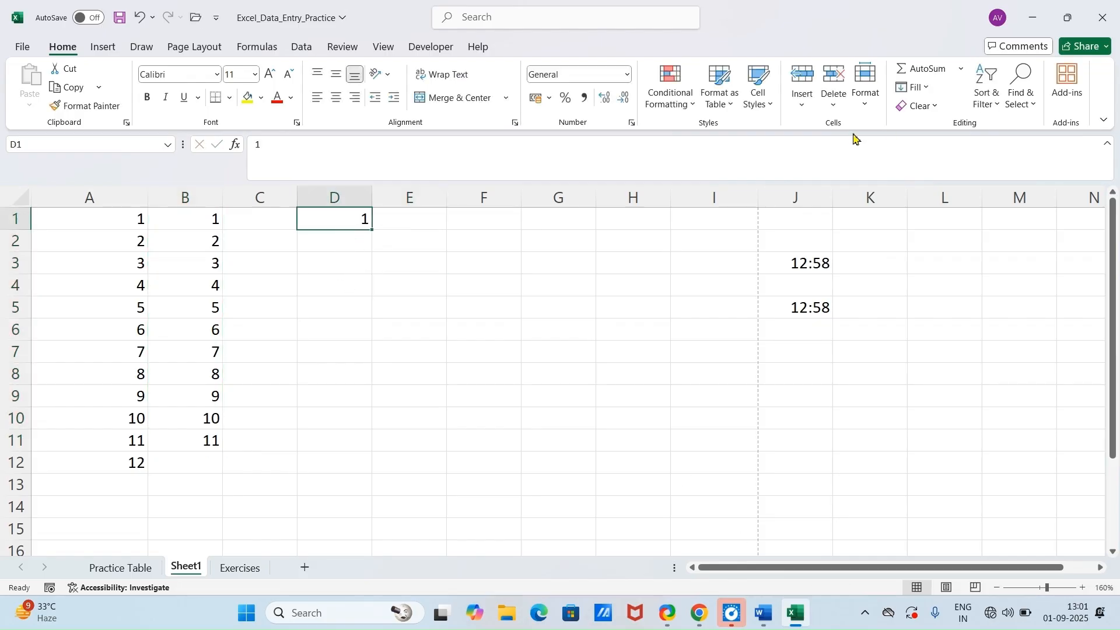
{"action": "left_click", "coordinate": [929, 91]}
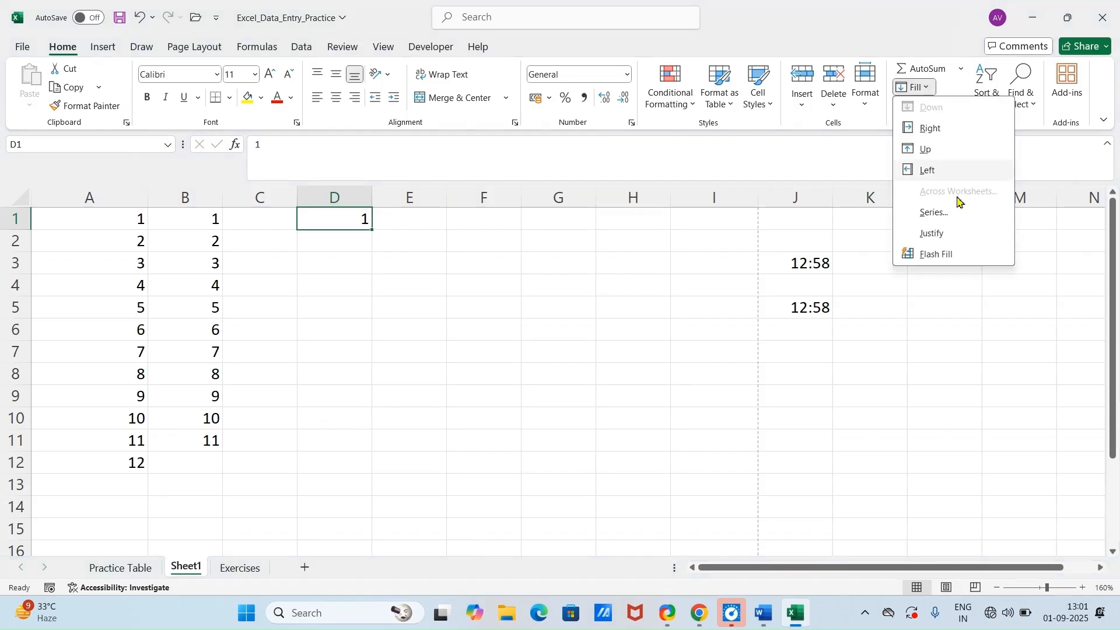
{"action": "left_click", "coordinate": [933, 214]}
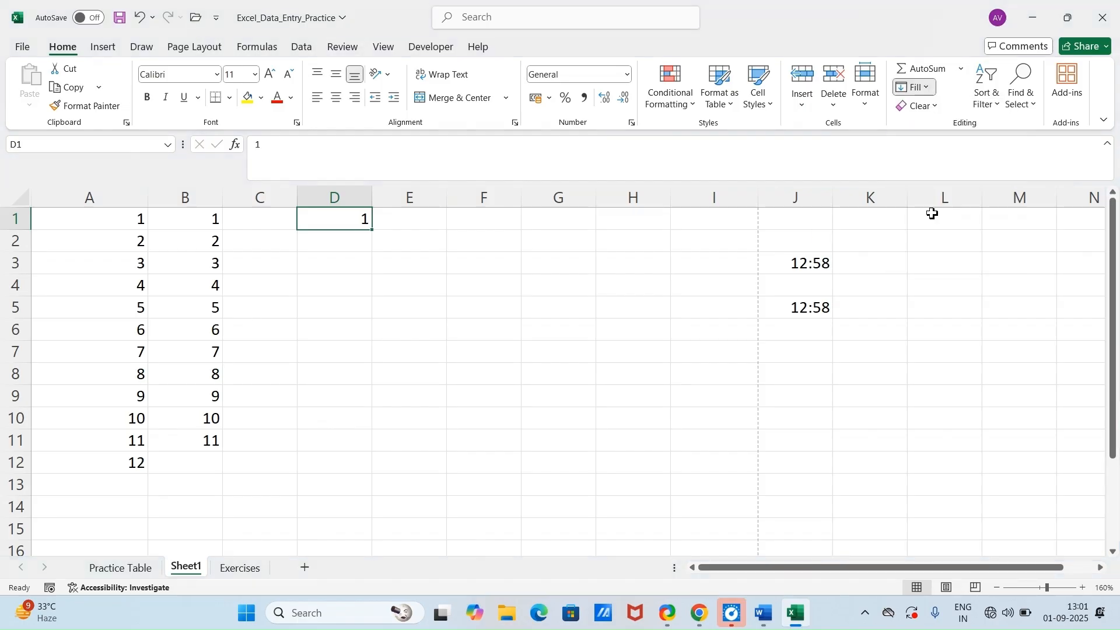
{"action": "left_click", "coordinate": [489, 408]}
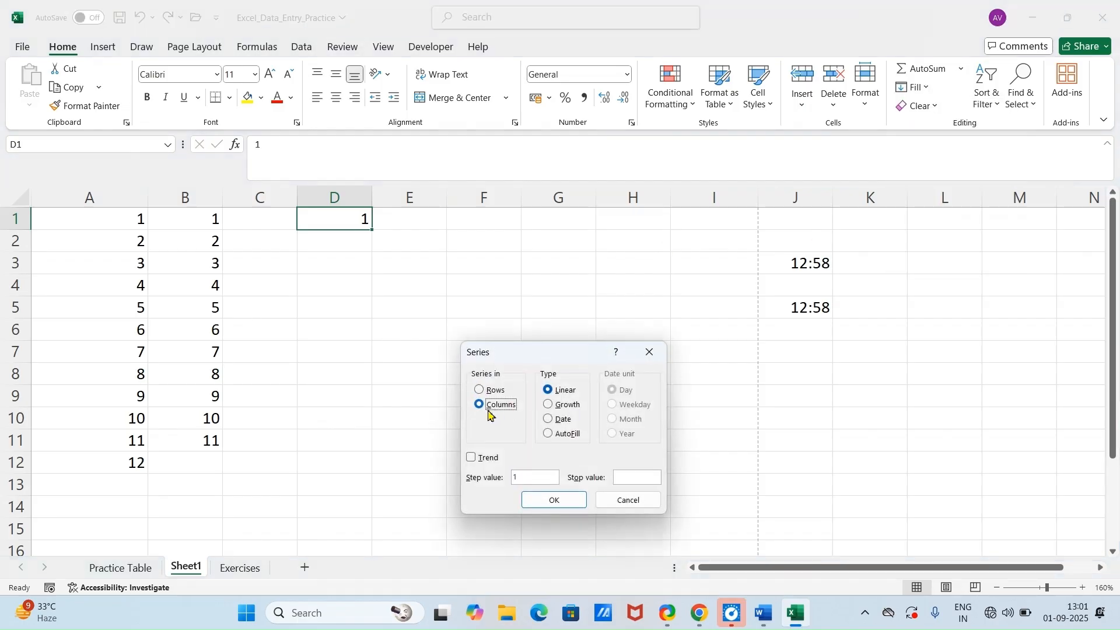
{"action": "left_click", "coordinate": [624, 479]}
{"action": "left_click", "coordinate": [554, 500]}
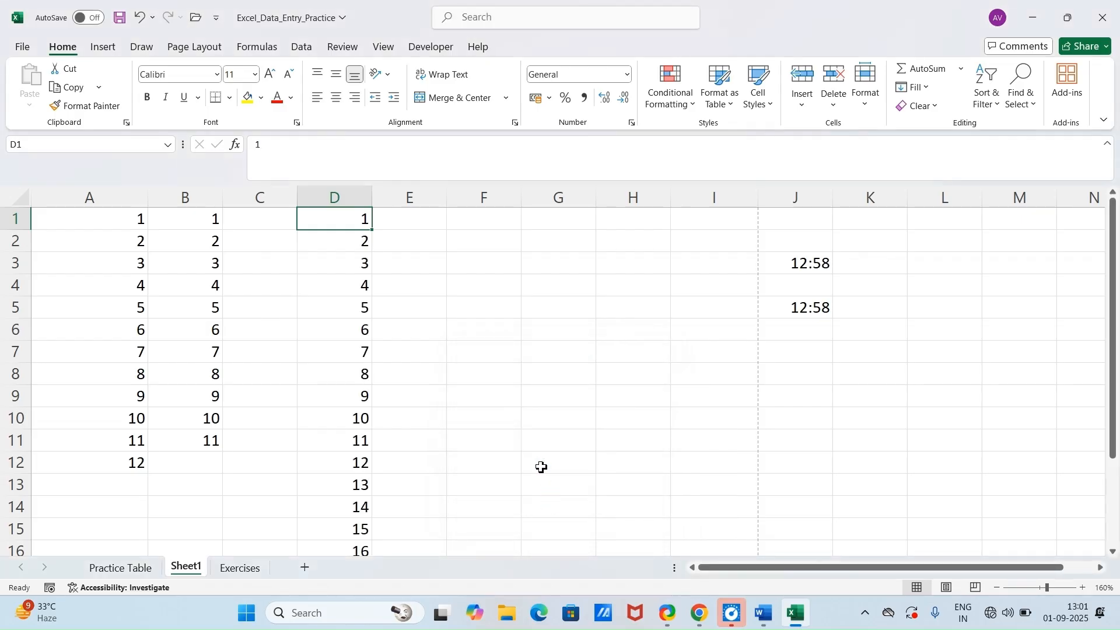
{"action": "scroll", "coordinate": [458, 380], "scroll_direction": "down", "scroll_amount": 20}
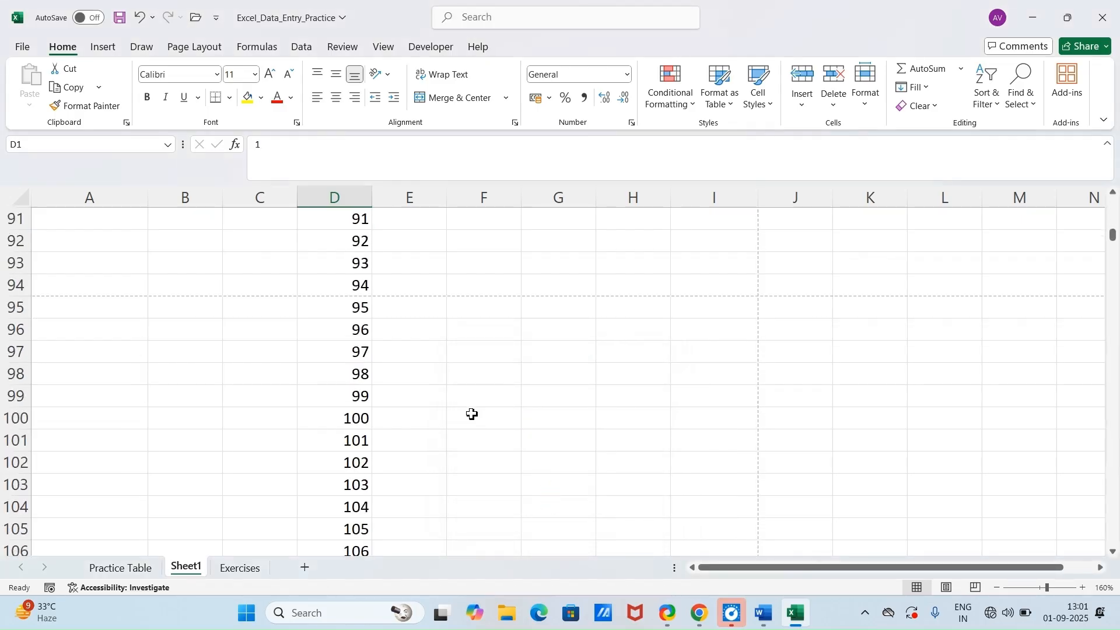
{"action": "scroll", "coordinate": [475, 415], "scroll_direction": "up", "scroll_amount": 20}
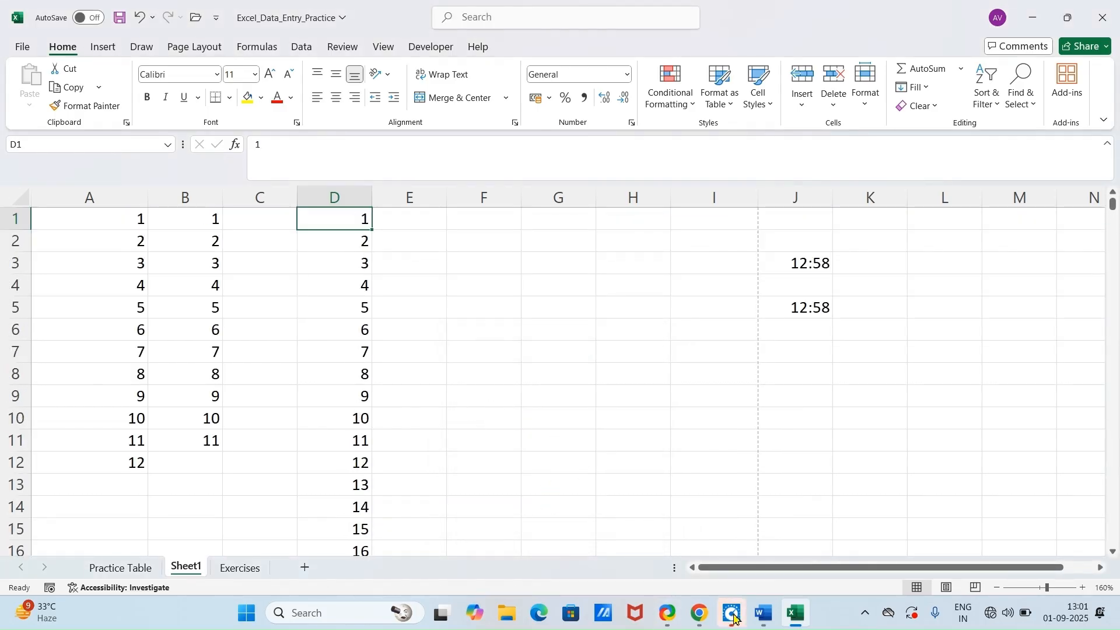
Step: Check the Custom List Fill trick in the Word document and return to the Excel workbook
{"action": "left_click", "coordinate": [764, 614]}
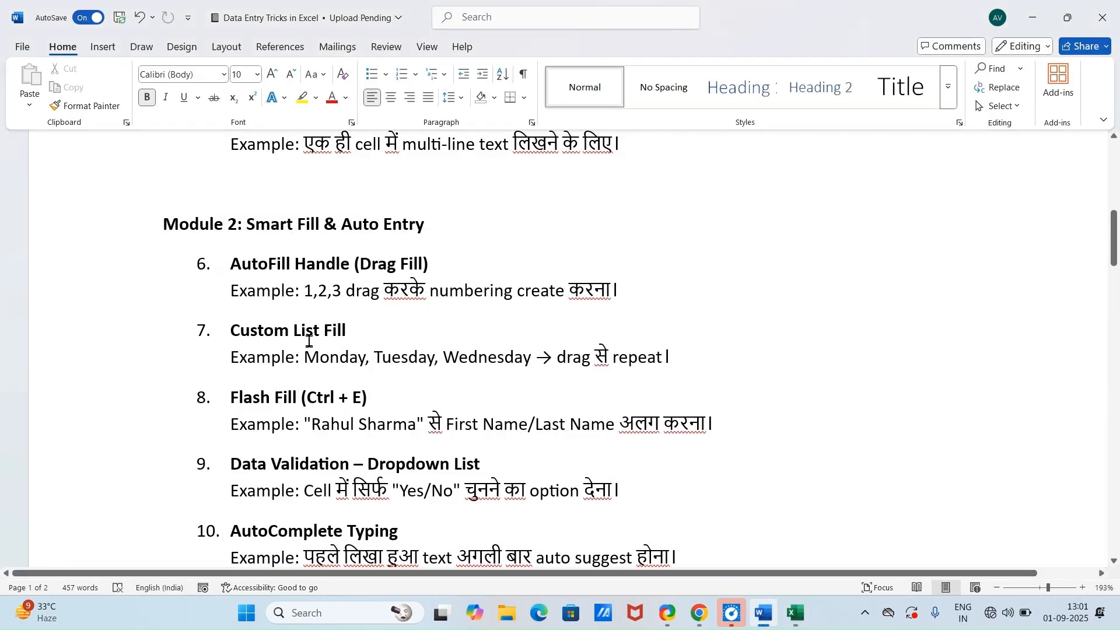
{"action": "scroll", "coordinate": [309, 342], "scroll_direction": "down", "scroll_amount": 1}
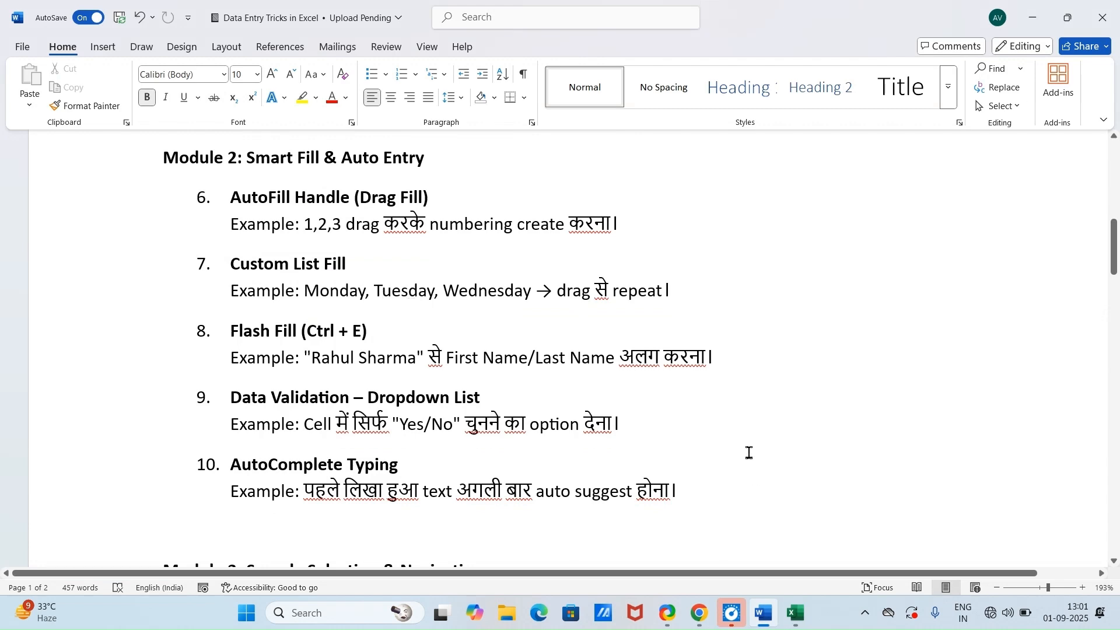
{"action": "left_click", "coordinate": [801, 625]}
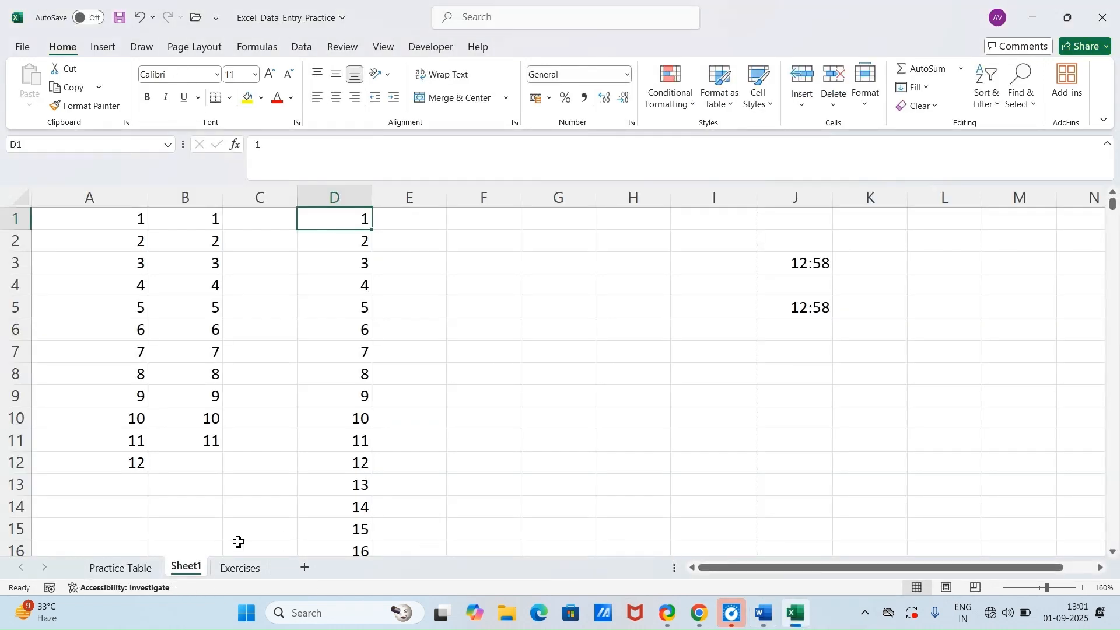
Step: Clear the repeated 2s from D8:I8 on the Practice Table sheet
{"action": "left_click", "coordinate": [120, 567]}
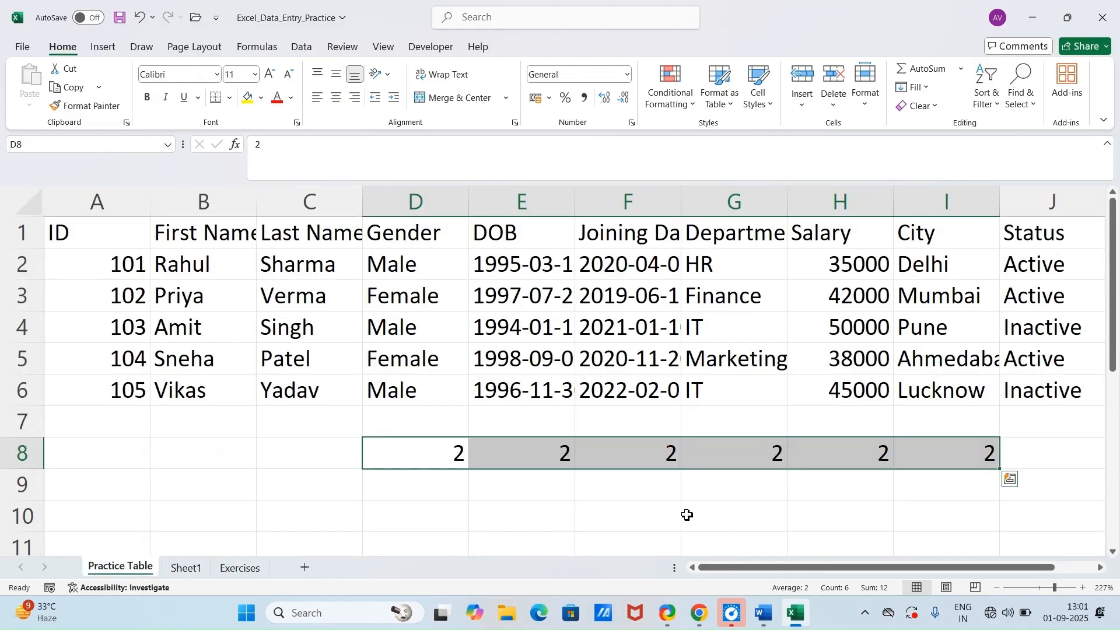
{"action": "key", "text": "Delete"}
{"action": "left_click", "coordinate": [358, 510]}
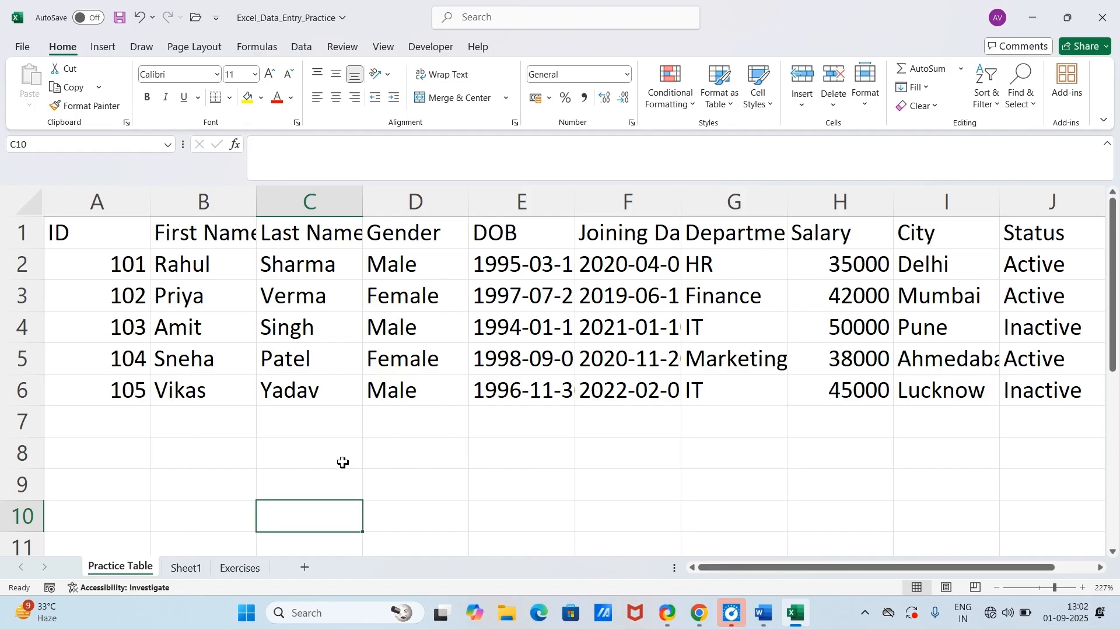
Step: Enter Monday in C8 and autofill the weekday names down to C15
{"action": "left_click", "coordinate": [343, 462]}
{"action": "type", "text": "mo"}
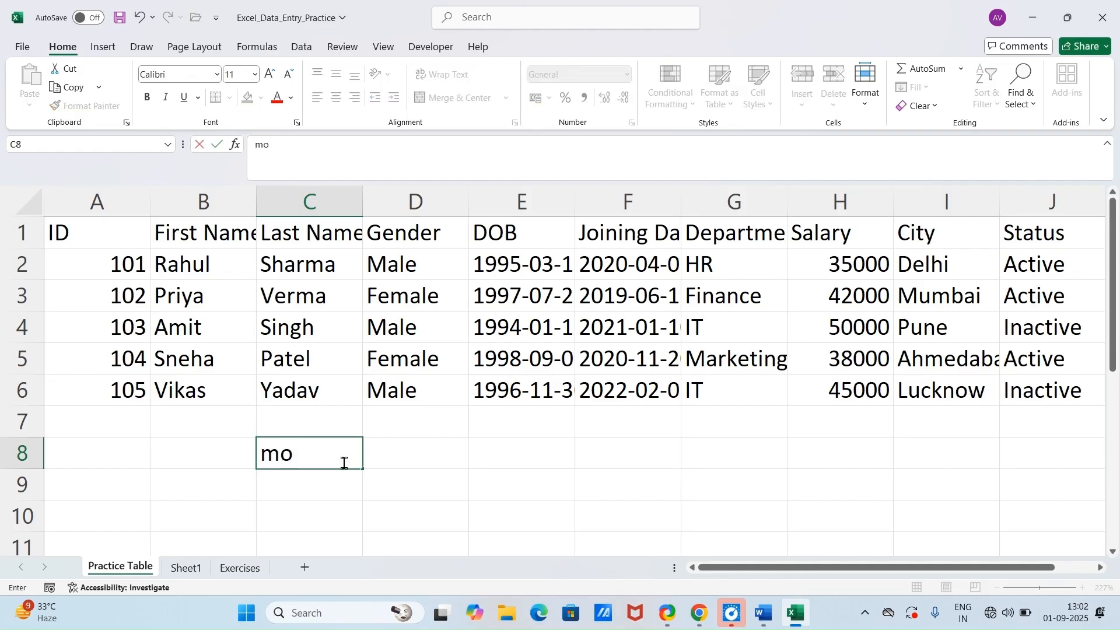
{"action": "type", "text": "nday"}
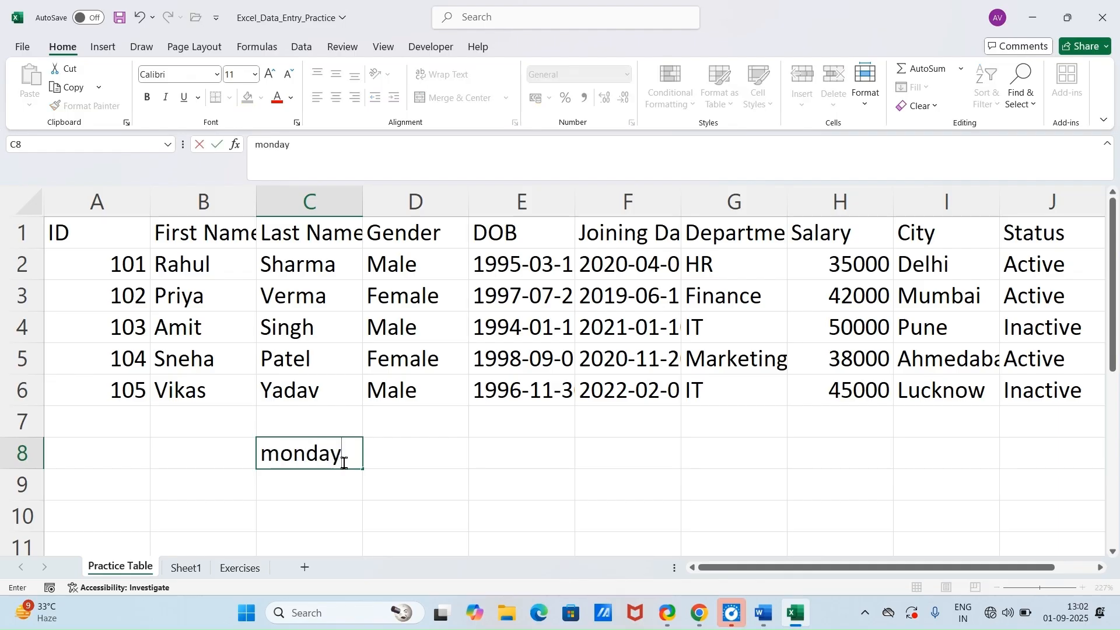
{"action": "key", "text": "Return"}
{"action": "left_click", "coordinate": [352, 457]}
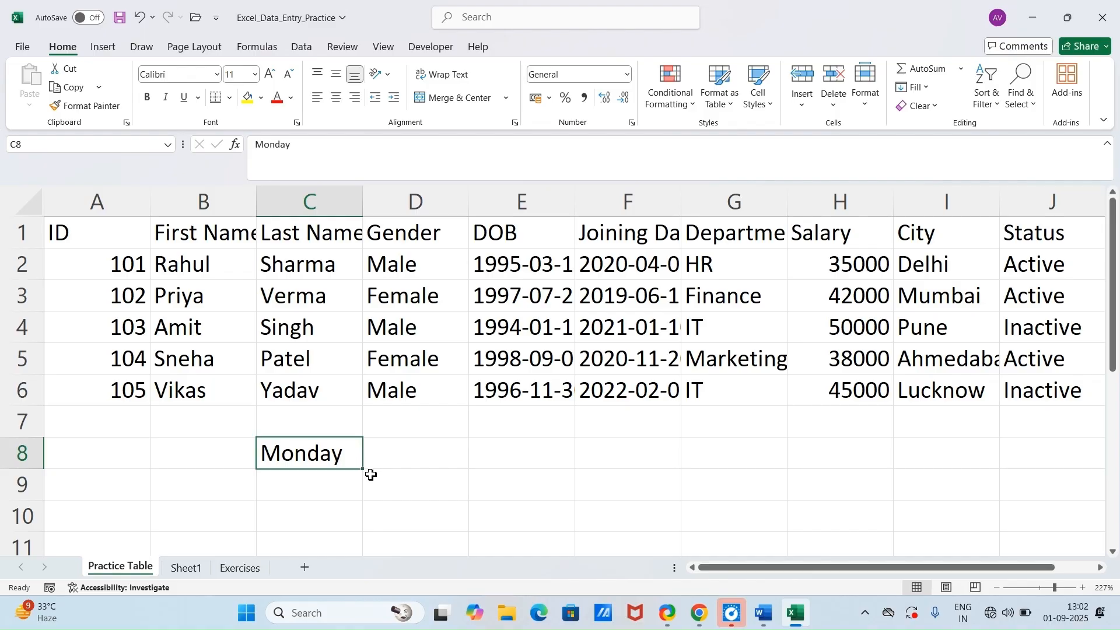
{"action": "mouse_move", "coordinate": [365, 470]}
{"action": "left_mouse_down"}
{"action": "mouse_move", "coordinate": [366, 555]}
{"action": "mouse_move", "coordinate": [365, 466]}
{"action": "left_mouse_up"}
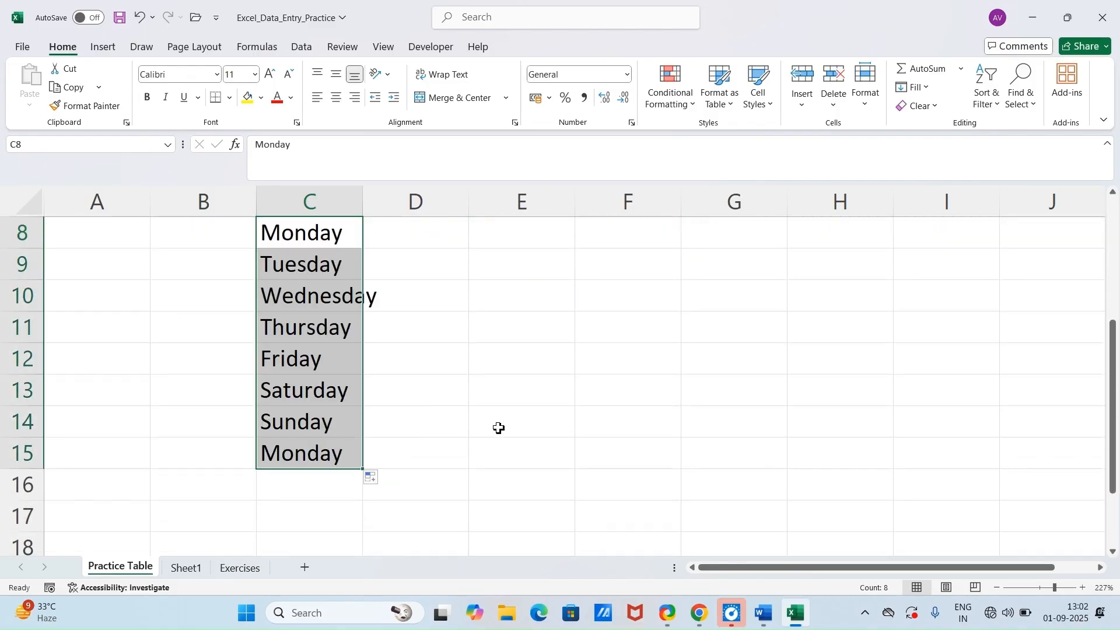
Step: Enter "january" in D8 and autofill the month names down to "september" in D16
{"action": "scroll", "coordinate": [498, 432], "scroll_direction": "up", "scroll_amount": 3}
{"action": "scroll", "coordinate": [407, 358], "scroll_direction": "down", "scroll_amount": 1}
{"action": "left_click", "coordinate": [411, 359]}
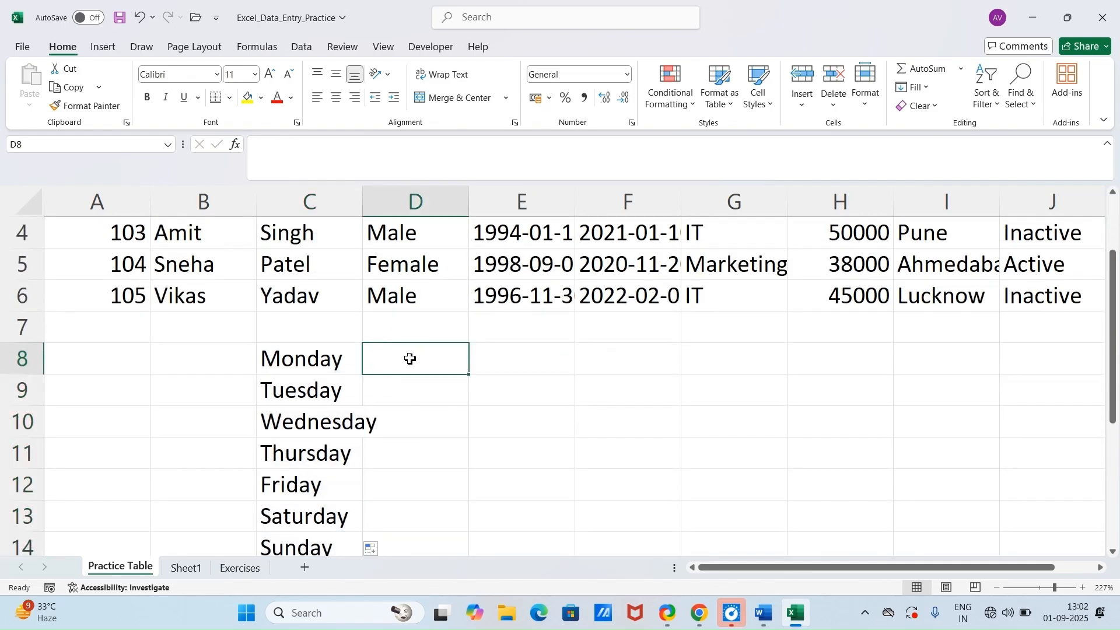
{"action": "type", "text": "jan"}
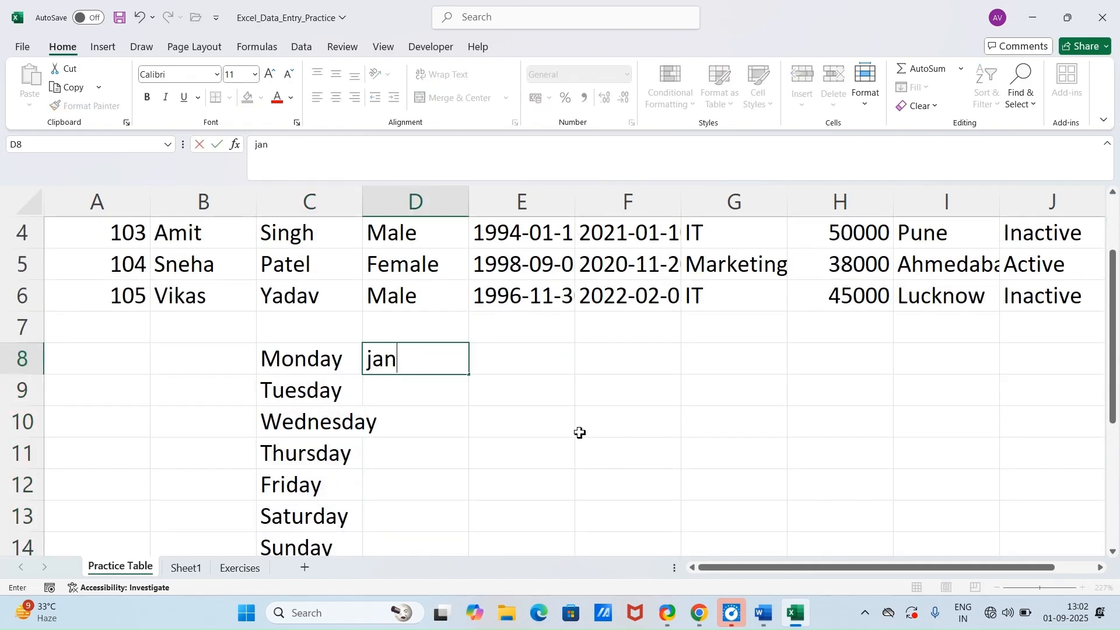
{"action": "type", "text": "uary"}
{"action": "key", "text": "Return"}
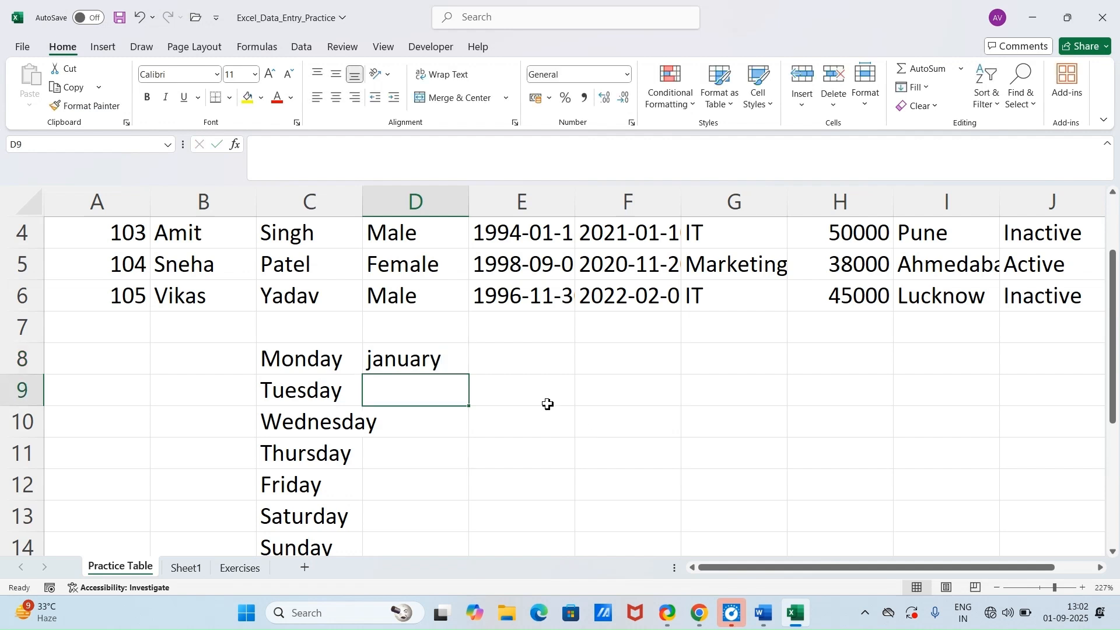
{"action": "left_click", "coordinate": [448, 362]}
{"action": "left_click_drag", "start_coordinate": [473, 374], "coordinate": [483, 533]}
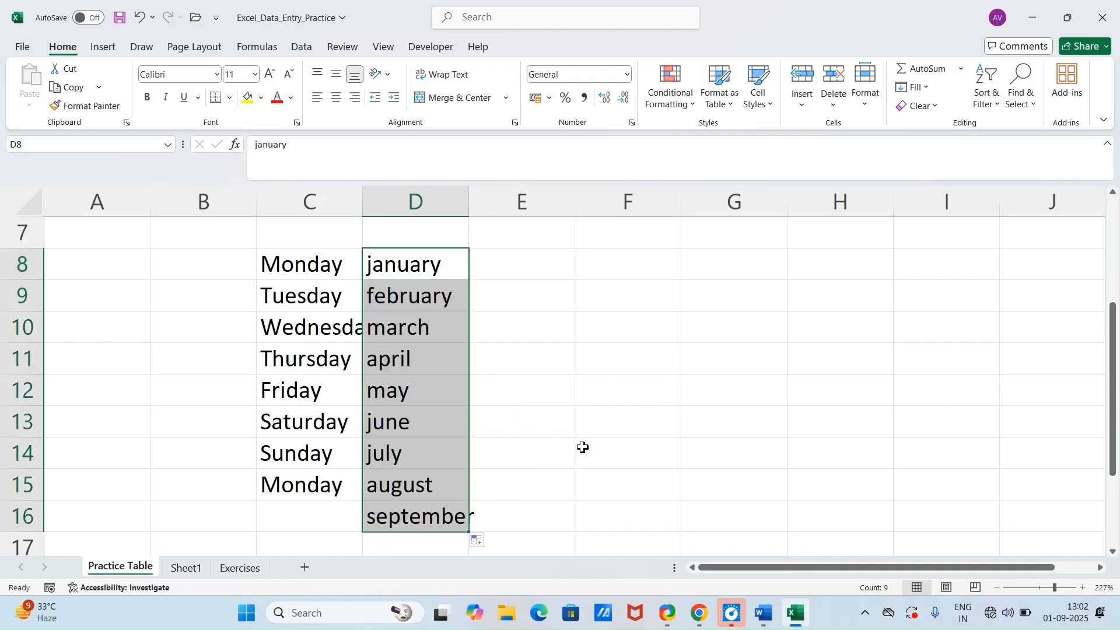
Step: Clear all contents of Sheet1 and select the empty cell C2
{"action": "scroll", "coordinate": [582, 453], "scroll_direction": "up", "scroll_amount": 2}
{"action": "left_click", "coordinate": [736, 267]}
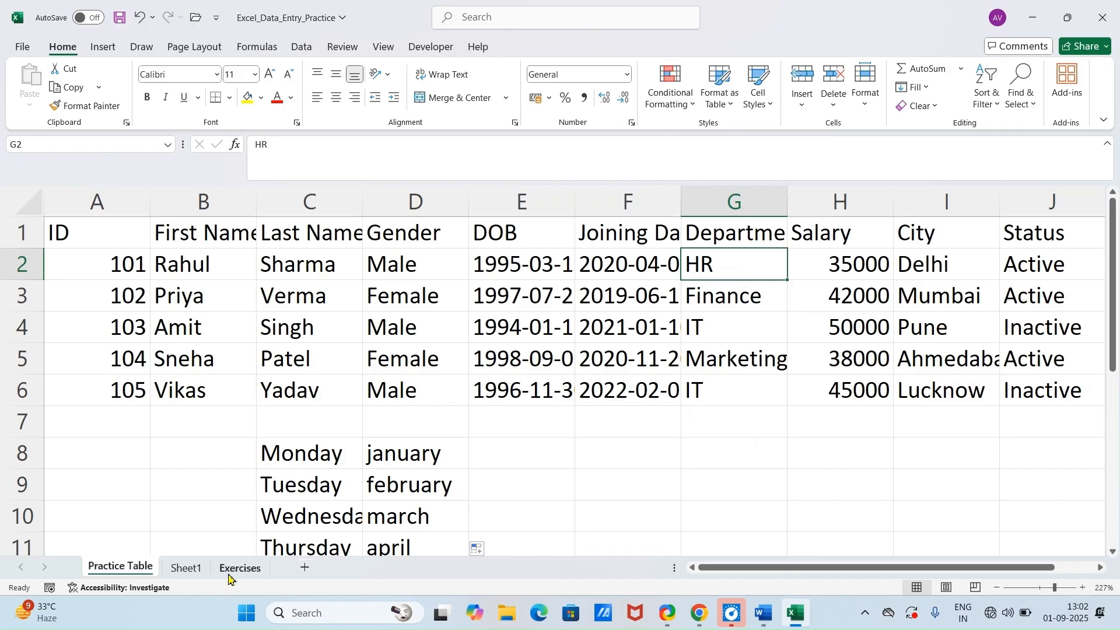
{"action": "left_click", "coordinate": [187, 569]}
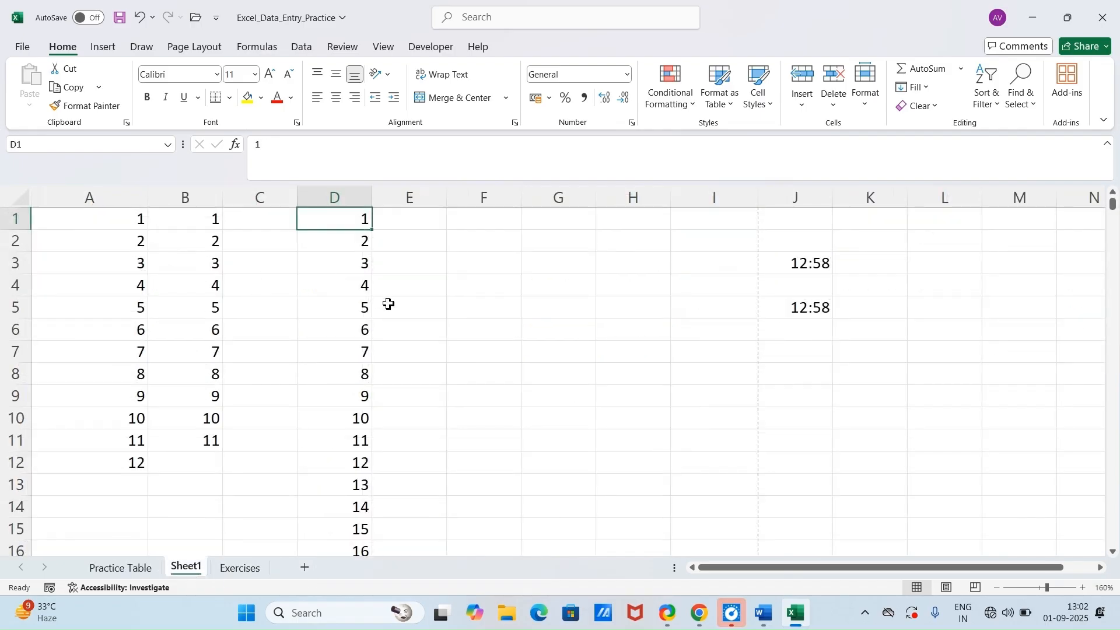
{"action": "left_click", "coordinate": [451, 330]}
{"action": "key", "text": "ctrl+a"}
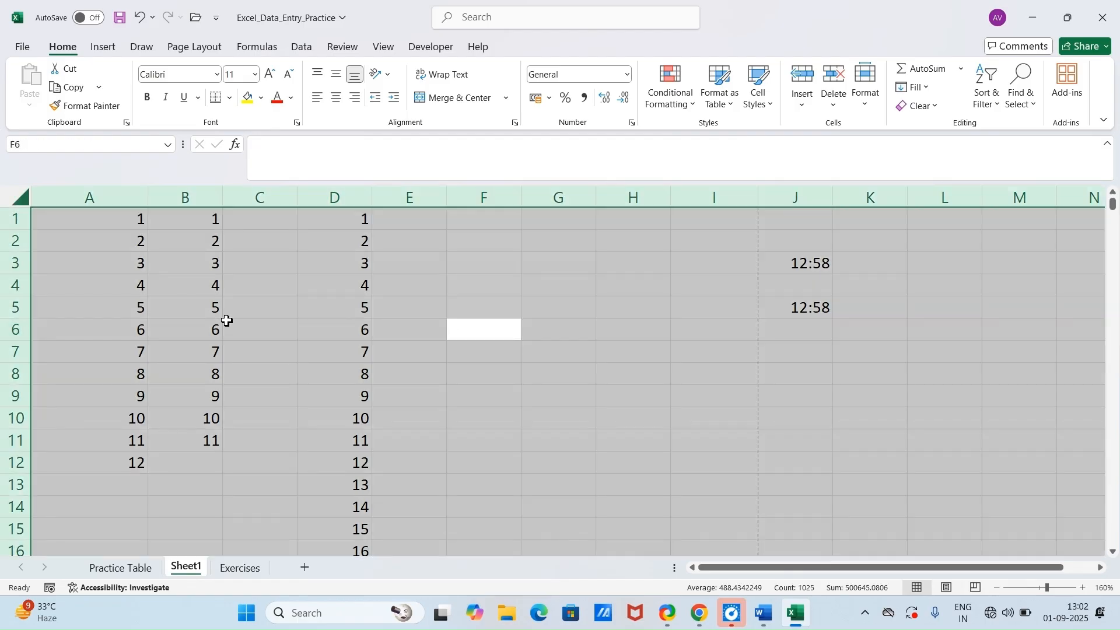
{"action": "key", "text": "Delete"}
{"action": "left_click", "coordinate": [278, 235]}
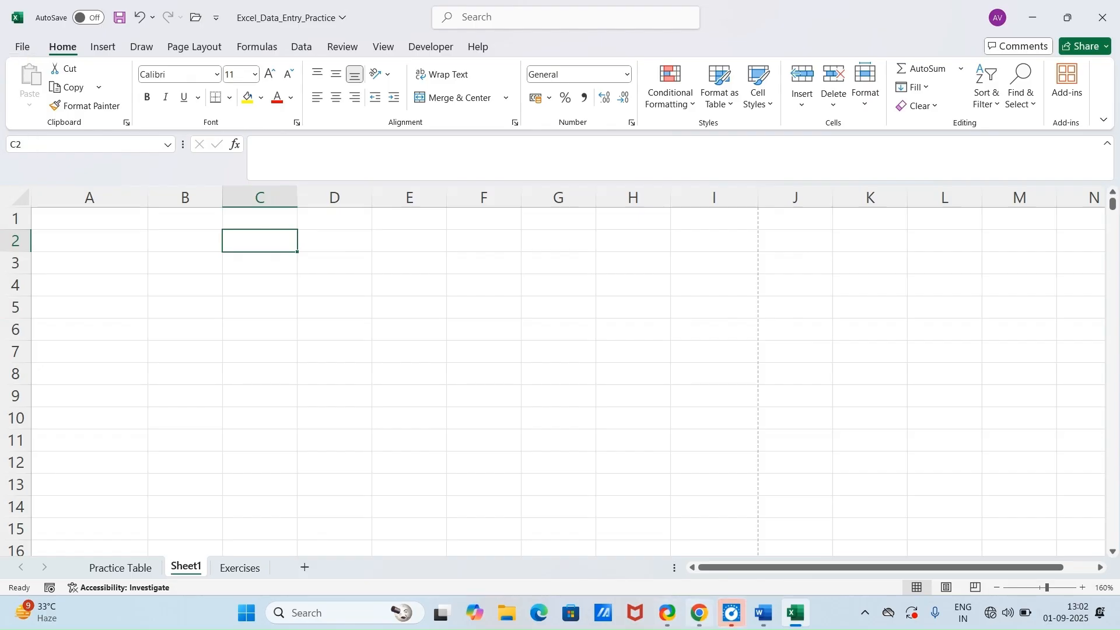
Step: Check the Custom List Fill trick in Word, then review the HR, Finance, IT, Marketing, Sales entry in Excel's custom lists under the advanced options
{"action": "left_click", "coordinate": [765, 619]}
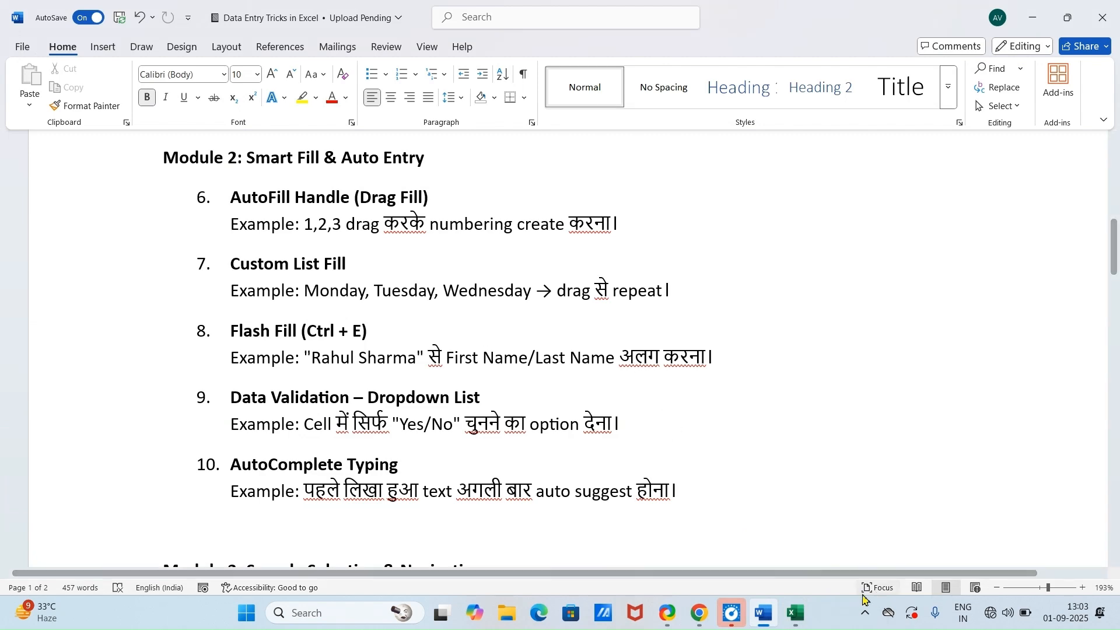
{"action": "key", "text": "alt+Tab"}
{"action": "left_click", "coordinate": [26, 47]}
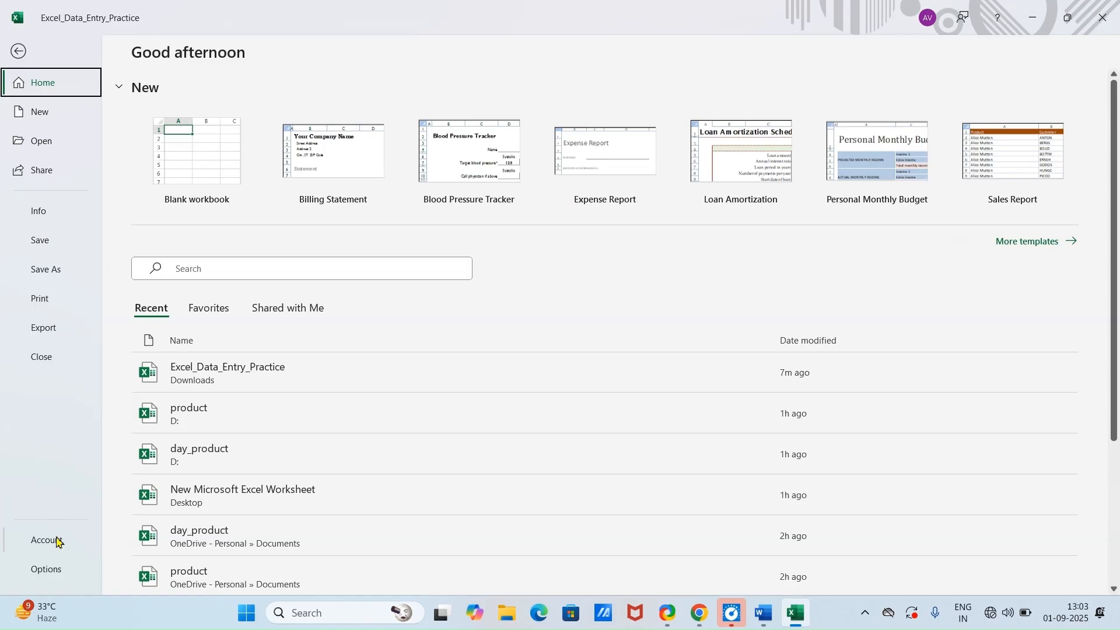
{"action": "left_click", "coordinate": [56, 571]}
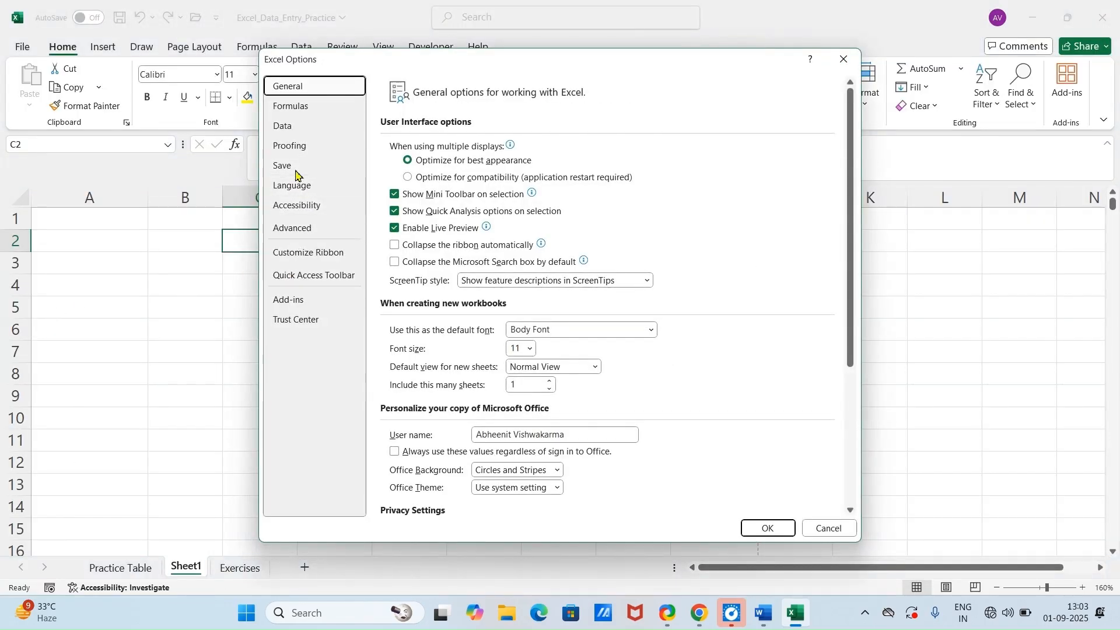
{"action": "left_click", "coordinate": [297, 232]}
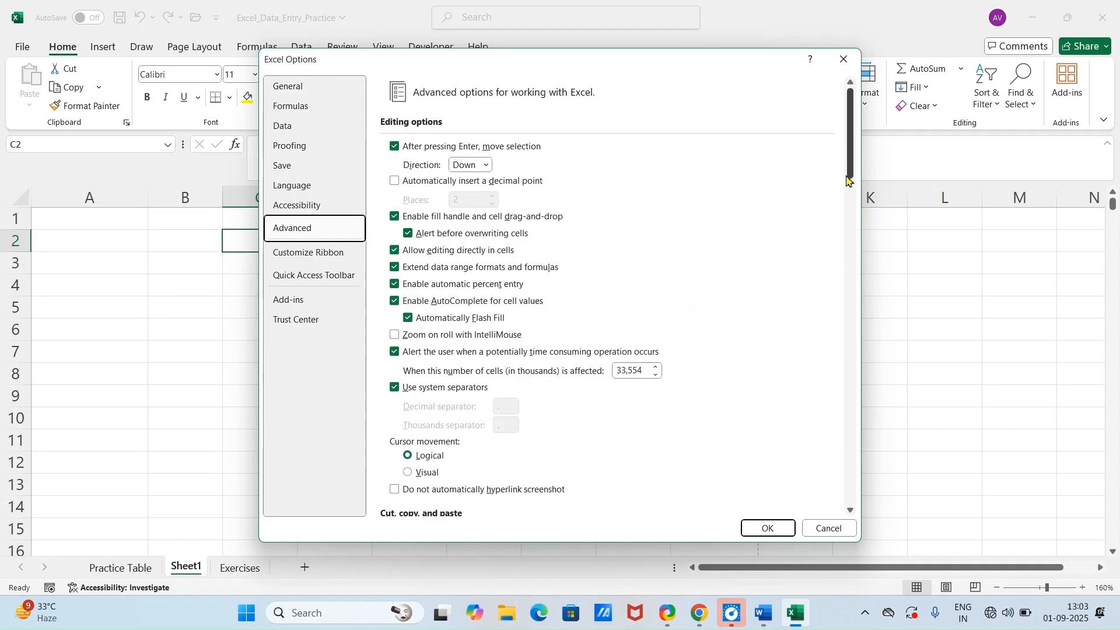
{"action": "left_click_drag", "start_coordinate": [849, 173], "coordinate": [847, 477]}
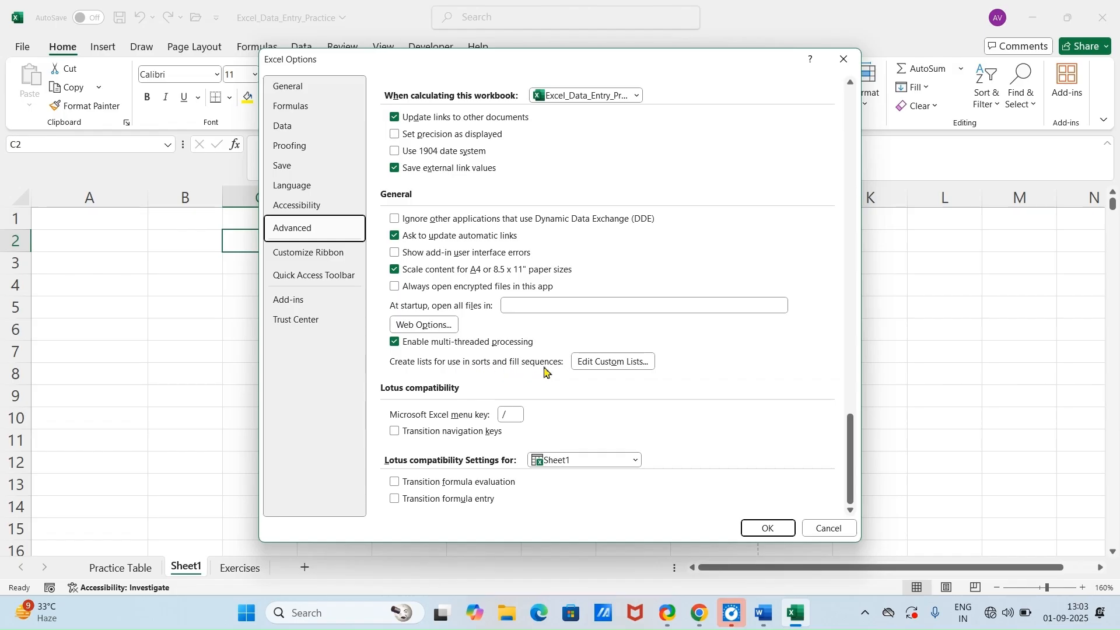
{"action": "left_click", "coordinate": [607, 363]}
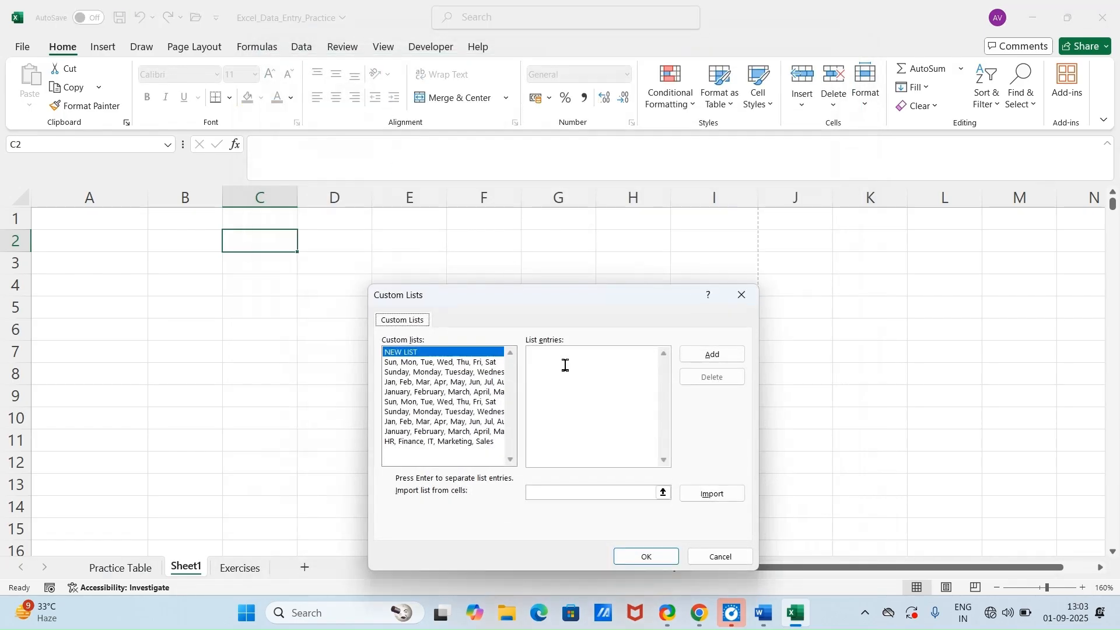
{"action": "left_click", "coordinate": [401, 443]}
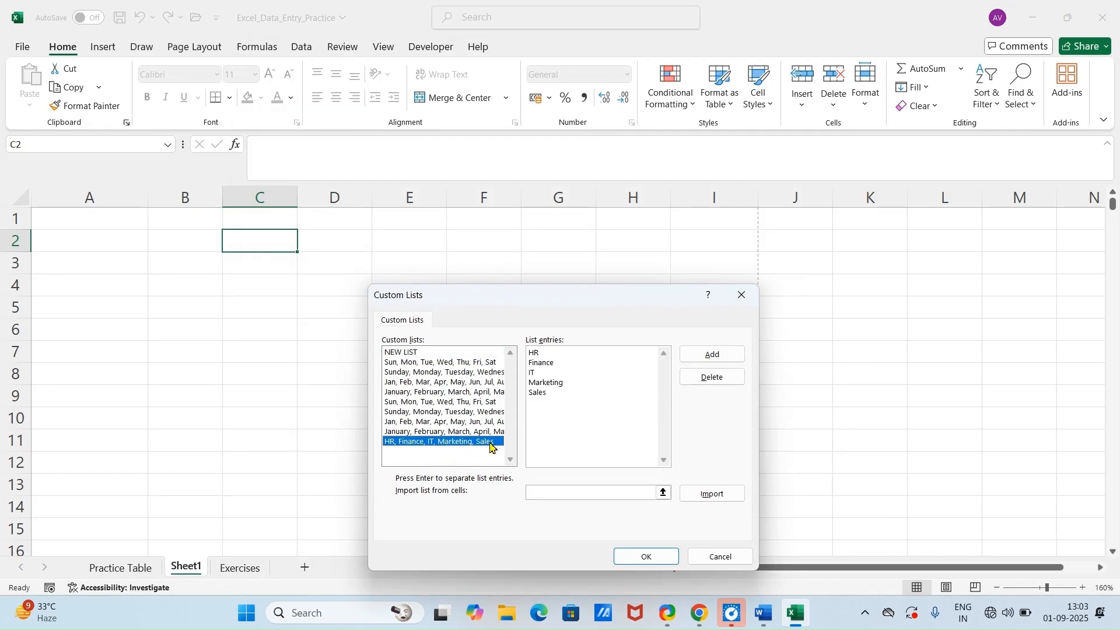
{"action": "left_click", "coordinate": [416, 353]}
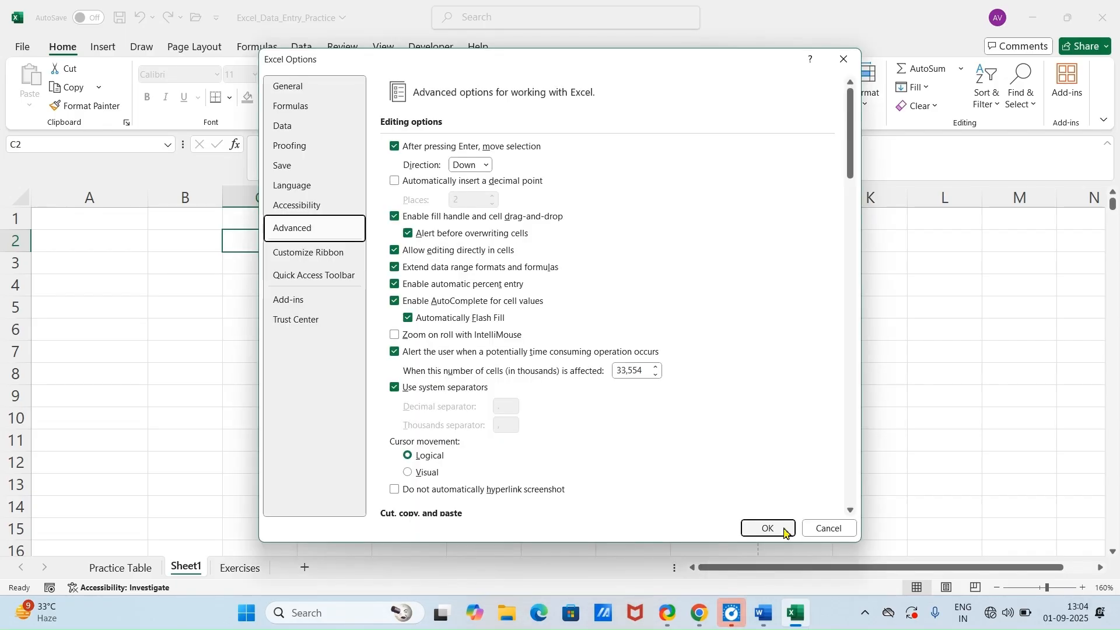
{"action": "left_click", "coordinate": [785, 533]}
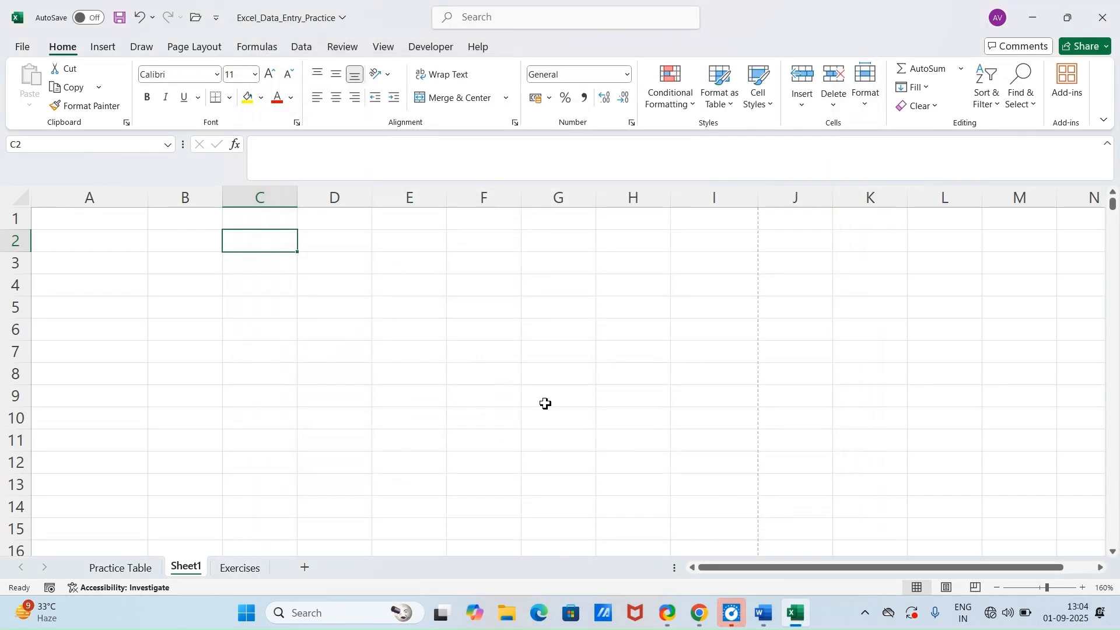
Step: Enter "hr" in C2 of Sheet1 and autofill the custom department list down to C9
{"action": "type", "text": "hr"}
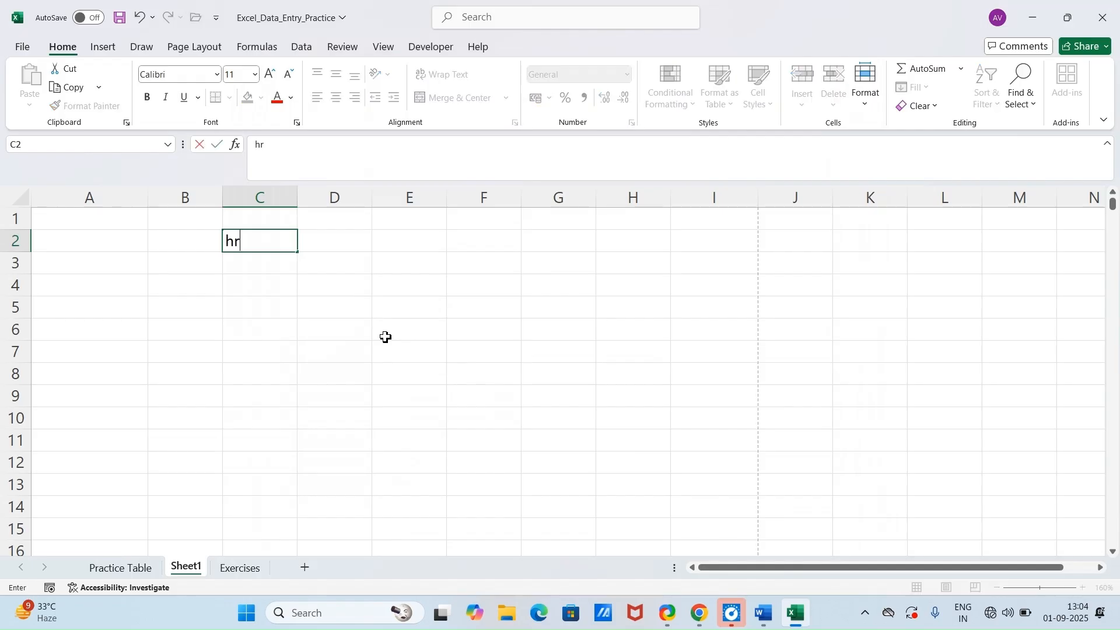
{"action": "key", "text": "Return"}
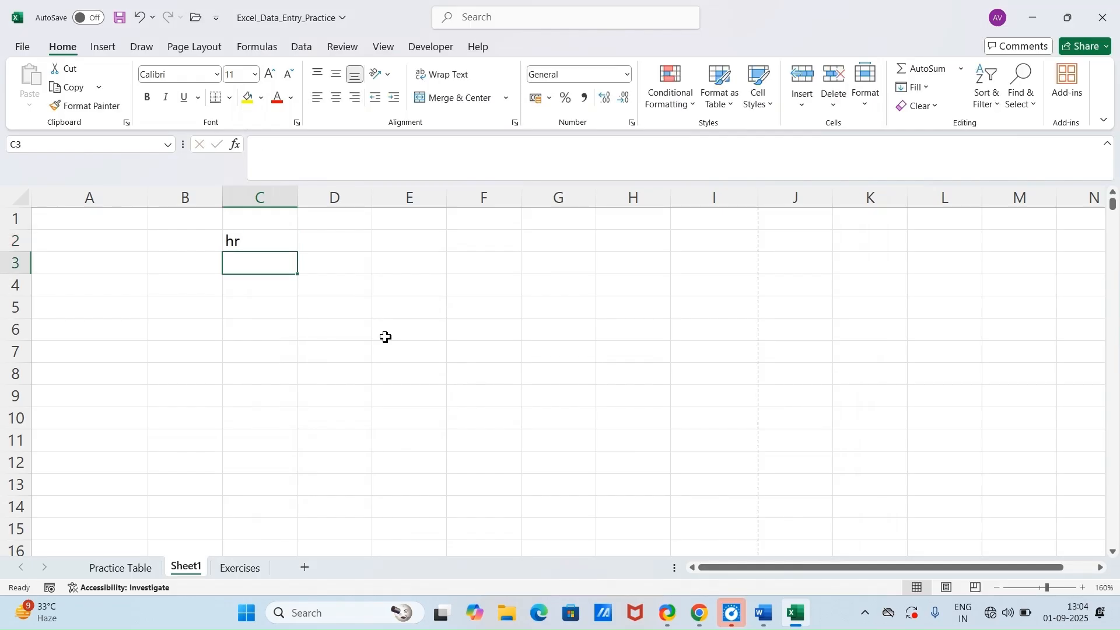
{"action": "left_click", "coordinate": [260, 244]}
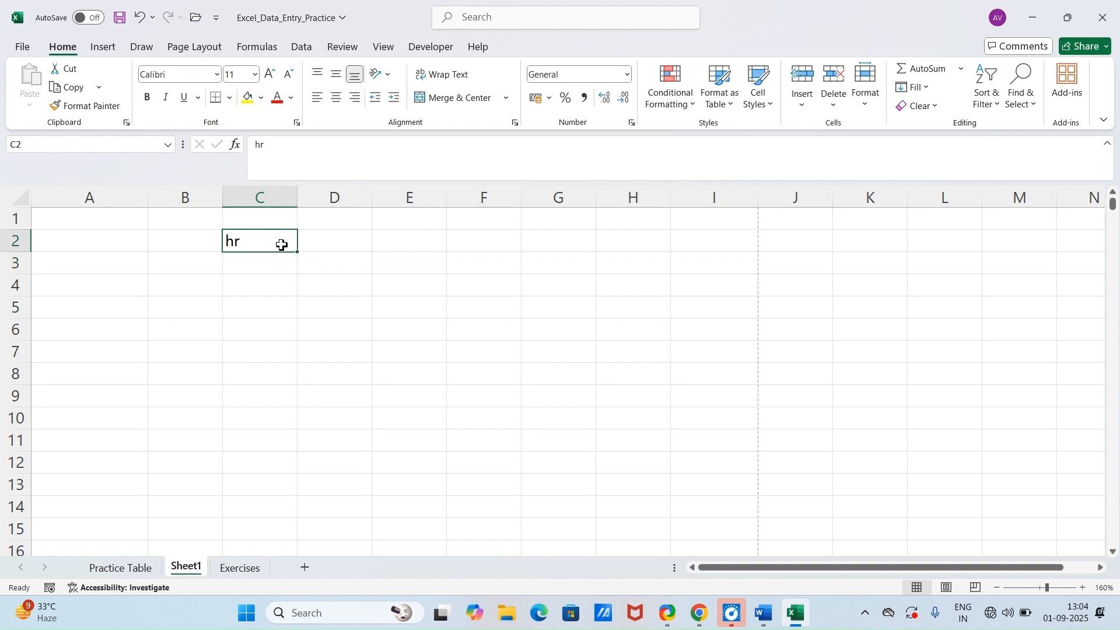
{"action": "left_click_drag", "start_coordinate": [298, 253], "coordinate": [315, 402]}
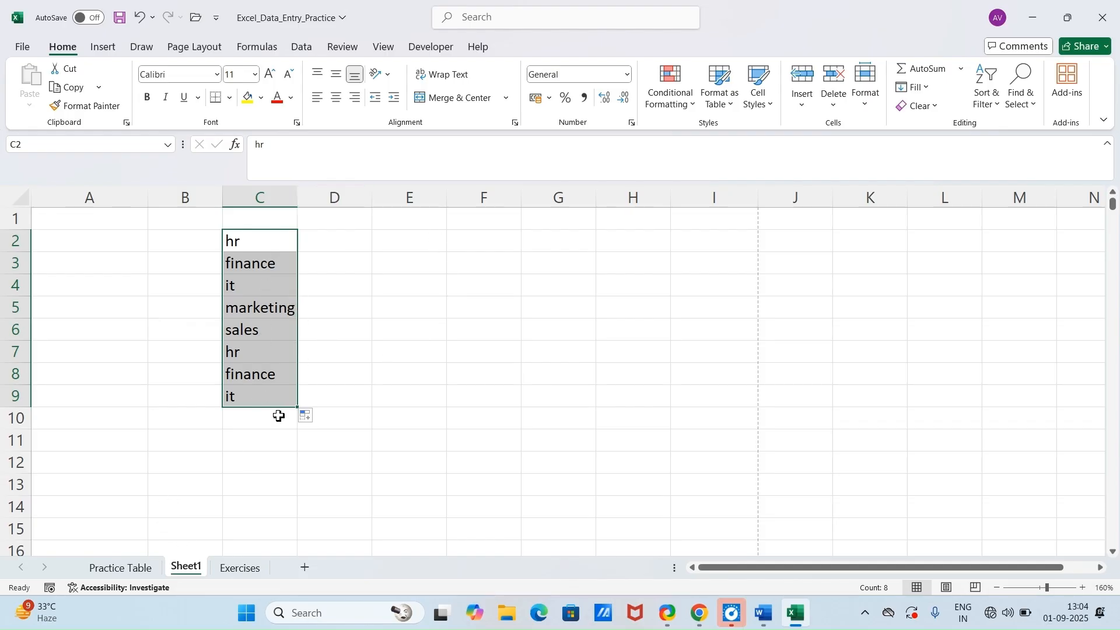
Step: Go to the Practice Table sheet, check the Flash Fill trick in the Word document and return to Excel
{"action": "left_click", "coordinate": [130, 570]}
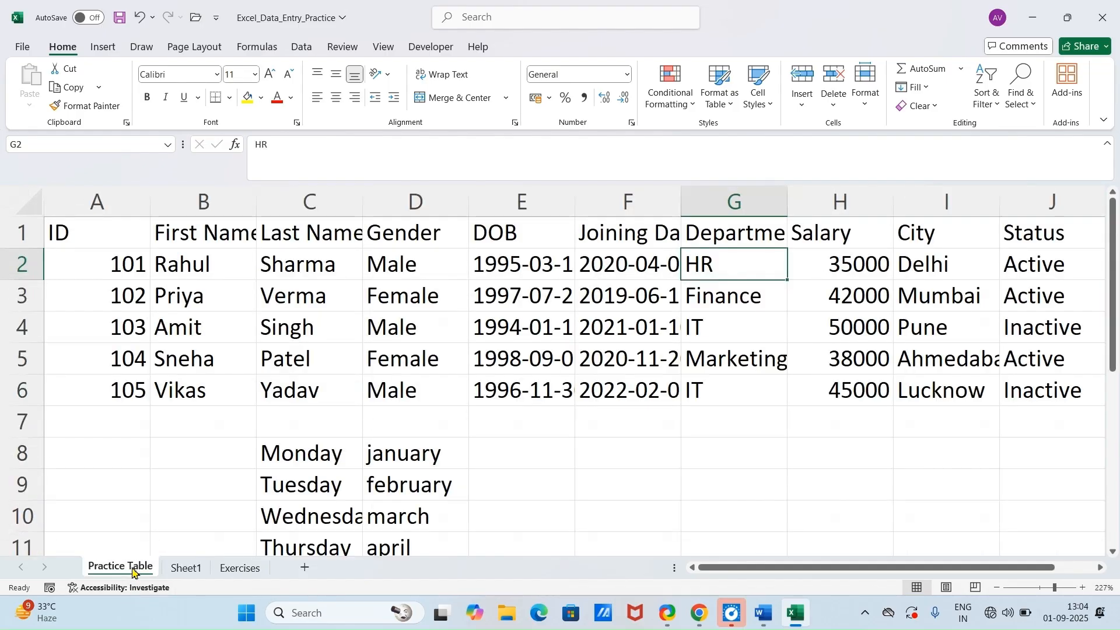
{"action": "left_click", "coordinate": [765, 615]}
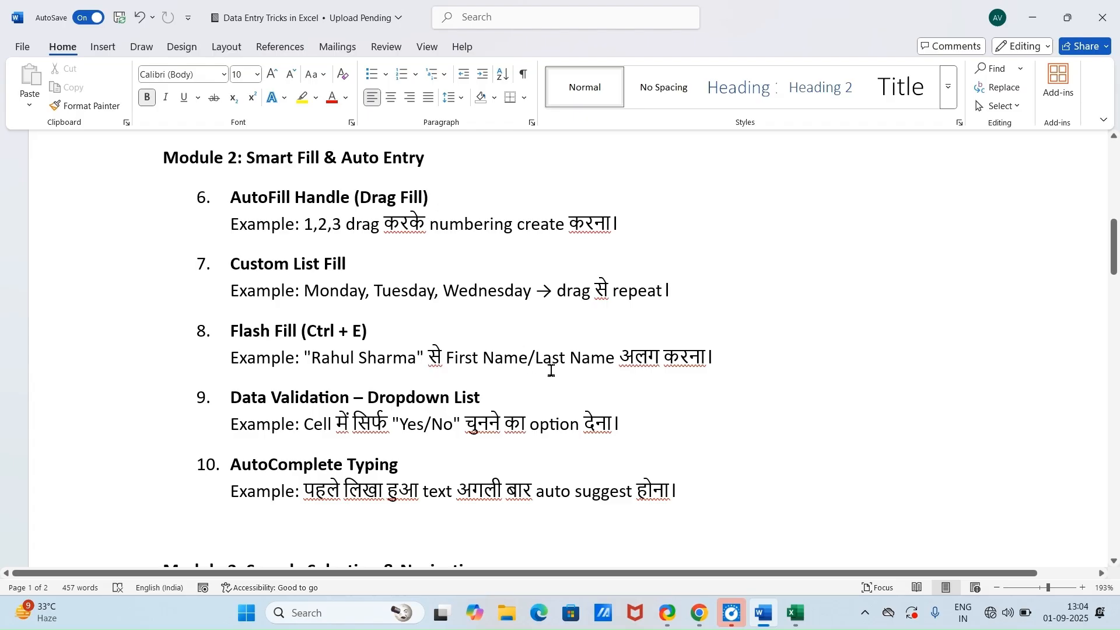
{"action": "left_click", "coordinate": [797, 625]}
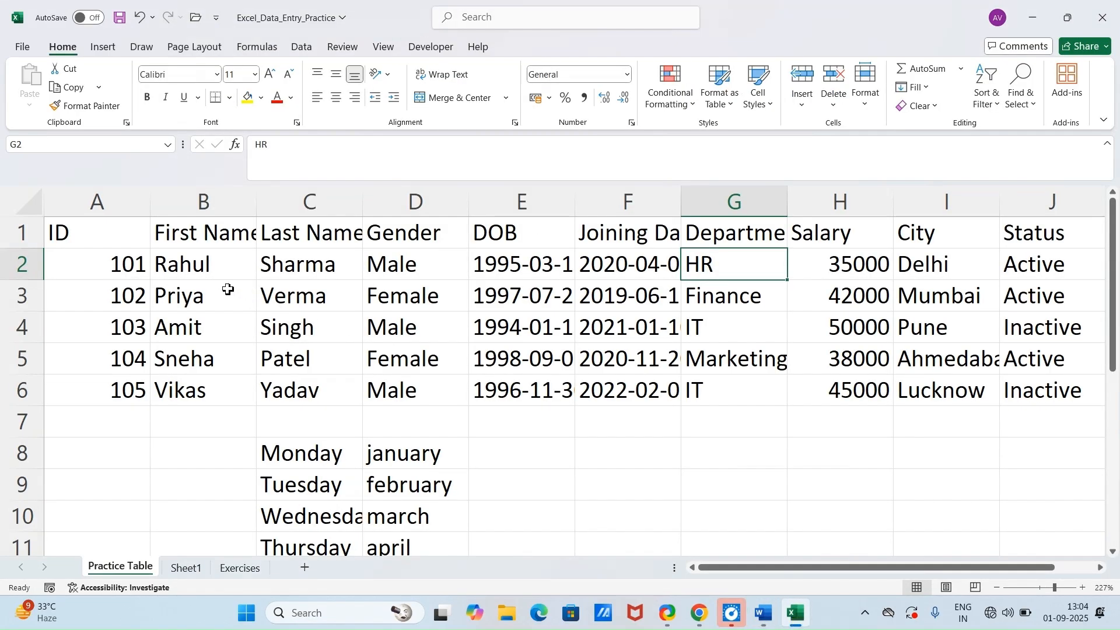
Step: Insert an empty column before Gender and autofit the widths of the Last Name and First Name columns
{"action": "left_click", "coordinate": [388, 201]}
{"action": "right_click", "coordinate": [389, 209]}
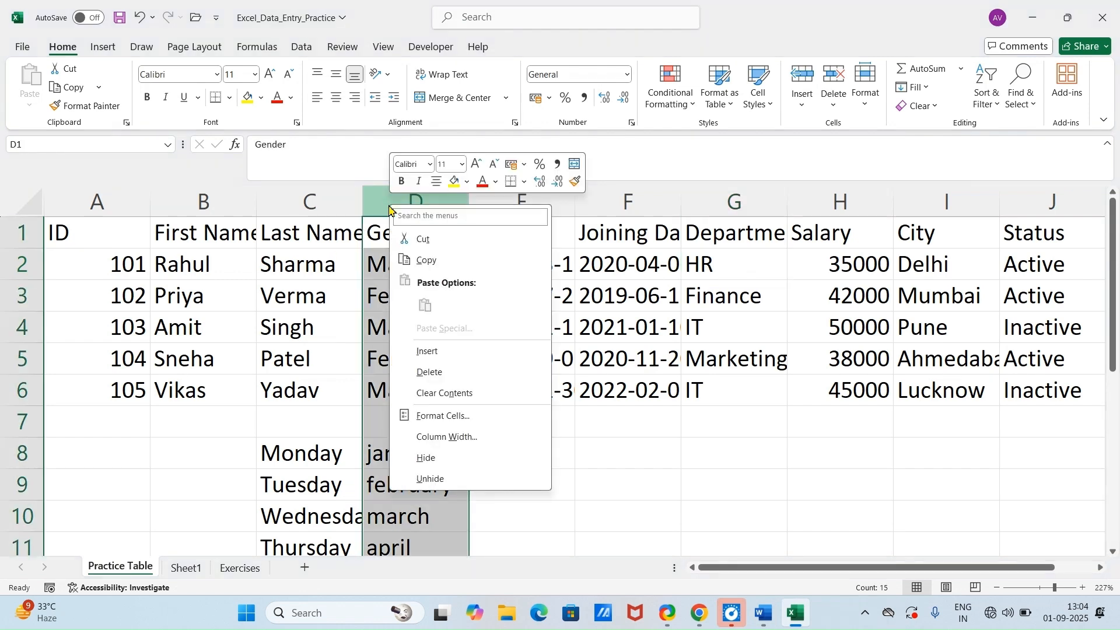
{"action": "left_click", "coordinate": [435, 353]}
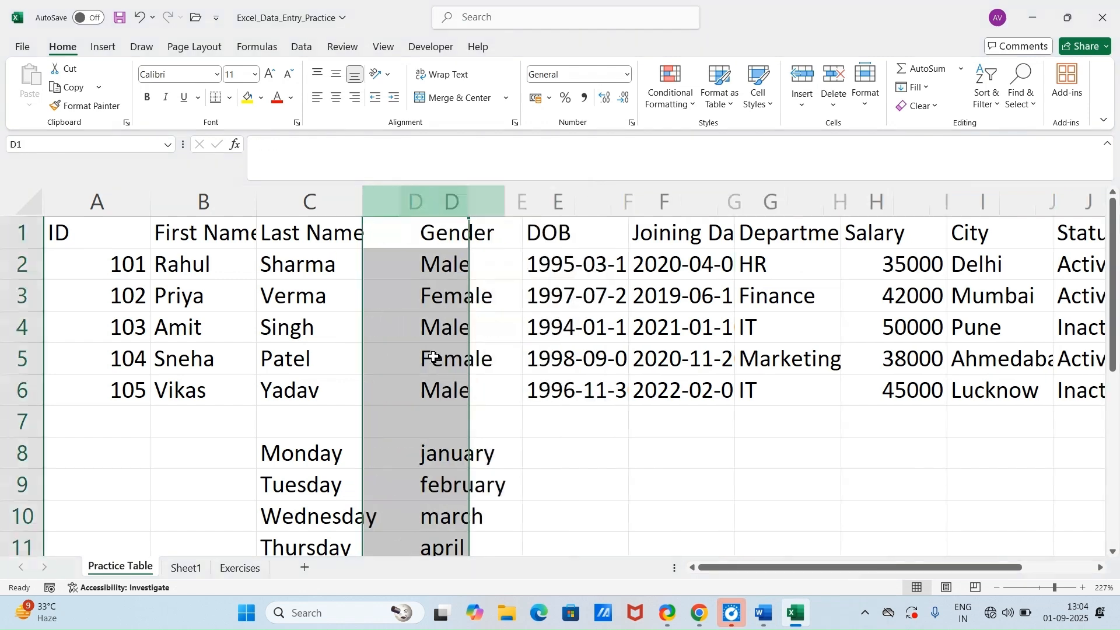
{"action": "double_click", "coordinate": [363, 211]}
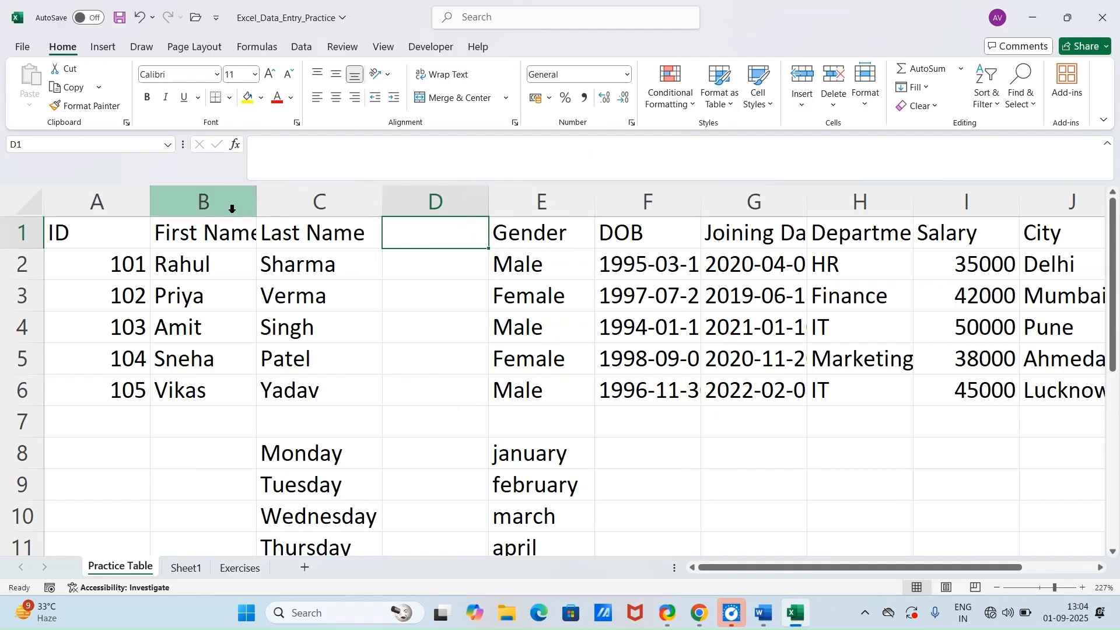
{"action": "double_click", "coordinate": [259, 209]}
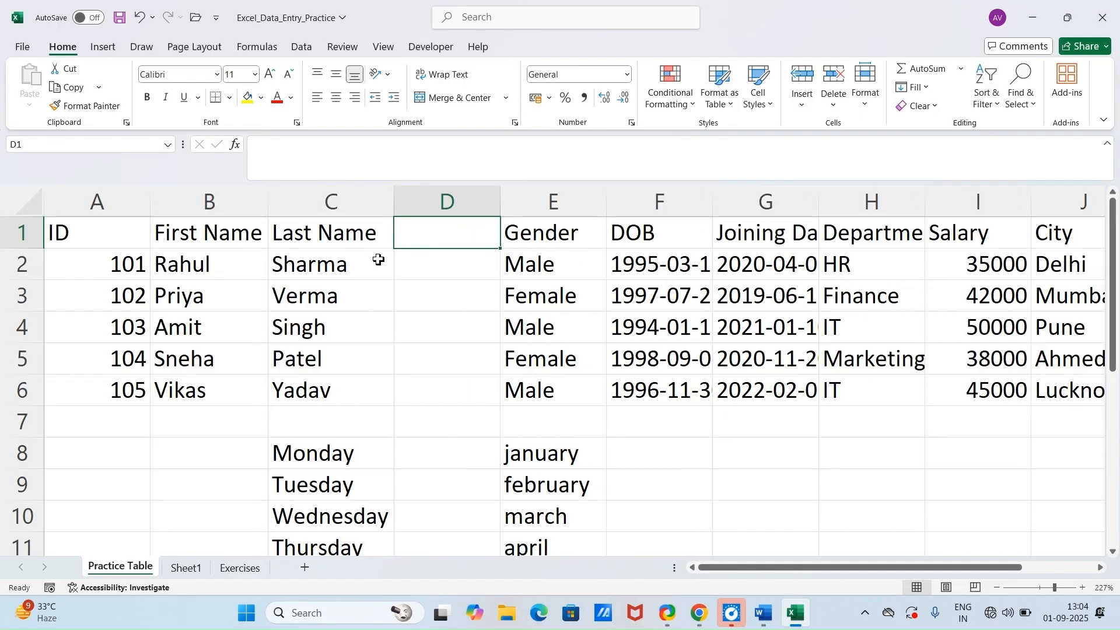
Step: Enter the first employee's full name in lowercase in D2, autofit column D, and Flash Fill the remaining full names down to D6
{"action": "left_click", "coordinate": [425, 265]}
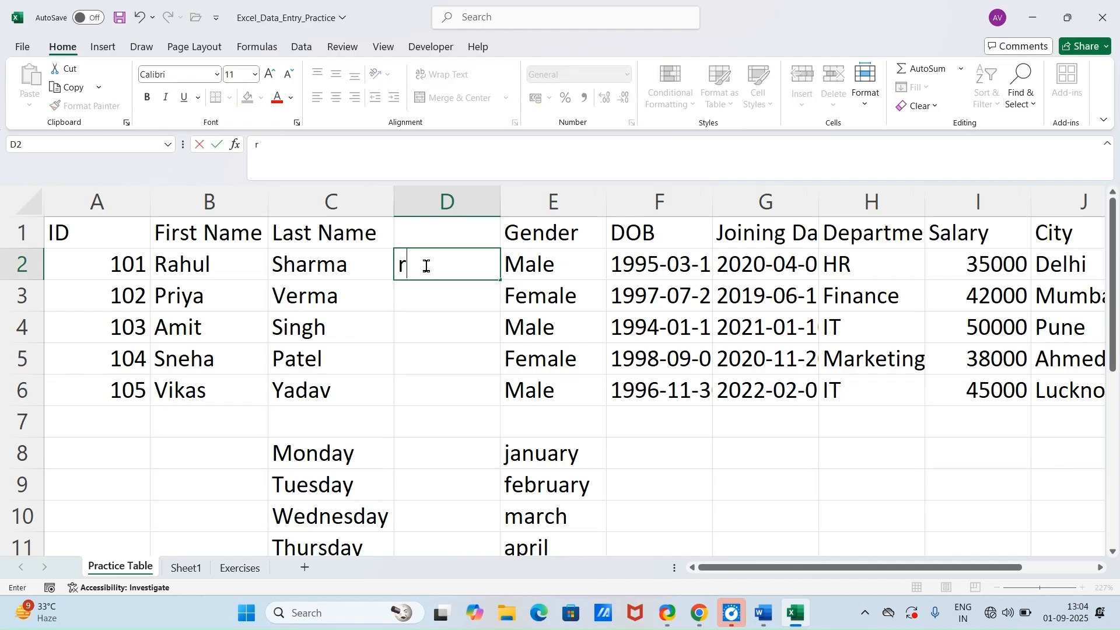
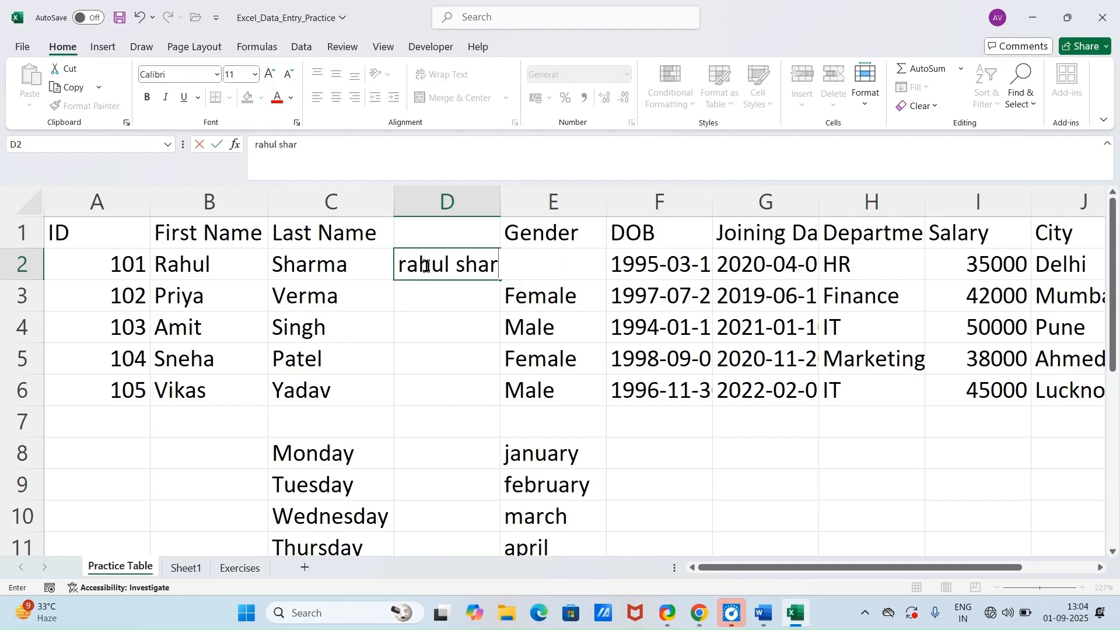
{"action": "key", "text": "Return"}
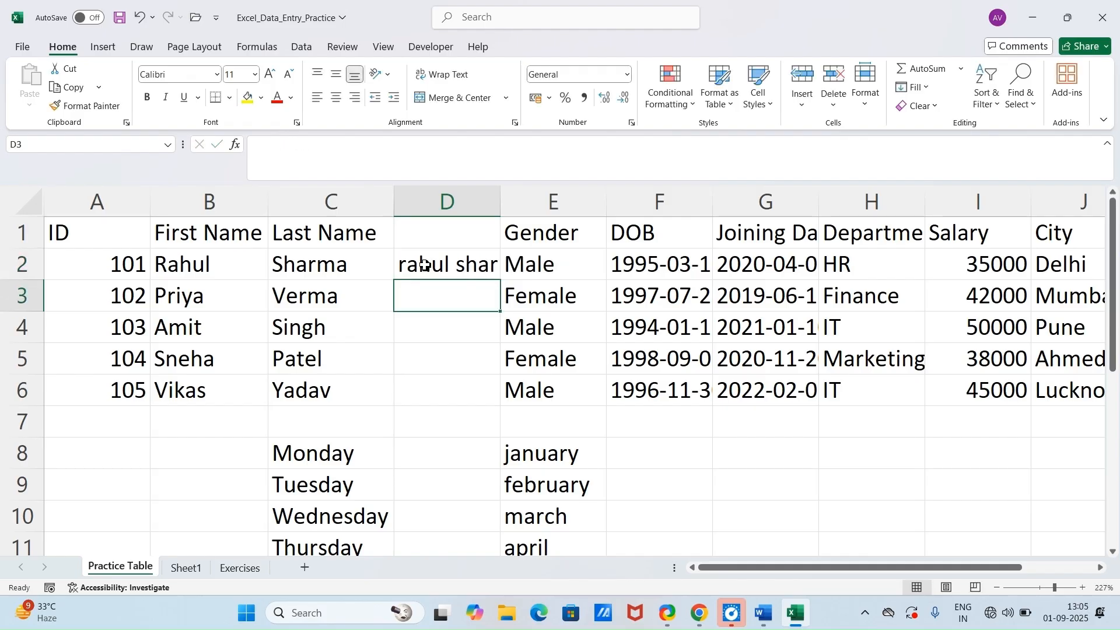
{"action": "double_click", "coordinate": [500, 210]}
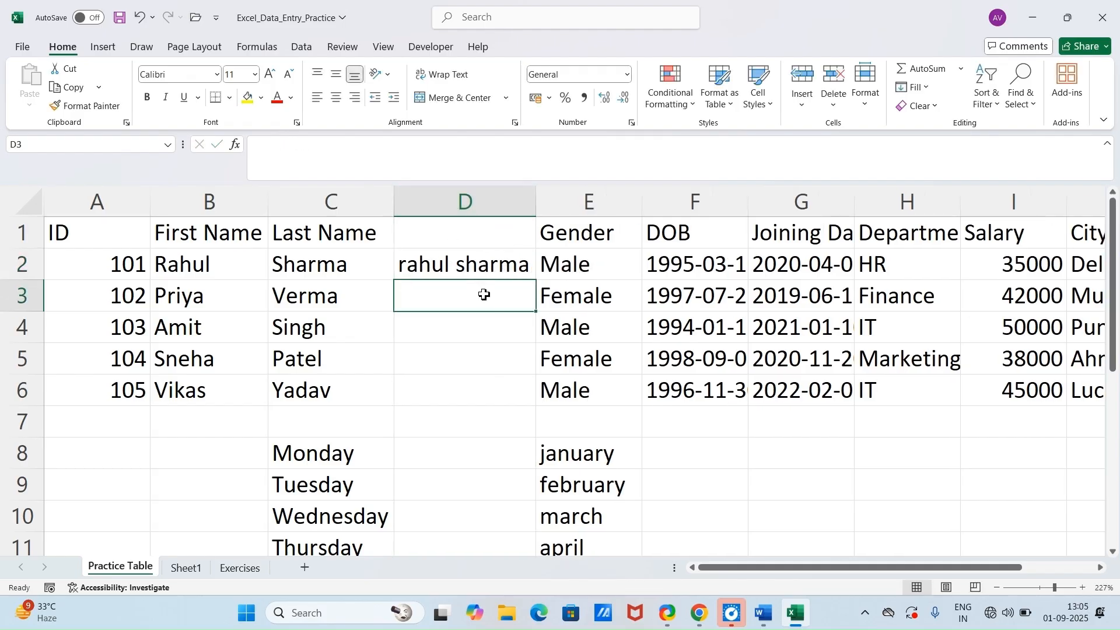
{"action": "key", "text": "ctrl+e"}
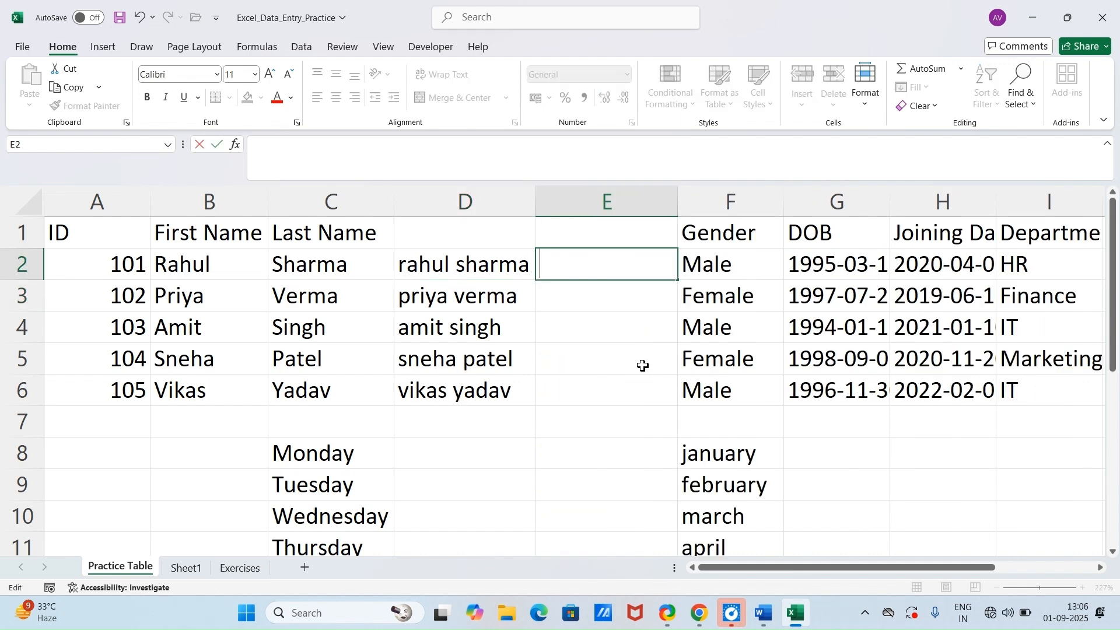
Step: Enter "gmail.com" in E2 and autofill it down to E6
{"action": "left_click", "coordinate": [643, 365]}
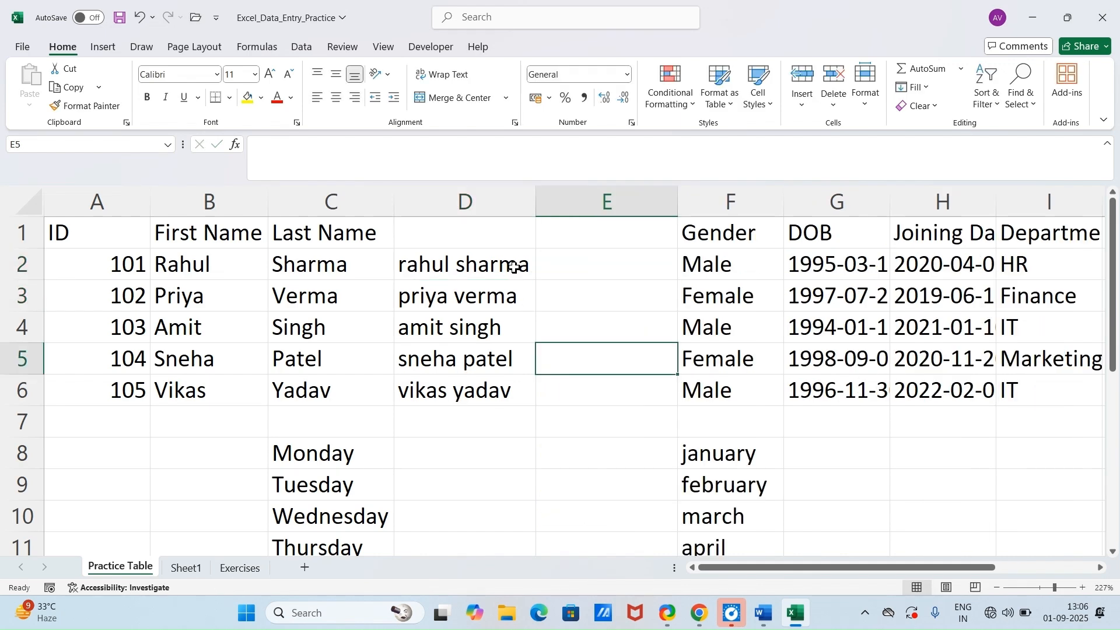
{"action": "left_click", "coordinate": [466, 266]}
{"action": "left_click", "coordinate": [584, 272]}
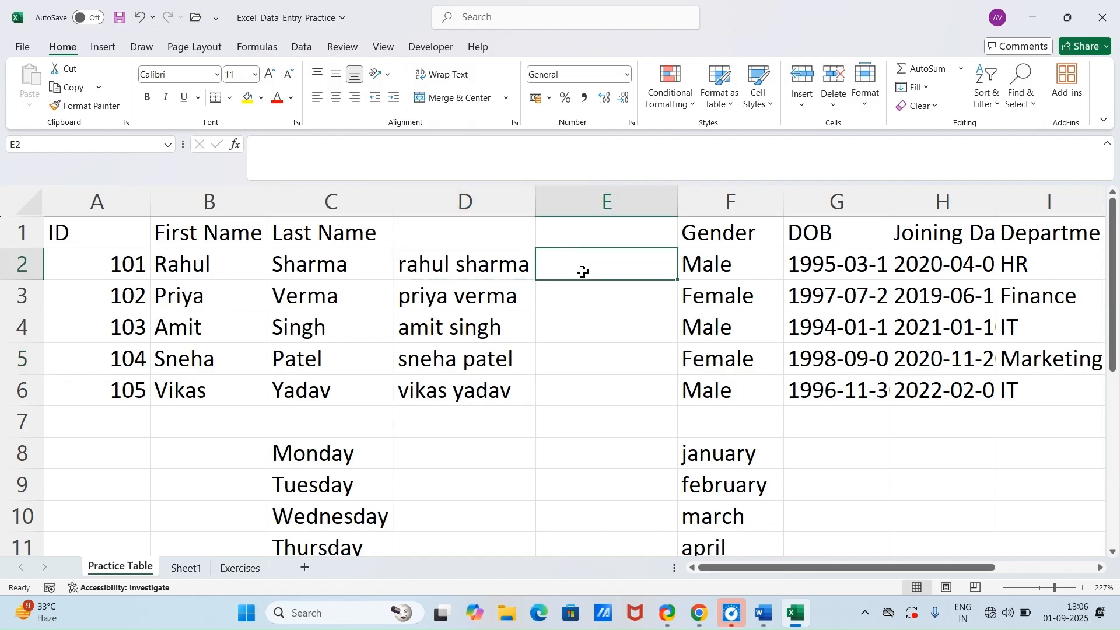
{"action": "type", "text": "g"}
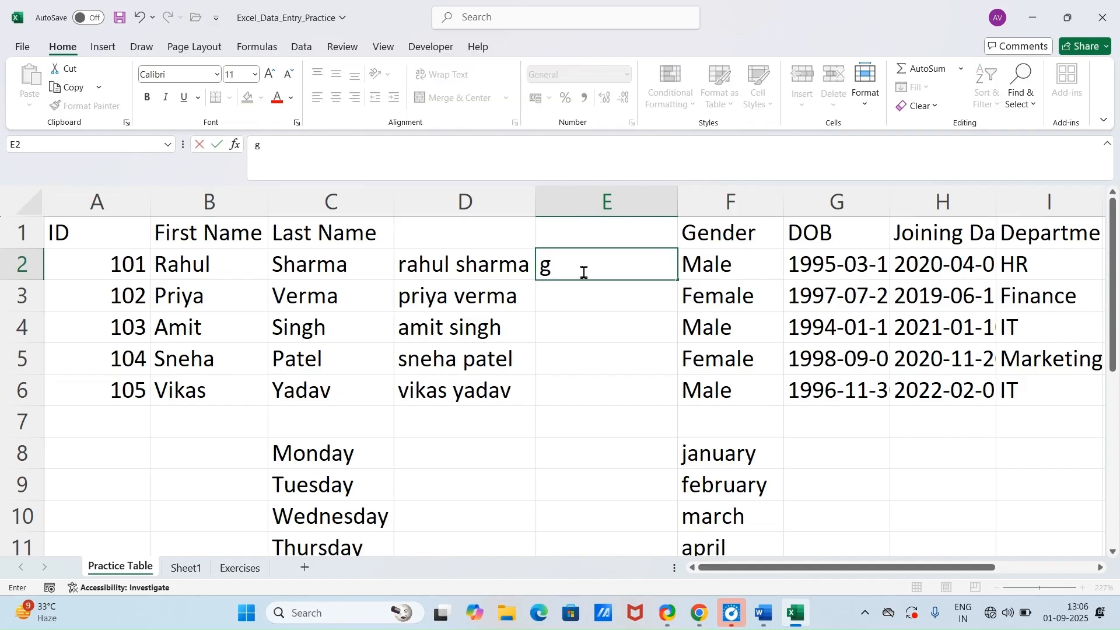
{"action": "type", "text": "mail.com"}
{"action": "key", "text": "Return"}
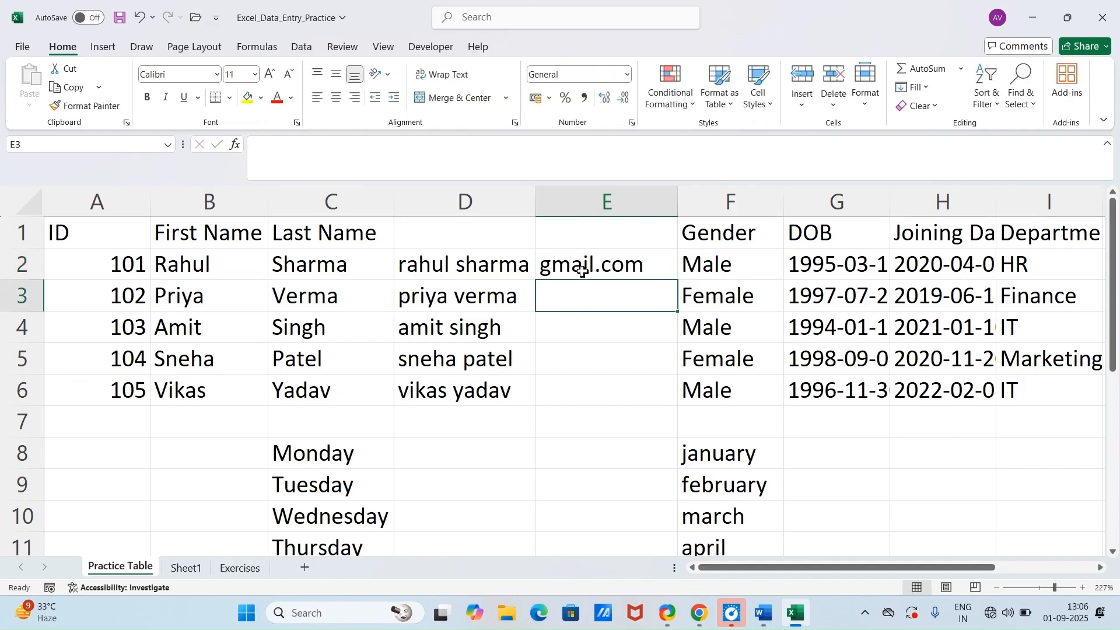
{"action": "left_click", "coordinate": [582, 272]}
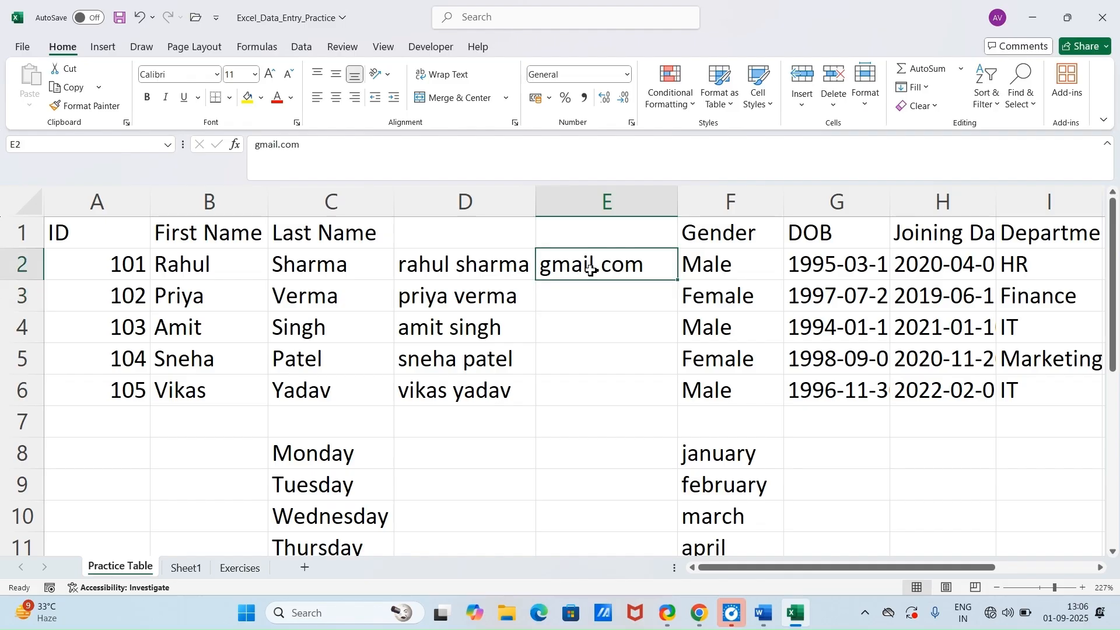
{"action": "left_click", "coordinate": [681, 284]}
{"action": "left_click", "coordinate": [671, 277]}
{"action": "left_click_drag", "start_coordinate": [676, 281], "coordinate": [707, 391]}
Step: Insert another empty column directly before Gender, after the gmail.com column
{"action": "left_click", "coordinate": [733, 205]}
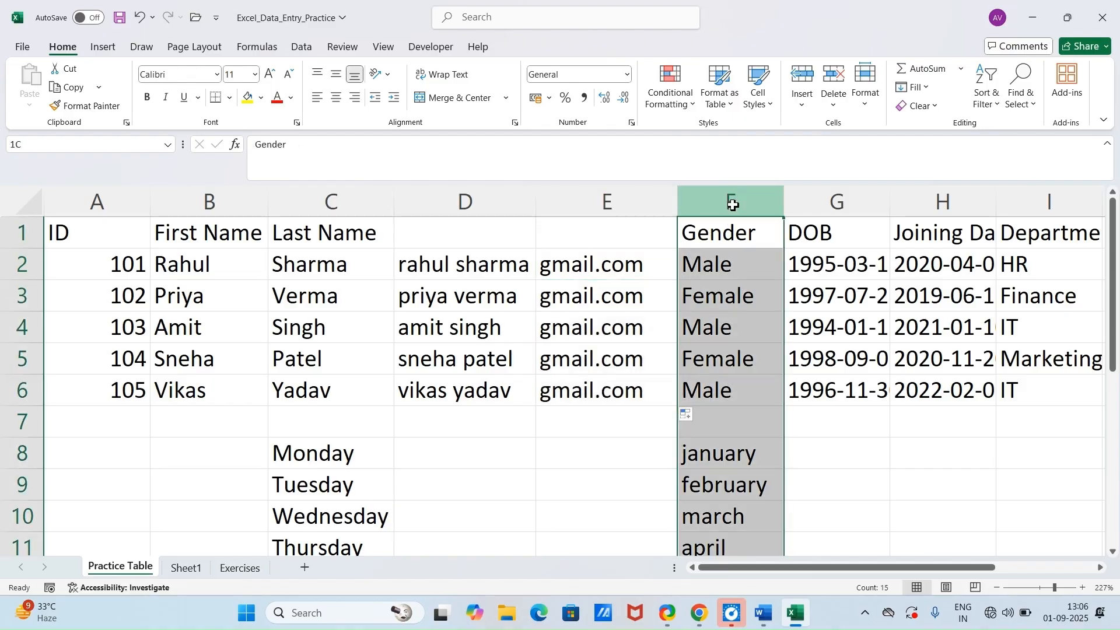
{"action": "right_click", "coordinate": [733, 205]}
{"action": "left_click", "coordinate": [779, 351]}
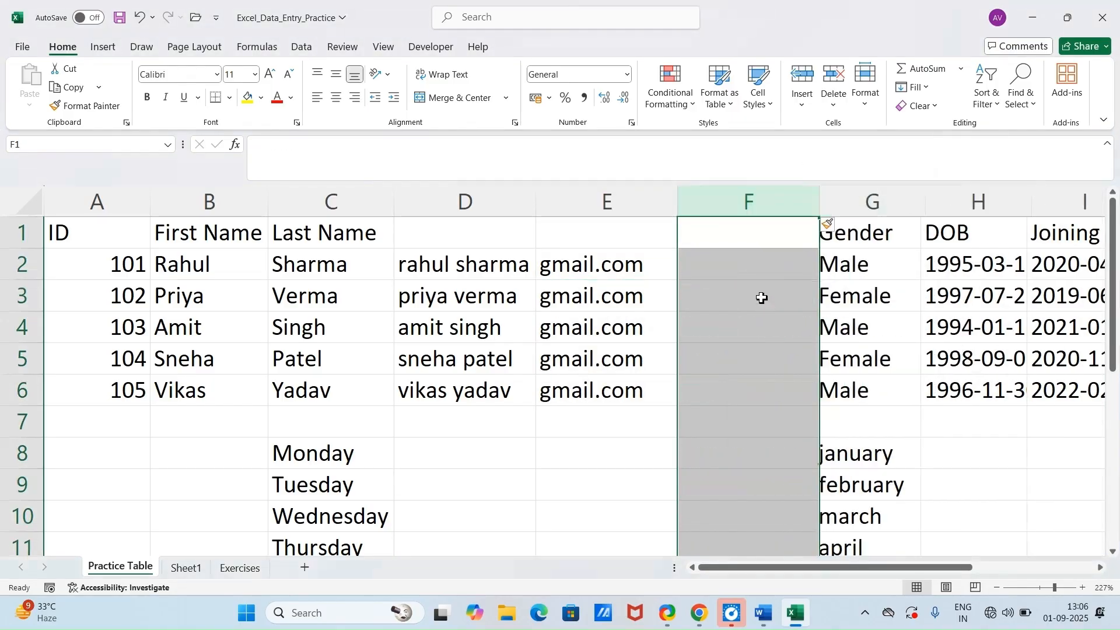
Step: Enter the first employee's e-mail address in F2, combining the full name and domain, and autofit column F
{"action": "left_click", "coordinate": [753, 277]}
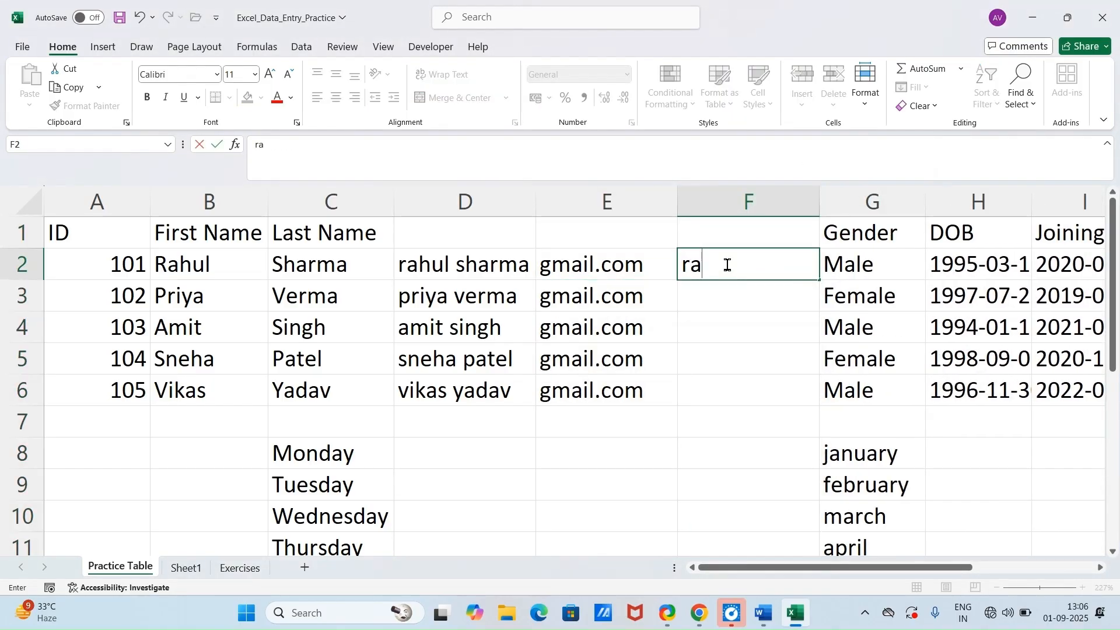
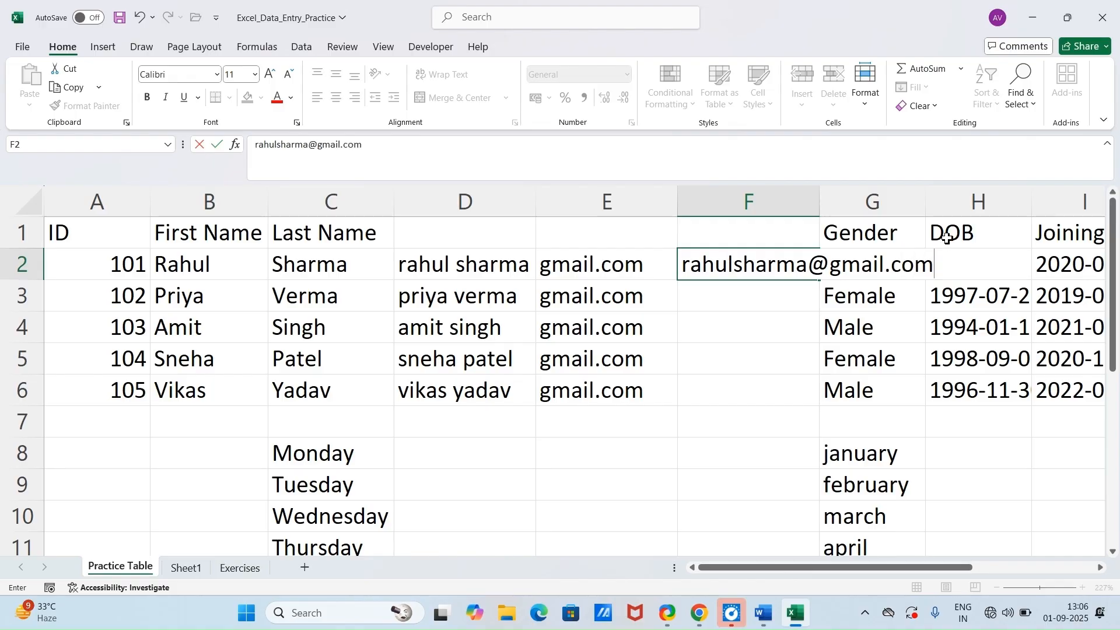
{"action": "double_click", "coordinate": [820, 207]}
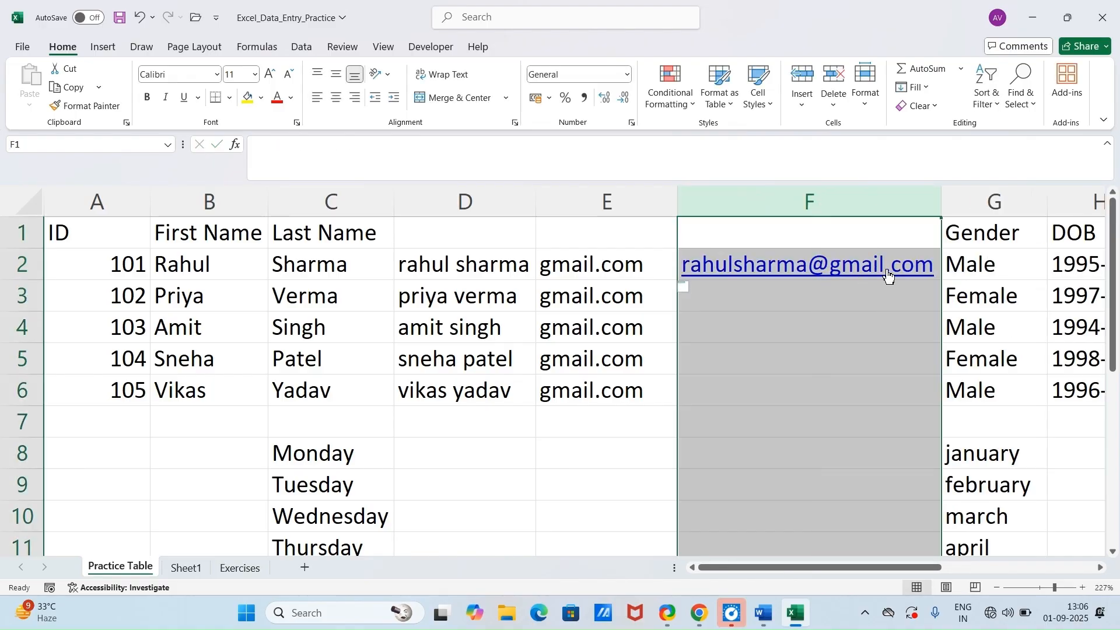
Step: Flash Fill the remaining employees' e-mail addresses from F3 down to F6
{"action": "left_click", "coordinate": [1015, 349]}
{"action": "left_click", "coordinate": [872, 301]}
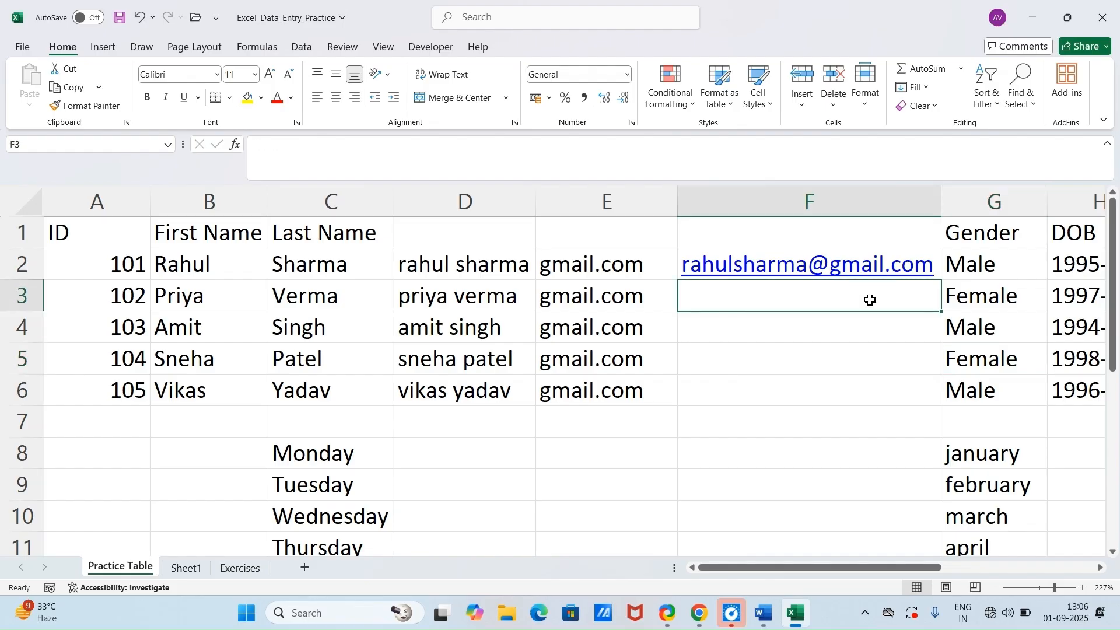
{"action": "key", "text": "ctrl+e"}
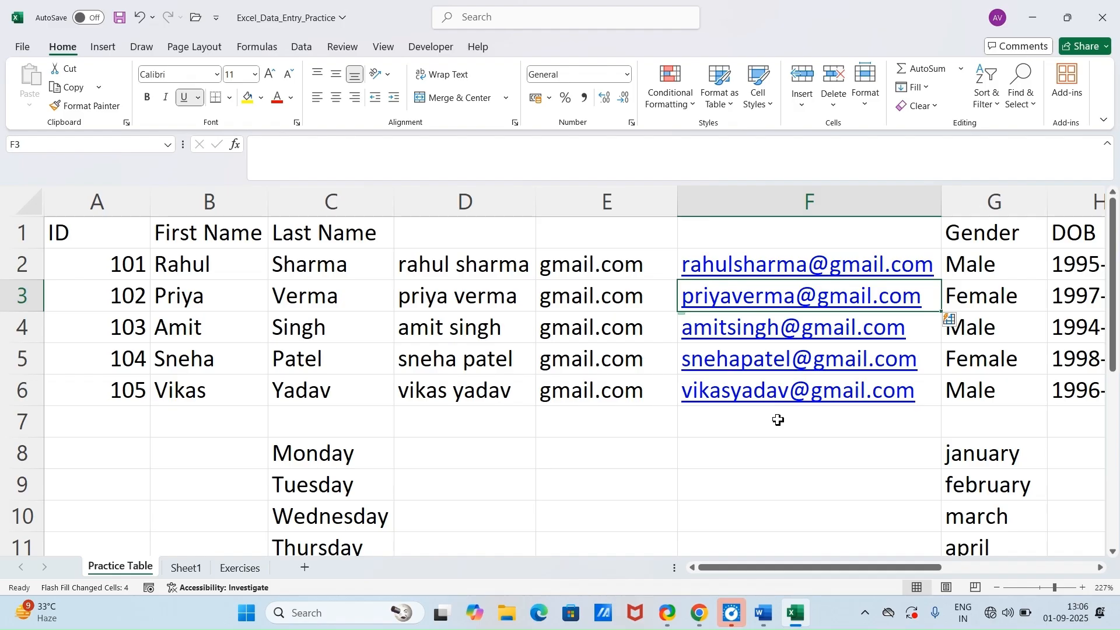
Step: Check the Data Validation – Dropdown List trick in the Word document and return to Excel
{"action": "mouse_move", "coordinate": [807, 613]}
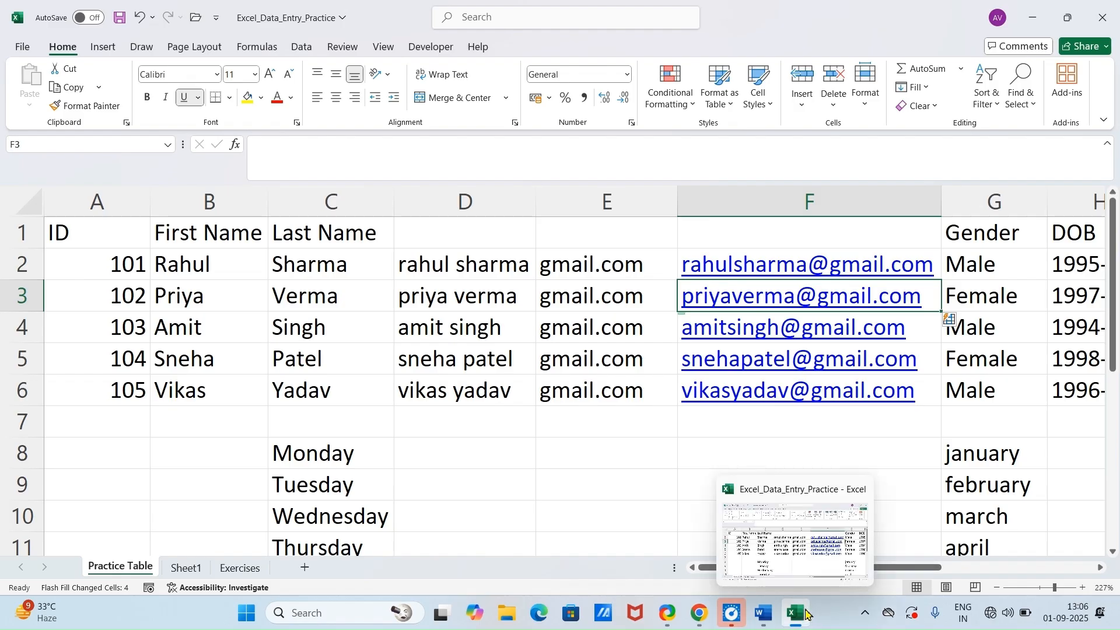
{"action": "left_click", "coordinate": [764, 614]}
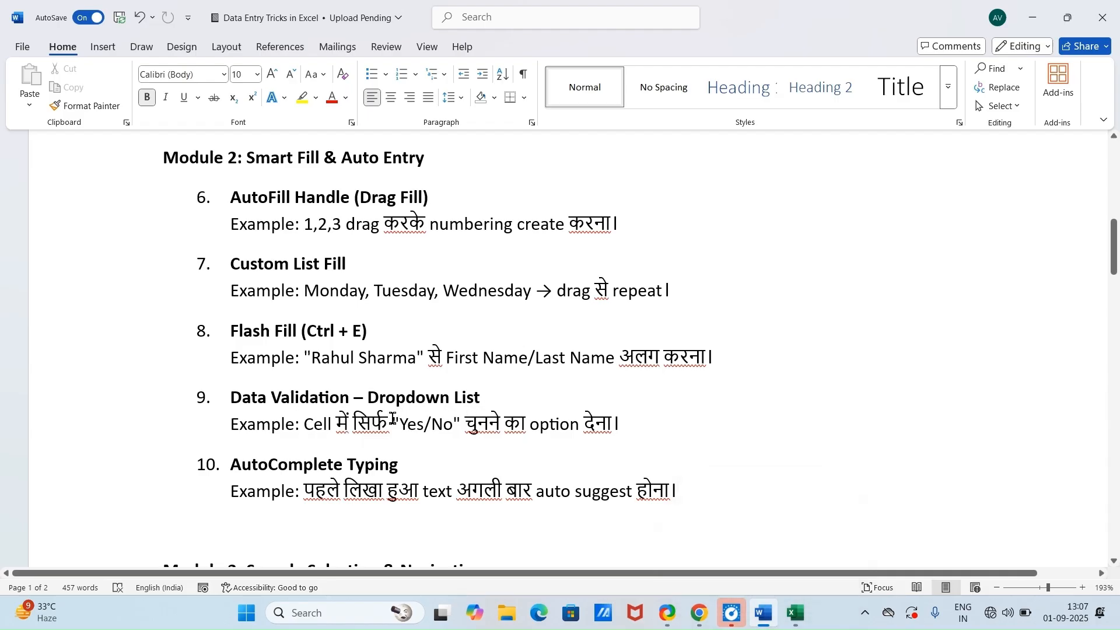
{"action": "left_click", "coordinate": [794, 611]}
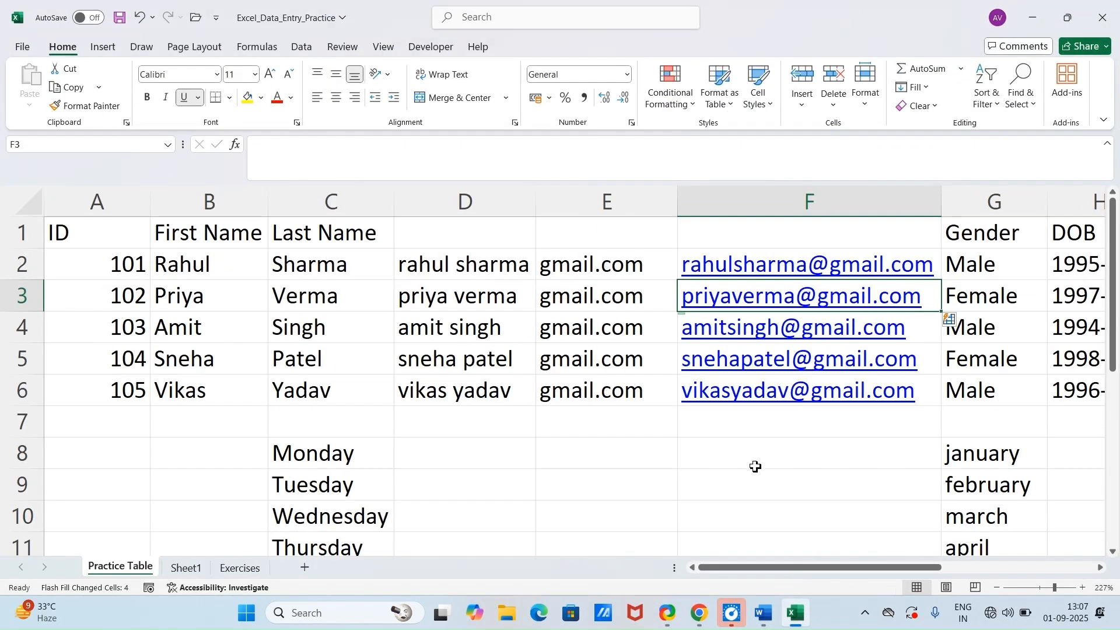
Step: Undo the e-mail, domain and full-name entries together with the column insertions before Gender
{"action": "key", "text": "ctrl+z"}
{"action": "key", "text": "ctrl+z"}
{"action": "key", "text": "ctrl+z"}
{"action": "key", "text": "ctrl+z"}
{"action": "key", "text": "ctrl+z"}
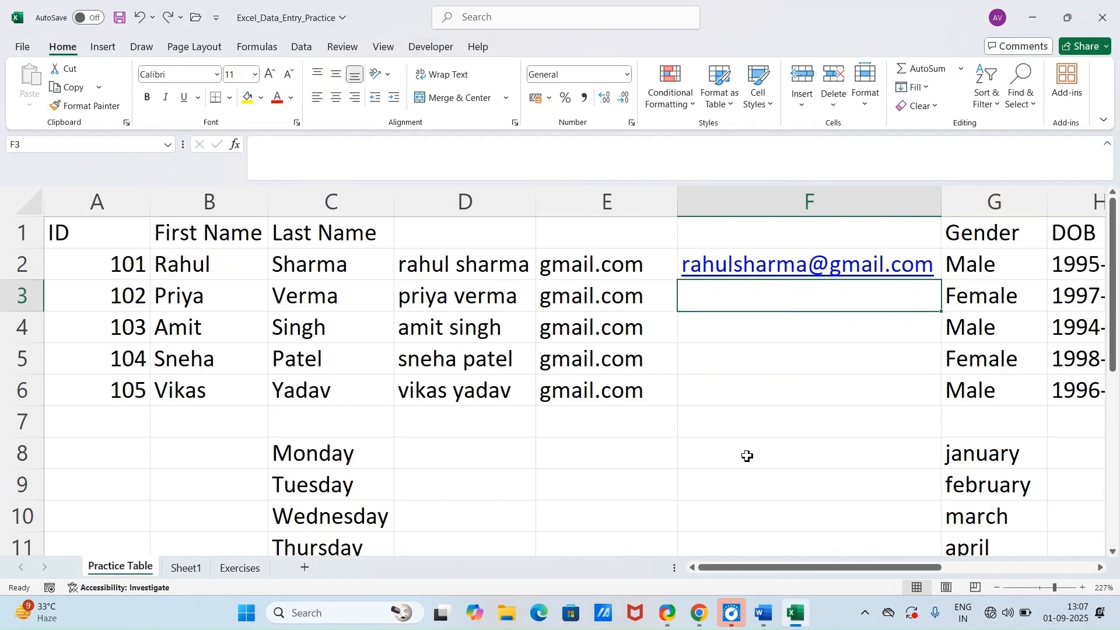
{"action": "key", "text": "ctrl+z"}
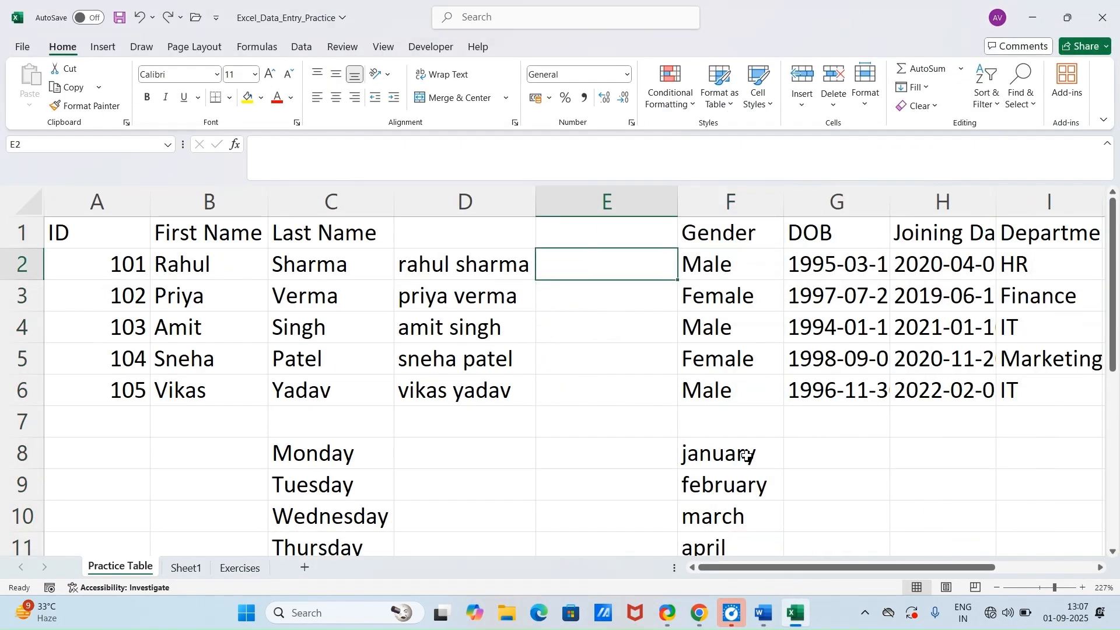
{"action": "key", "text": "ctrl+z"}
{"action": "key", "text": "ctrl+z"}
{"action": "key", "text": "ctrl+z"}
{"action": "key", "text": "ctrl+z"}
{"action": "key", "text": "ctrl+z"}
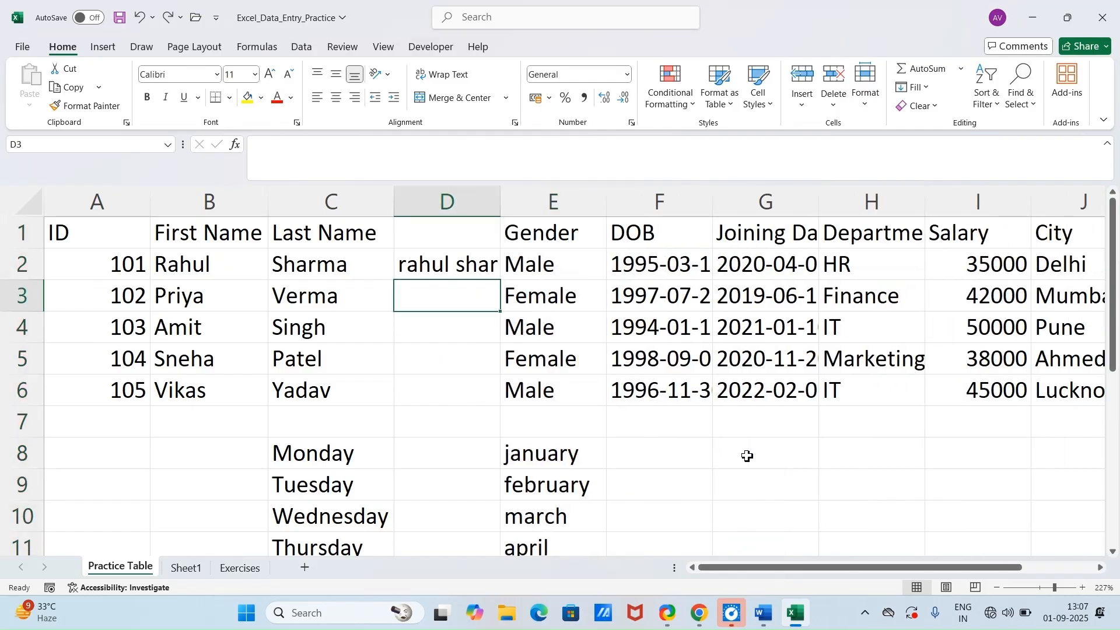
{"action": "key", "text": "ctrl+z"}
{"action": "key", "text": "ctrl+z"}
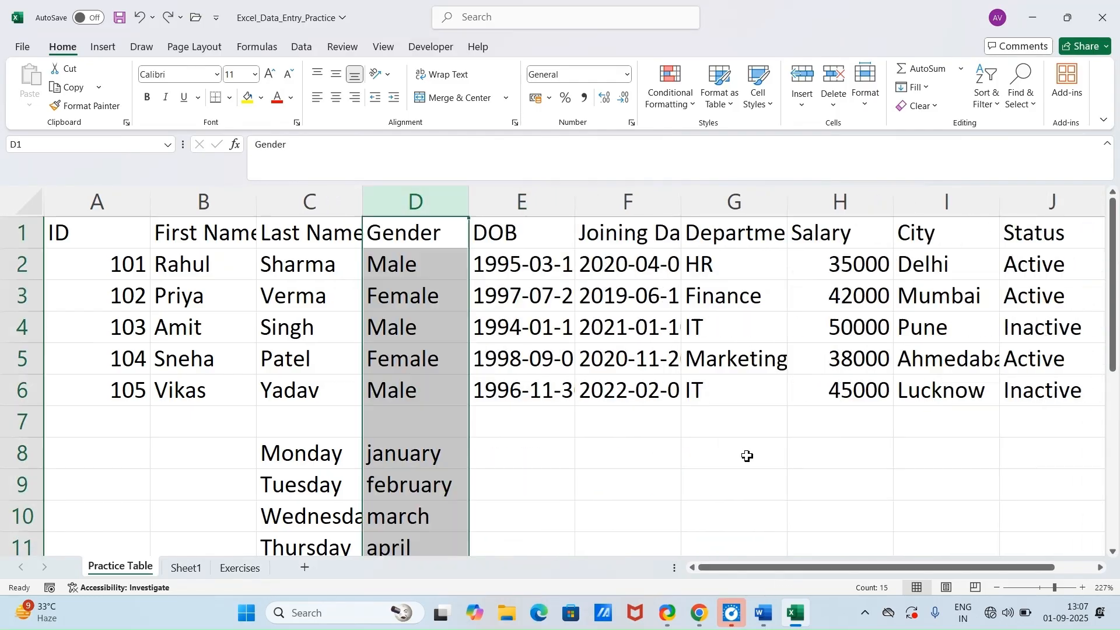
{"action": "left_click", "coordinate": [811, 455]}
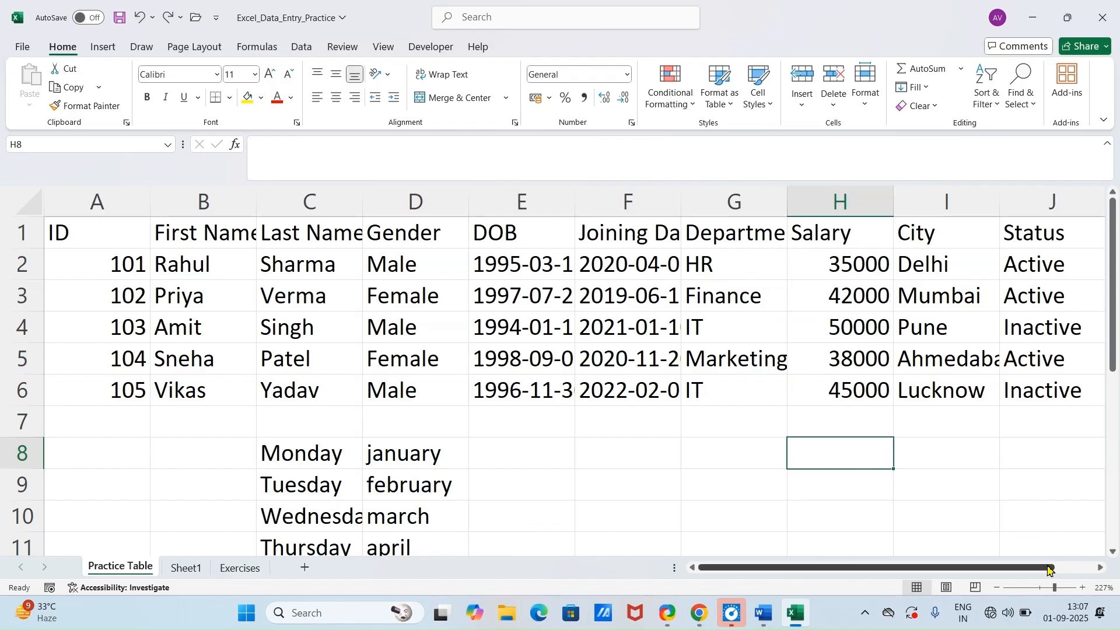
Step: Clear the Status values in J2:J6 and autofit the City column
{"action": "left_click_drag", "start_coordinate": [1045, 570], "coordinate": [1089, 572]}
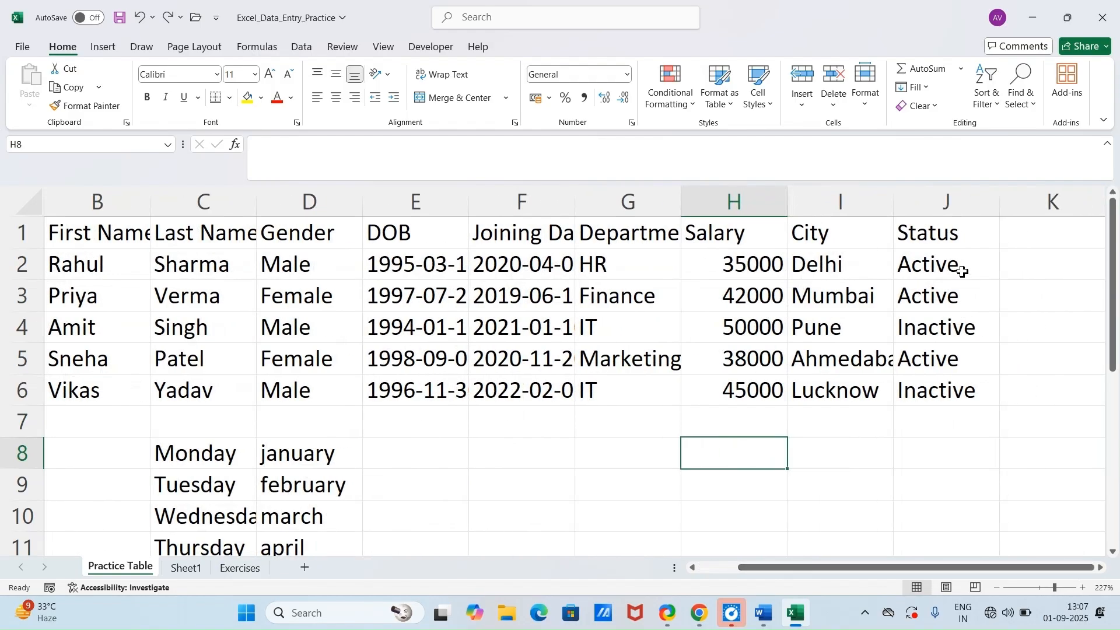
{"action": "left_click", "coordinate": [948, 352]}
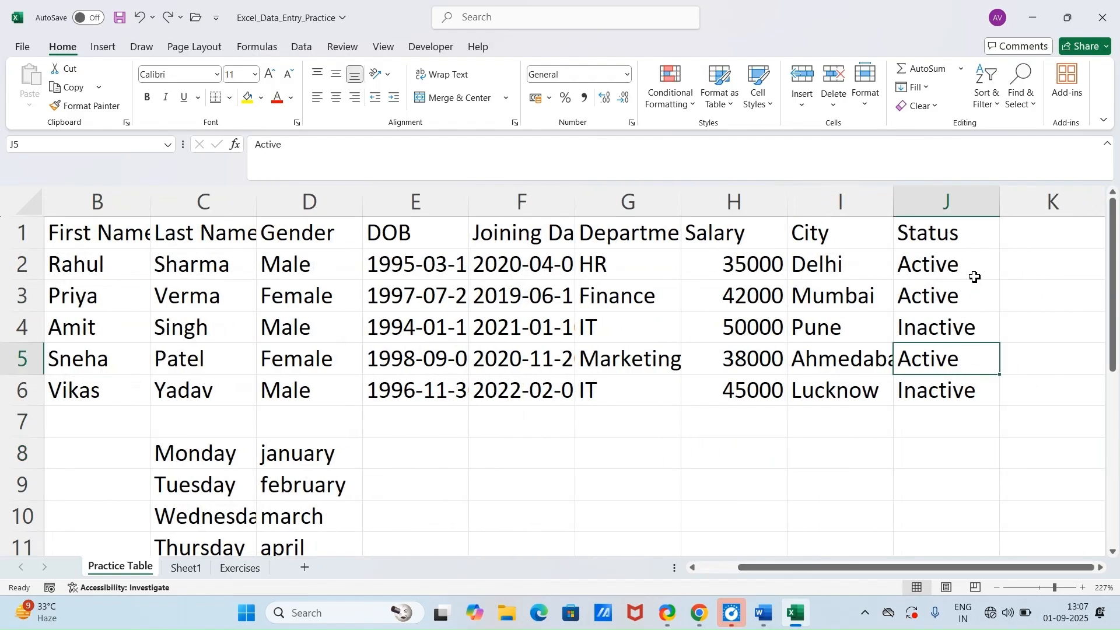
{"action": "left_click_drag", "start_coordinate": [973, 273], "coordinate": [984, 398]}
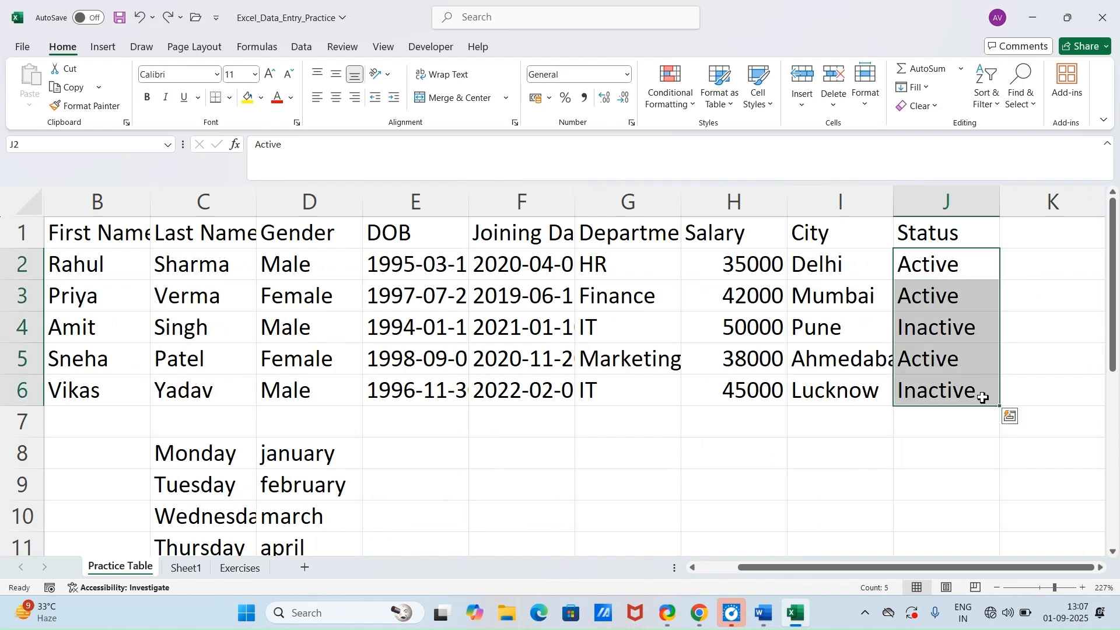
{"action": "key", "text": "Delete"}
{"action": "left_click", "coordinate": [1007, 474]}
{"action": "double_click", "coordinate": [894, 204]}
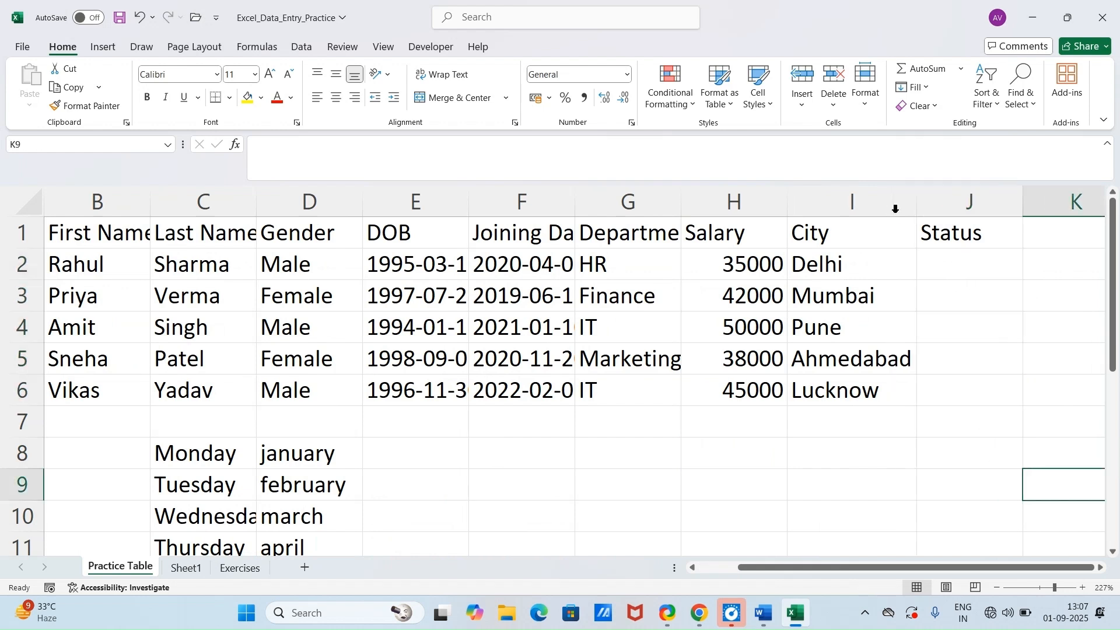
Step: Apply data validation to J2 that allows a List with the source "Active,Inactive"
{"action": "left_click", "coordinate": [963, 266]}
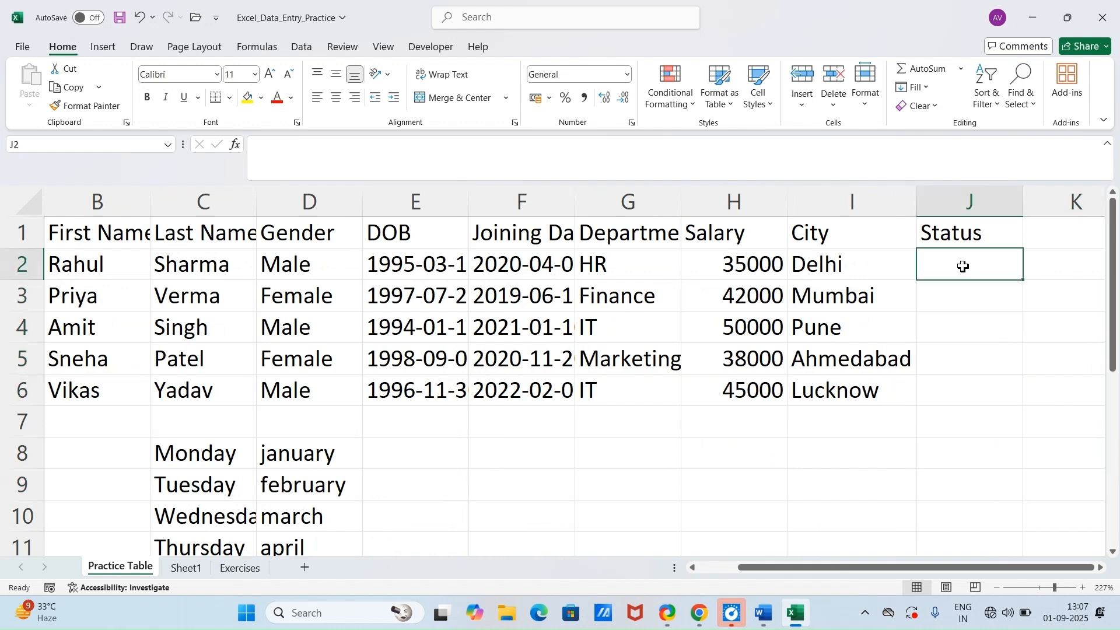
{"action": "left_click", "coordinate": [314, 48]}
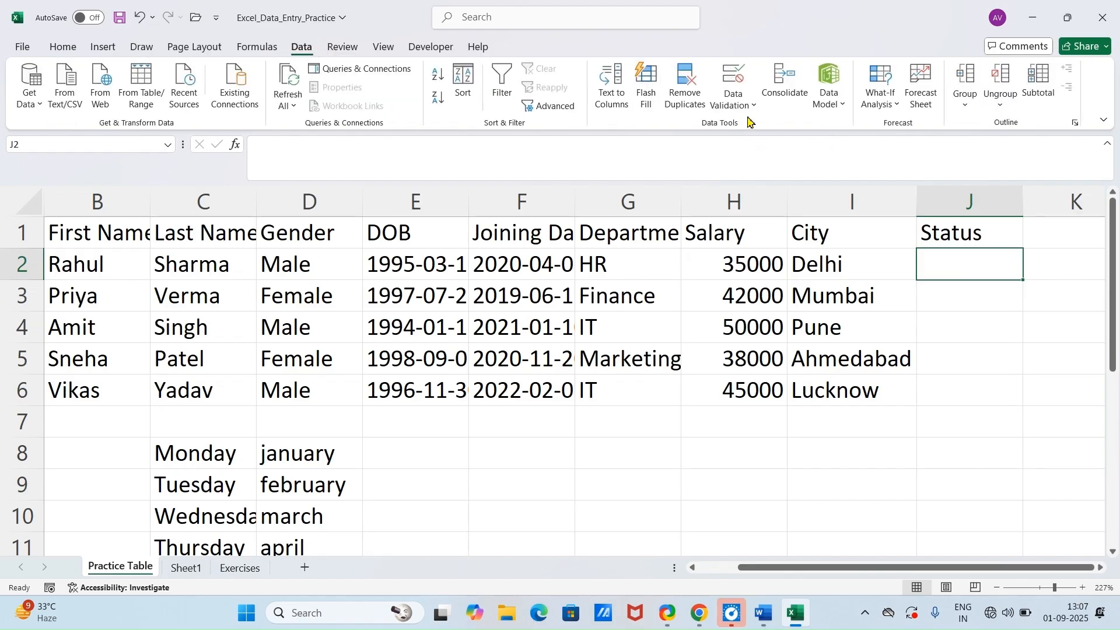
{"action": "left_click", "coordinate": [754, 105]}
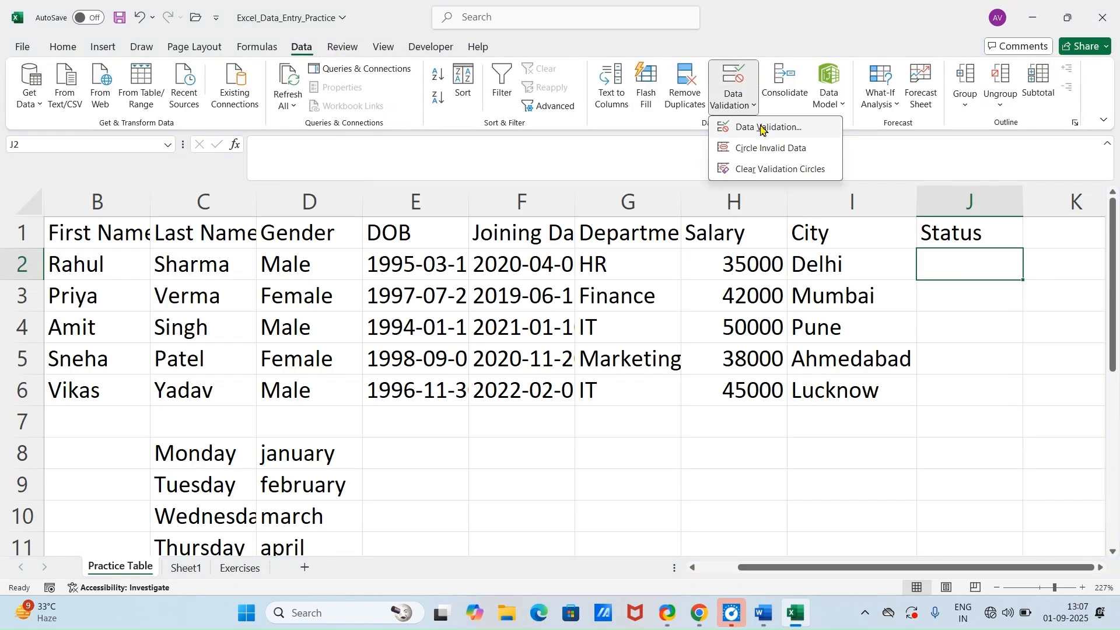
{"action": "left_click", "coordinate": [761, 128]}
{"action": "left_click", "coordinate": [470, 395]}
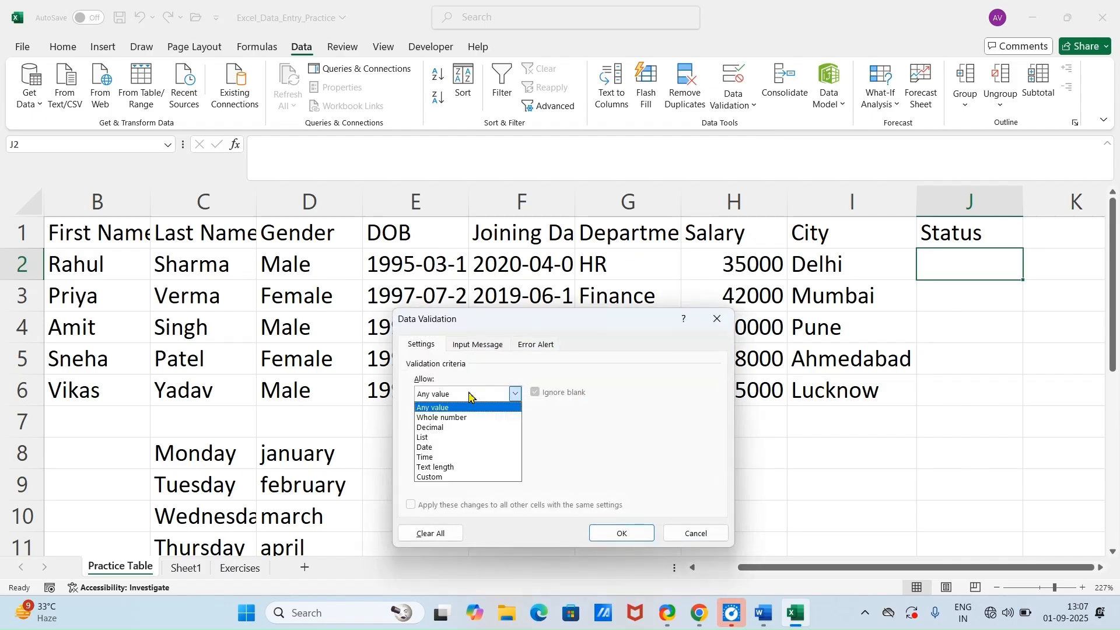
{"action": "left_click", "coordinate": [461, 437]}
{"action": "left_click", "coordinate": [460, 456]}
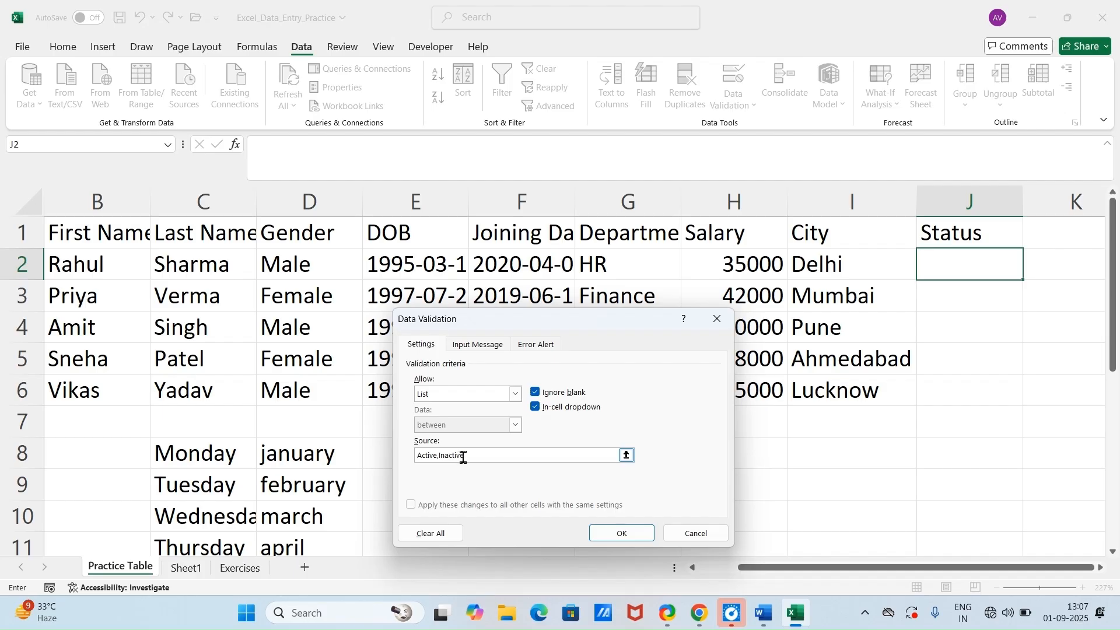
{"action": "left_click", "coordinate": [619, 534]}
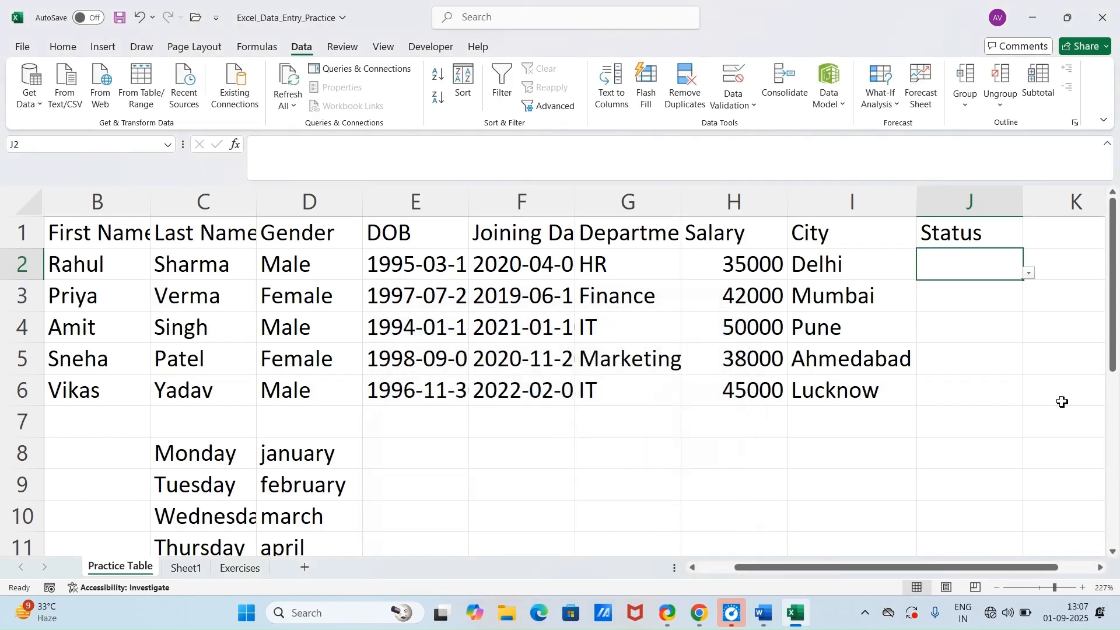
Step: Choose Active from the dropdown list in J2 and autofill it down to J6
{"action": "left_click", "coordinate": [1031, 276]}
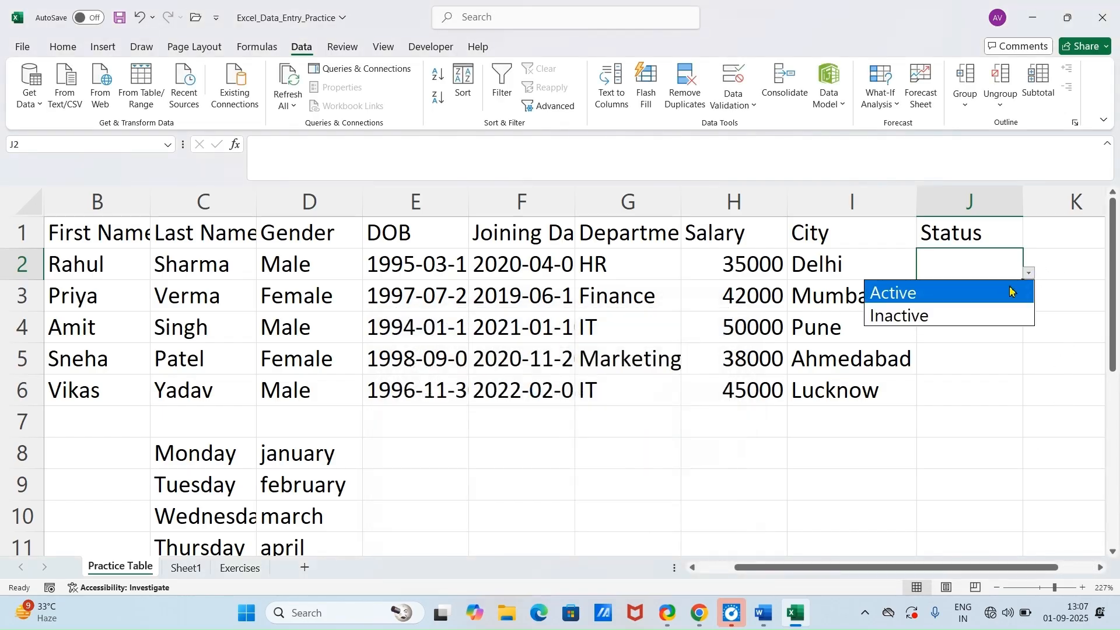
{"action": "left_click", "coordinate": [996, 292]}
{"action": "left_click", "coordinate": [1000, 293]}
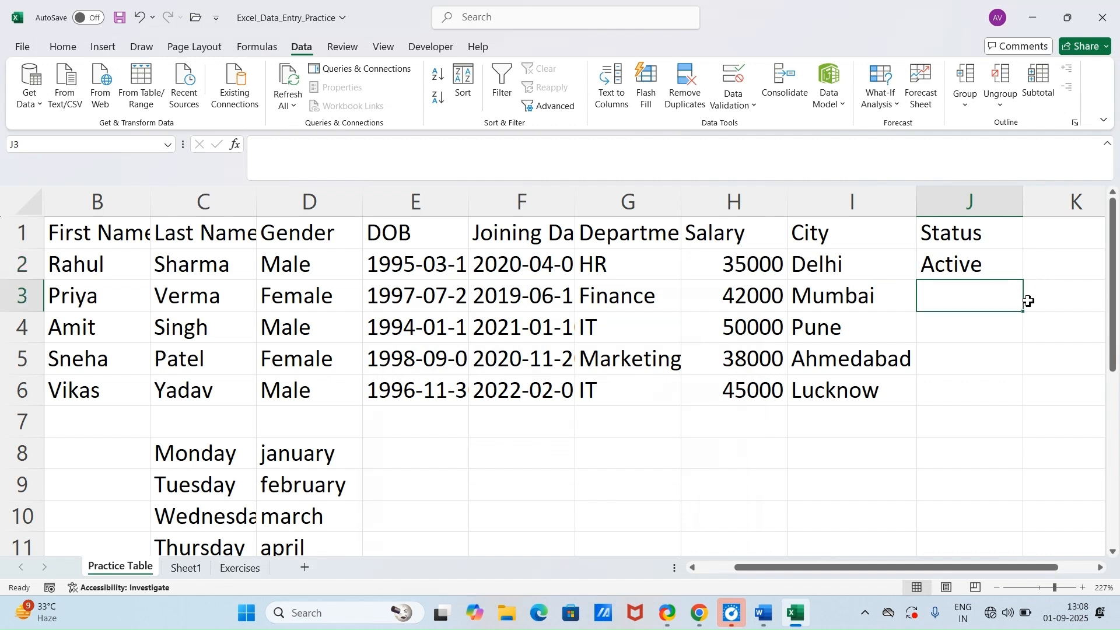
{"action": "left_click", "coordinate": [998, 267]}
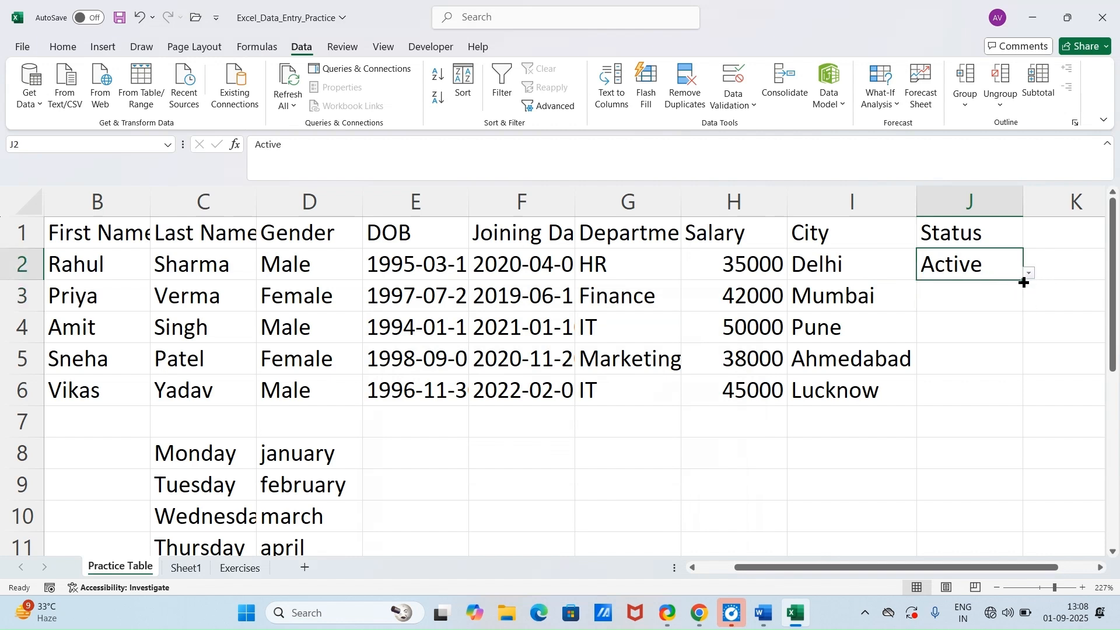
{"action": "left_click_drag", "start_coordinate": [1025, 282], "coordinate": [1022, 403]}
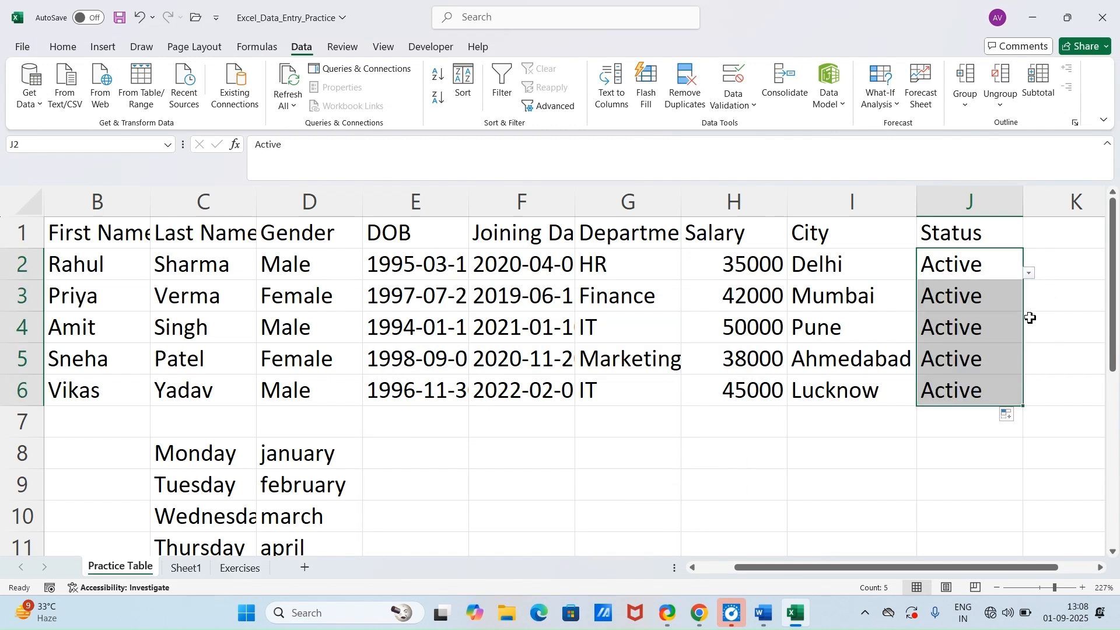
Step: Change the Status in J3 and J5 to Inactive using their dropdown lists
{"action": "left_click", "coordinate": [985, 297]}
{"action": "left_click", "coordinate": [1030, 306]}
{"action": "left_click", "coordinate": [998, 337]}
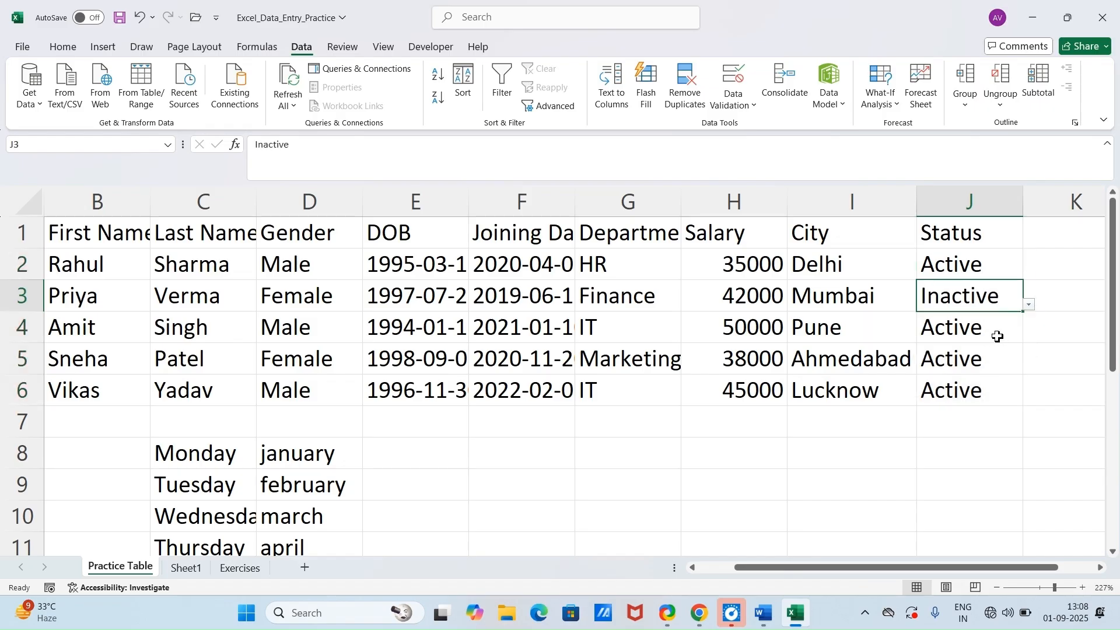
{"action": "left_click", "coordinate": [999, 338]}
{"action": "left_click", "coordinate": [999, 360]}
{"action": "left_click", "coordinate": [1030, 369]}
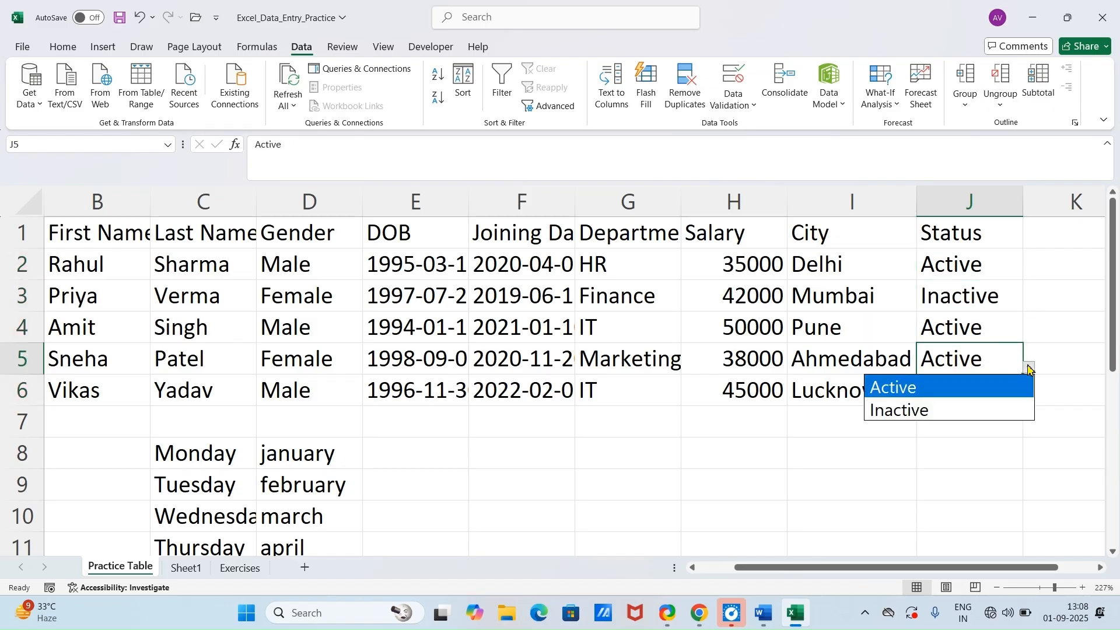
{"action": "left_click", "coordinate": [993, 408]}
{"action": "left_click", "coordinate": [995, 396]}
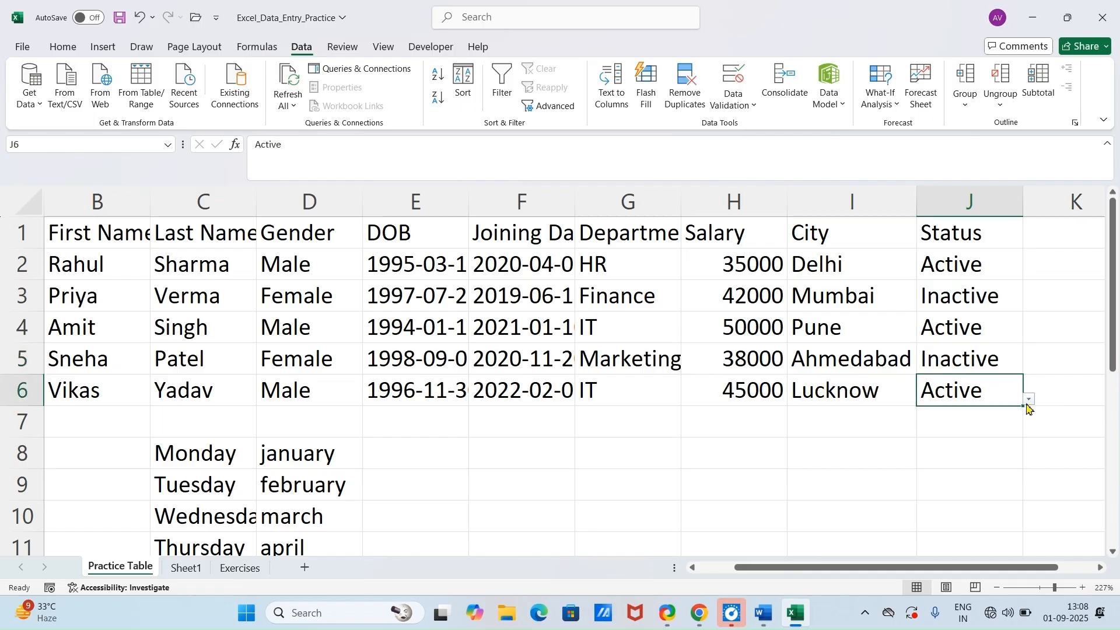
{"action": "left_click", "coordinate": [989, 446]}
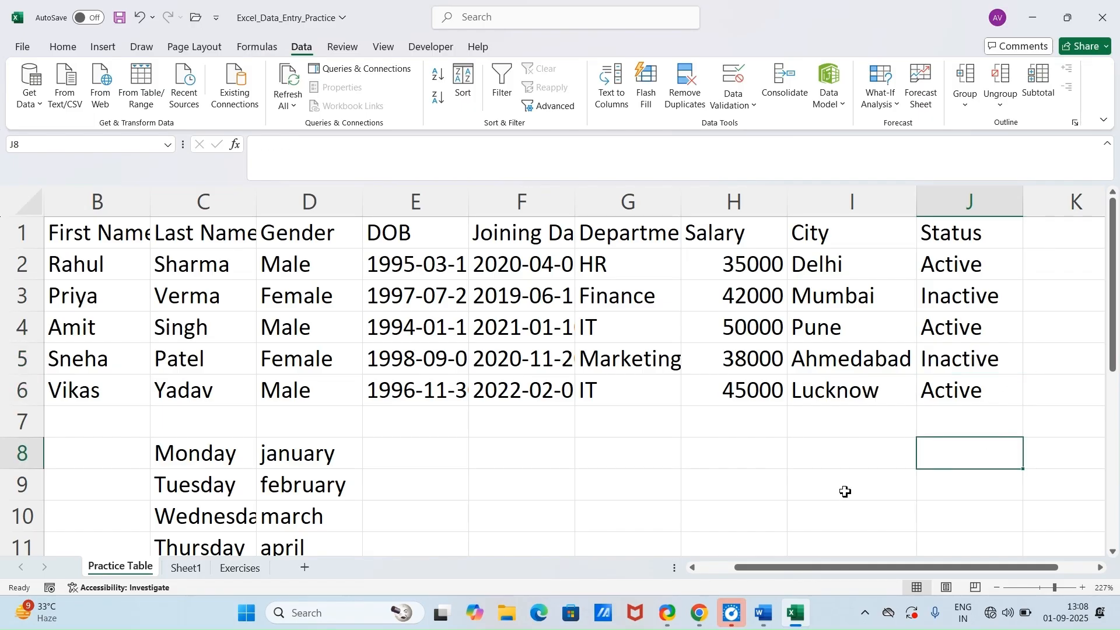
Step: Clear the Gender values in D2:D6
{"action": "left_click", "coordinate": [310, 270]}
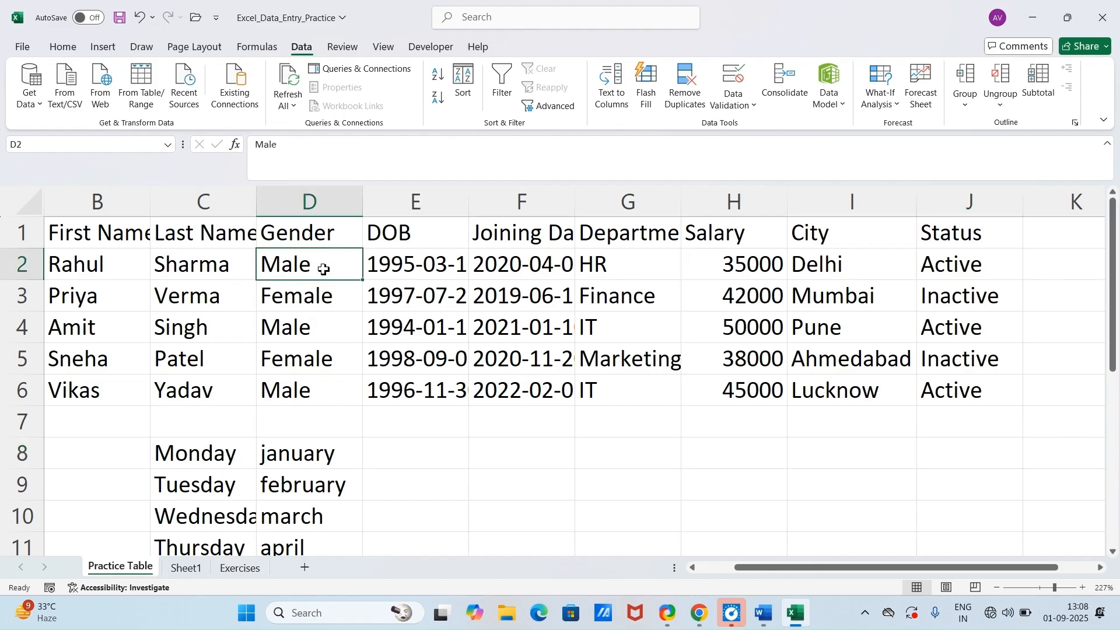
{"action": "left_click_drag", "start_coordinate": [324, 270], "coordinate": [328, 383]}
{"action": "key", "text": "Delete"}
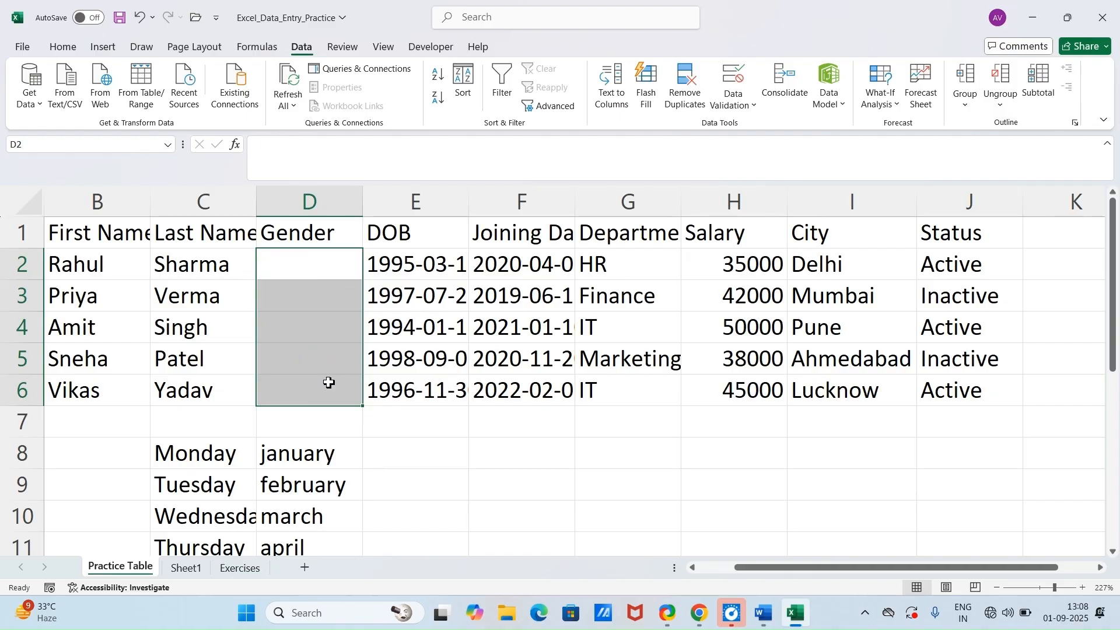
Step: Apply data validation to D2:D6 that allows a List with the source "Male,Female"
{"action": "left_click", "coordinate": [753, 105]}
{"action": "left_click", "coordinate": [753, 123]}
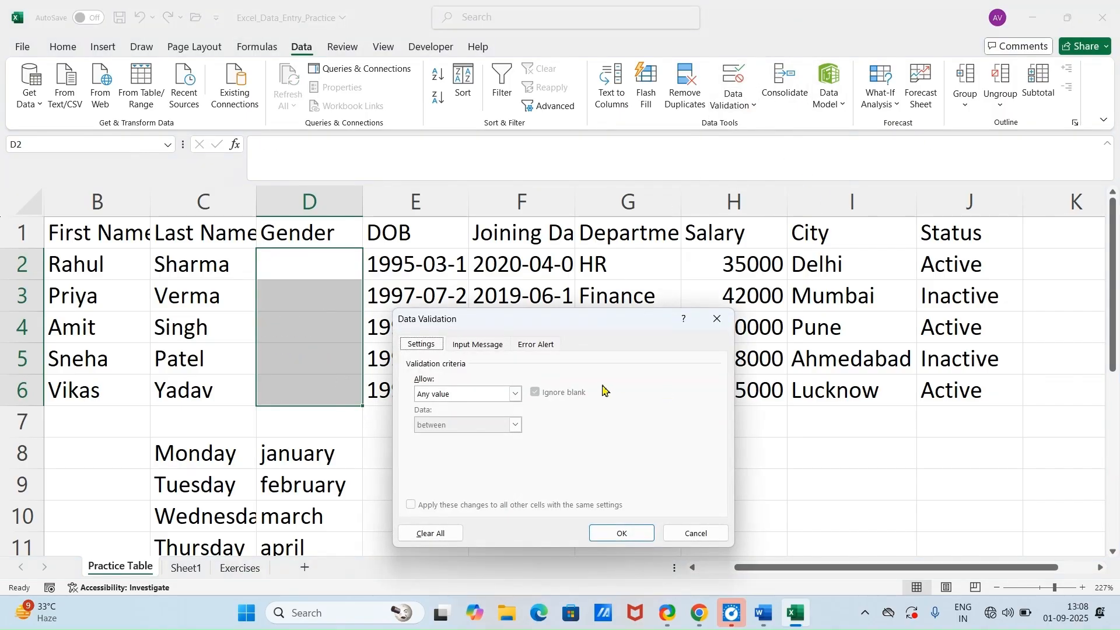
{"action": "left_click", "coordinate": [515, 394]}
{"action": "left_click", "coordinate": [461, 438]}
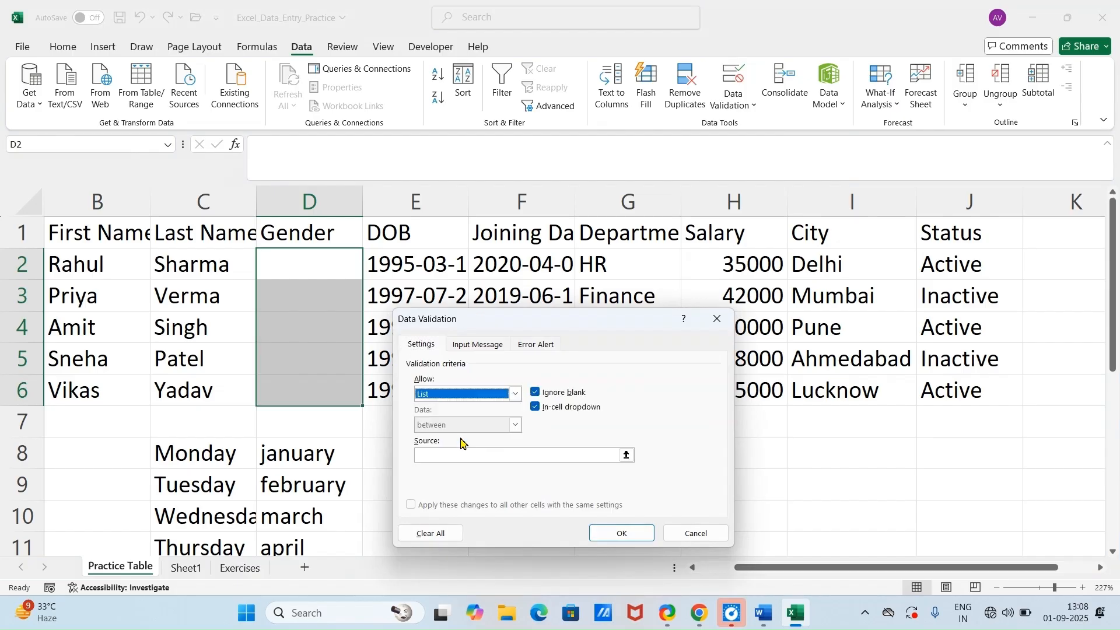
{"action": "left_click", "coordinate": [449, 457]}
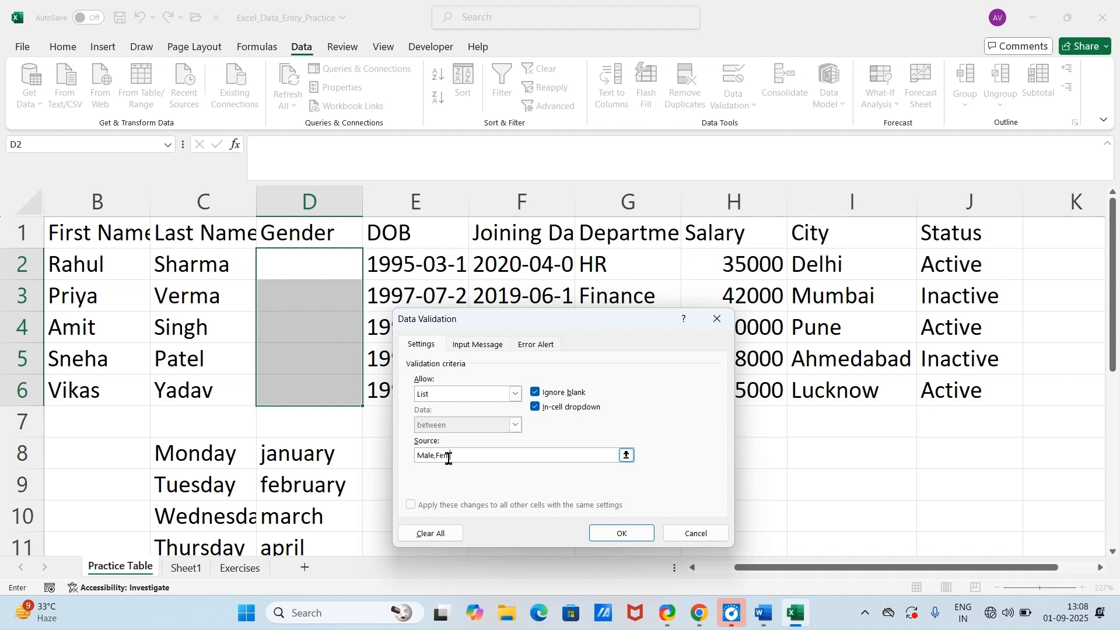
{"action": "left_click", "coordinate": [617, 532]}
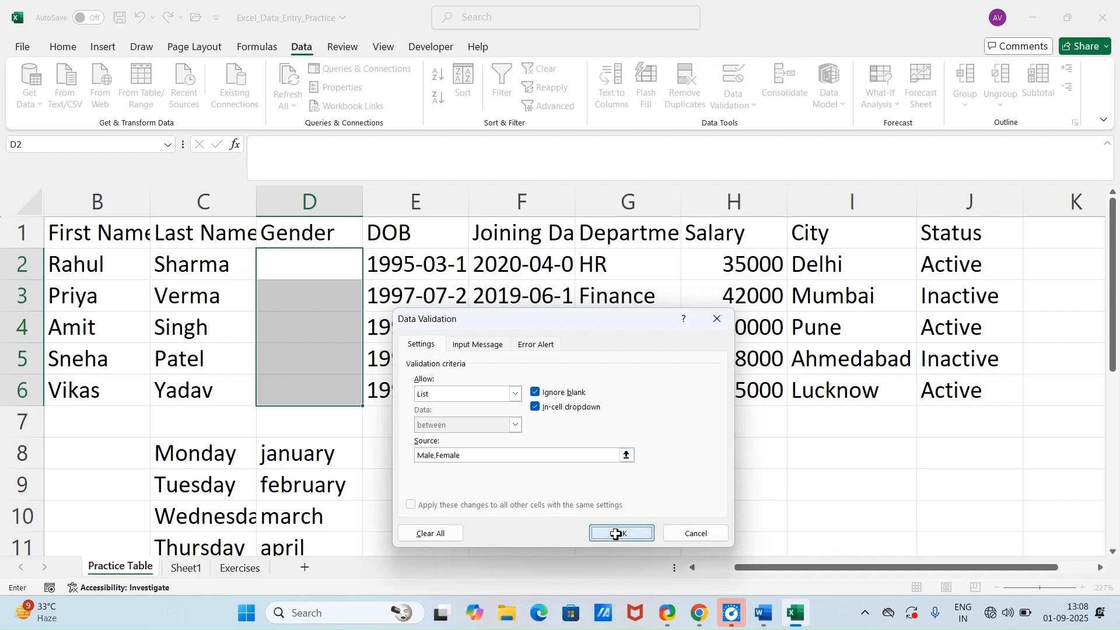
Step: Set the Gender to Male in D2 and Female in D3 using their dropdown lists
{"action": "left_click", "coordinate": [368, 273]}
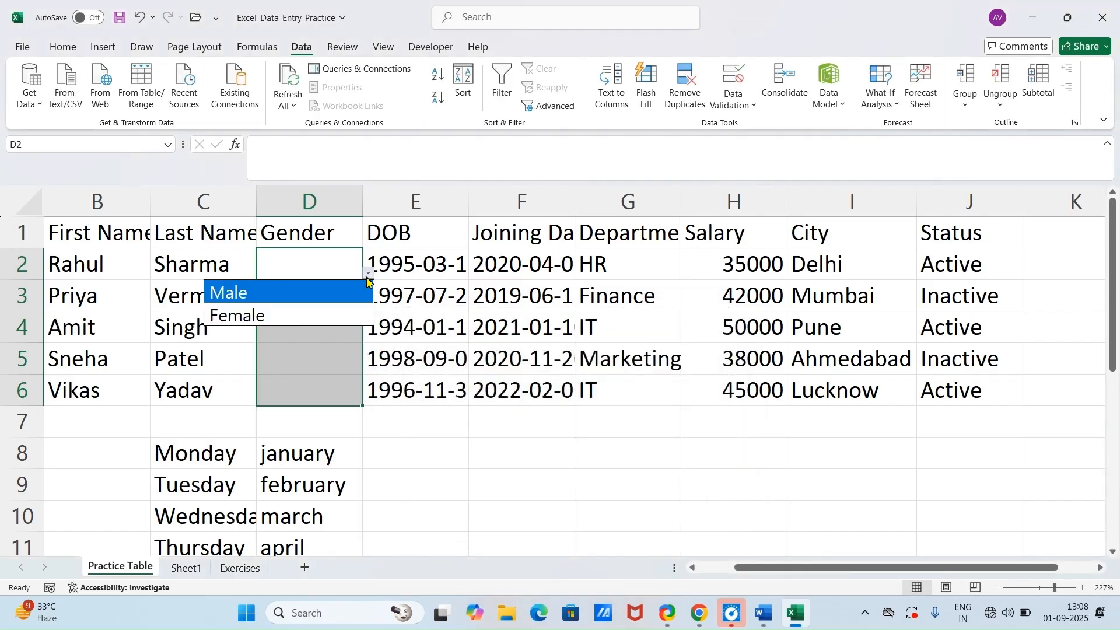
{"action": "left_click", "coordinate": [329, 314]}
{"action": "left_click", "coordinate": [334, 299]}
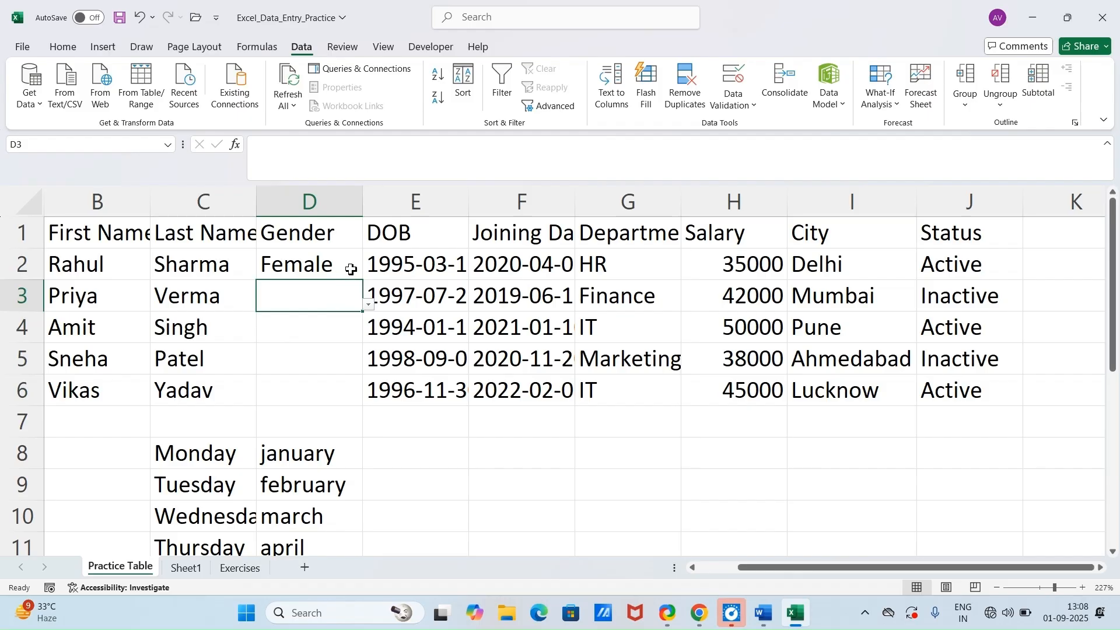
{"action": "left_click", "coordinate": [351, 268]}
{"action": "left_click", "coordinate": [368, 274]}
{"action": "left_click", "coordinate": [313, 298]}
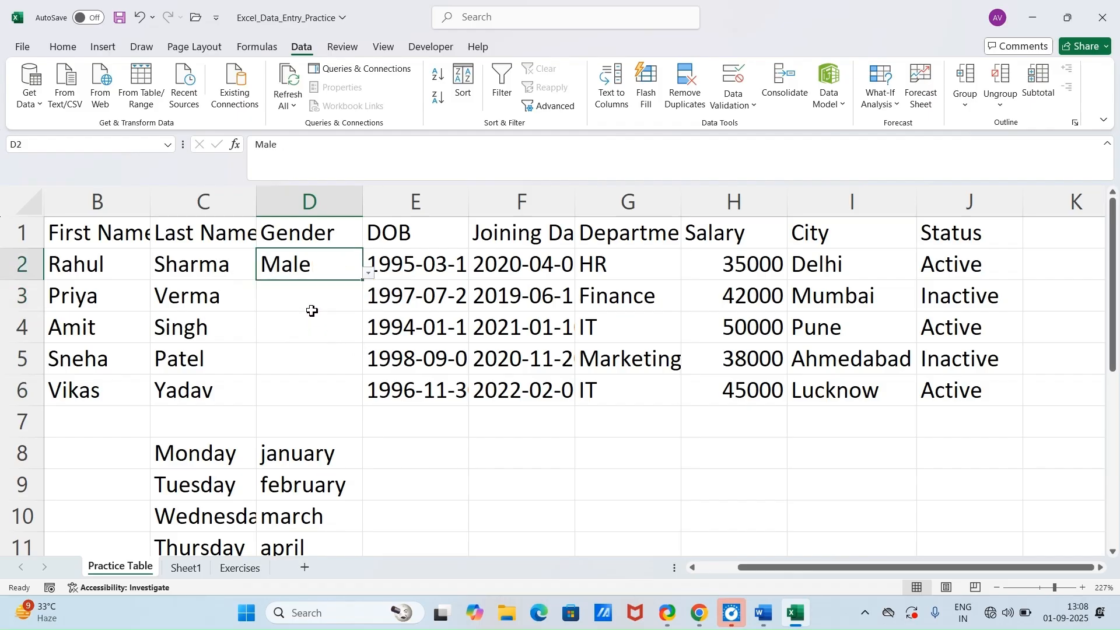
{"action": "left_click", "coordinate": [312, 306]}
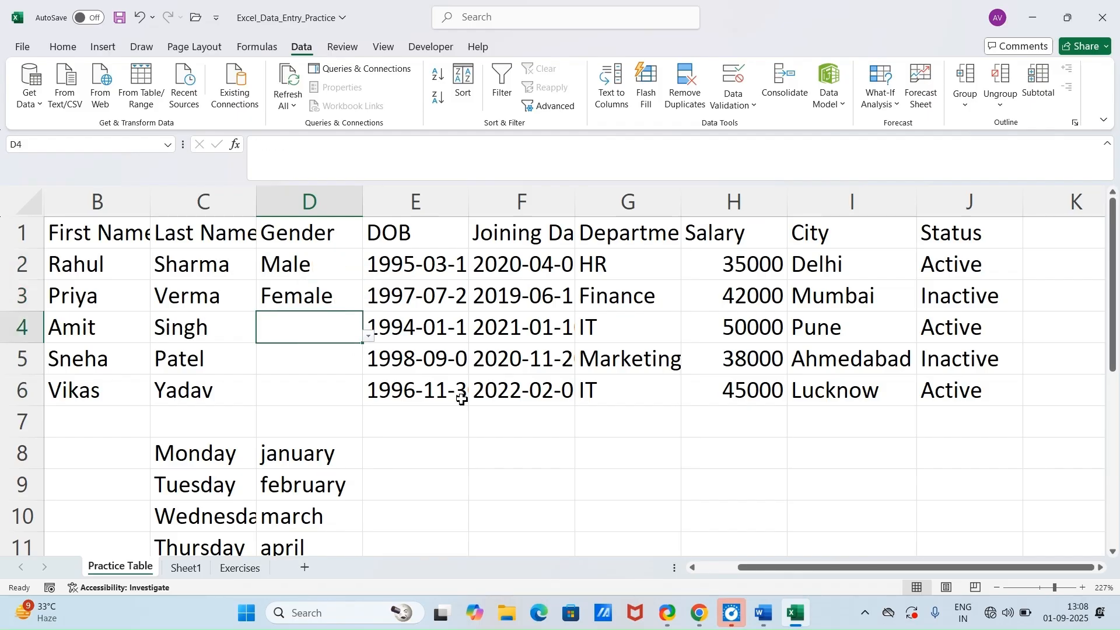
Step: Switch to the Word document to read the AutoComplete Typing trick and return to the Excel workbook
{"action": "left_click", "coordinate": [764, 613]}
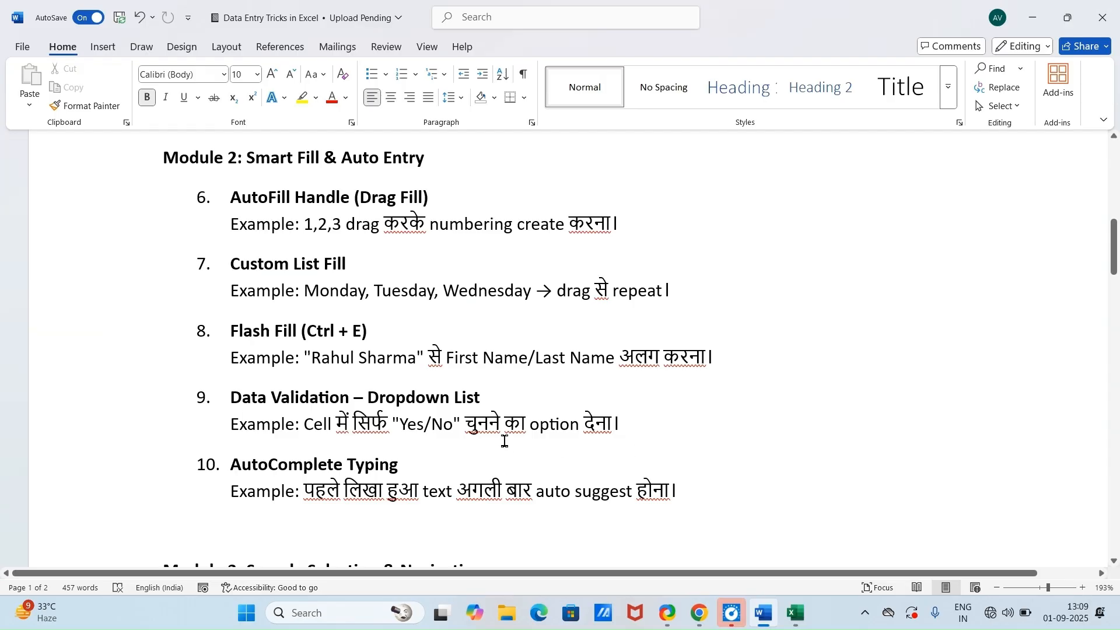
{"action": "scroll", "coordinate": [467, 426], "scroll_direction": "down", "scroll_amount": 3}
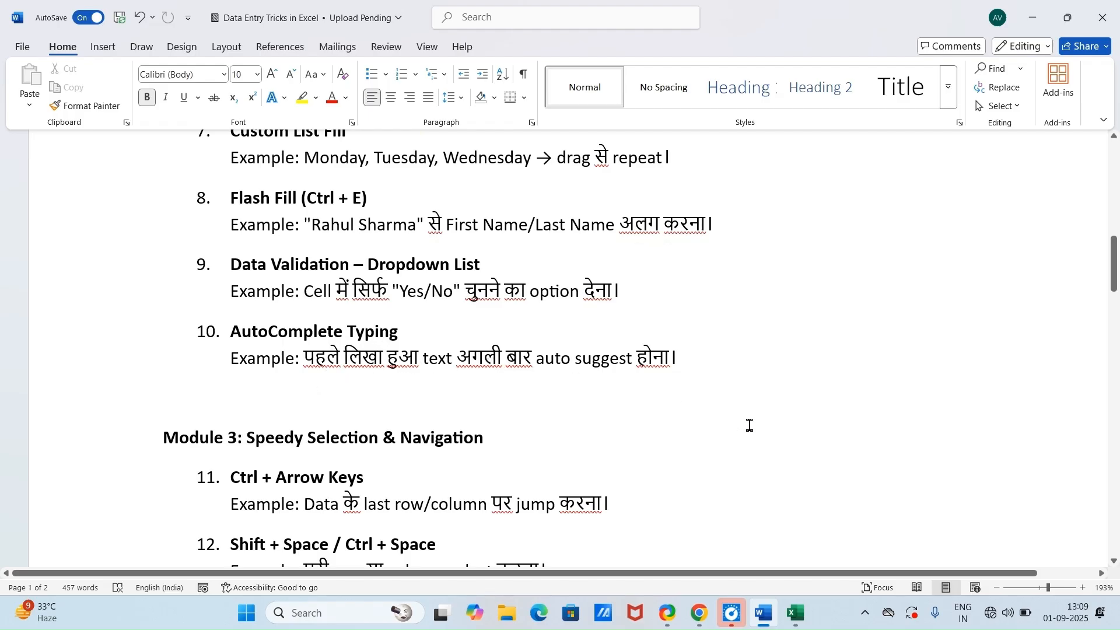
{"action": "left_click", "coordinate": [791, 616]}
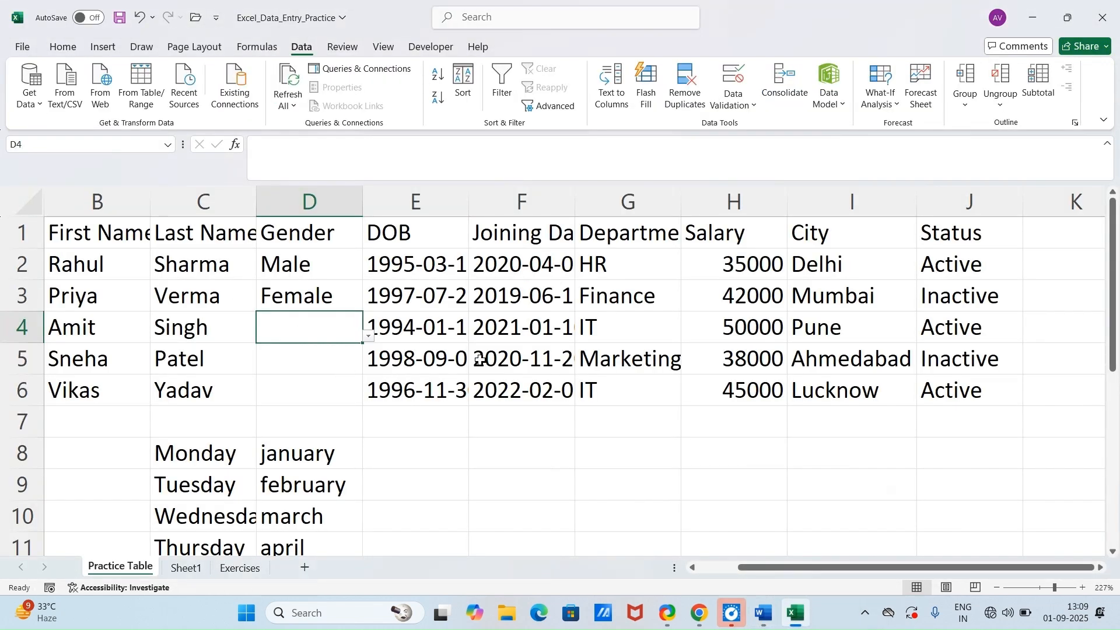
Step: Change the Department in G3 to hr and fill G6 with Marketing by accepting the AutoComplete suggestion for "ma"
{"action": "left_click", "coordinate": [620, 305]}
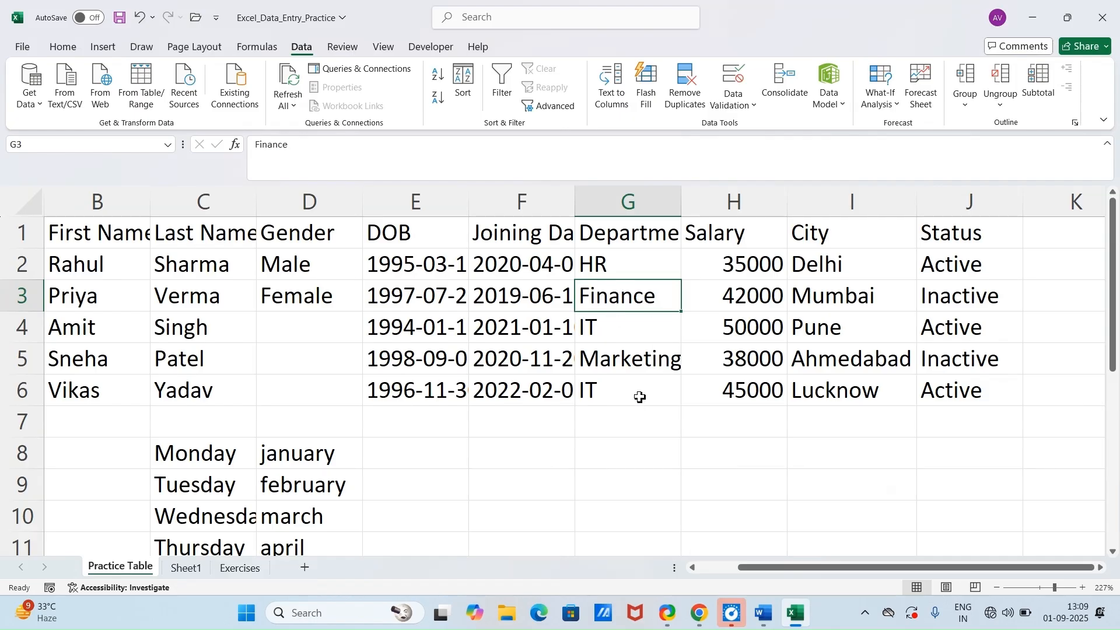
{"action": "type", "text": "hr"}
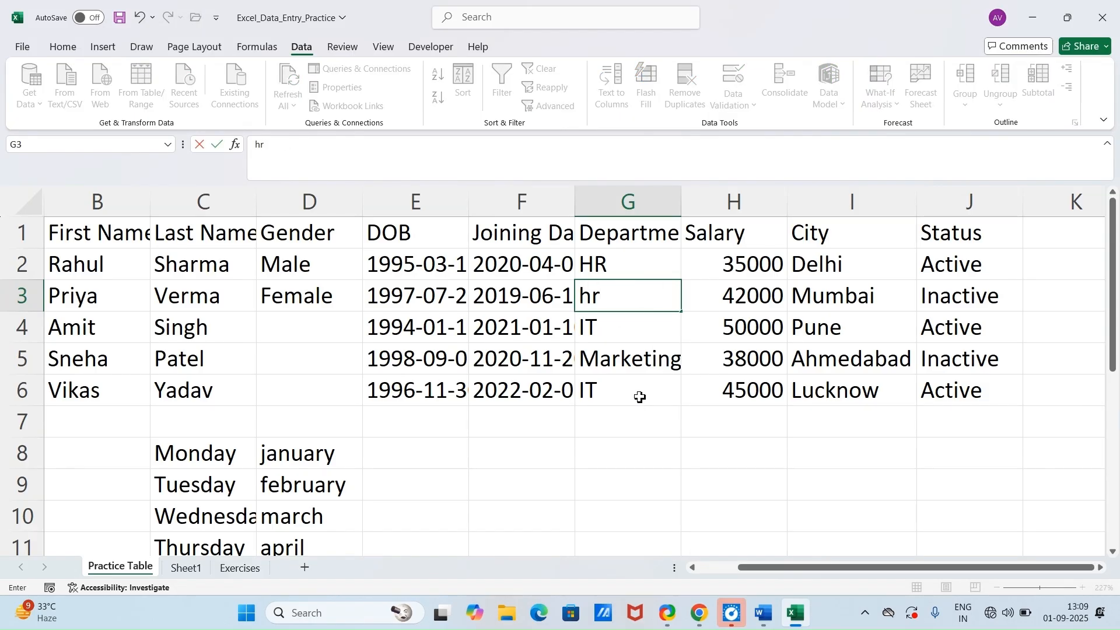
{"action": "key", "text": "Return"}
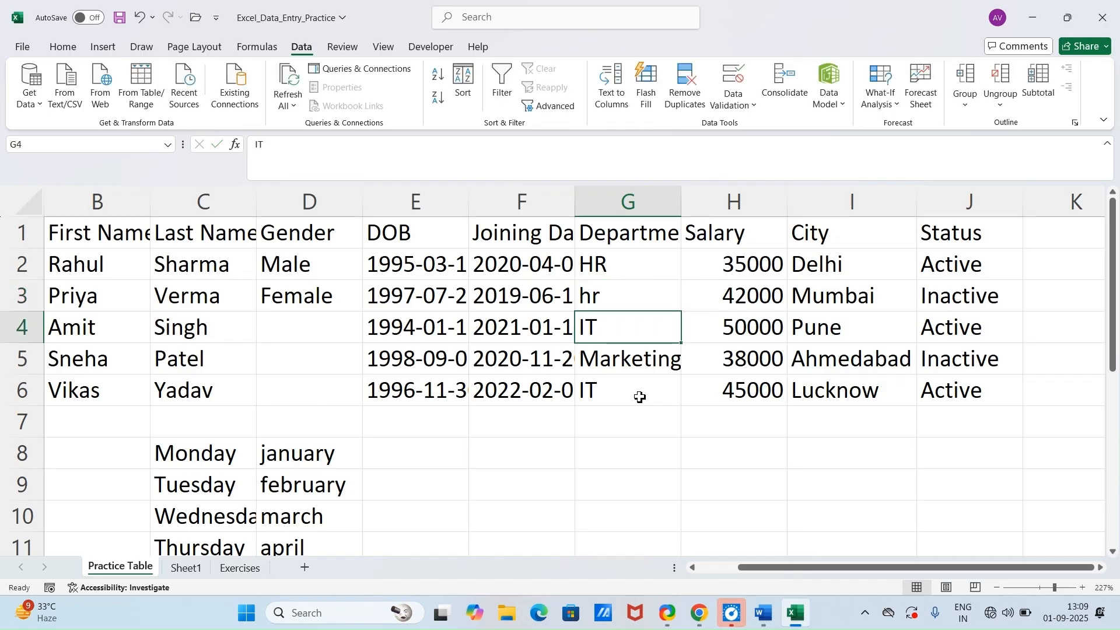
{"action": "key", "text": "Down"}
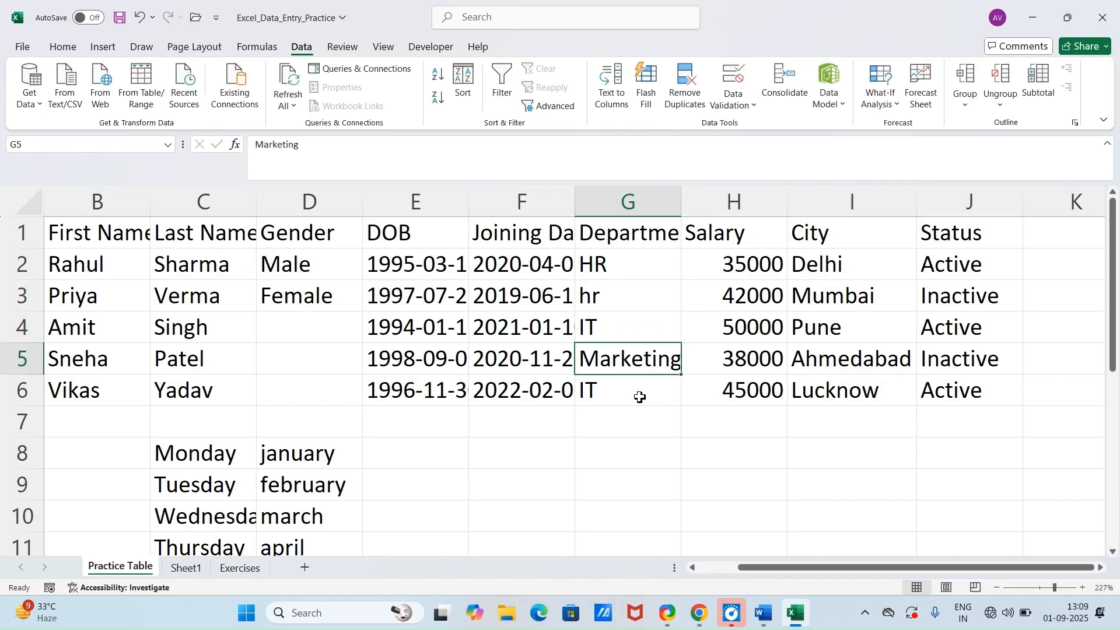
{"action": "key", "text": "Down"}
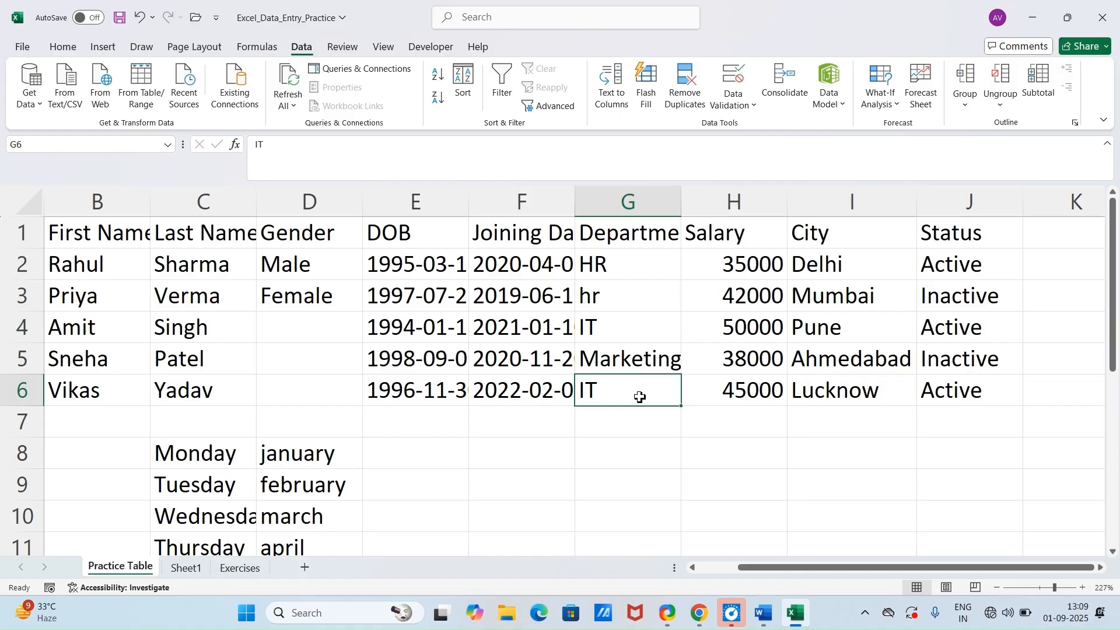
{"action": "type", "text": "ma"}
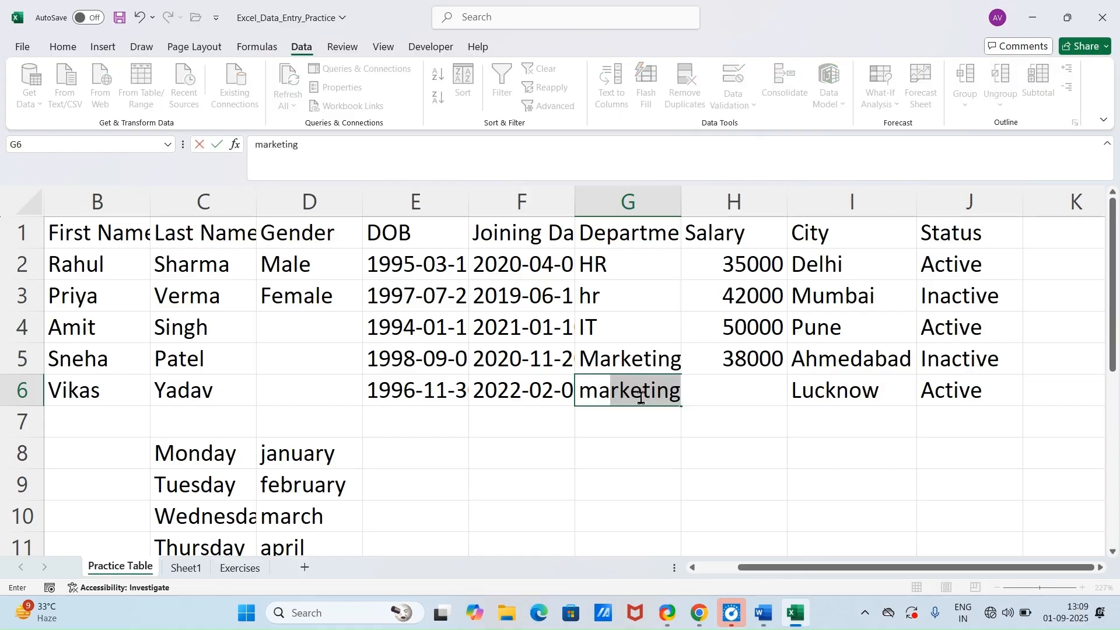
{"action": "key", "text": "Return"}
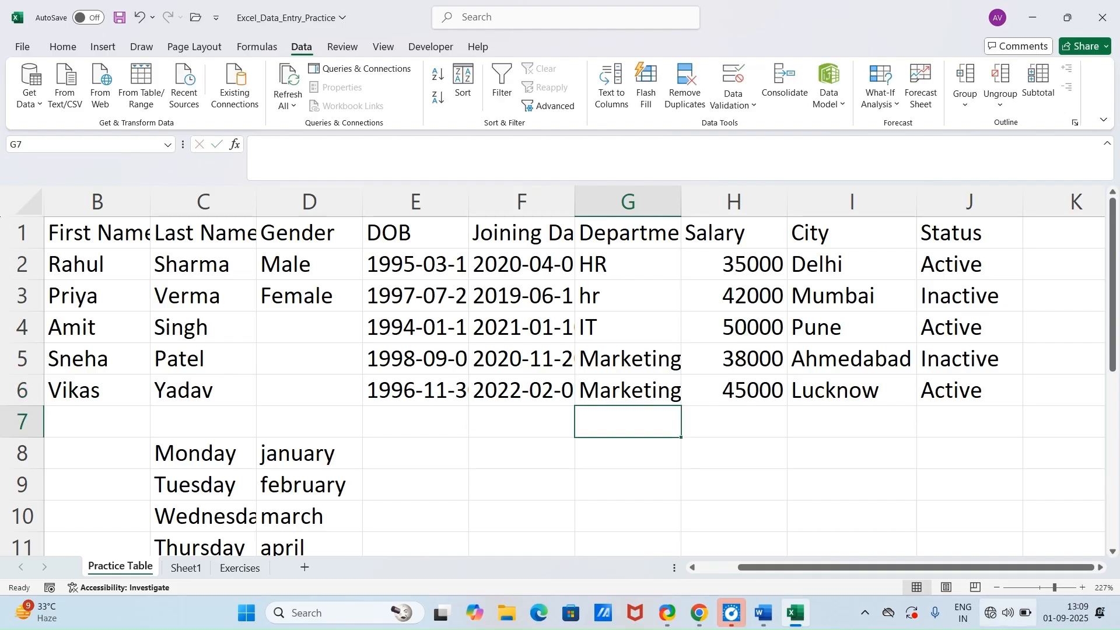
Step: Switch to Word to read the Module 3 Speedy Selection & Navigation tricks and return to the Excel workbook
{"action": "left_click", "coordinate": [769, 618]}
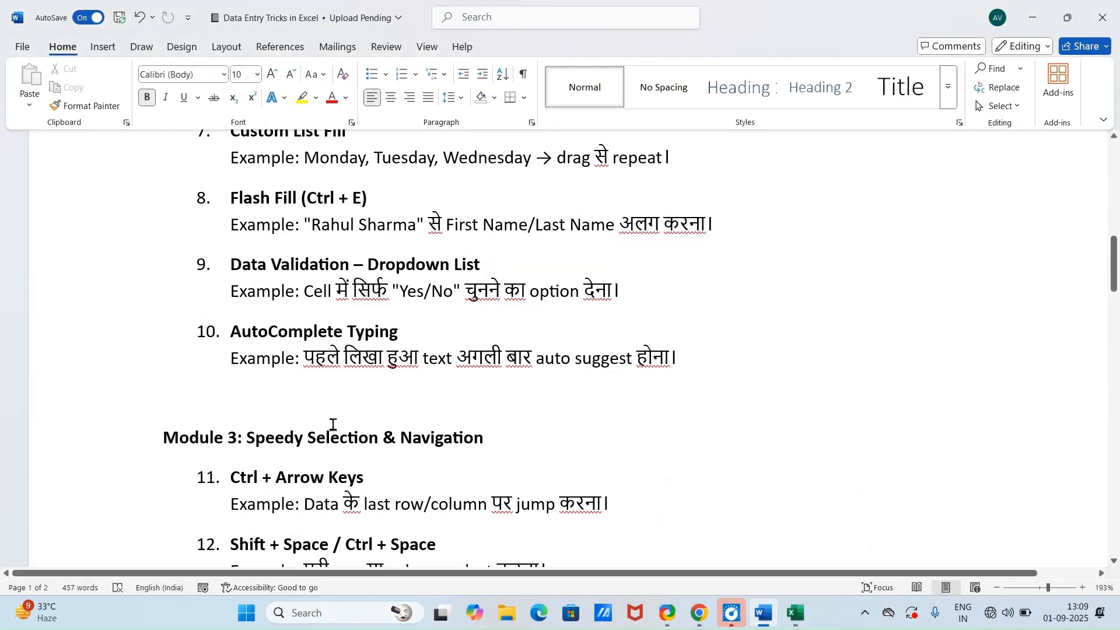
{"action": "scroll", "coordinate": [257, 385], "scroll_direction": "down", "scroll_amount": 2}
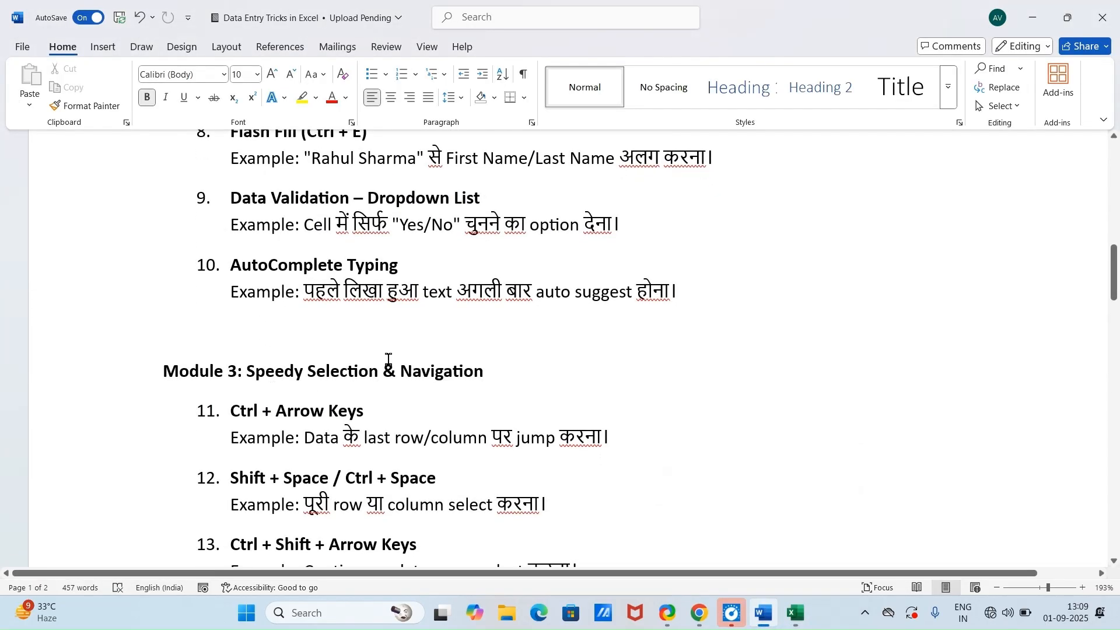
{"action": "scroll", "coordinate": [388, 359], "scroll_direction": "down", "scroll_amount": 2}
{"action": "scroll", "coordinate": [185, 317], "scroll_direction": "down", "scroll_amount": 2}
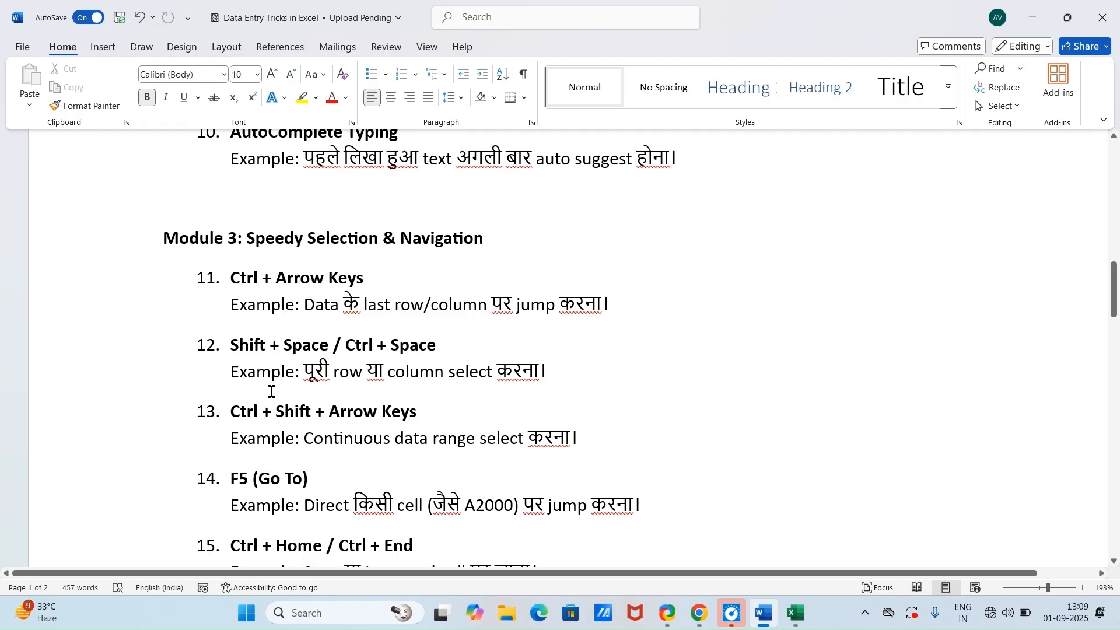
{"action": "left_click", "coordinate": [799, 619]}
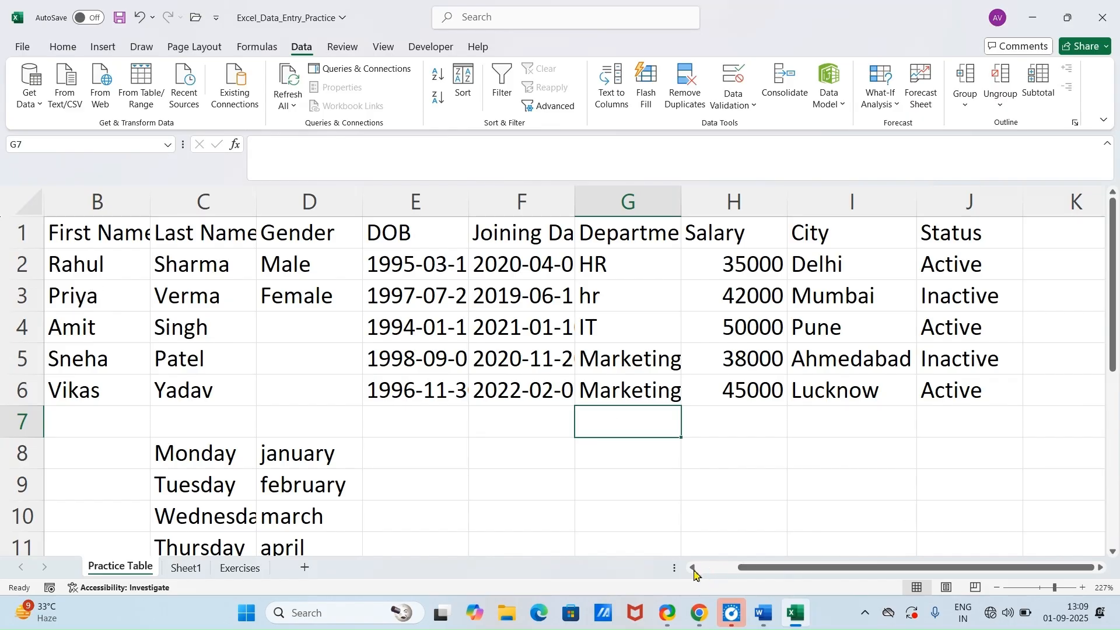
Step: Jump along the edges of the data table from A1 to J1, J6, A6 and back to A1
{"action": "left_click_drag", "start_coordinate": [740, 574], "coordinate": [703, 575]}
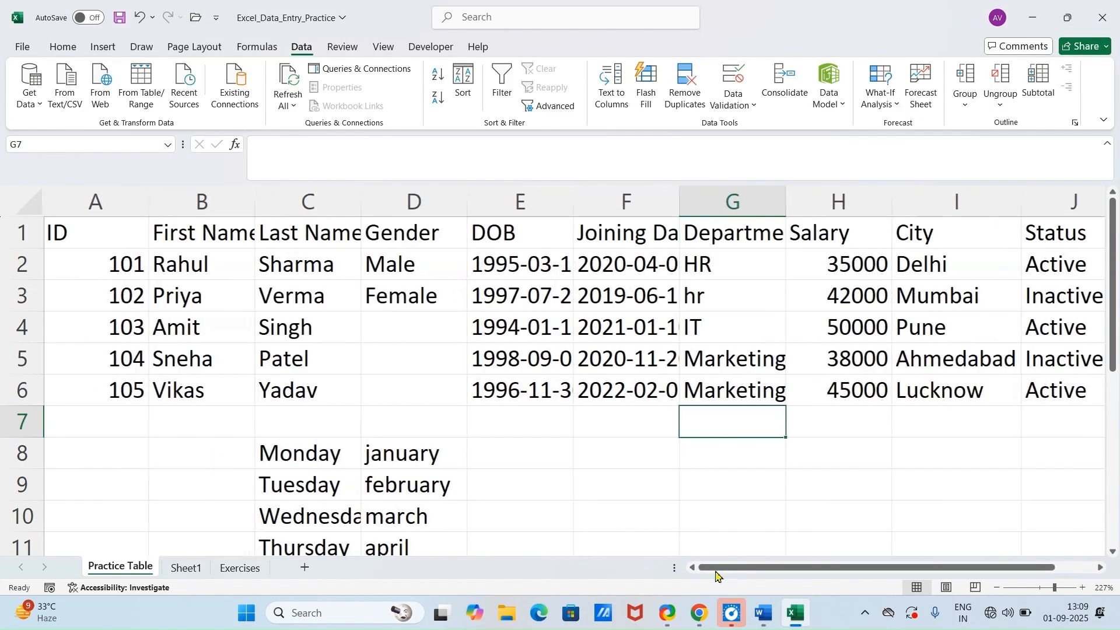
{"action": "left_click", "coordinate": [93, 244]}
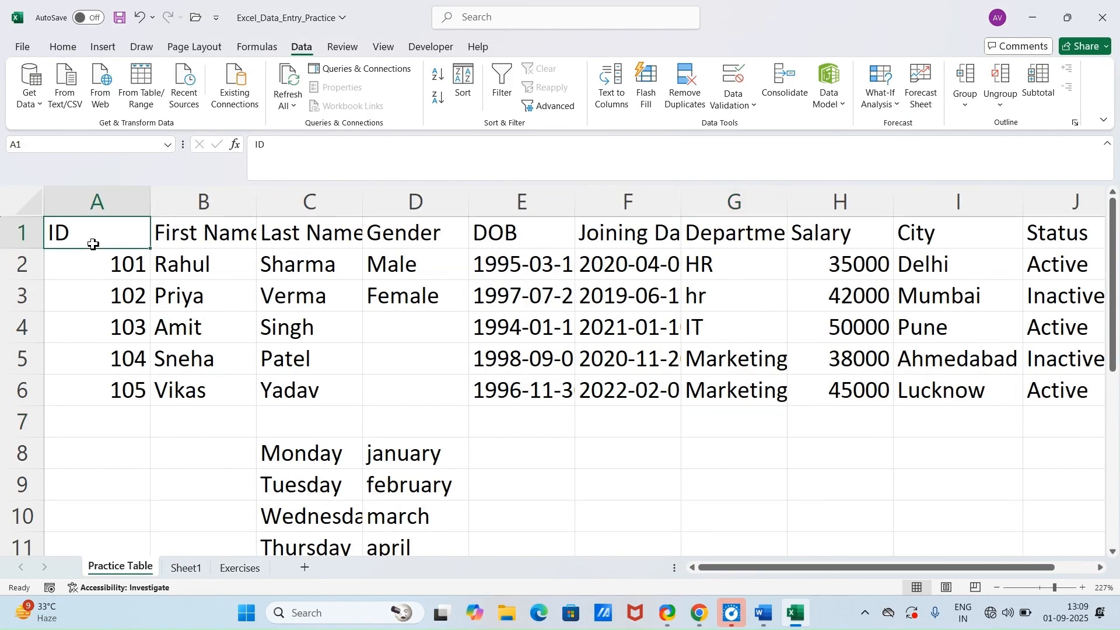
{"action": "key", "text": "ctrl+Right"}
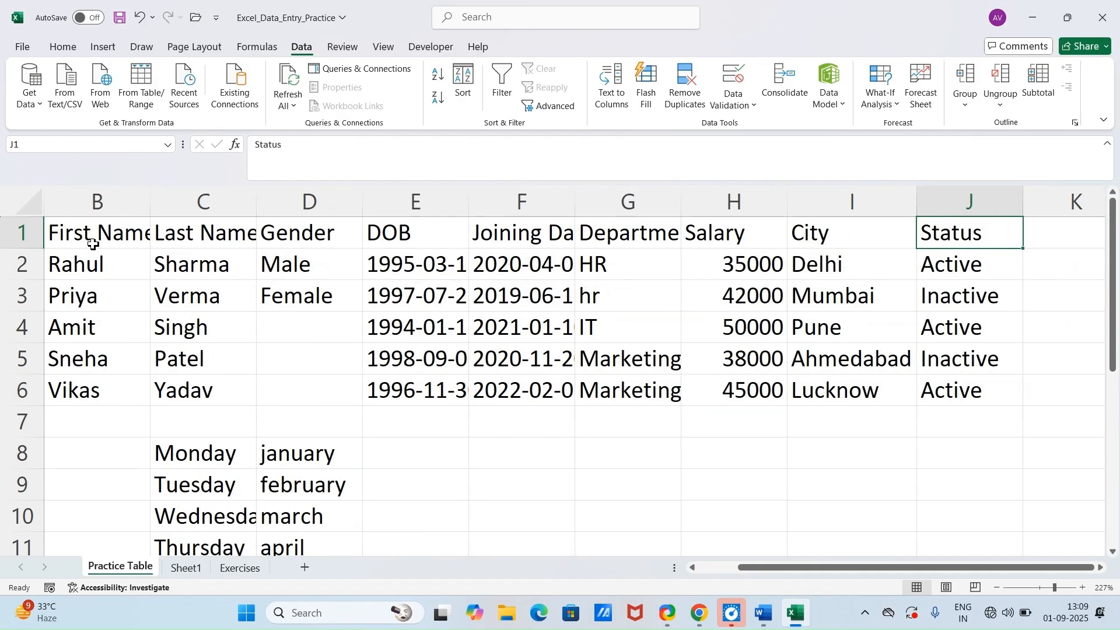
{"action": "key", "text": "ctrl+Down"}
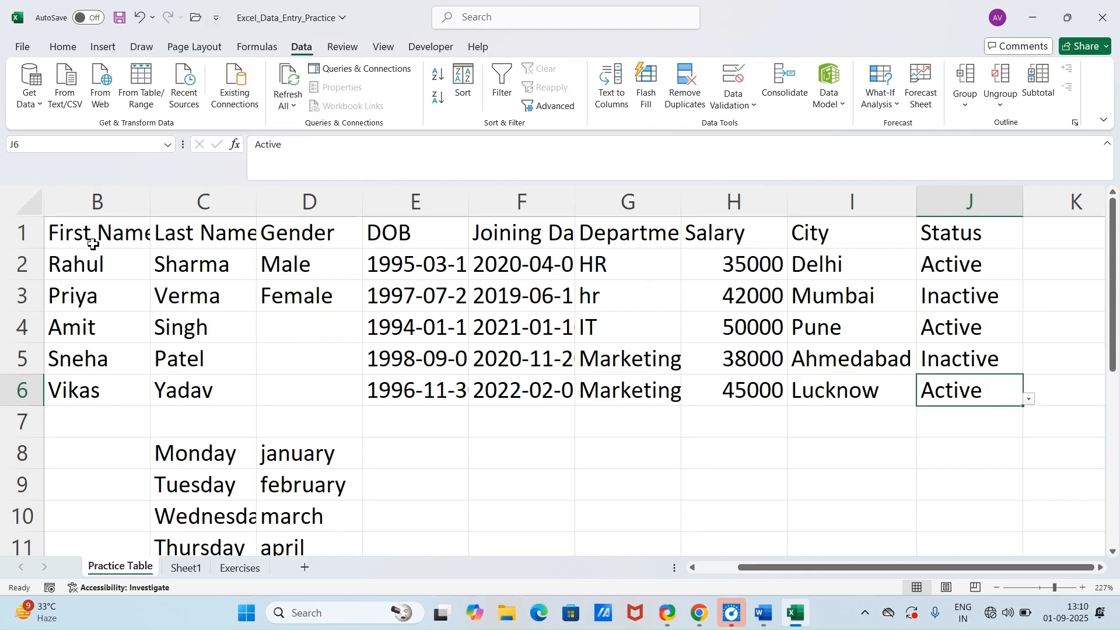
{"action": "key", "text": "ctrl+Left"}
{"action": "key", "text": "ctrl+Left"}
{"action": "key", "text": "ctrl+Left"}
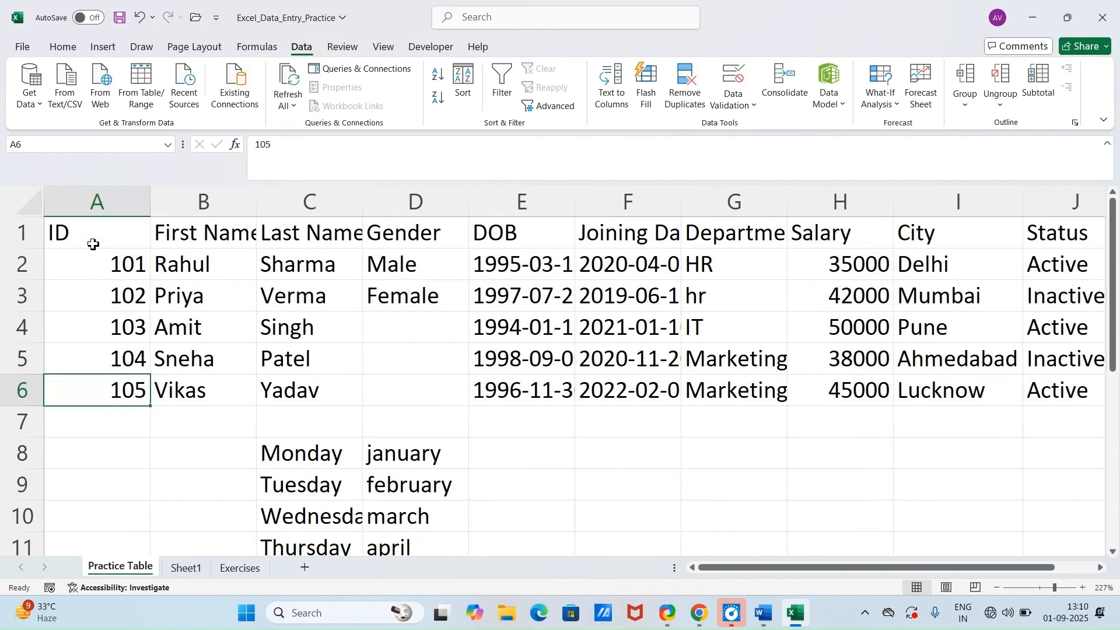
{"action": "key", "text": "ctrl+Up"}
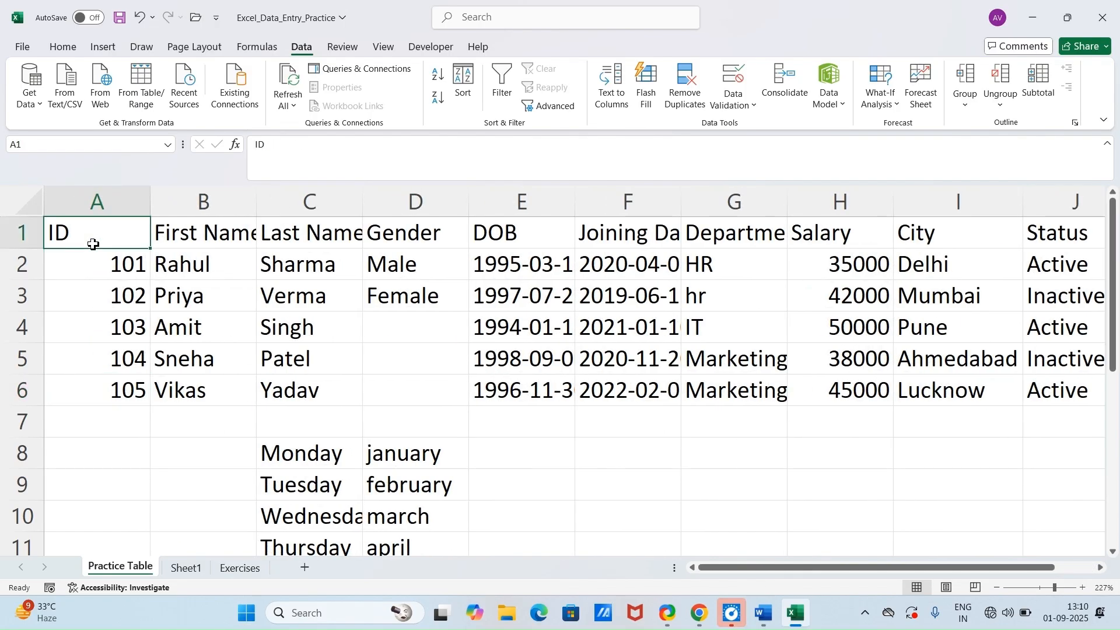
Step: Check the row and column selection trick in Word and extend a selection in Excel across row 5 from A5 to I5
{"action": "left_click", "coordinate": [797, 614]}
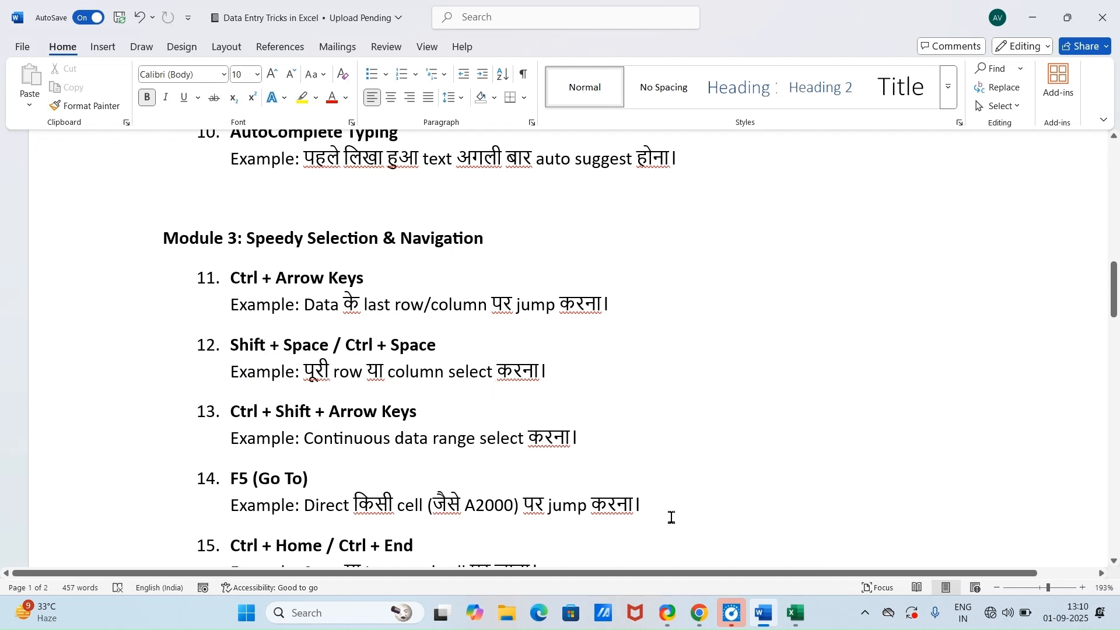
{"action": "left_click", "coordinate": [799, 616]}
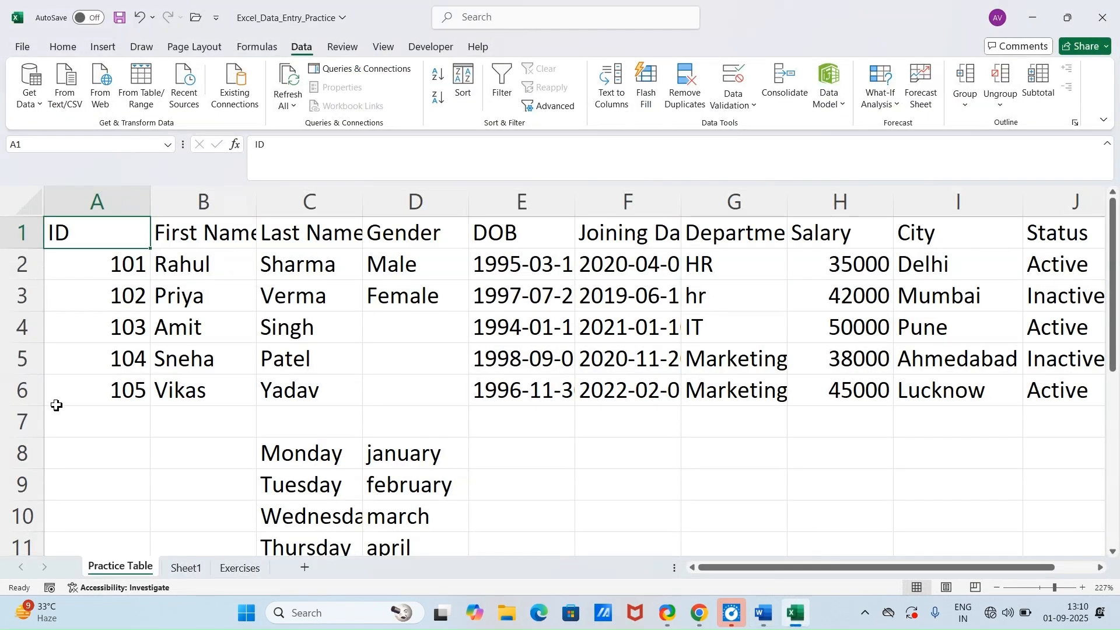
{"action": "left_click", "coordinate": [139, 360]}
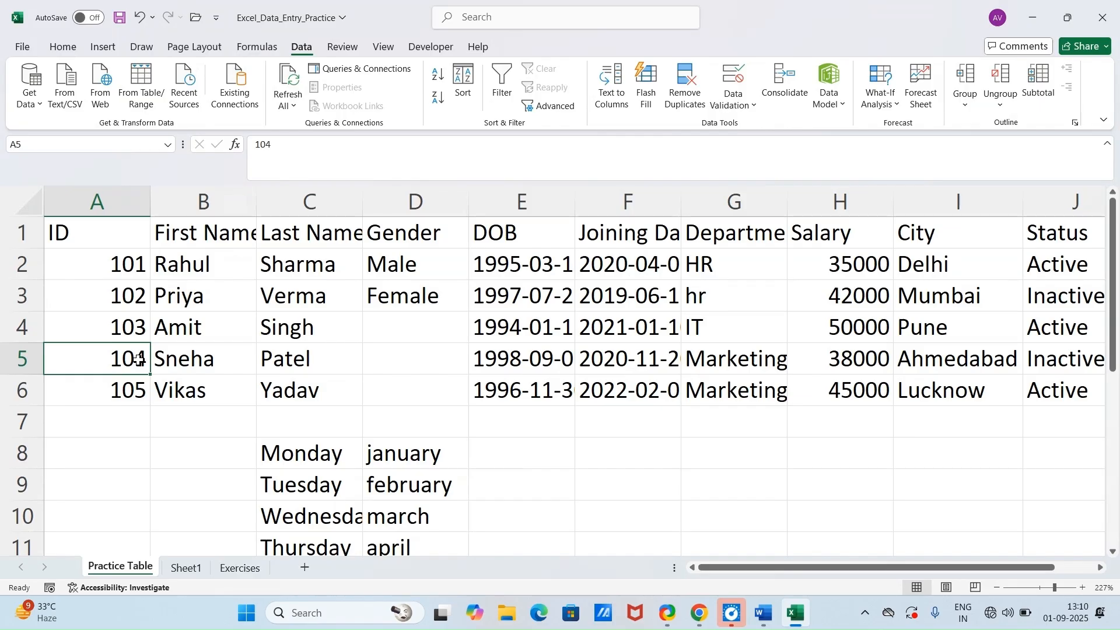
{"action": "key", "text": "shift+Right"}
{"action": "key", "text": "shift+Right"}
{"action": "key", "text": "shift+Right"}
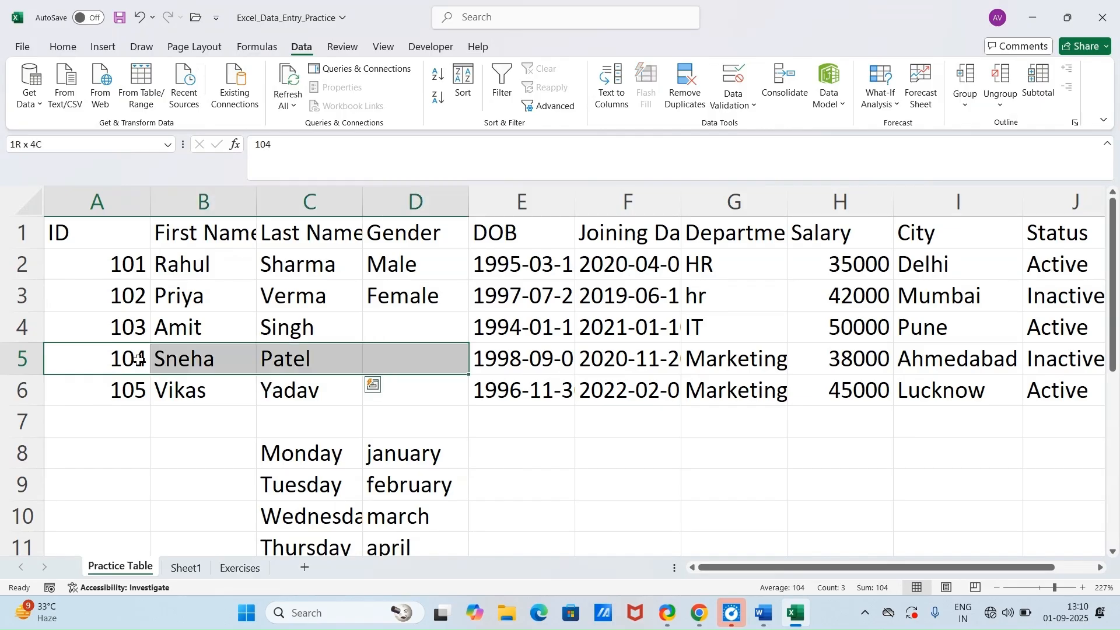
{"action": "key", "text": "shift+Right"}
{"action": "key", "text": "shift+Right"}
{"action": "key", "text": "shift+Right"}
{"action": "key", "text": "shift+Right"}
{"action": "key", "text": "shift+Right"}
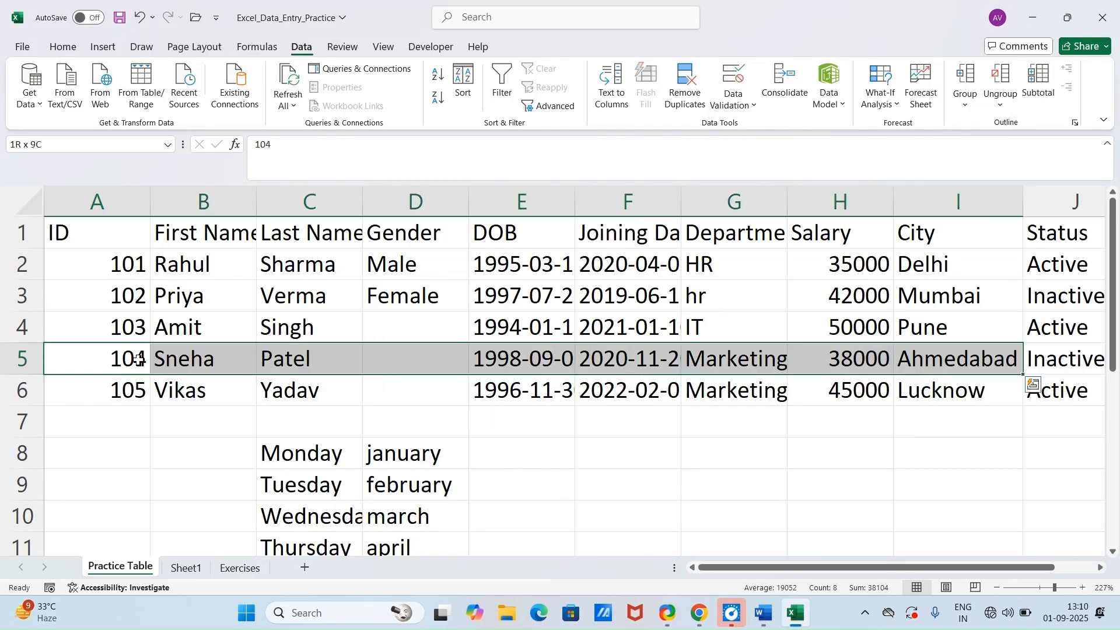
Step: Extend a selection across row 2 from A2 to I2
{"action": "left_click", "coordinate": [61, 272]}
{"action": "key", "text": "shift+Right"}
{"action": "key", "text": "shift+Right"}
{"action": "key", "text": "shift+Right"}
{"action": "key", "text": "shift+Right"}
{"action": "key", "text": "shift+Right"}
{"action": "key", "text": "shift+Right"}
{"action": "key", "text": "shift+Right"}
{"action": "key", "text": "shift+Right"}
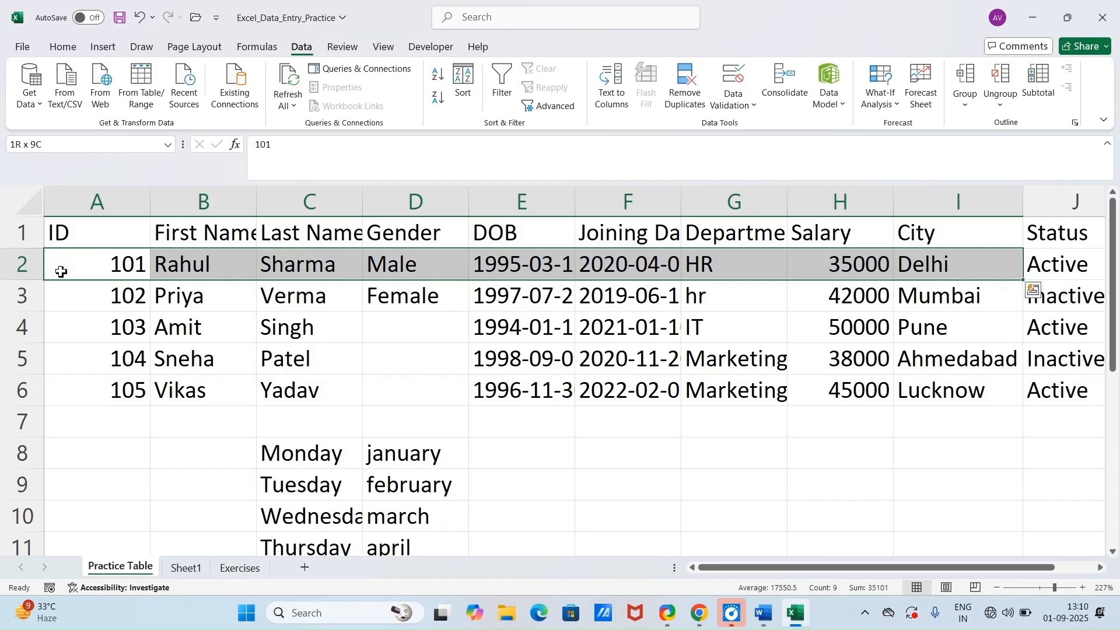
Step: Jump from B1 down to the sheet's last row in column B and back up to B1
{"action": "left_click", "coordinate": [230, 231]}
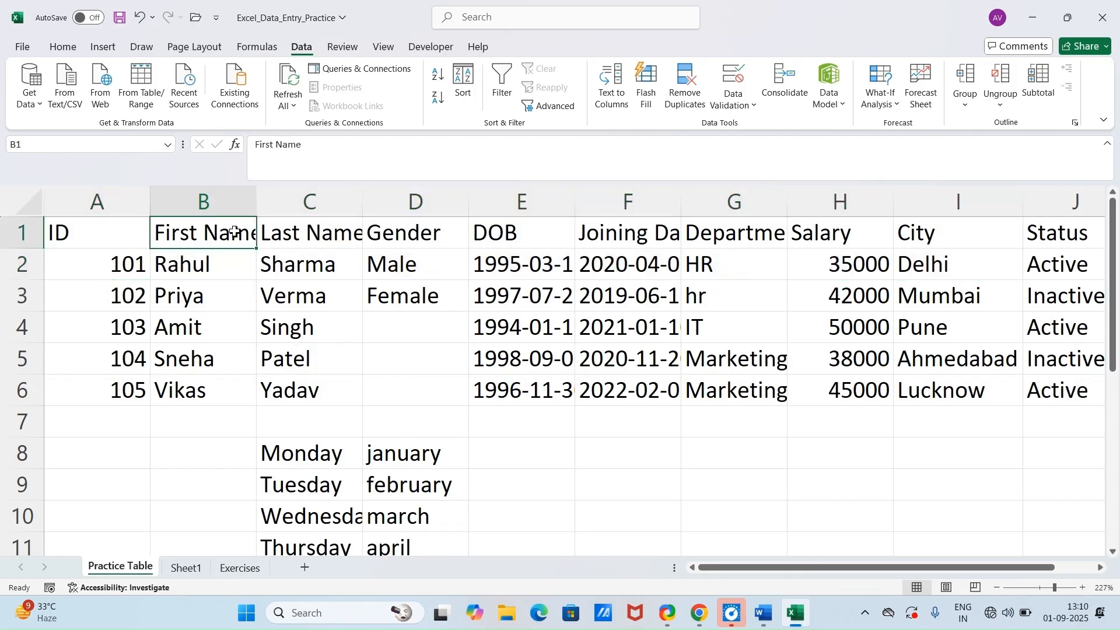
{"action": "key", "text": "ctrl+Down"}
{"action": "key", "text": "ctrl+Down"}
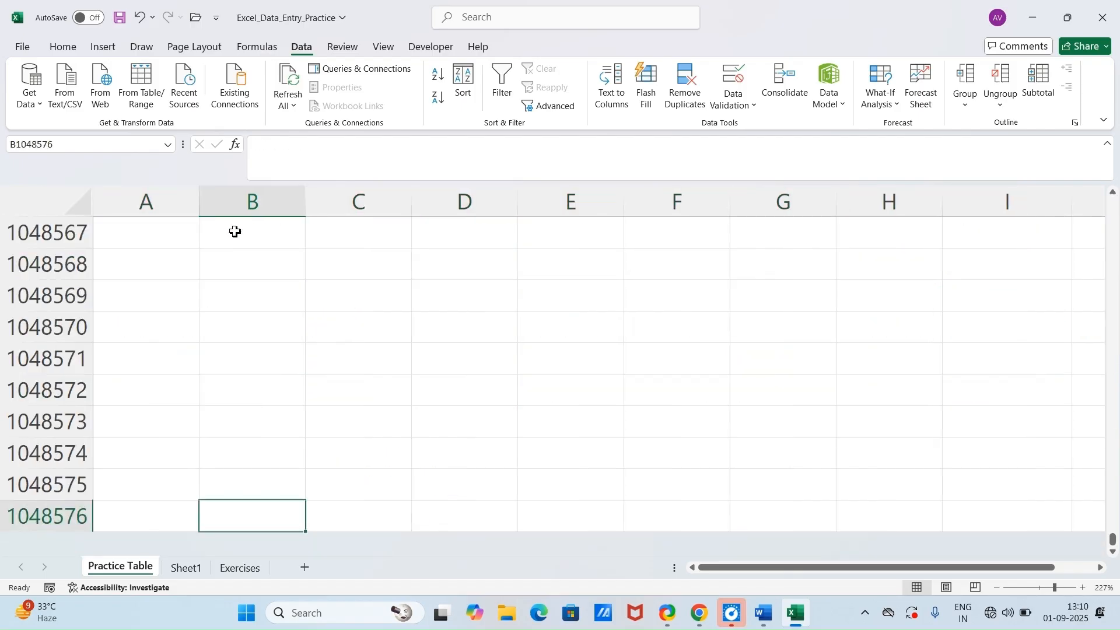
{"action": "key", "text": "ctrl+Up"}
{"action": "key", "text": "ctrl+Up"}
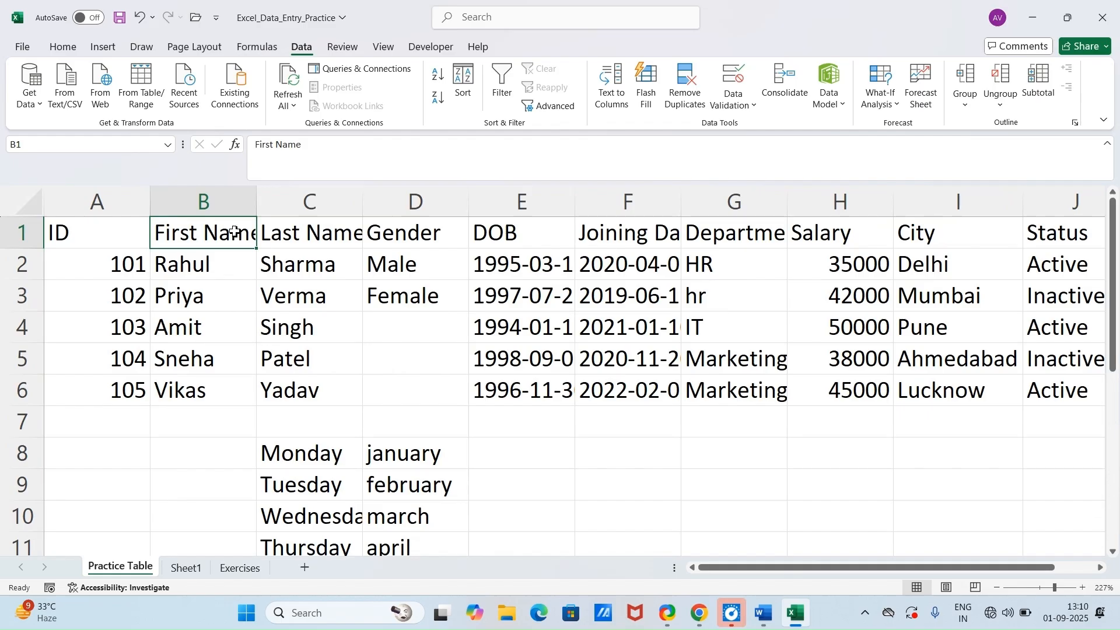
Step: Check the row and column selection trick in Word and select the whole of column B and of row 3 in Excel
{"action": "left_click", "coordinate": [763, 613]}
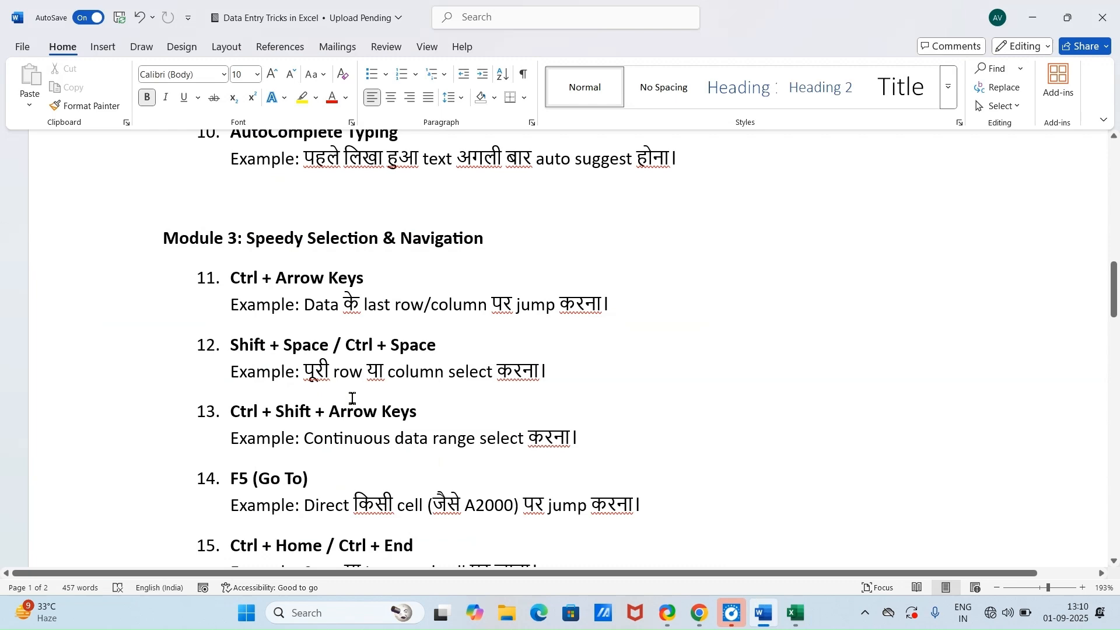
{"action": "left_click", "coordinate": [778, 607]}
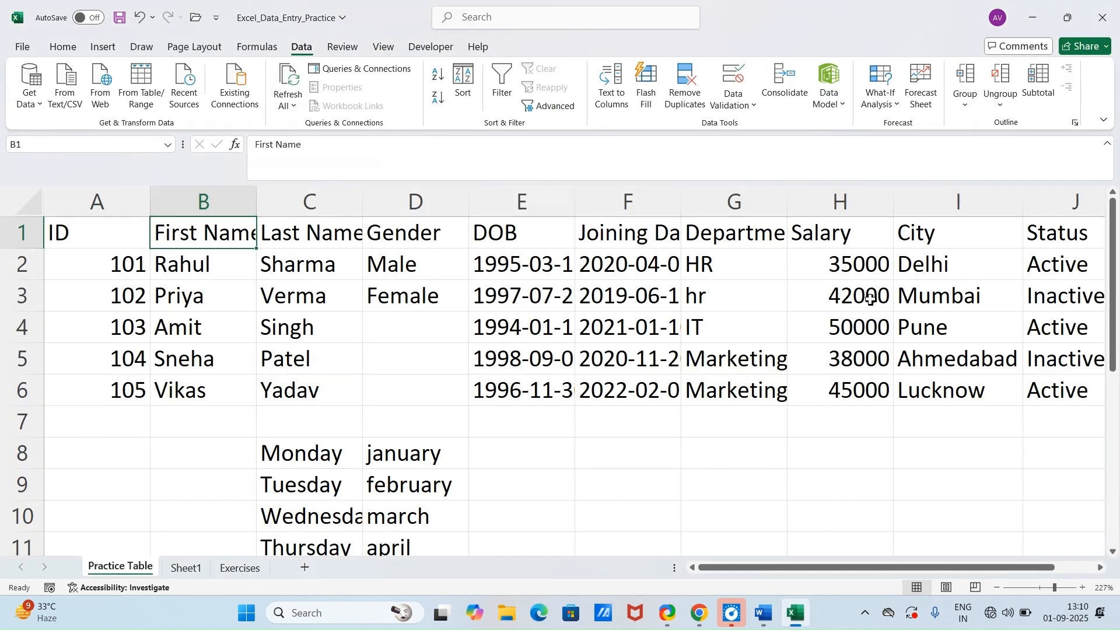
{"action": "left_click", "coordinate": [186, 203]}
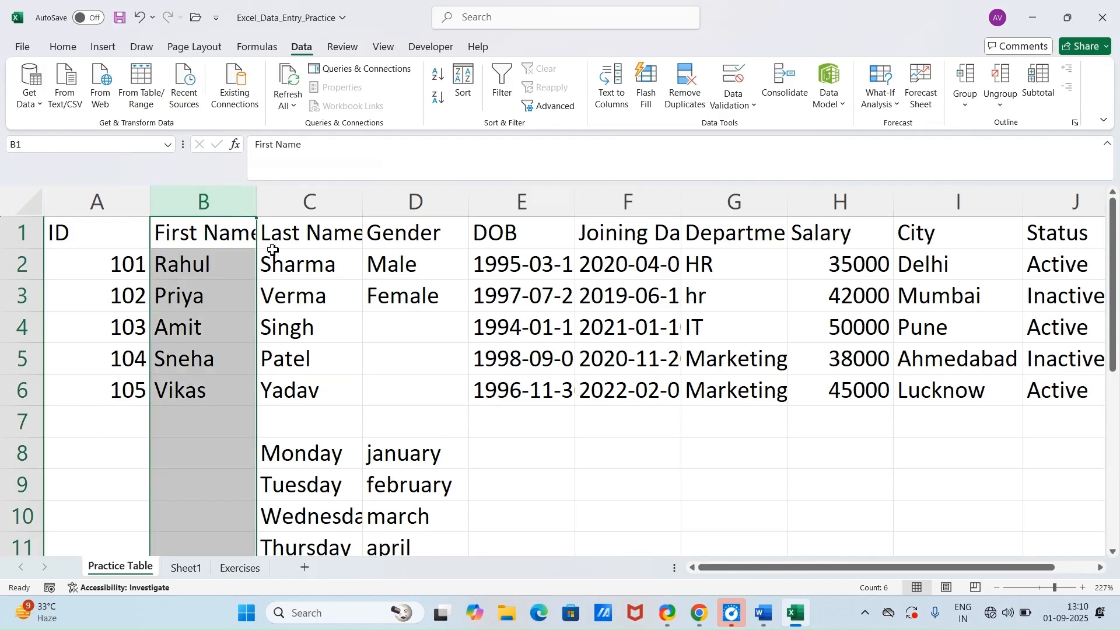
{"action": "left_click", "coordinate": [191, 299]}
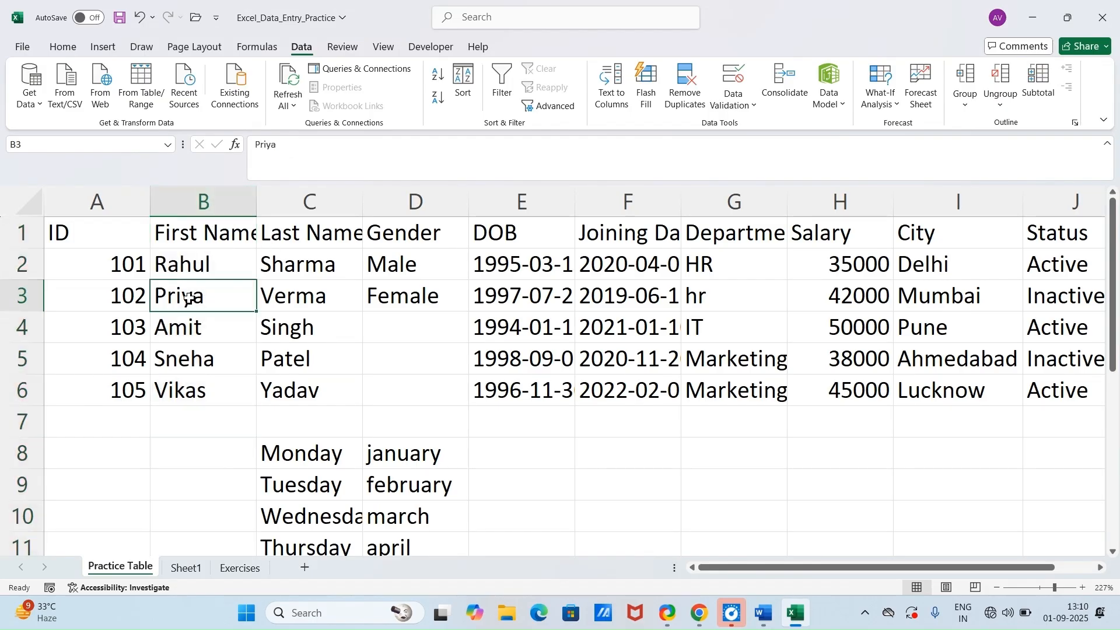
{"action": "left_click", "coordinate": [24, 296]}
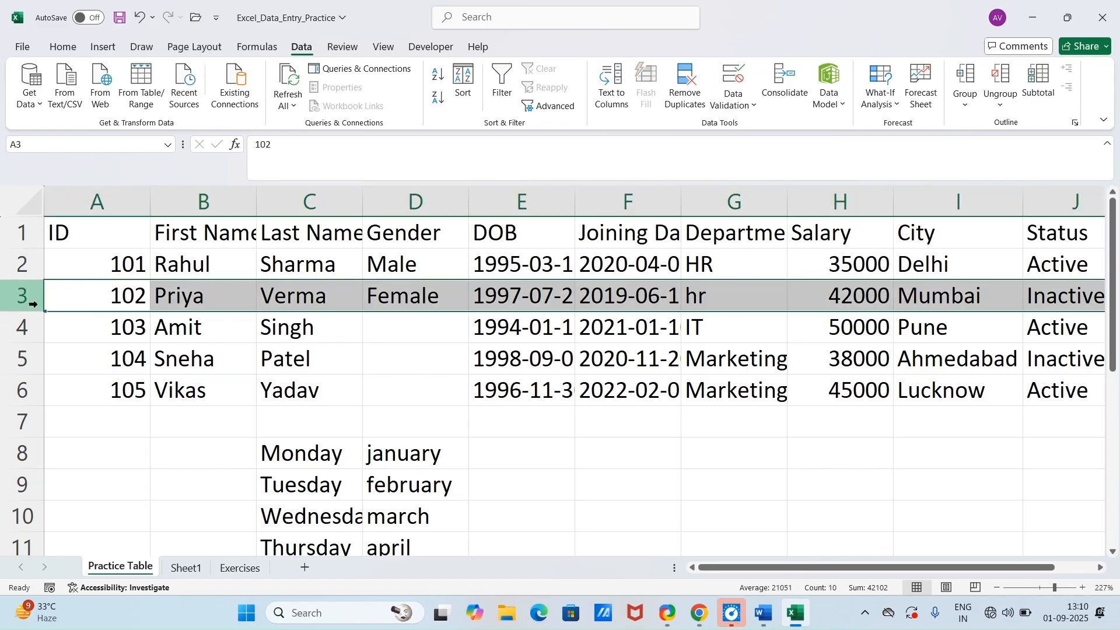
{"action": "left_click", "coordinate": [184, 357]}
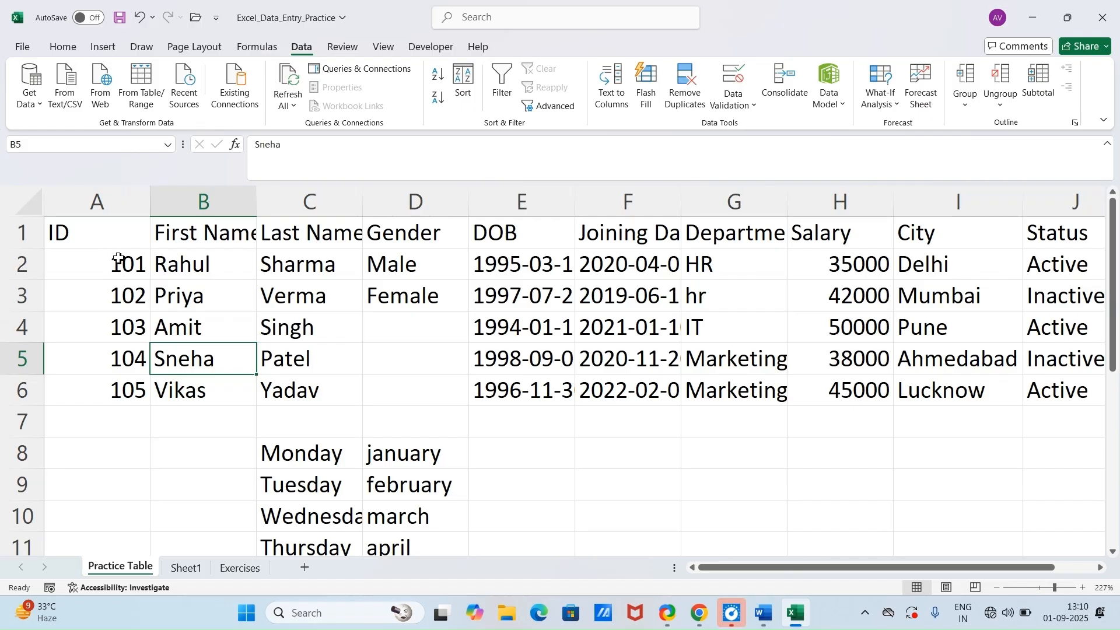
Step: Jump from A1 past the end of the header row and extend a selection from I1 back to A1
{"action": "left_click", "coordinate": [111, 240]}
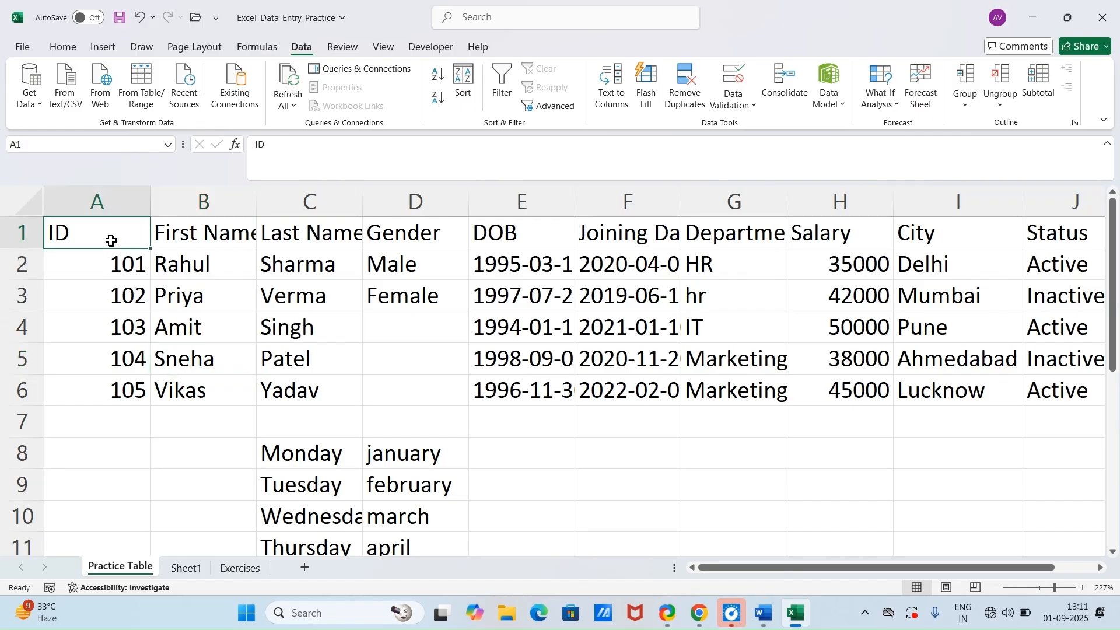
{"action": "key", "text": "ctrl+Right"}
{"action": "key", "text": "ctrl+Right"}
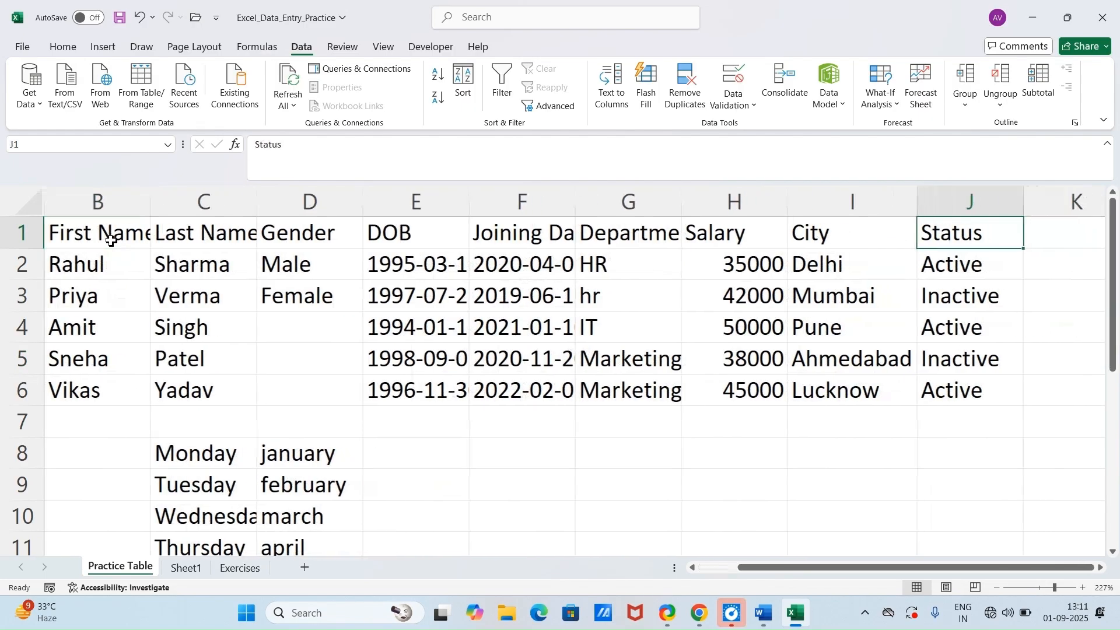
{"action": "key", "text": "ctrl+Left"}
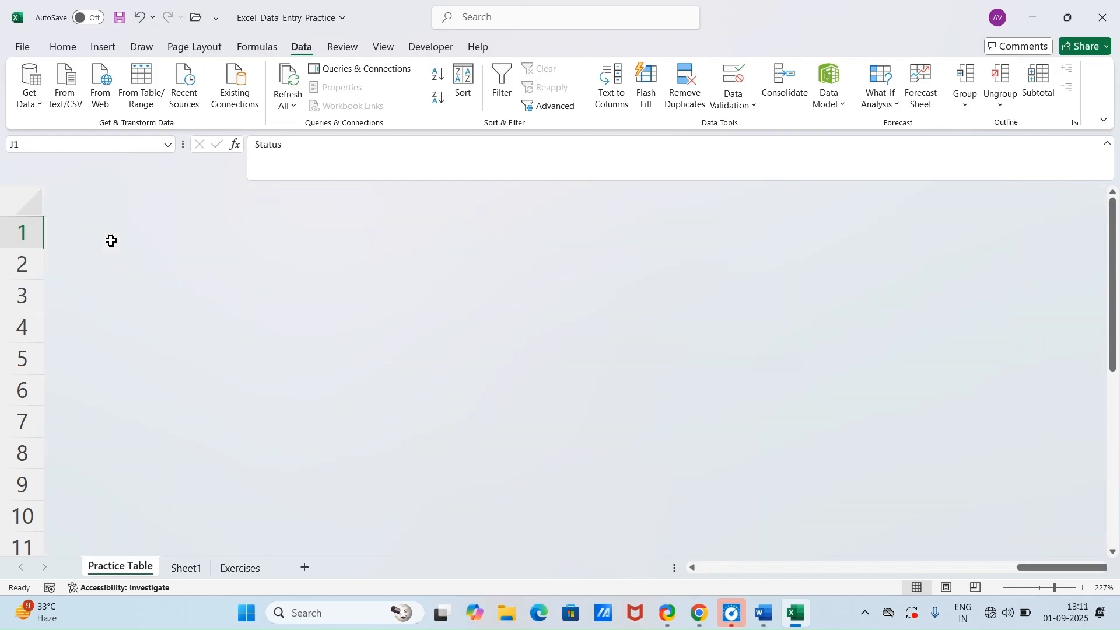
{"action": "key", "text": "Left"}
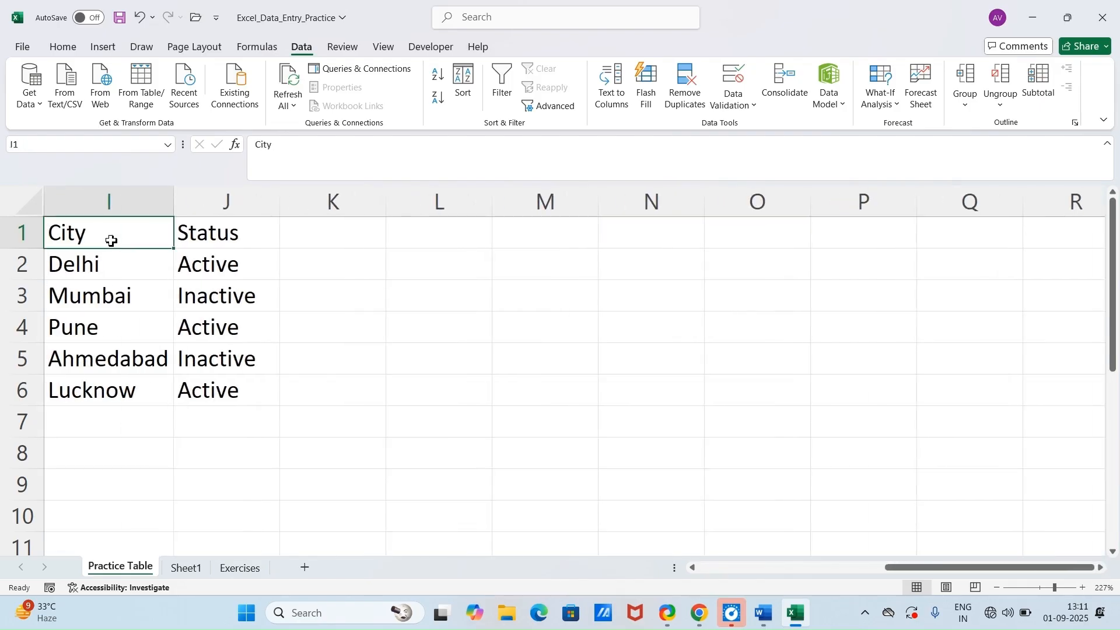
{"action": "key", "text": "shift+Left"}
{"action": "key", "text": "shift+Left"}
{"action": "key", "text": "shift+Left"}
{"action": "key", "text": "shift+Left"}
{"action": "key", "text": "shift+Left"}
{"action": "key", "text": "shift+Left"}
{"action": "key", "text": "shift+Left"}
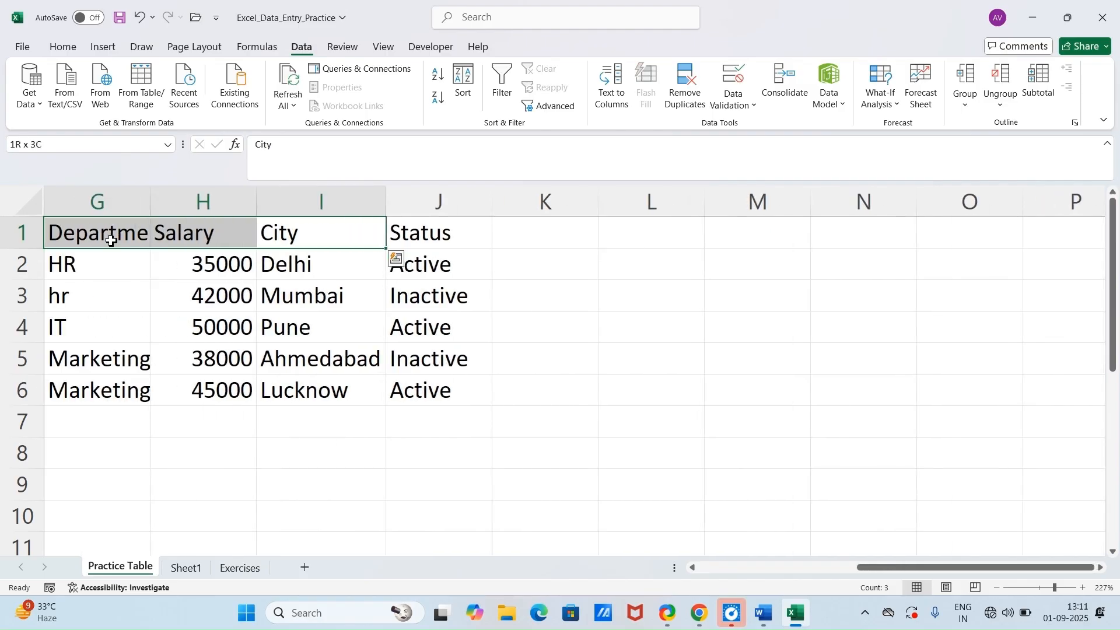
{"action": "key", "text": "shift+Left"}
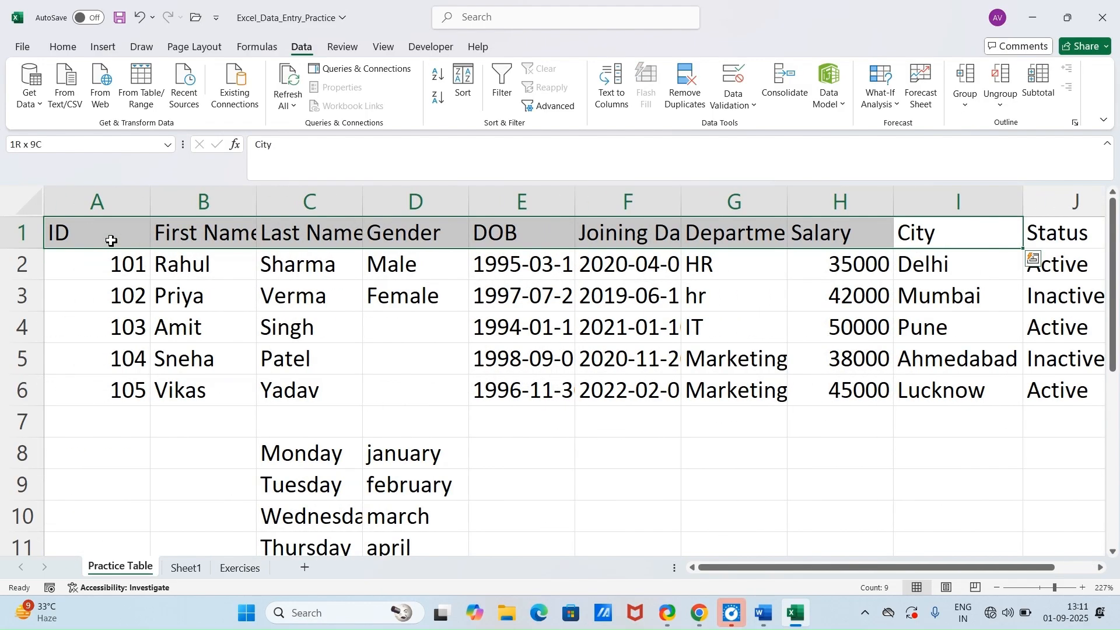
Step: Select the entire header row 1 and the entire ID column, and finish on cell A2
{"action": "left_click", "coordinate": [143, 294]}
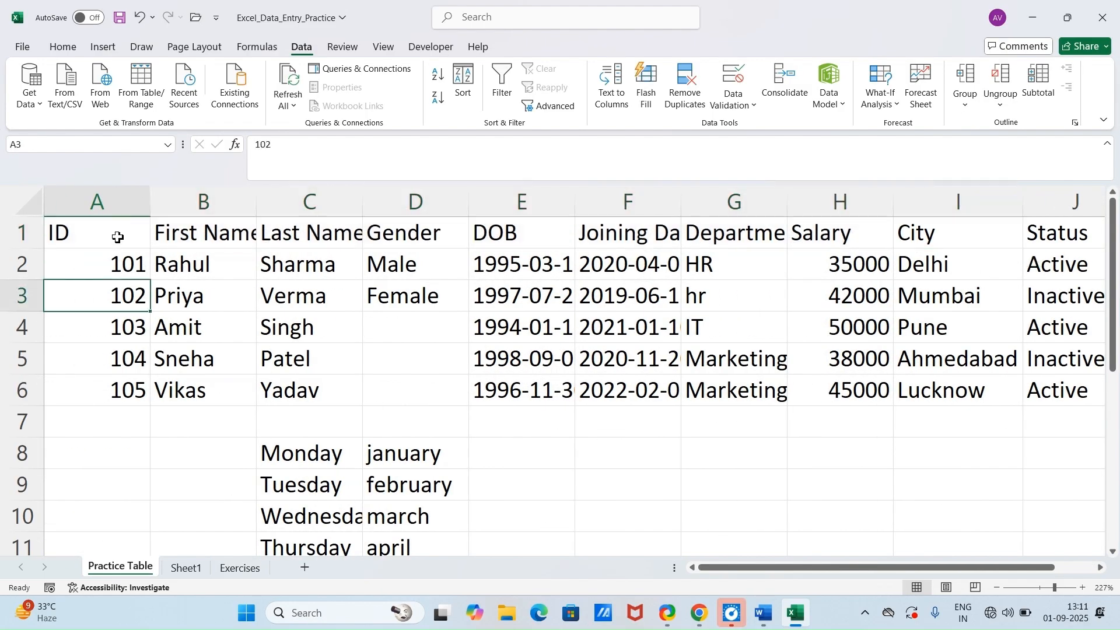
{"action": "left_click", "coordinate": [118, 237]}
{"action": "left_click", "coordinate": [35, 234]}
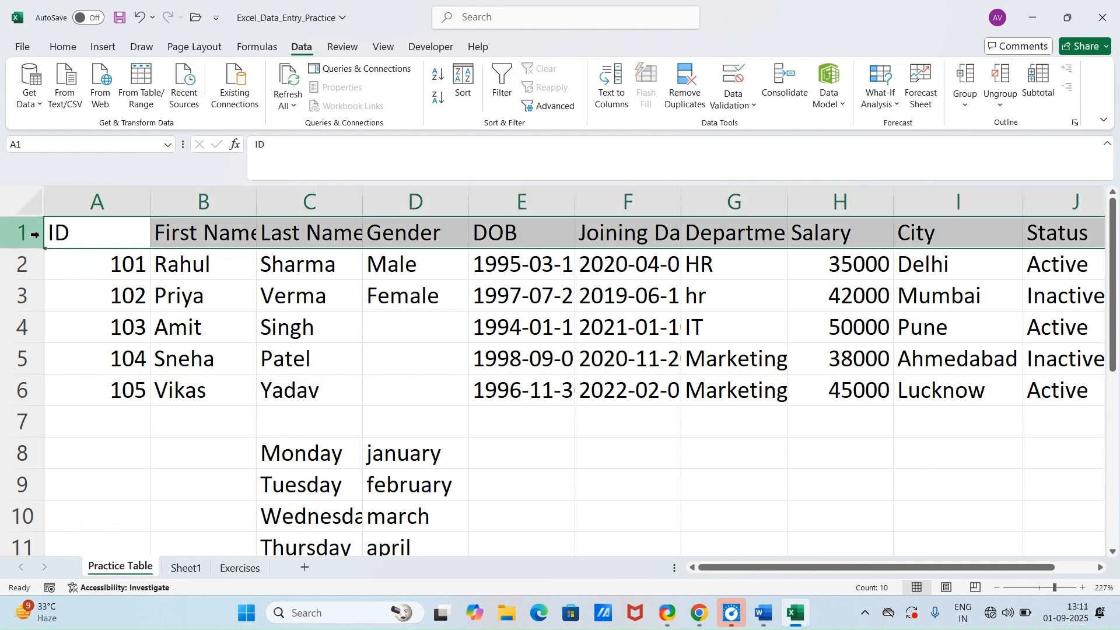
{"action": "left_click", "coordinate": [127, 259]}
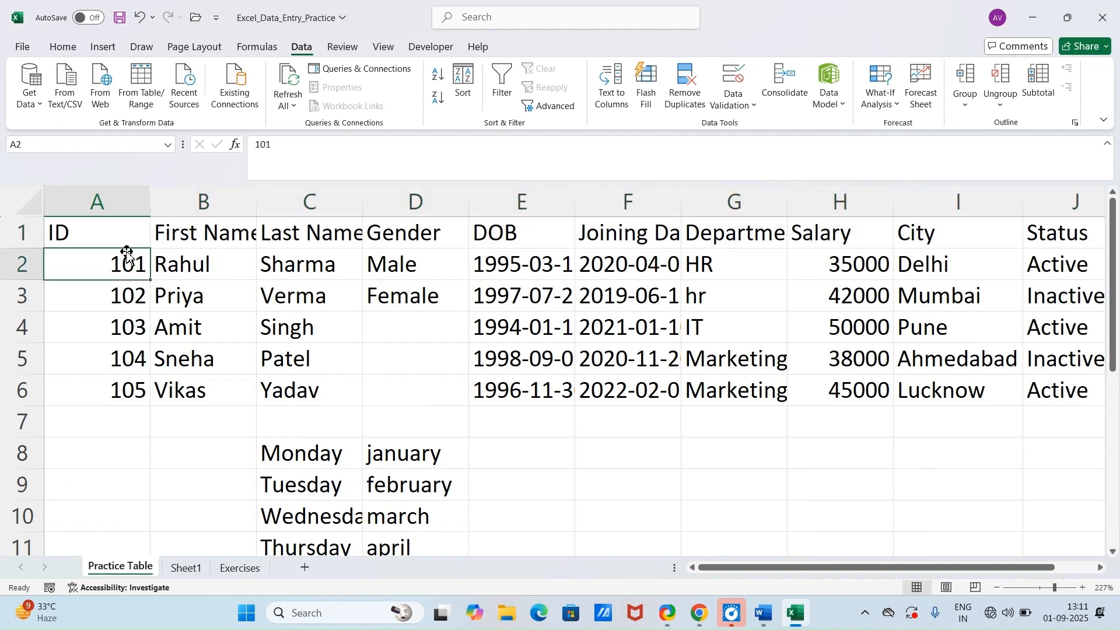
{"action": "left_click", "coordinate": [126, 196]}
{"action": "left_click", "coordinate": [225, 266]}
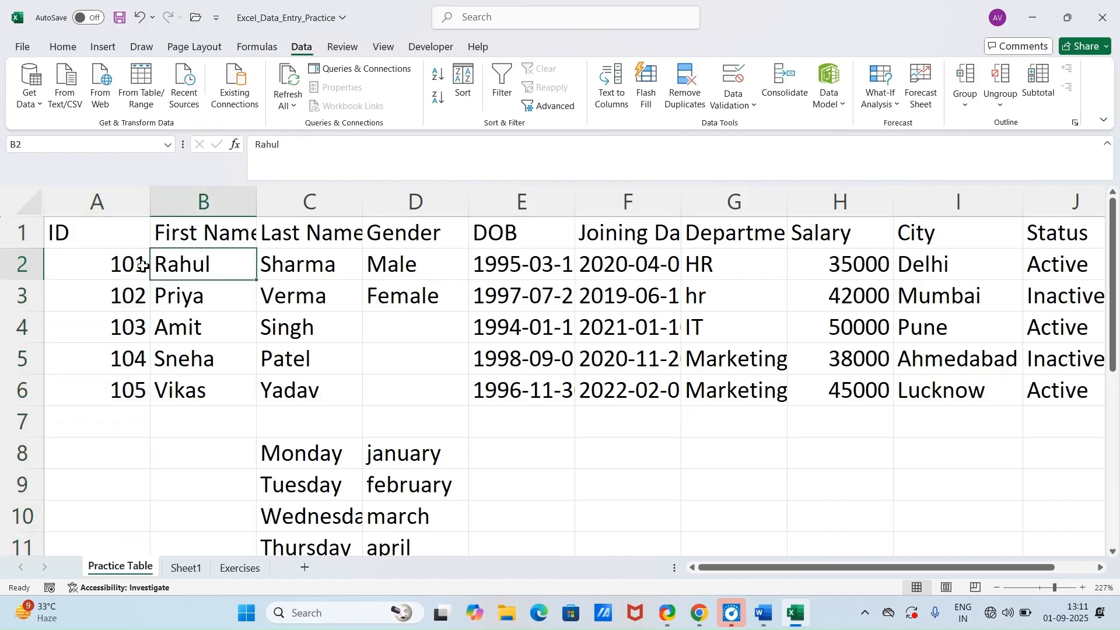
{"action": "left_click", "coordinate": [82, 272]}
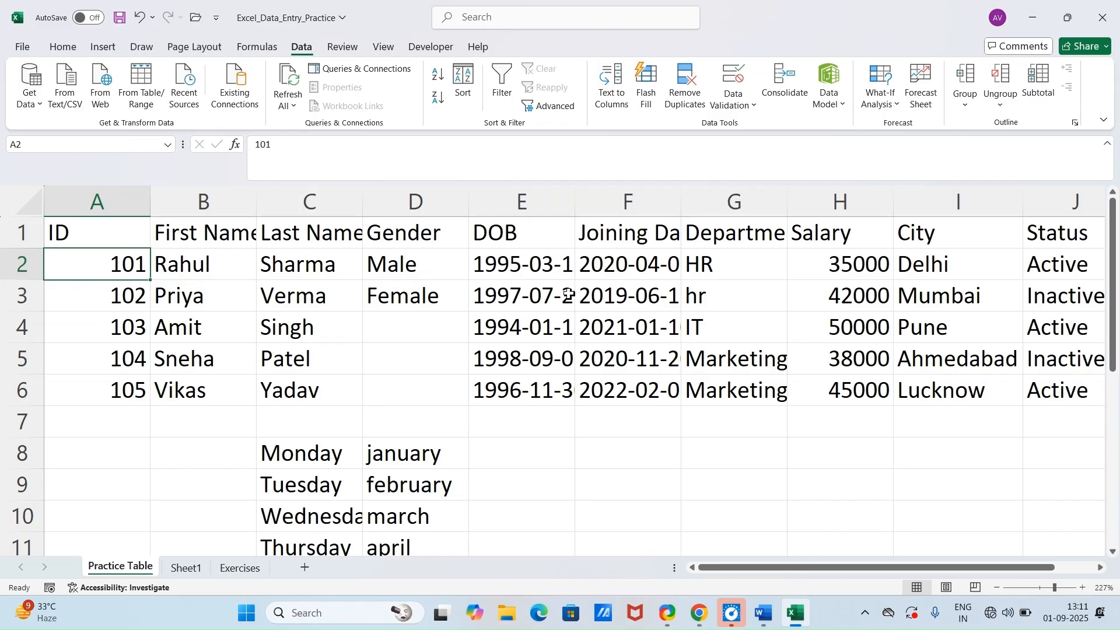
Step: Read the continuous range selection trick in Word and select the data range A2:J6 in Excel
{"action": "left_click", "coordinate": [795, 618]}
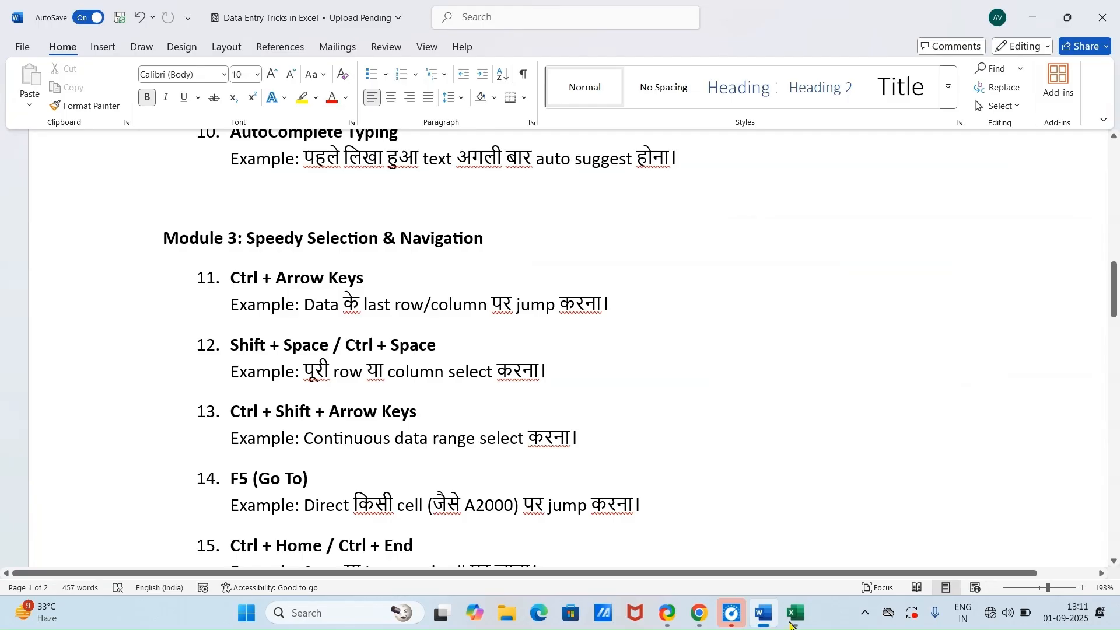
{"action": "scroll", "coordinate": [286, 319], "scroll_direction": "down", "scroll_amount": 3}
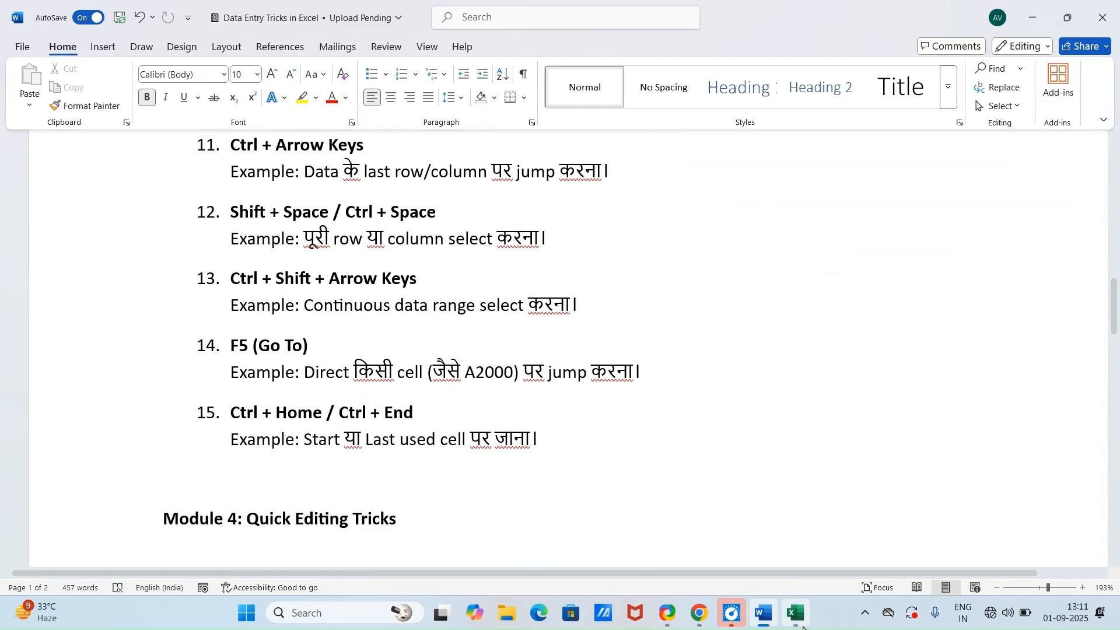
{"action": "key", "text": "alt+Tab"}
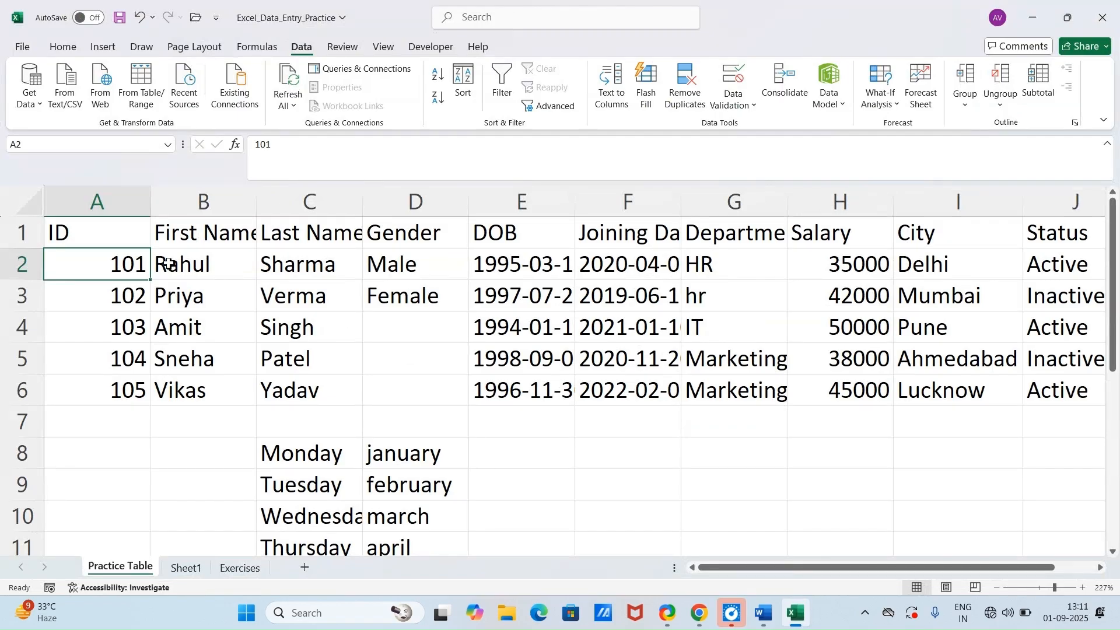
{"action": "key", "text": "ctrl+shift+Right"}
{"action": "key", "text": "ctrl+shift+Down"}
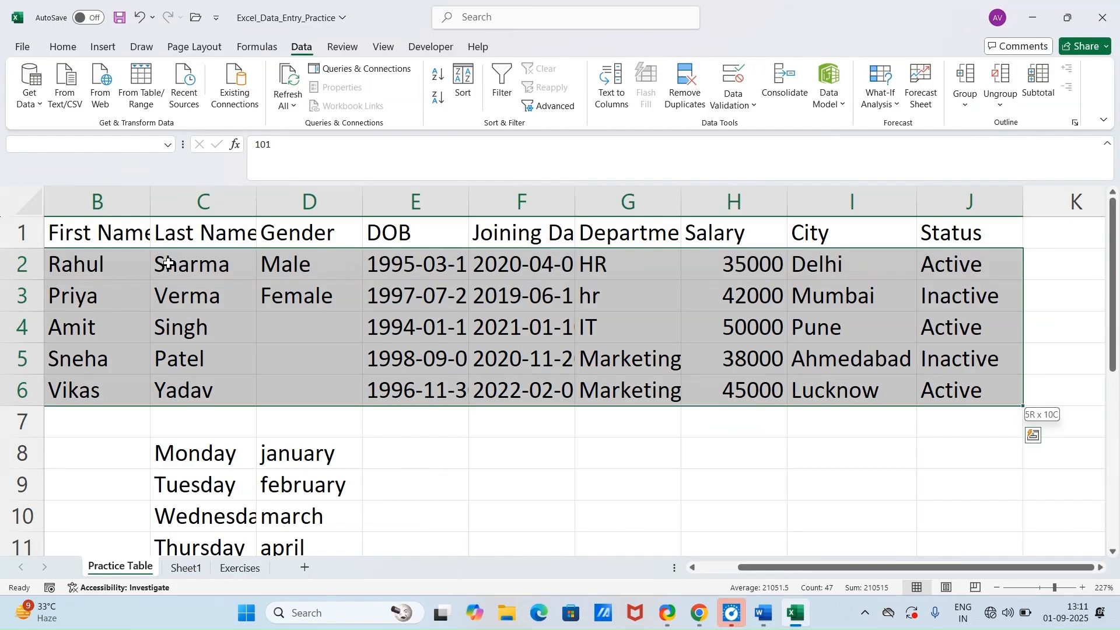
Step: Select the continuous data range from C2 to J6
{"action": "left_click", "coordinate": [169, 263]}
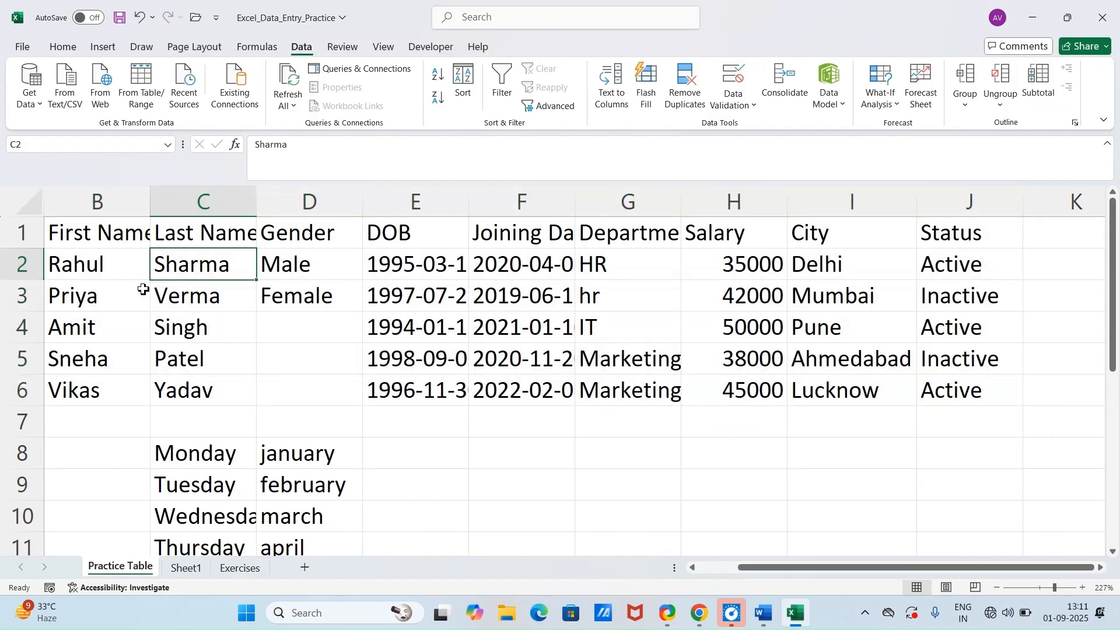
{"action": "key", "text": "ctrl+shift+Right"}
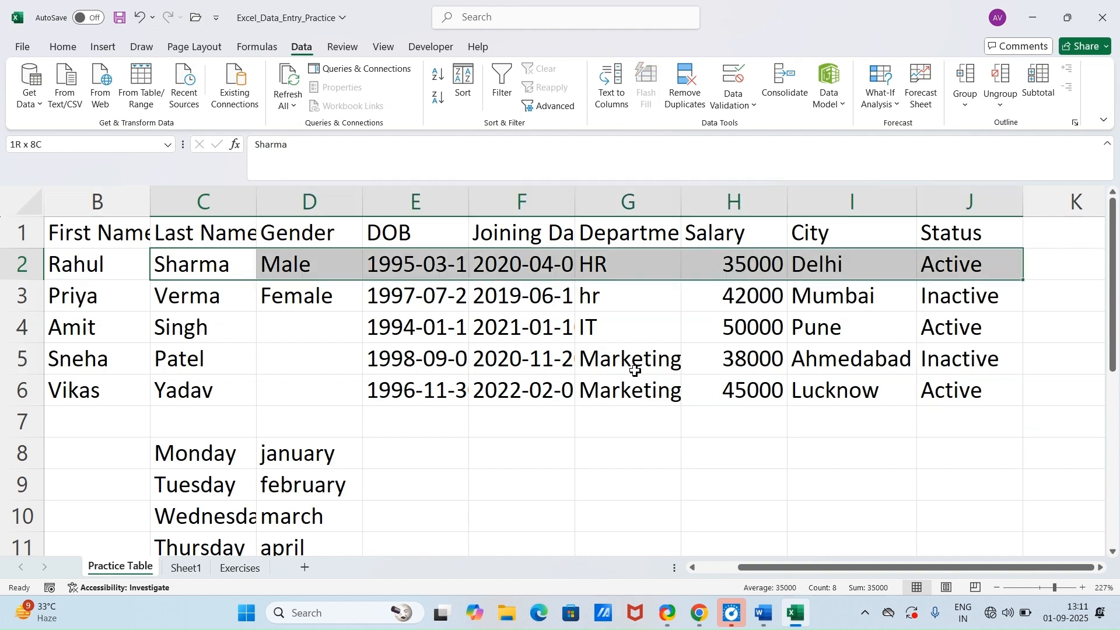
{"action": "key", "text": "ctrl+shift+Down"}
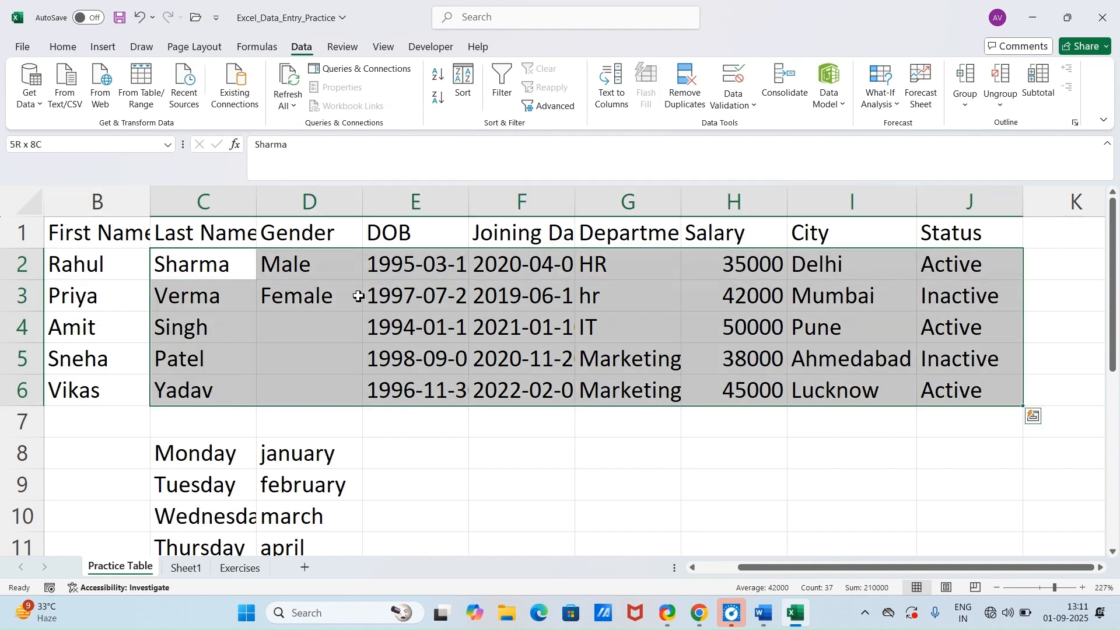
Step: Select the entire Gender column, the entire row 3, and the Gender column again
{"action": "left_click", "coordinate": [316, 206]}
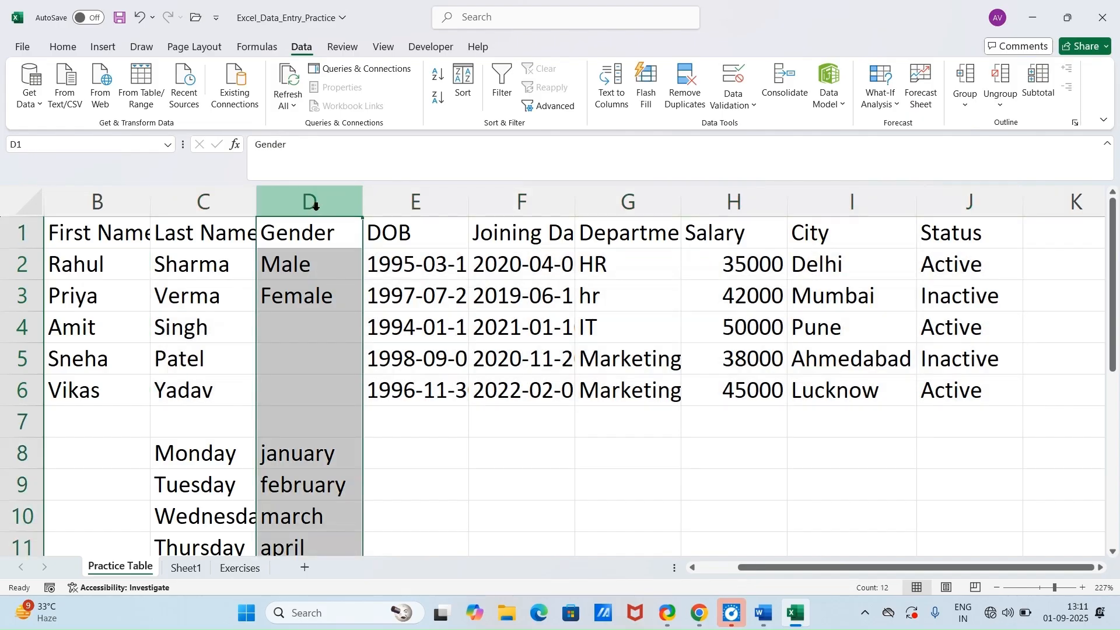
{"action": "left_click", "coordinate": [22, 295]}
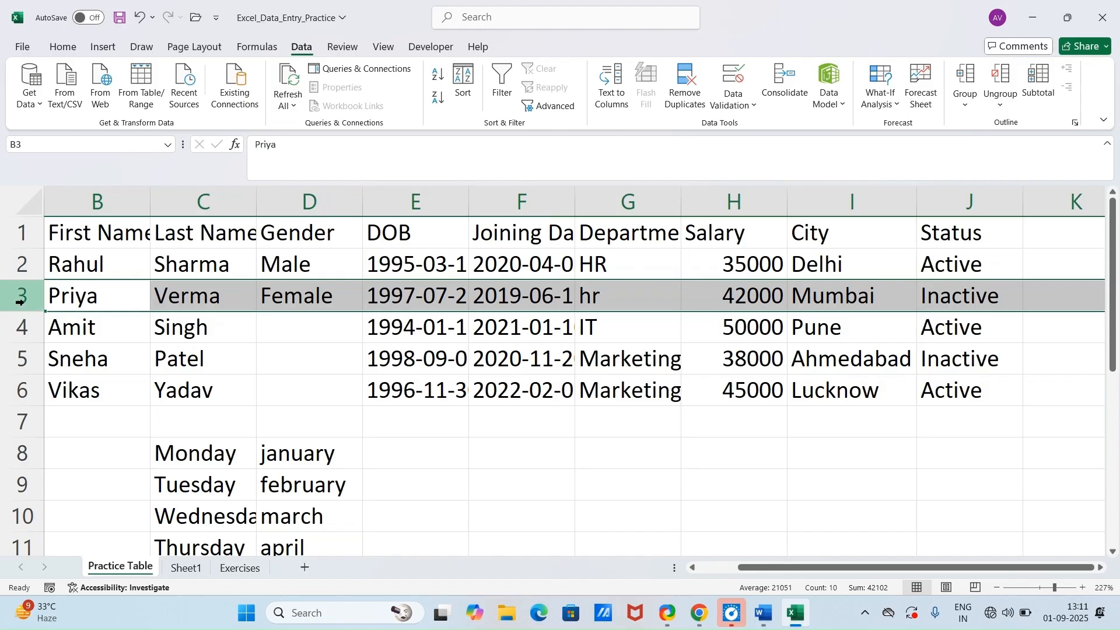
{"action": "left_click", "coordinate": [333, 204]}
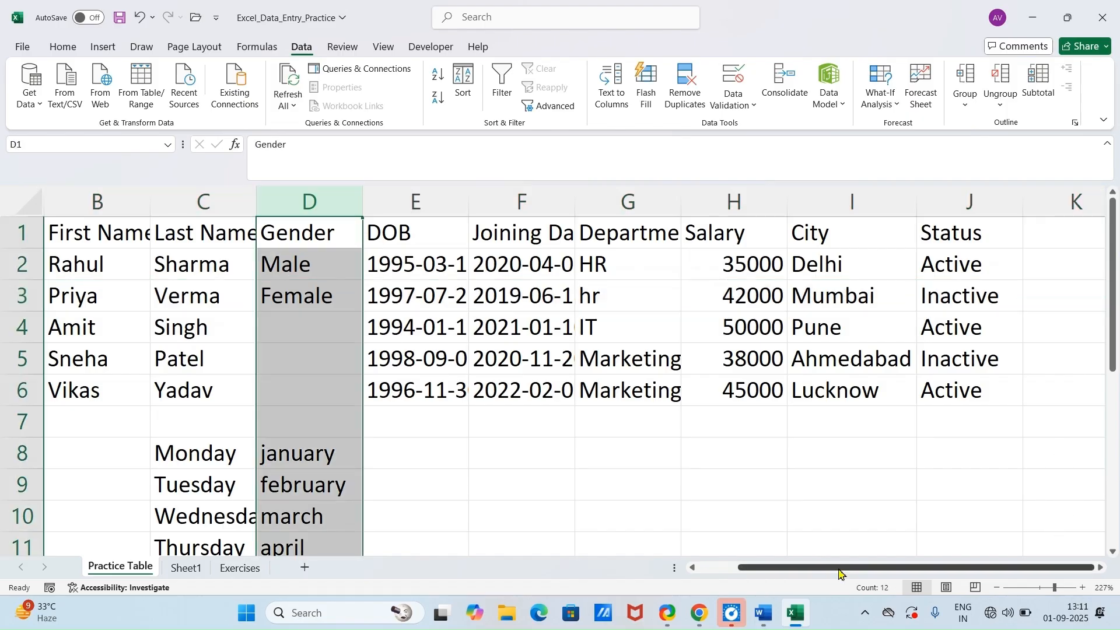
Step: Check the Go To trick in Word, then jump from cell A1 to J6 with Go To in Excel and set its status to Inactive
{"action": "left_click", "coordinate": [767, 614]}
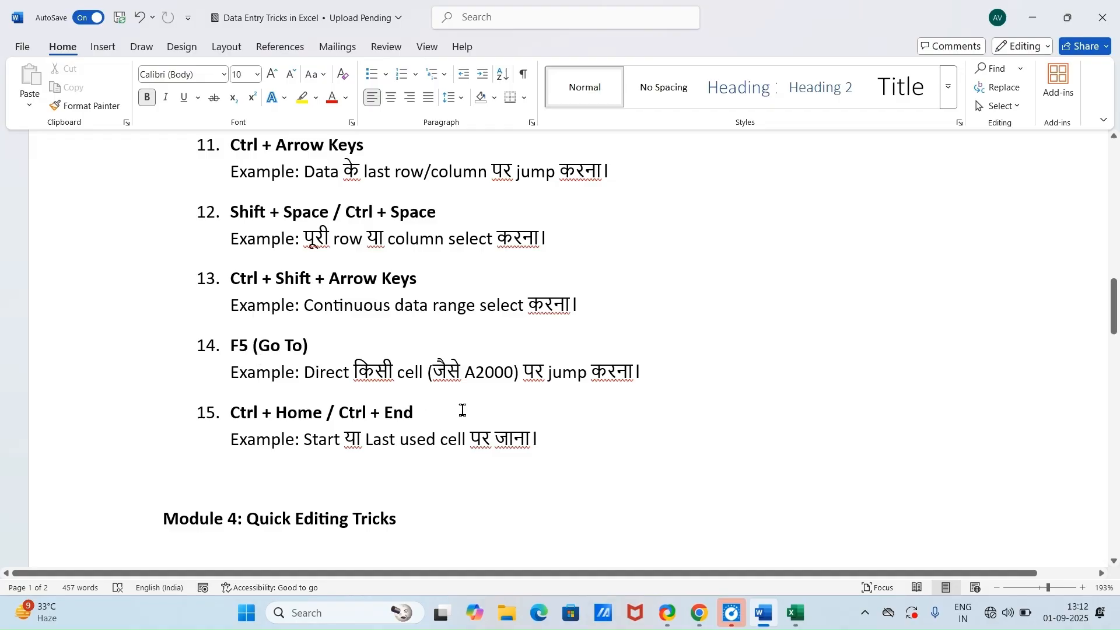
{"action": "left_click", "coordinate": [796, 613]}
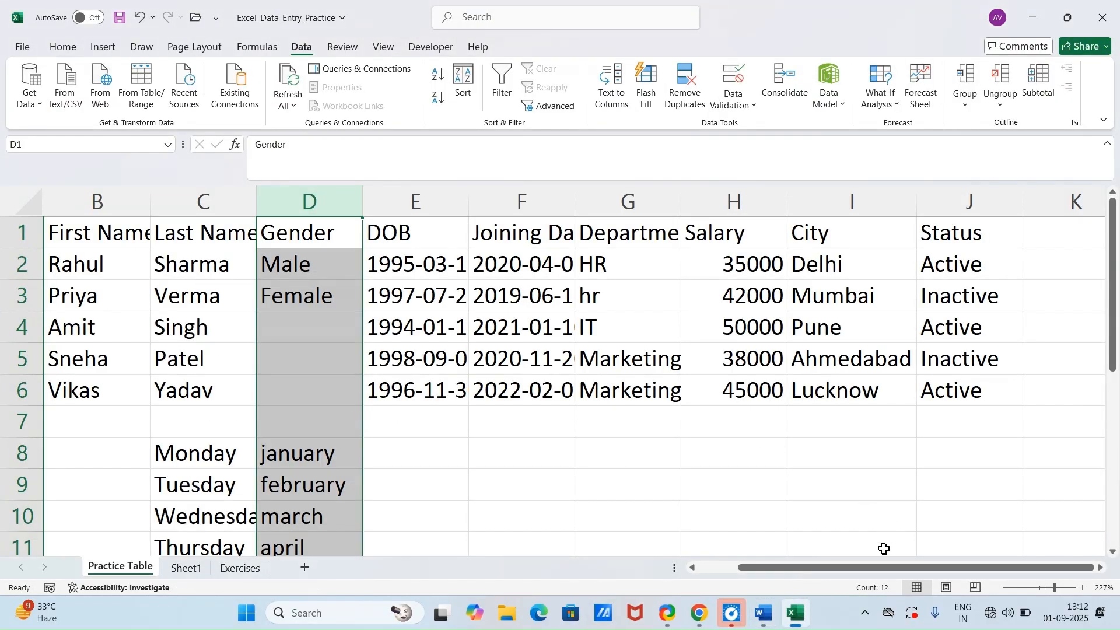
{"action": "scroll", "coordinate": [885, 548], "scroll_direction": "left", "scroll_amount": 2}
{"action": "left_click", "coordinate": [85, 234]}
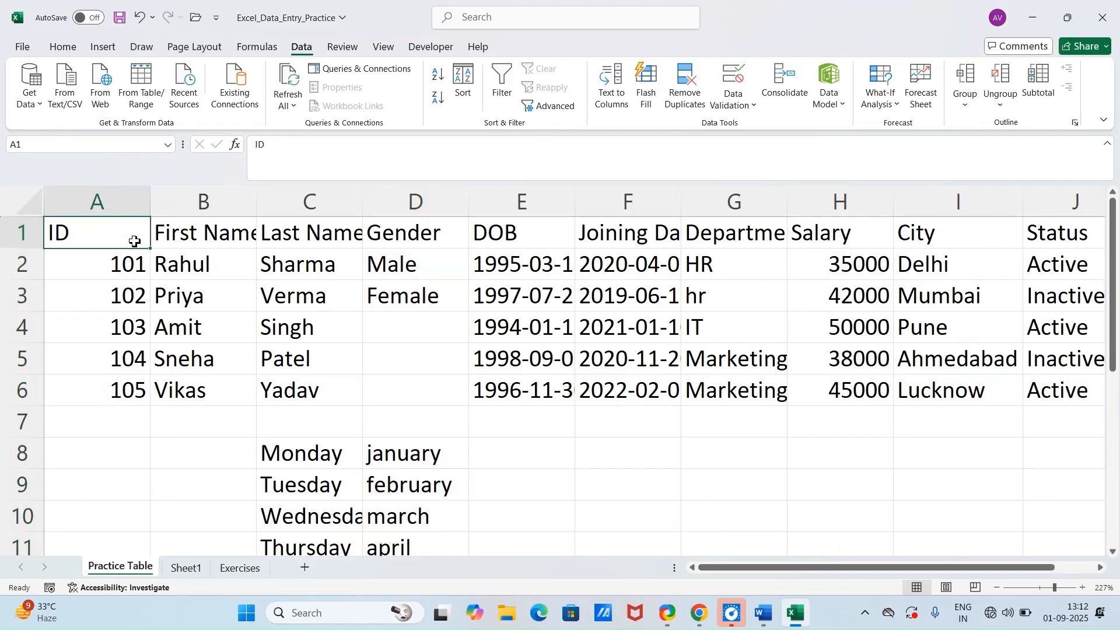
{"action": "key", "text": "ctrl+g"}
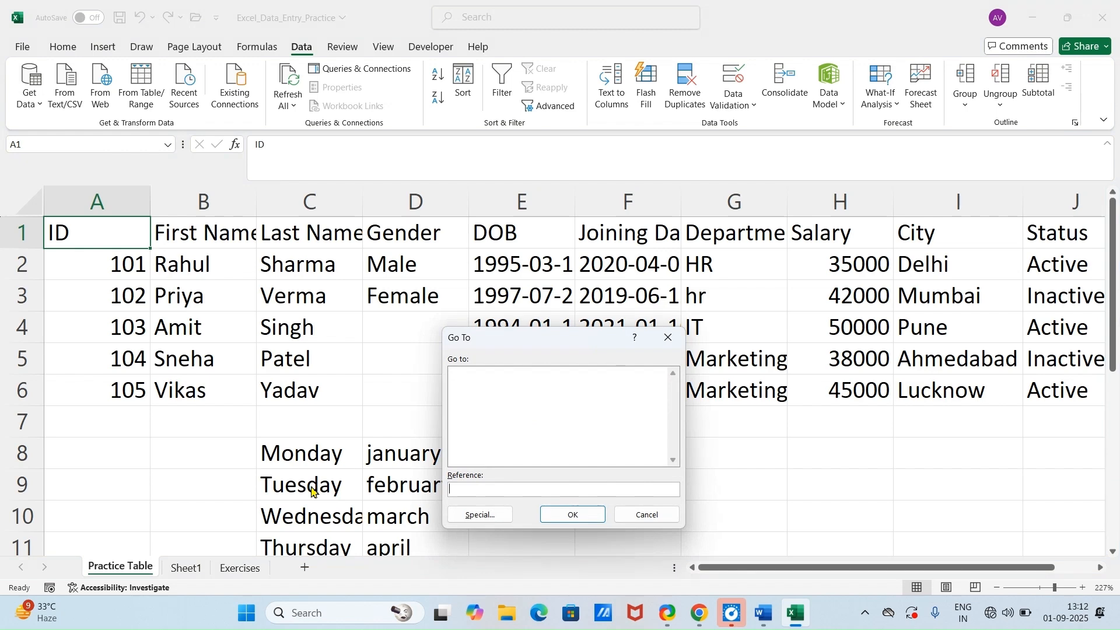
{"action": "type", "text": "j6"}
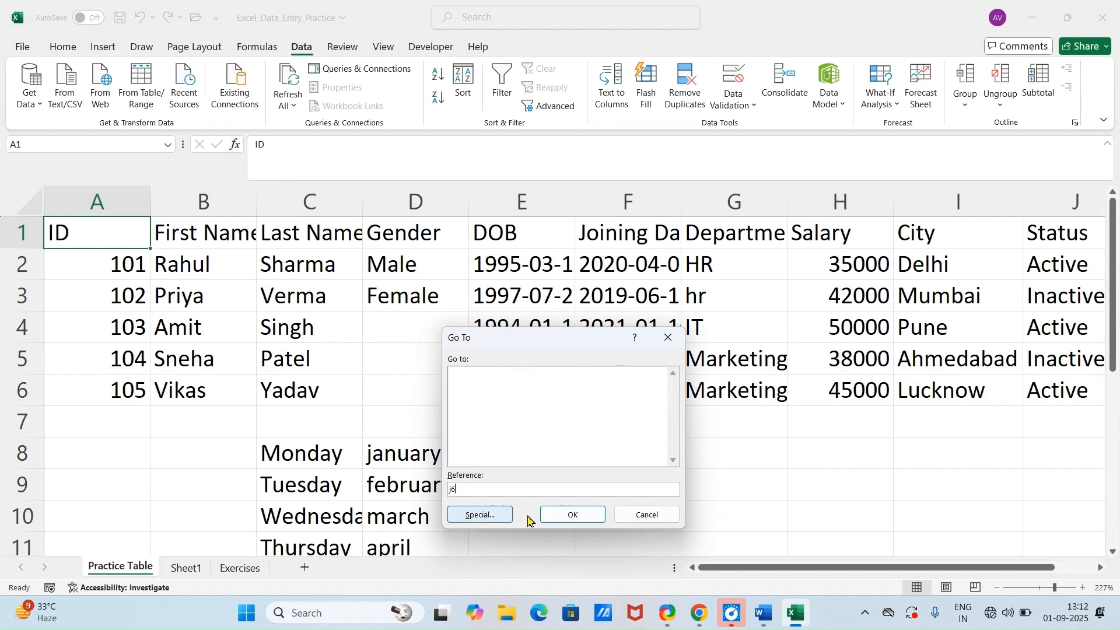
{"action": "left_click", "coordinate": [572, 514]}
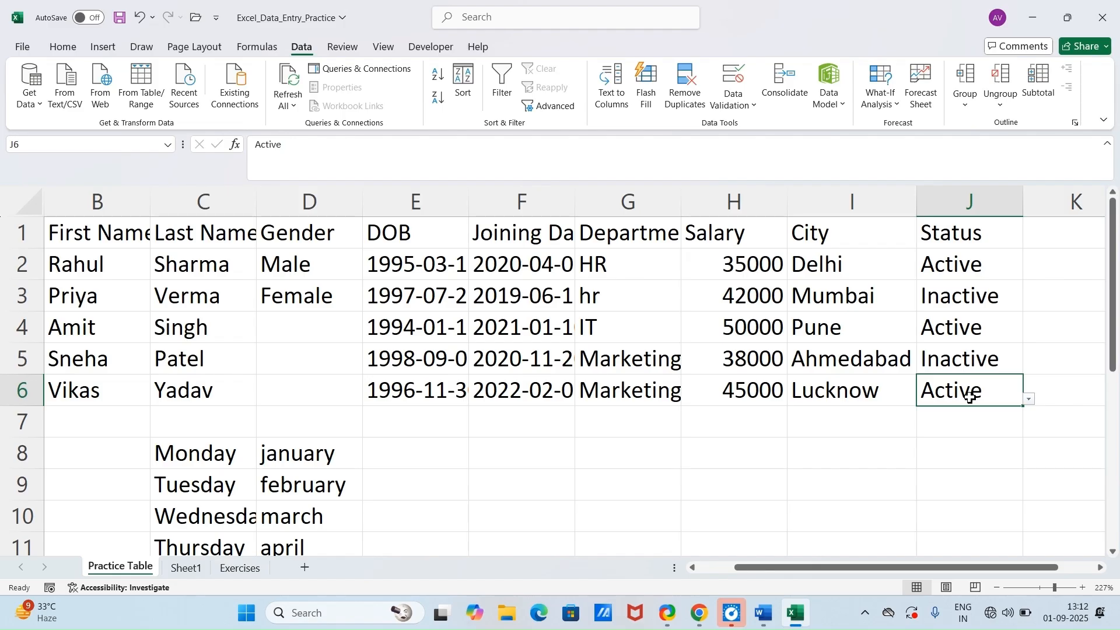
{"action": "left_click", "coordinate": [1029, 399]}
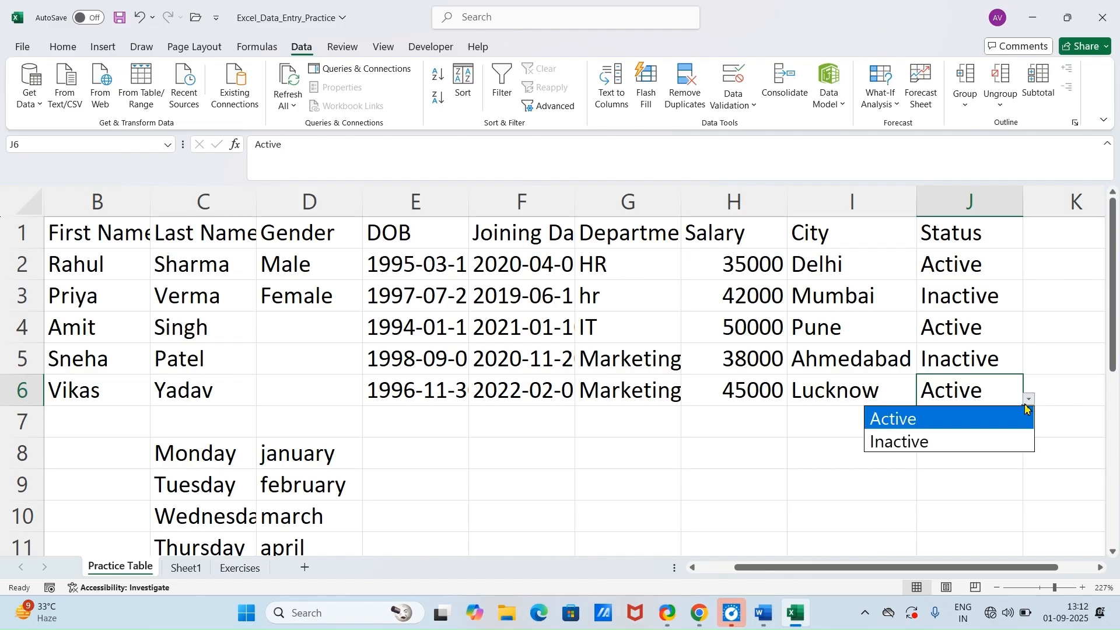
{"action": "left_click", "coordinate": [962, 439]}
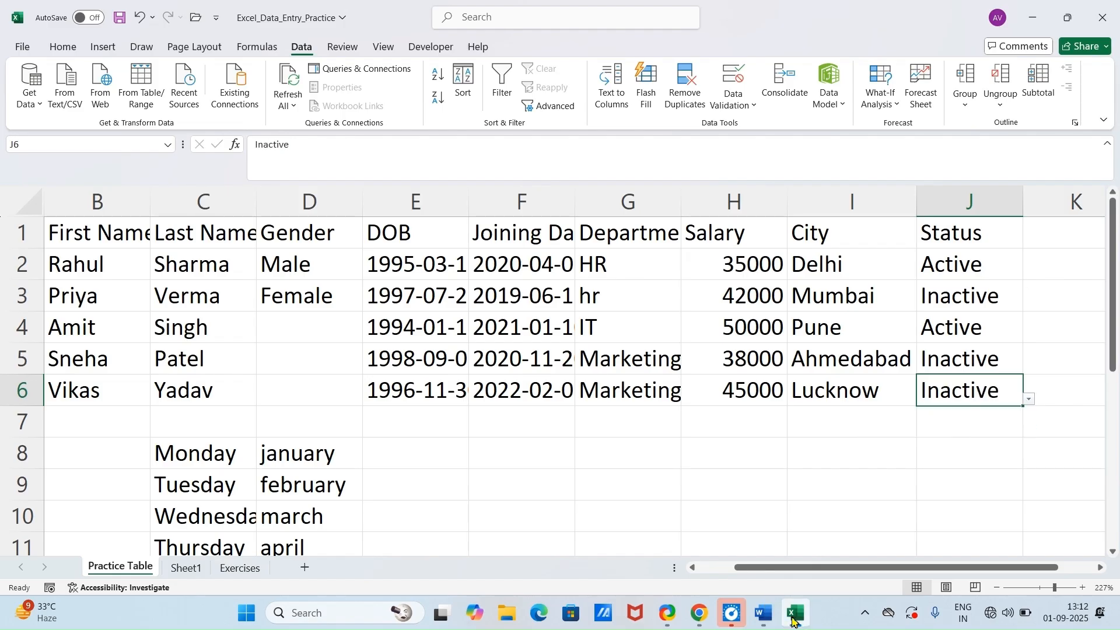
Step: Read the start and last used cell trick in Word, then jump to the first and the last used cell of the Practice Table sheet in Excel
{"action": "left_click", "coordinate": [762, 614]}
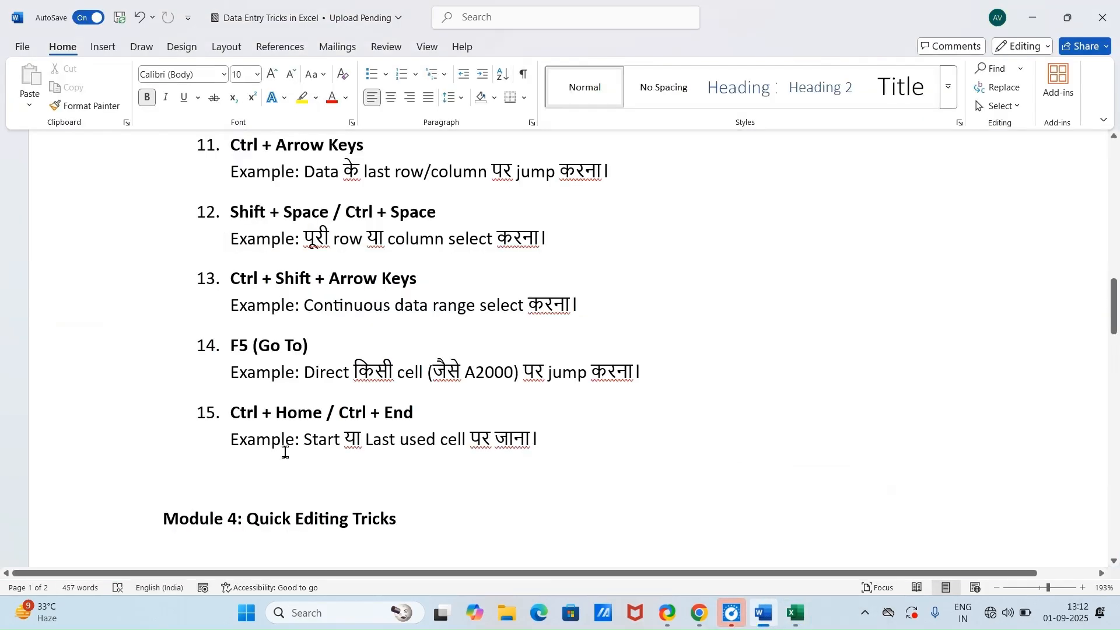
{"action": "scroll", "coordinate": [271, 426], "scroll_direction": "down", "scroll_amount": 1}
{"action": "scroll", "coordinate": [266, 410], "scroll_direction": "down", "scroll_amount": 1}
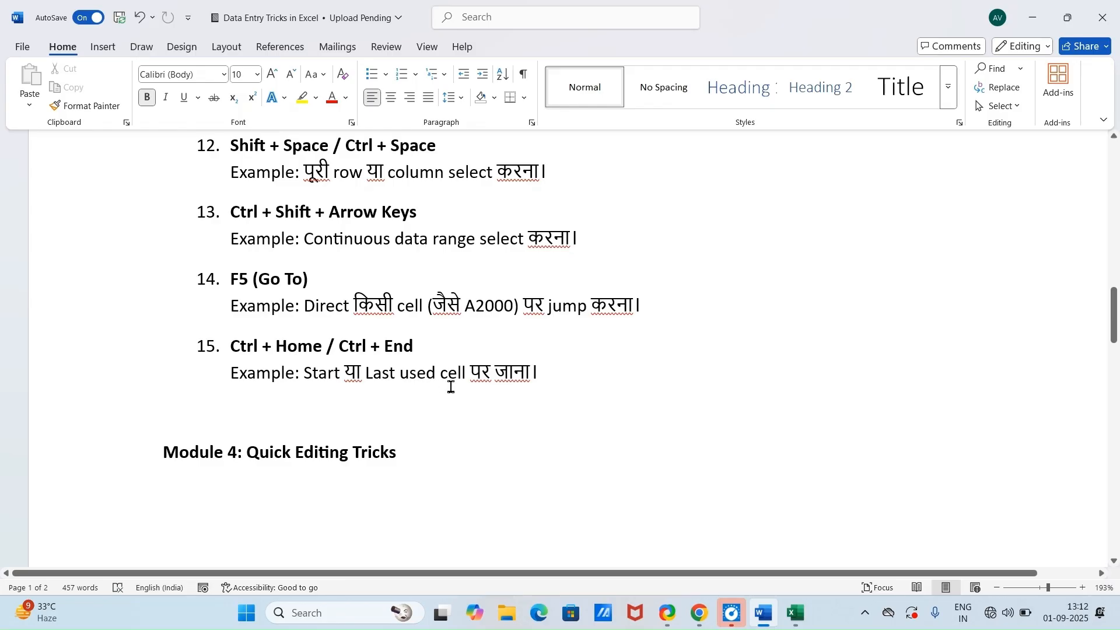
{"action": "left_click", "coordinate": [800, 620]}
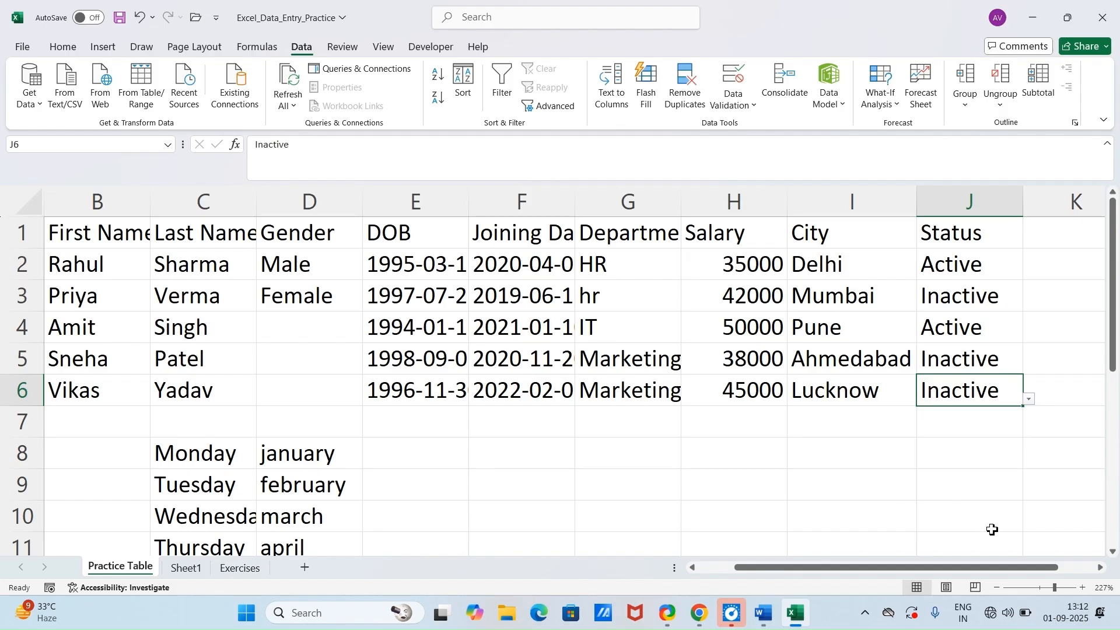
{"action": "key", "text": "ctrl+Home"}
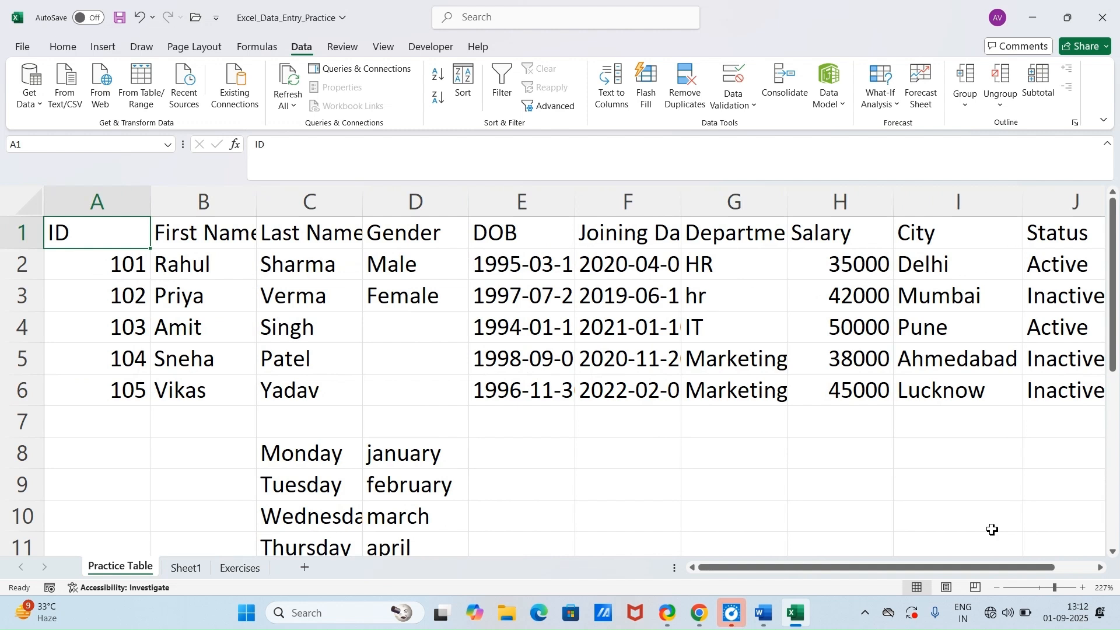
{"action": "key", "text": "ctrl+End"}
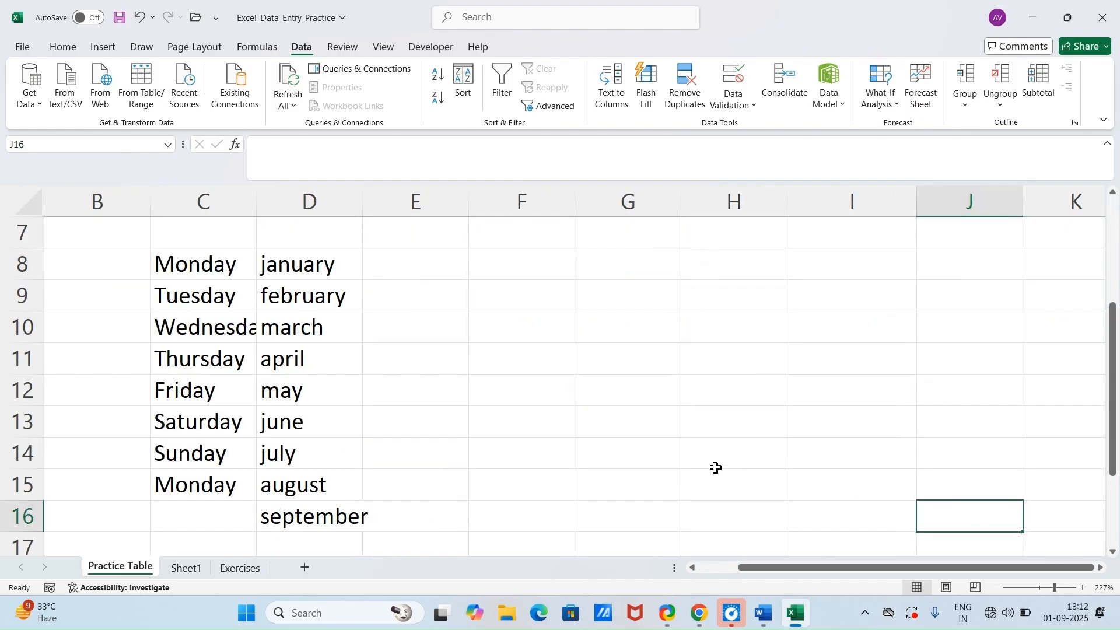
Step: On Sheet1, jump from cell A1 to the last used cell and back to the start
{"action": "left_click", "coordinate": [250, 569]}
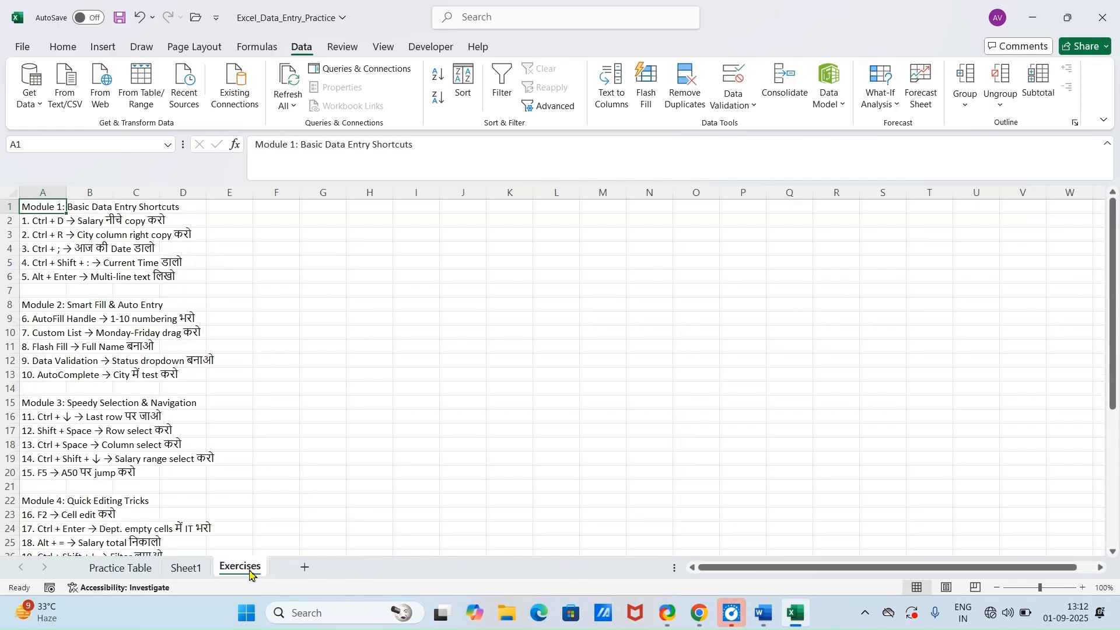
{"action": "left_click", "coordinate": [187, 569]}
{"action": "left_click", "coordinate": [163, 334]}
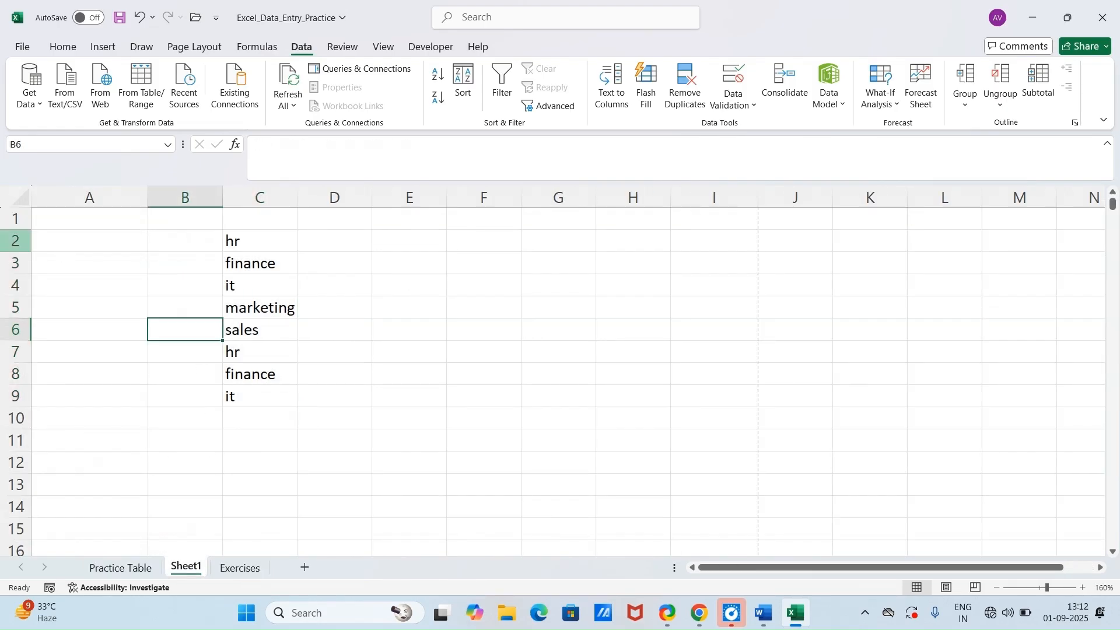
{"action": "left_click", "coordinate": [58, 221]}
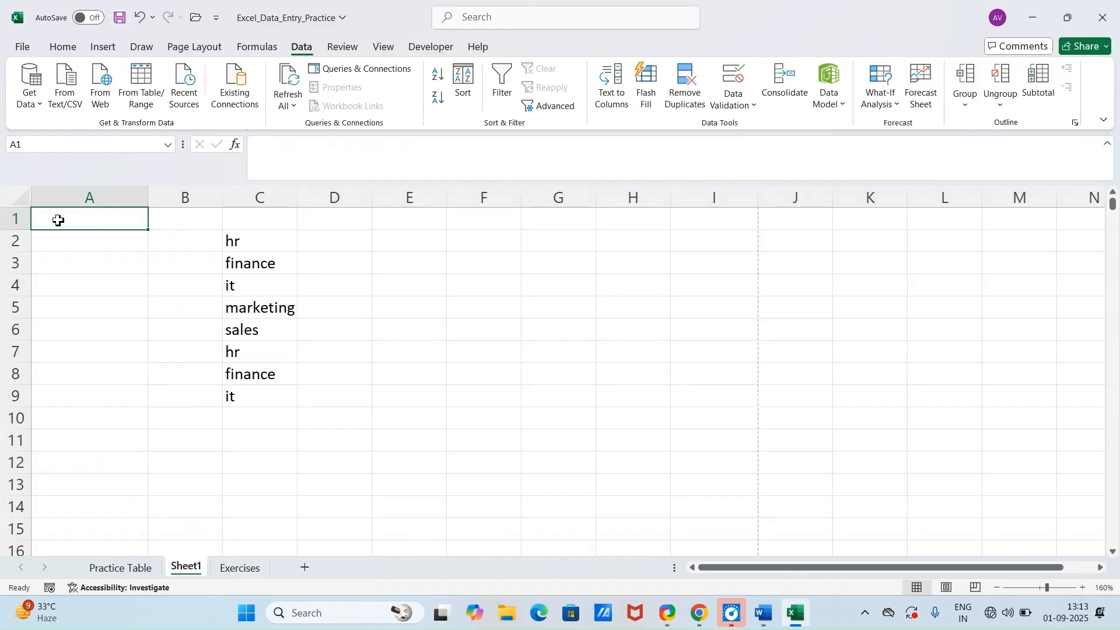
{"action": "key", "text": "ctrl+End"}
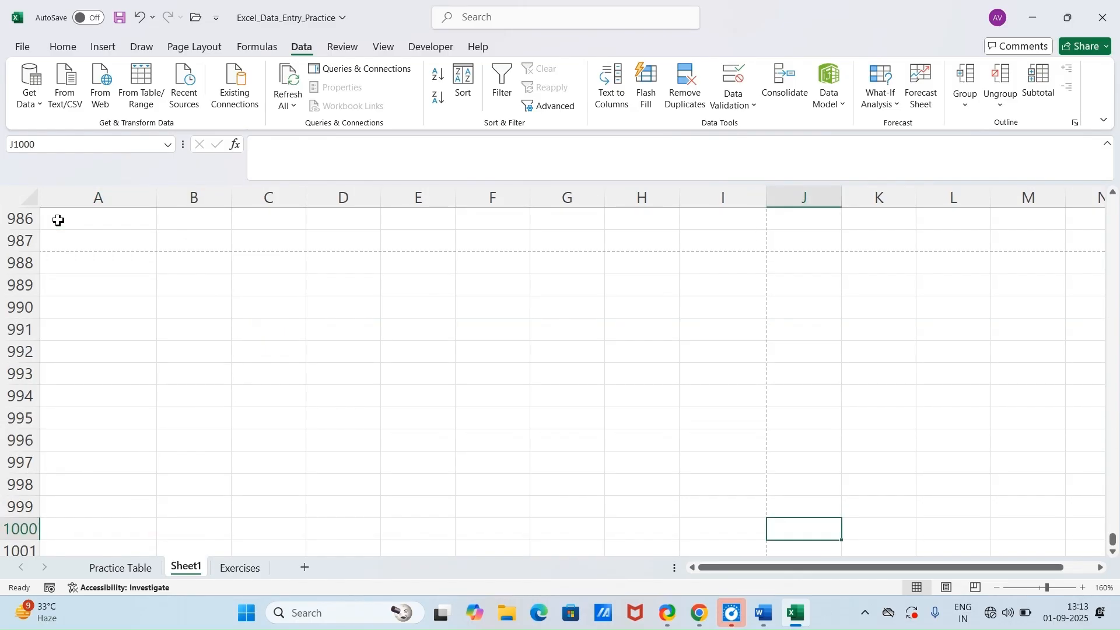
{"action": "key", "text": "ctrl+Home"}
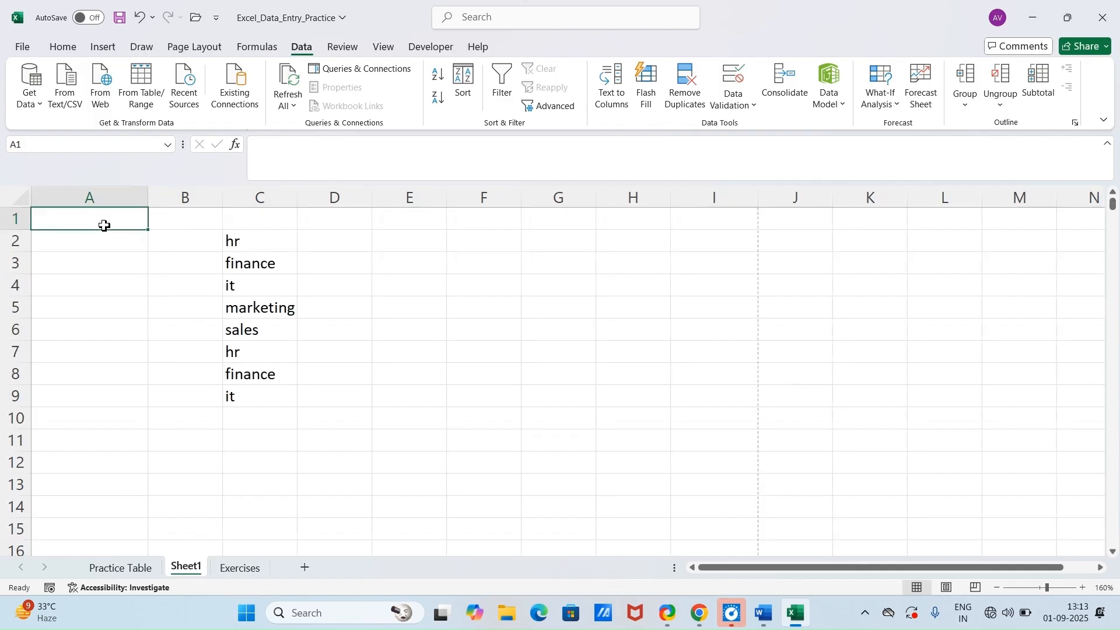
Step: Read Module 4's edit active cell trick in Word, then replace the last name in C4 of Practice Table with the one from C3 in lowercase
{"action": "left_click", "coordinate": [765, 614]}
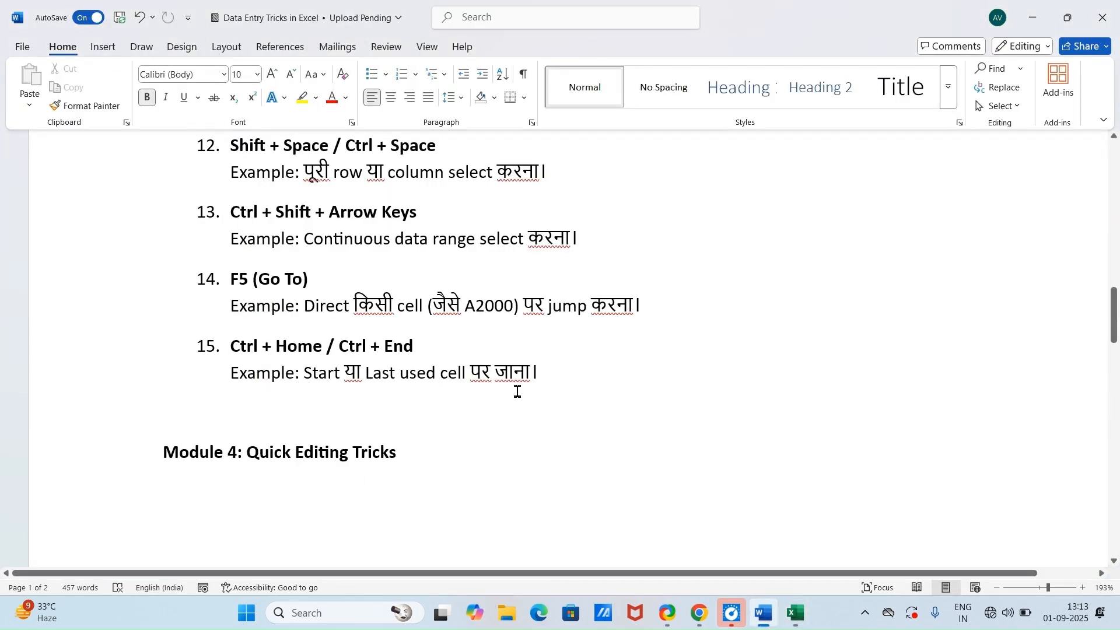
{"action": "scroll", "coordinate": [359, 394], "scroll_direction": "down", "scroll_amount": 2}
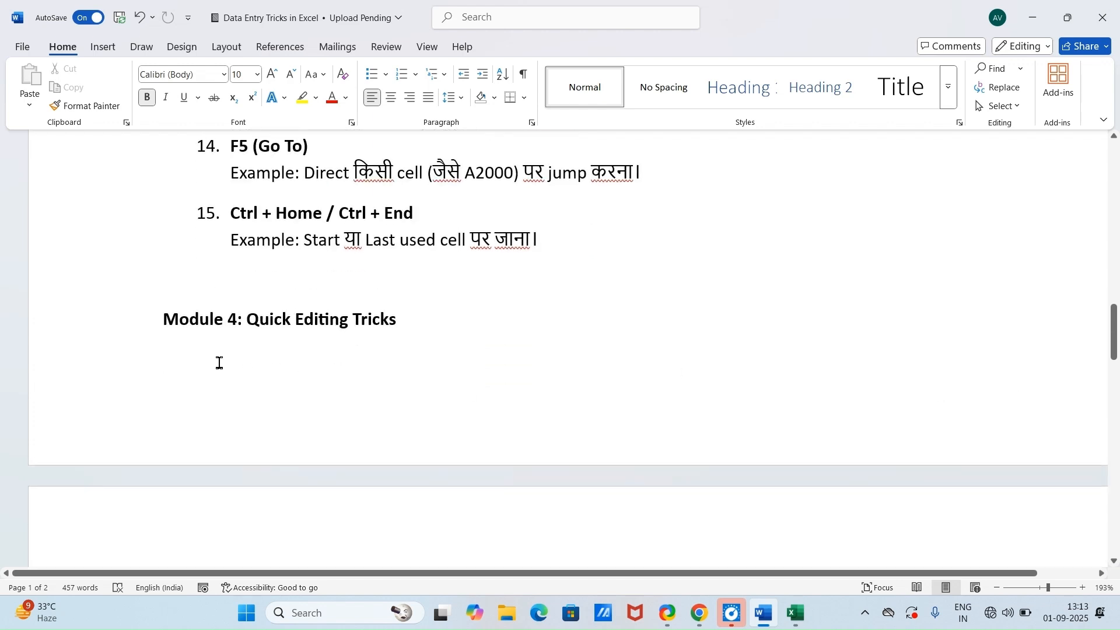
{"action": "scroll", "coordinate": [338, 357], "scroll_direction": "down", "scroll_amount": 2}
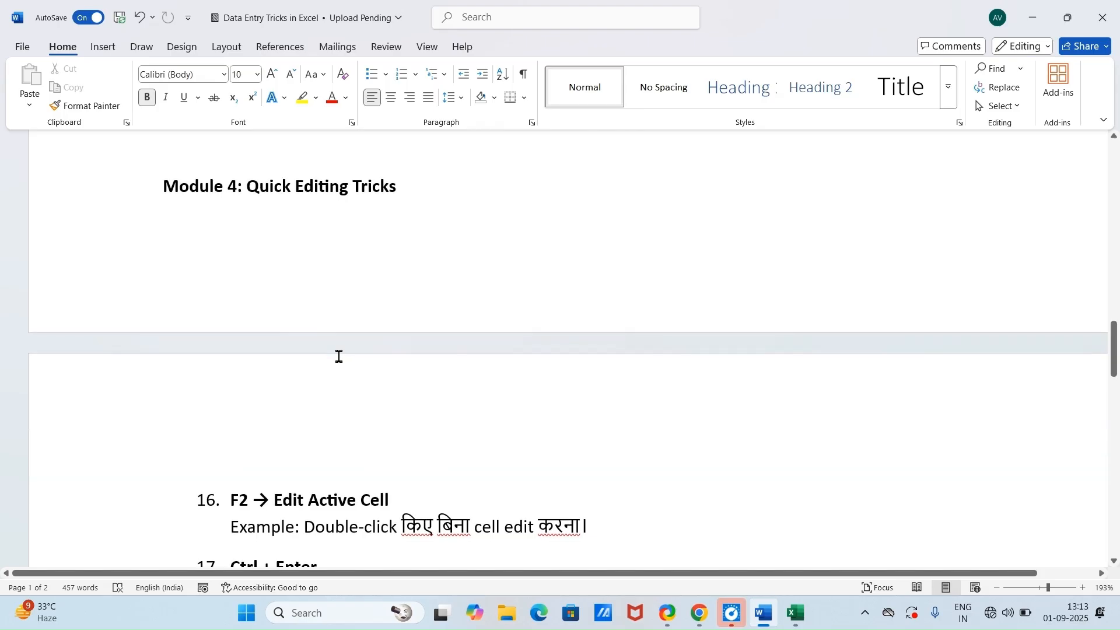
{"action": "scroll", "coordinate": [292, 385], "scroll_direction": "down", "scroll_amount": 1}
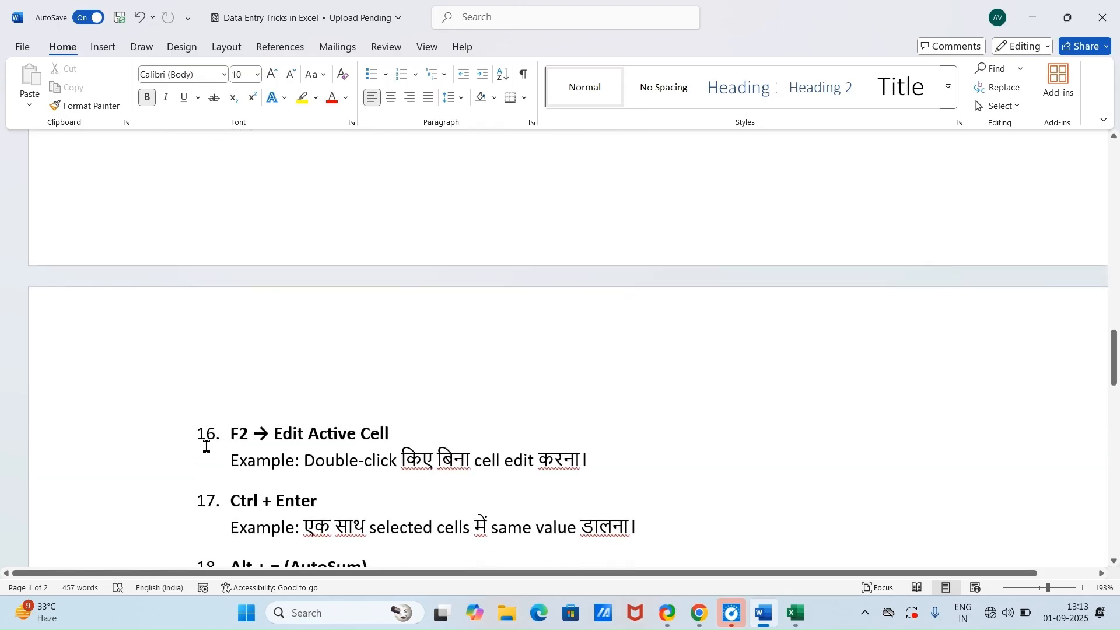
{"action": "scroll", "coordinate": [219, 459], "scroll_direction": "down", "scroll_amount": 1}
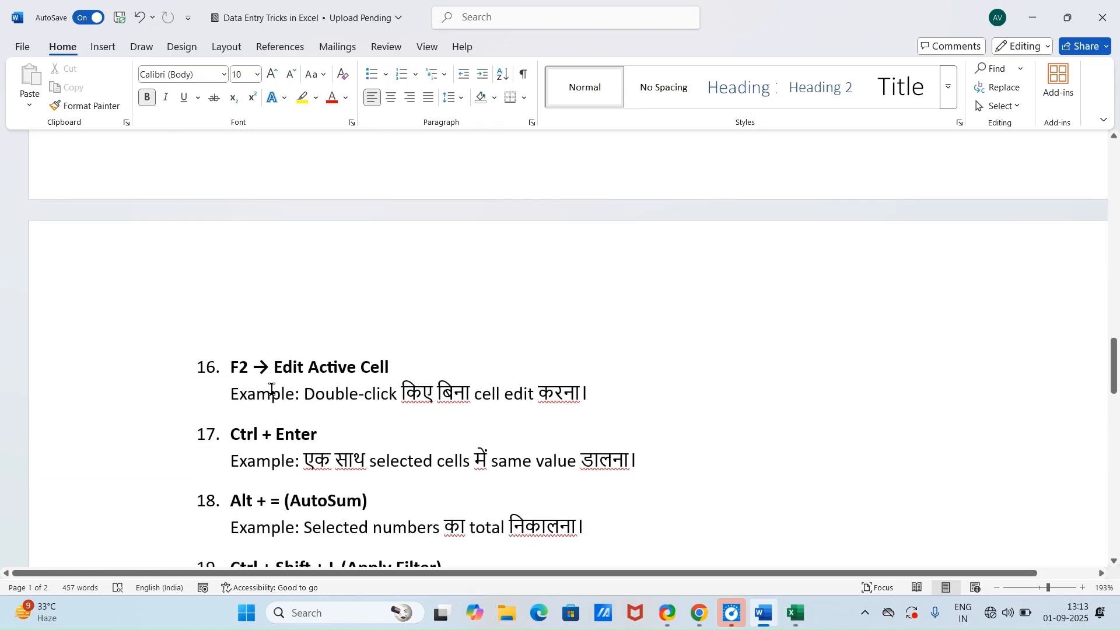
{"action": "left_click", "coordinate": [797, 613]}
{"action": "left_click", "coordinate": [166, 322]}
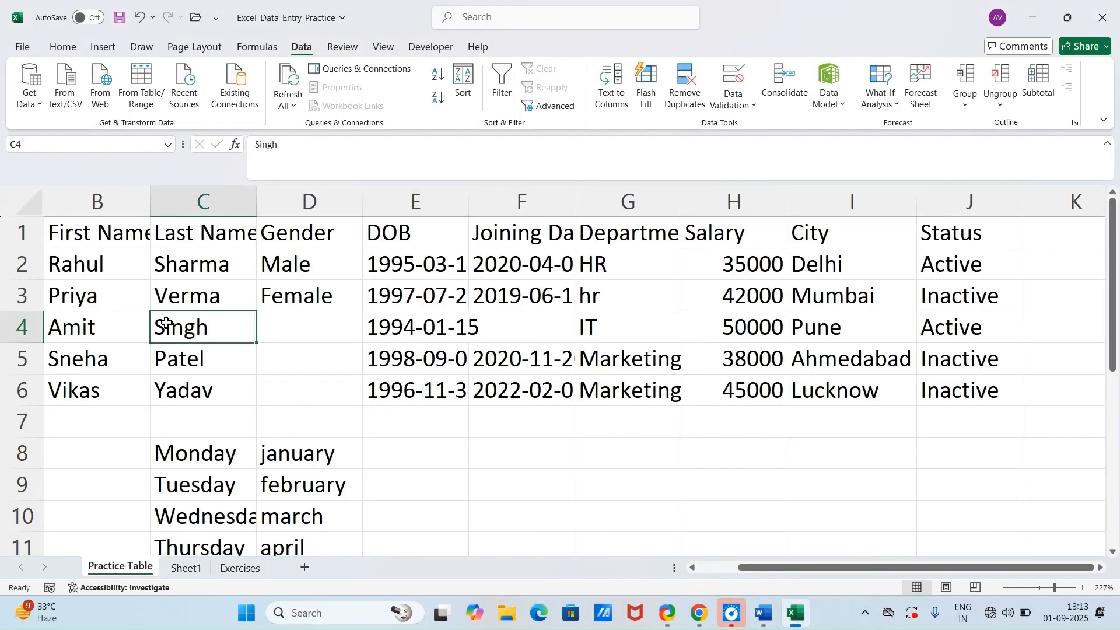
{"action": "key", "text": "F2"}
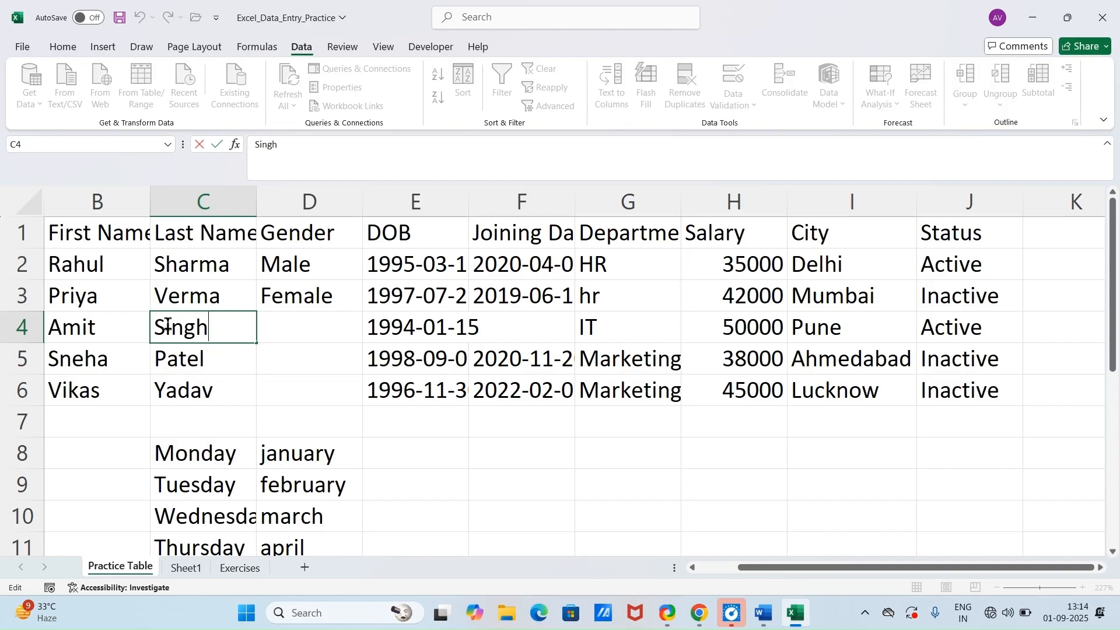
{"action": "type", "text": "v"}
{"action": "key", "text": "BackSpace"}
{"action": "key", "text": "BackSpace"}
{"action": "key", "text": "BackSpace"}
{"action": "key", "text": "BackSpace"}
{"action": "key", "text": "BackSpace"}
{"action": "key", "text": "BackSpace"}
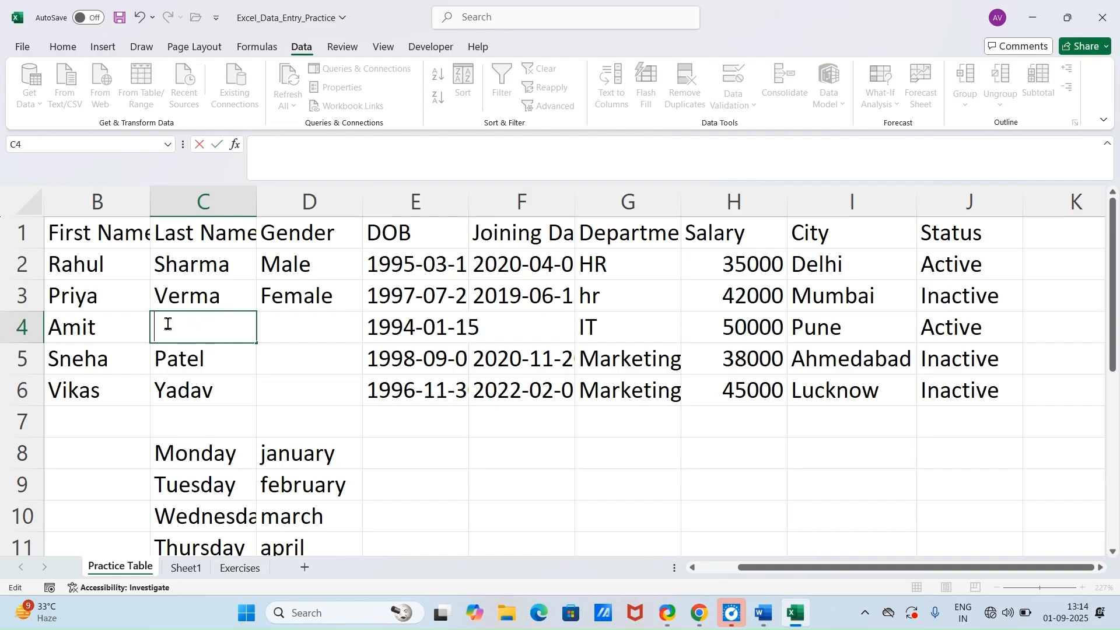
{"action": "type", "text": "verma"}
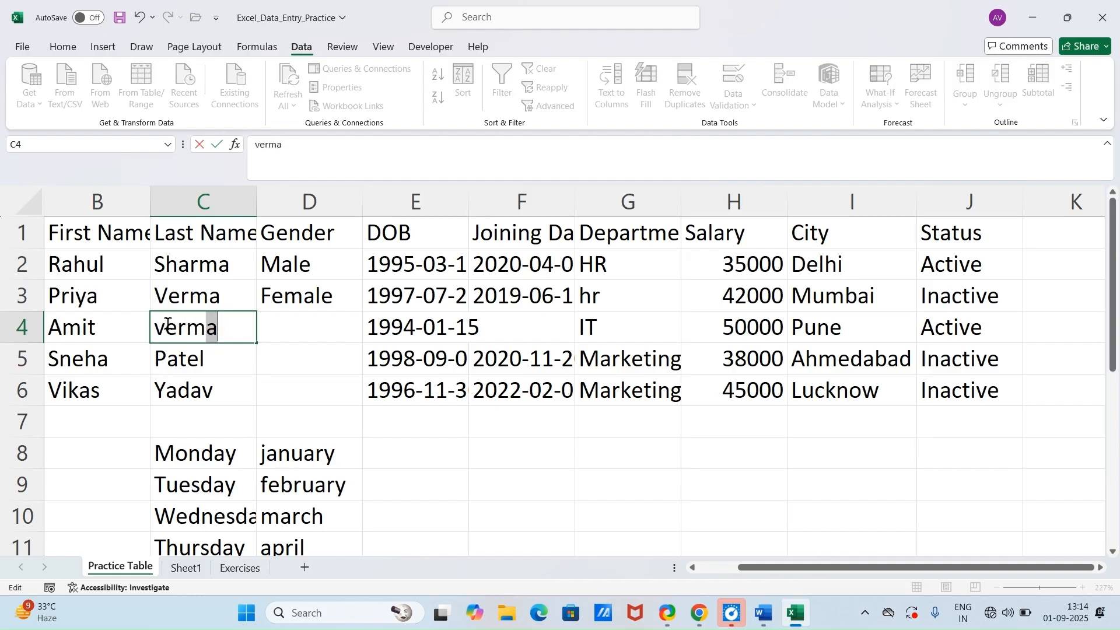
Step: Edit cell C6 in place, replacing its last name with the one from C5 in lowercase, and finish on cell E9
{"action": "left_click", "coordinate": [198, 390]}
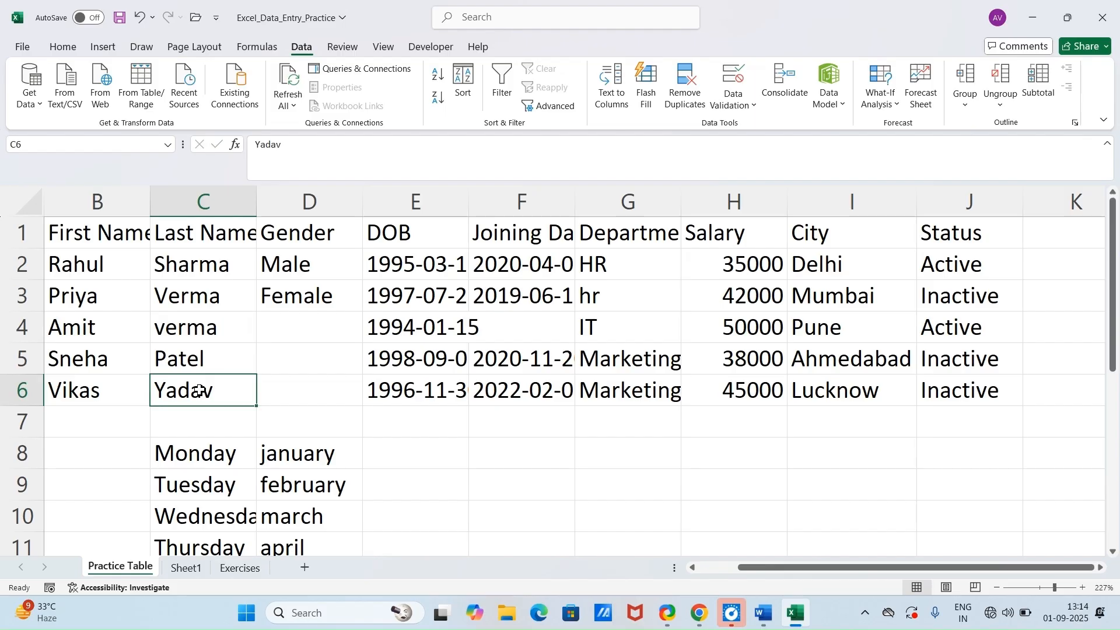
{"action": "key", "text": "F2"}
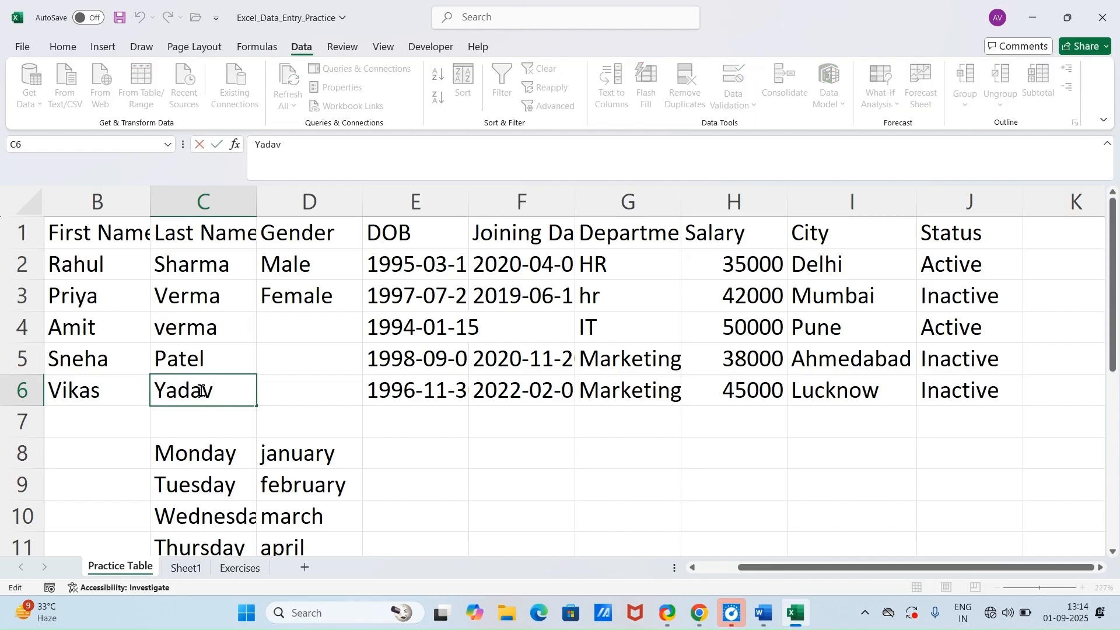
{"action": "key", "text": "BackSpace"}
{"action": "key", "text": "BackSpace"}
{"action": "key", "text": "BackSpace"}
{"action": "key", "text": "BackSpace"}
{"action": "key", "text": "BackSpace"}
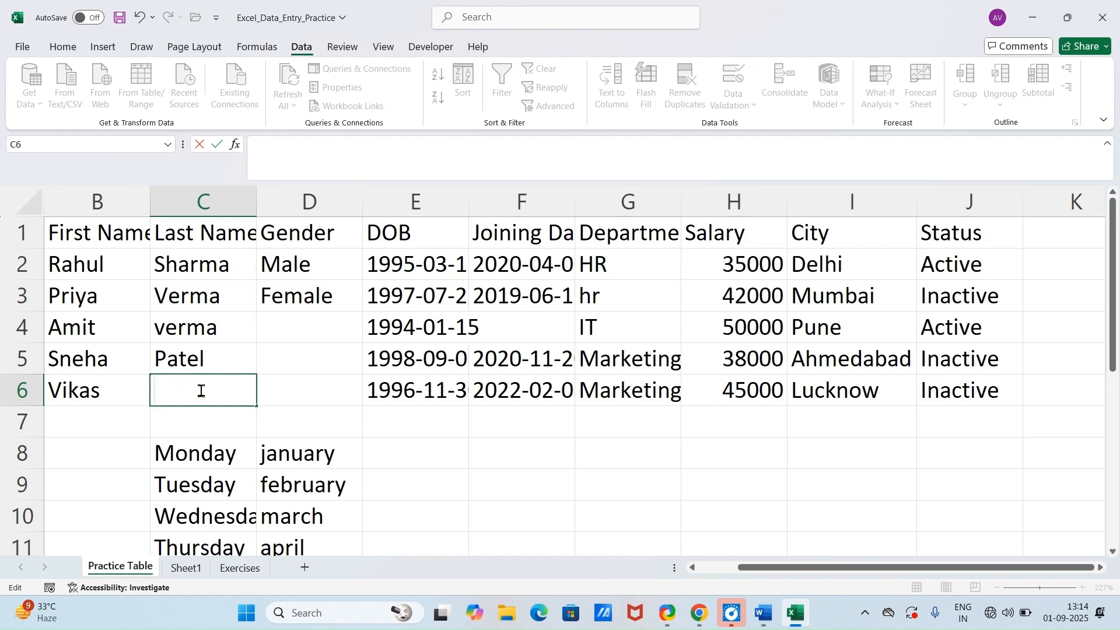
{"action": "type", "text": "patel"}
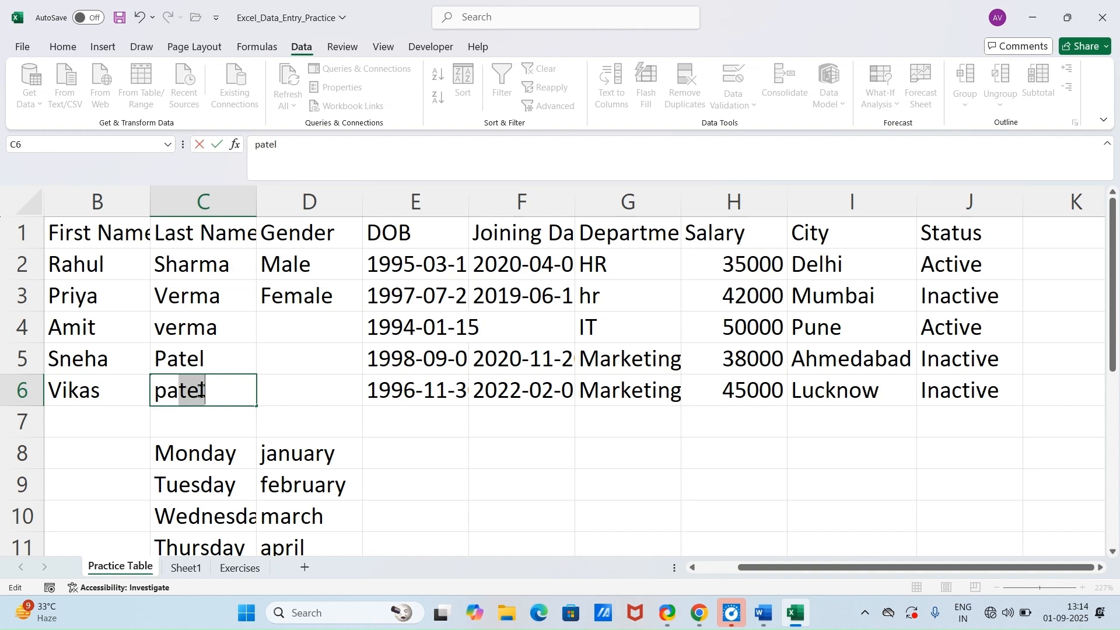
{"action": "left_click", "coordinate": [426, 485]}
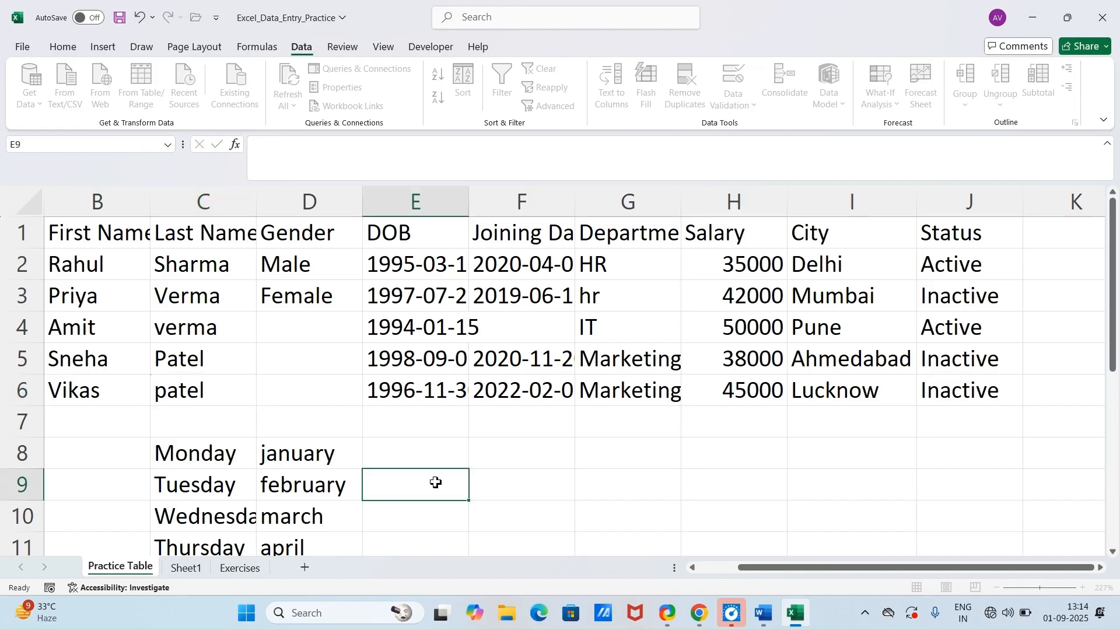
Step: Read Module 4's trick on entering one value in several selected cells in Word, then clear last names C2:C6 of Practice Table in Excel
{"action": "left_click", "coordinate": [792, 616]}
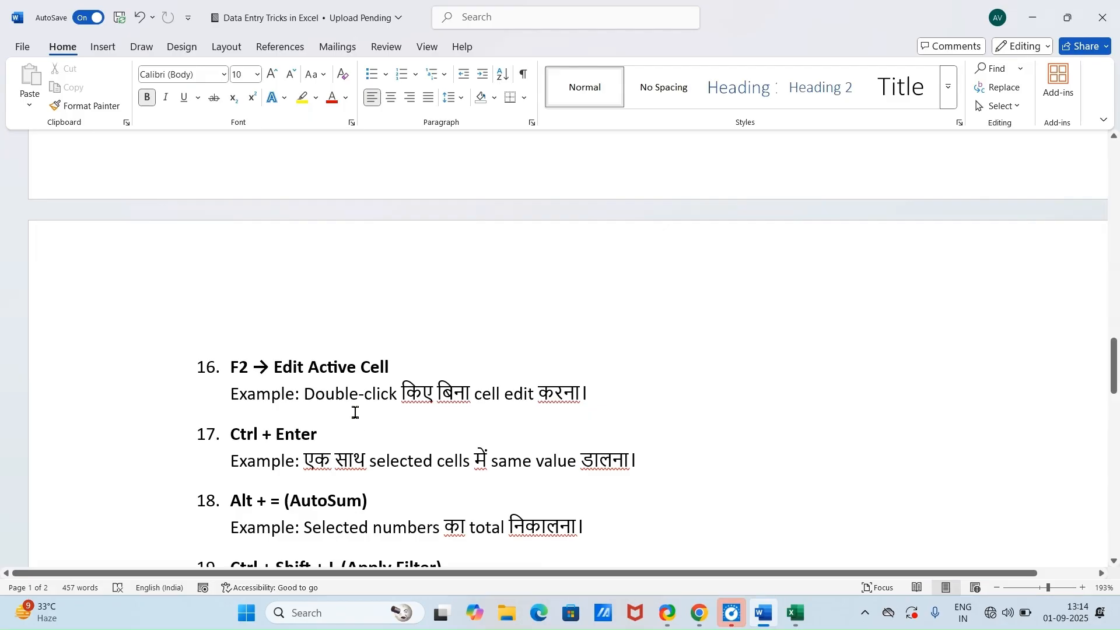
{"action": "scroll", "coordinate": [355, 413], "scroll_direction": "down", "scroll_amount": 1}
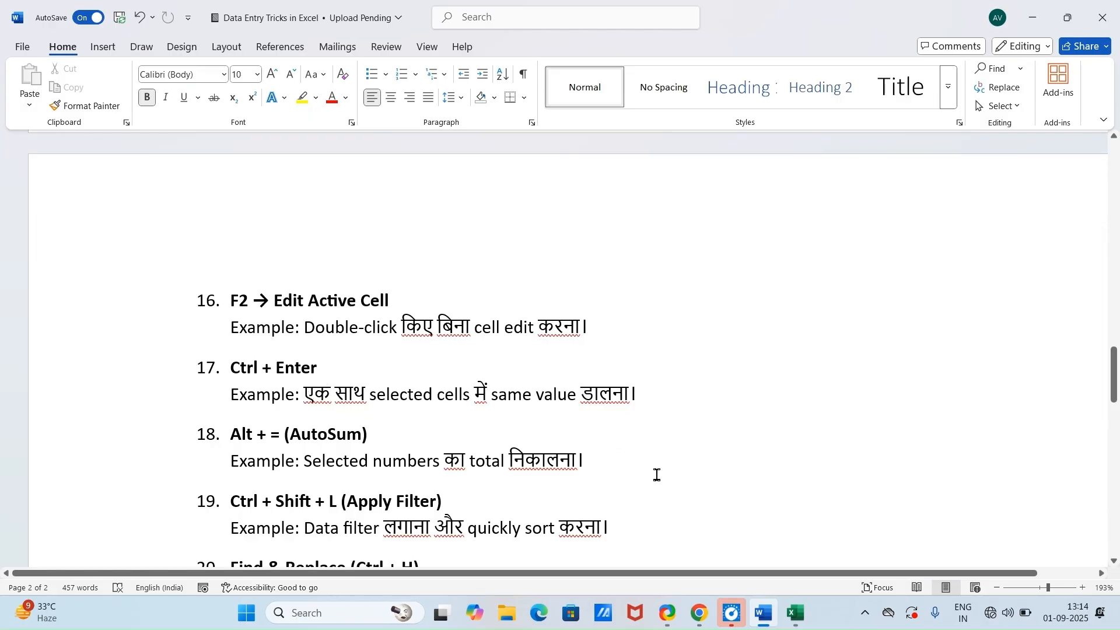
{"action": "left_click", "coordinate": [794, 615]}
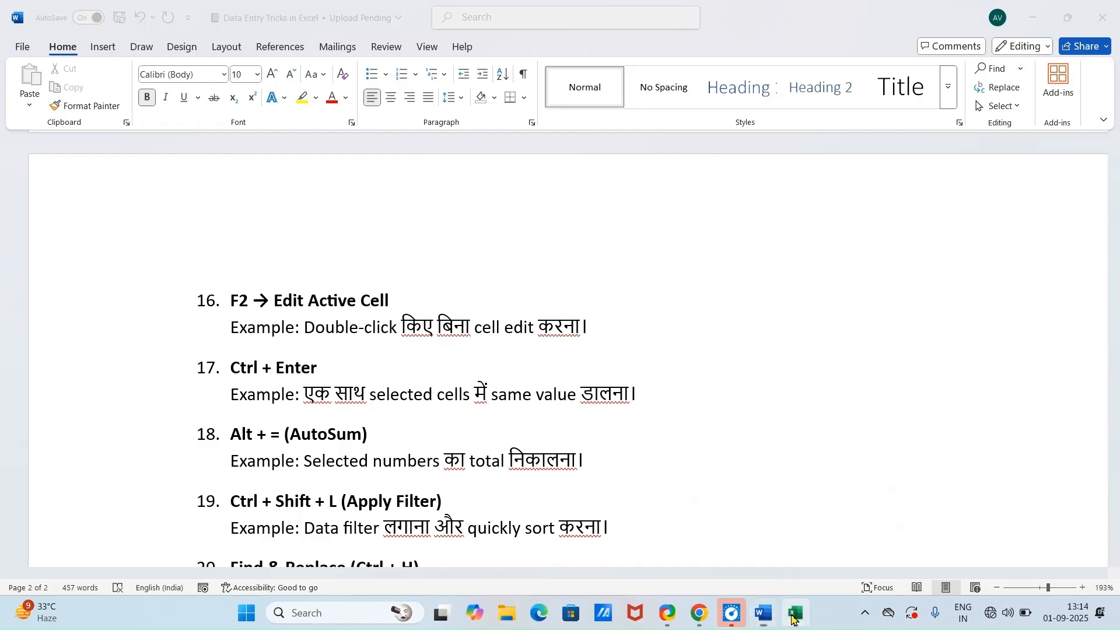
{"action": "left_click", "coordinate": [300, 276]}
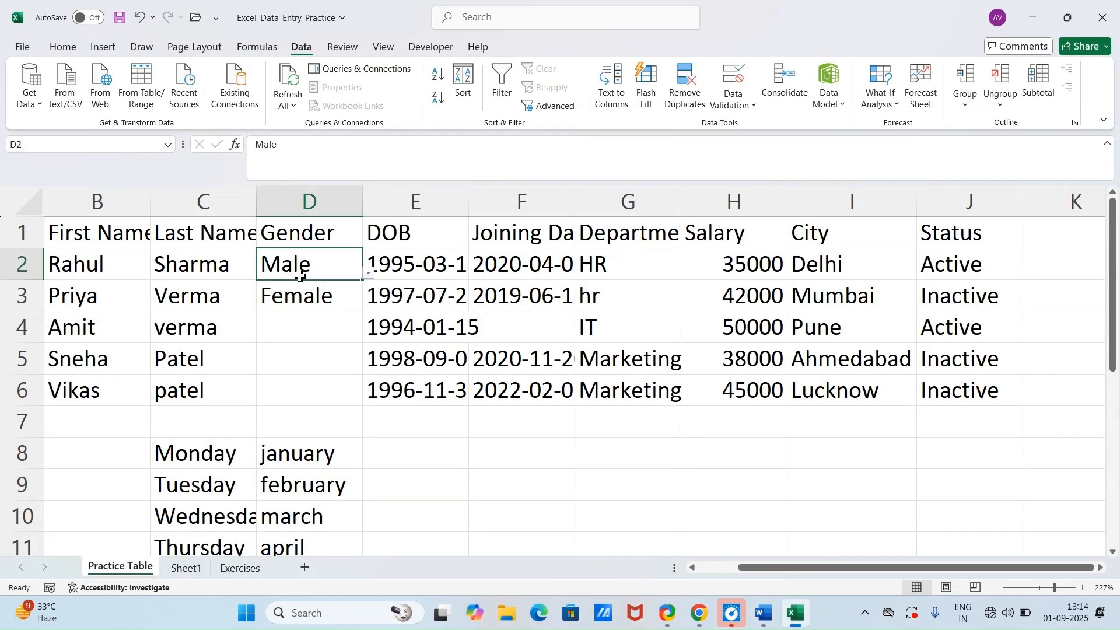
{"action": "left_click", "coordinate": [207, 275]}
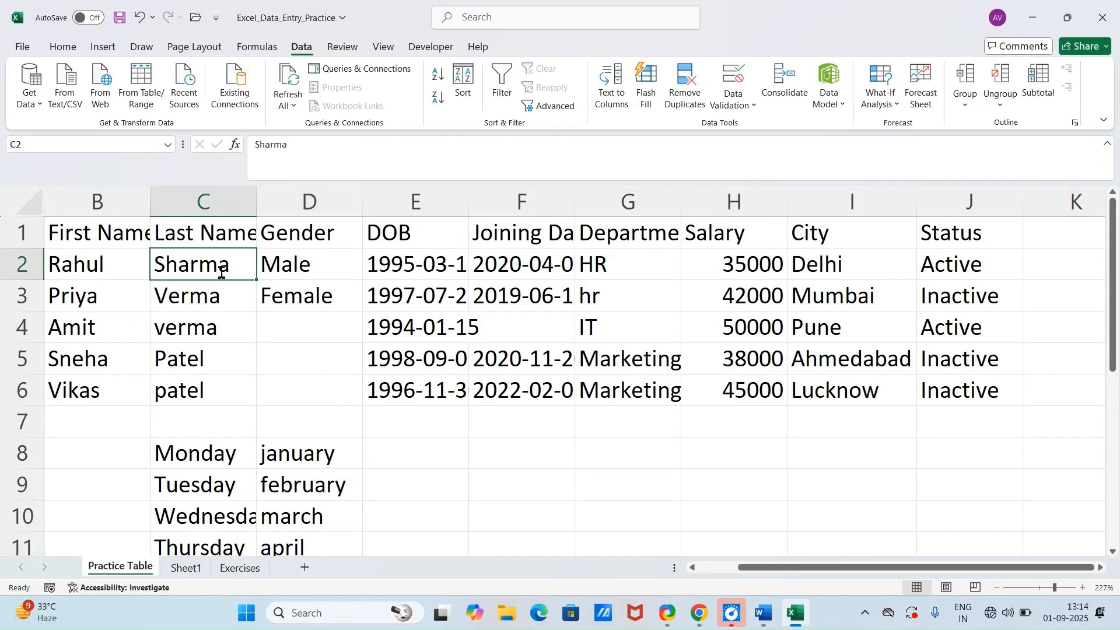
{"action": "double_click", "coordinate": [222, 272]}
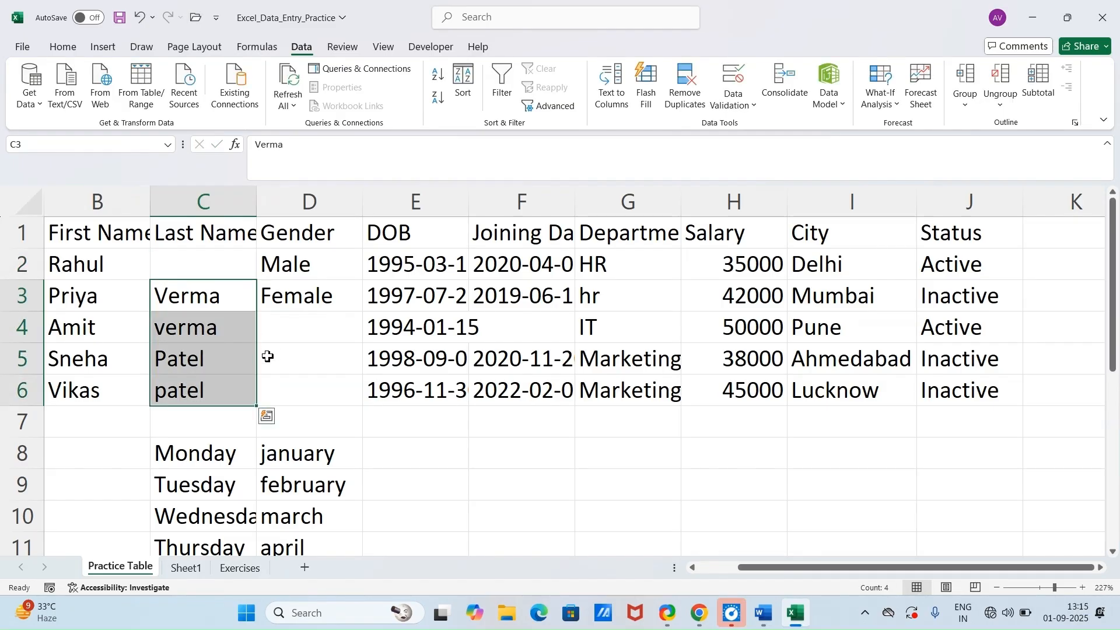
{"action": "key", "text": "Delete"}
{"action": "left_click", "coordinate": [327, 381]}
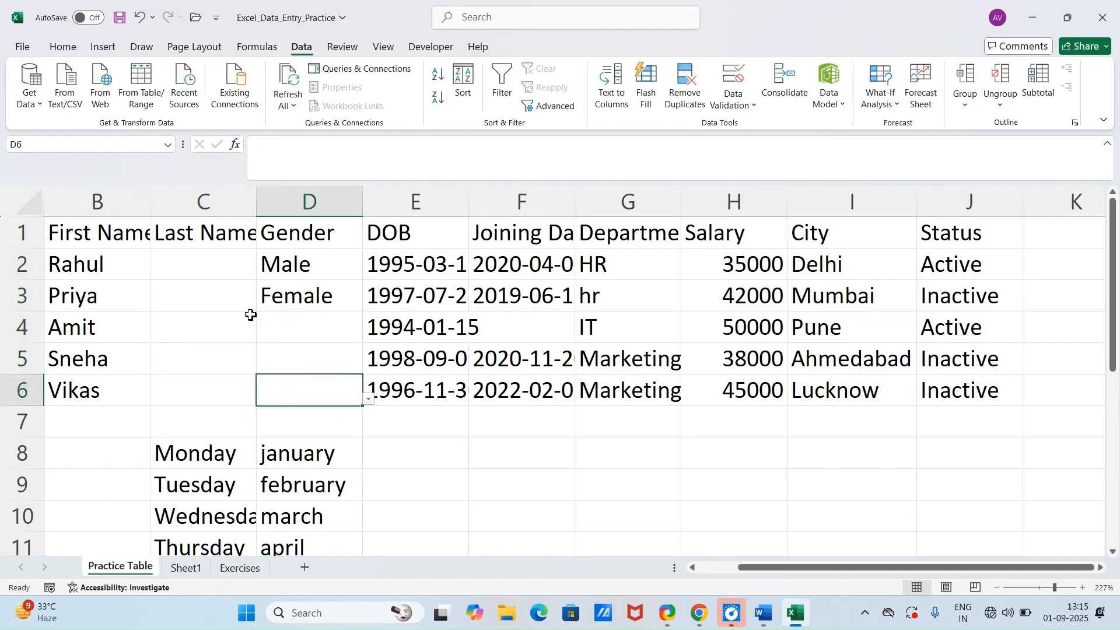
Step: Fill the empty last name cells C2:C6 with the same lowercase last name in a single entry
{"action": "double_click", "coordinate": [213, 269]}
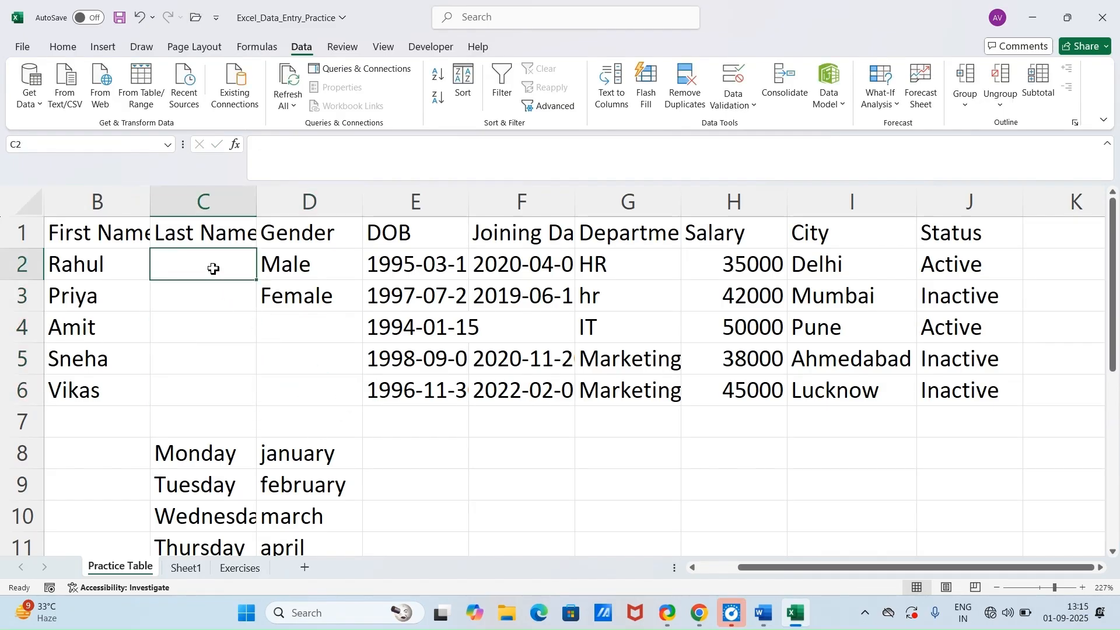
{"action": "left_click", "coordinate": [330, 395]}
{"action": "left_click_drag", "start_coordinate": [203, 271], "coordinate": [203, 383]}
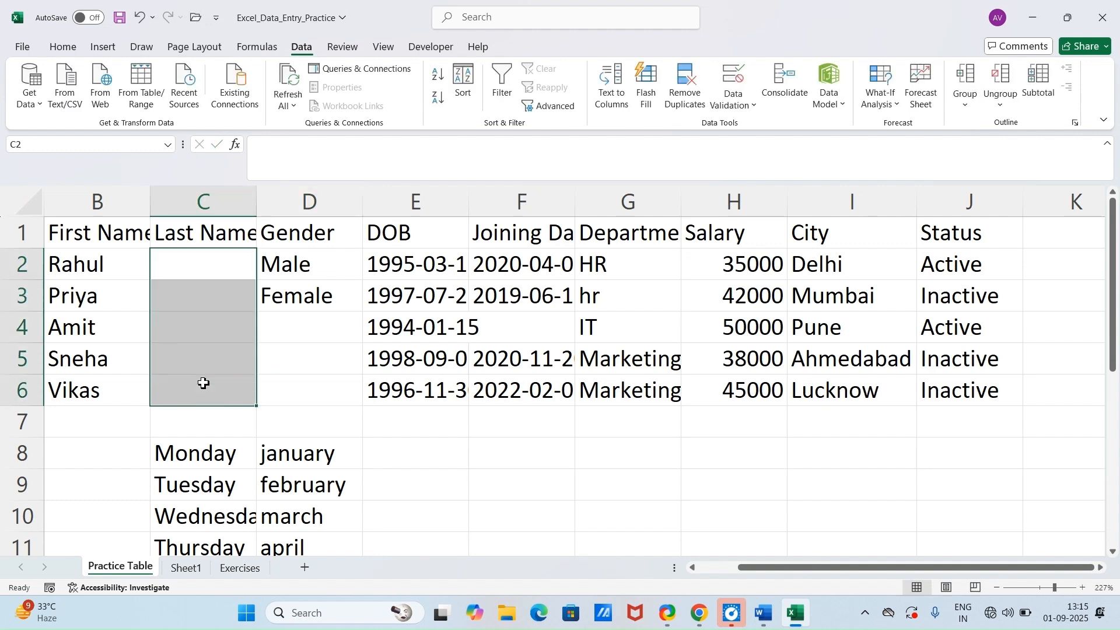
{"action": "type", "text": "yadav"}
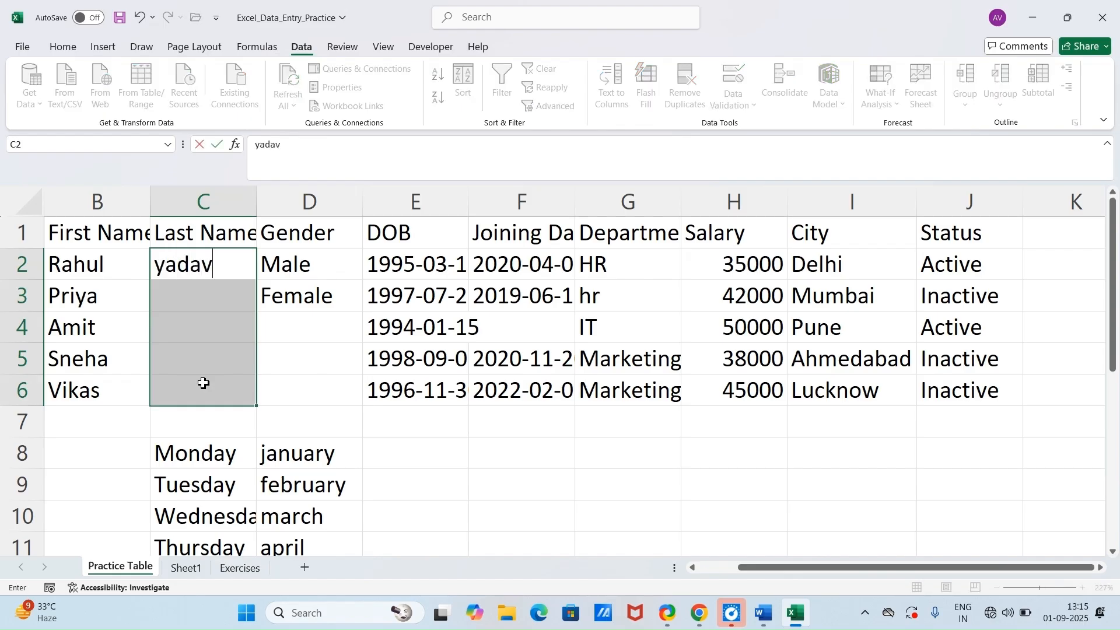
{"action": "key", "text": "ctrl+Return"}
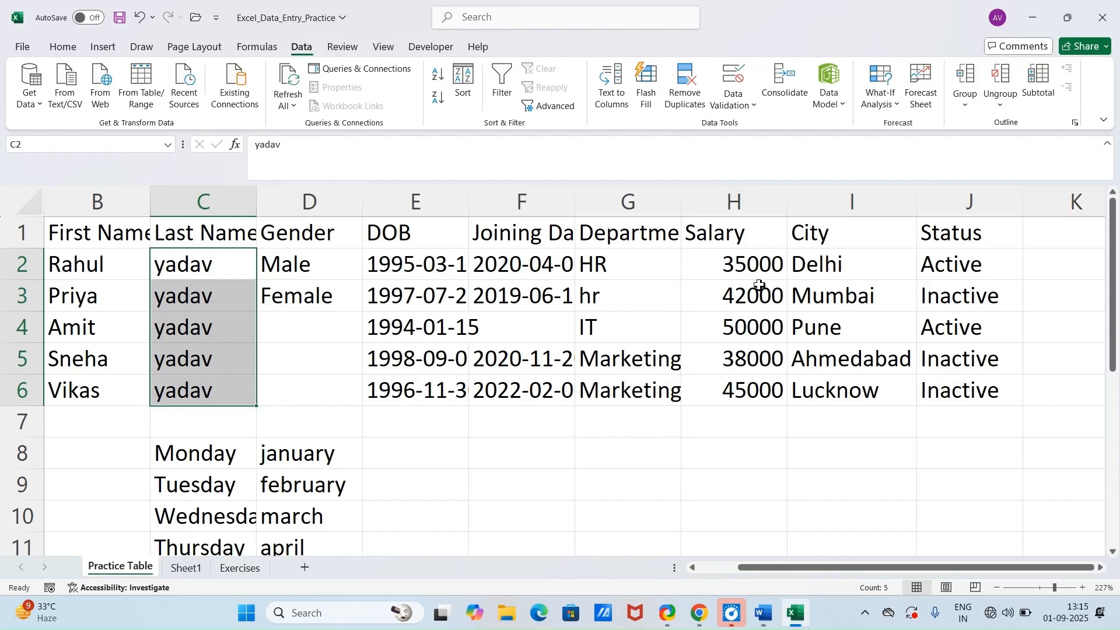
Step: Fill the department cells G2:G6 of Practice Table with "hr" in a single entry
{"action": "left_click", "coordinate": [654, 276]}
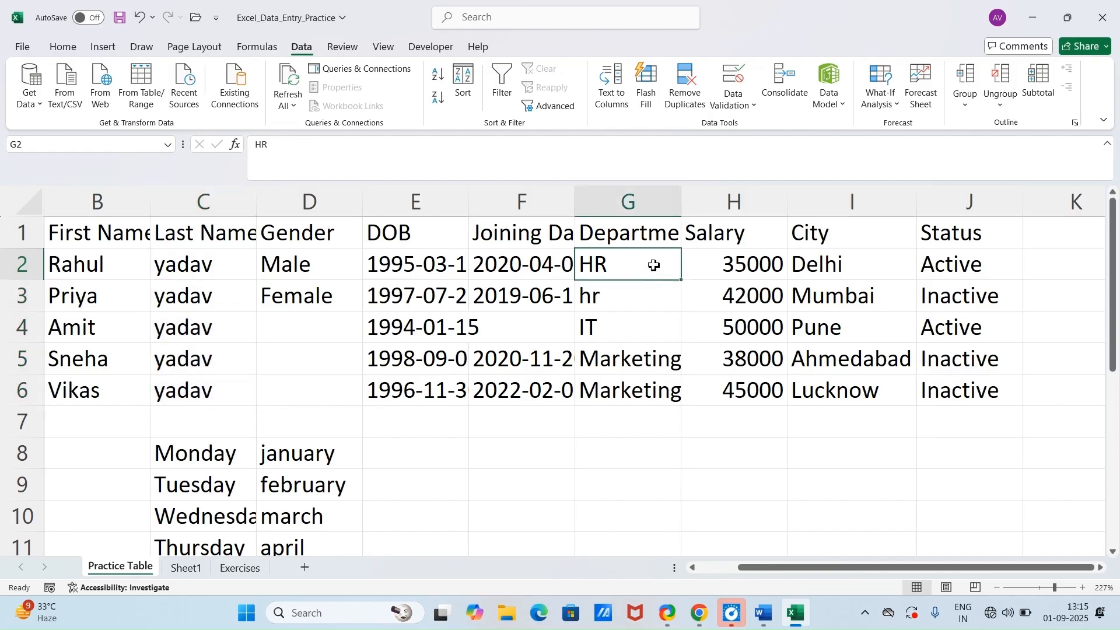
{"action": "left_click_drag", "start_coordinate": [654, 266], "coordinate": [650, 386]}
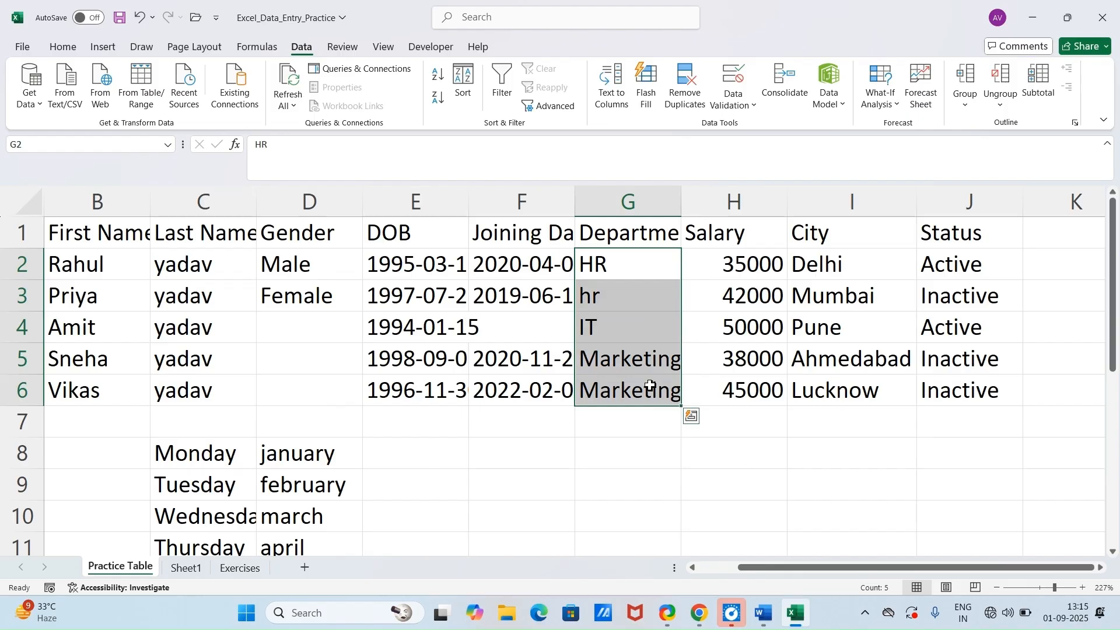
{"action": "type", "text": "hr"}
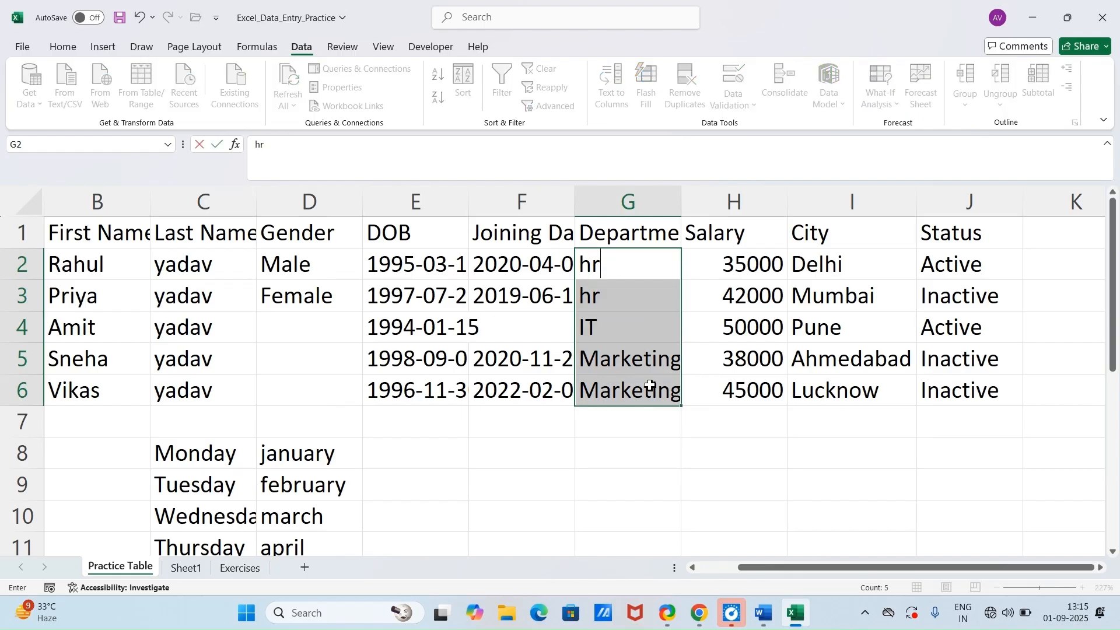
{"action": "key", "text": "ctrl+Return"}
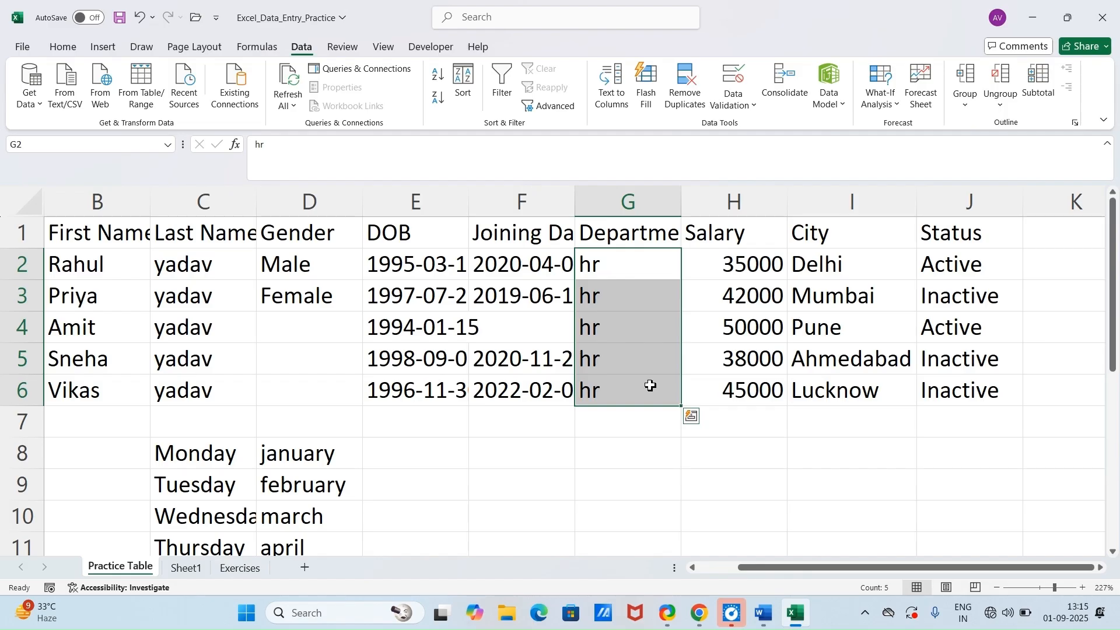
Step: Read Module 4's AutoSum trick in the Word document, then return to the practice workbook in Excel
{"action": "left_click", "coordinate": [764, 613]}
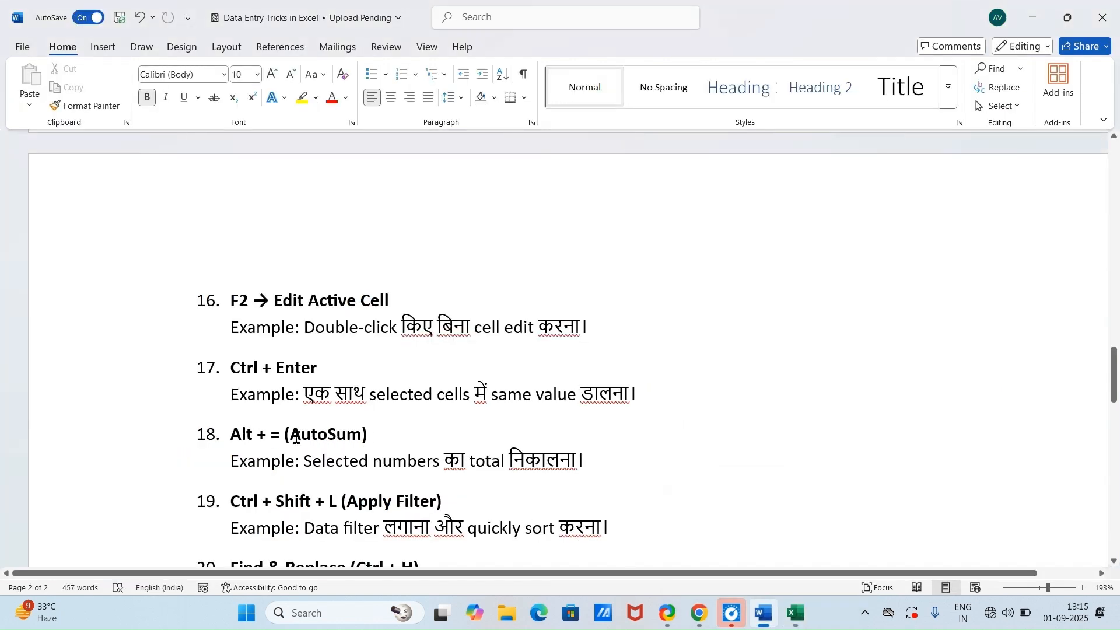
{"action": "left_click", "coordinate": [794, 622]}
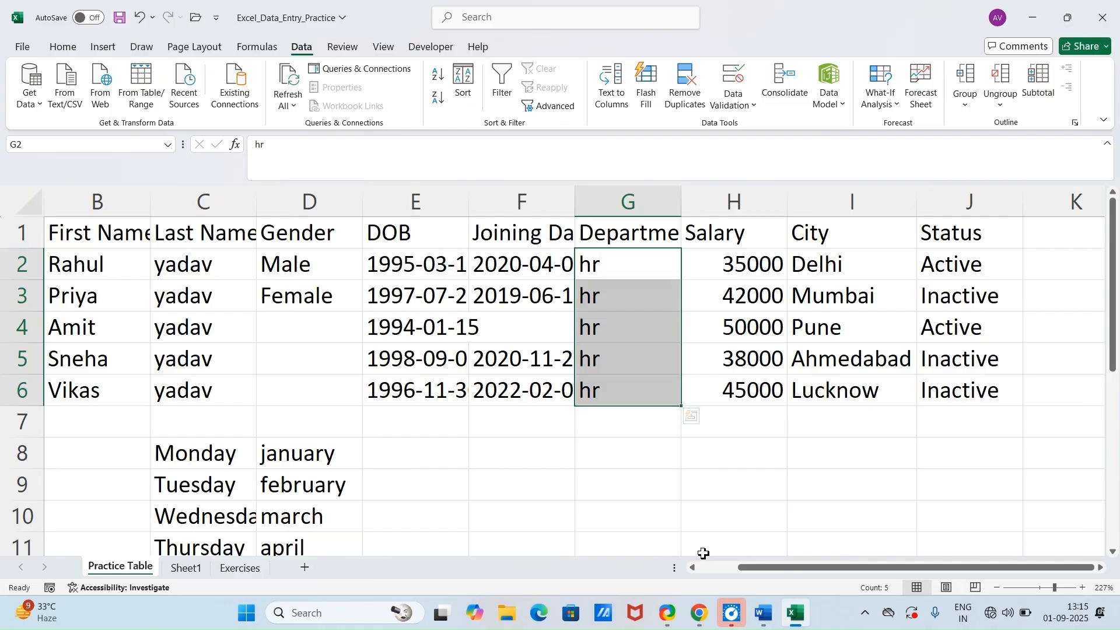
{"action": "left_click", "coordinate": [763, 614]}
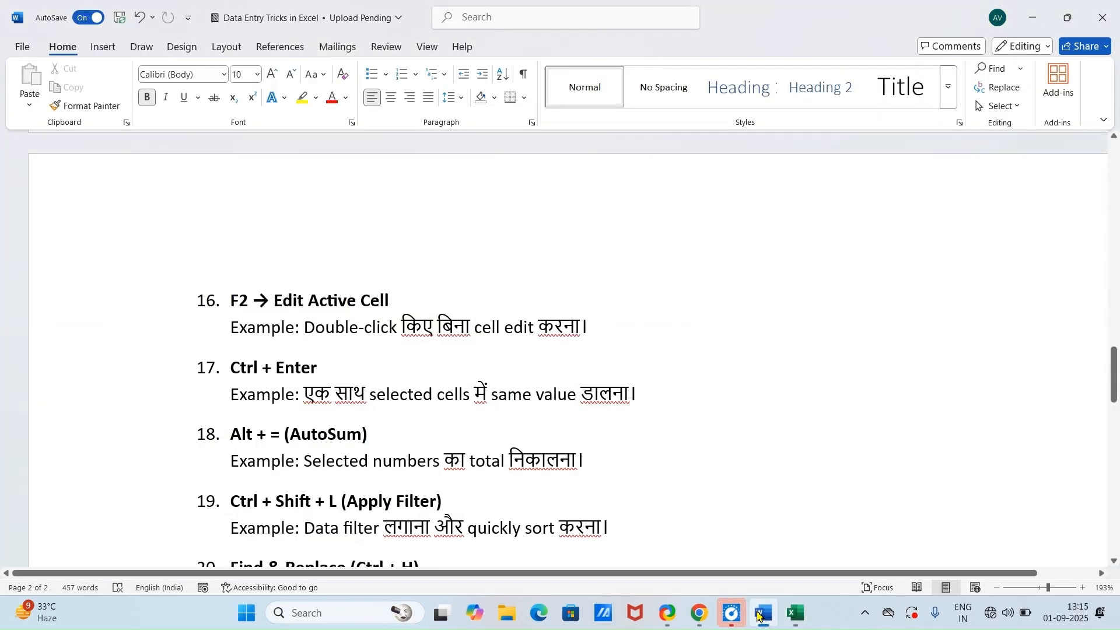
{"action": "left_click", "coordinate": [788, 618]}
{"action": "mouse_move", "coordinate": [791, 617]}
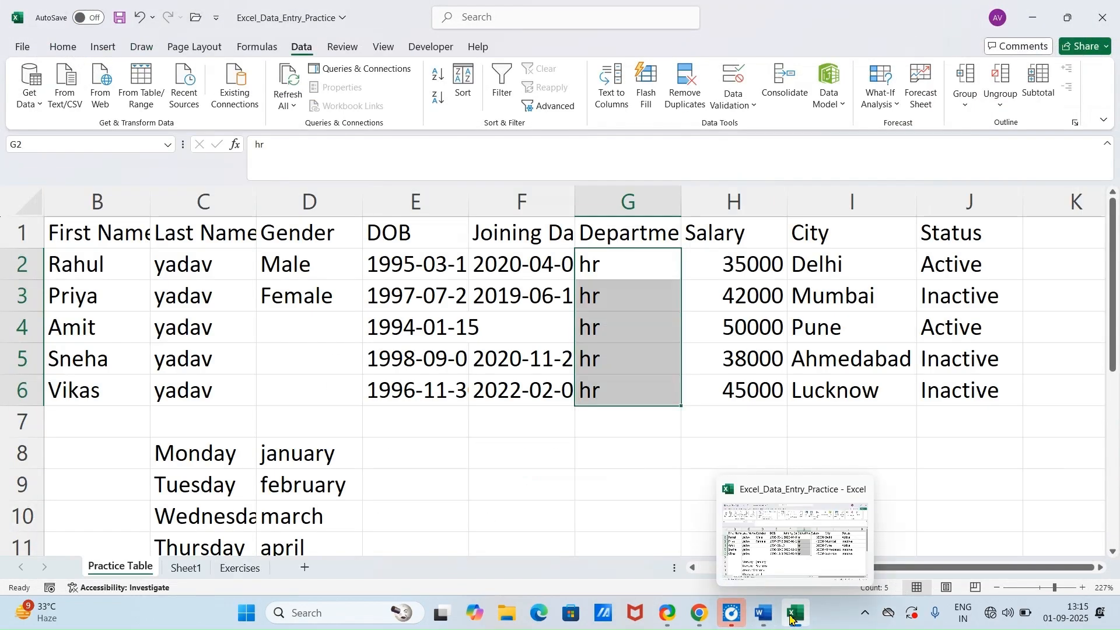
{"action": "left_click", "coordinate": [791, 617]}
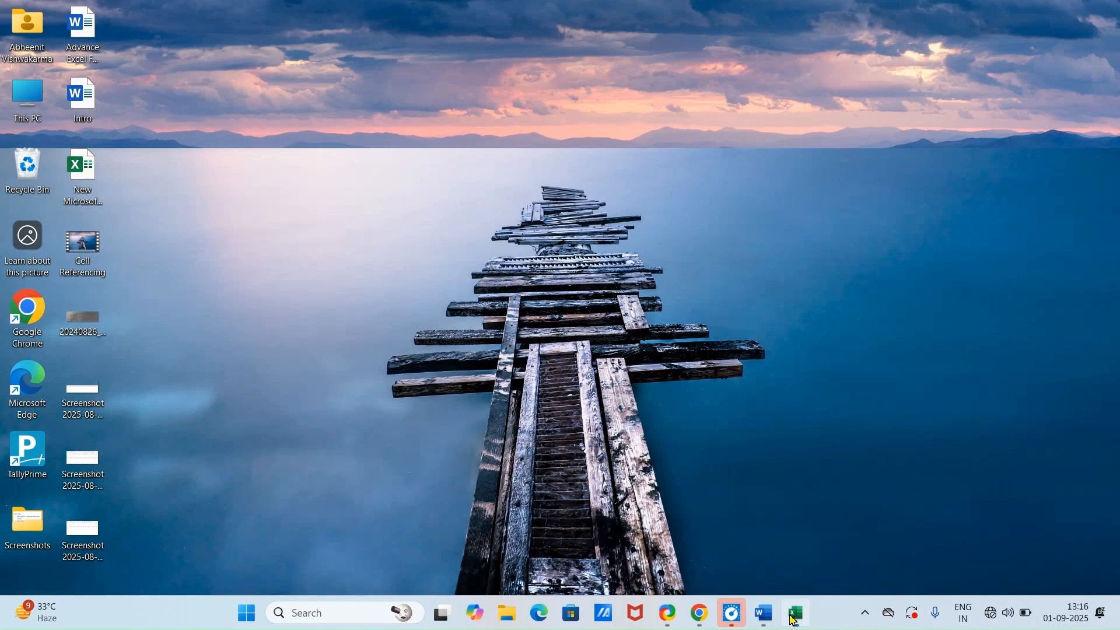
{"action": "left_click", "coordinate": [794, 616]}
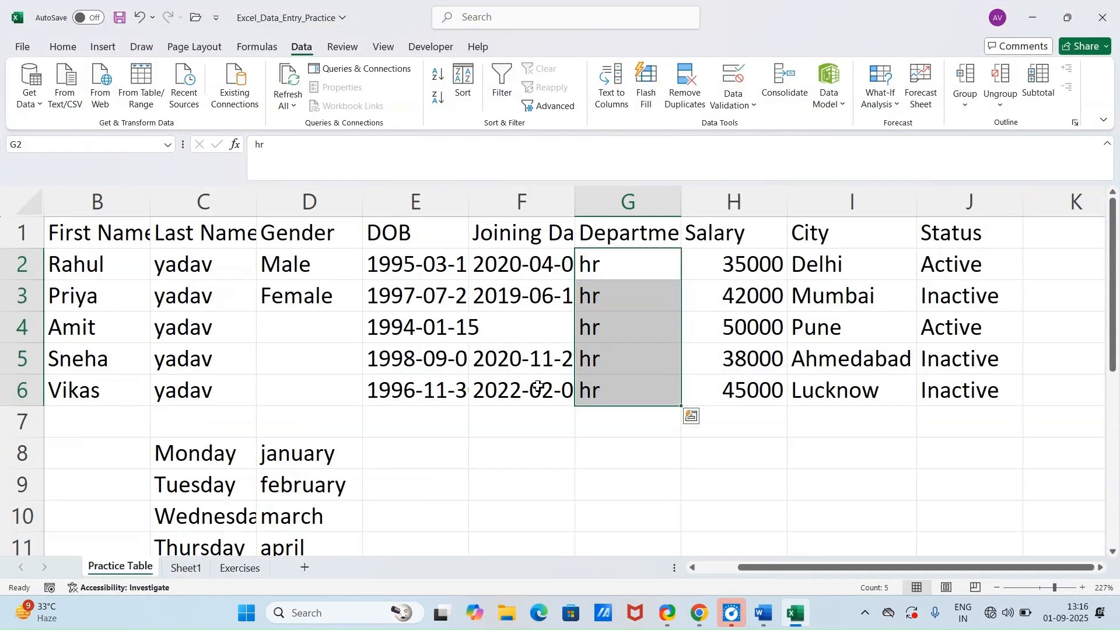
Step: On Sheet1, select C2:H10 and enter =RANDBETWEEN(25,100) in its first cell, keeping the range selected
{"action": "left_click", "coordinate": [184, 568]}
{"action": "left_click_drag", "start_coordinate": [242, 237], "coordinate": [617, 417]}
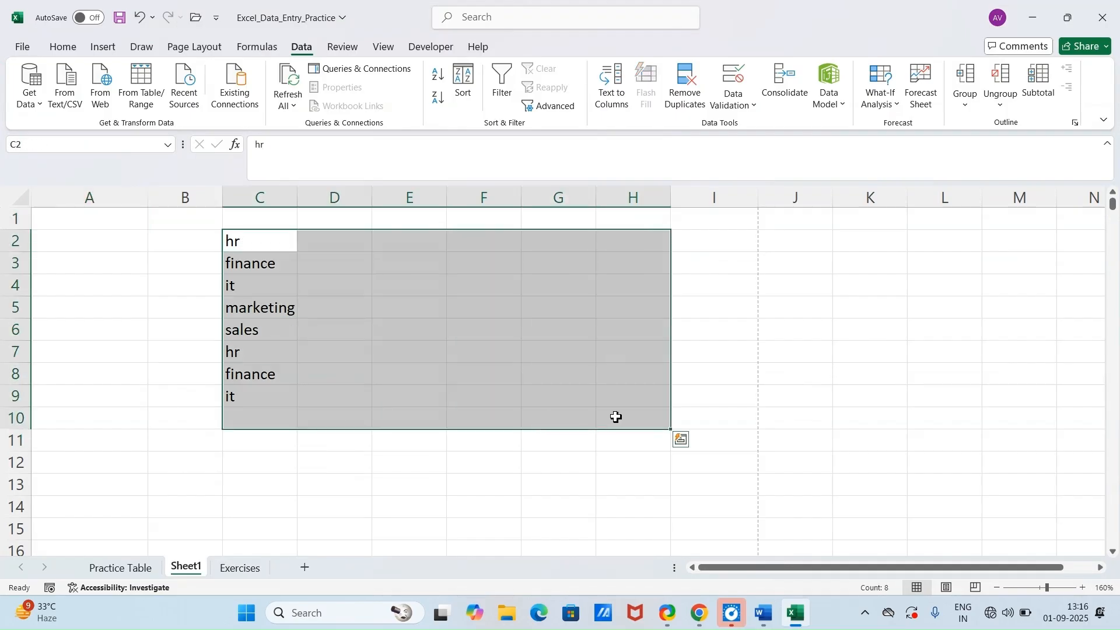
{"action": "type", "text": "="}
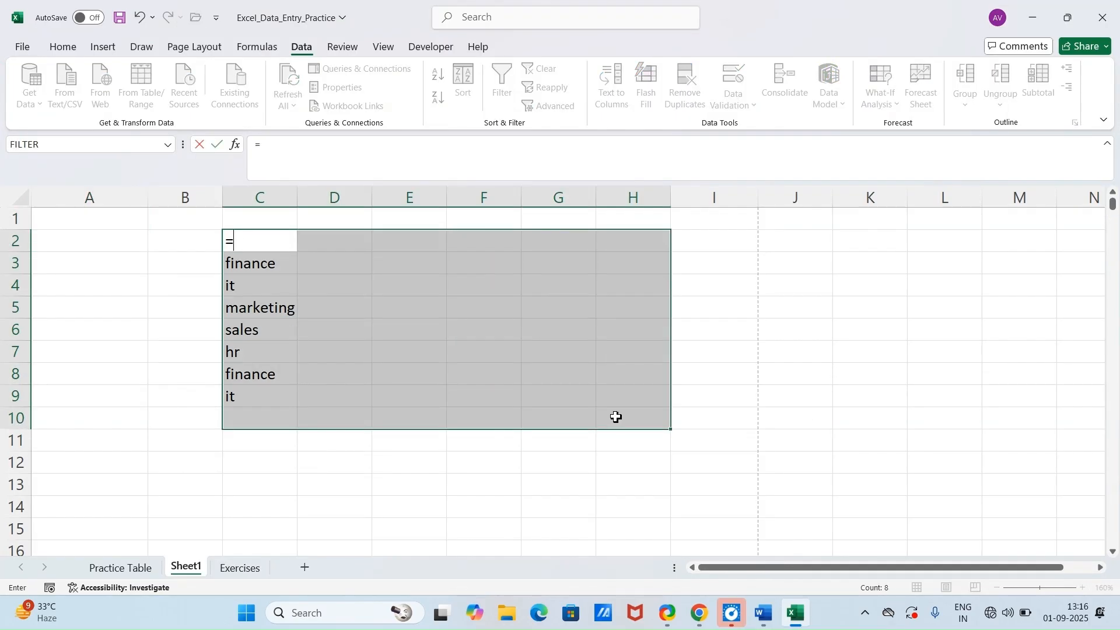
{"action": "type", "text": "rand"}
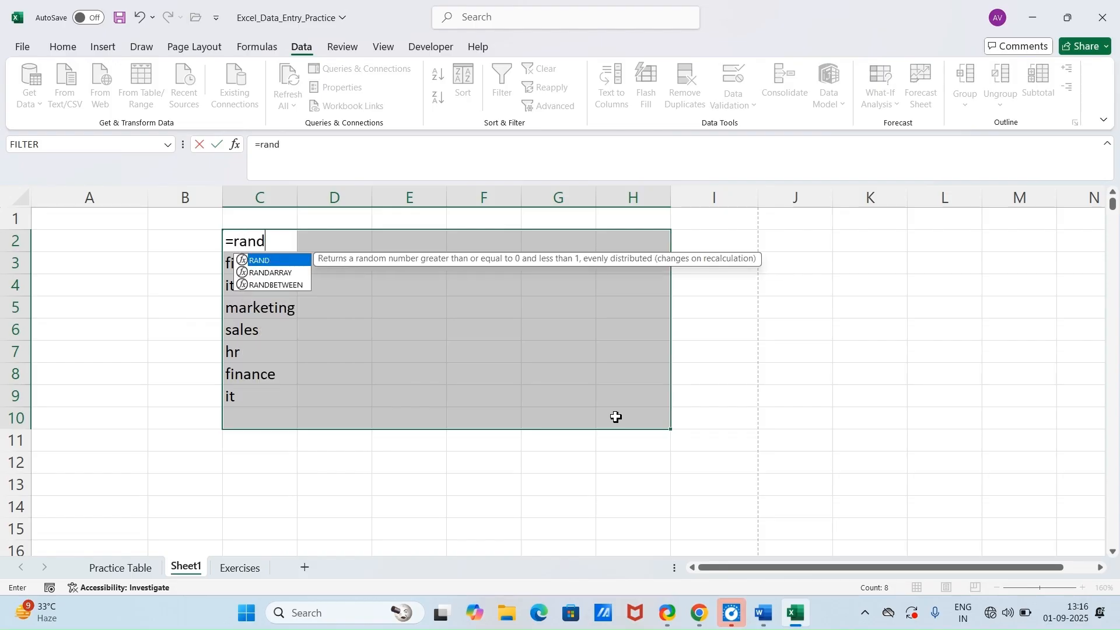
{"action": "key", "text": "Down"}
{"action": "key", "text": "Down"}
{"action": "key", "text": "Tab"}
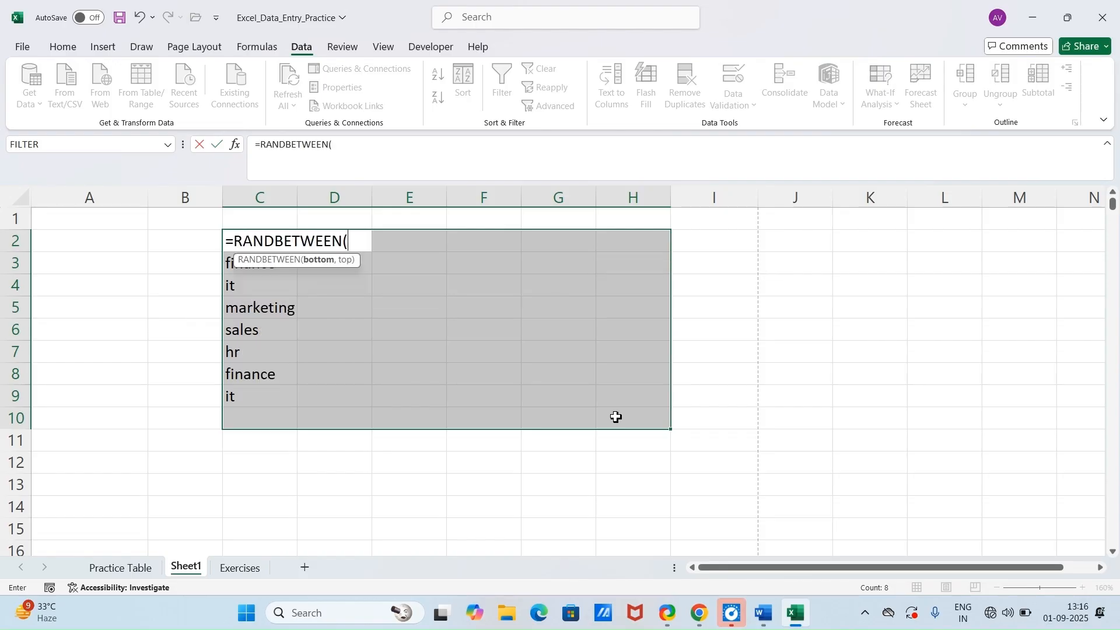
{"action": "type", "text": "25,1"}
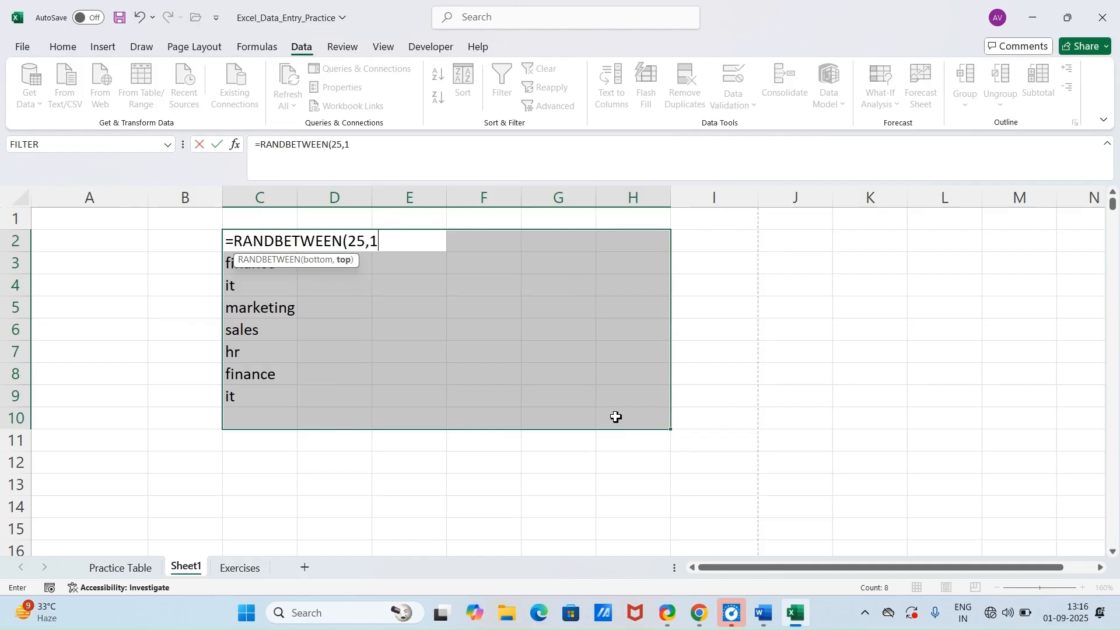
{"action": "type", "text": "00"}
{"action": "key", "text": "Return"}
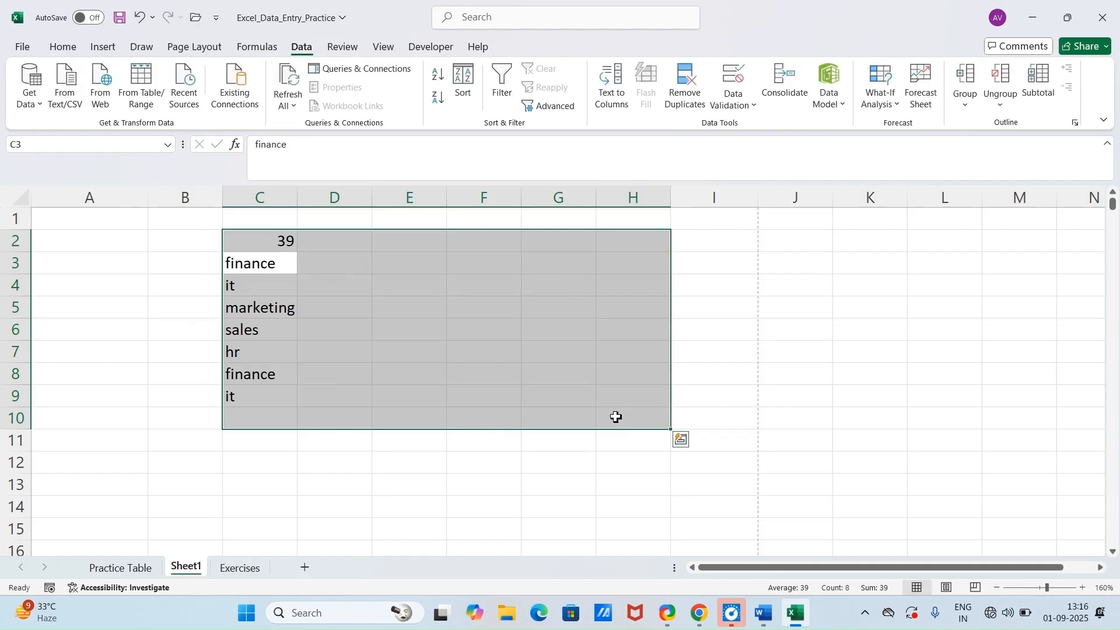
Step: Fill the random number formula down and right through C2:H10, then recalculate the sheet several times
{"action": "key", "text": "ctrl+d"}
{"action": "key", "text": "ctrl+r"}
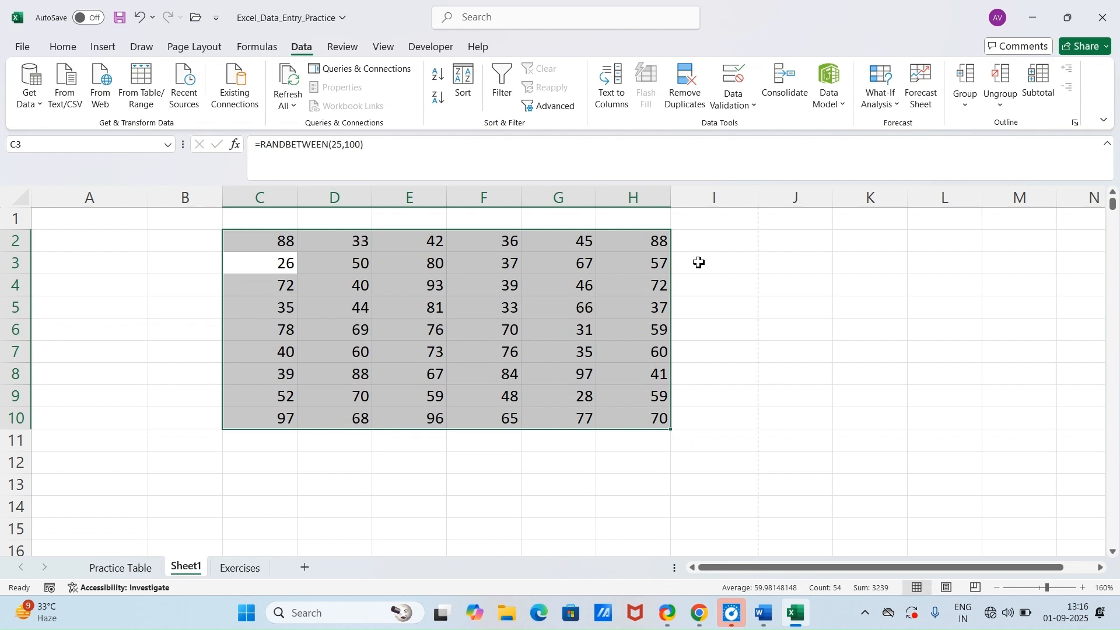
{"action": "left_click", "coordinate": [713, 248]}
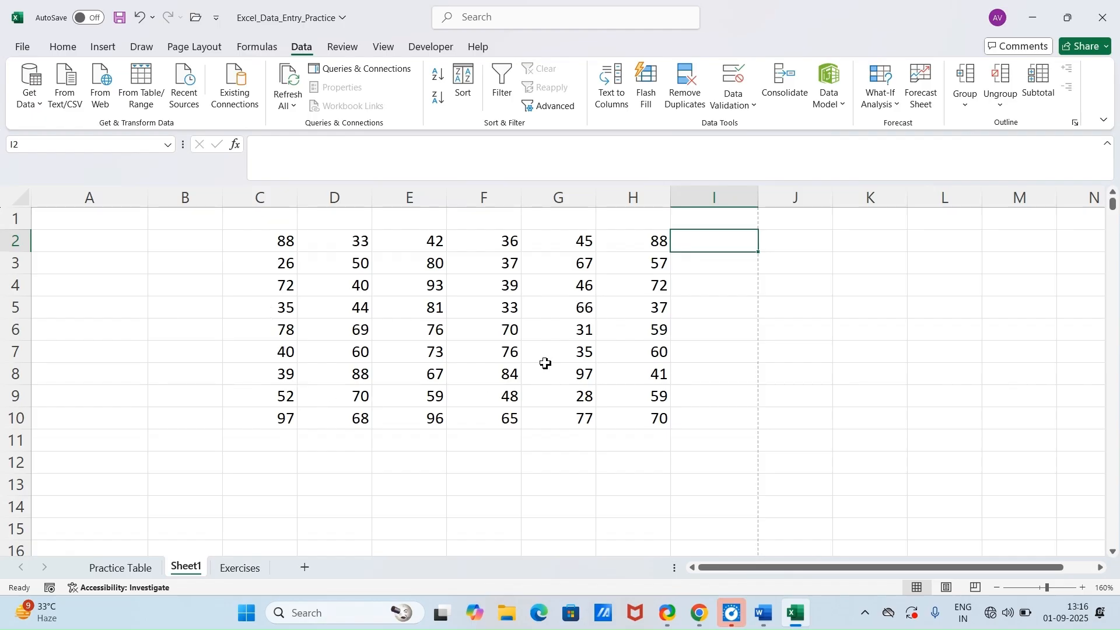
{"action": "key", "text": "F9"}
{"action": "key", "text": "F9"}
{"action": "key", "text": "F9"}
{"action": "key", "text": "F9"}
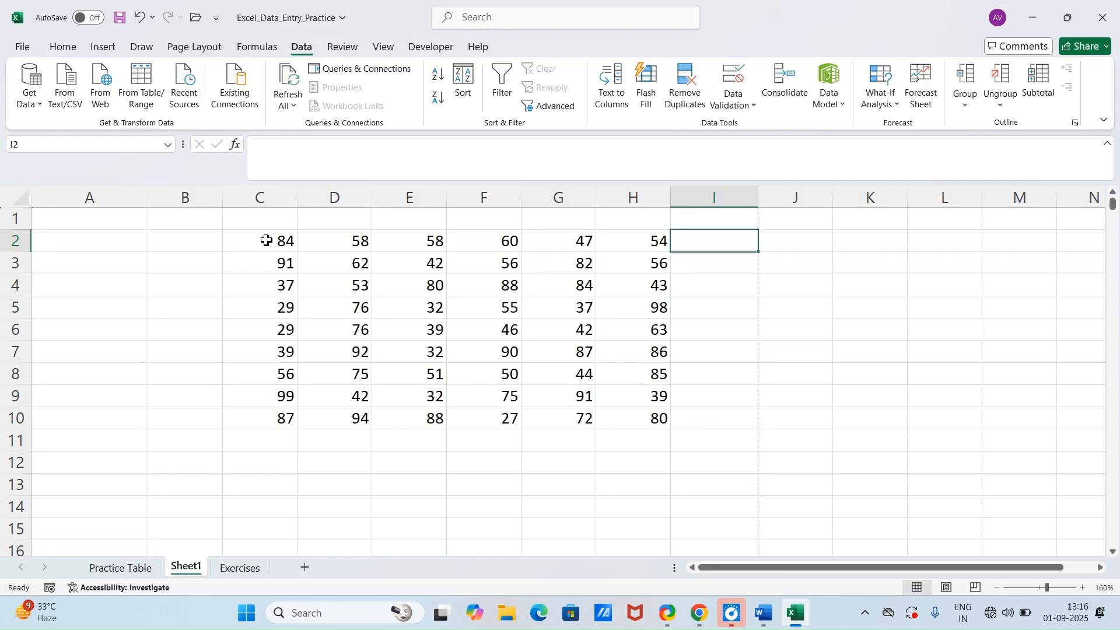
Step: AutoSum each row of C2:H10 into column I and select the total in I3
{"action": "left_click_drag", "start_coordinate": [263, 240], "coordinate": [729, 418]}
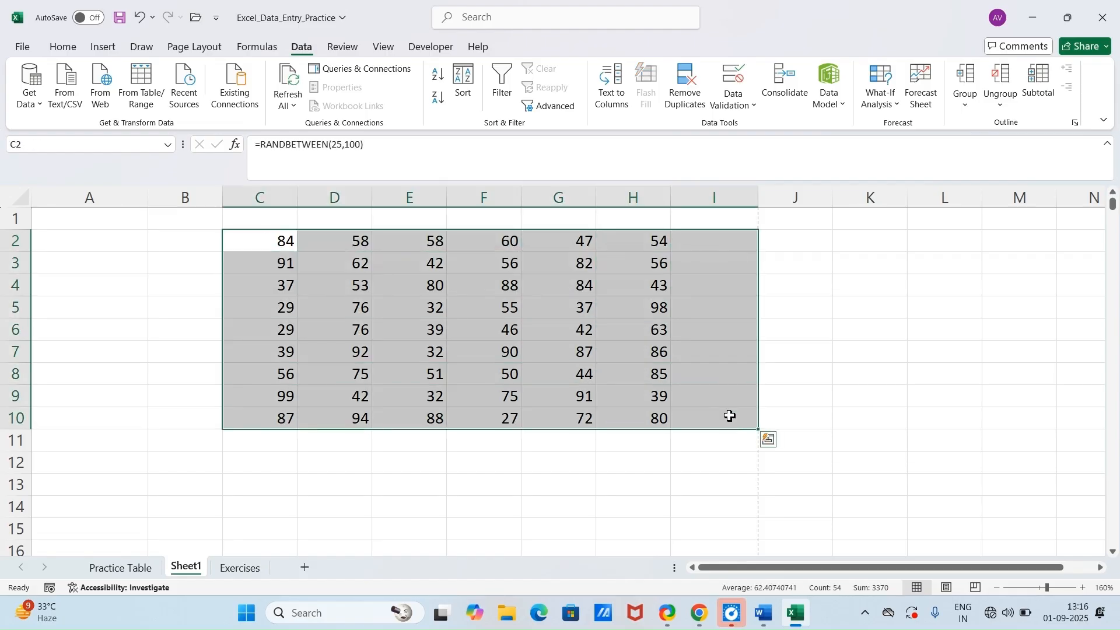
{"action": "key", "text": "alt+equal"}
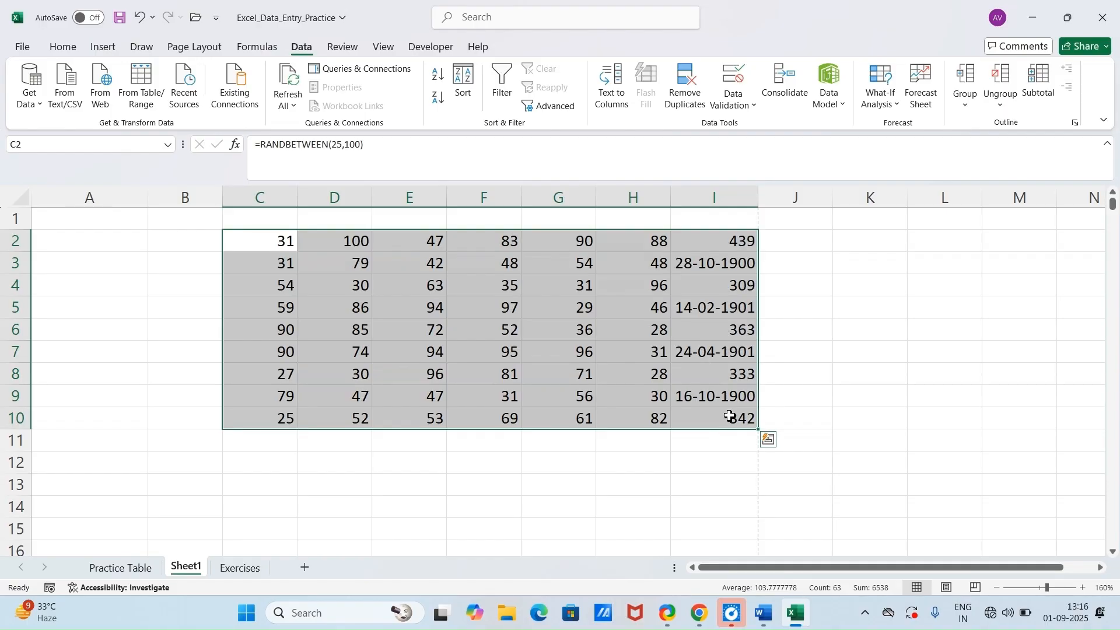
{"action": "left_click", "coordinate": [734, 270]}
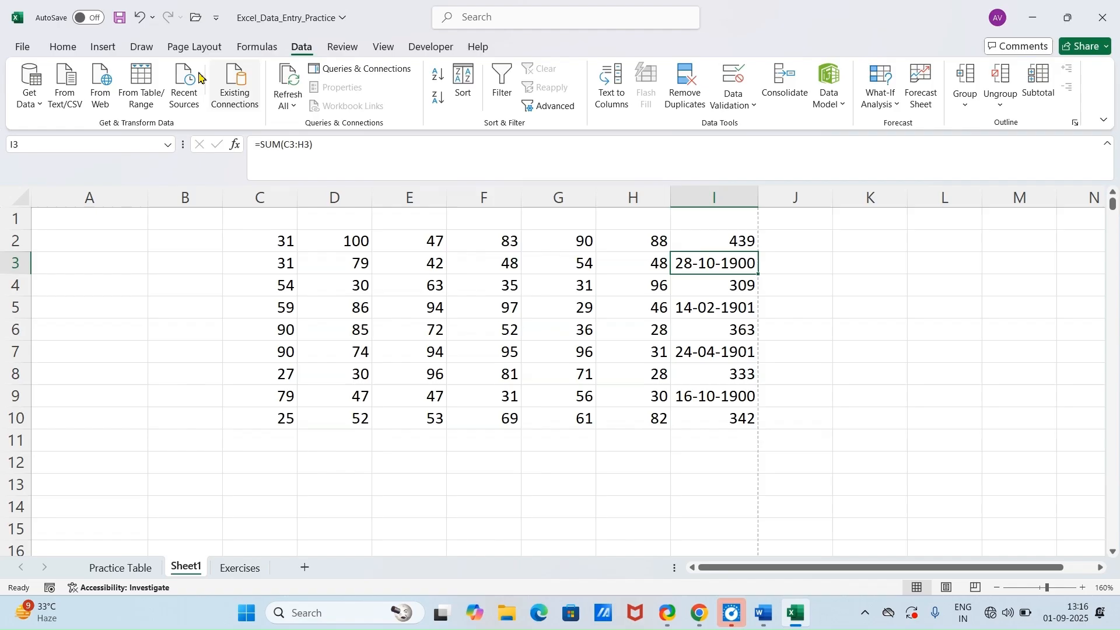
Step: Set the number format of the row totals in I2:I10 to General
{"action": "left_click", "coordinate": [63, 48]}
{"action": "left_click_drag", "start_coordinate": [737, 242], "coordinate": [743, 418]}
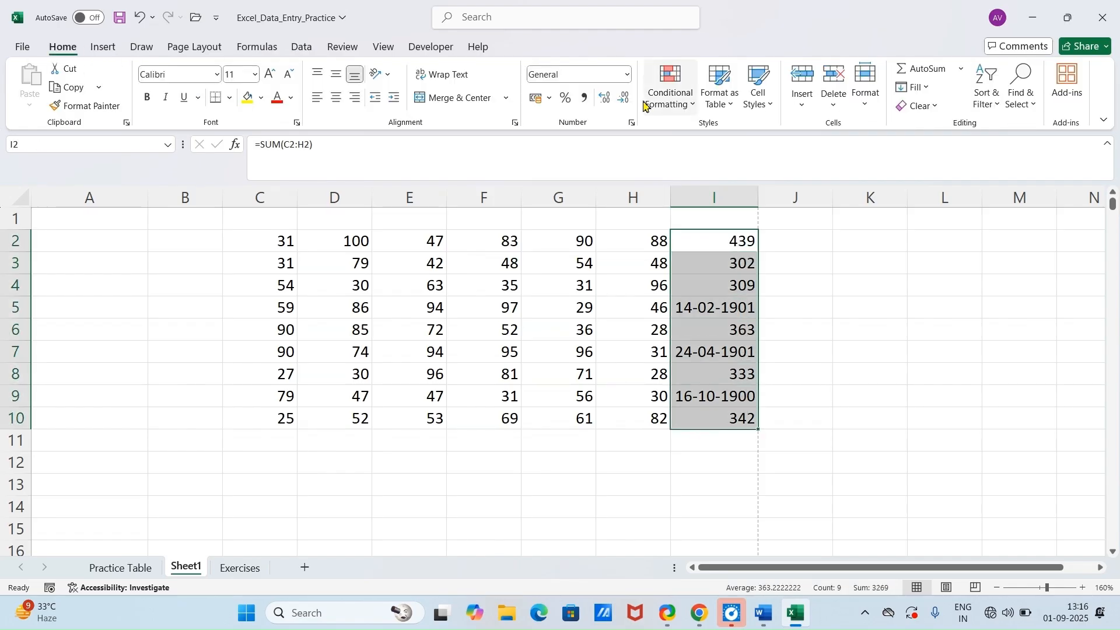
{"action": "left_click", "coordinate": [627, 74]}
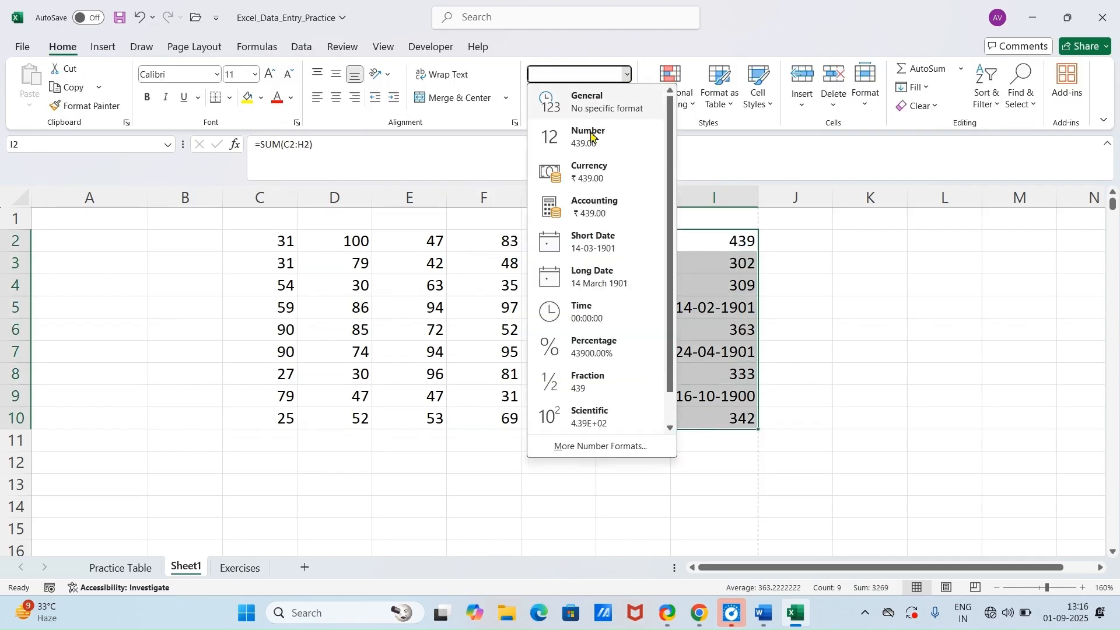
{"action": "left_click", "coordinate": [584, 102]}
{"action": "left_click", "coordinate": [869, 356]}
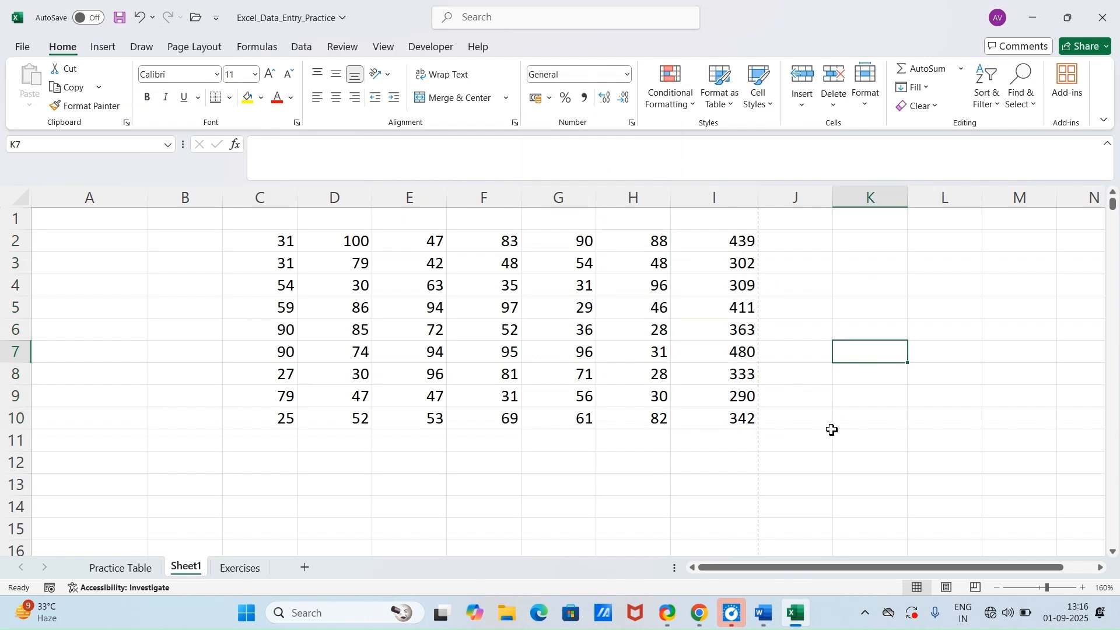
Step: Switch to the Word document and read Module 4's Apply Filter and Find & Replace tricks
{"action": "mouse_move", "coordinate": [796, 616]}
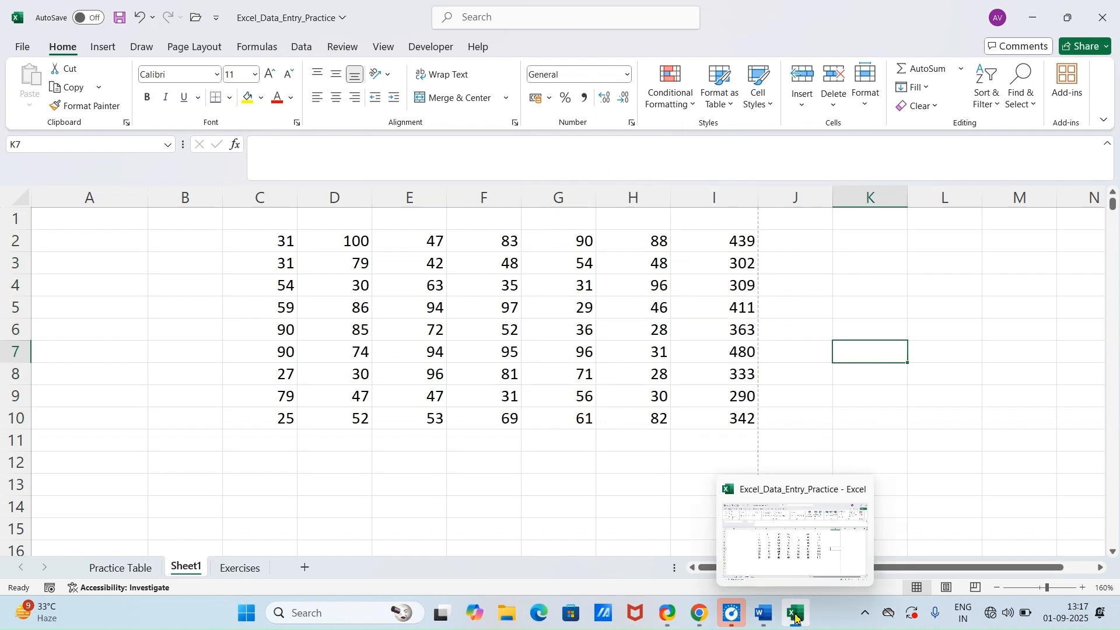
{"action": "left_click", "coordinate": [797, 617]}
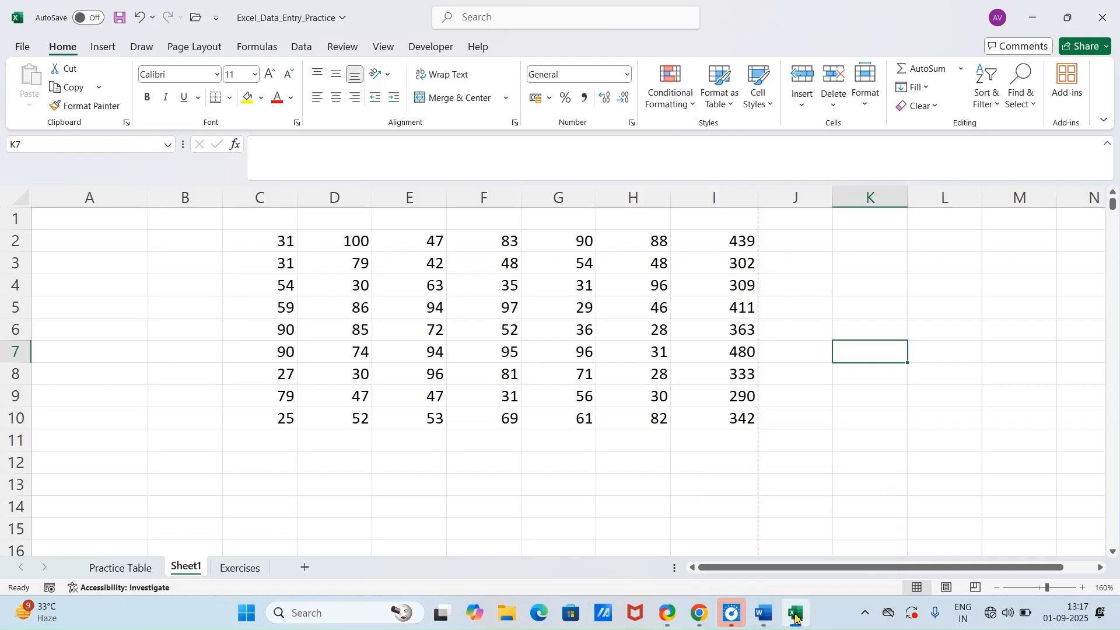
{"action": "left_click", "coordinate": [797, 617]}
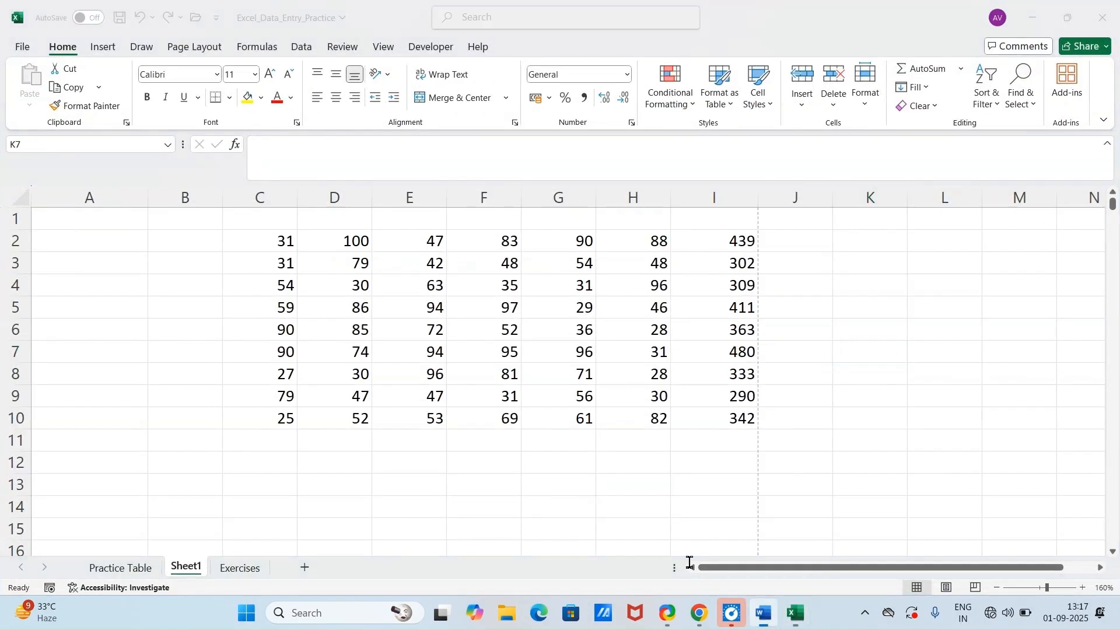
{"action": "left_click", "coordinate": [775, 624]}
{"action": "scroll", "coordinate": [351, 367], "scroll_direction": "down", "scroll_amount": 1}
{"action": "scroll", "coordinate": [344, 365], "scroll_direction": "down", "scroll_amount": 3}
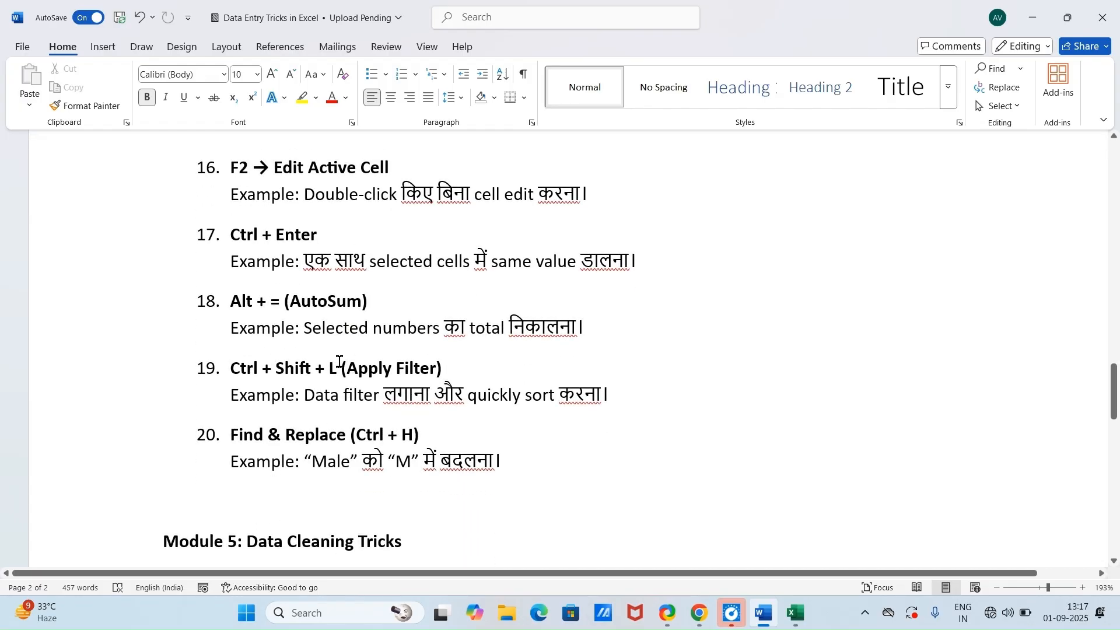
{"action": "scroll", "coordinate": [280, 357], "scroll_direction": "down", "scroll_amount": 4}
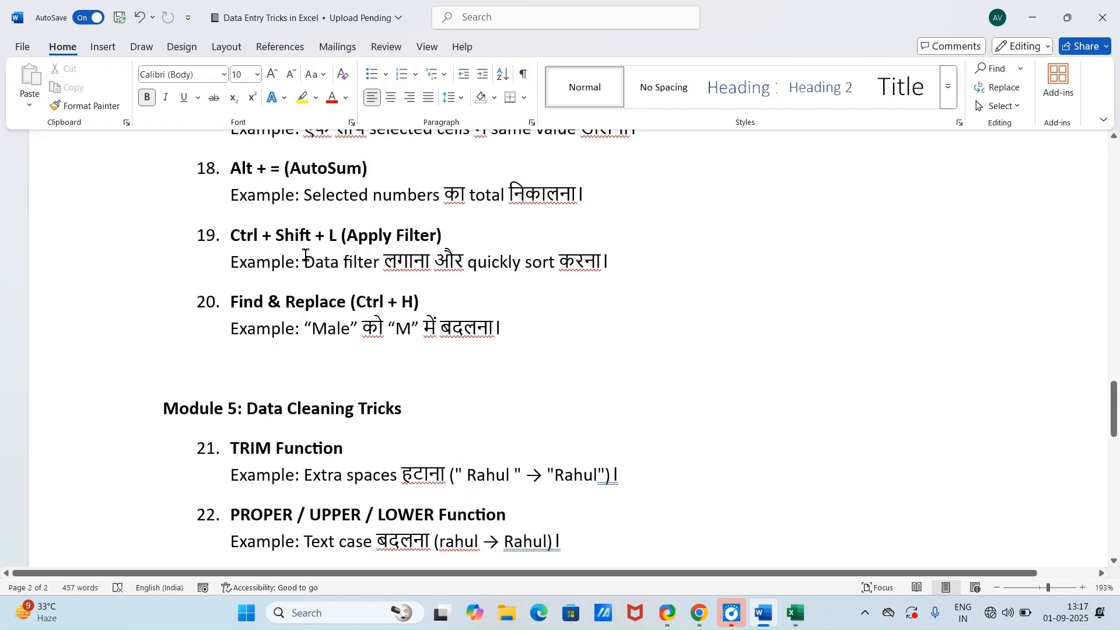
Step: Return to Practice Table in Excel and undo the demonstration edits back through the last name, department, joining date, gender and status changes
{"action": "left_click", "coordinate": [795, 613]}
{"action": "left_click", "coordinate": [117, 568]}
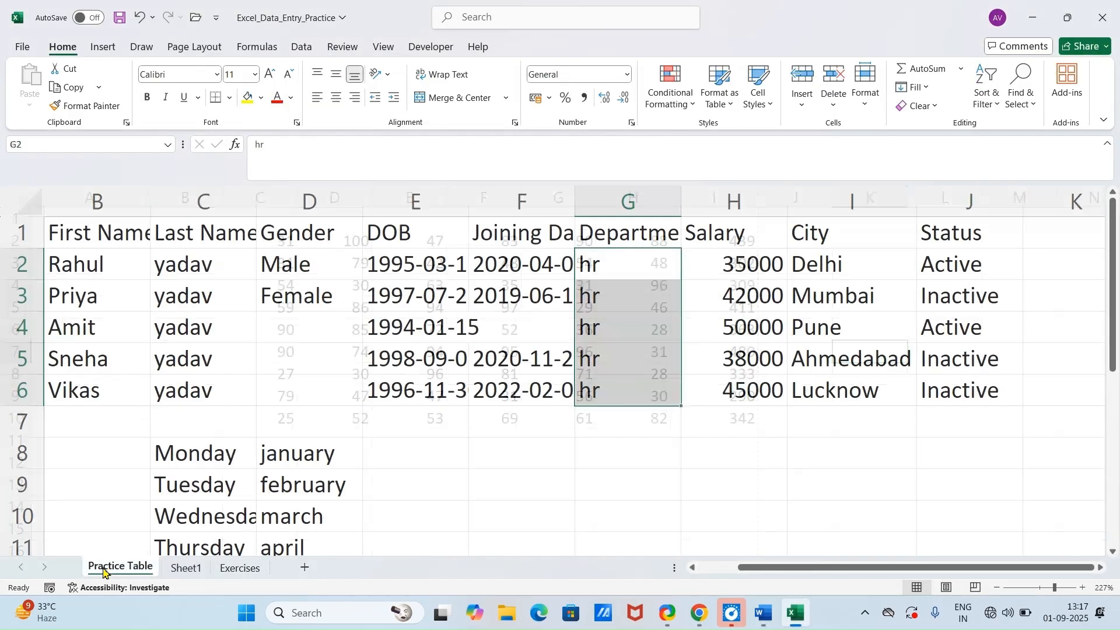
{"action": "left_click", "coordinate": [284, 392]}
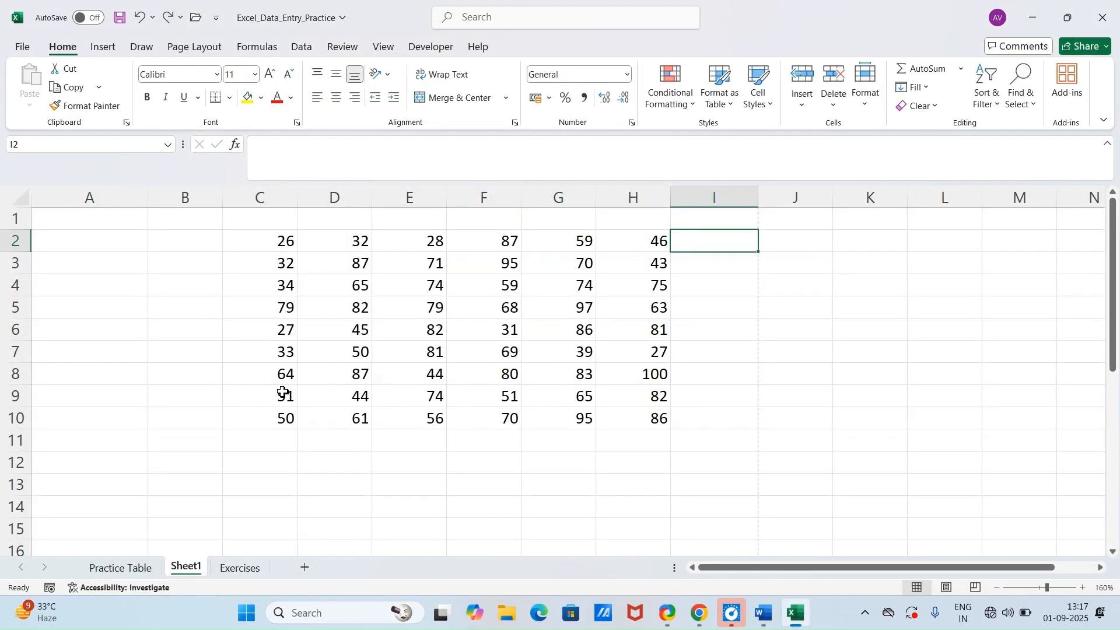
{"action": "key", "text": "F9"}
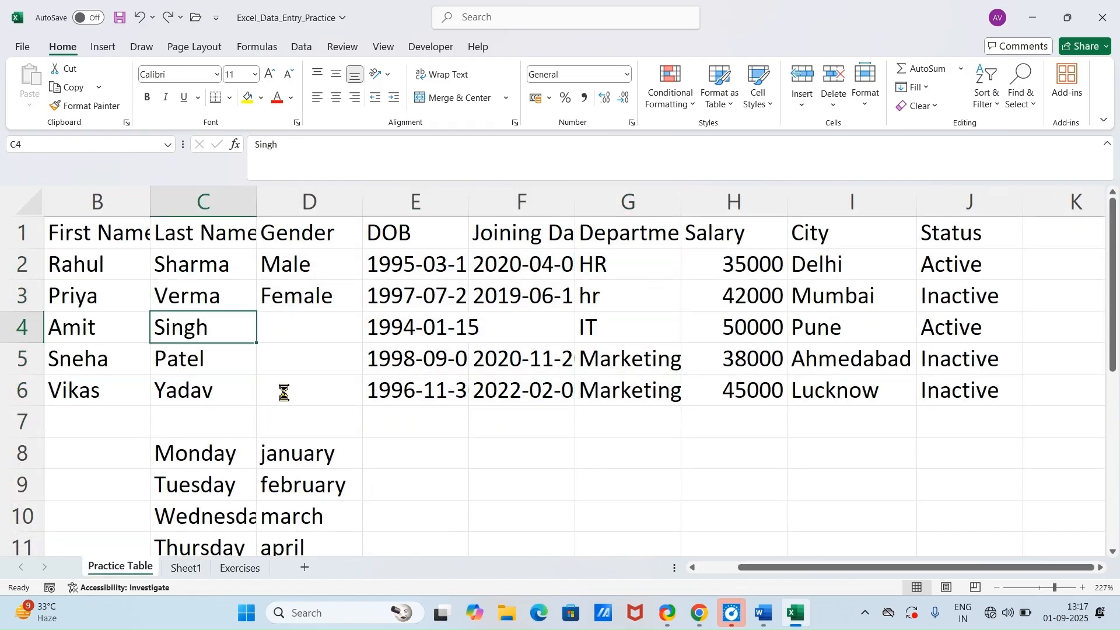
{"action": "key", "text": "ctrl+z"}
{"action": "key", "text": "ctrl+z"}
{"action": "key", "text": "ctrl+z"}
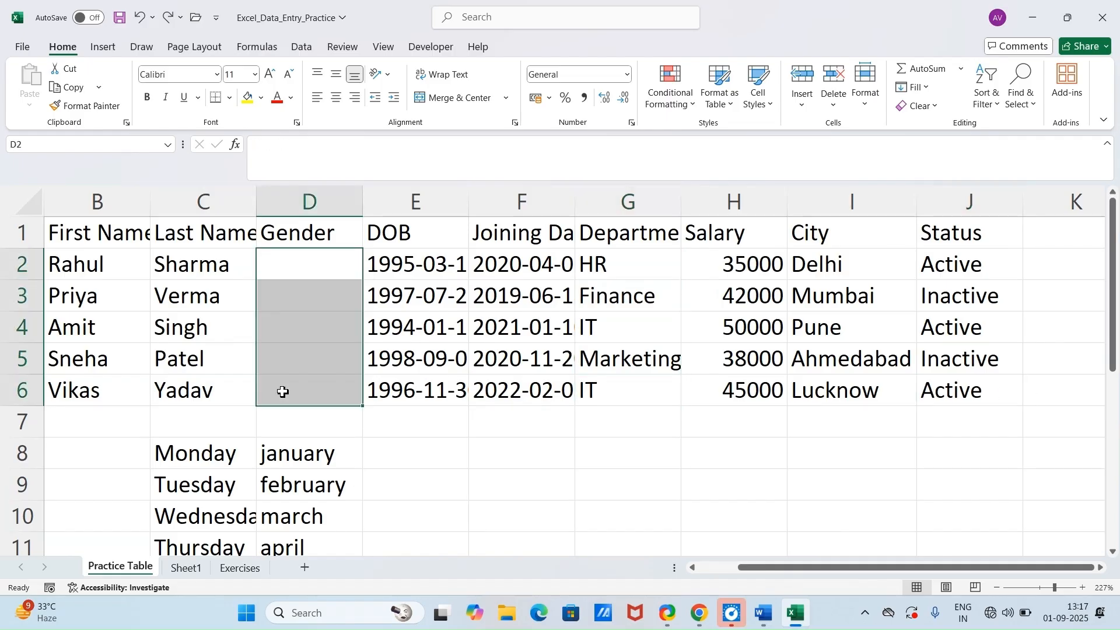
{"action": "key", "text": "ctrl+z"}
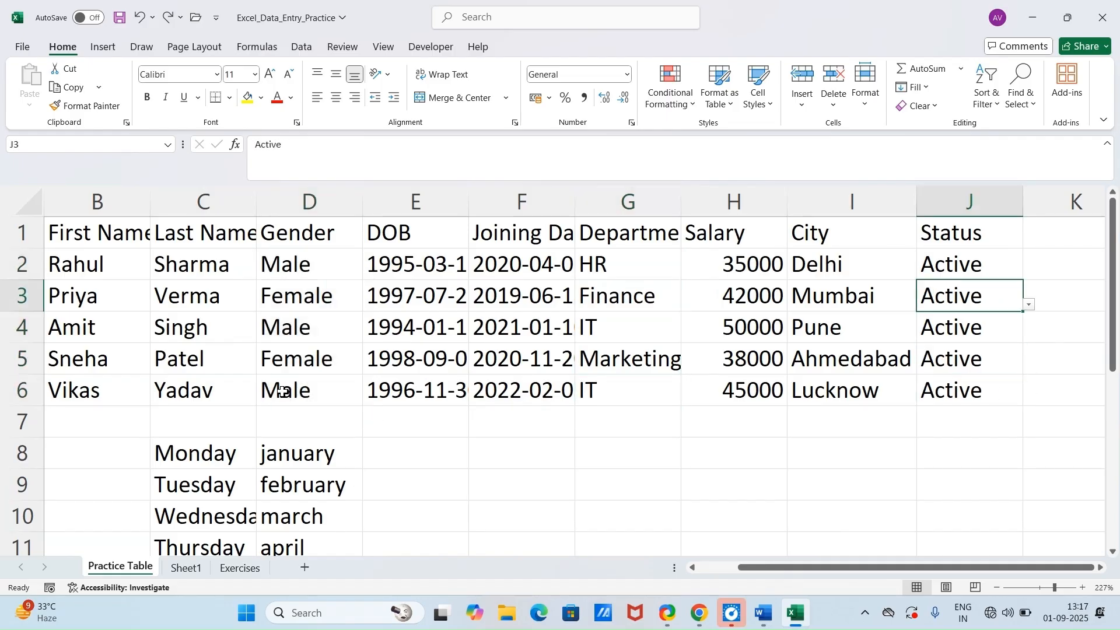
Step: Undo and redo the recent Status column edits to restore its mixed Active and Inactive values
{"action": "key", "text": "ctrl+z"}
{"action": "key", "text": "ctrl+z"}
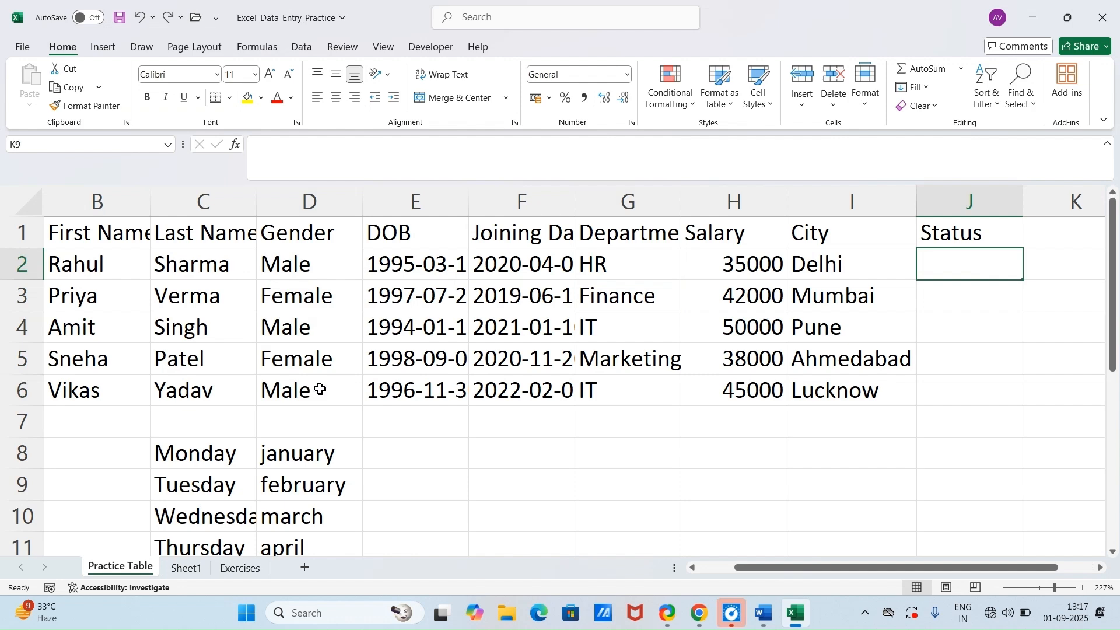
{"action": "key", "text": "ctrl+y"}
{"action": "key", "text": "ctrl+y"}
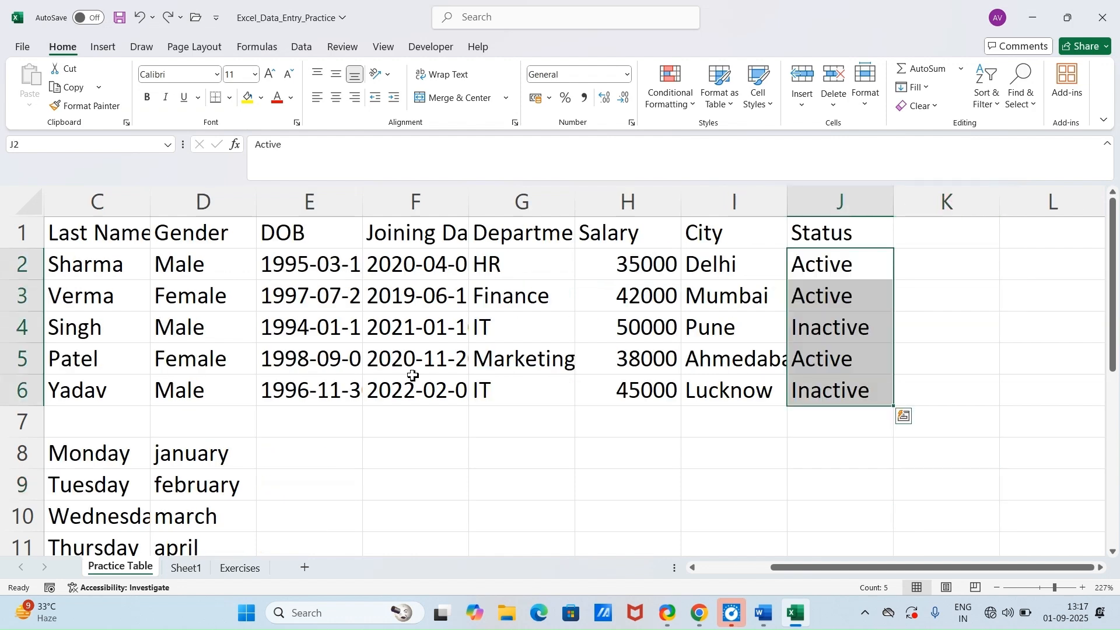
Step: Apply filters to the header row of the whole employee table A1:J6
{"action": "left_click", "coordinate": [347, 353]}
{"action": "key", "text": "ctrl+a"}
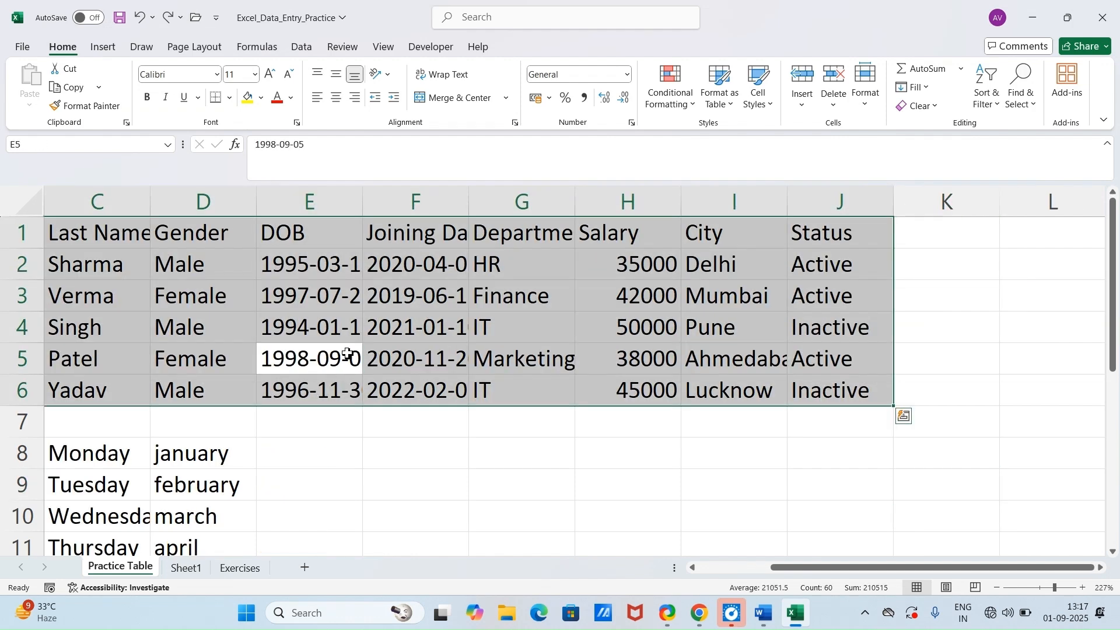
{"action": "left_click_drag", "start_coordinate": [870, 570], "coordinate": [739, 557]}
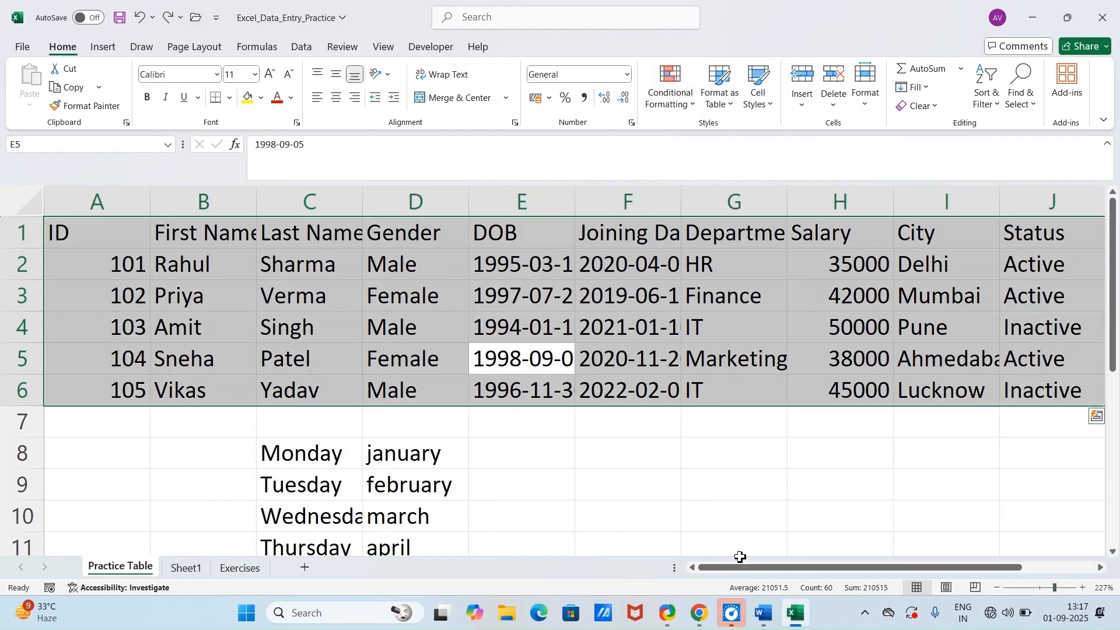
{"action": "key", "text": "ctrl+shift+l"}
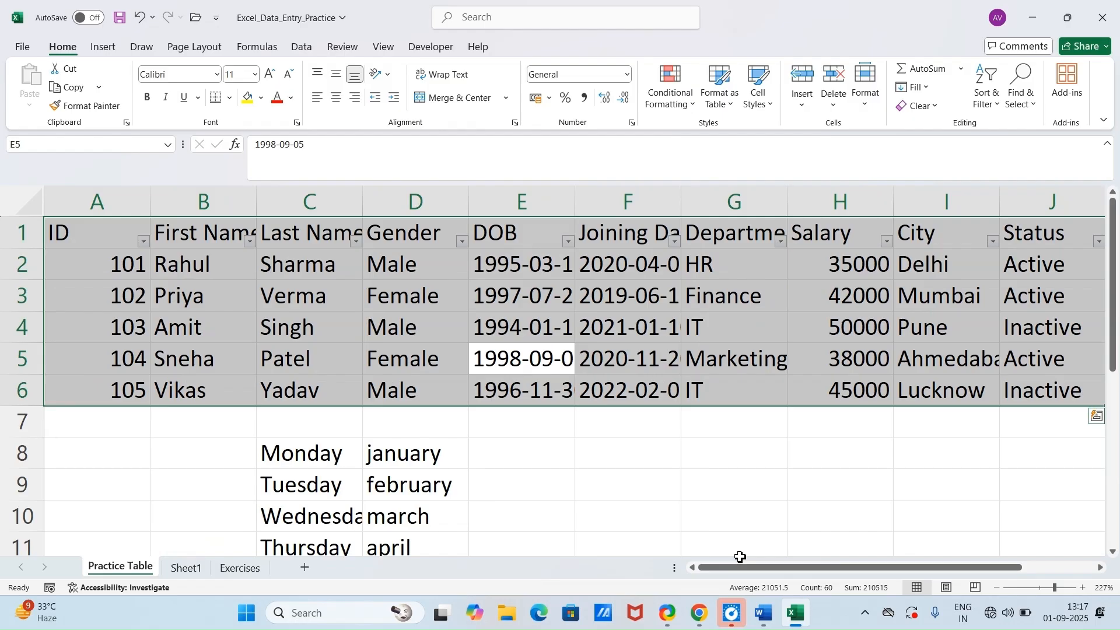
Step: Filter the Gender column to show only Male records
{"action": "left_click", "coordinate": [385, 256]}
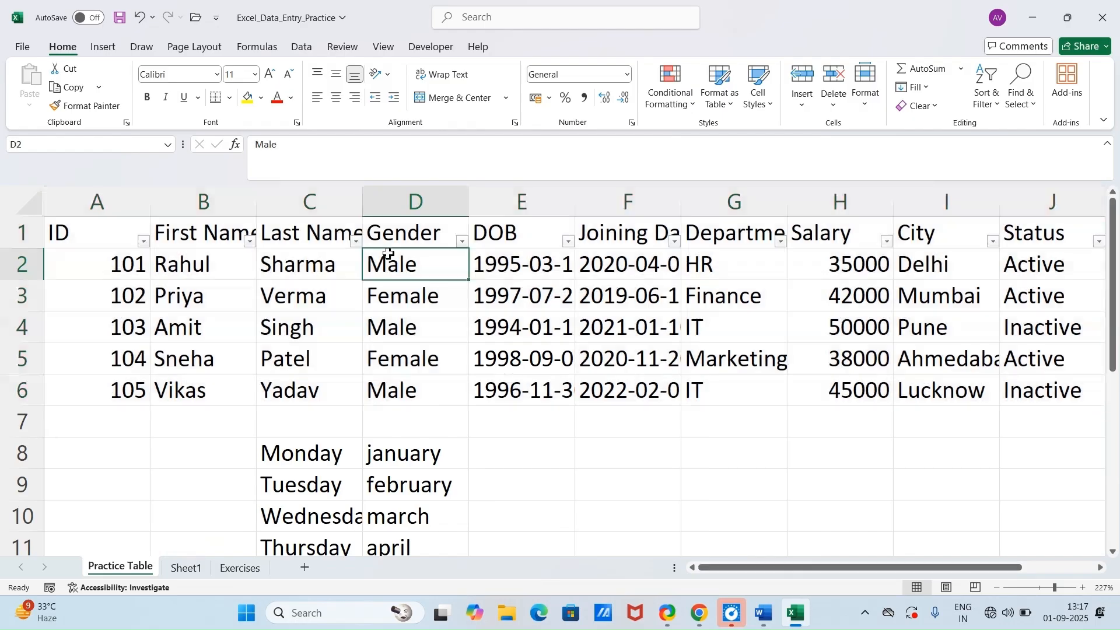
{"action": "left_click", "coordinate": [463, 241]}
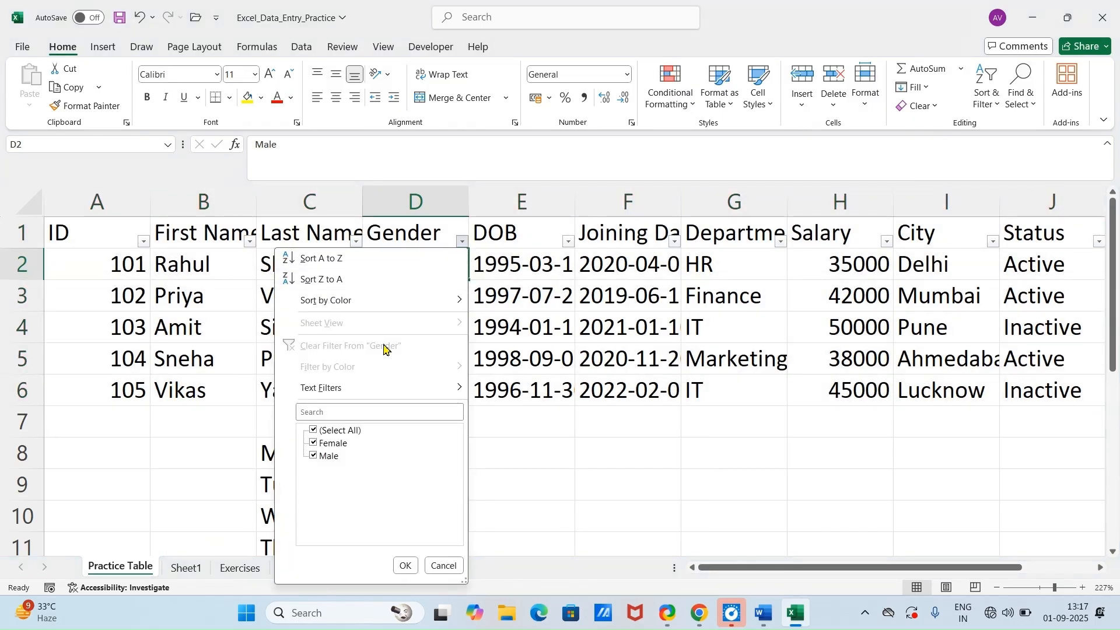
{"action": "left_click", "coordinate": [353, 433]}
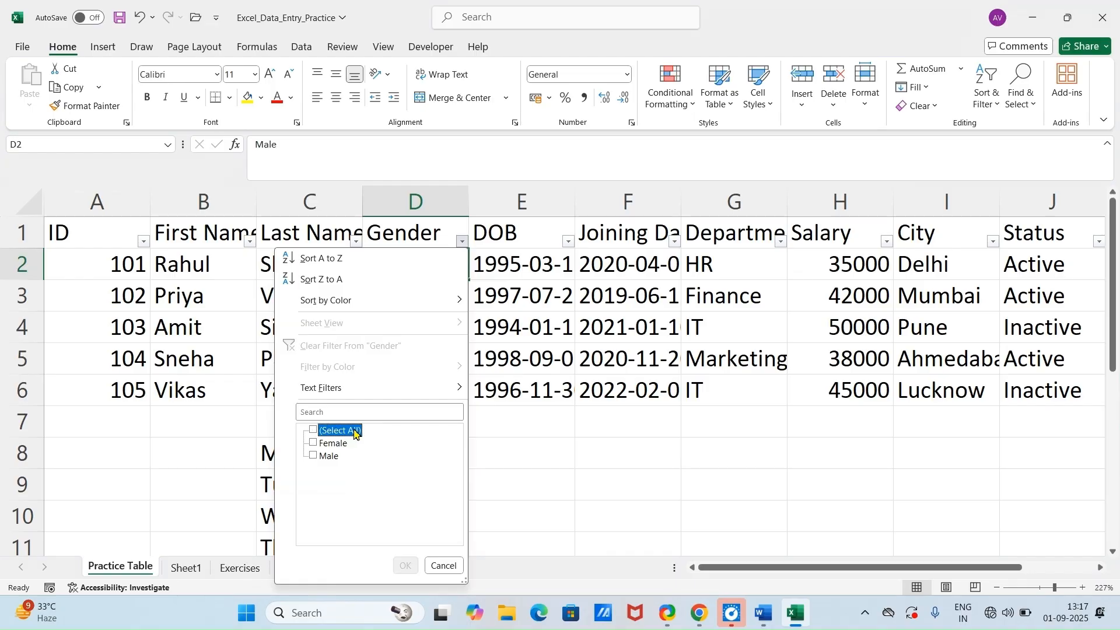
{"action": "left_click", "coordinate": [325, 457]}
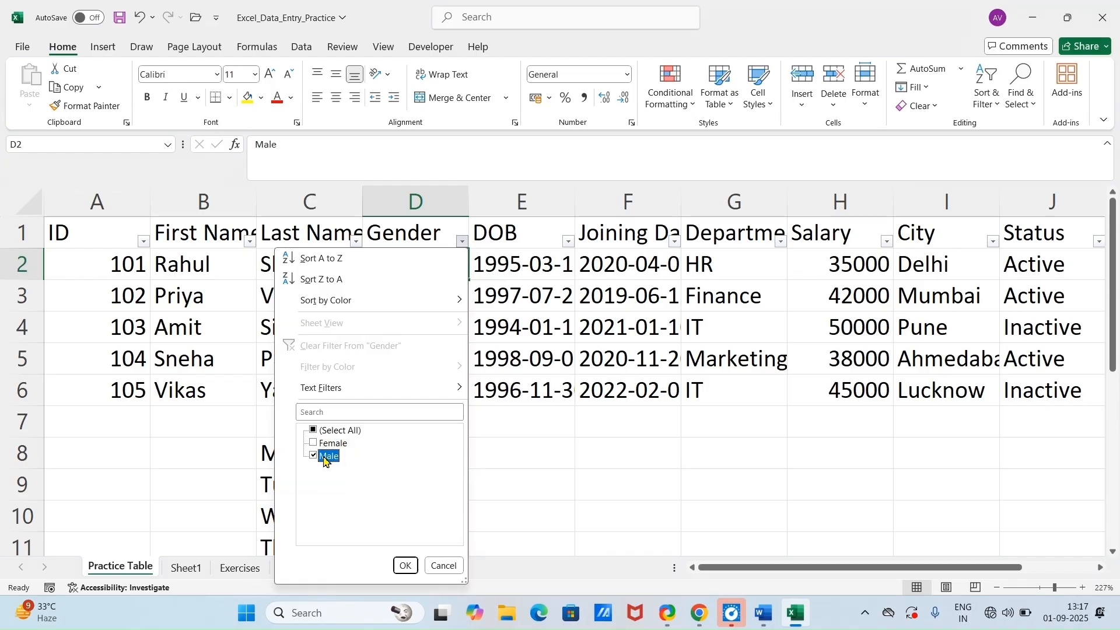
{"action": "left_click", "coordinate": [405, 565]}
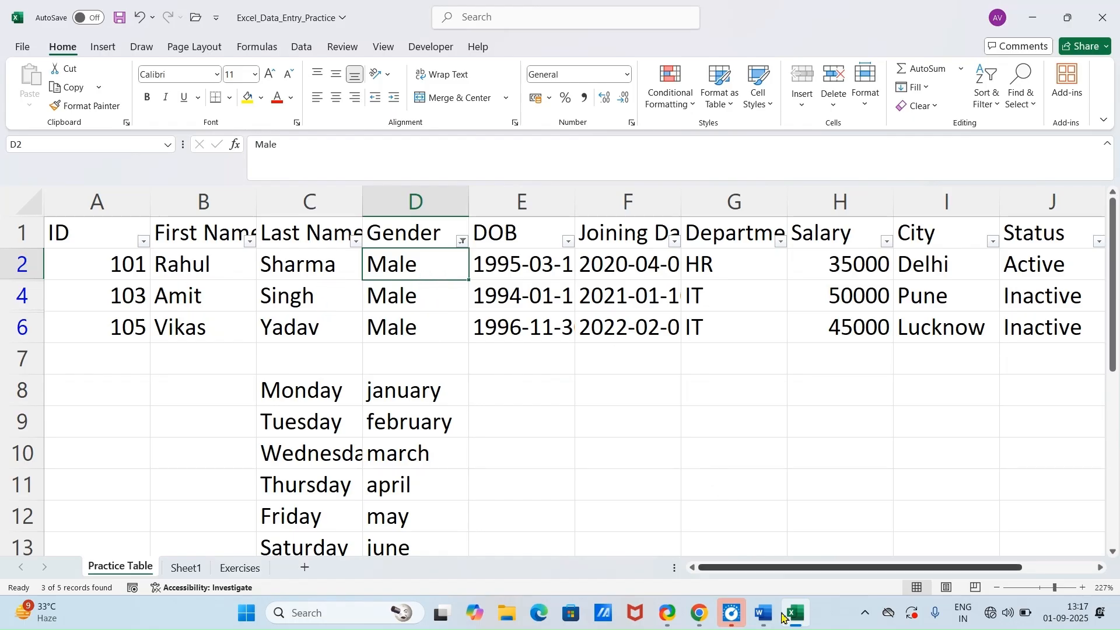
Step: Check the Find & Replace trick in the Word document, return to Excel and undo the Gender filter and table filters
{"action": "left_click", "coordinate": [763, 614]}
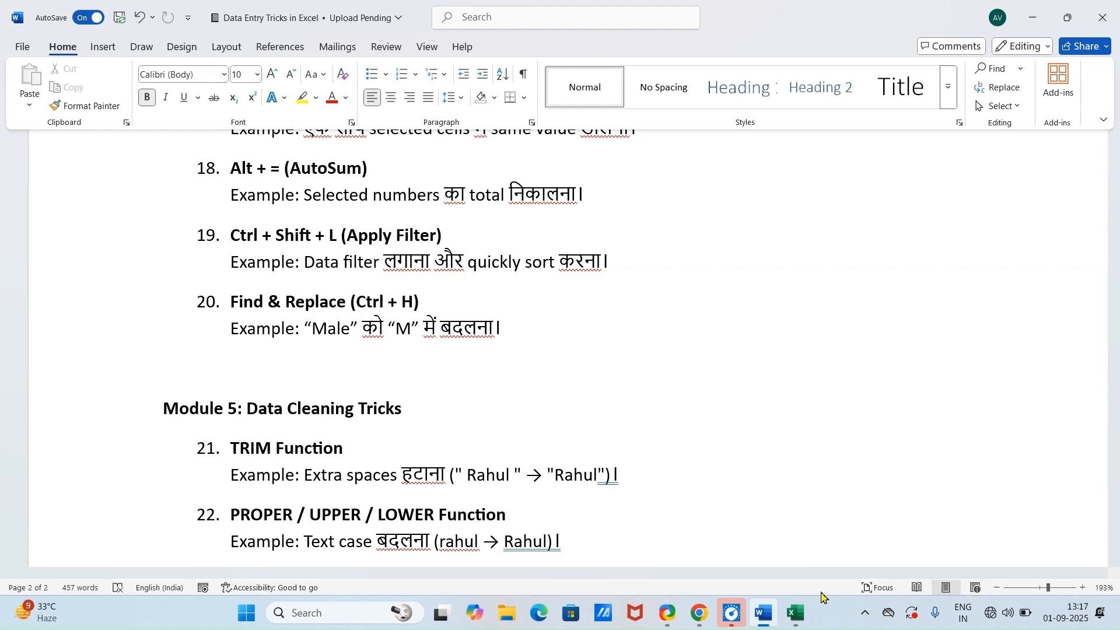
{"action": "left_click", "coordinate": [796, 611]}
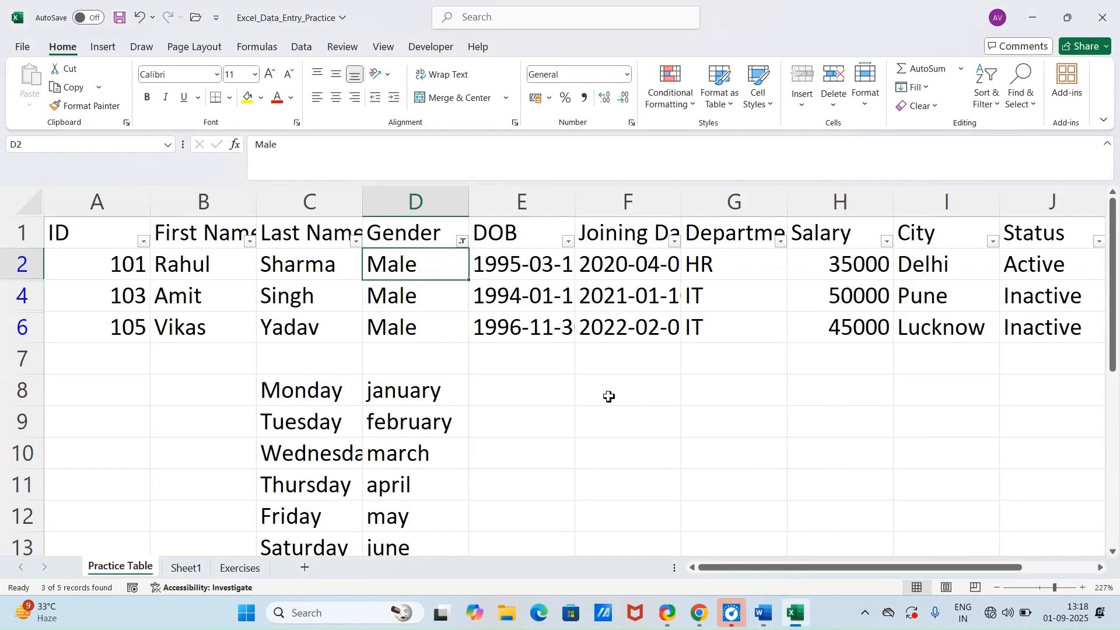
{"action": "key", "text": "ctrl+z"}
{"action": "key", "text": "ctrl+z"}
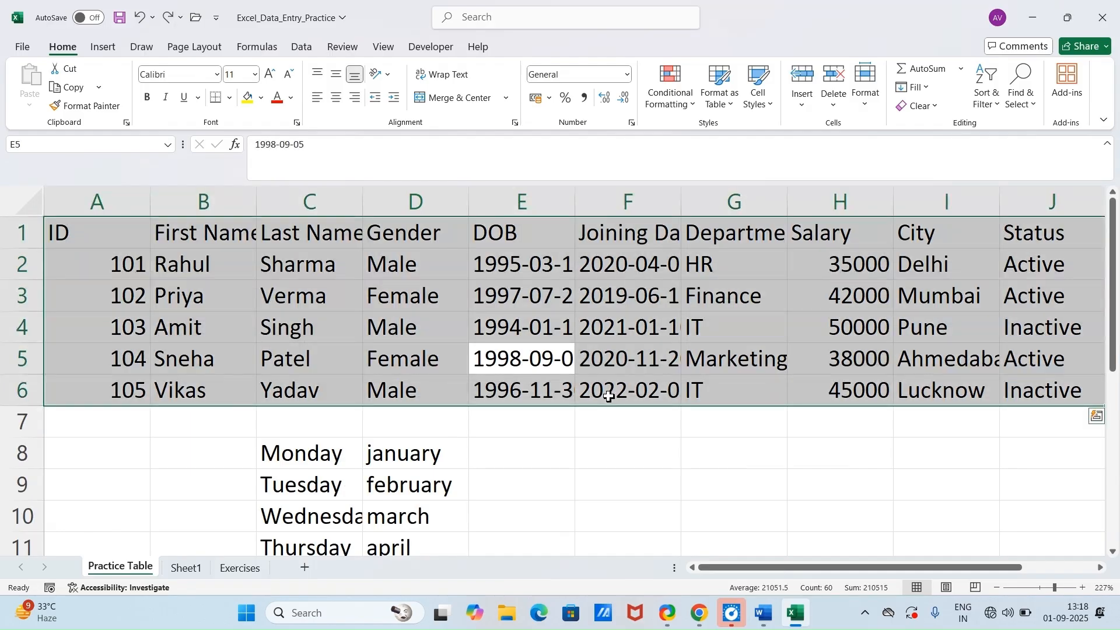
Step: Use Find and Replace to change the last name in C5 to the surname from C6 in lowercase, and close the dialog
{"action": "left_click", "coordinate": [528, 294]}
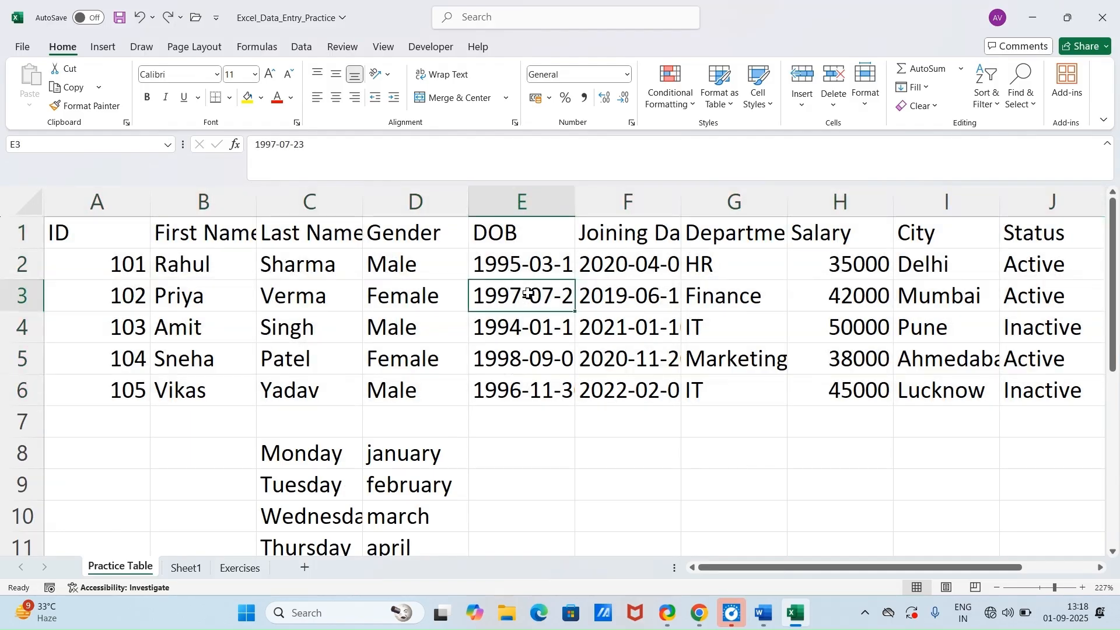
{"action": "key", "text": "ctrl+h"}
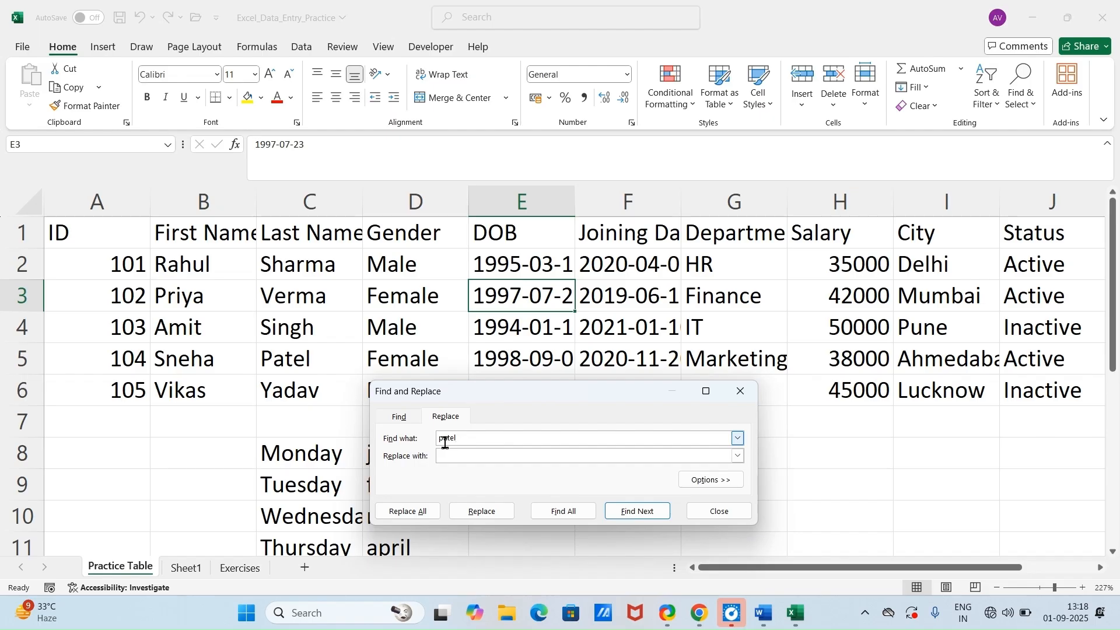
{"action": "type", "text": "patel"}
{"action": "left_click", "coordinate": [636, 513]}
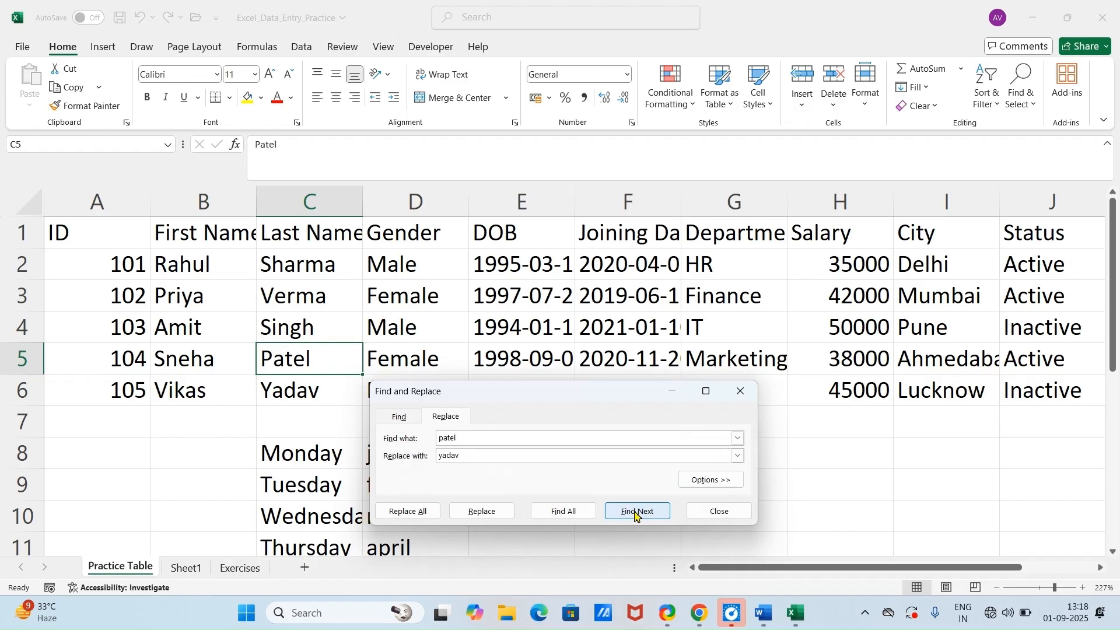
{"action": "left_click", "coordinate": [478, 512]}
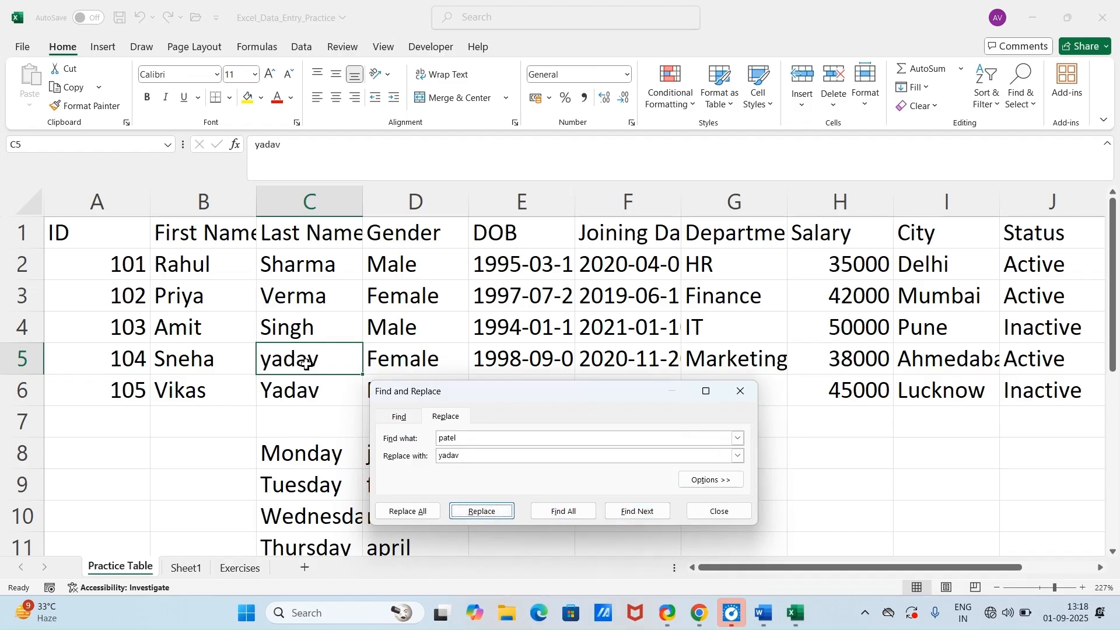
{"action": "left_click", "coordinate": [731, 516]}
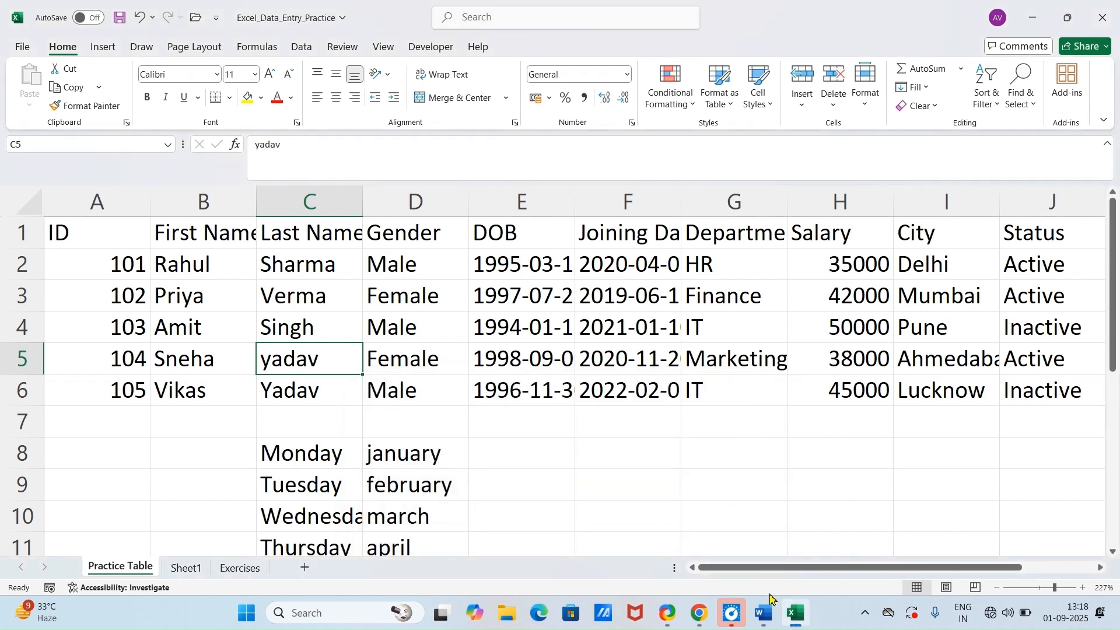
Step: Switch to the Word document and read Module 5's Data Cleaning Tricks, from the TRIM function through Concatenate / TEXTJOIN
{"action": "left_click", "coordinate": [796, 617]}
{"action": "scroll", "coordinate": [463, 423], "scroll_direction": "down", "scroll_amount": 3}
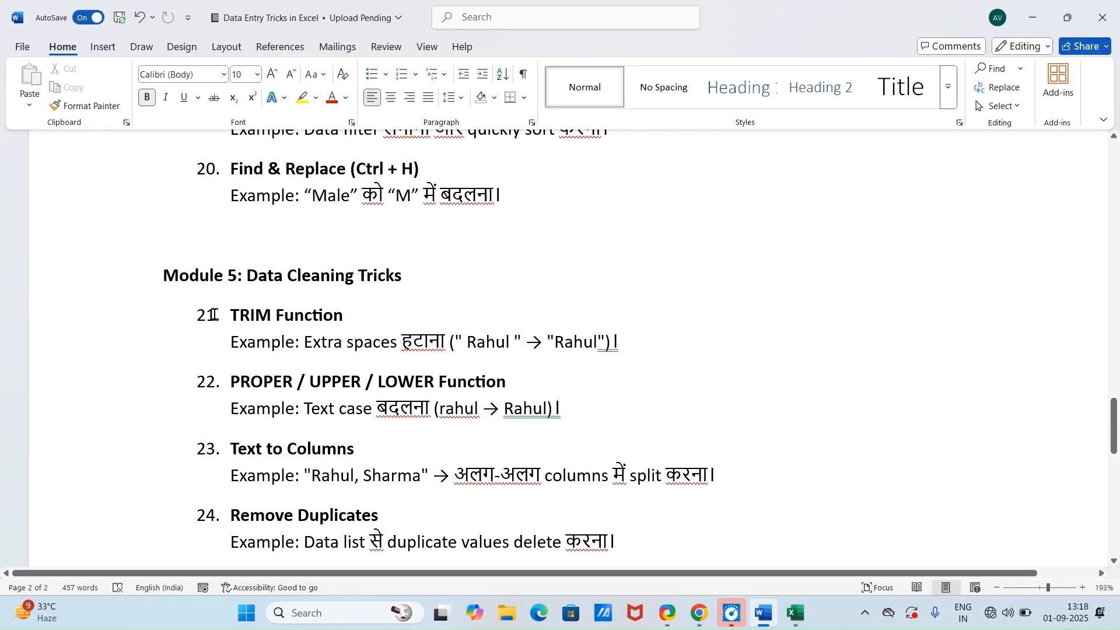
{"action": "scroll", "coordinate": [214, 316], "scroll_direction": "down", "scroll_amount": 2}
{"action": "scroll", "coordinate": [236, 332], "scroll_direction": "up", "scroll_amount": 1}
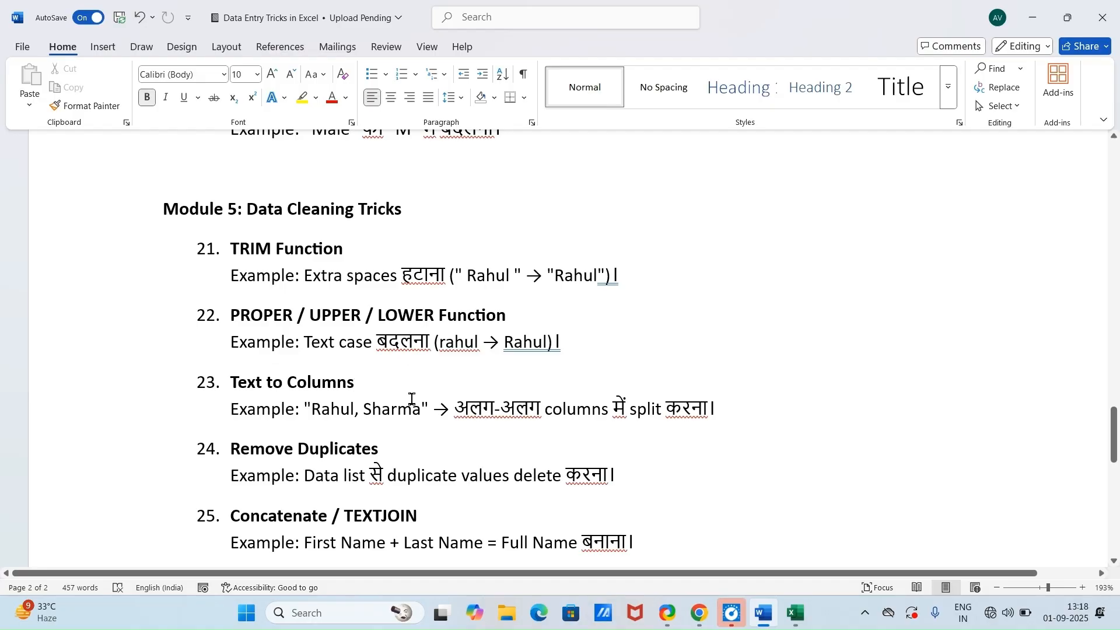
{"action": "scroll", "coordinate": [356, 333], "scroll_direction": "up", "scroll_amount": 1}
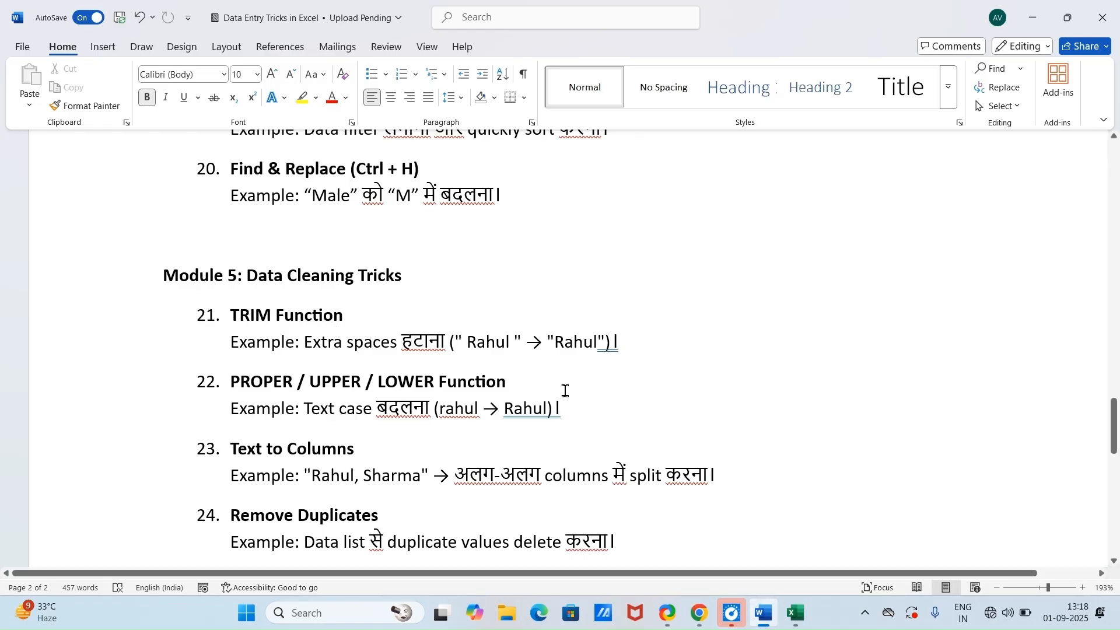
Step: Return to Excel and inspect the last names in C2 and C3 for trailing spaces
{"action": "left_click", "coordinate": [797, 626]}
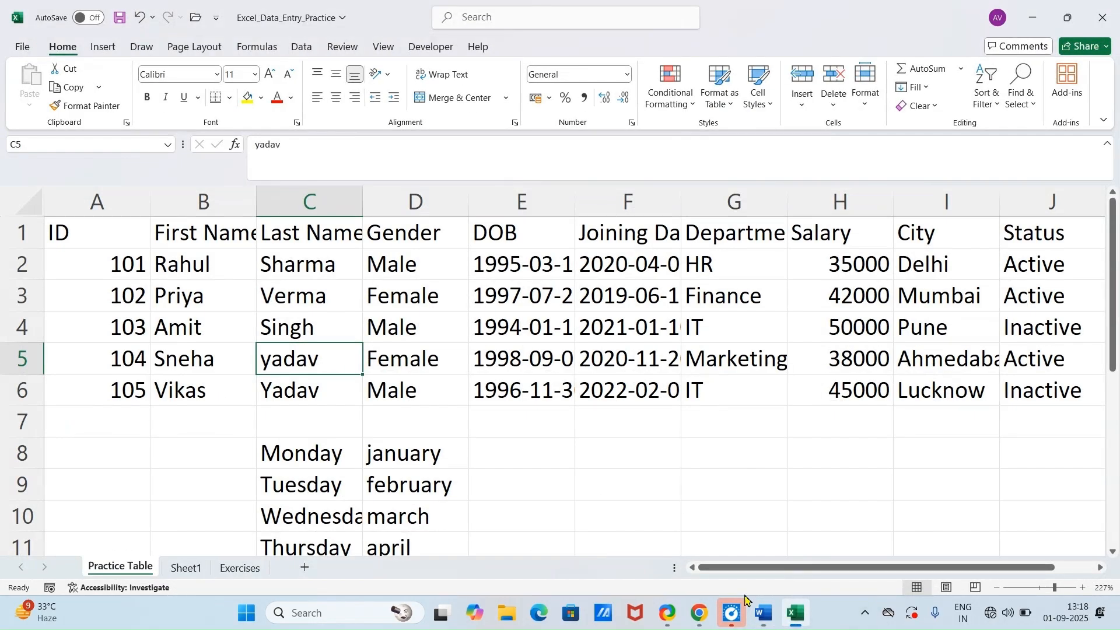
{"action": "left_click", "coordinate": [346, 273]}
{"action": "double_click", "coordinate": [347, 272]}
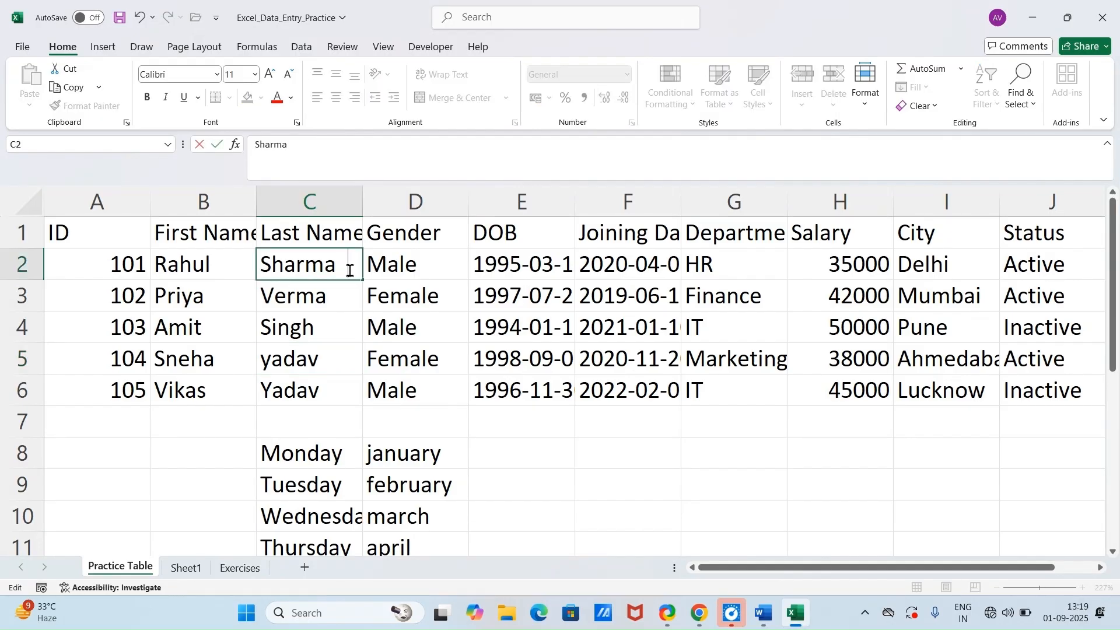
{"action": "left_click", "coordinate": [338, 298]}
{"action": "double_click", "coordinate": [339, 299]}
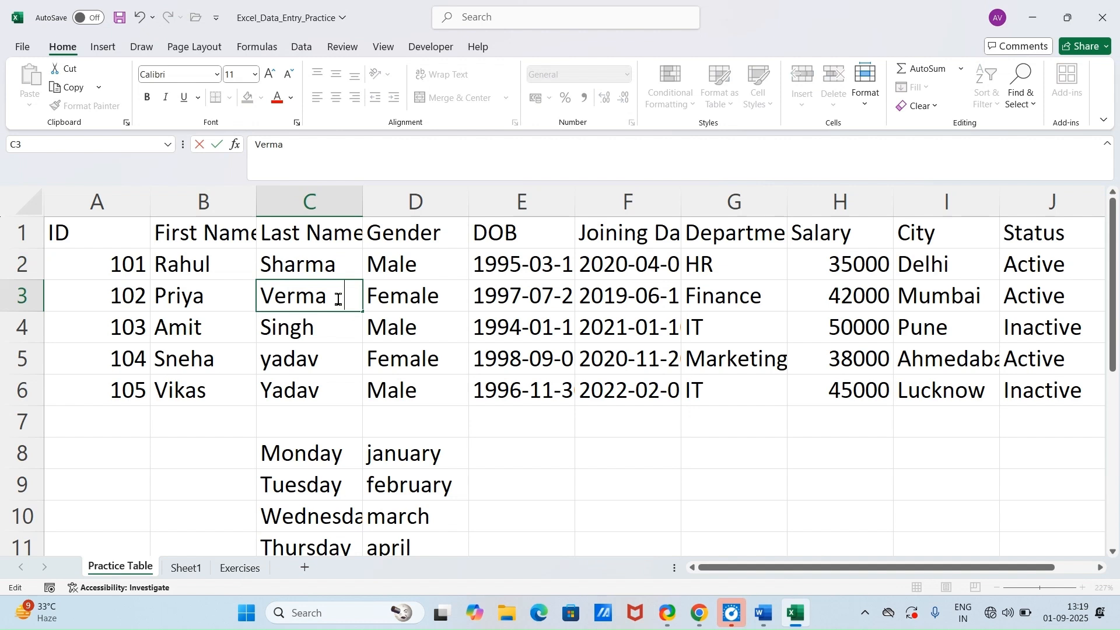
{"action": "left_click", "coordinate": [409, 328]}
Step: Insert a blank column between the Last Name and Gender columns
{"action": "left_click", "coordinate": [424, 207]}
{"action": "right_click", "coordinate": [428, 213]}
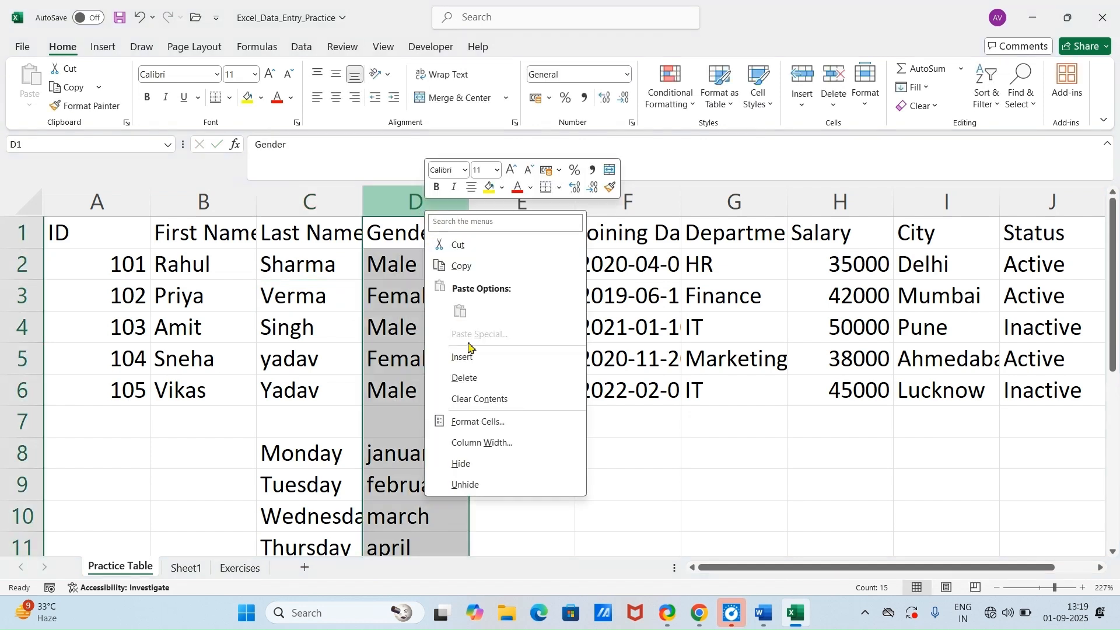
{"action": "left_click", "coordinate": [464, 358]}
{"action": "left_click", "coordinate": [404, 276]}
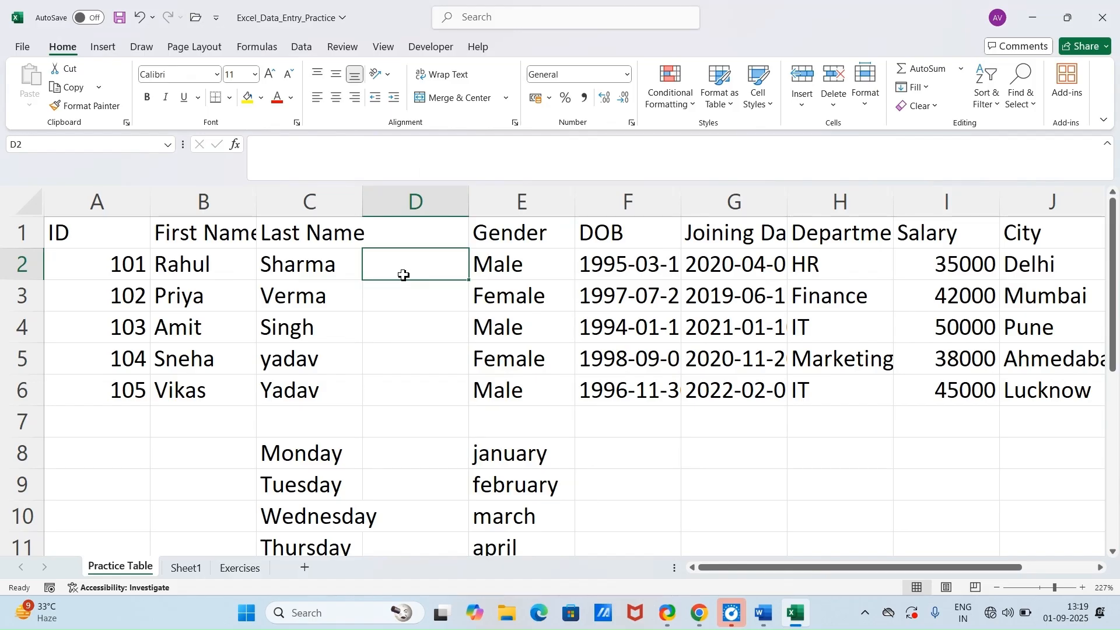
{"action": "type", "text": "=trim"}
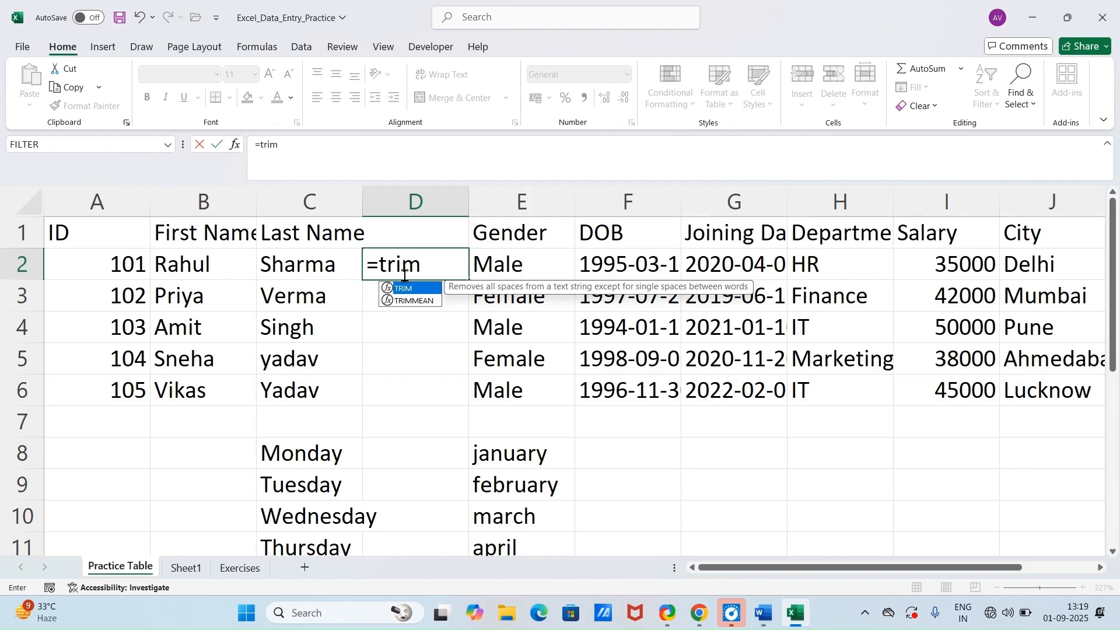
{"action": "key", "text": "BackSpace"}
{"action": "key", "text": "BackSpace"}
{"action": "key", "text": "BackSpace"}
{"action": "key", "text": "BackSpace"}
{"action": "key", "text": "BackSpace"}
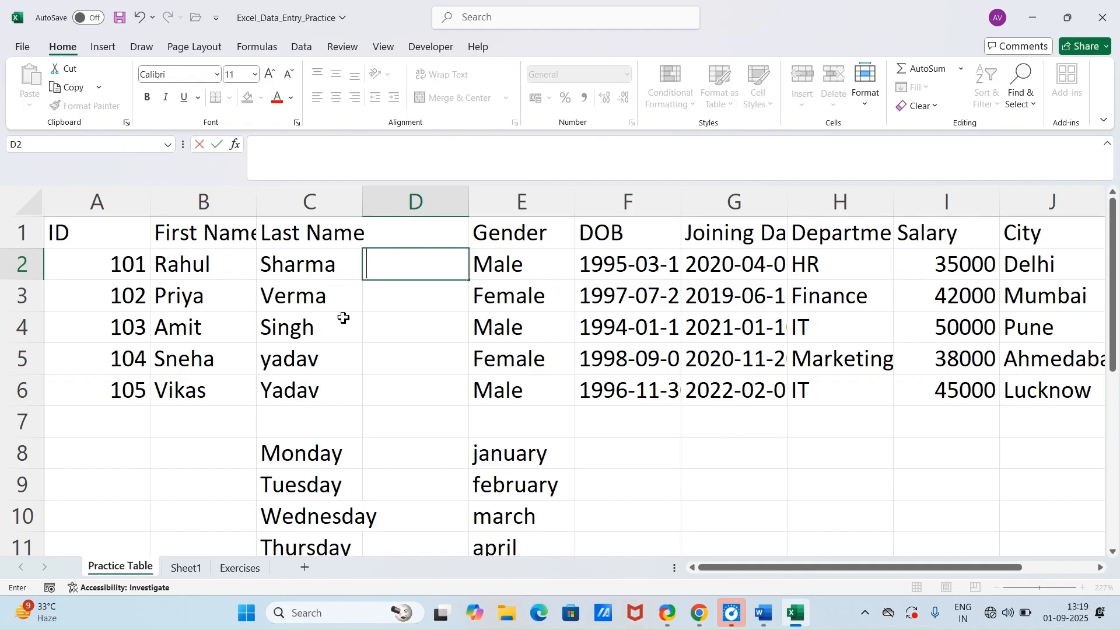
Step: Enter =LEN(C2) in D2 to count the characters of the first last name
{"action": "type", "text": "="}
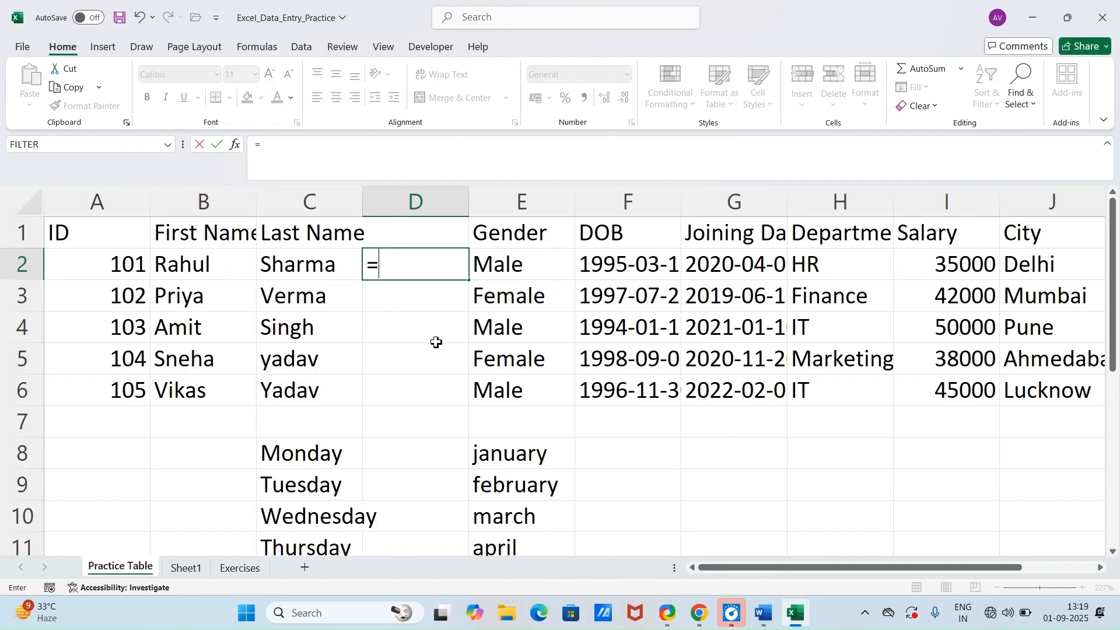
{"action": "type", "text": "len"}
{"action": "key", "text": "Tab"}
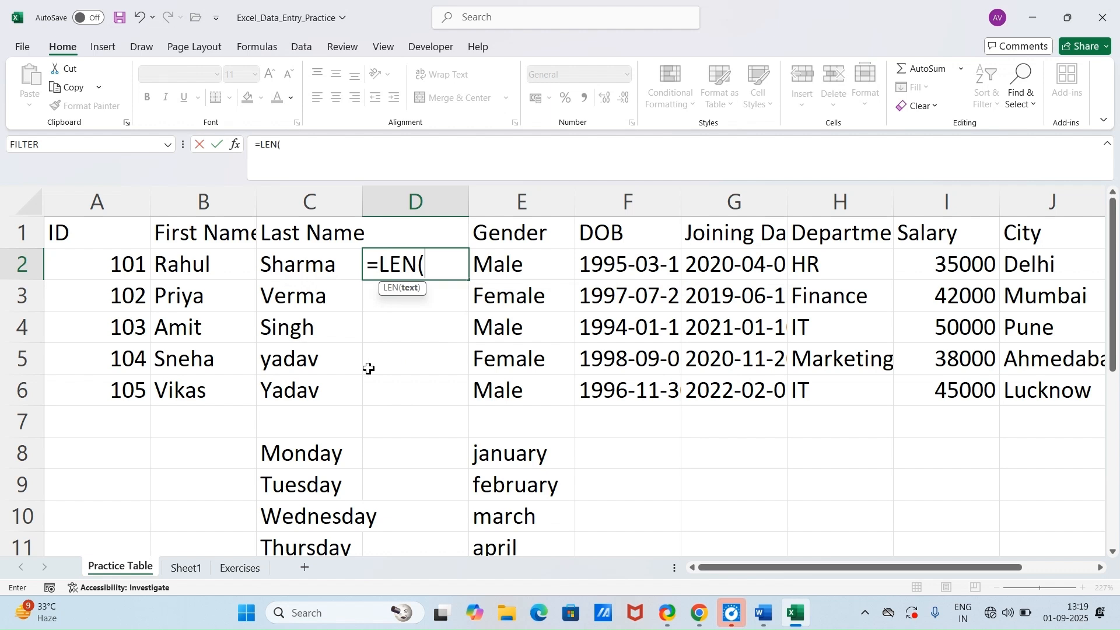
{"action": "left_click", "coordinate": [308, 273]}
{"action": "key", "text": "Return"}
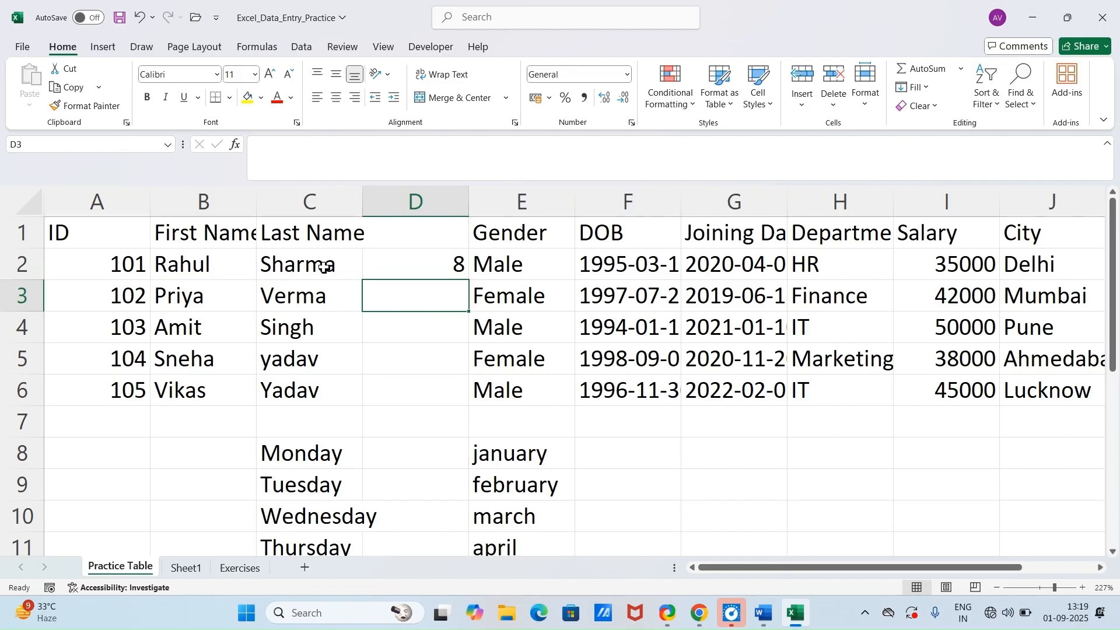
Step: Replace the LEN formula in D2 with =TRIM(C2) to remove extra spaces from the first last name
{"action": "left_click", "coordinate": [434, 267]}
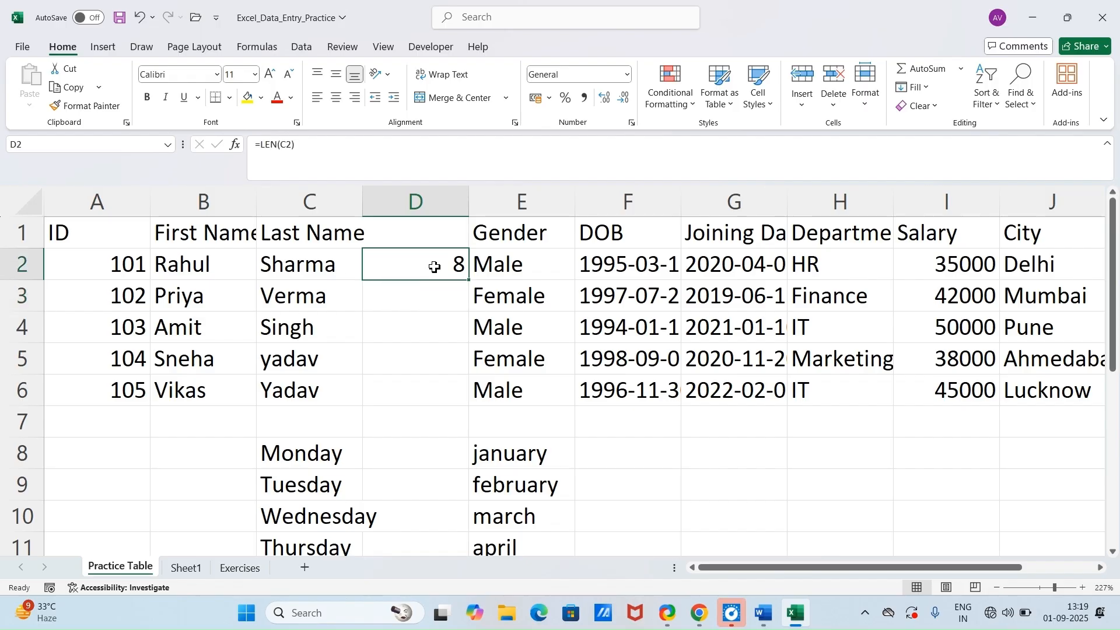
{"action": "key", "text": "Delete"}
{"action": "type", "text": "="}
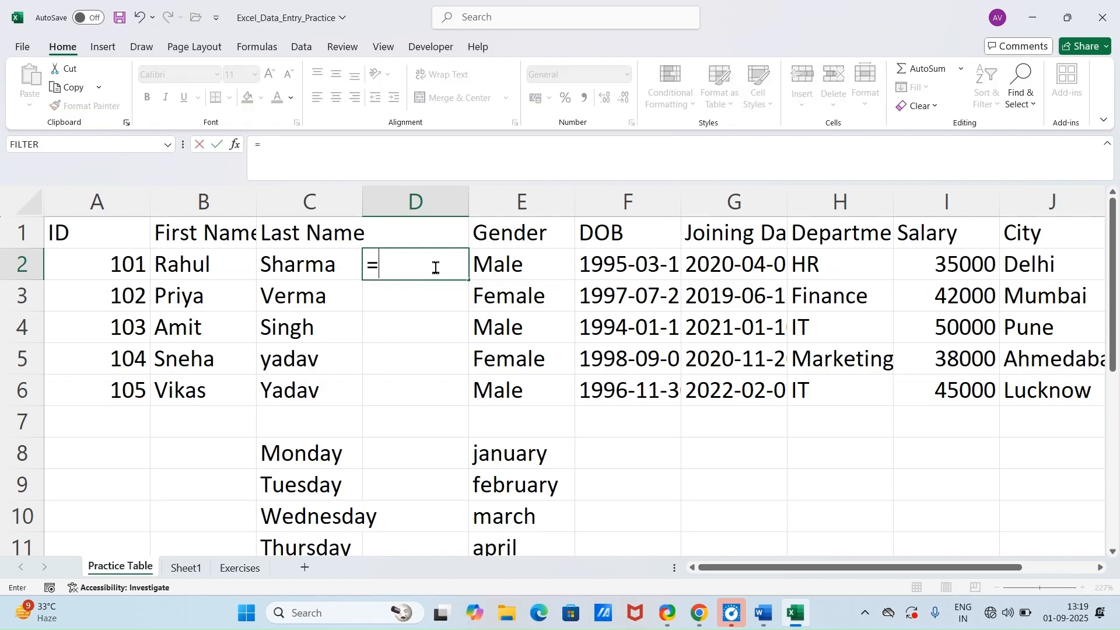
{"action": "type", "text": "trim"}
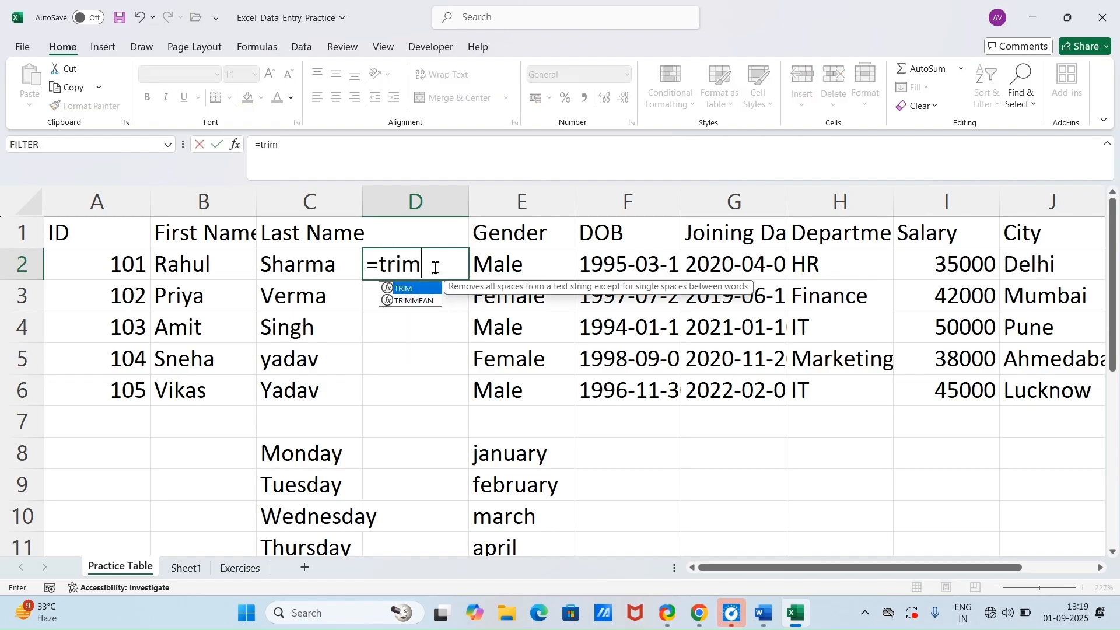
{"action": "key", "text": "Tab"}
{"action": "left_click", "coordinate": [289, 274]}
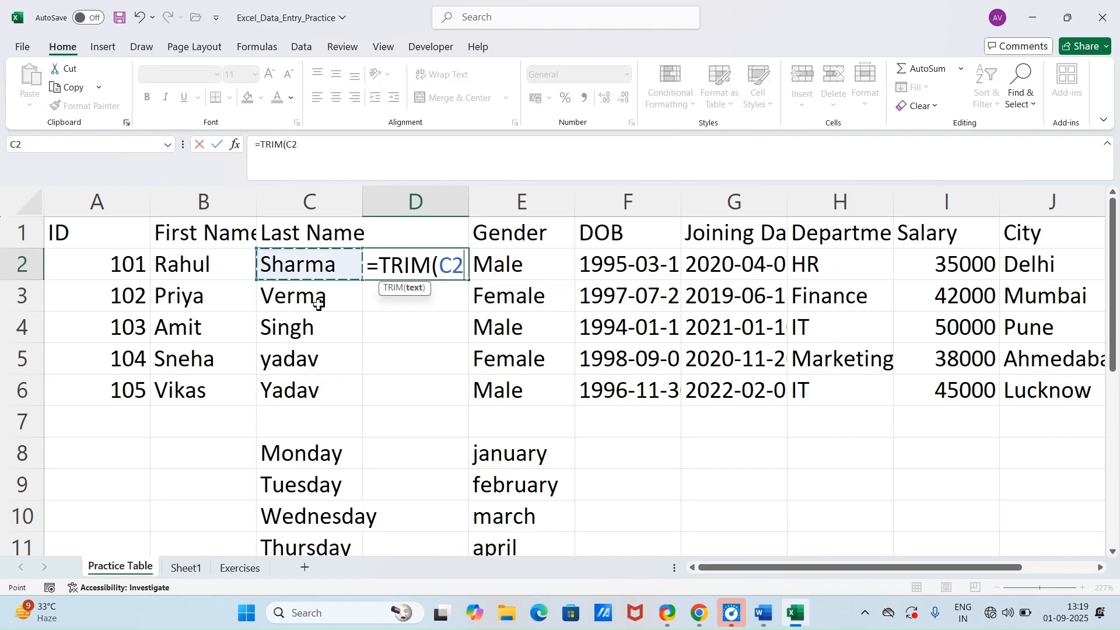
{"action": "key", "text": "Return"}
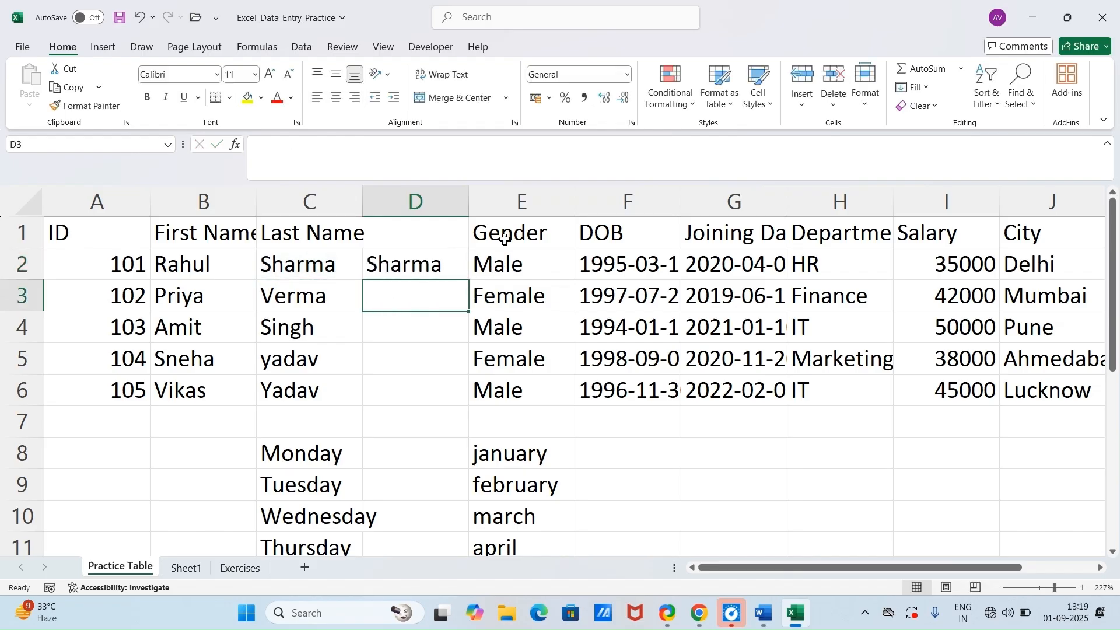
Step: Insert a blank column between the trimmed name in column D and the Gender column
{"action": "left_click", "coordinate": [521, 202]}
{"action": "right_click", "coordinate": [519, 215]}
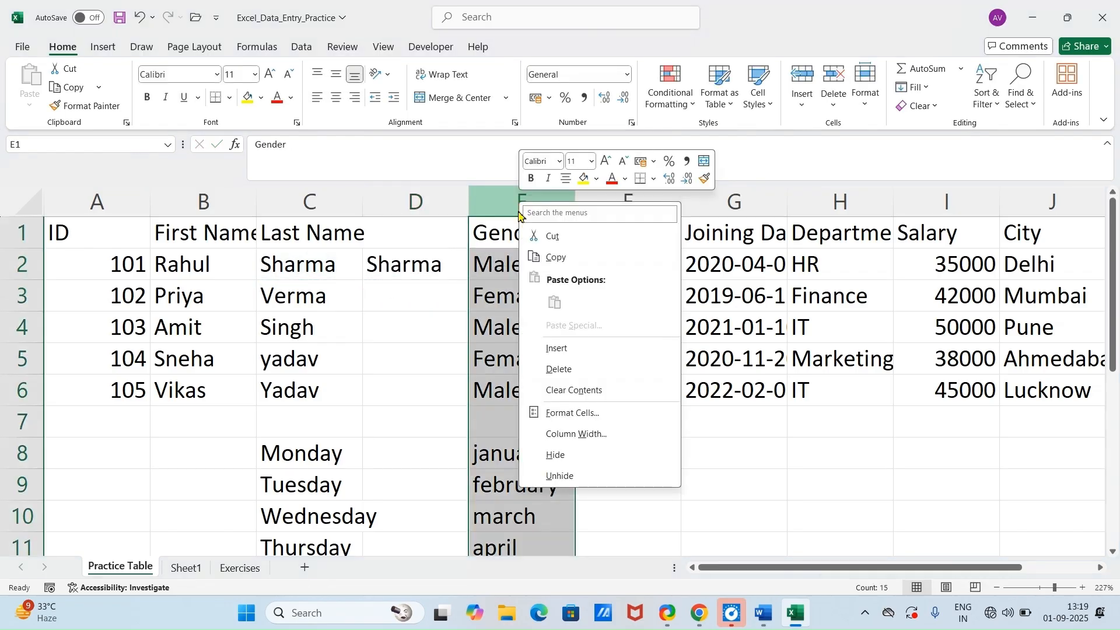
{"action": "left_click", "coordinate": [562, 349]}
Step: Enter =LEN(D2) in E2 to count the characters of the trimmed last name
{"action": "left_click", "coordinate": [517, 270]}
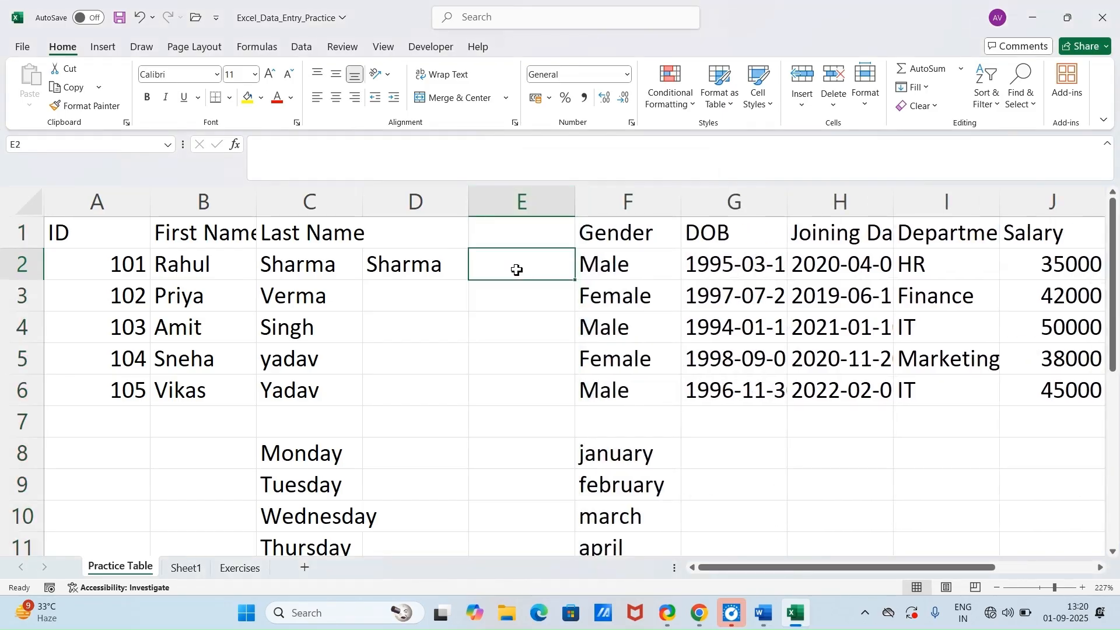
{"action": "type", "text": "=tri"}
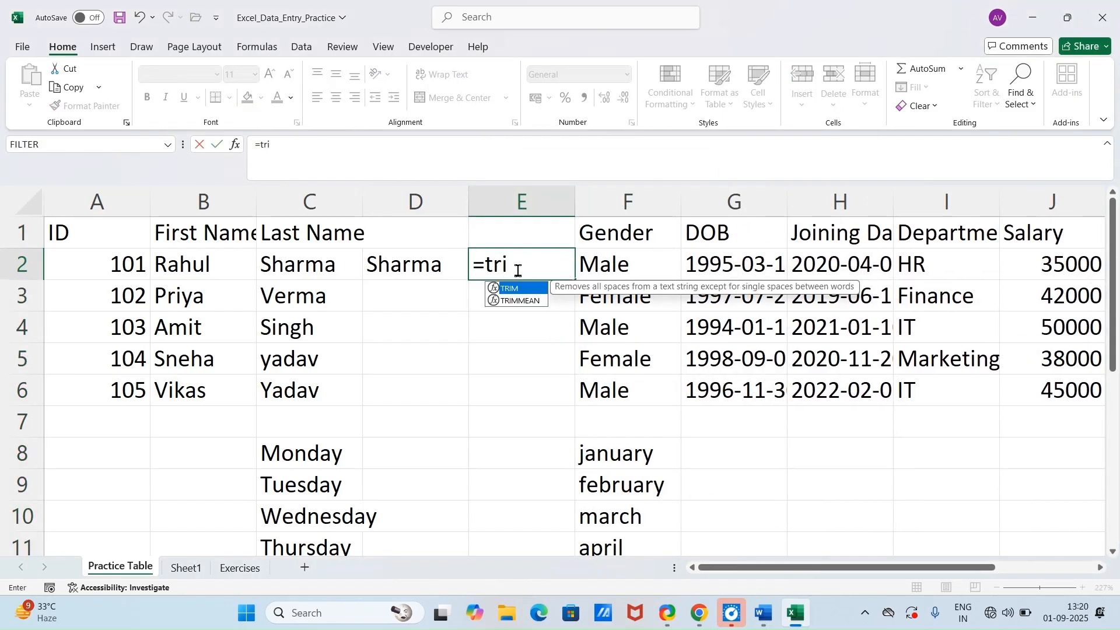
{"action": "key", "text": "BackSpace"}
{"action": "key", "text": "BackSpace"}
{"action": "key", "text": "BackSpace"}
{"action": "type", "text": "len"}
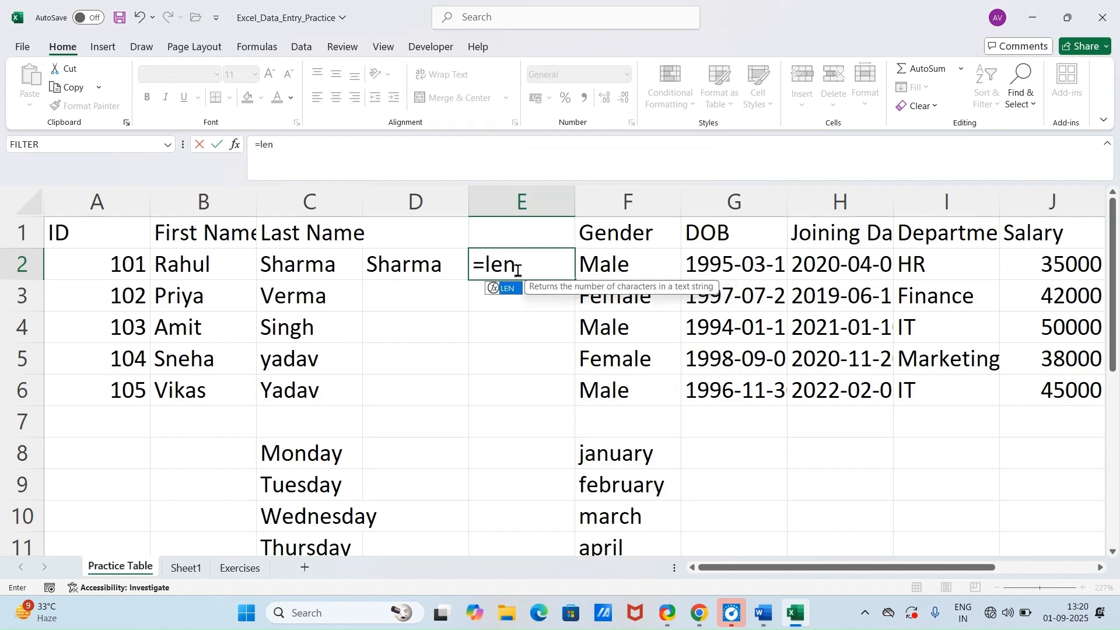
{"action": "key", "text": "Tab"}
{"action": "left_click", "coordinate": [414, 269]}
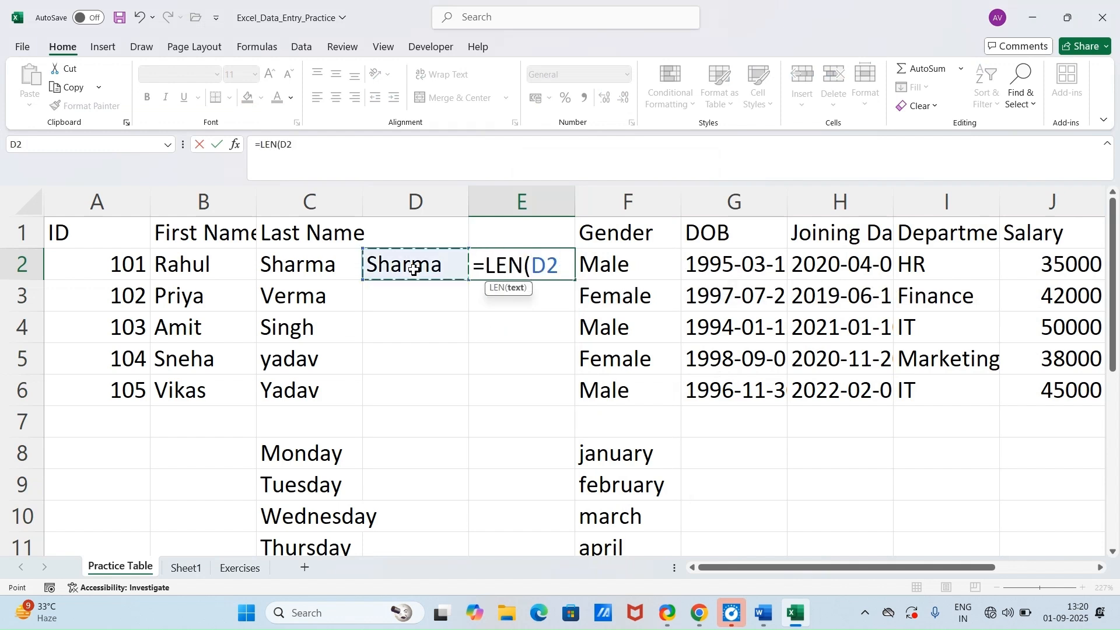
{"action": "key", "text": "Return"}
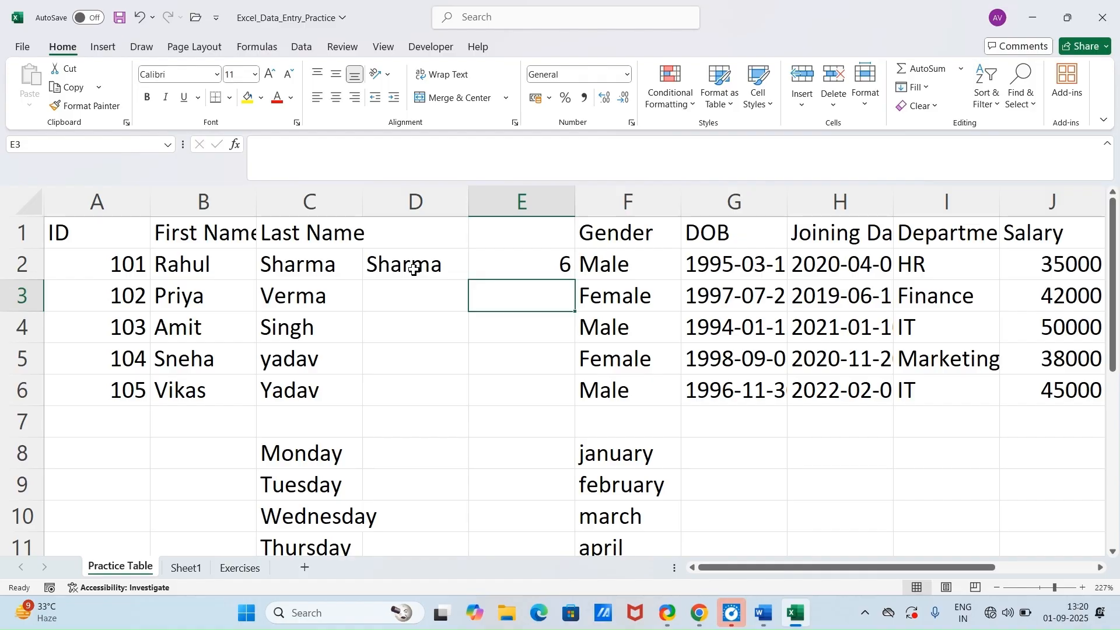
Step: Check the last name in C2 for trailing spaces and count its characters with a LEN formula in E1
{"action": "double_click", "coordinate": [319, 267]}
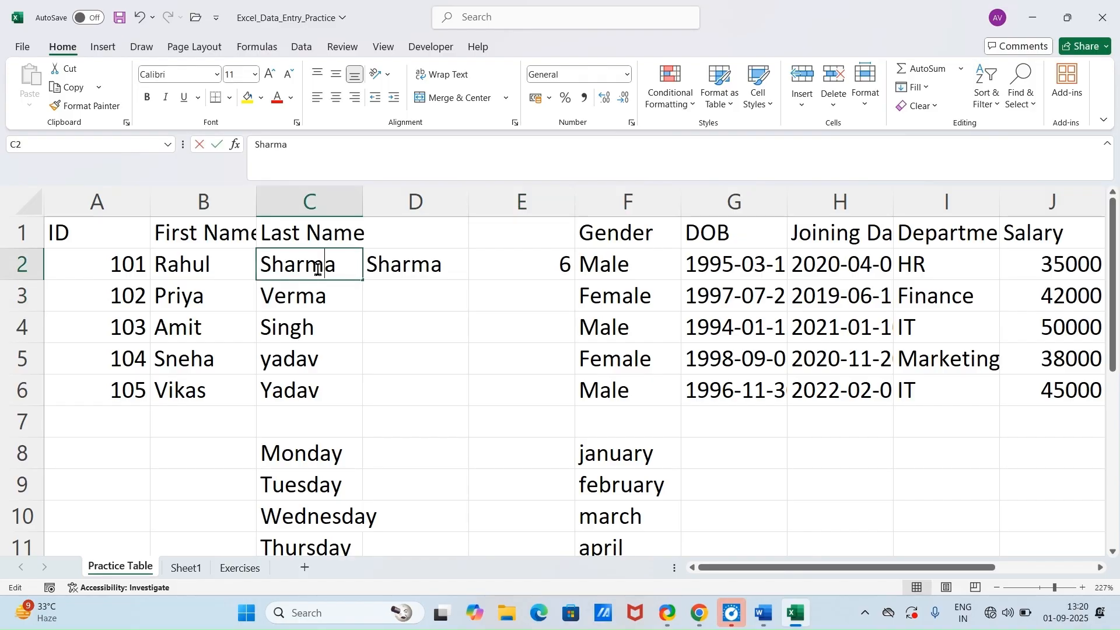
{"action": "left_click", "coordinate": [348, 298]}
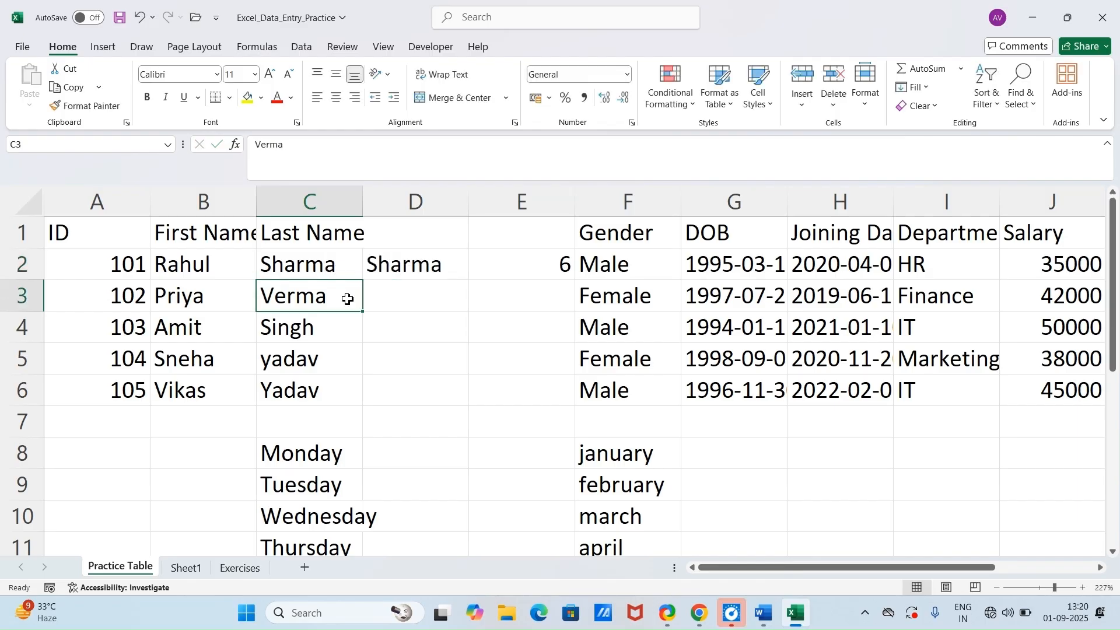
{"action": "left_click", "coordinate": [543, 227]}
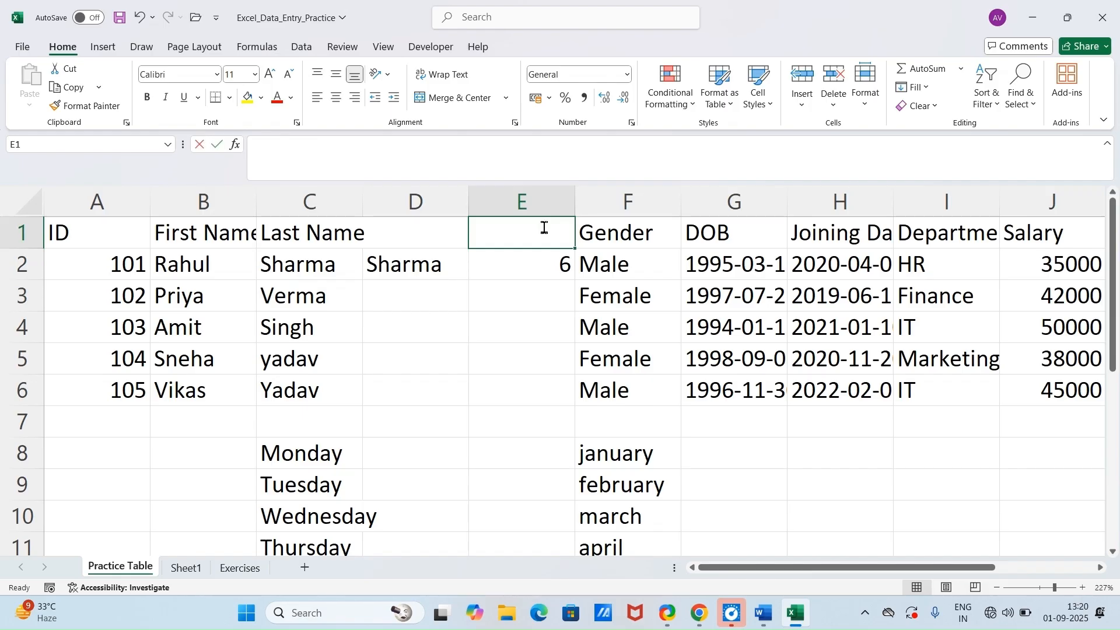
{"action": "type", "text": "=len"}
{"action": "key", "text": "Tab"}
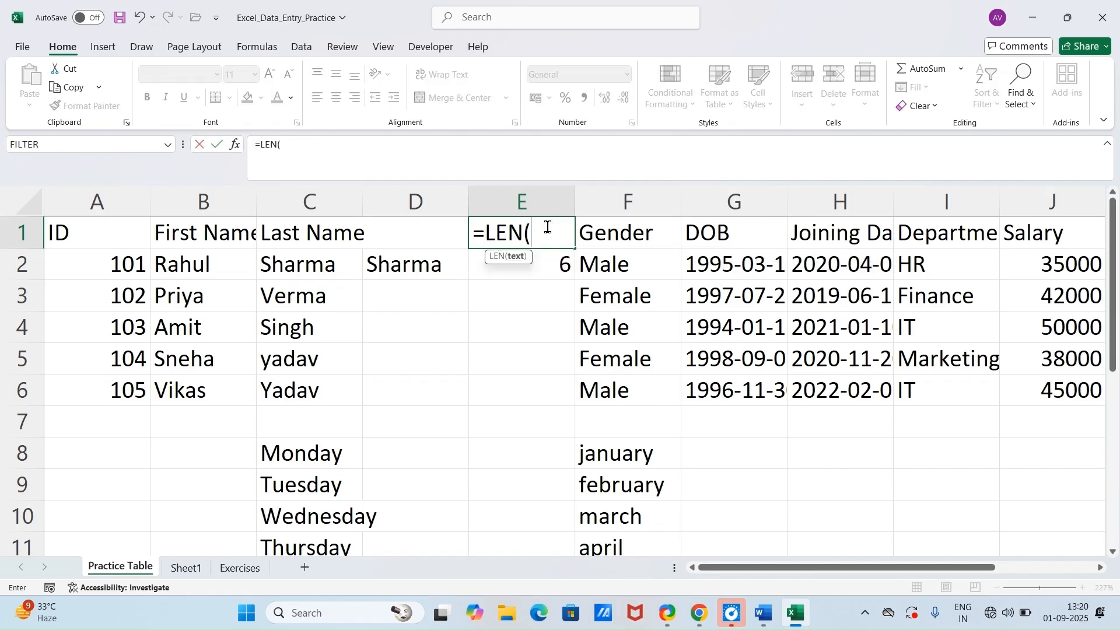
{"action": "left_click", "coordinate": [282, 279]}
{"action": "key", "text": "Return"}
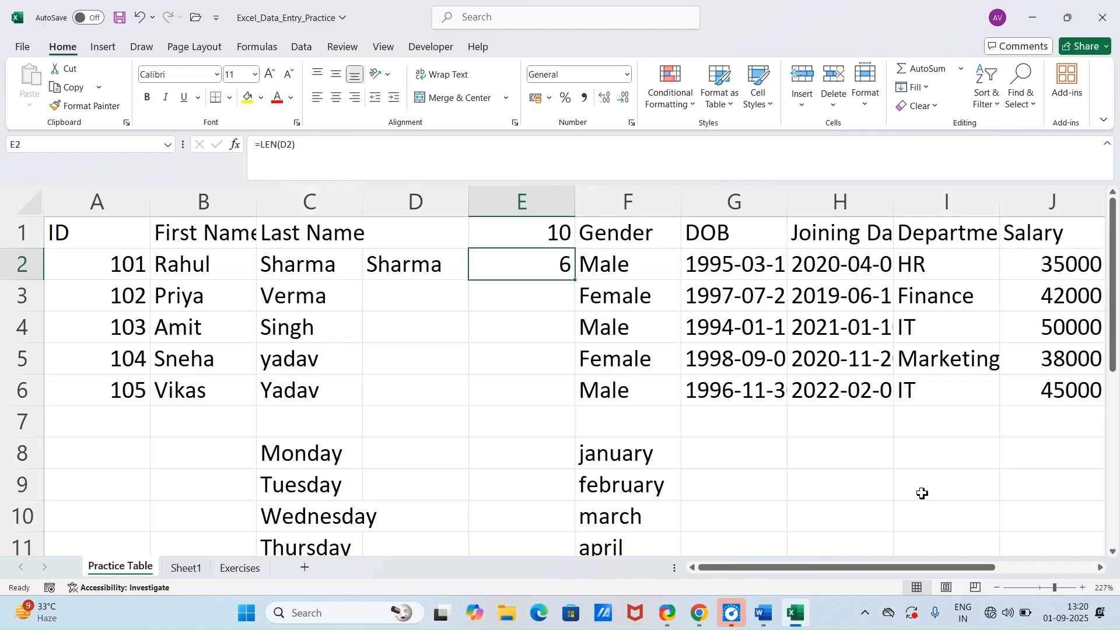
Step: Switch to the Word document to read trick 22, PROPER / UPPER / LOWER Function, and return to Excel
{"action": "mouse_move", "coordinate": [803, 624]}
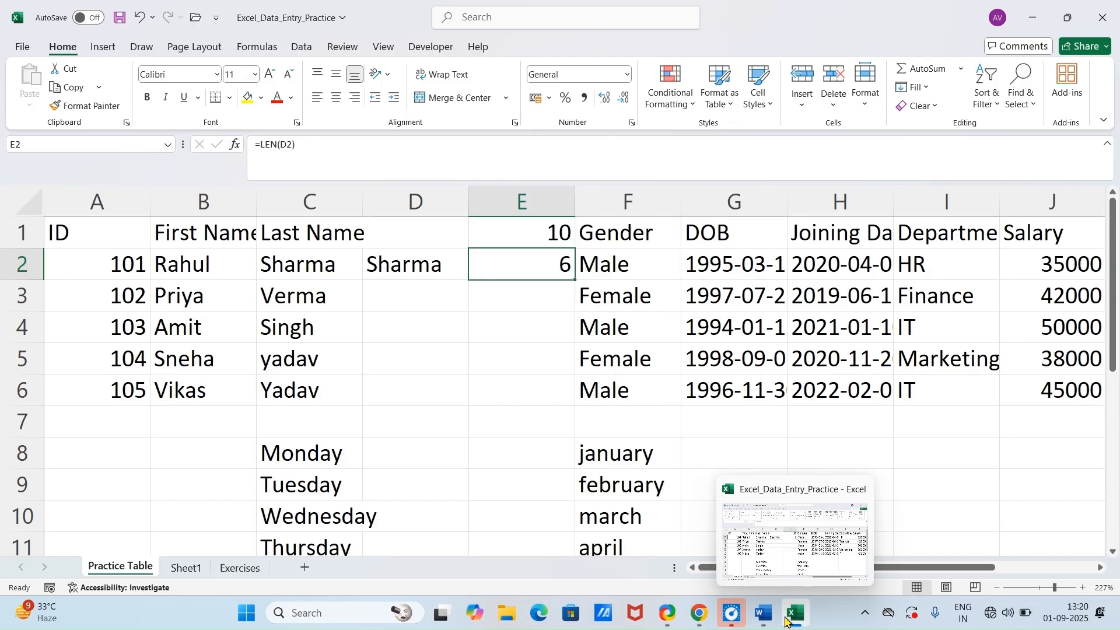
{"action": "left_click", "coordinate": [765, 614]}
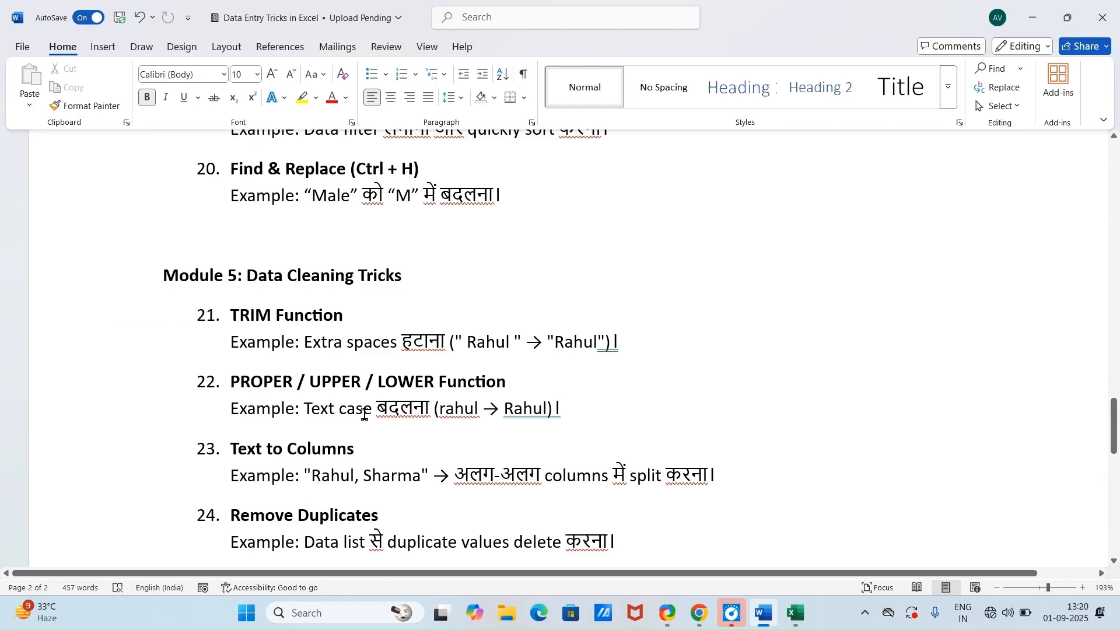
{"action": "left_click", "coordinate": [791, 625]}
Step: Undo the LEN formulas in column E, the inserted column and the TRIM formula, leaving D2 empty
{"action": "left_click_drag", "start_coordinate": [414, 273], "coordinate": [486, 284]}
{"action": "key", "text": "ctrl+z"}
{"action": "key", "text": "ctrl+z"}
{"action": "key", "text": "ctrl+z"}
{"action": "key", "text": "ctrl+z"}
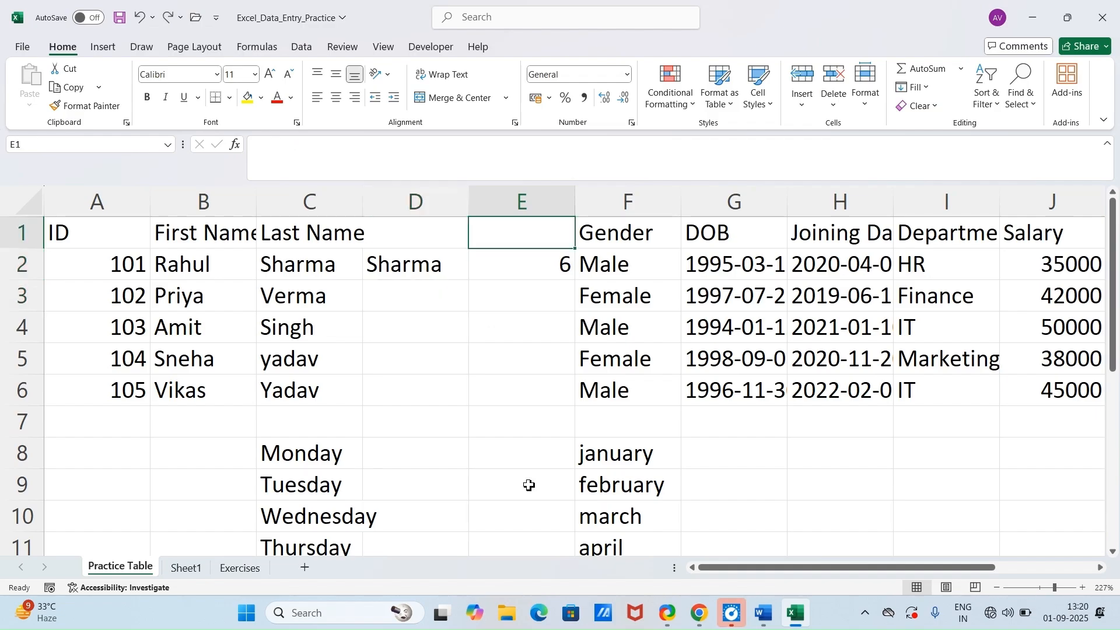
{"action": "key", "text": "ctrl+z"}
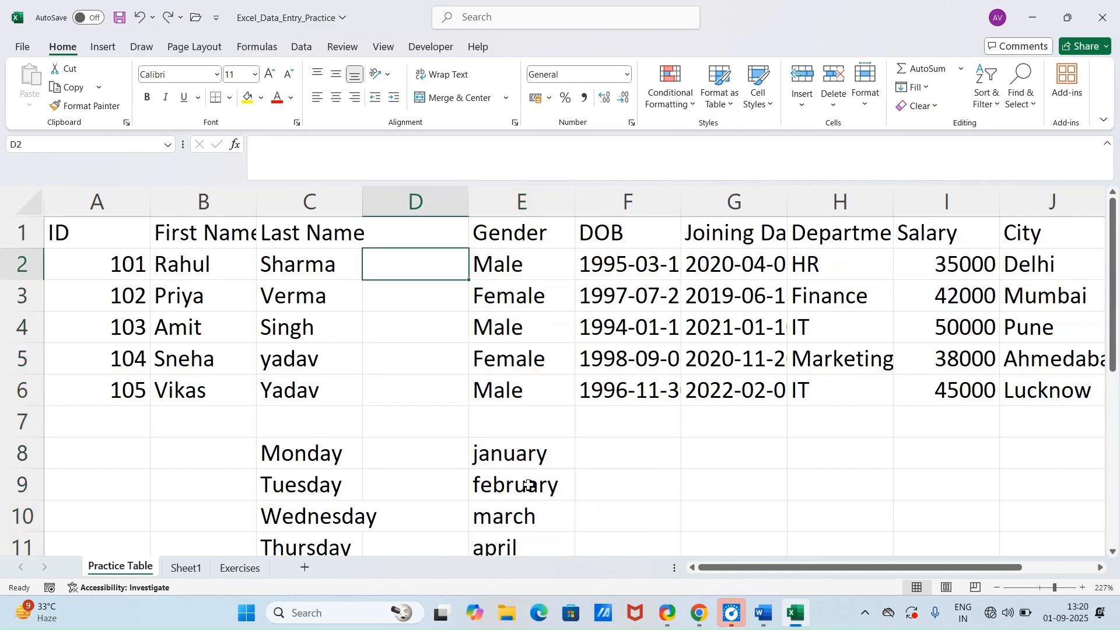
Step: Enter =UPPER(C2) in D2 and fill the formula down to D6 to convert the last names to uppercase
{"action": "type", "text": "=pro"}
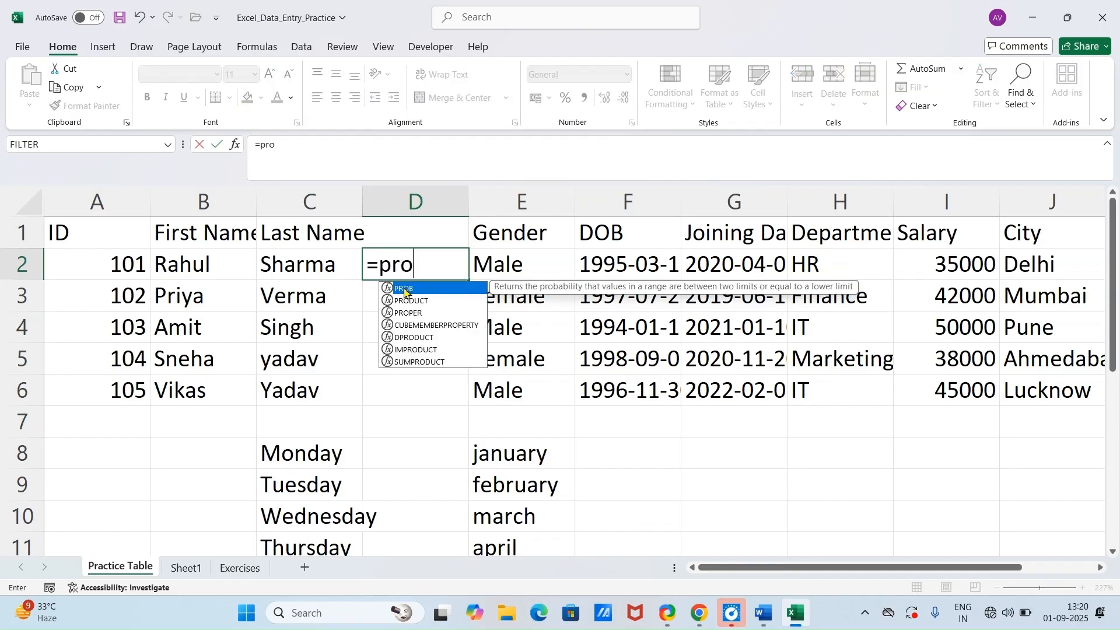
{"action": "key", "text": "BackSpace"}
{"action": "key", "text": "BackSpace"}
{"action": "key", "text": "BackSpace"}
{"action": "type", "text": "upp"}
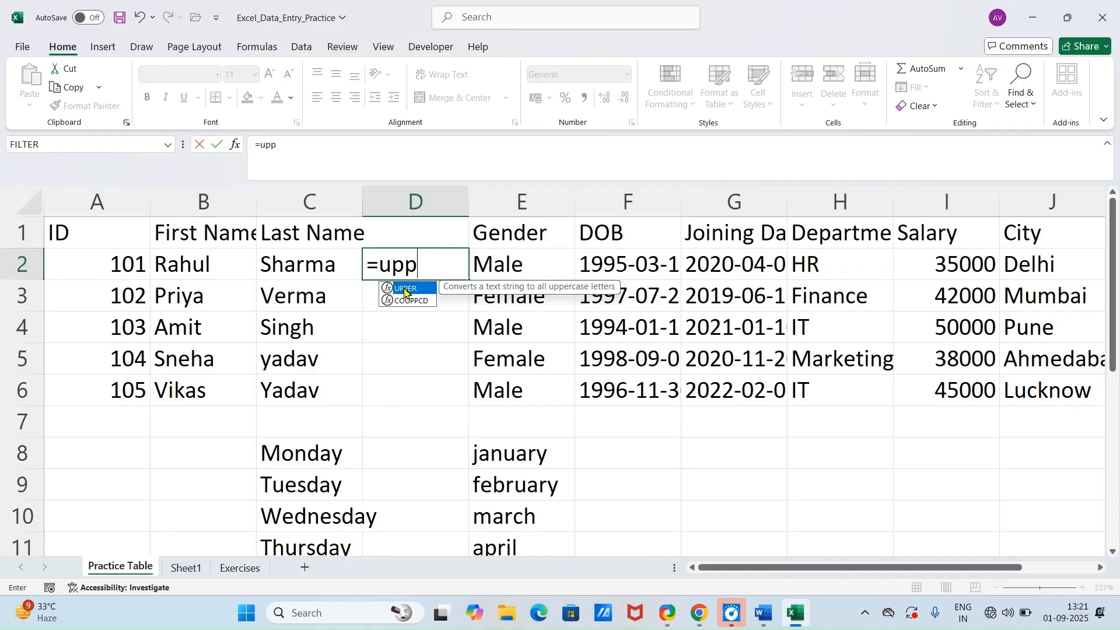
{"action": "double_click", "coordinate": [406, 292]}
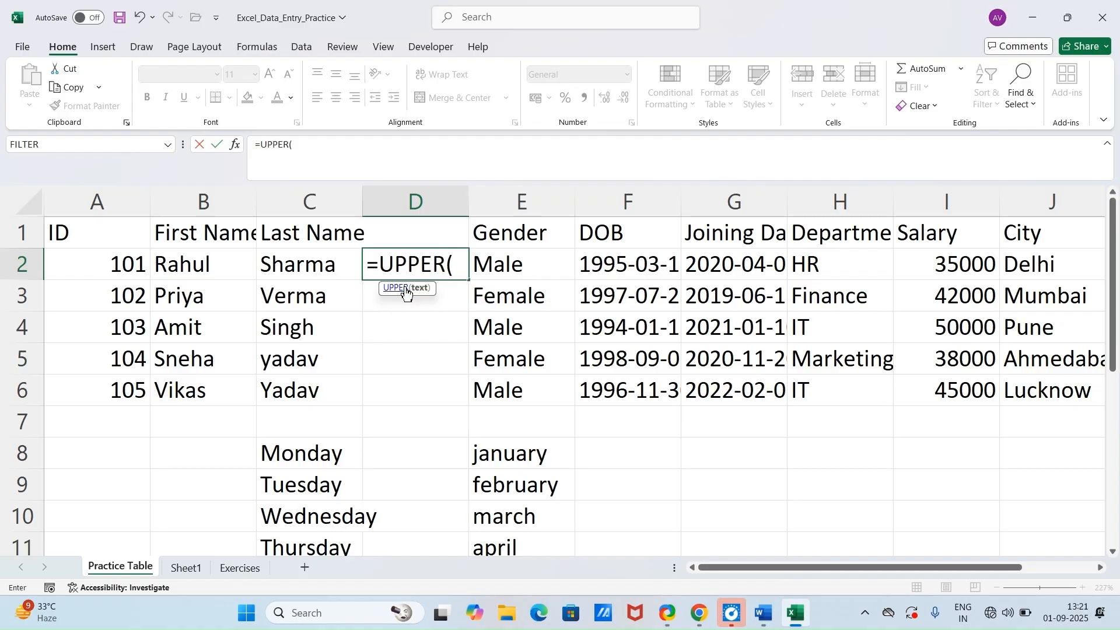
{"action": "left_click", "coordinate": [328, 268]}
{"action": "key", "text": "Return"}
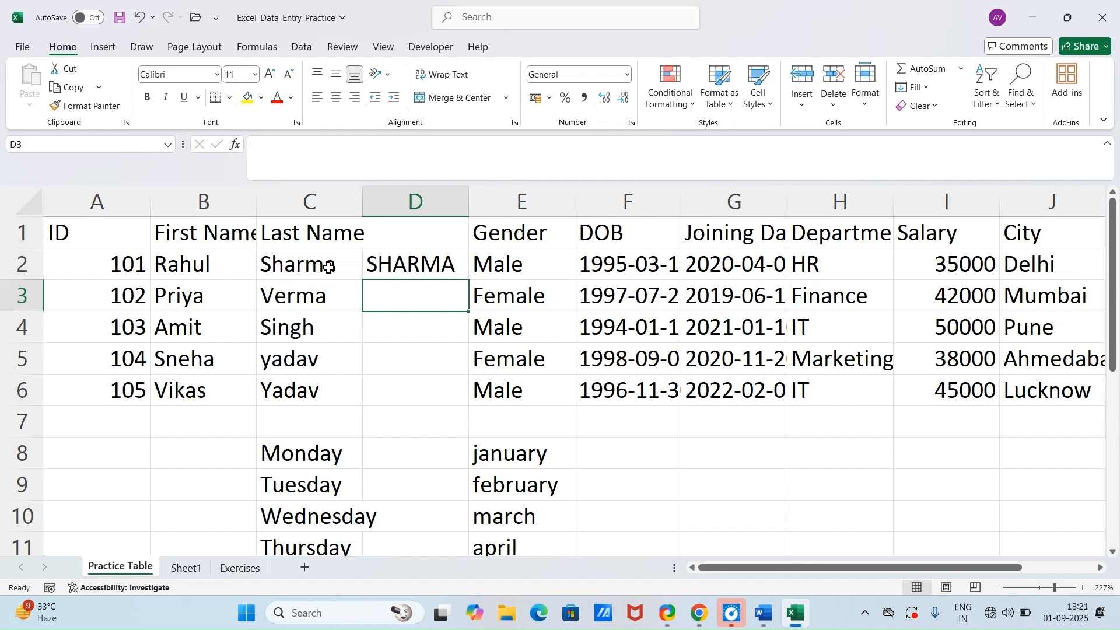
{"action": "left_click", "coordinate": [388, 266]}
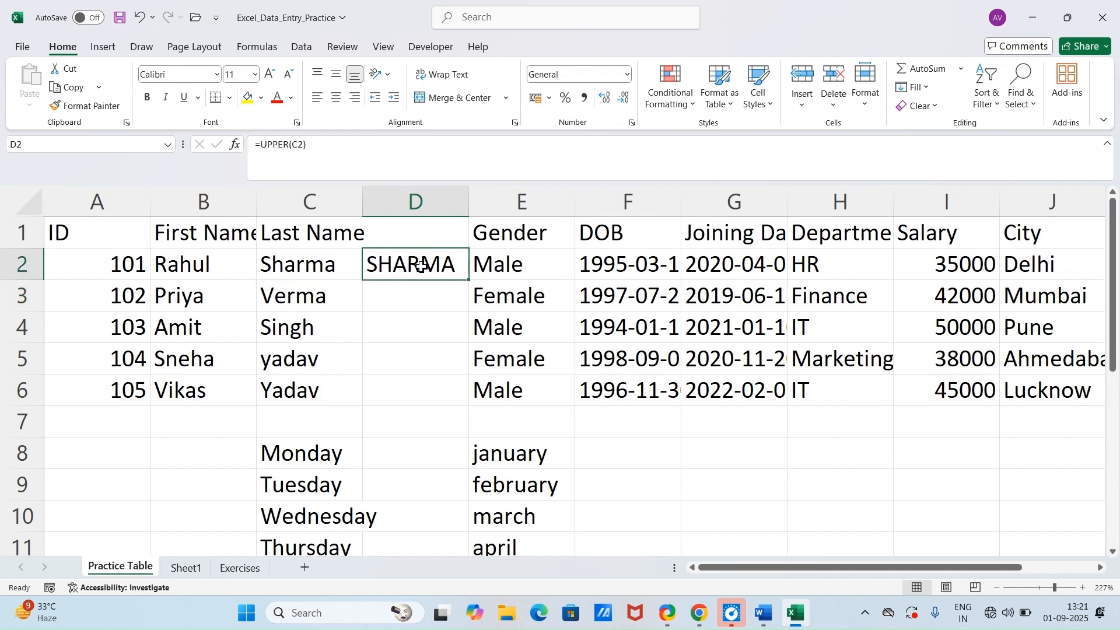
{"action": "double_click", "coordinate": [467, 284]}
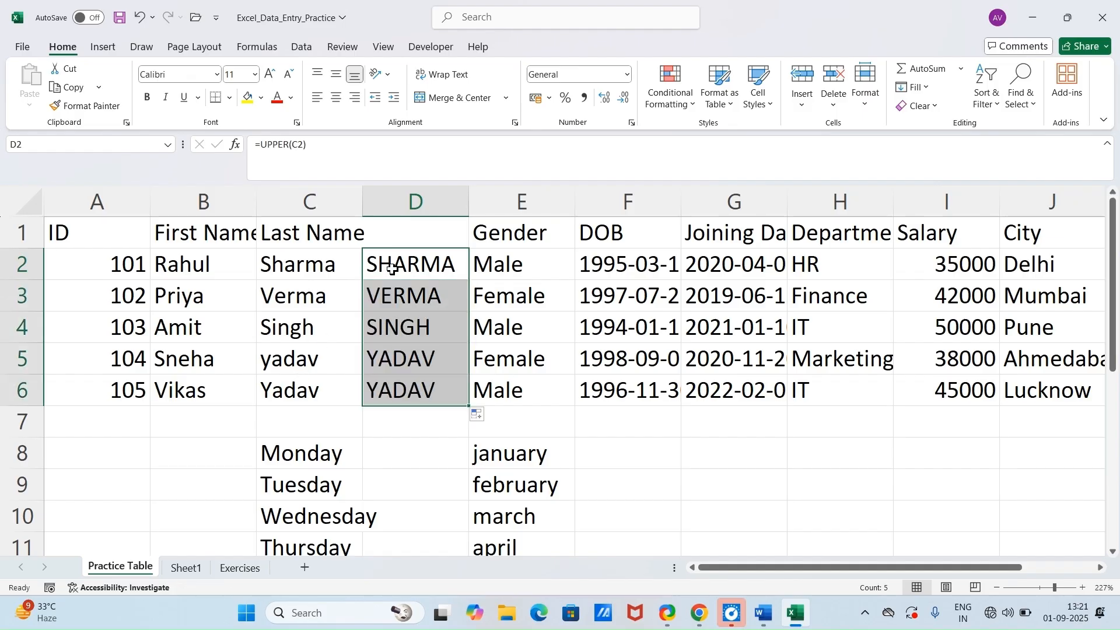
Step: Replace the formula in D2 with =LOWER(C2) and fill it down to D6 to convert the last names to lowercase
{"action": "left_click", "coordinate": [425, 267]}
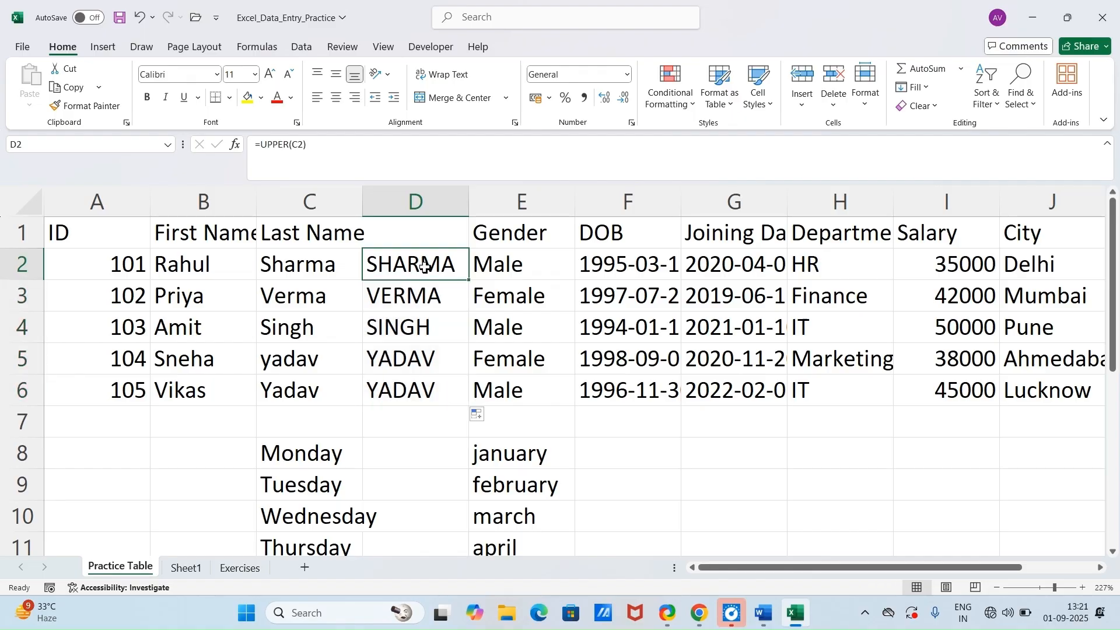
{"action": "type", "text": "="}
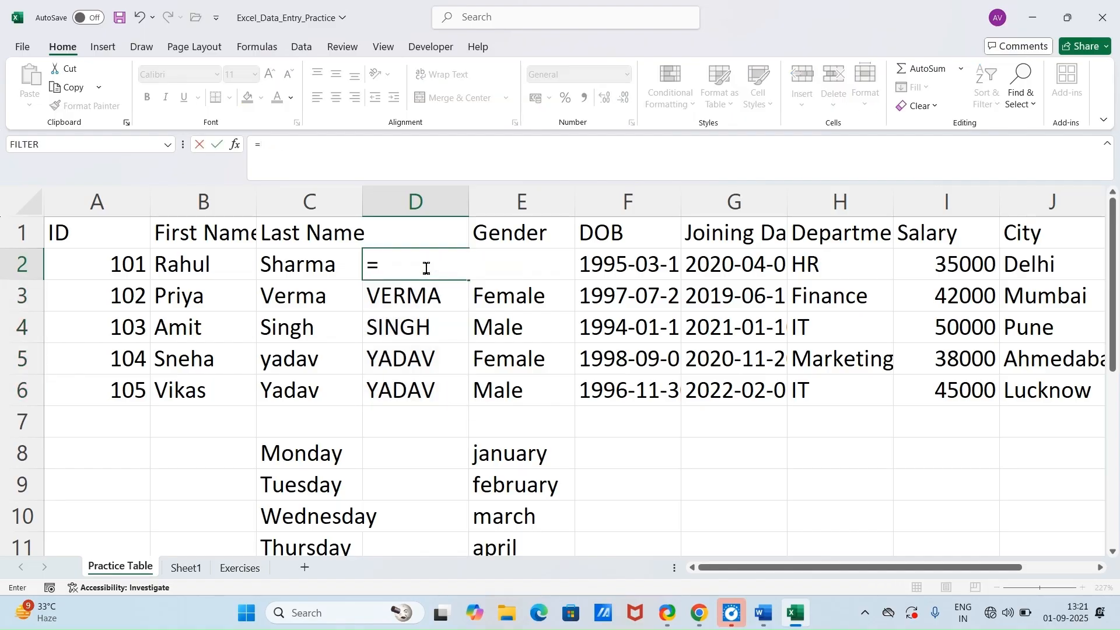
{"action": "type", "text": "lo"}
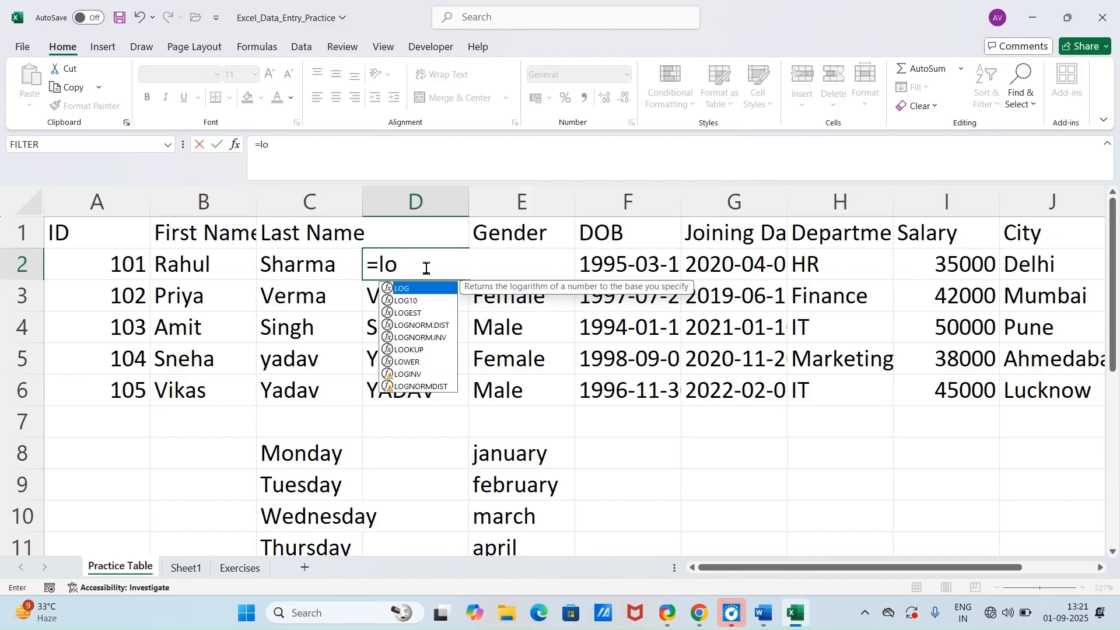
{"action": "type", "text": "w"}
{"action": "key", "text": "Tab"}
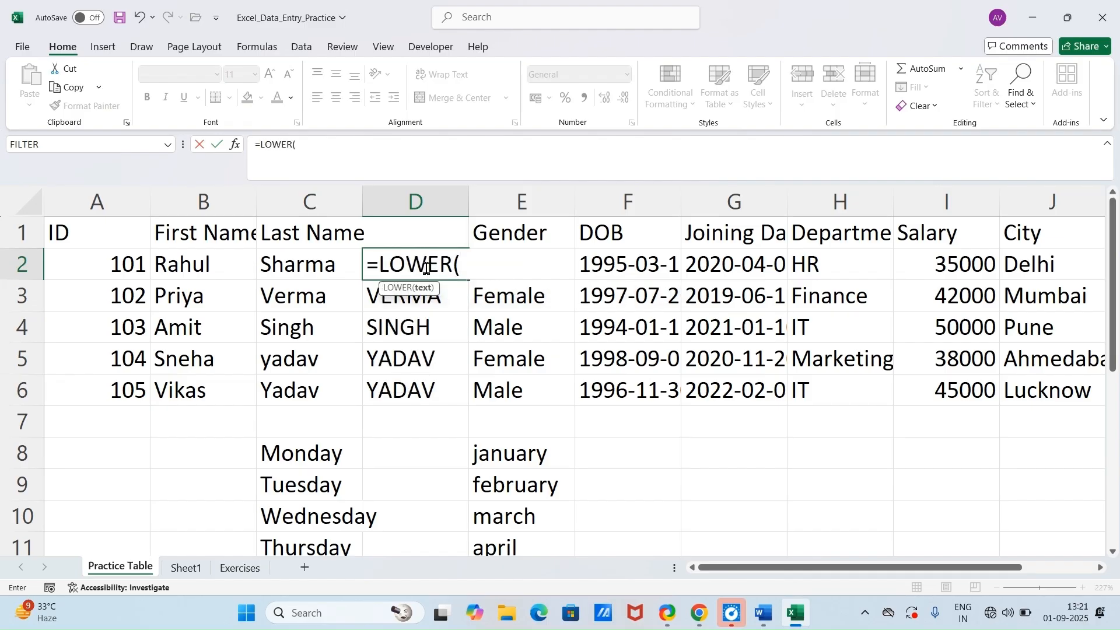
{"action": "left_click", "coordinate": [285, 263]}
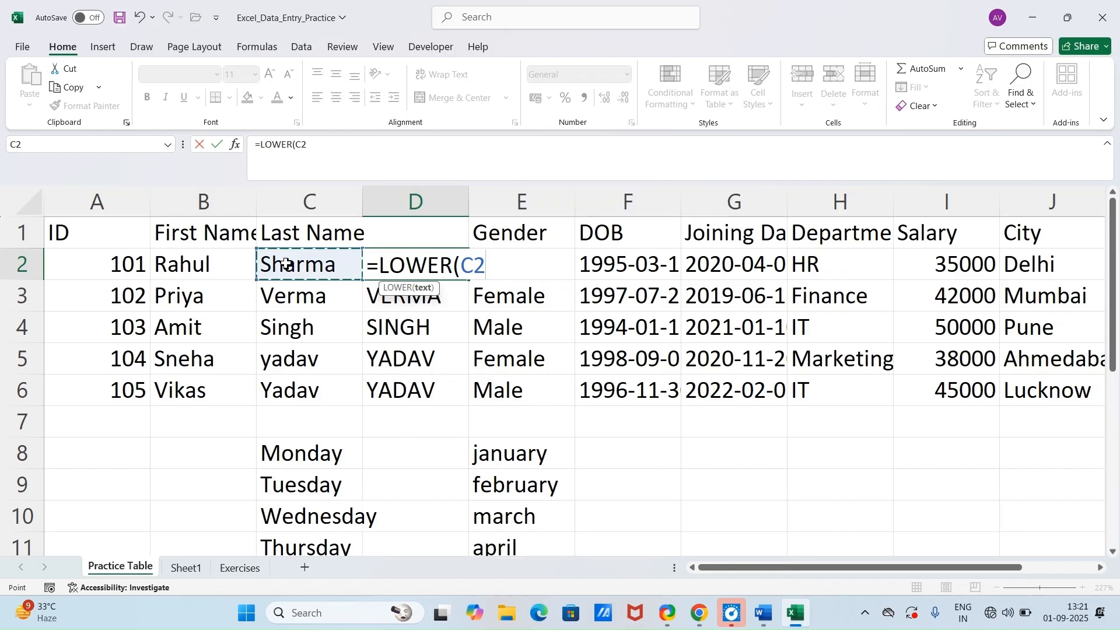
{"action": "key", "text": "Return"}
{"action": "left_click", "coordinate": [454, 275]}
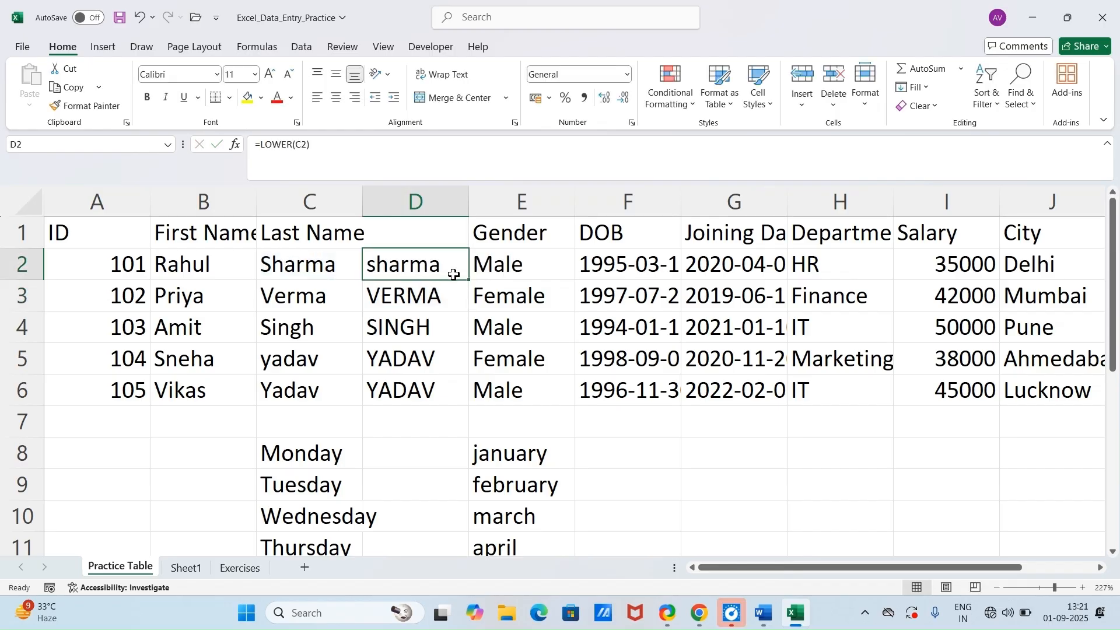
{"action": "double_click", "coordinate": [468, 280]}
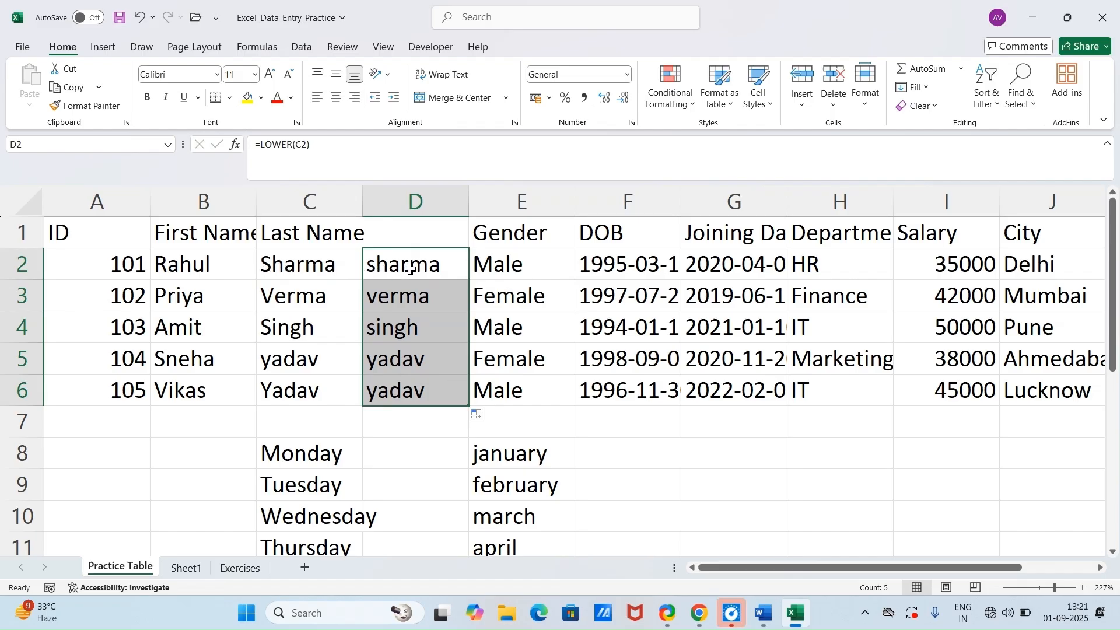
Step: Insert a blank column between the lowercase names in column D and the Gender column, and select E2
{"action": "right_click", "coordinate": [505, 215]}
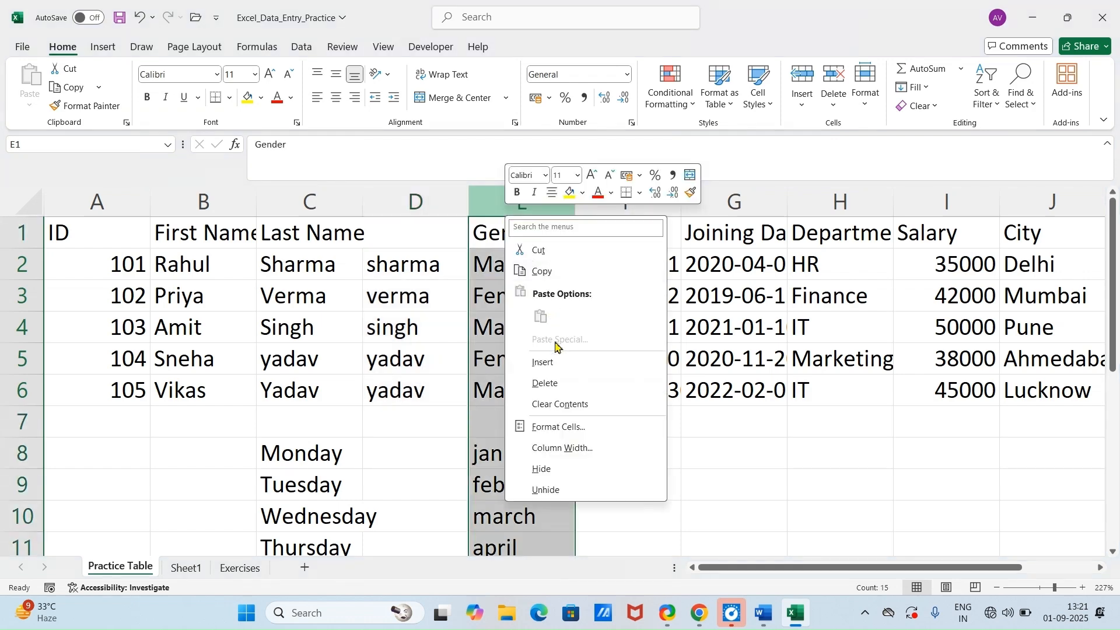
{"action": "left_click", "coordinate": [544, 362]}
{"action": "left_click", "coordinate": [523, 268]}
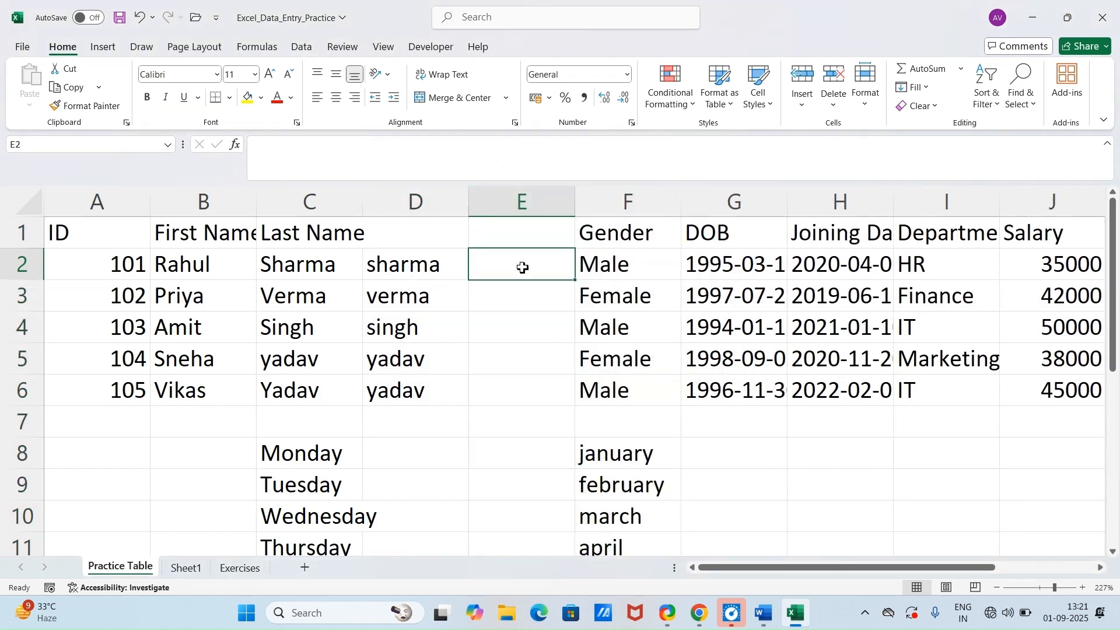
Step: Enter =PROPER(D2) in E2 and fill the formula down to E6 to convert the lowercase last names to proper case
{"action": "double_click", "coordinate": [523, 268]}
{"action": "type", "text": "ro"}
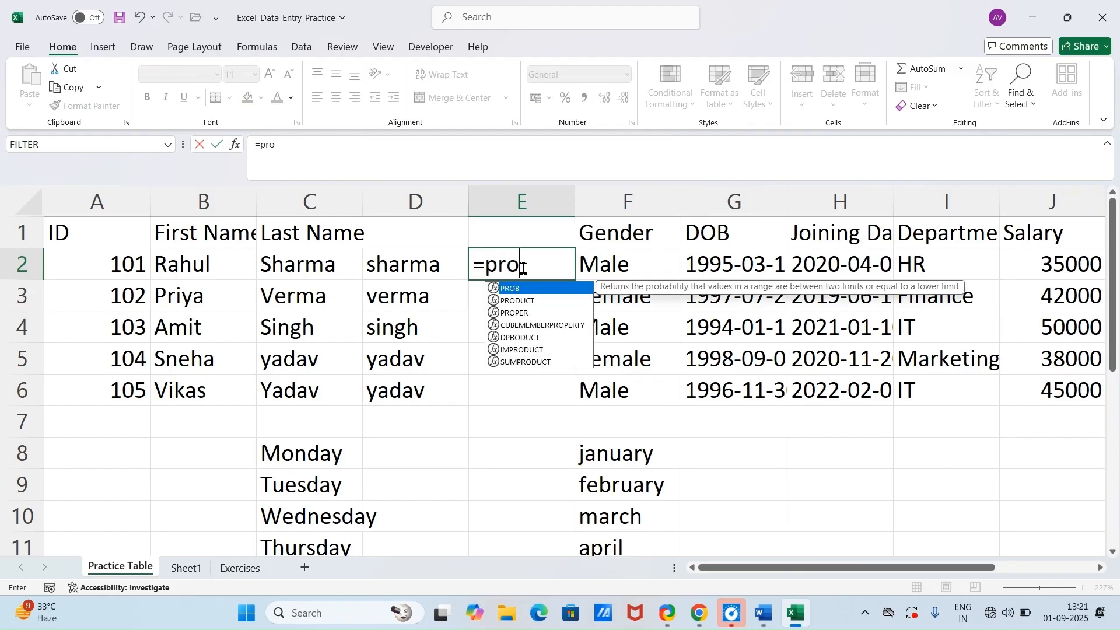
{"action": "key", "text": "Down"}
{"action": "key", "text": "Down"}
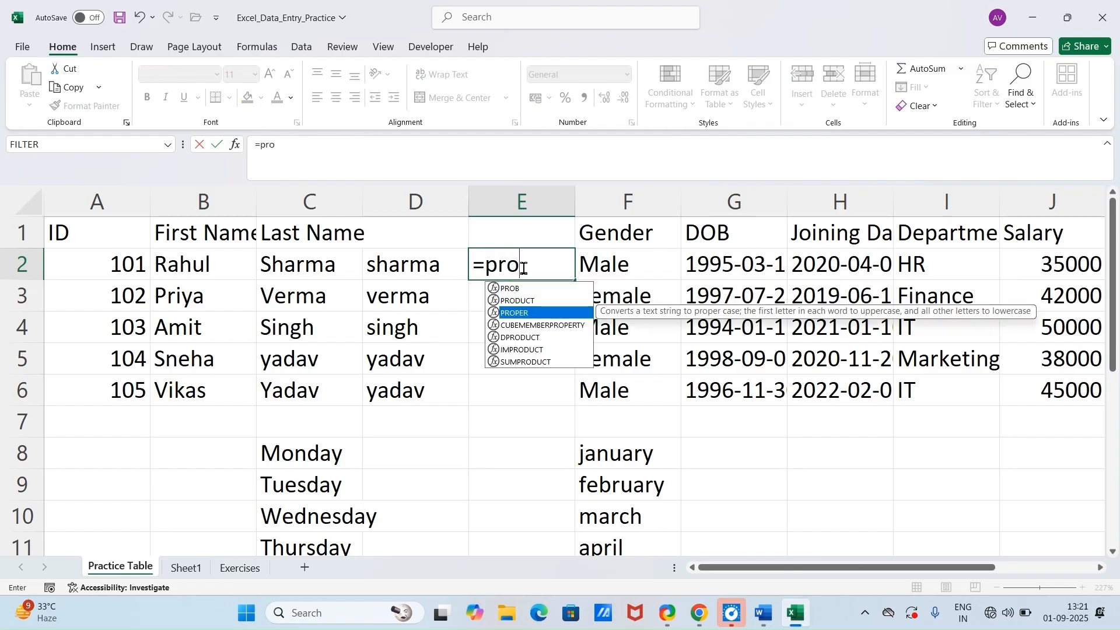
{"action": "key", "text": "Tab"}
{"action": "left_click", "coordinate": [426, 271]}
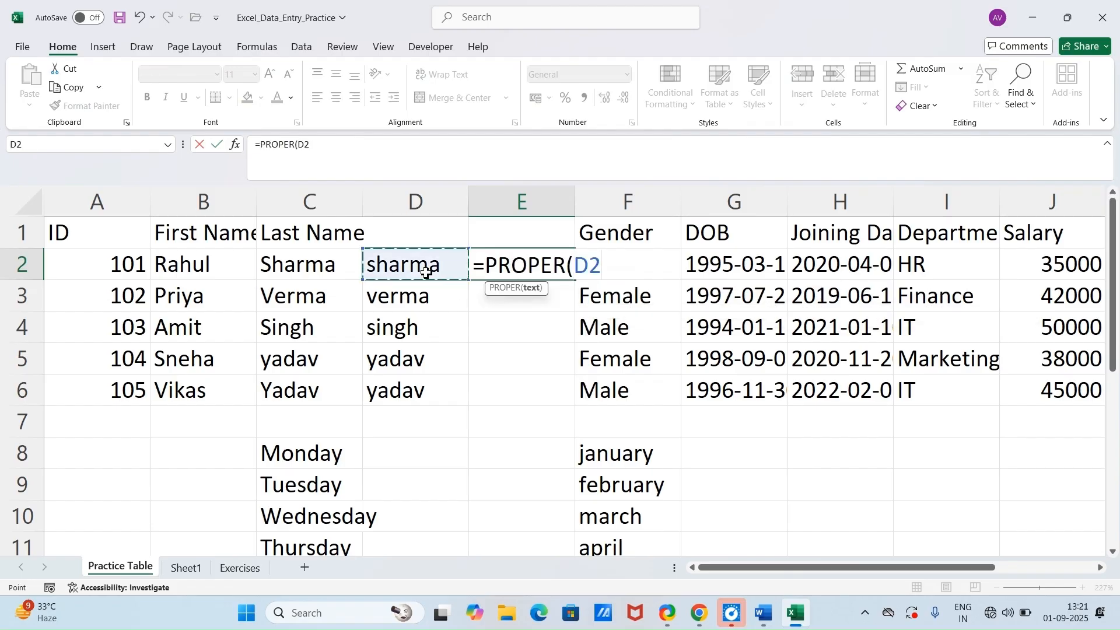
{"action": "key", "text": "Return"}
{"action": "left_click", "coordinate": [544, 267]}
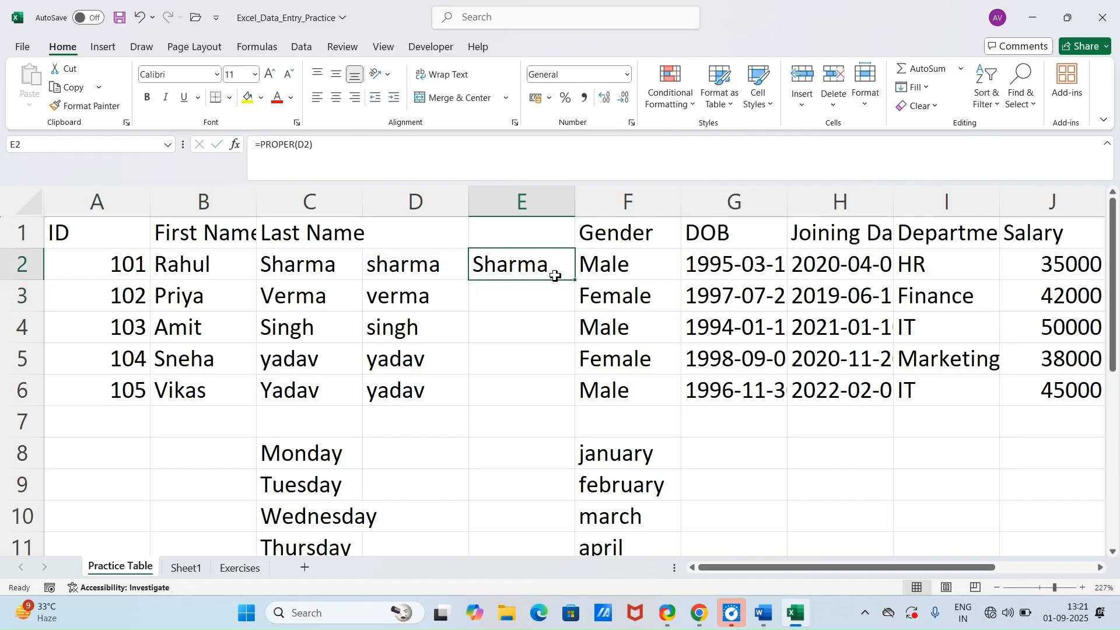
{"action": "double_click", "coordinate": [577, 283]}
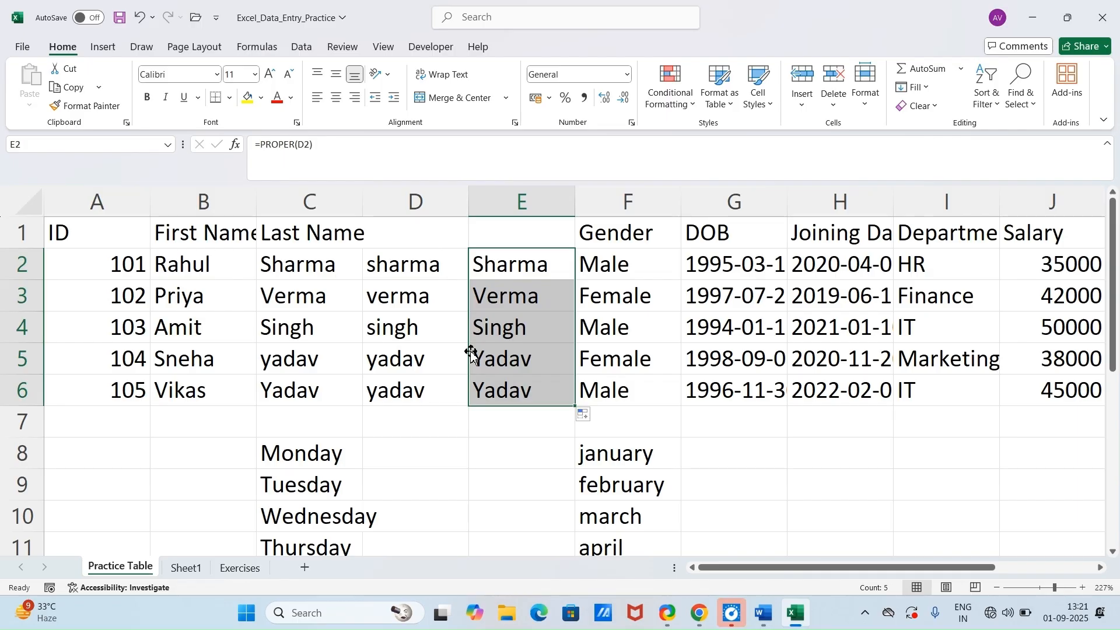
Step: Undo the PROPER, LOWER and UPPER formulas and both inserted columns, returning Gender to column D
{"action": "key", "text": "ctrl+z"}
{"action": "key", "text": "ctrl+z"}
{"action": "key", "text": "ctrl+z"}
{"action": "key", "text": "ctrl+z"}
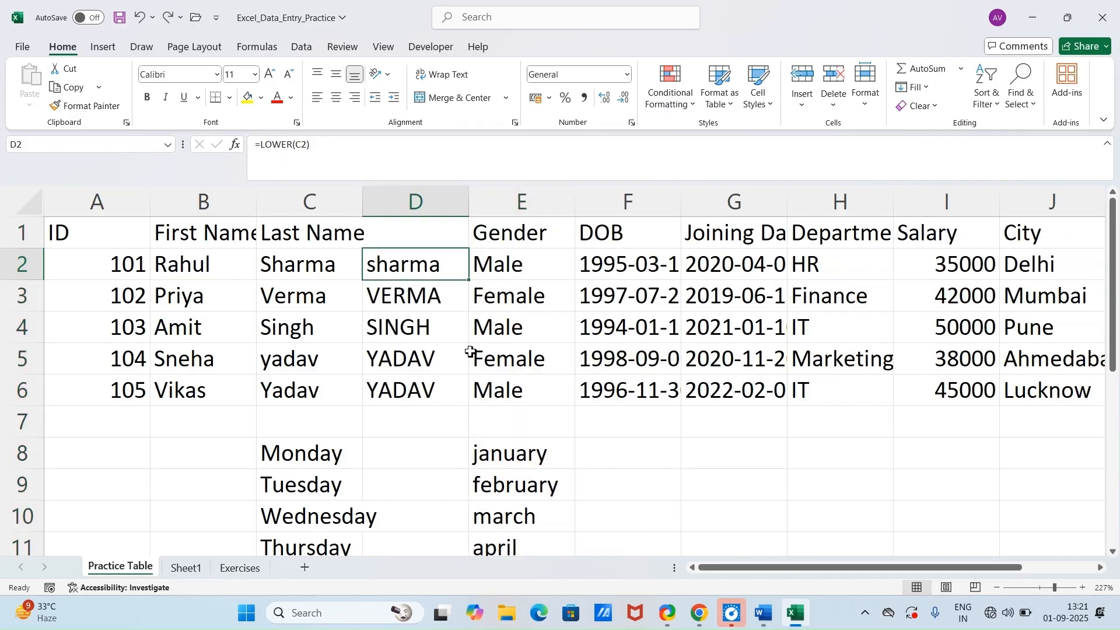
{"action": "key", "text": "ctrl+z"}
{"action": "key", "text": "ctrl+z"}
{"action": "key", "text": "ctrl+z"}
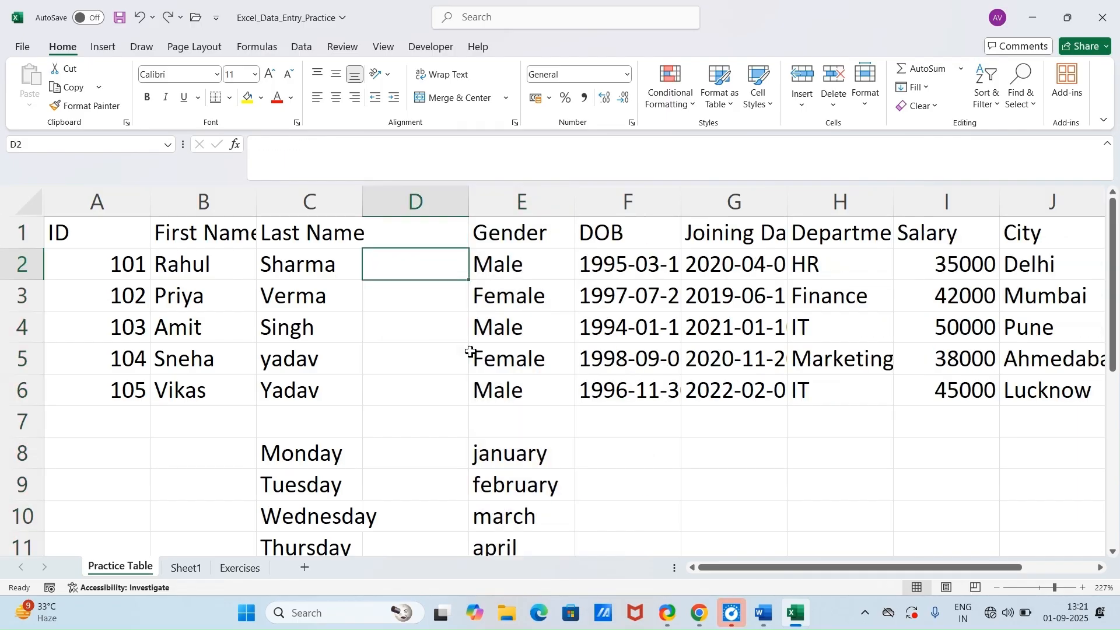
{"action": "key", "text": "ctrl+z"}
{"action": "key", "text": "ctrl+z"}
{"action": "key", "text": "ctrl+z"}
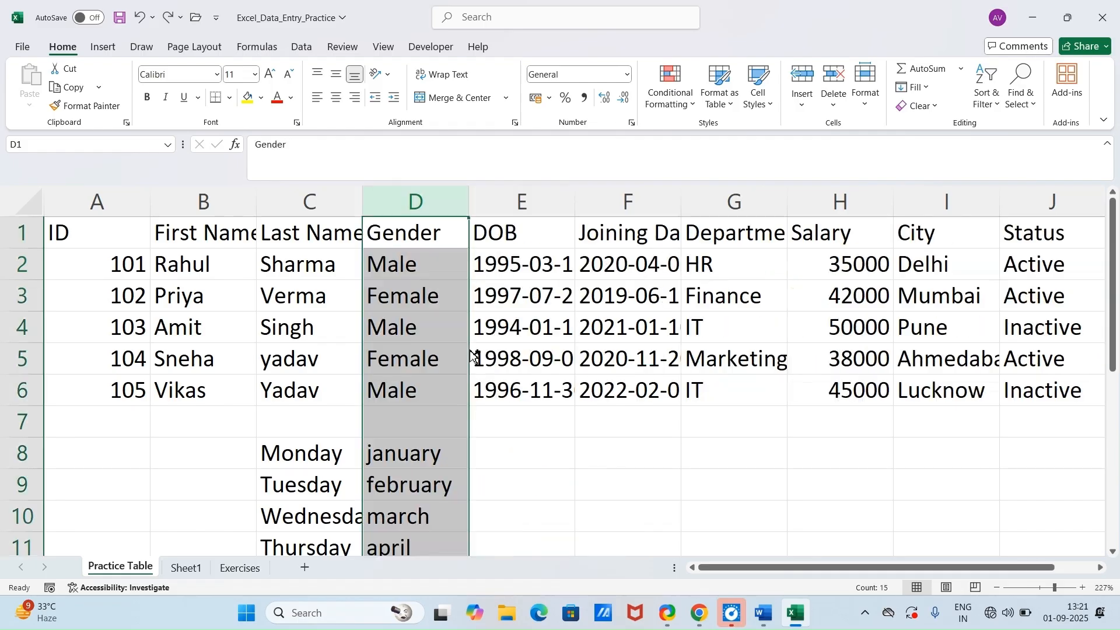
Step: Switch to the Word document to read the Module 5 tricks following PROPER / UPPER / LOWER, and return to Excel
{"action": "left_click", "coordinate": [765, 613]}
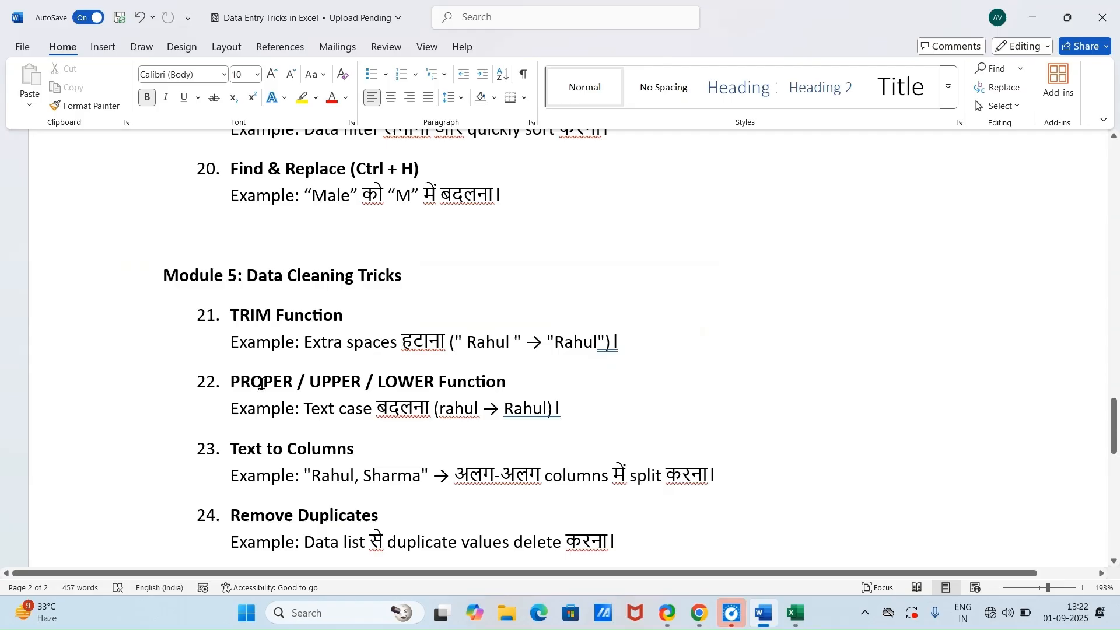
{"action": "scroll", "coordinate": [265, 383], "scroll_direction": "down", "scroll_amount": 4}
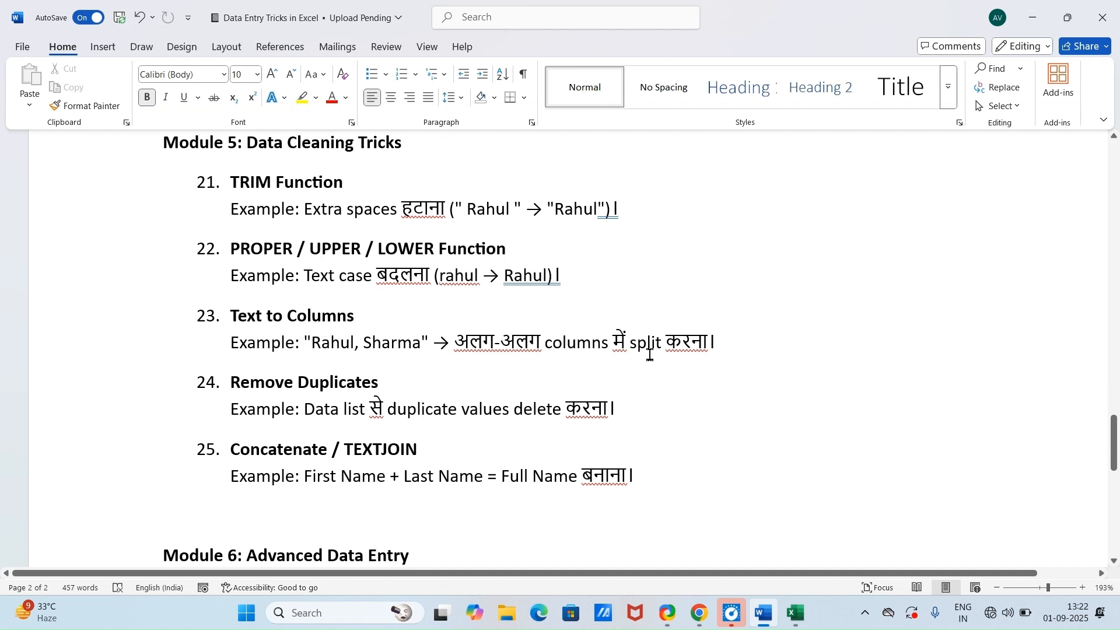
{"action": "left_click", "coordinate": [801, 616]}
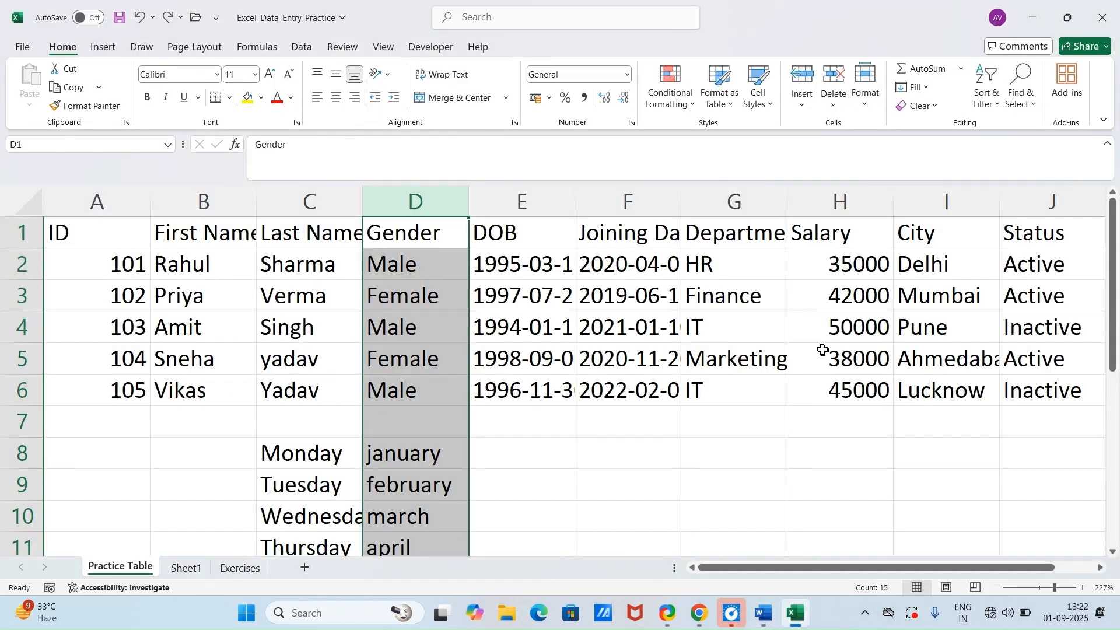
Step: Clear the department list in C2:H10 on Sheet1 to leave the sheet empty
{"action": "left_click", "coordinate": [185, 568]}
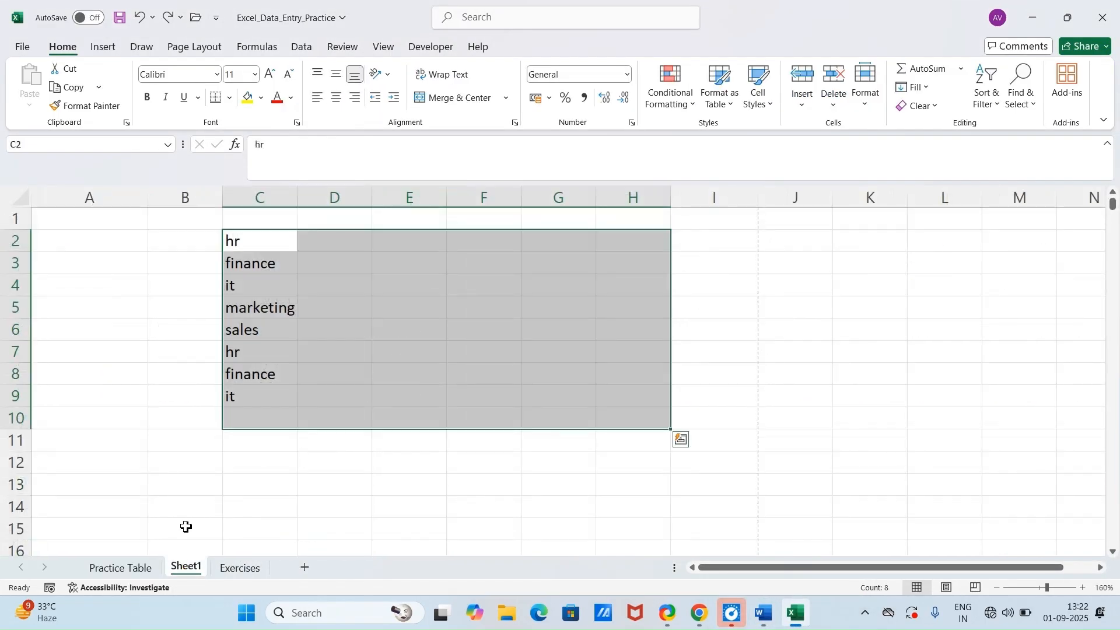
{"action": "key", "text": "Delete"}
{"action": "left_click", "coordinate": [501, 481]}
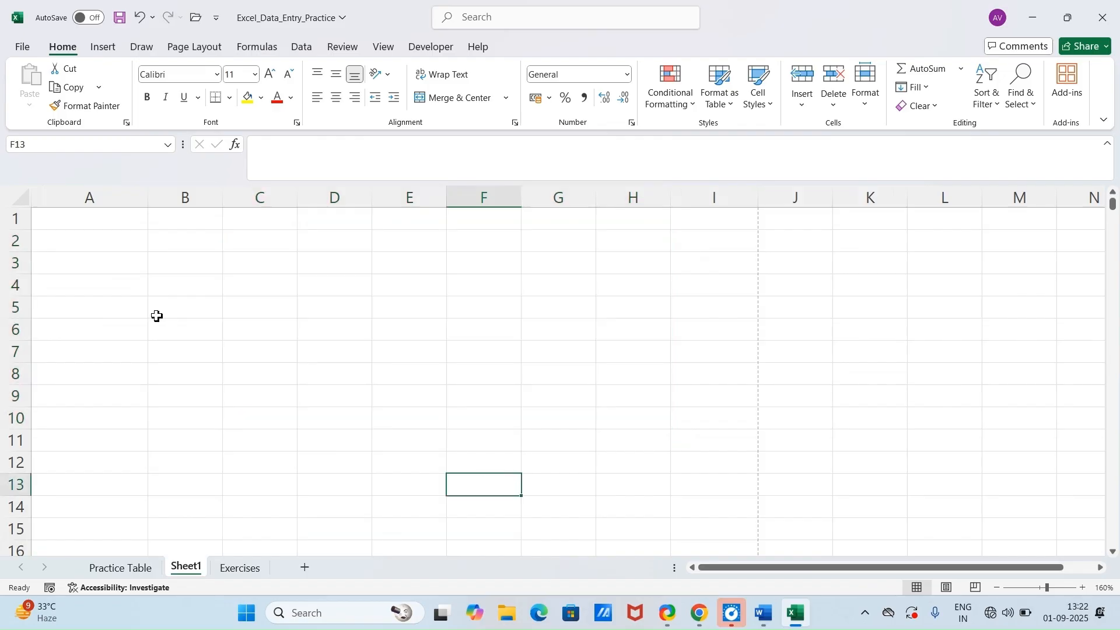
Step: Enter "name hindi english math science" in A1 of Sheet1 and autofit column A to the text
{"action": "left_click", "coordinate": [112, 222]}
{"action": "type", "text": "nama"}
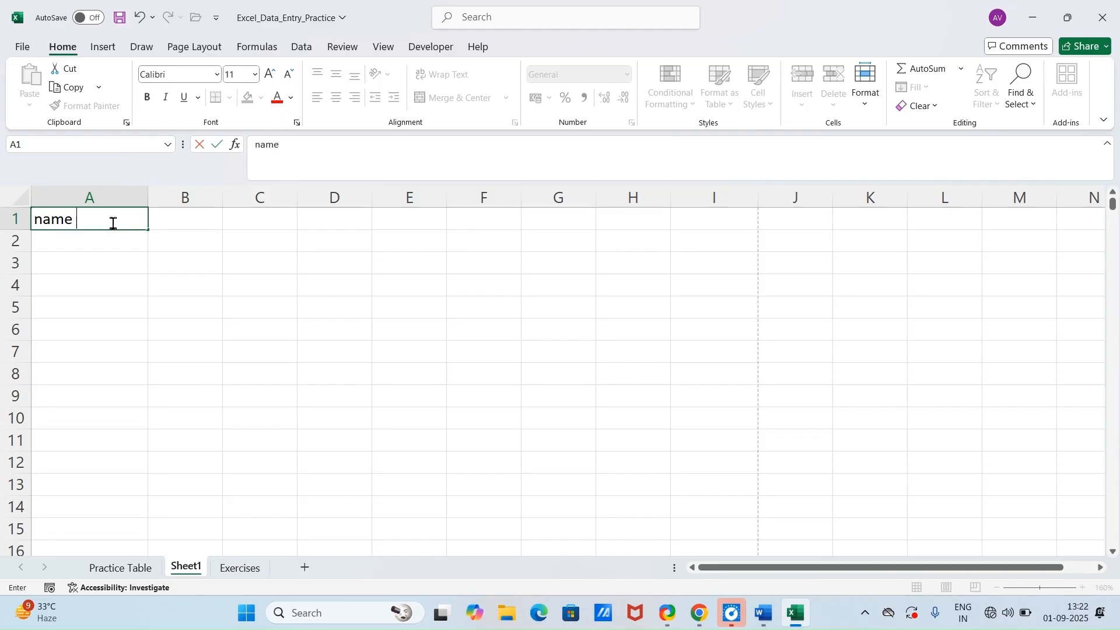
{"action": "type", "text": " hindi english"}
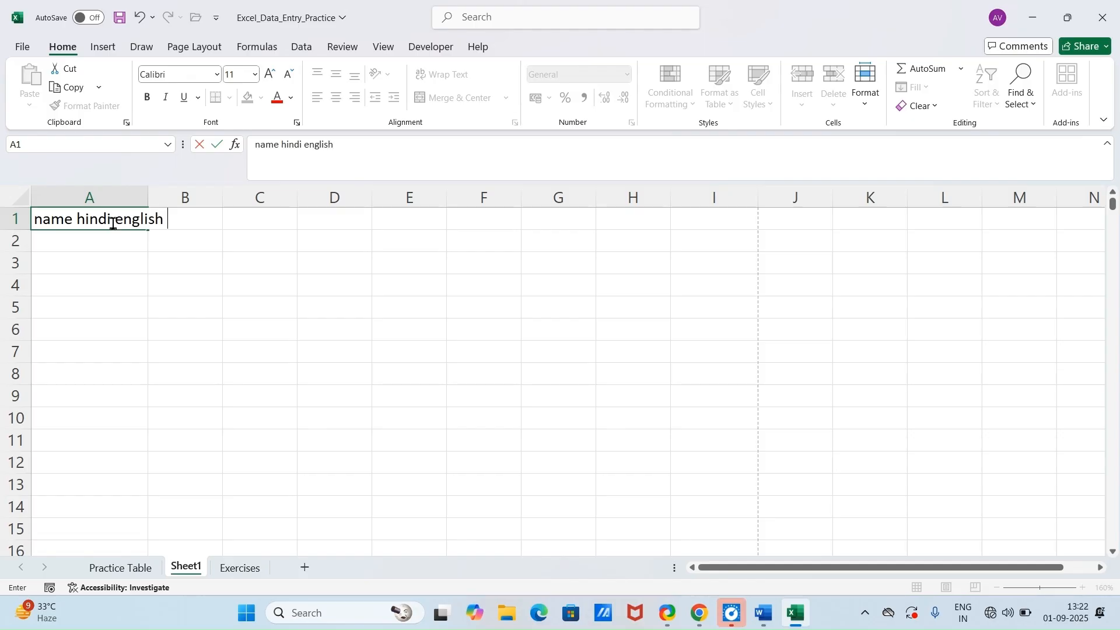
{"action": "type", "text": " math "}
{"action": "type", "text": "science"}
{"action": "left_click", "coordinate": [302, 307]}
{"action": "left_click", "coordinate": [82, 219]}
{"action": "double_click", "coordinate": [148, 197]}
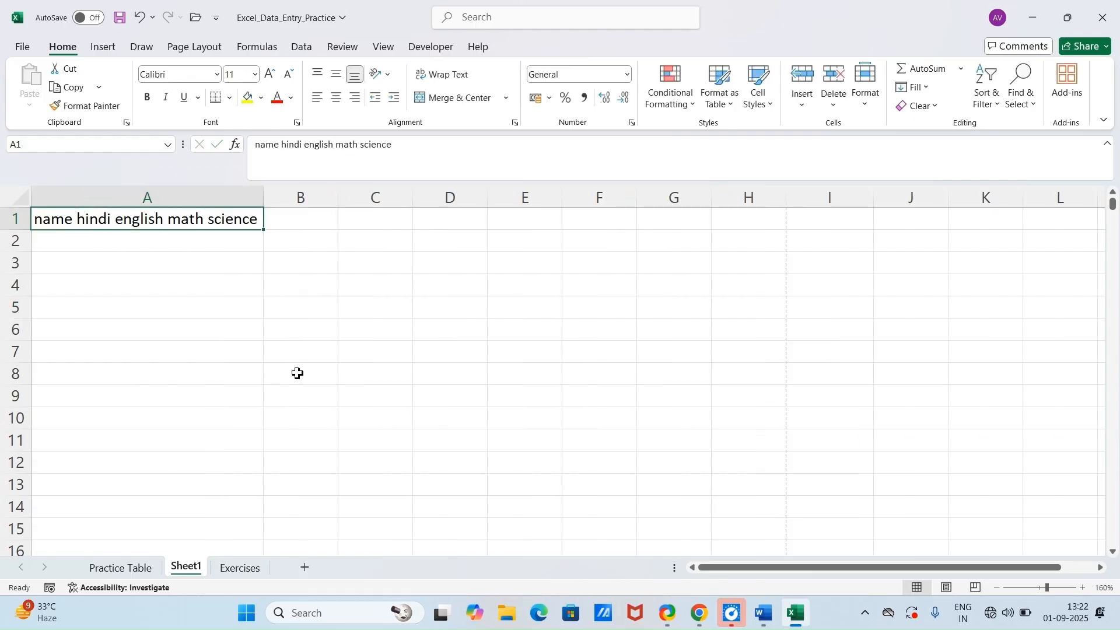
Step: Split A1 using Text to Columns as Delimited data with Space as the only delimiter and General format, and undo the split
{"action": "left_click", "coordinate": [298, 373]}
{"action": "left_click", "coordinate": [204, 223]}
{"action": "left_click", "coordinate": [301, 46]}
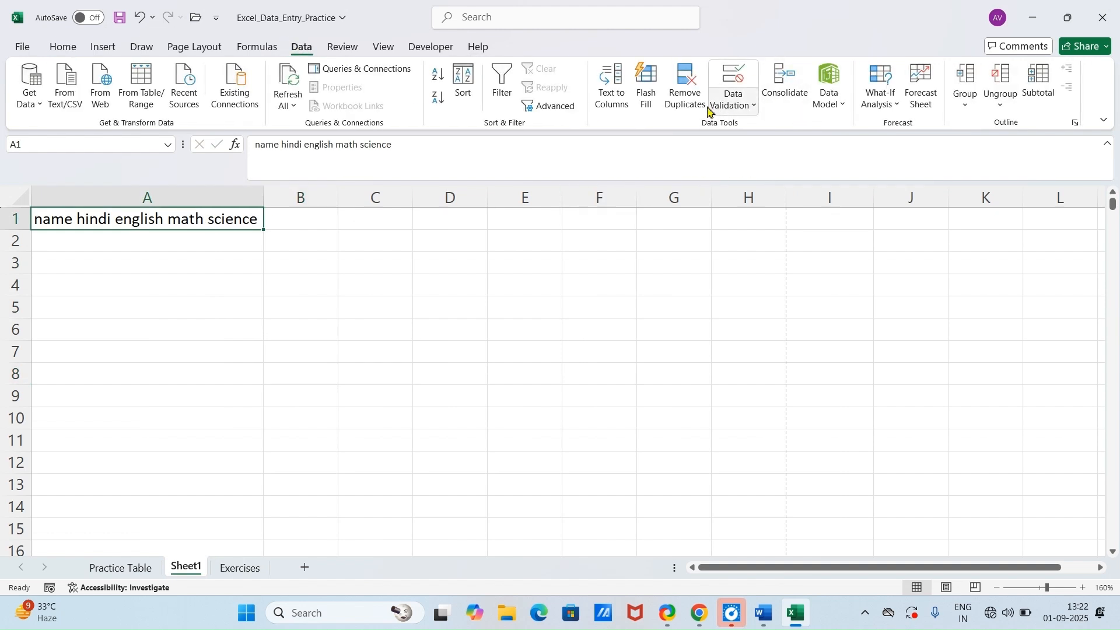
{"action": "left_click", "coordinate": [614, 96]}
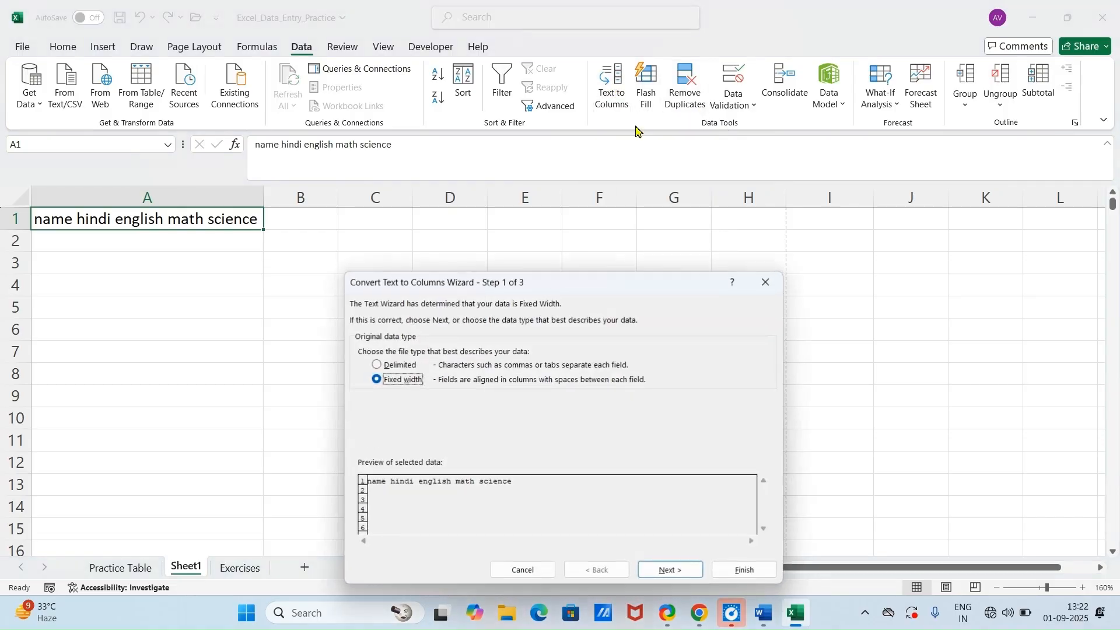
{"action": "left_click_drag", "start_coordinate": [608, 298], "coordinate": [626, 166]}
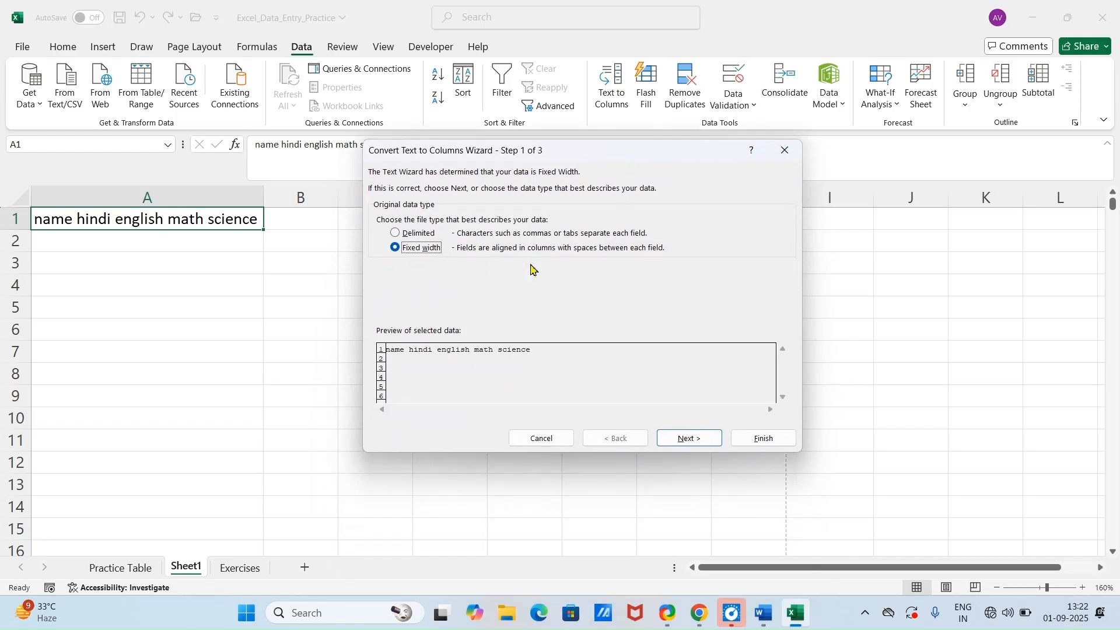
{"action": "left_click", "coordinate": [417, 234]}
{"action": "left_click", "coordinate": [697, 444]}
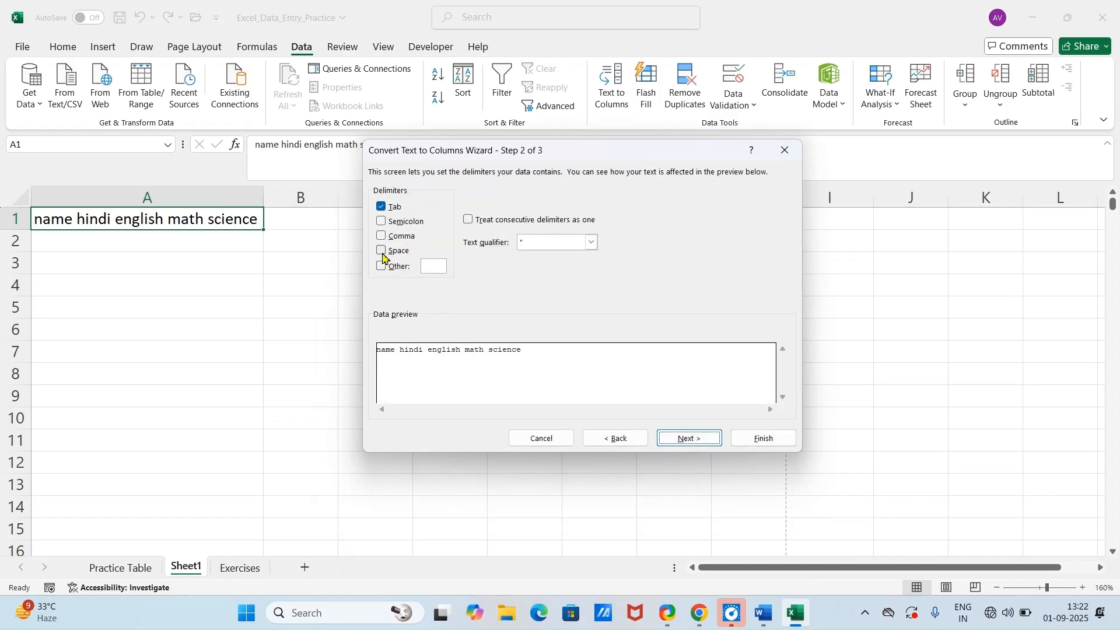
{"action": "left_click", "coordinate": [383, 255]}
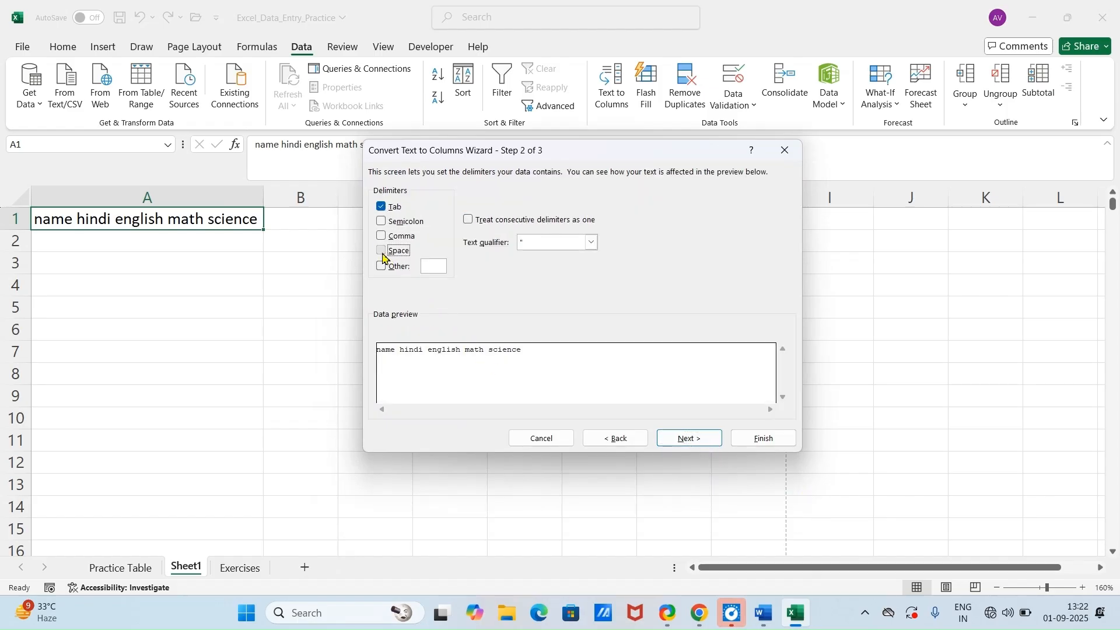
{"action": "left_click", "coordinate": [382, 209]}
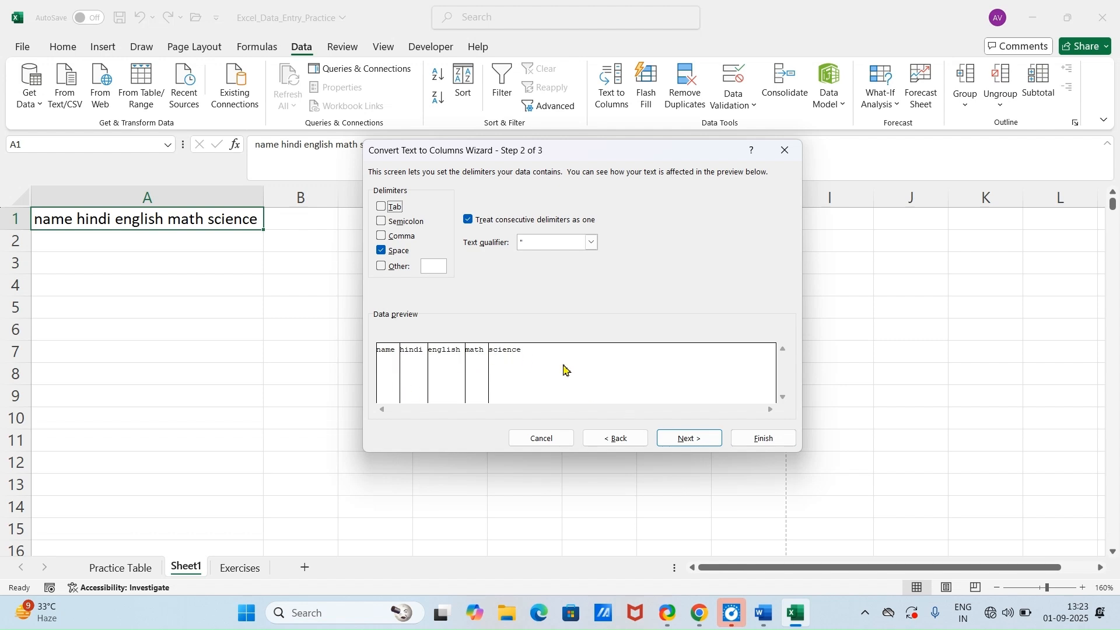
{"action": "left_click", "coordinate": [684, 442]}
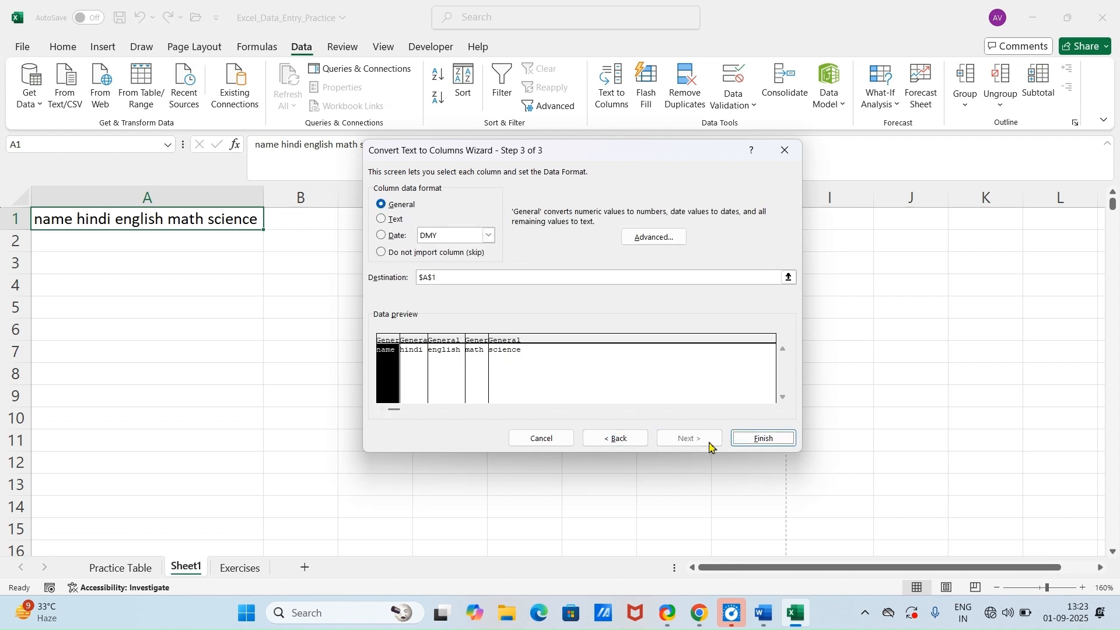
{"action": "left_click", "coordinate": [755, 438]}
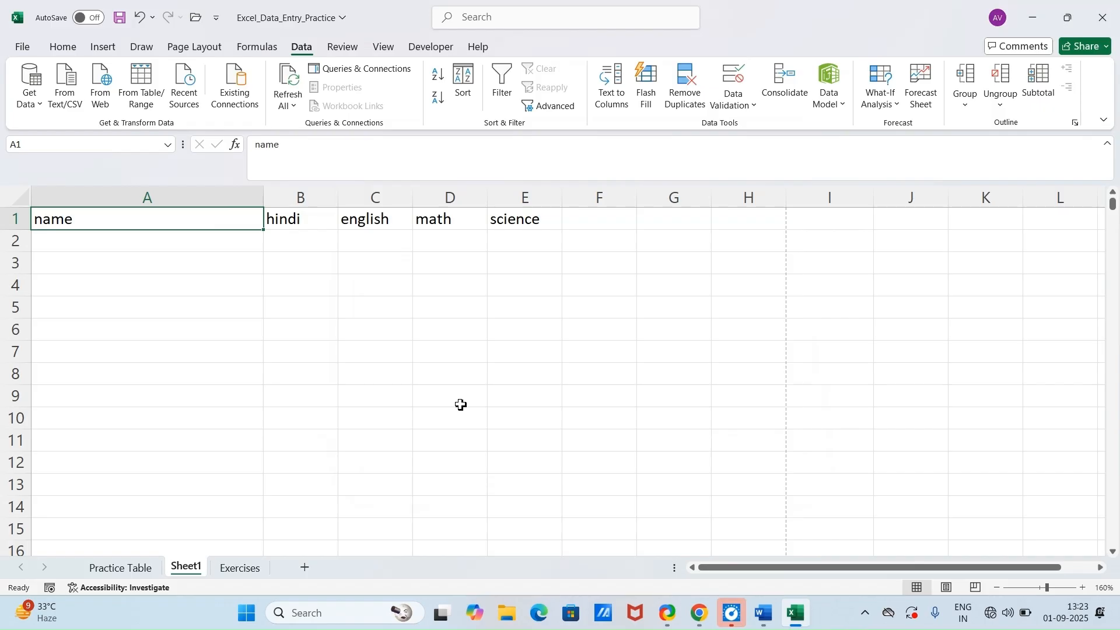
{"action": "key", "text": "ctrl+z"}
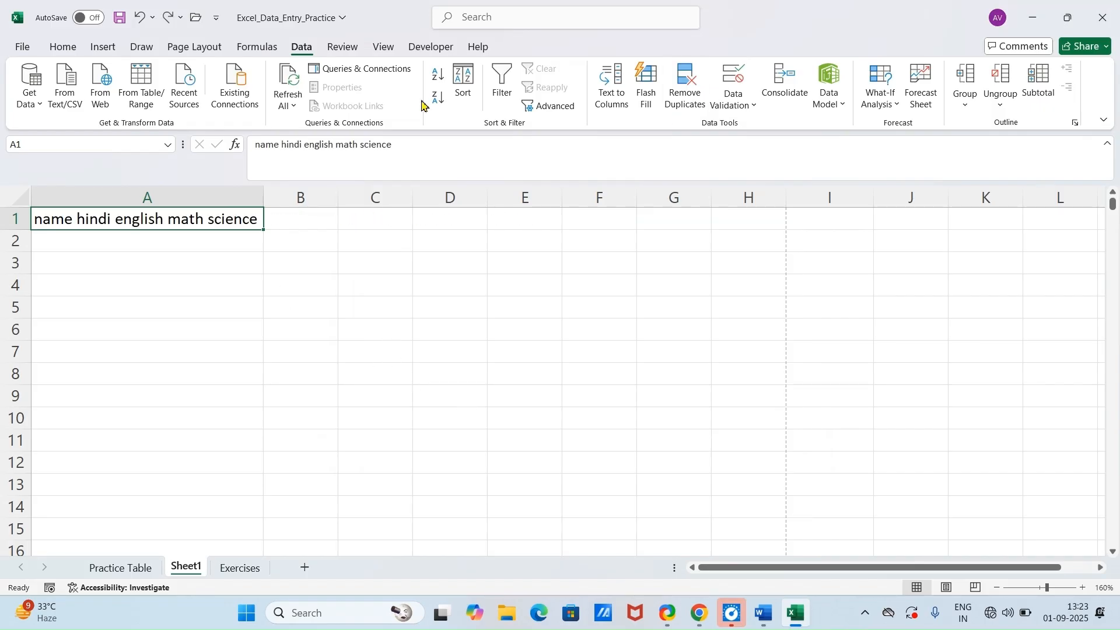
Step: Split A1 across columns A to E using Text to Columns with Fixed width and the suggested column breaks
{"action": "left_click", "coordinate": [610, 93]}
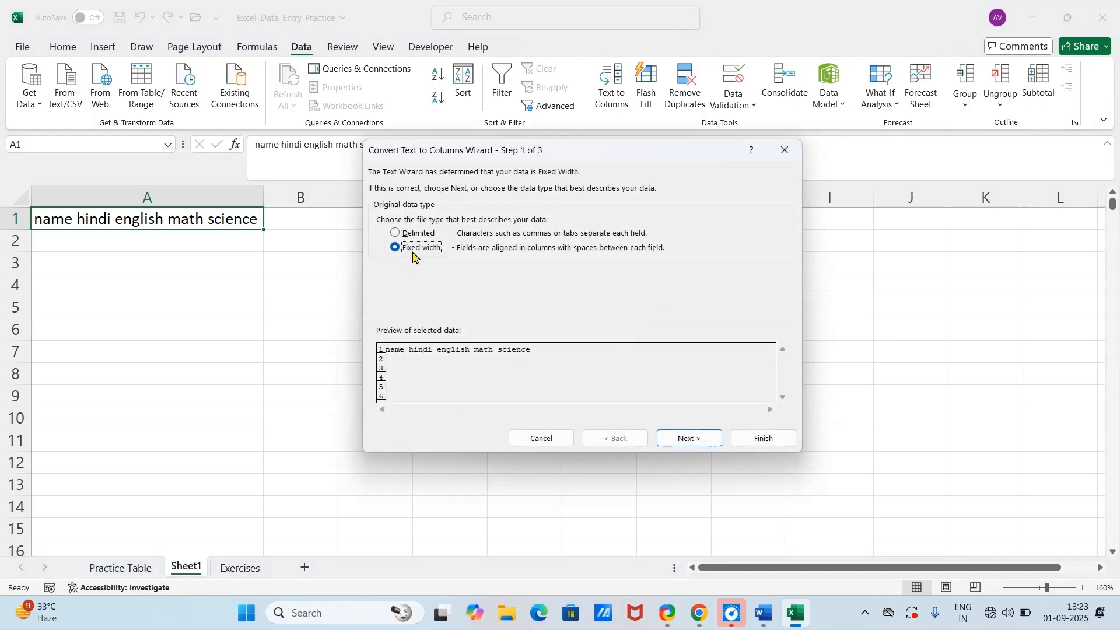
{"action": "left_click", "coordinate": [681, 440]}
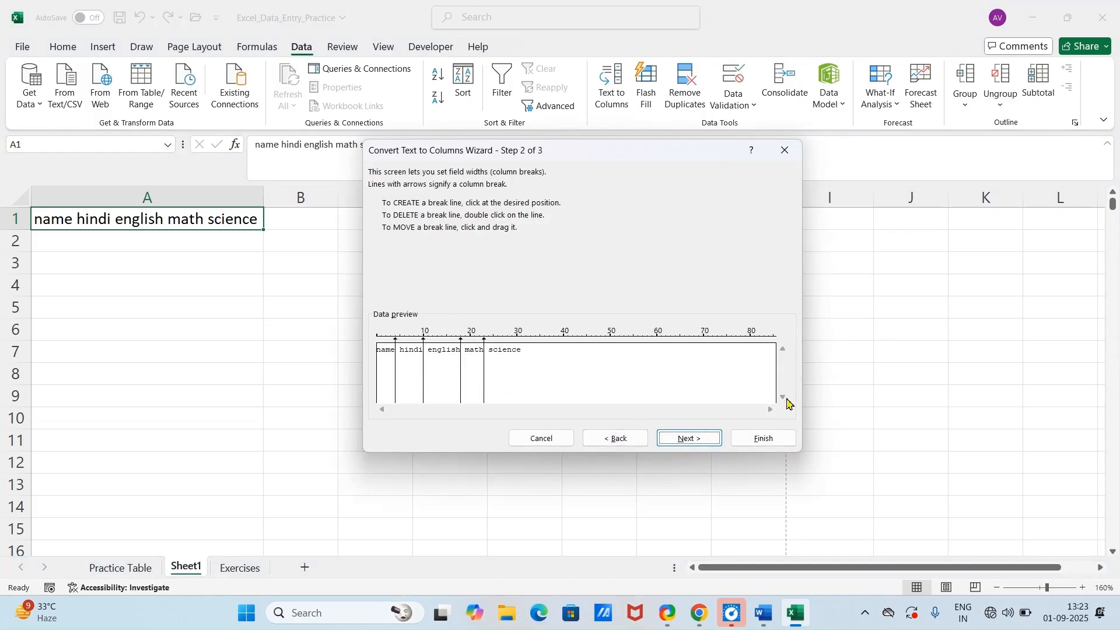
{"action": "left_click", "coordinate": [704, 440]}
{"action": "left_click", "coordinate": [775, 437]}
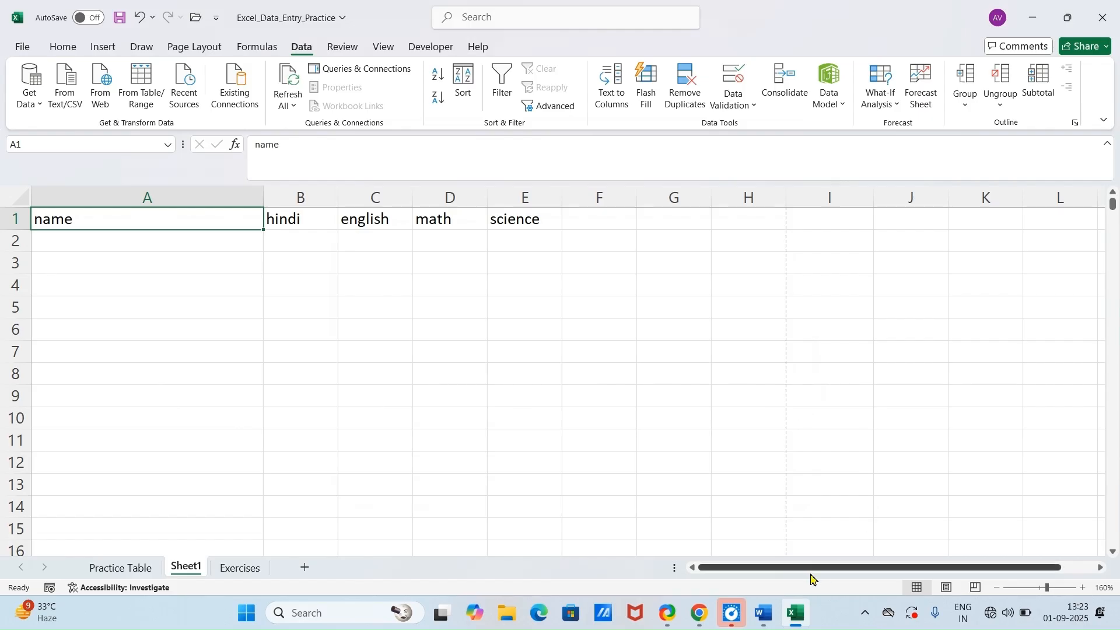
Step: Check the trick listed after Text to Columns in the Word document and return to the Excel workbook
{"action": "left_click", "coordinate": [763, 622]}
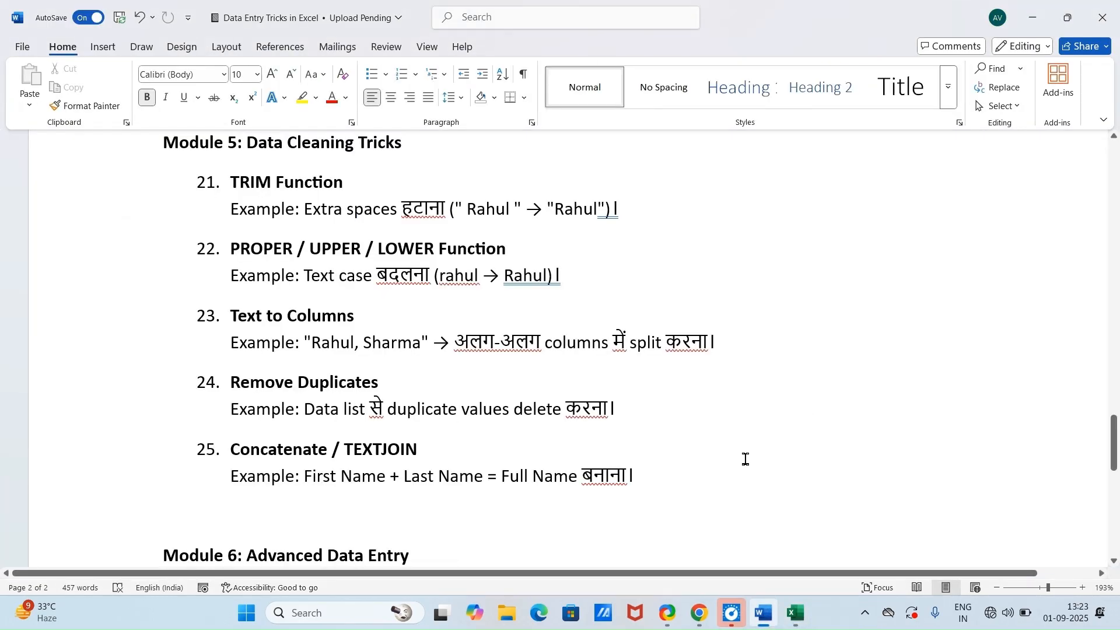
{"action": "left_click", "coordinate": [795, 613]}
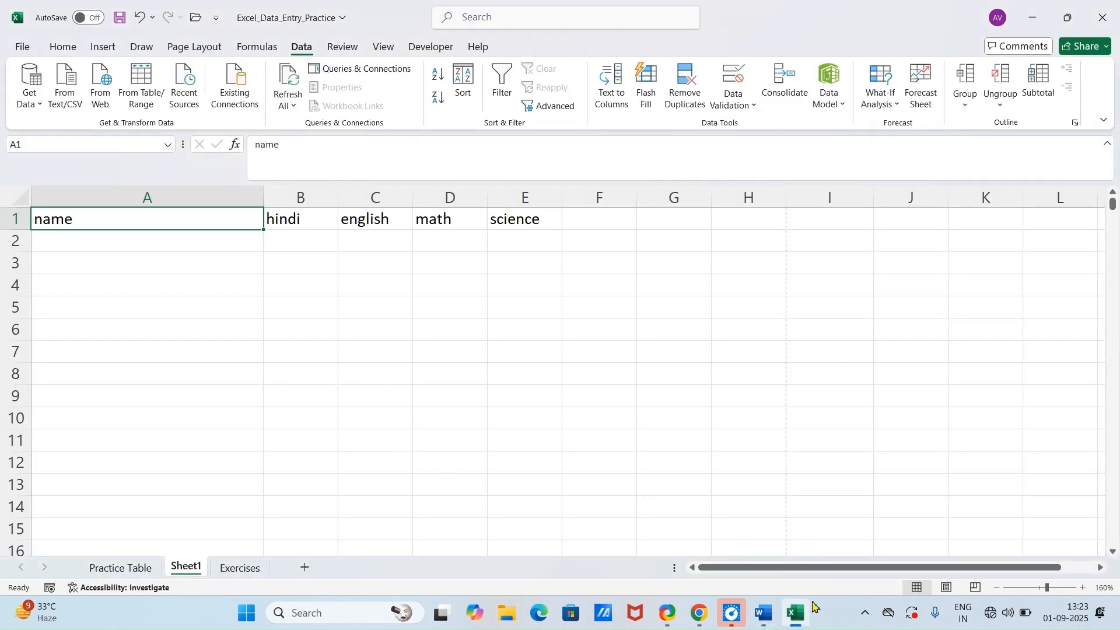
{"action": "mouse_move", "coordinate": [770, 625]}
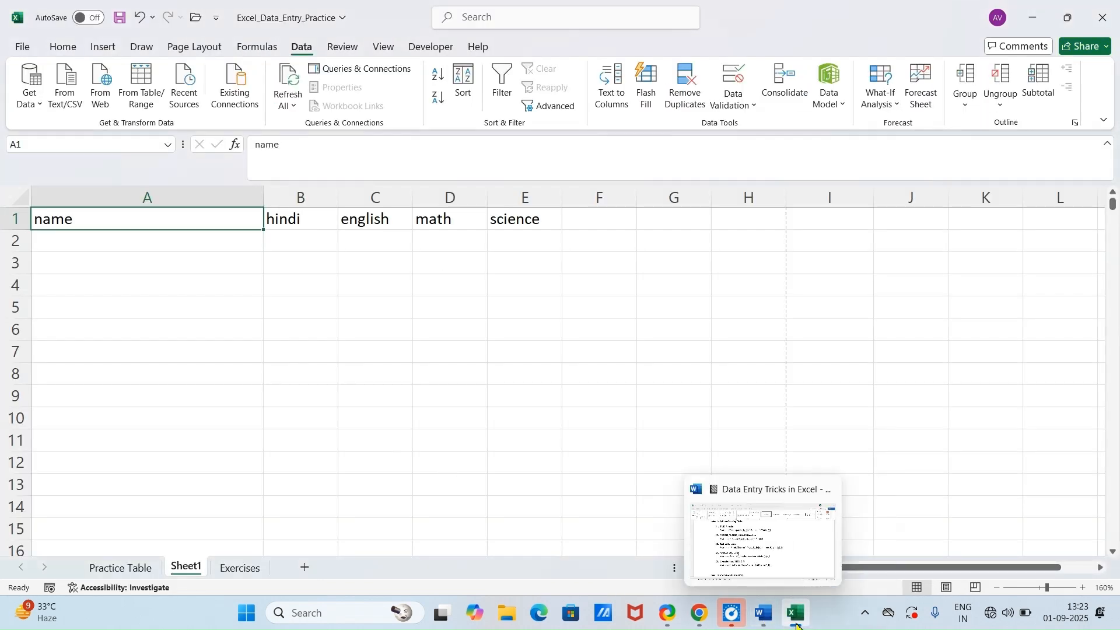
Step: Copy the Department entries G2:G6 on the Practice Table sheet and paste them at G7 and again at G12
{"action": "left_click", "coordinate": [96, 568]}
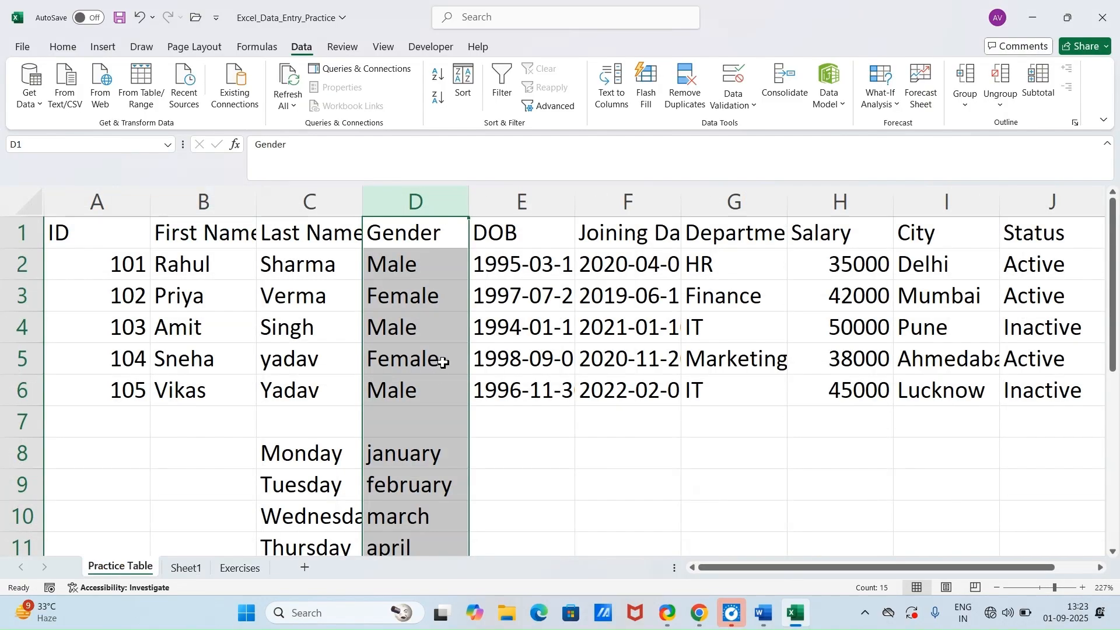
{"action": "left_click", "coordinate": [556, 448]}
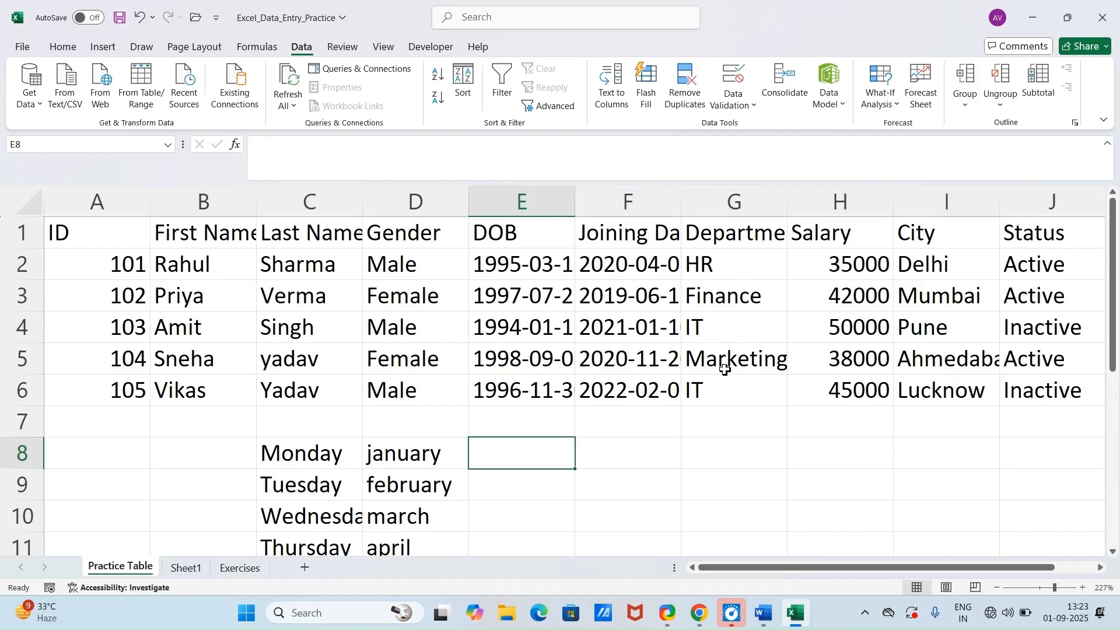
{"action": "left_click_drag", "start_coordinate": [739, 270], "coordinate": [748, 389]}
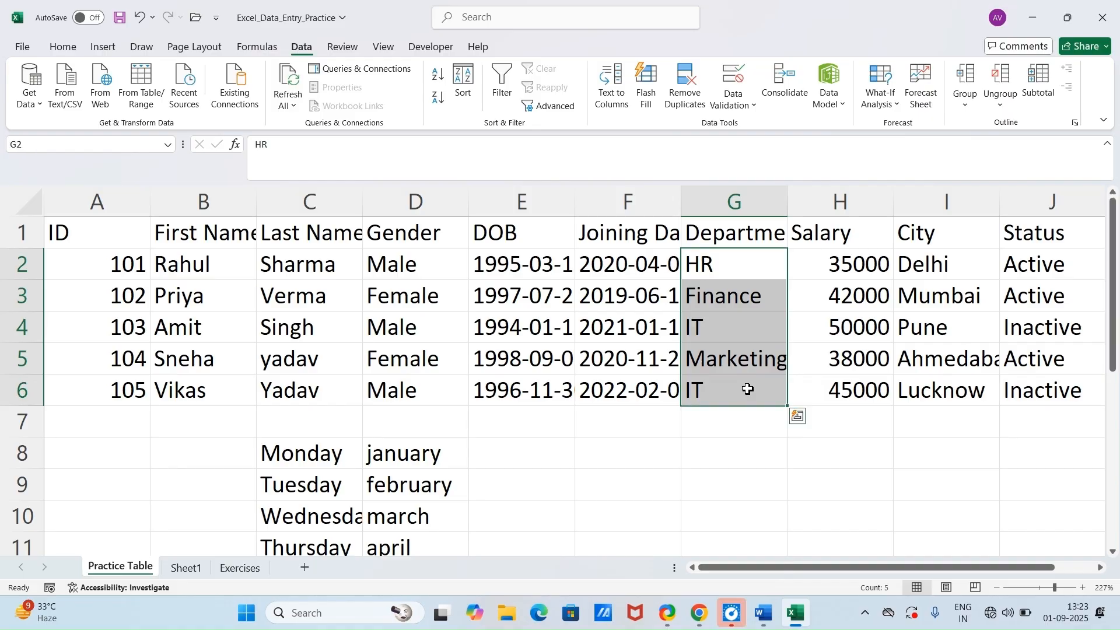
{"action": "key", "text": "ctrl+c"}
{"action": "left_click", "coordinate": [745, 421]}
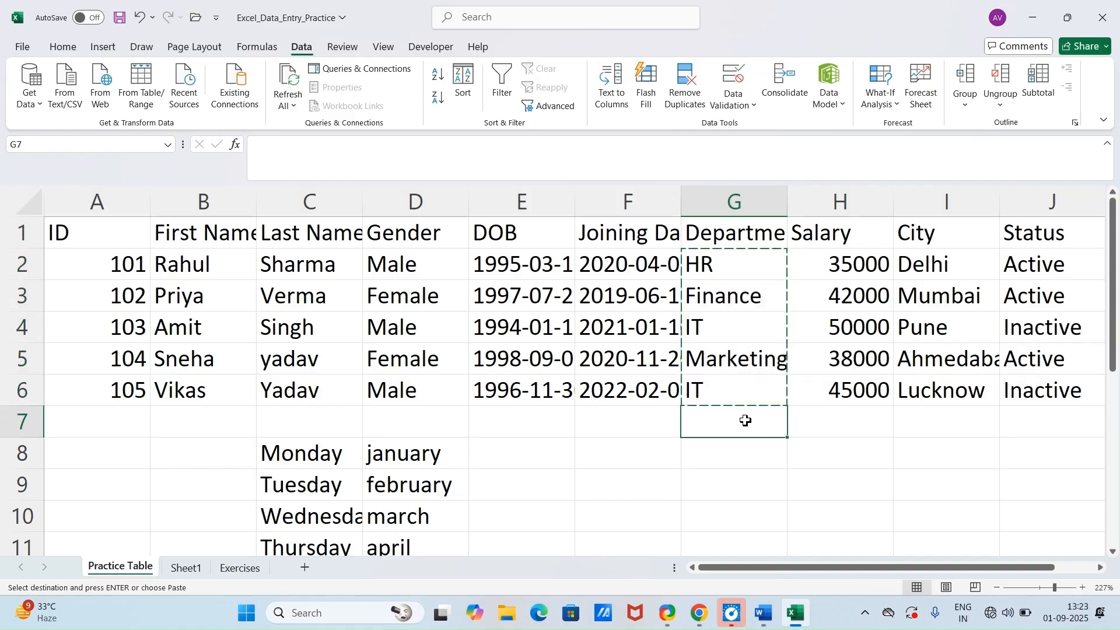
{"action": "key", "text": "ctrl+v"}
{"action": "scroll", "coordinate": [946, 362], "scroll_direction": "down", "scroll_amount": 1}
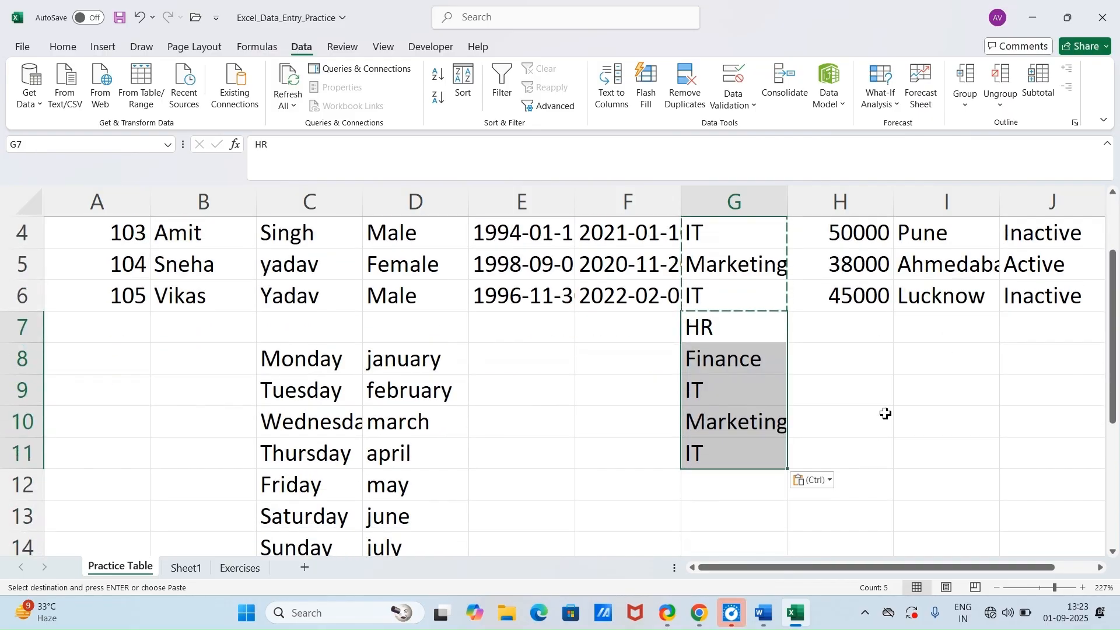
{"action": "left_click", "coordinate": [760, 488]}
{"action": "key", "text": "ctrl+v"}
{"action": "double_click", "coordinate": [857, 466]}
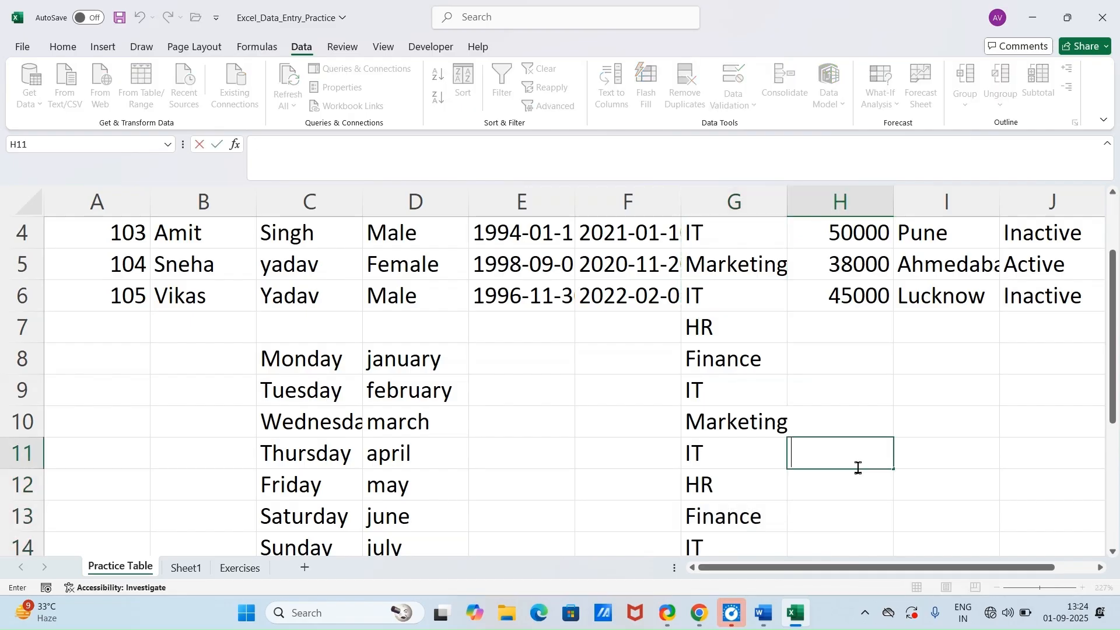
Step: Remove duplicates from G2:G16, continuing with the current selection only and leaving "My data has headers" enabled
{"action": "scroll", "coordinate": [784, 315], "scroll_direction": "up", "scroll_amount": 1}
{"action": "left_click_drag", "start_coordinate": [751, 268], "coordinate": [780, 462]}
{"action": "scroll", "coordinate": [881, 403], "scroll_direction": "up", "scroll_amount": 3}
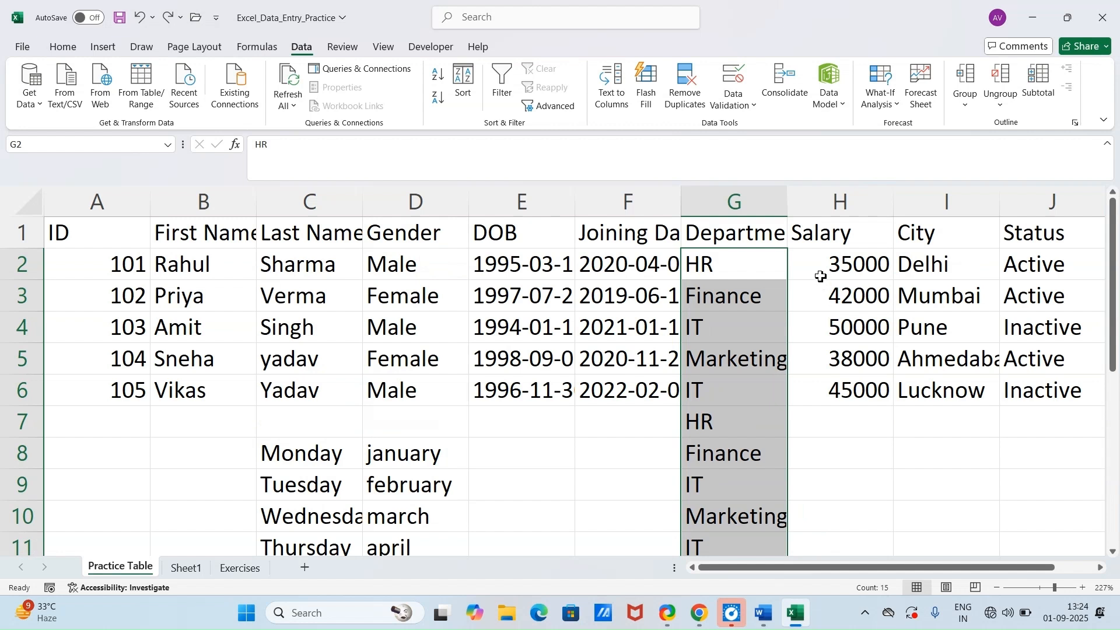
{"action": "left_click", "coordinate": [686, 99]}
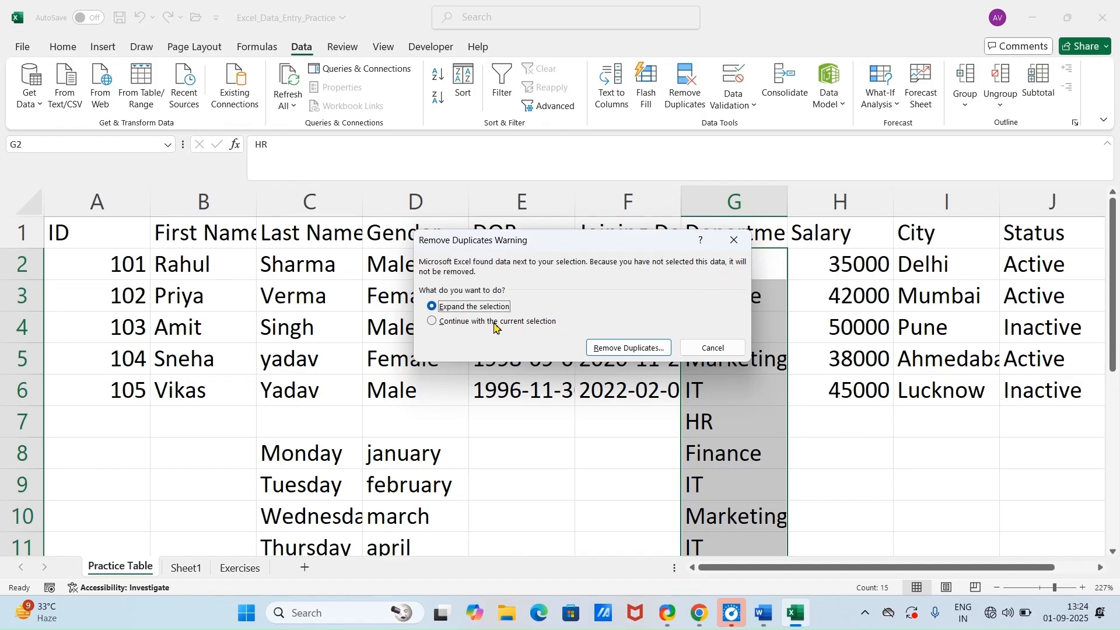
{"action": "left_click", "coordinate": [495, 325]}
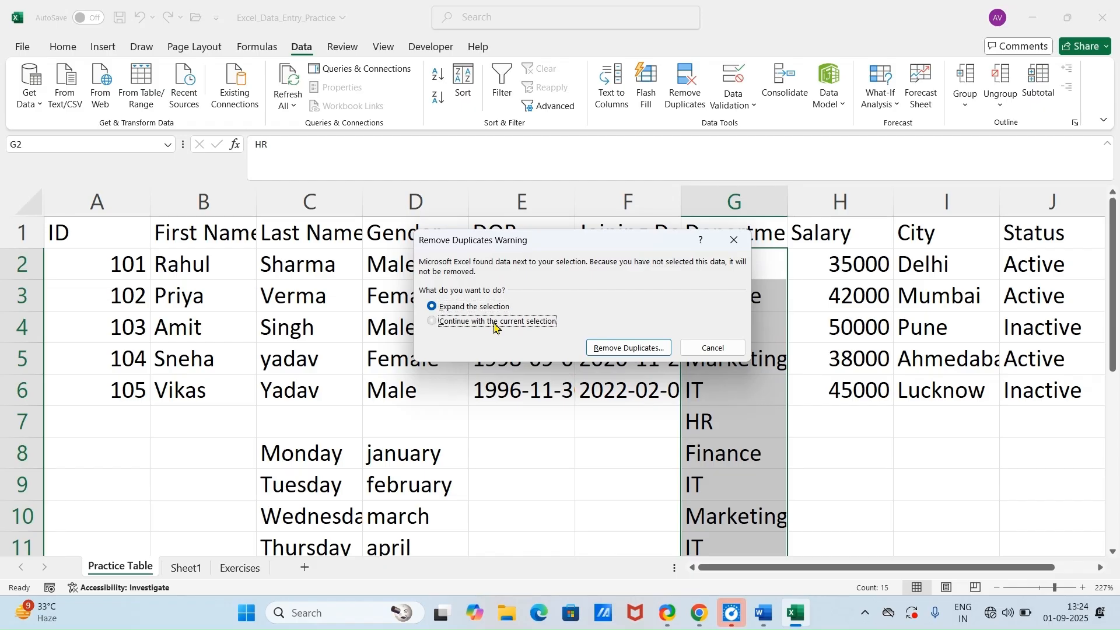
{"action": "left_click", "coordinate": [629, 348]}
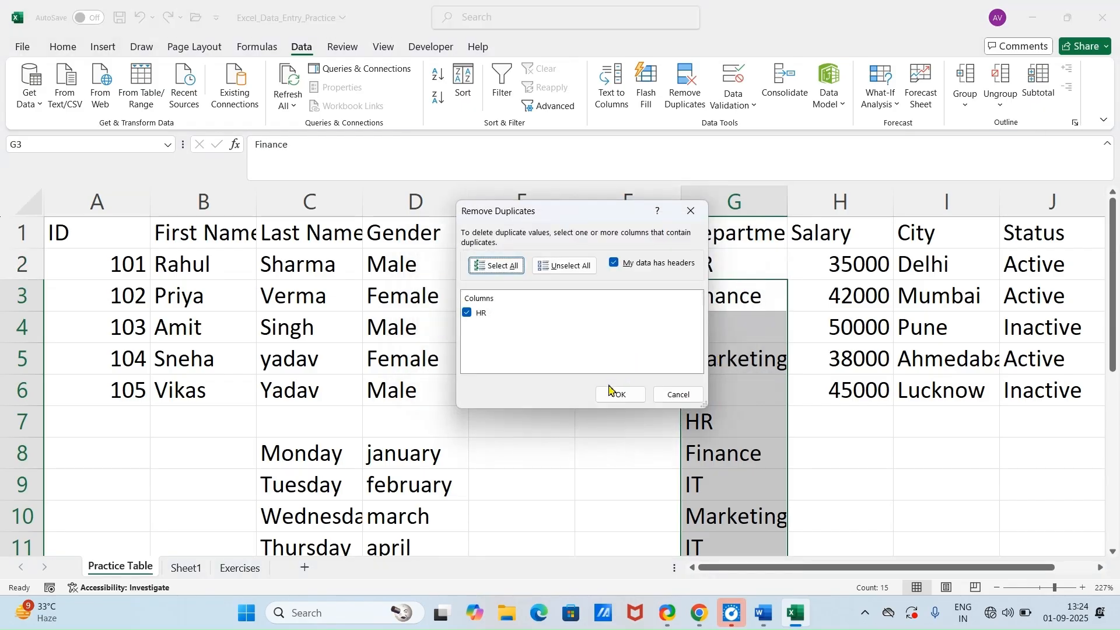
{"action": "left_click", "coordinate": [610, 392]}
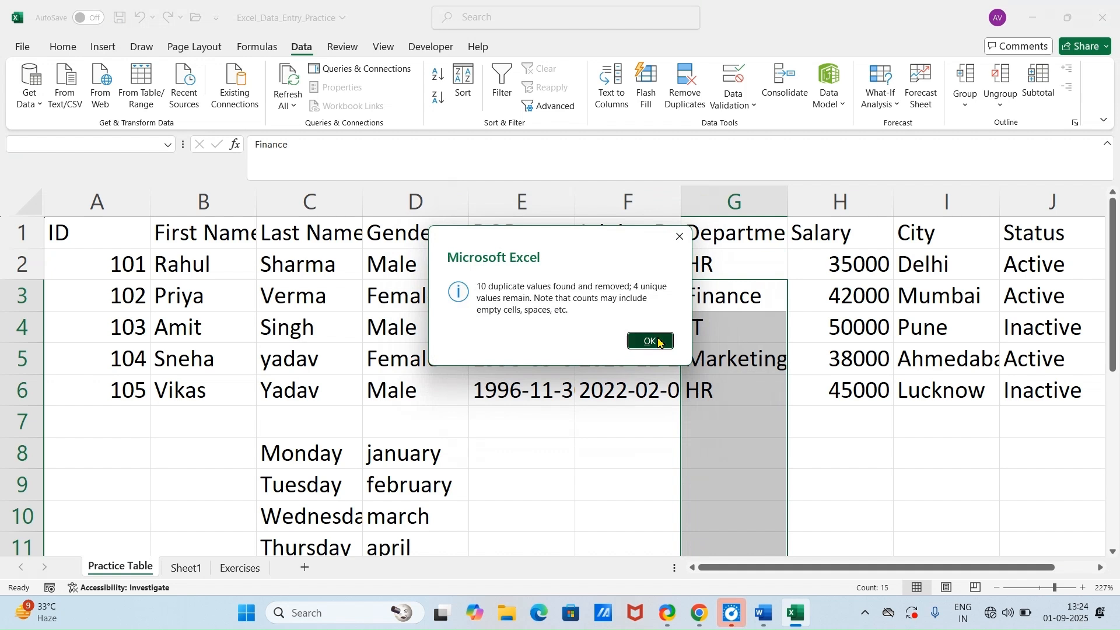
{"action": "left_click", "coordinate": [651, 341]}
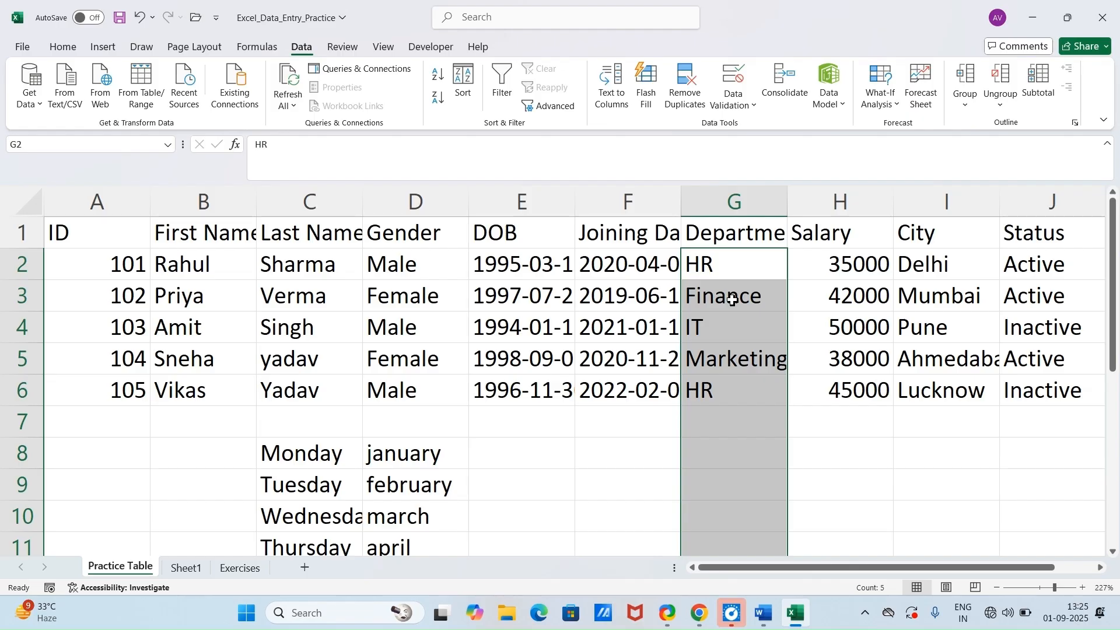
{"action": "left_click", "coordinate": [732, 423]}
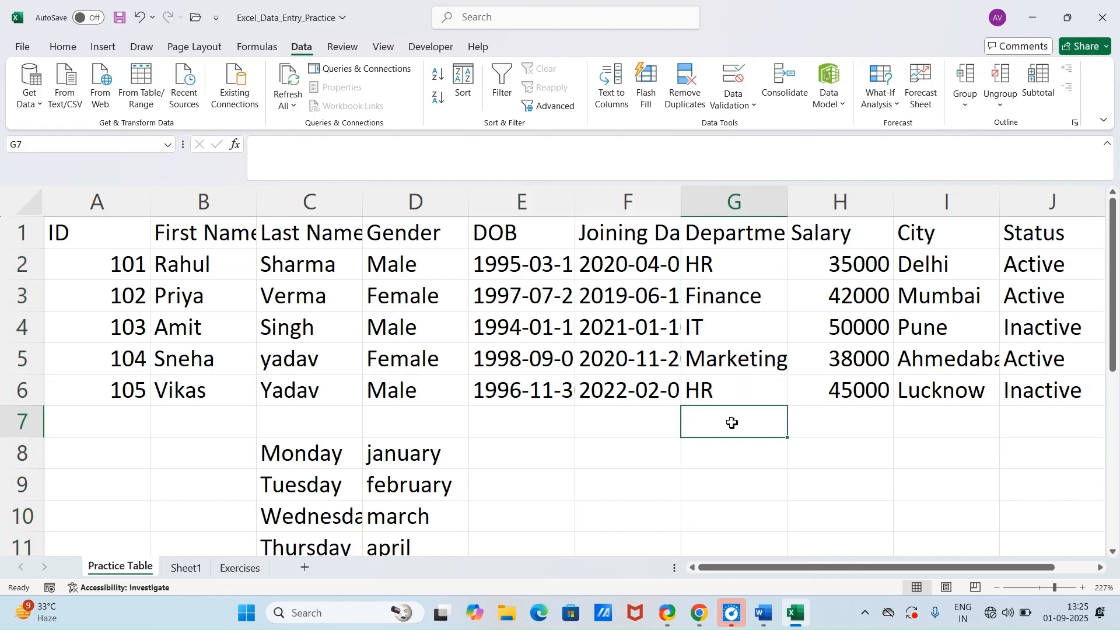
Step: Check the trick listed after Remove Duplicates in the Word document and return to the Excel workbook
{"action": "left_click", "coordinate": [766, 620]}
{"action": "scroll", "coordinate": [298, 387], "scroll_direction": "down", "scroll_amount": 3}
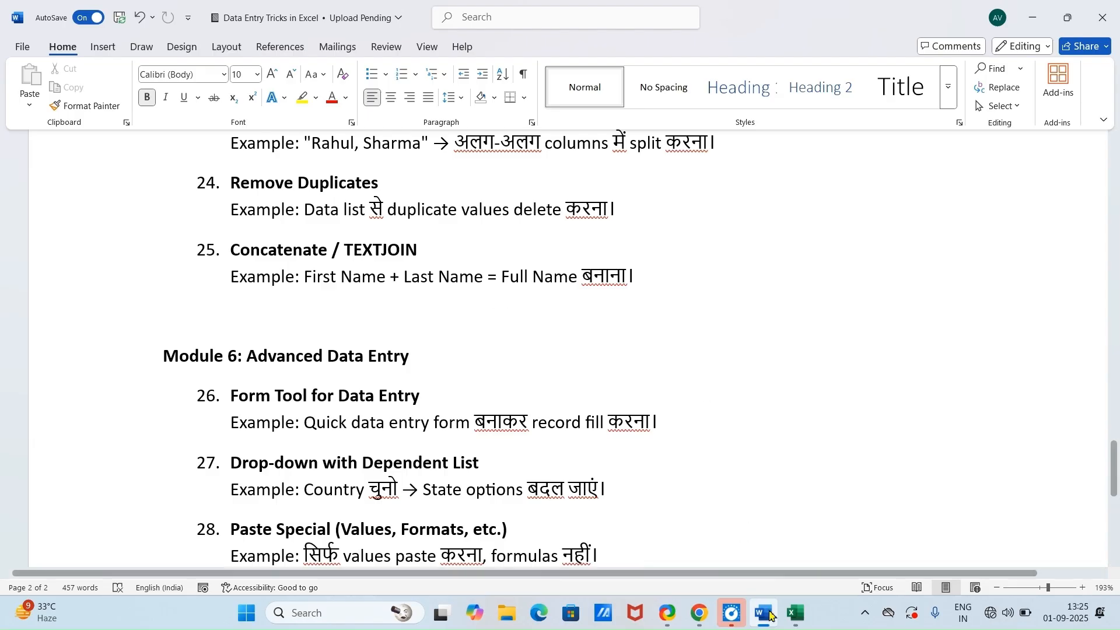
{"action": "left_click", "coordinate": [797, 613]}
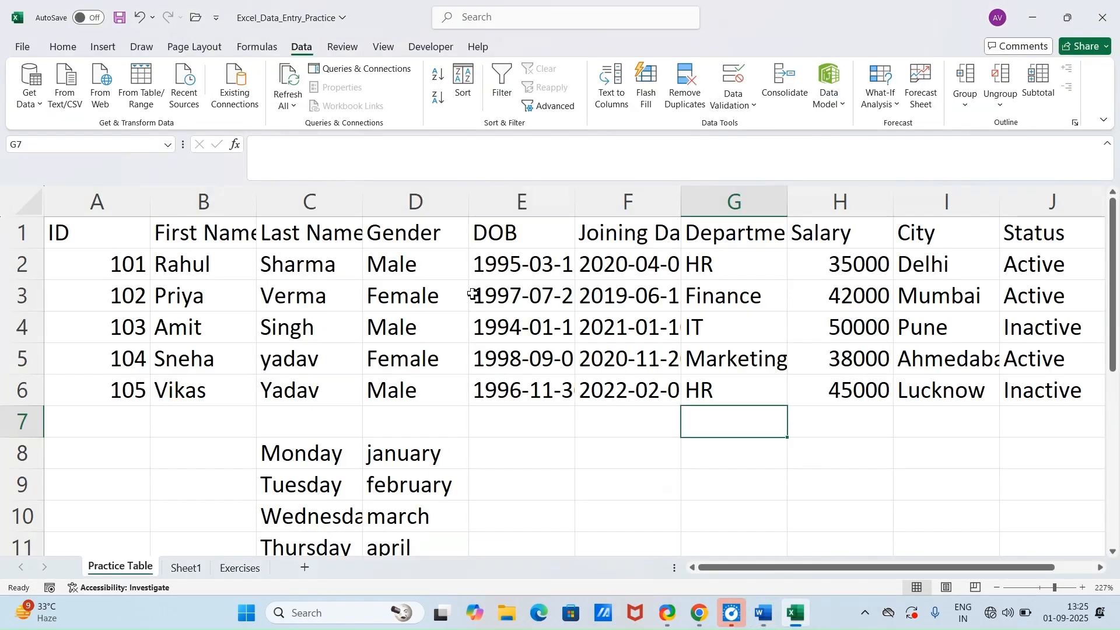
Step: Insert a blank column before Gender and autofit the Last Name column
{"action": "right_click", "coordinate": [413, 199]}
{"action": "left_click", "coordinate": [449, 350]}
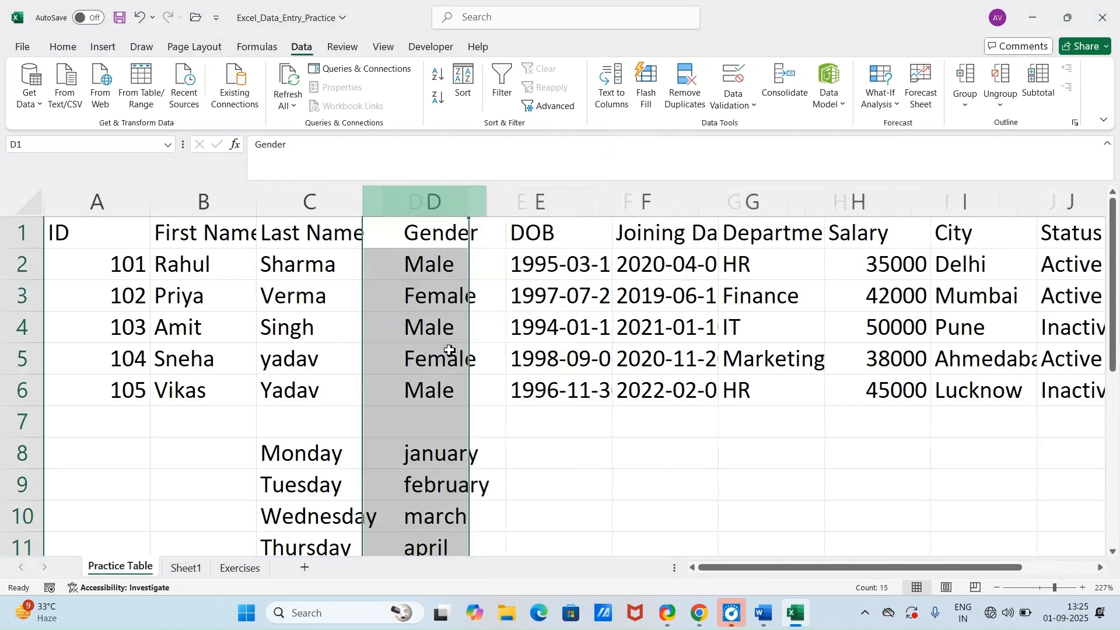
{"action": "double_click", "coordinate": [360, 214]}
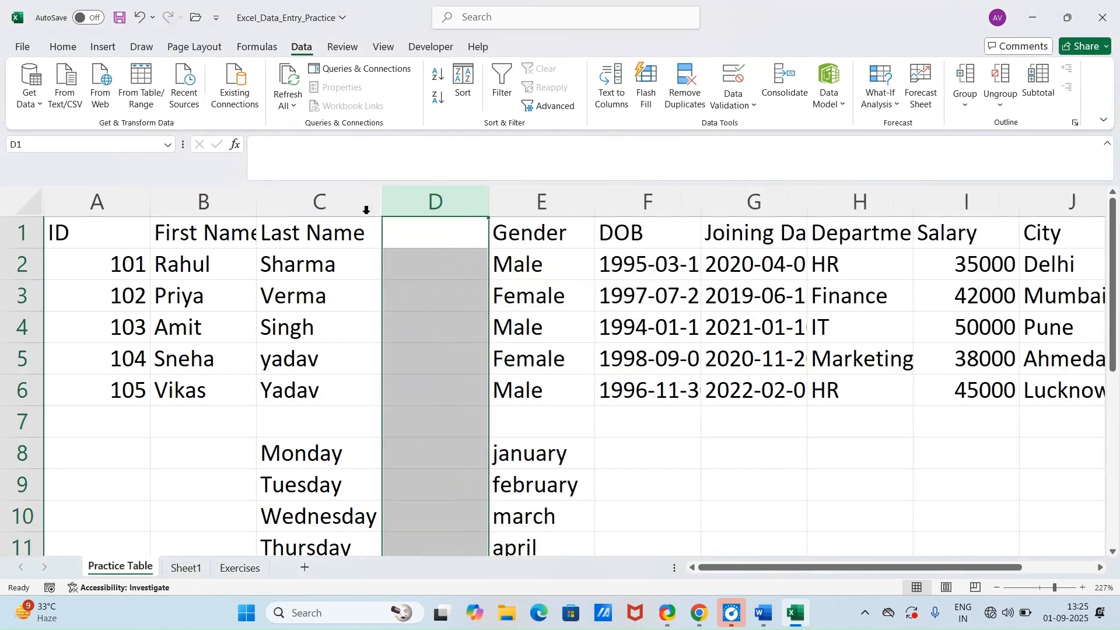
Step: Join the first and last name in D2 with =CONCATENATE(B2,C2) and autofit column D
{"action": "left_click", "coordinate": [410, 272]}
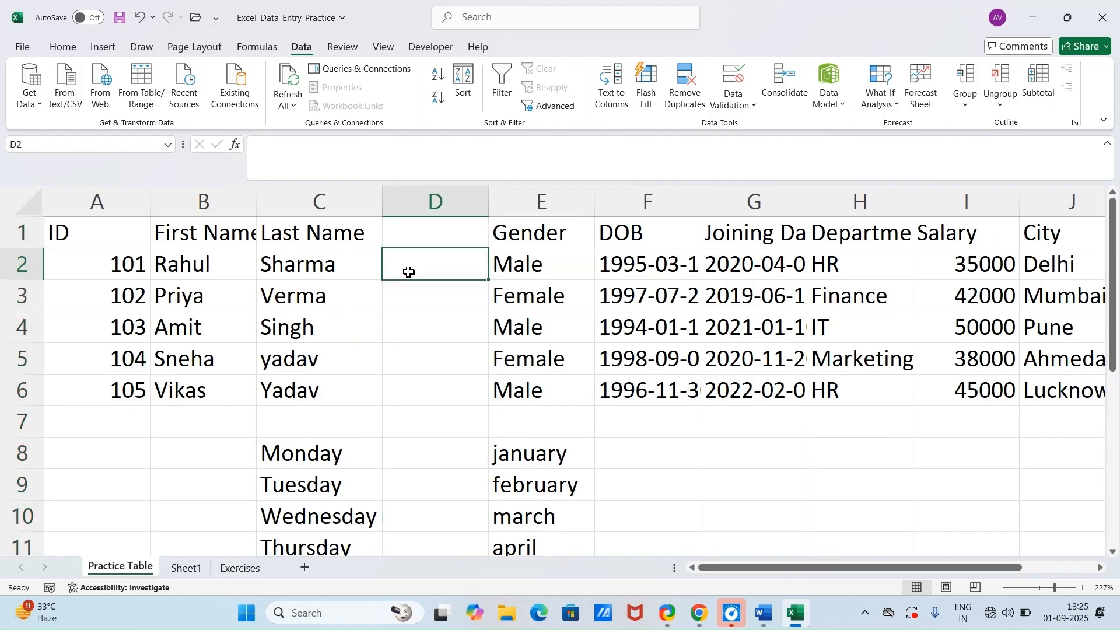
{"action": "type", "text": "=c"}
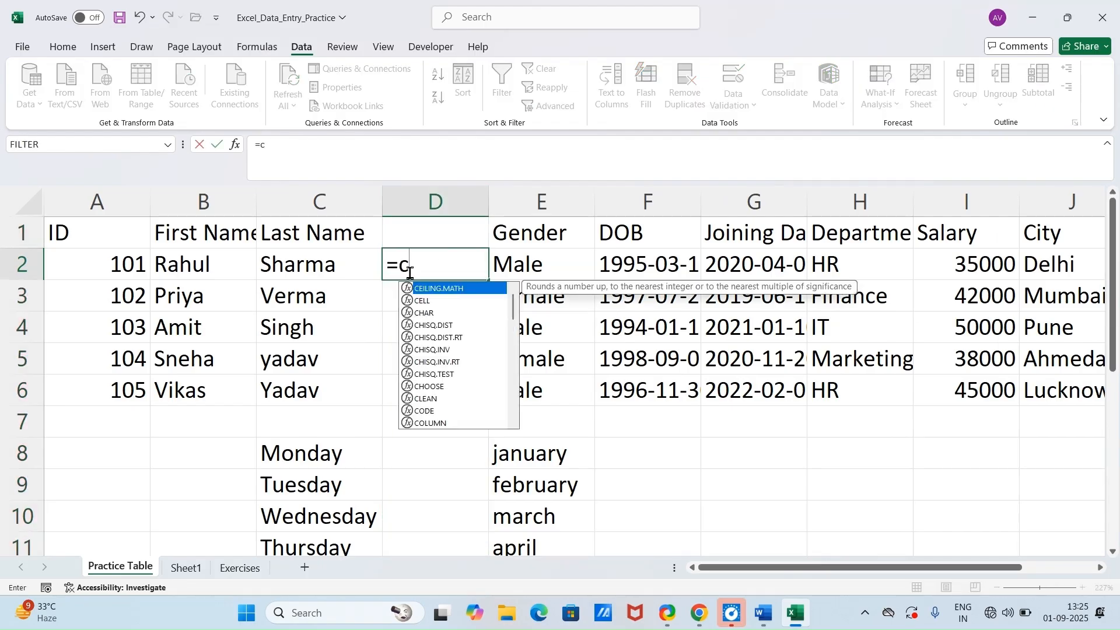
{"action": "type", "text": "on"}
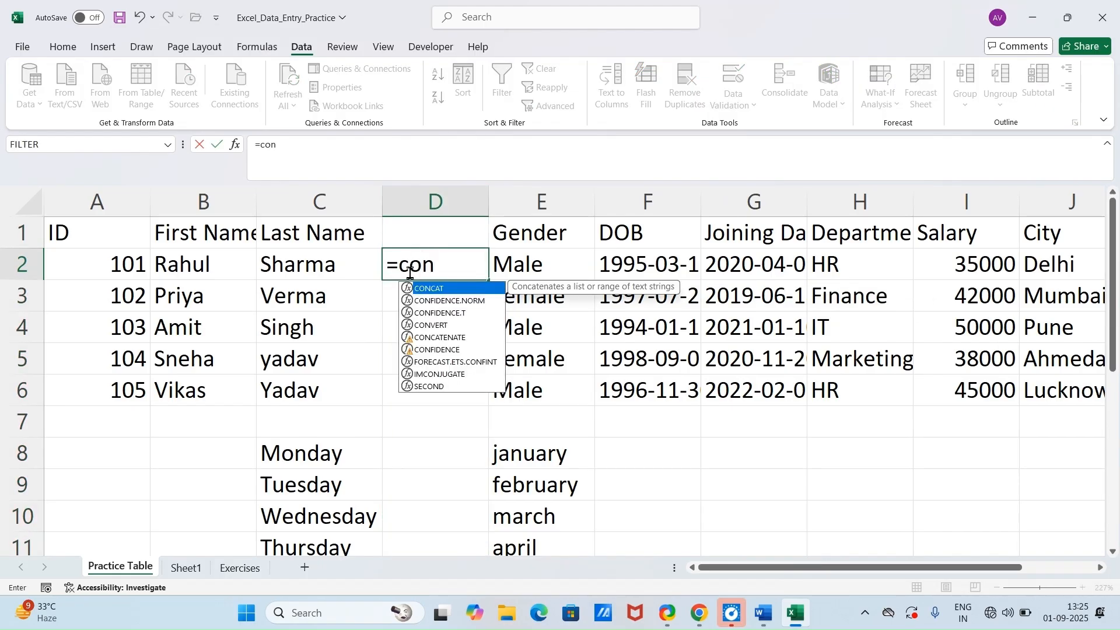
{"action": "key", "text": "Down"}
{"action": "key", "text": "Down"}
{"action": "key", "text": "Down"}
{"action": "key", "text": "Down"}
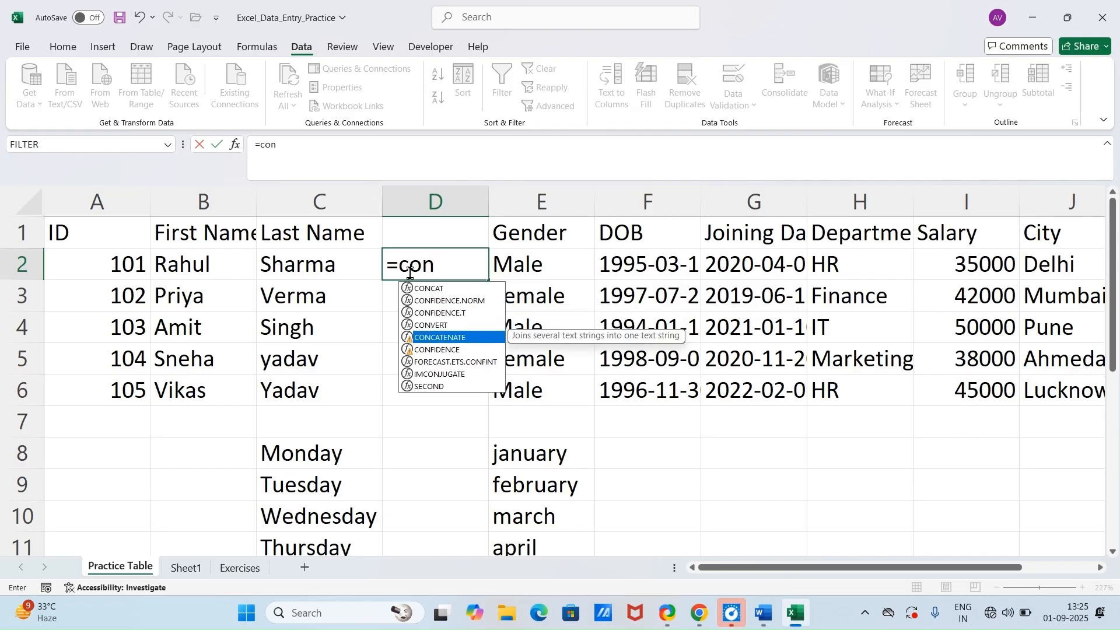
{"action": "key", "text": "Tab"}
{"action": "key", "text": "Return"}
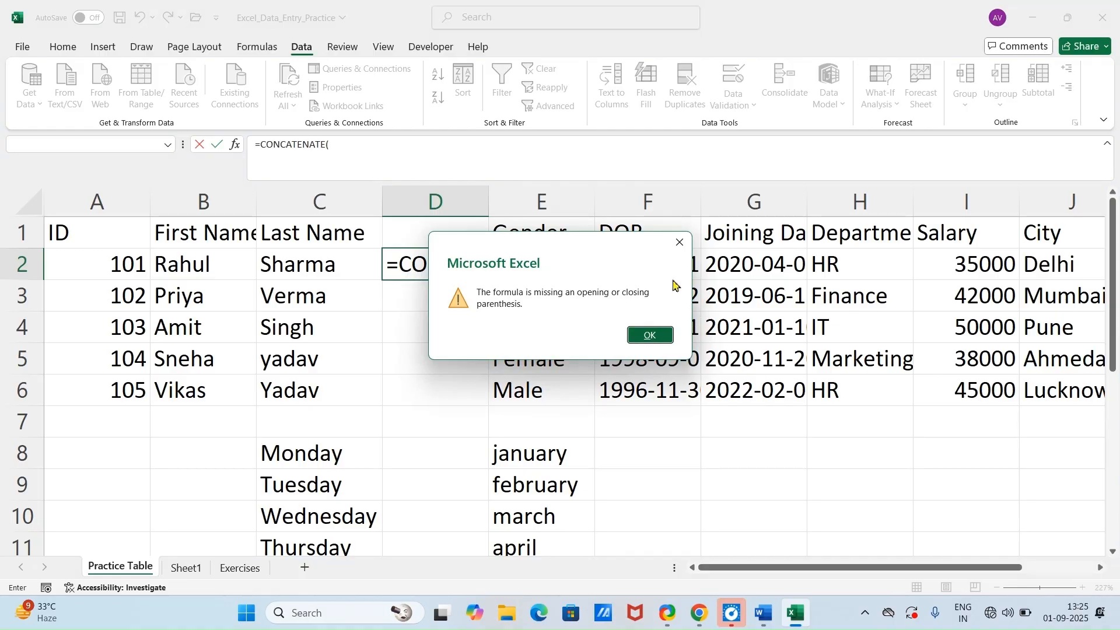
{"action": "left_click", "coordinate": [679, 242]}
{"action": "left_click", "coordinate": [579, 266]}
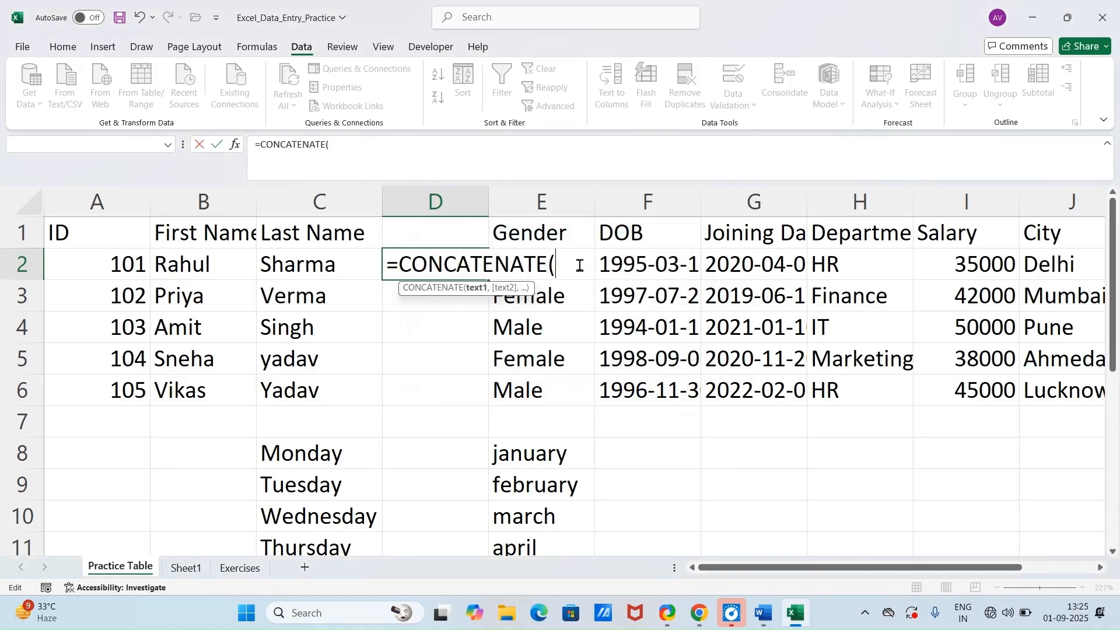
{"action": "left_click", "coordinate": [195, 270]}
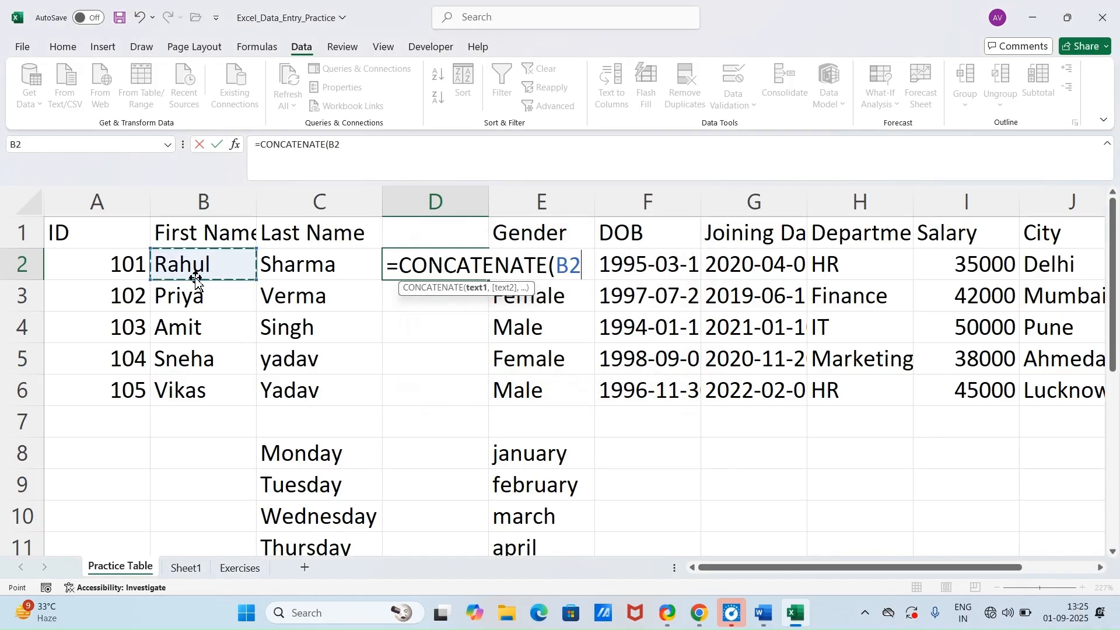
{"action": "type", "text": ","}
{"action": "left_click", "coordinate": [274, 266]}
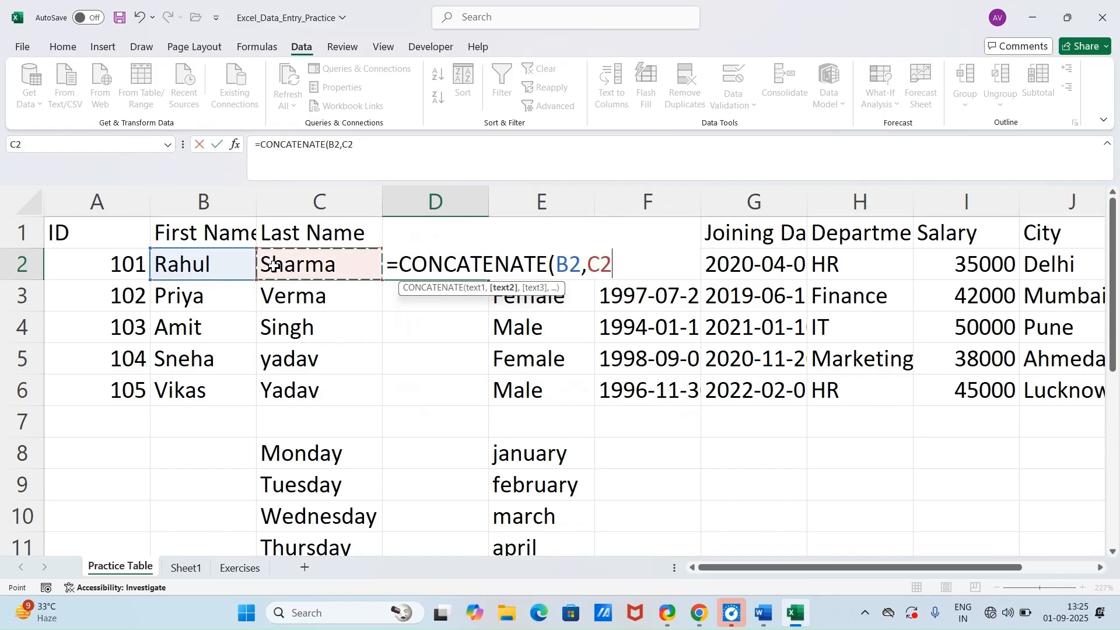
{"action": "key", "text": "Return"}
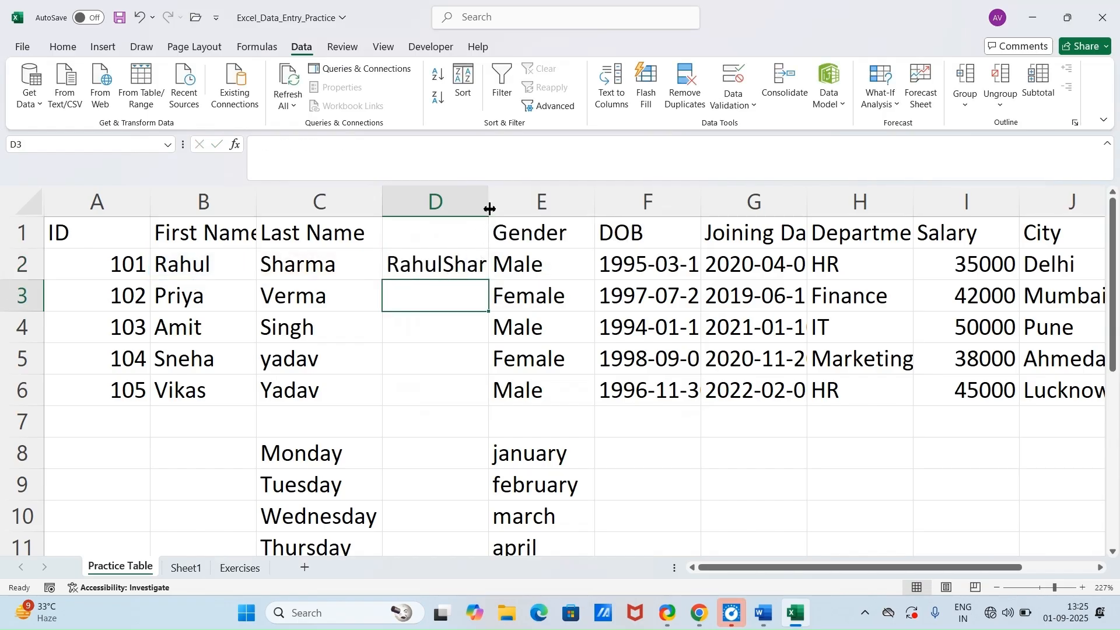
{"action": "double_click", "coordinate": [489, 208]}
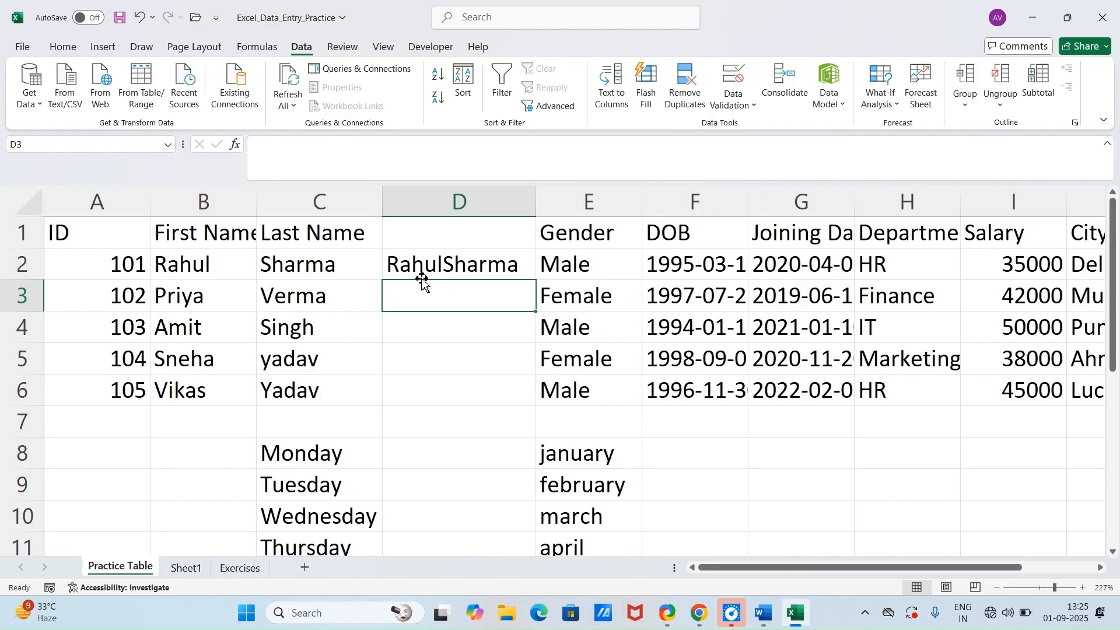
Step: Change the D2 formula to =CONCATENATE(B2," ",C2) so a space separates the names, and fill it down to D6
{"action": "left_click", "coordinate": [447, 267]}
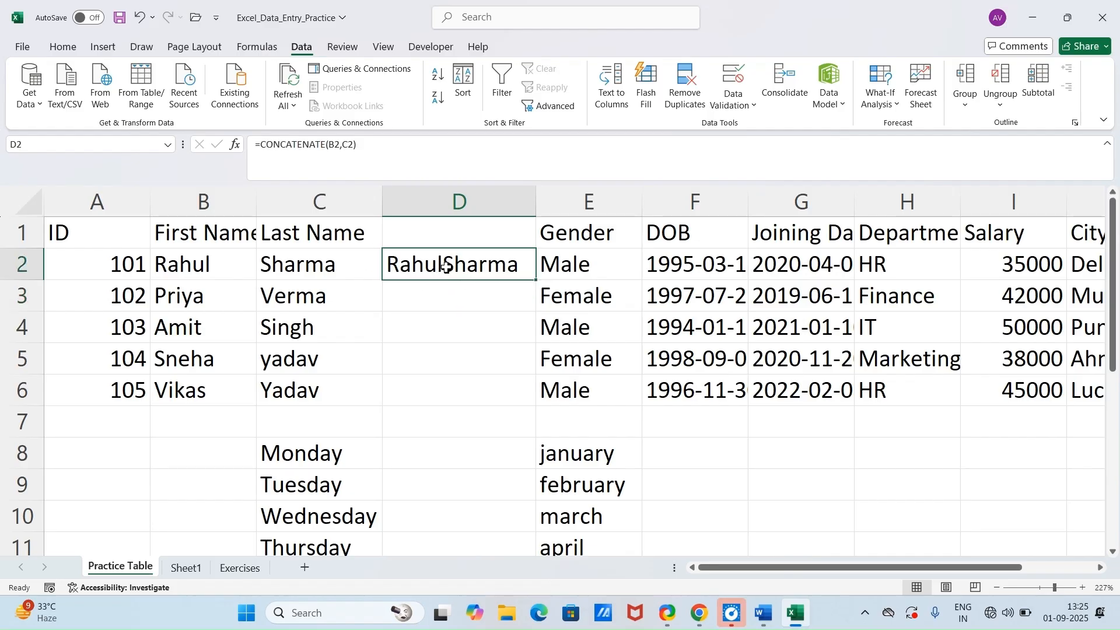
{"action": "double_click", "coordinate": [446, 267]}
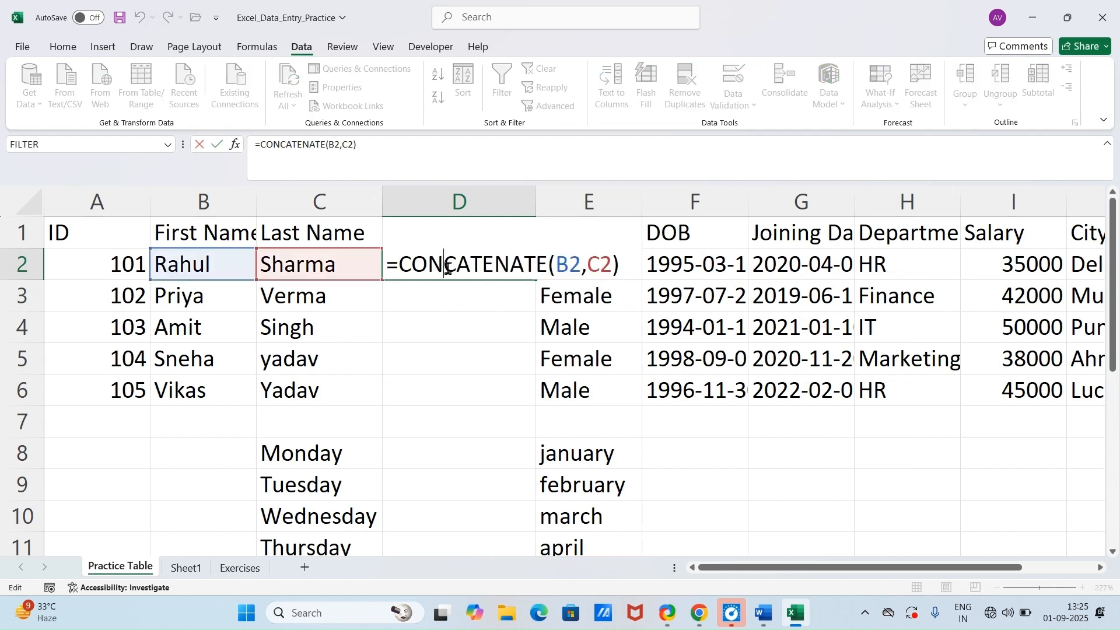
{"action": "left_click", "coordinate": [587, 270]}
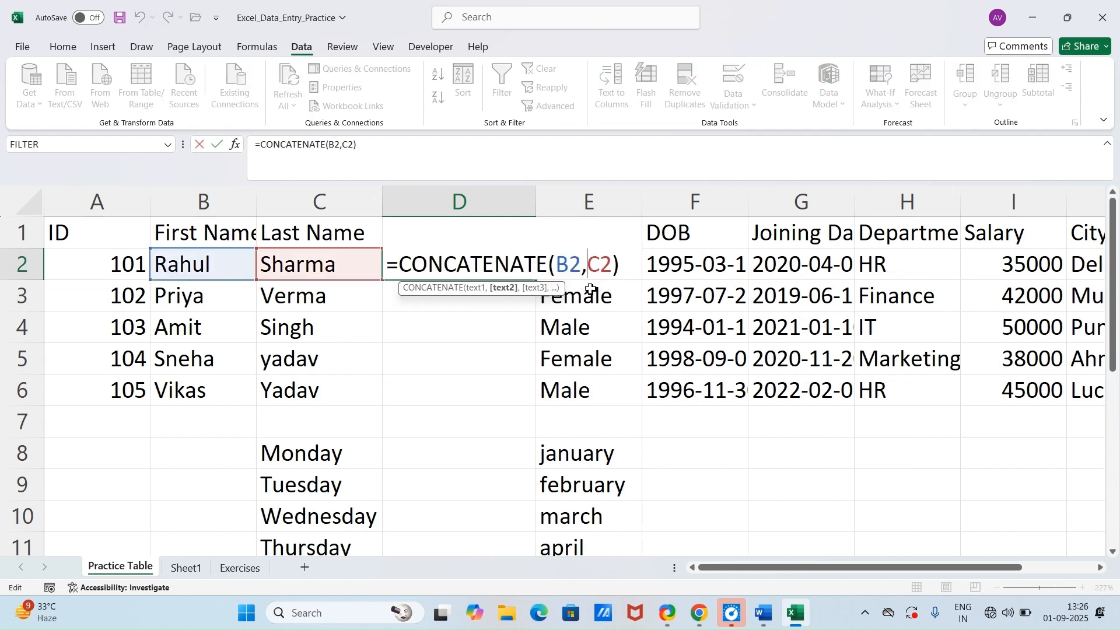
{"action": "type", "text": "\" "}
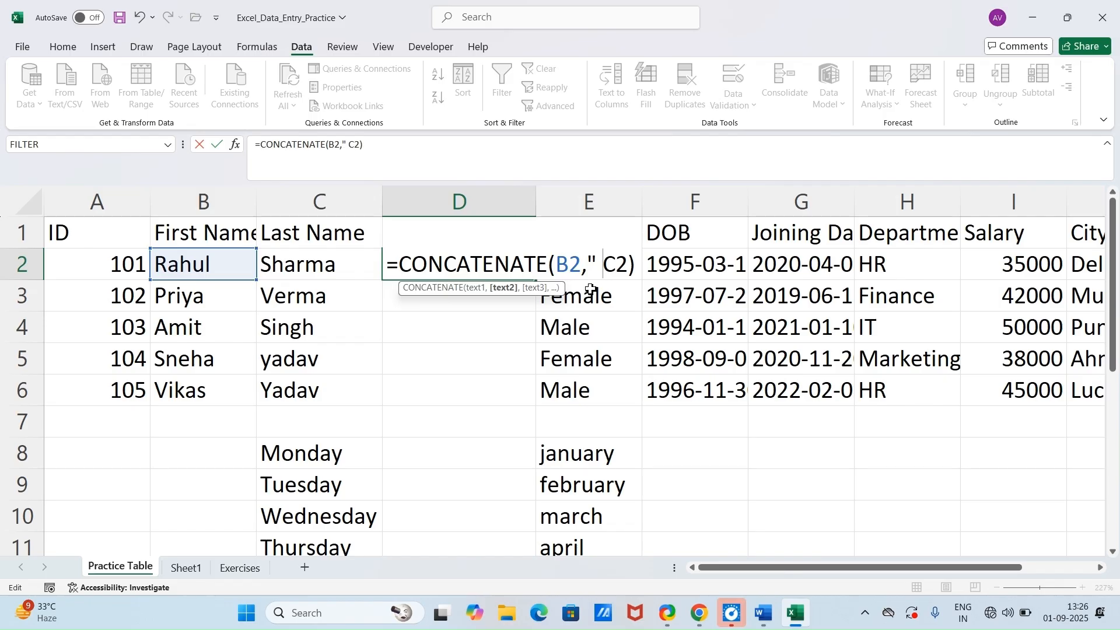
{"action": "type", "text": "\""}
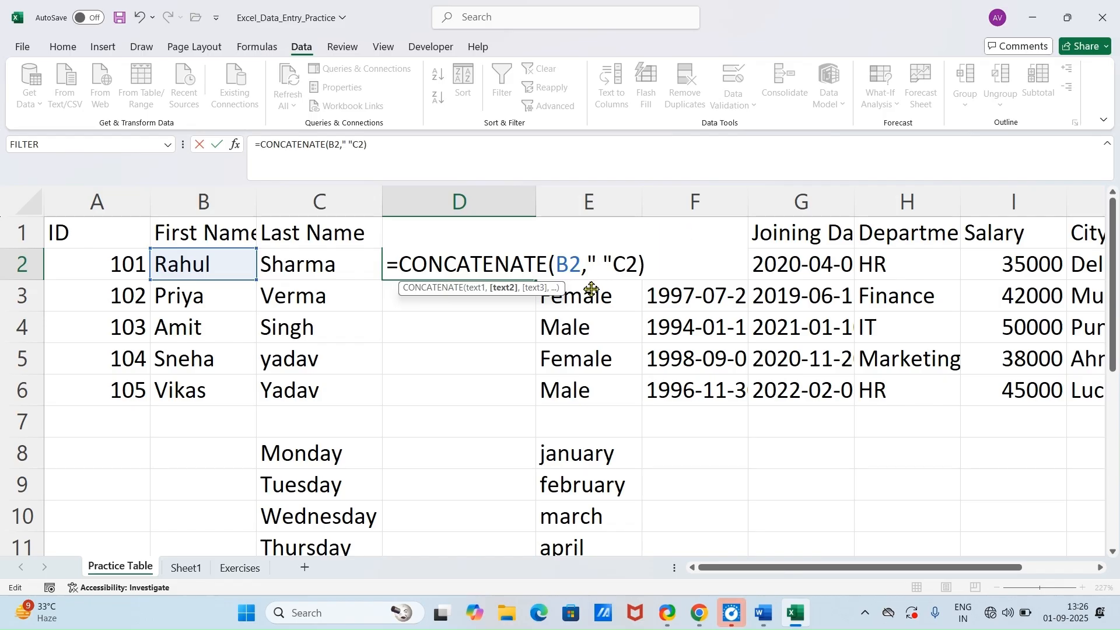
{"action": "type", "text": ","}
{"action": "key", "text": "Return"}
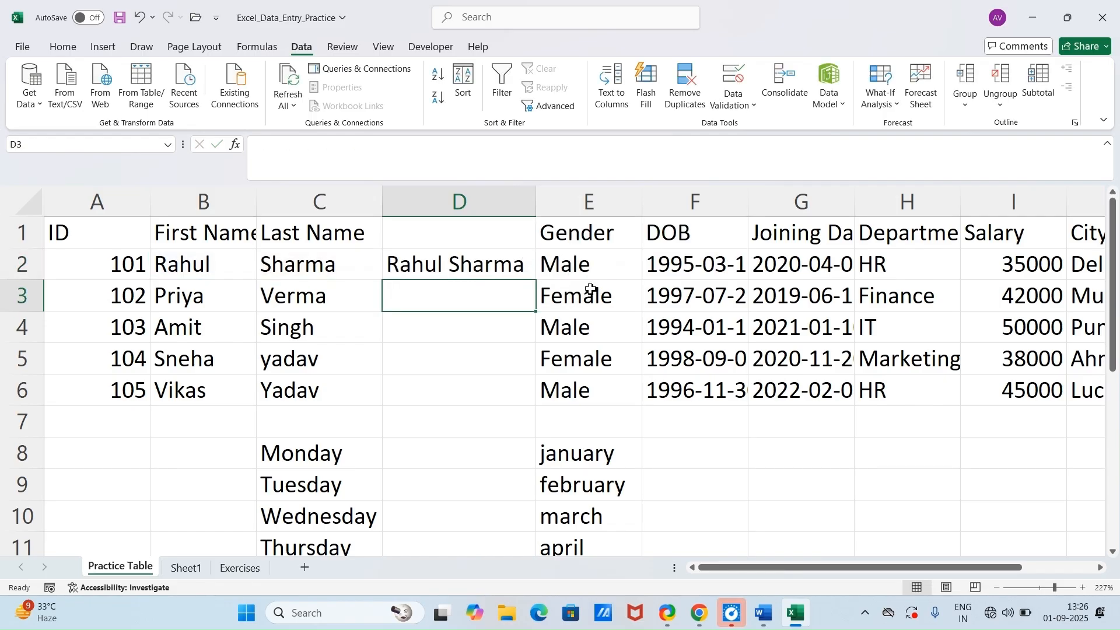
{"action": "left_click", "coordinate": [528, 266]}
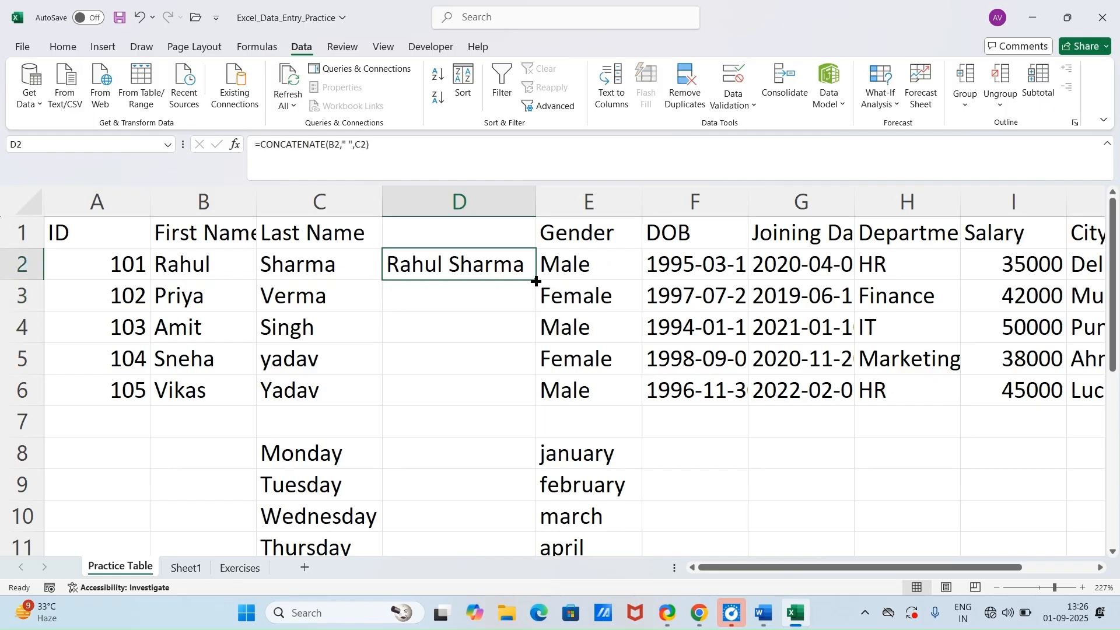
{"action": "double_click", "coordinate": [536, 281]}
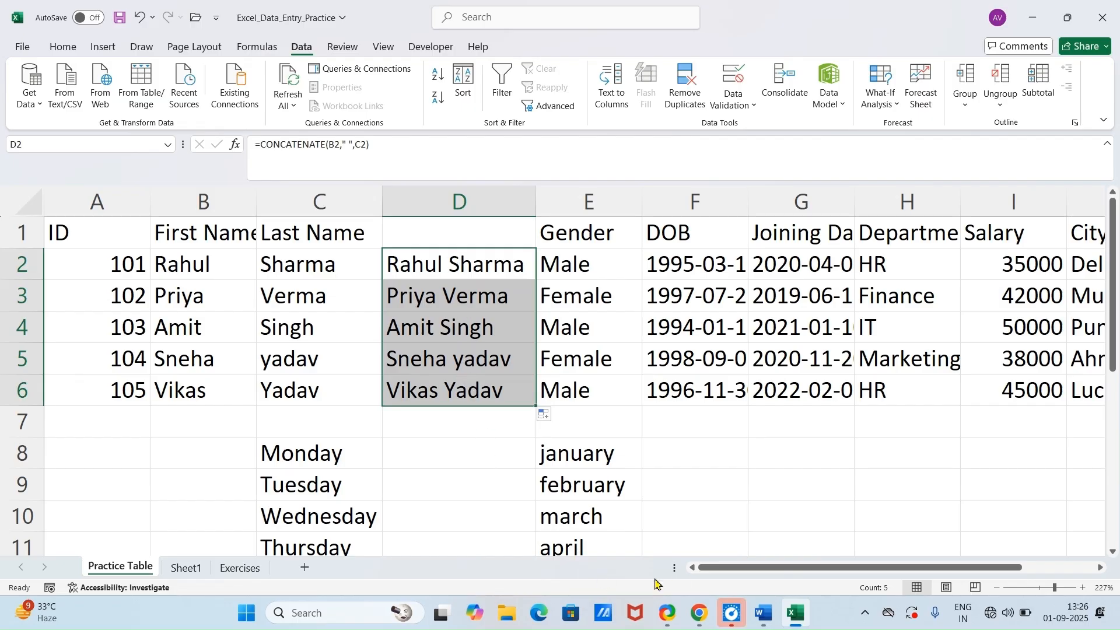
Step: Clear the CONCATENATE results from D2:D6
{"action": "mouse_move", "coordinate": [766, 614]}
{"action": "key", "text": "Delete"}
{"action": "left_click", "coordinate": [507, 458]}
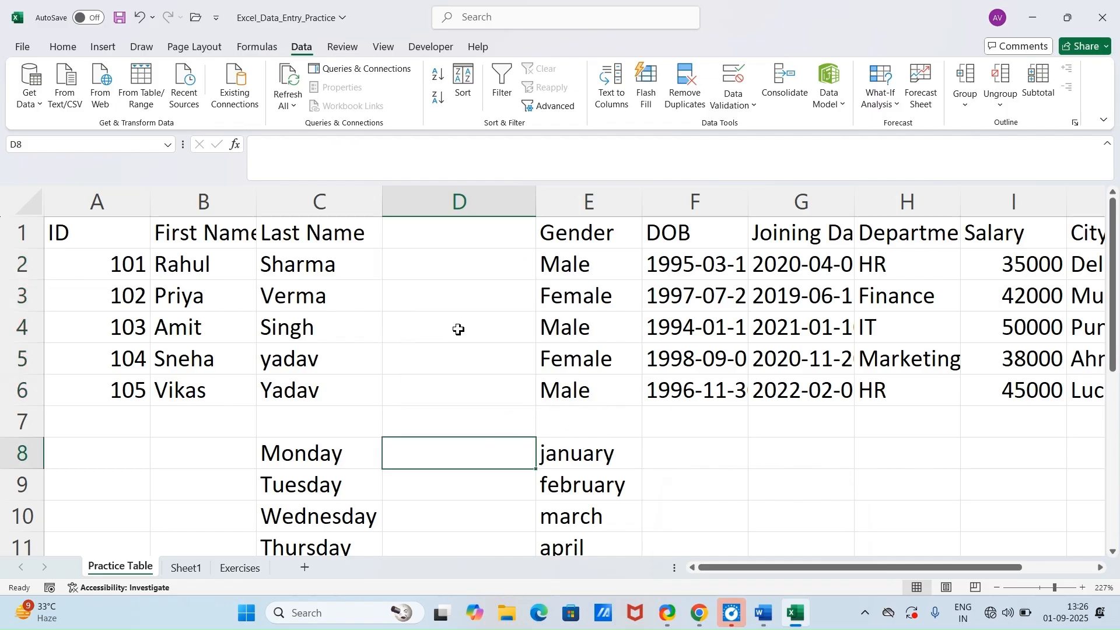
Step: Join the first and last name in D2 with =TEXTJOIN(" ",TRUE,B2,C2) and fill the formula down to D6
{"action": "left_click", "coordinate": [468, 260]}
{"action": "type", "text": "=text"}
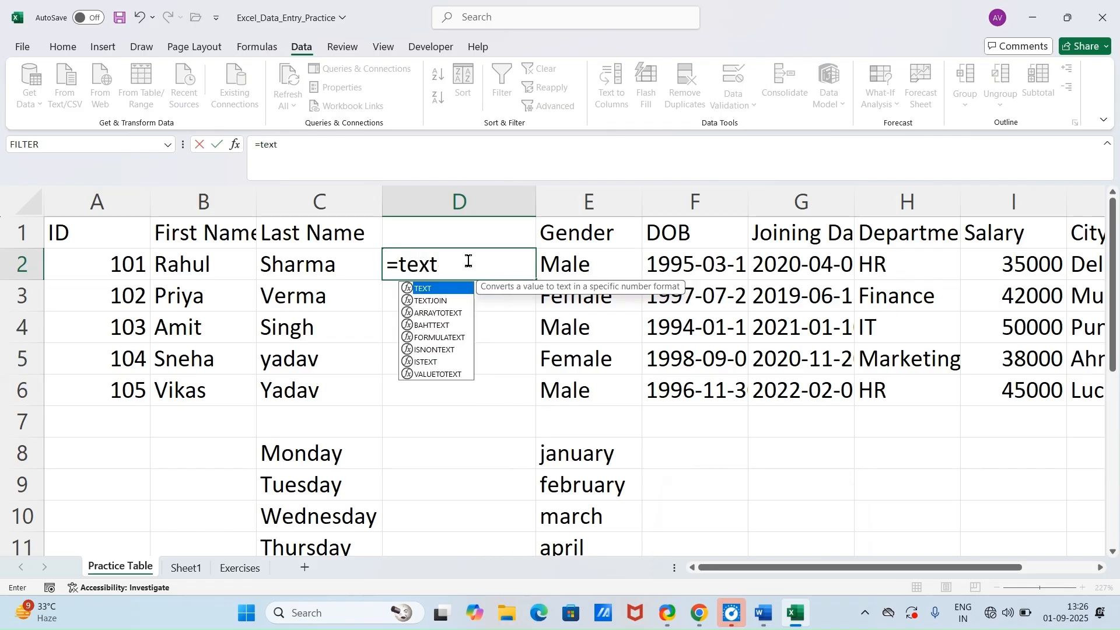
{"action": "key", "text": "Tab"}
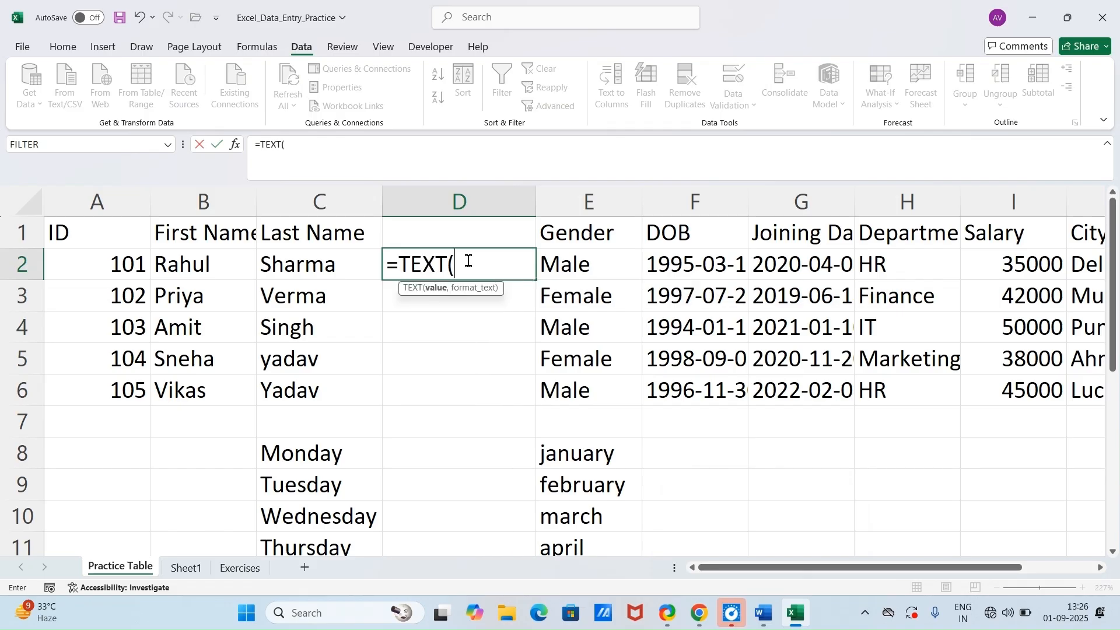
{"action": "key", "text": "BackSpace"}
{"action": "key", "text": "BackSpace"}
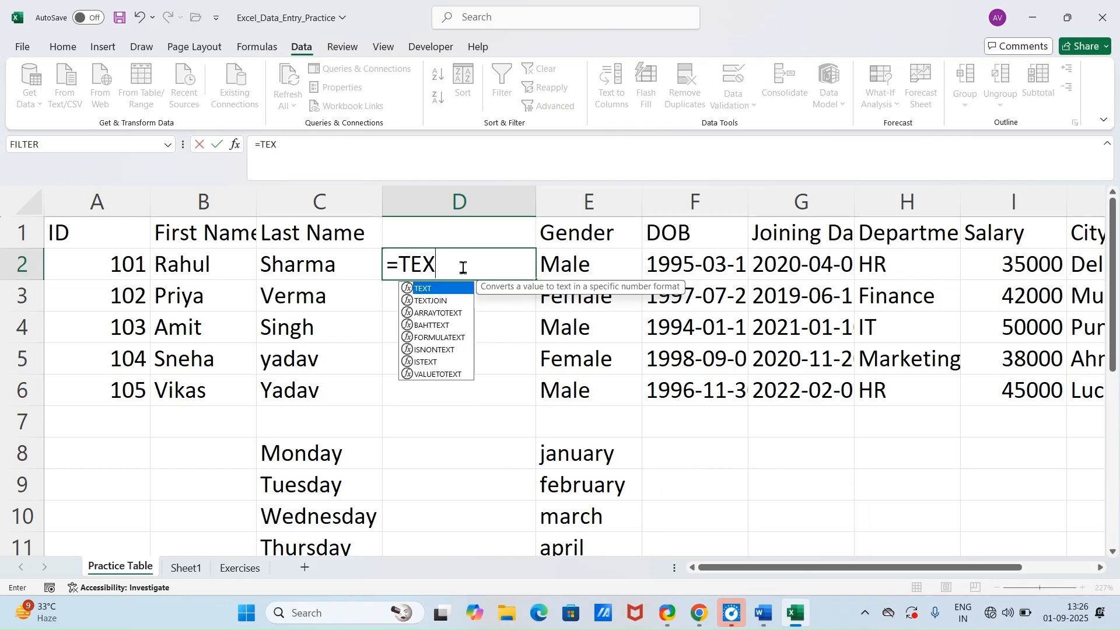
{"action": "key", "text": "Down"}
{"action": "key", "text": "Tab"}
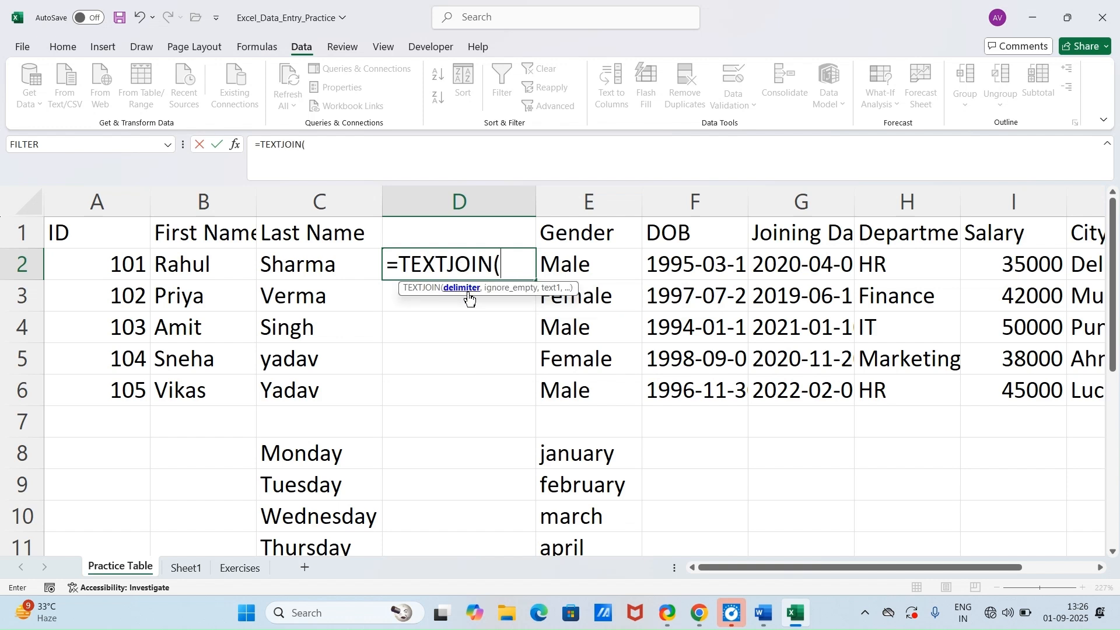
{"action": "type", "text": "\" \""}
{"action": "type", "text": ","}
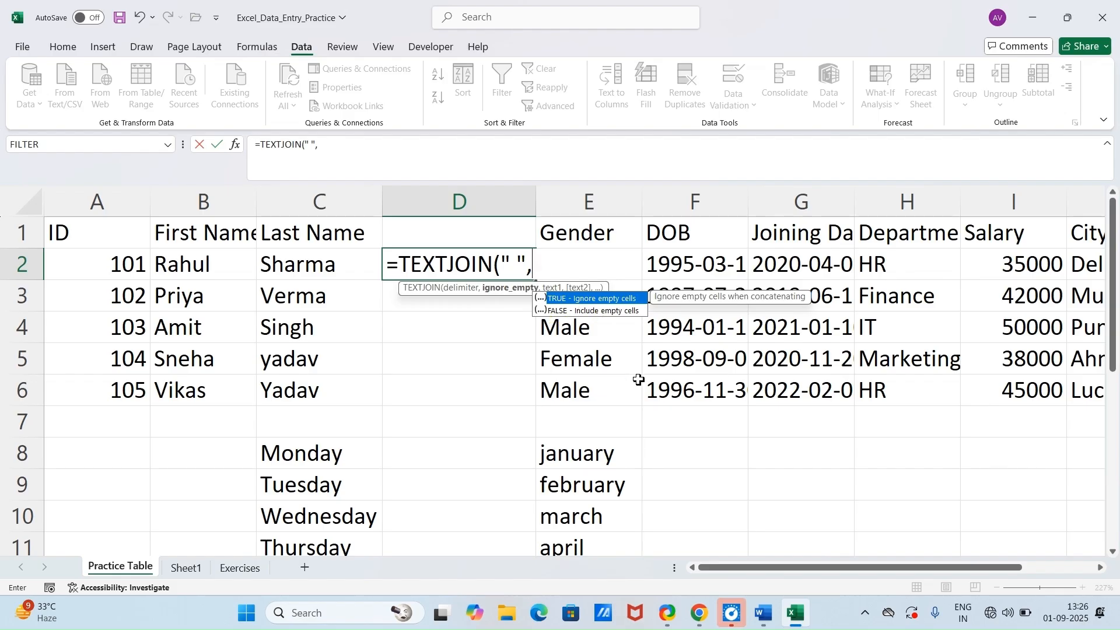
{"action": "type", "text": "true"}
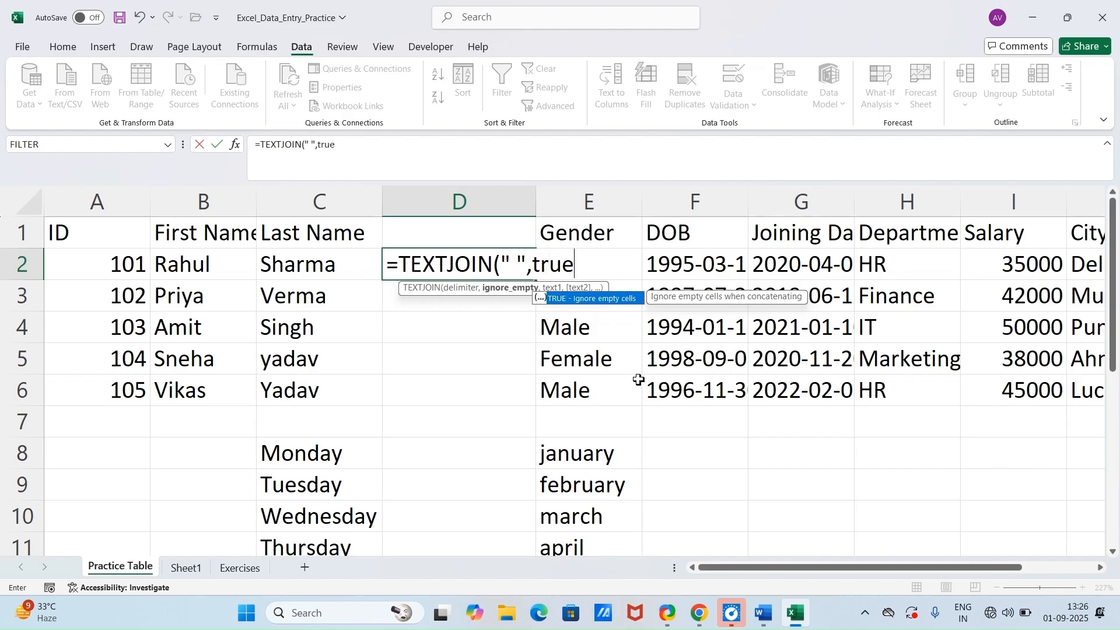
{"action": "type", "text": ","}
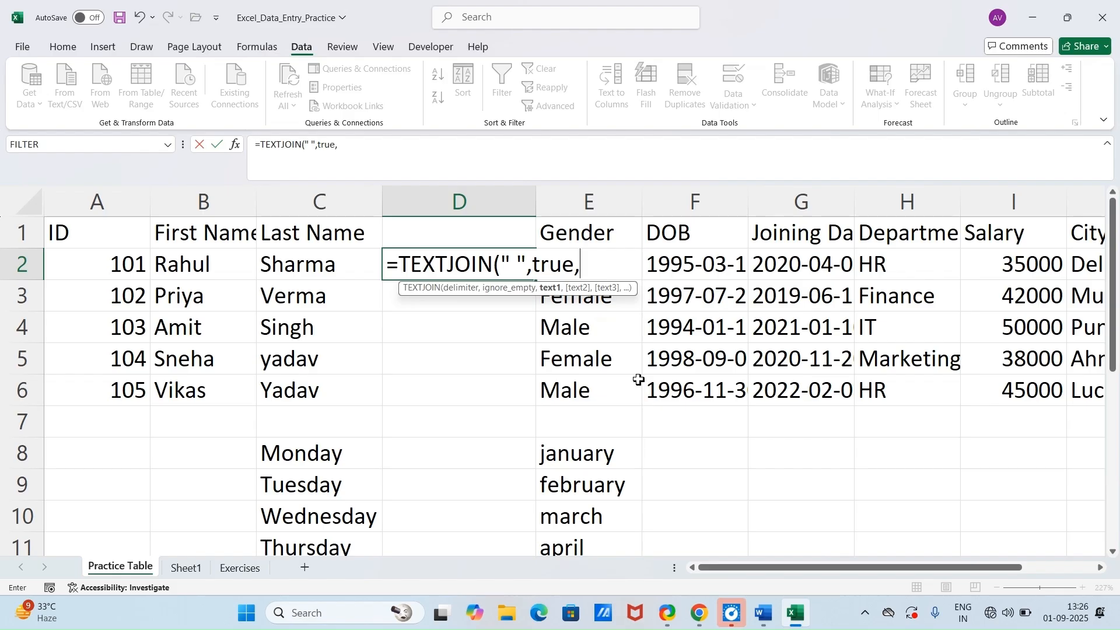
{"action": "left_click", "coordinate": [182, 270]}
{"action": "type", "text": ","}
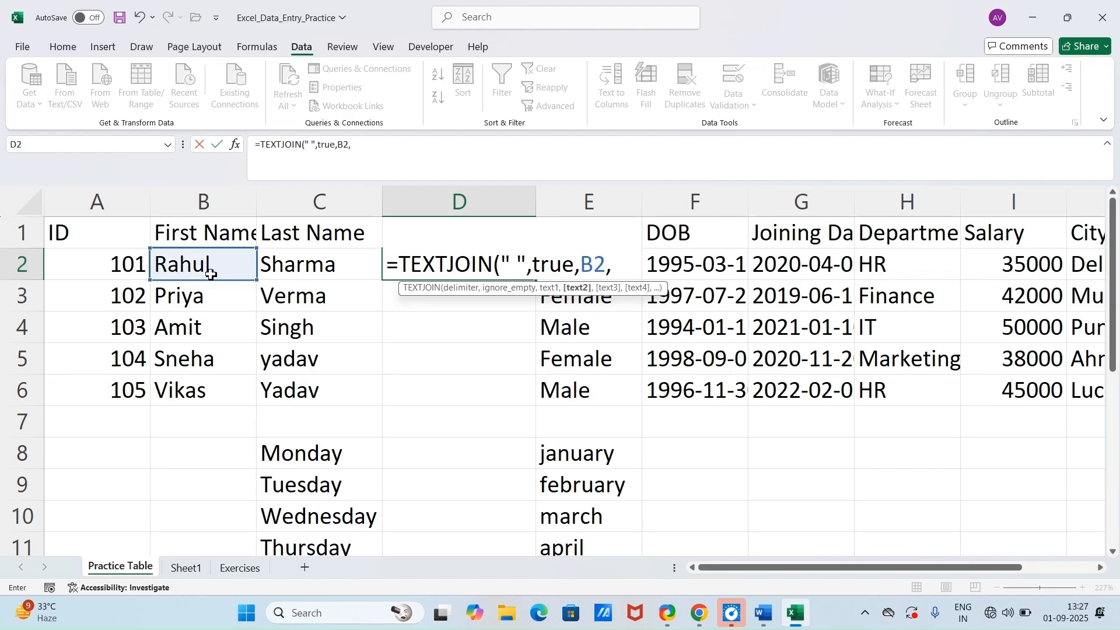
{"action": "left_click", "coordinate": [287, 258]}
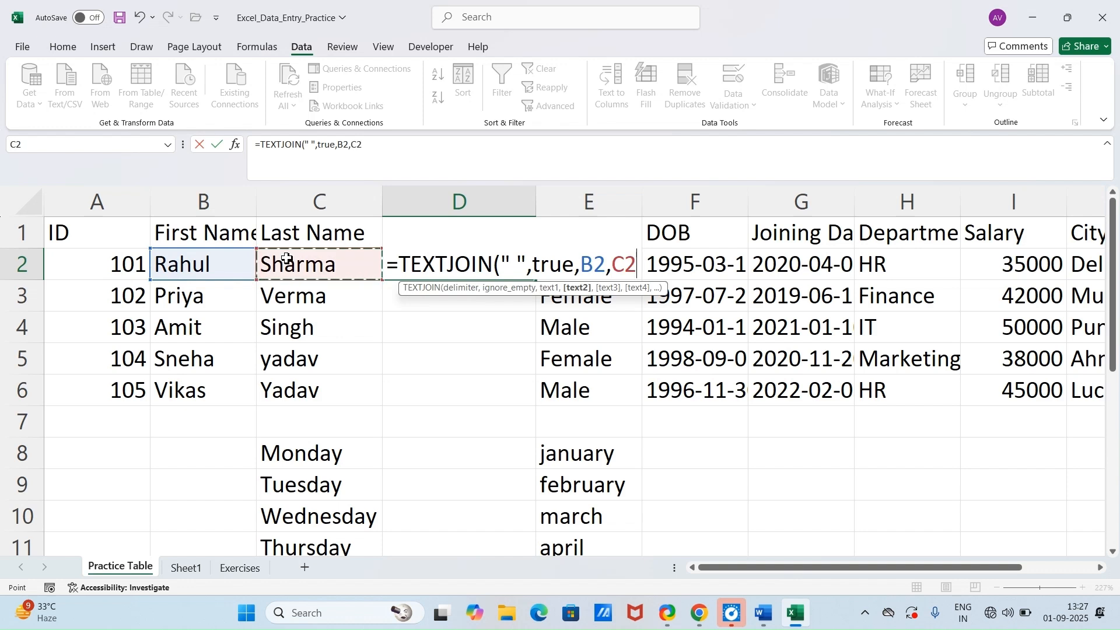
{"action": "key", "text": "Return"}
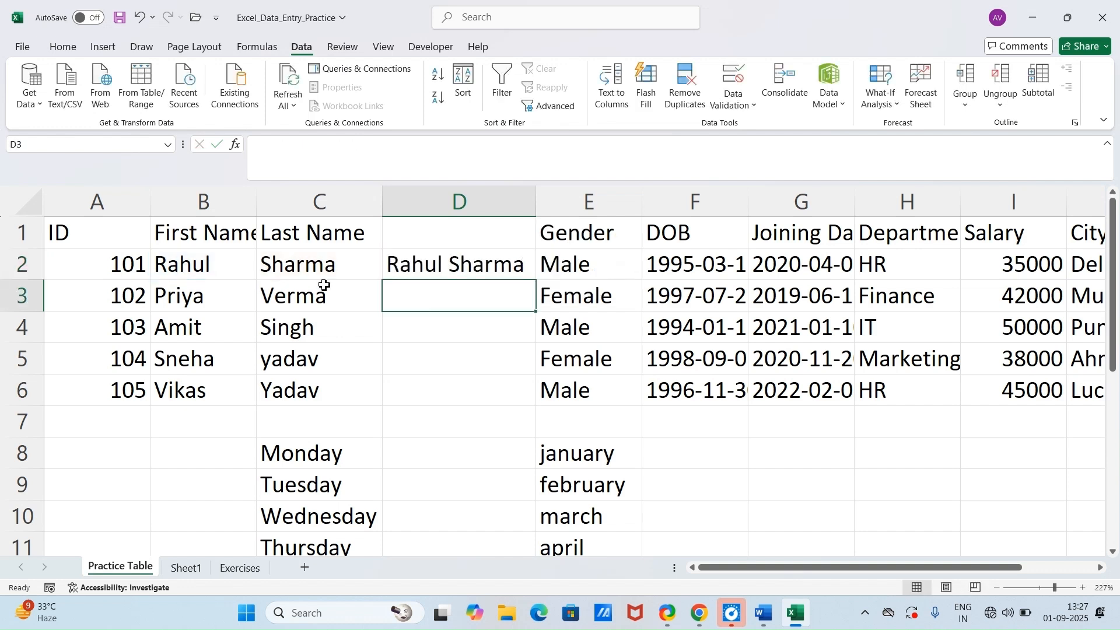
{"action": "left_click", "coordinate": [462, 265]}
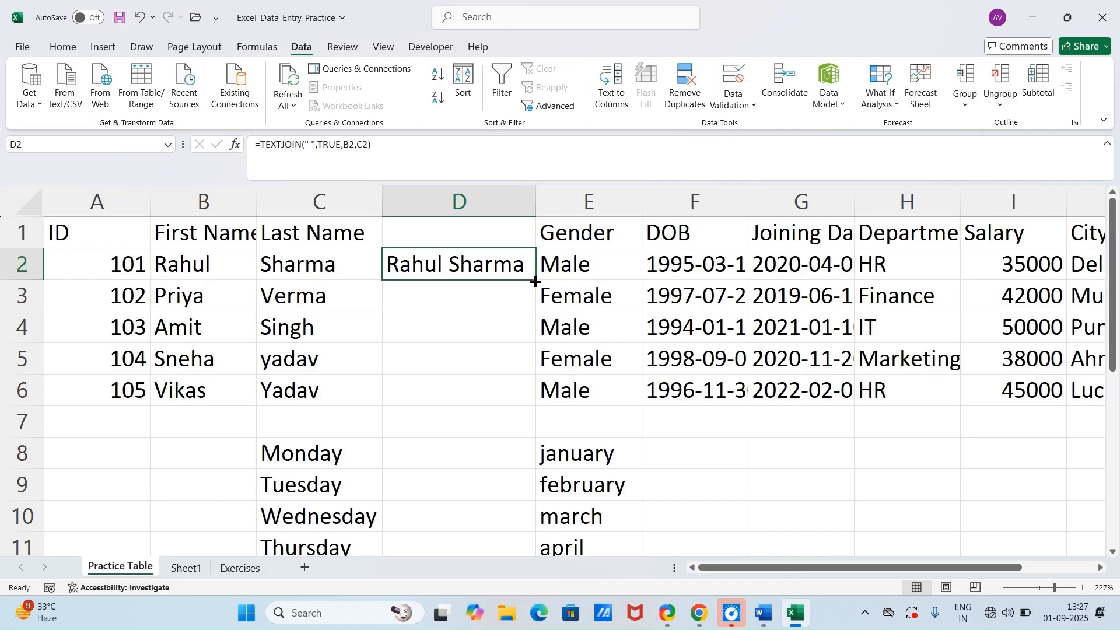
{"action": "double_click", "coordinate": [540, 282]}
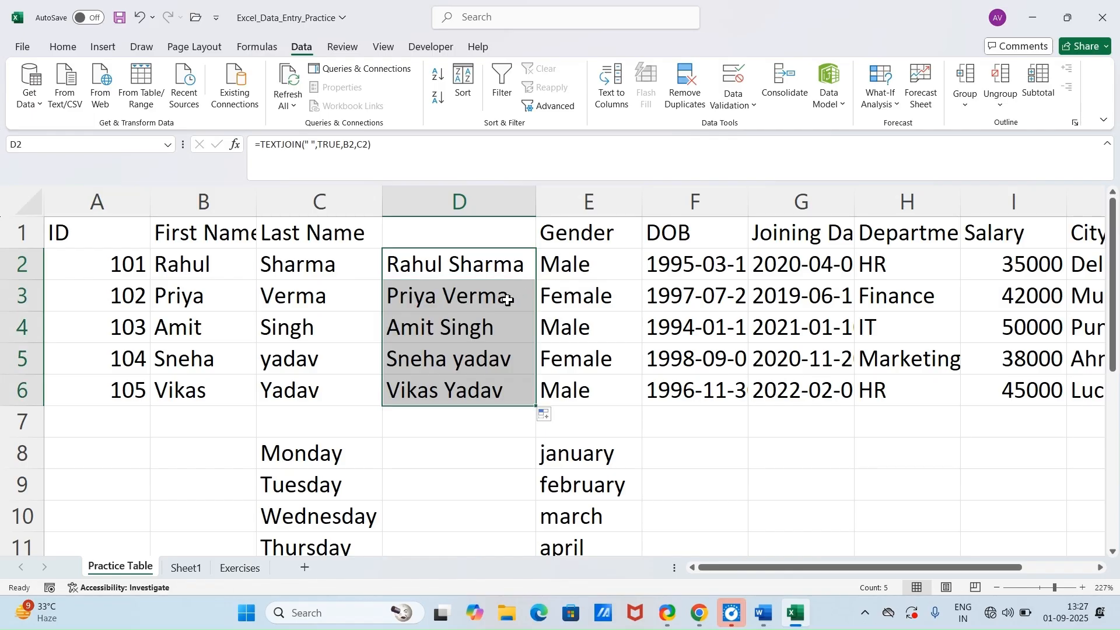
Step: Replace the D2:D6 formulas with the first person's full name in lowercase in D2 and Flash Fill the rows below
{"action": "key", "text": "Delete"}
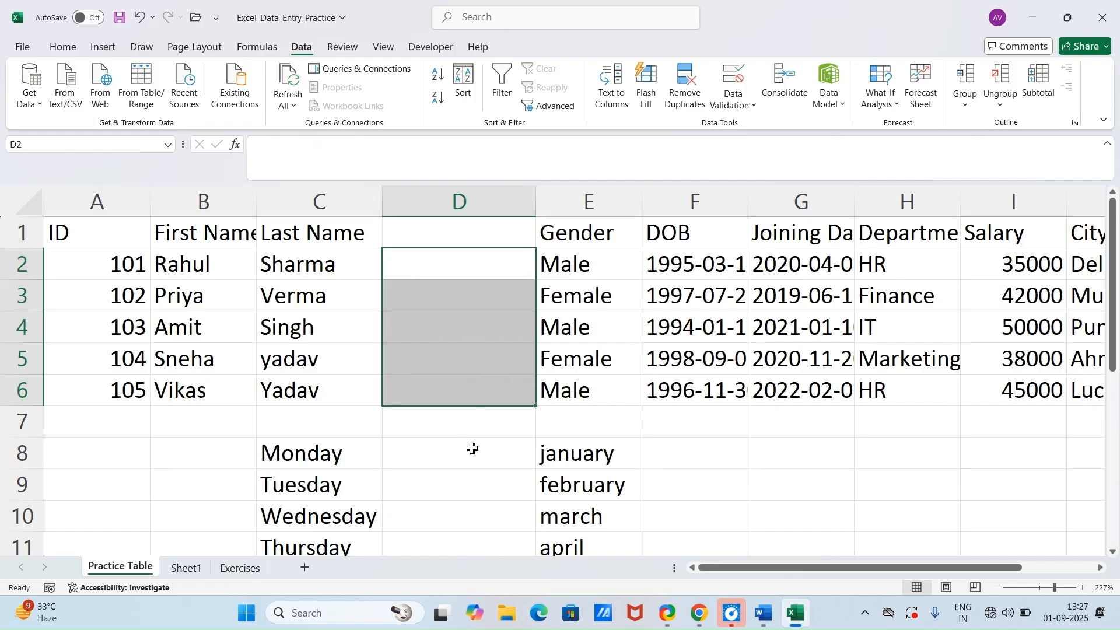
{"action": "left_click", "coordinate": [462, 429]}
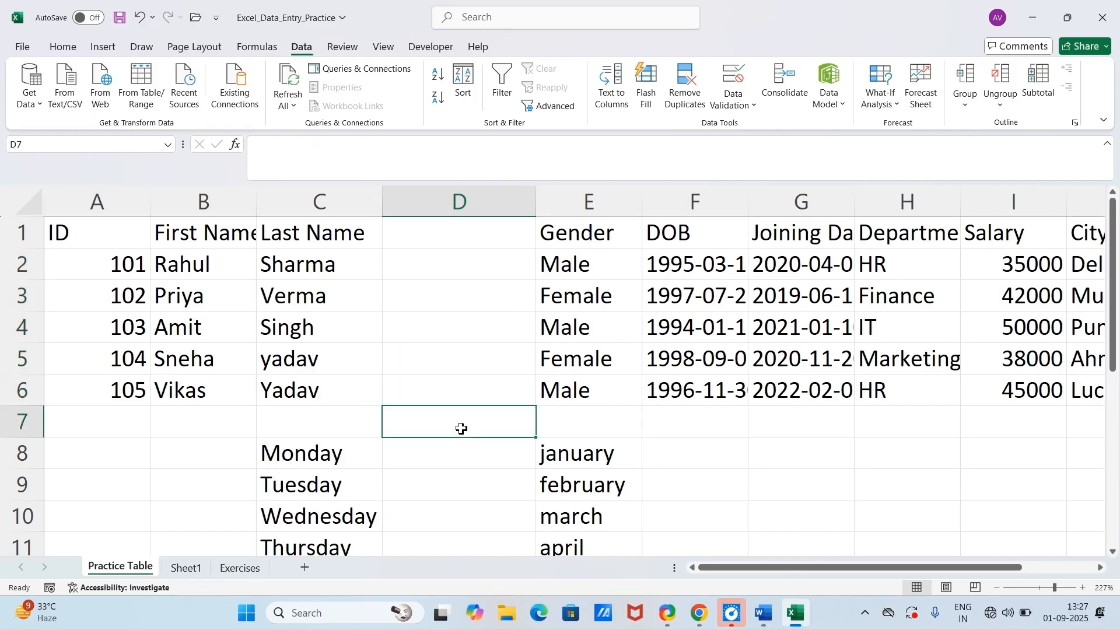
{"action": "left_click", "coordinate": [451, 271]}
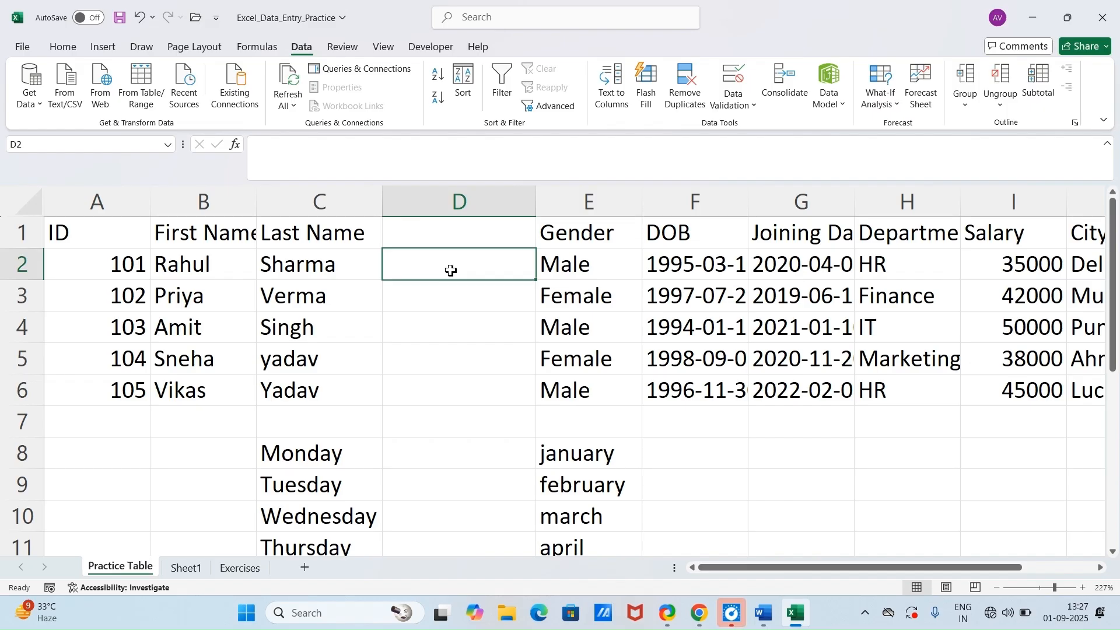
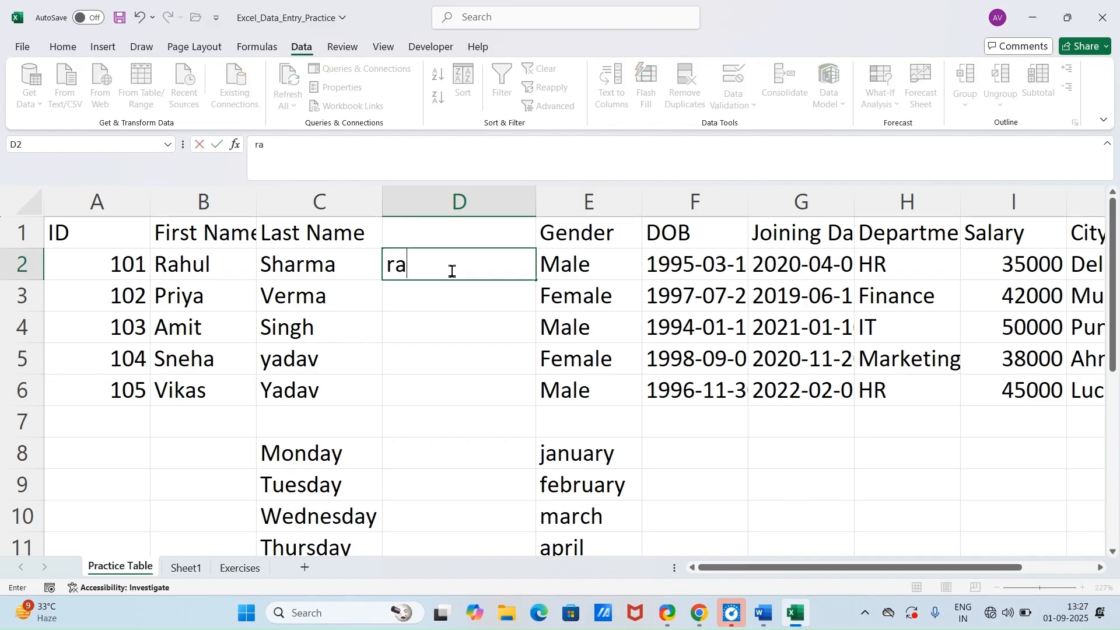
{"action": "key", "text": "Return"}
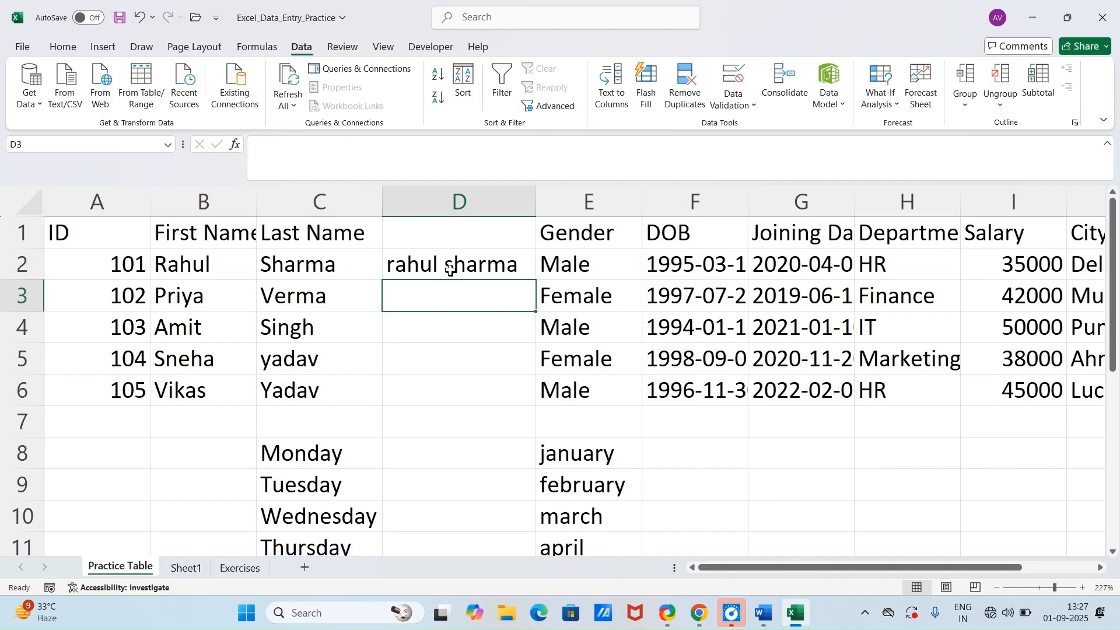
{"action": "key", "text": "ctrl+e"}
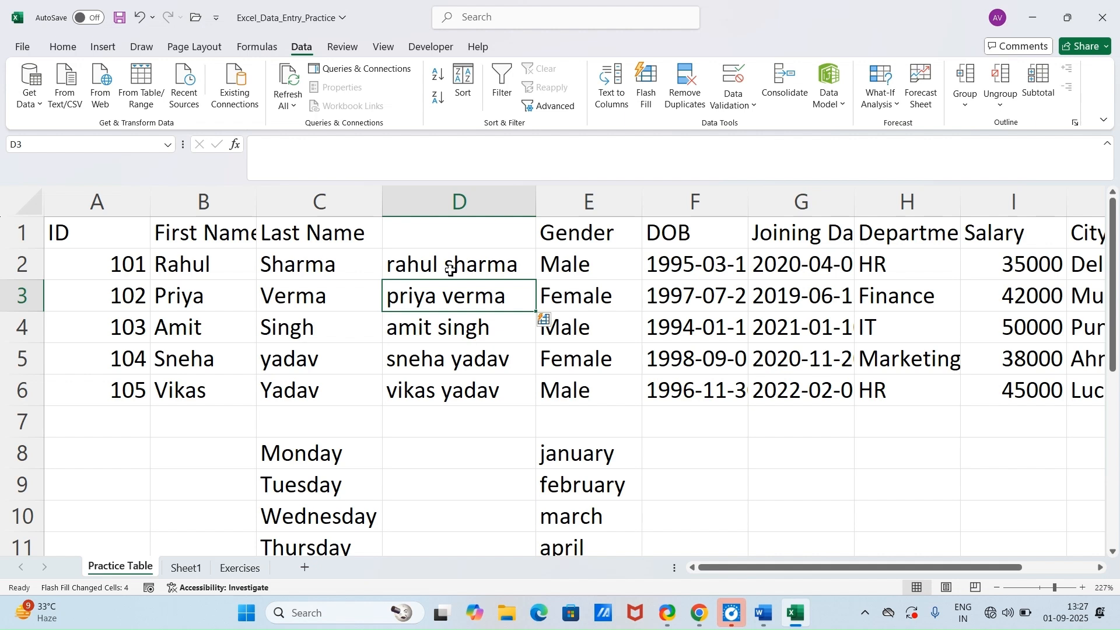
Step: Check the Module 6 tricks in the Word document and return to the Excel workbook
{"action": "left_click", "coordinate": [767, 624]}
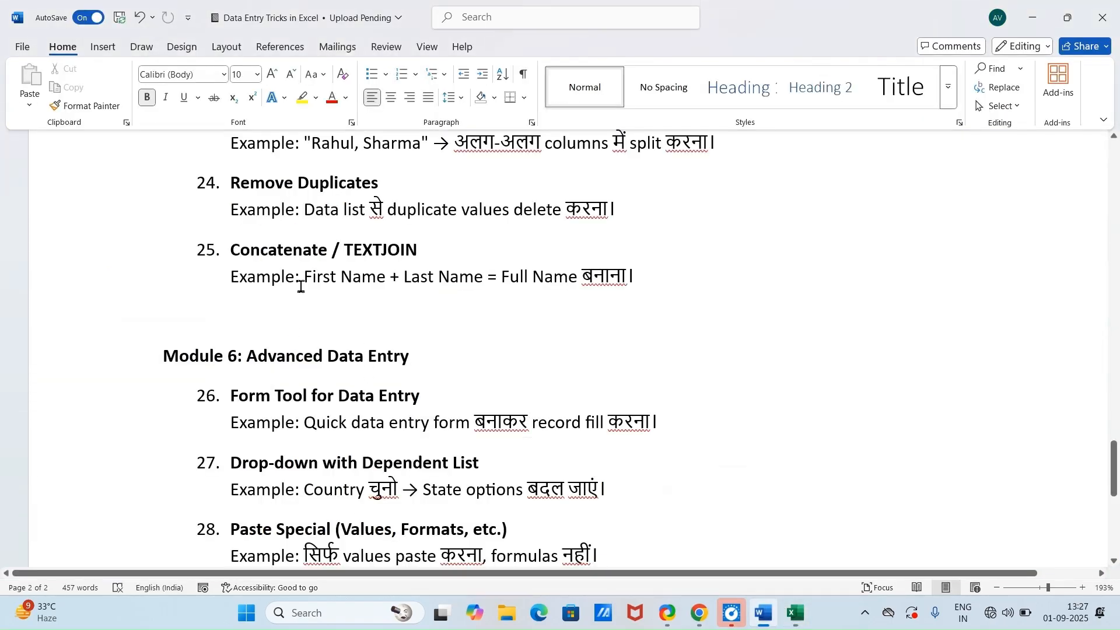
{"action": "scroll", "coordinate": [300, 283], "scroll_direction": "down", "scroll_amount": 1}
{"action": "scroll", "coordinate": [219, 324], "scroll_direction": "down", "scroll_amount": 1}
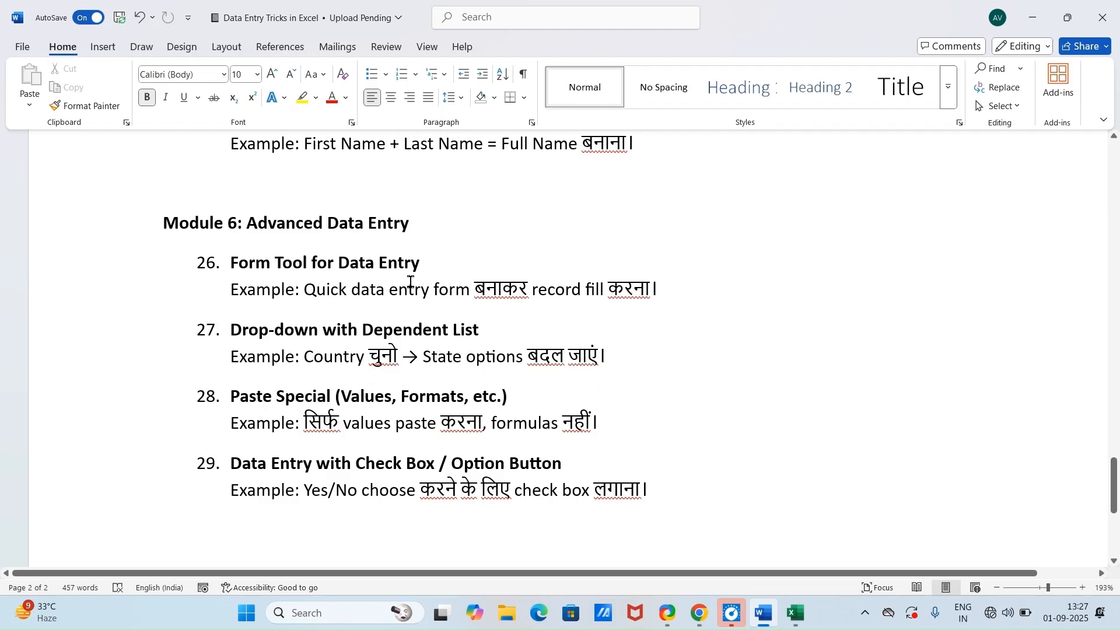
{"action": "left_click", "coordinate": [793, 618]}
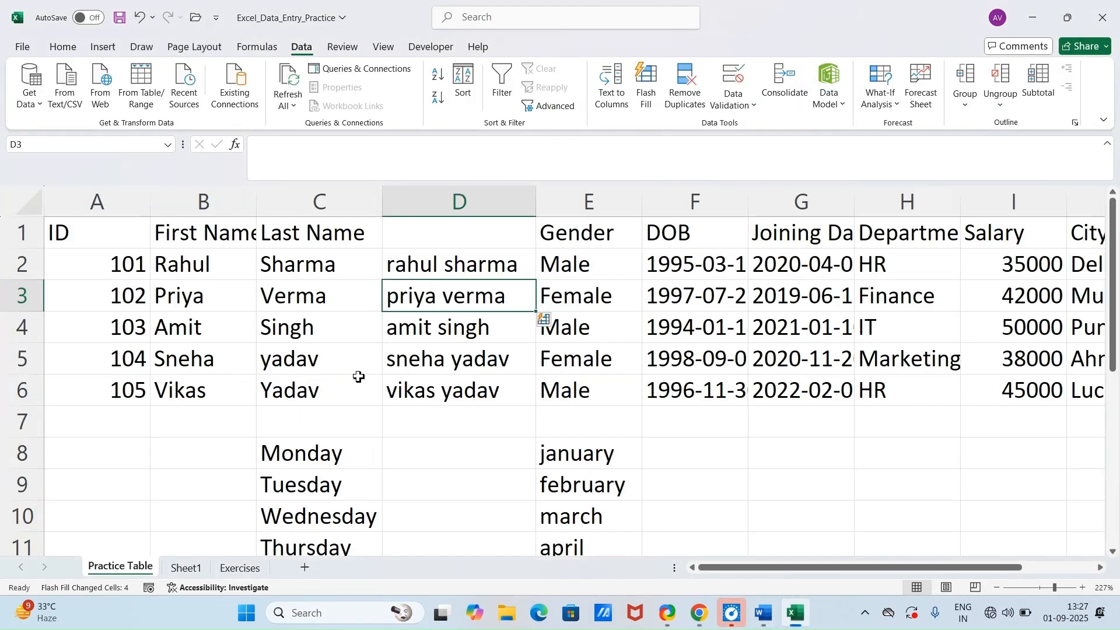
Step: Undo the full-name entries and joining formulas in column D, back through the blank column inserted before Gender
{"action": "key", "text": "ctrl+z"}
{"action": "key", "text": "ctrl+z"}
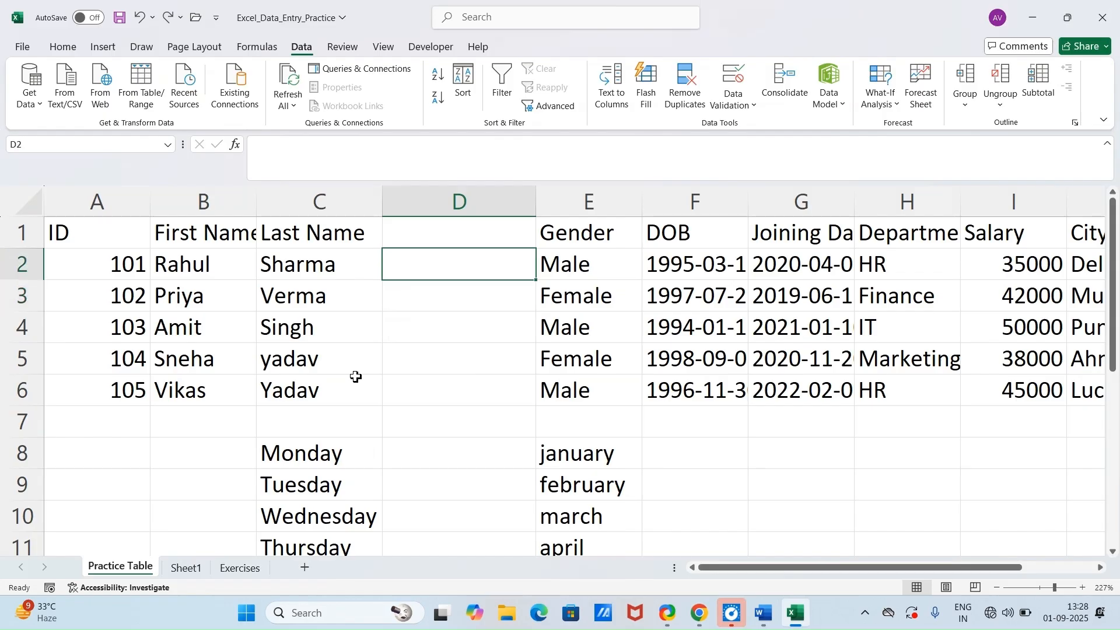
{"action": "key", "text": "ctrl+z"}
{"action": "key", "text": "ctrl+z"}
{"action": "key", "text": "ctrl+z"}
{"action": "key", "text": "ctrl+z"}
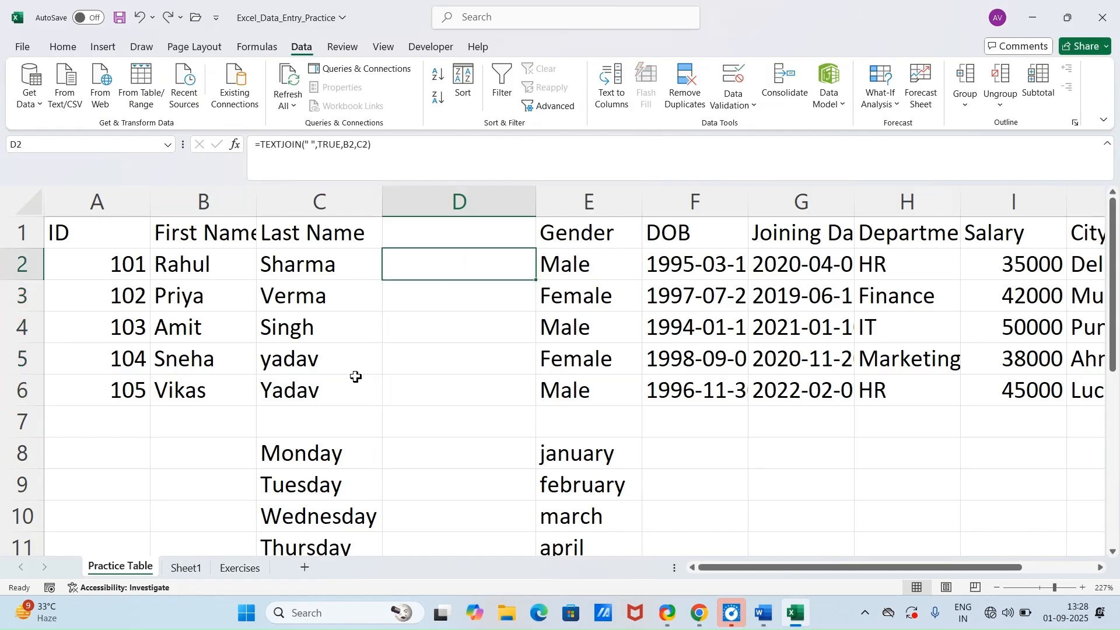
{"action": "key", "text": "ctrl+z"}
{"action": "key", "text": "ctrl+z"}
{"action": "key", "text": "ctrl+z"}
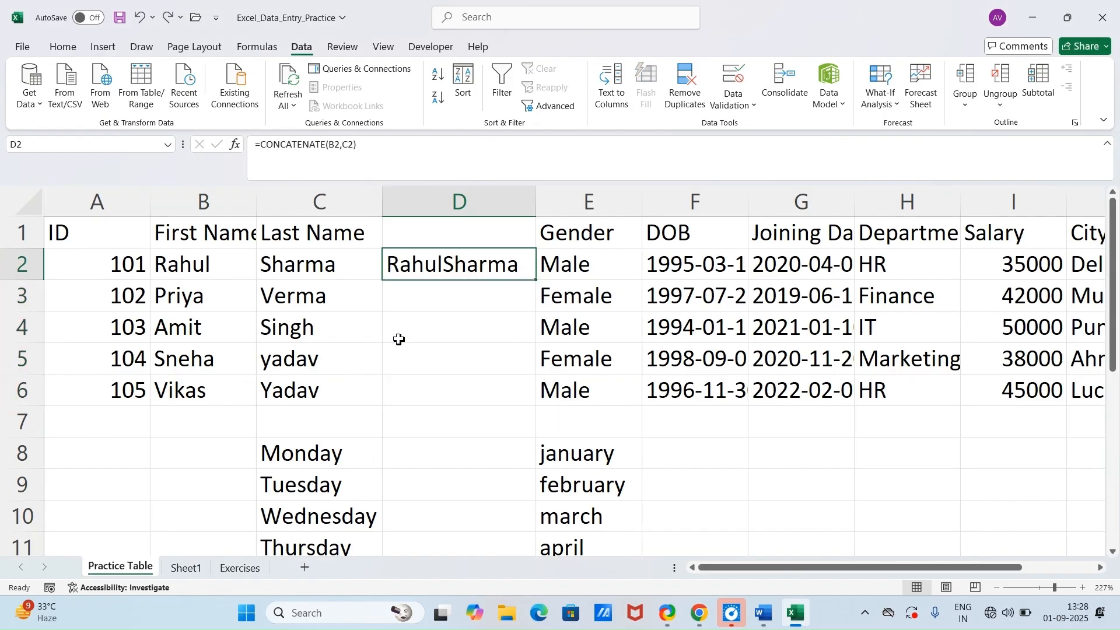
{"action": "key", "text": "ctrl+z"}
{"action": "key", "text": "ctrl+z"}
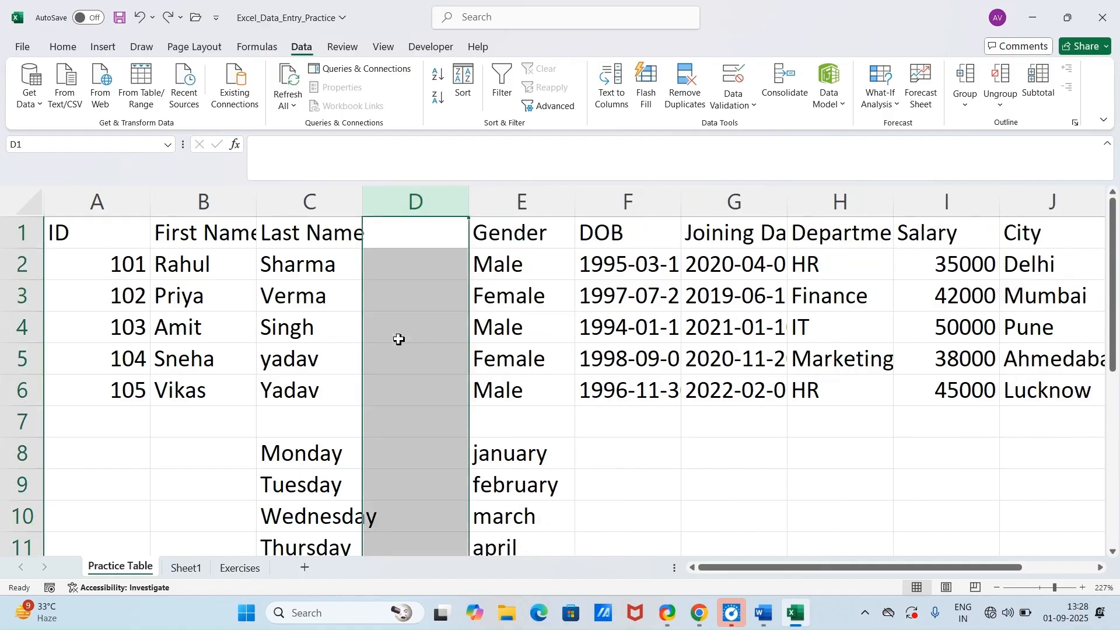
Step: Clear the weekday and month lists below the employee table in B7:E16
{"action": "left_click", "coordinate": [239, 422]}
{"action": "left_click", "coordinate": [312, 435]}
{"action": "left_click_drag", "start_coordinate": [244, 432], "coordinate": [492, 596]}
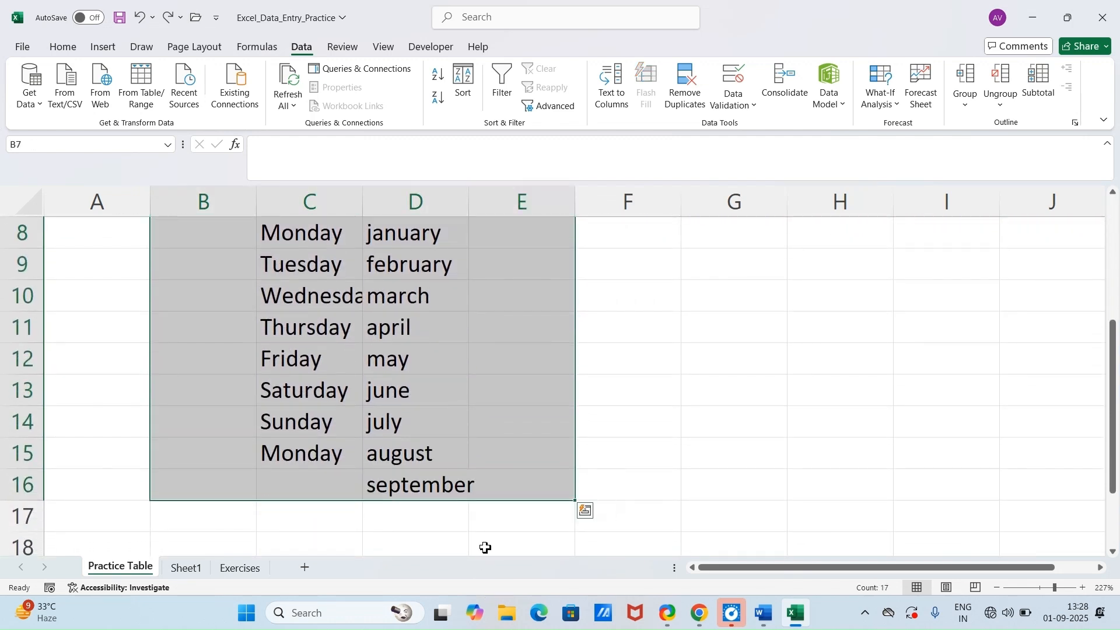
{"action": "scroll", "coordinate": [688, 440], "scroll_direction": "up", "scroll_amount": 3}
Step: Select the whole employee table and open the data entry form for it
{"action": "left_click", "coordinate": [317, 368]}
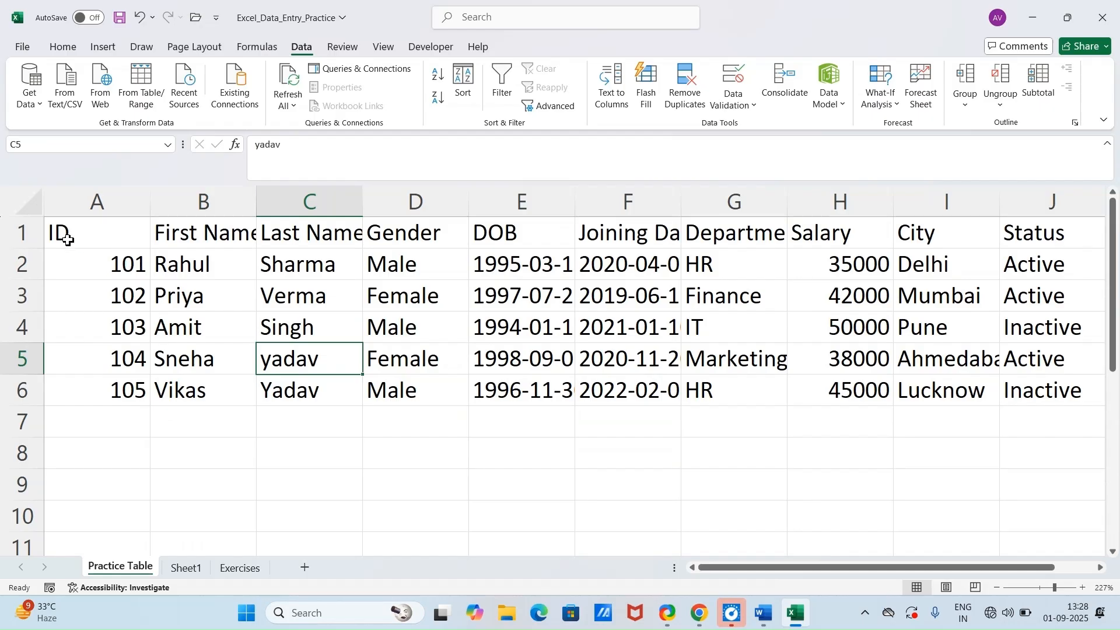
{"action": "key", "text": "ctrl+a"}
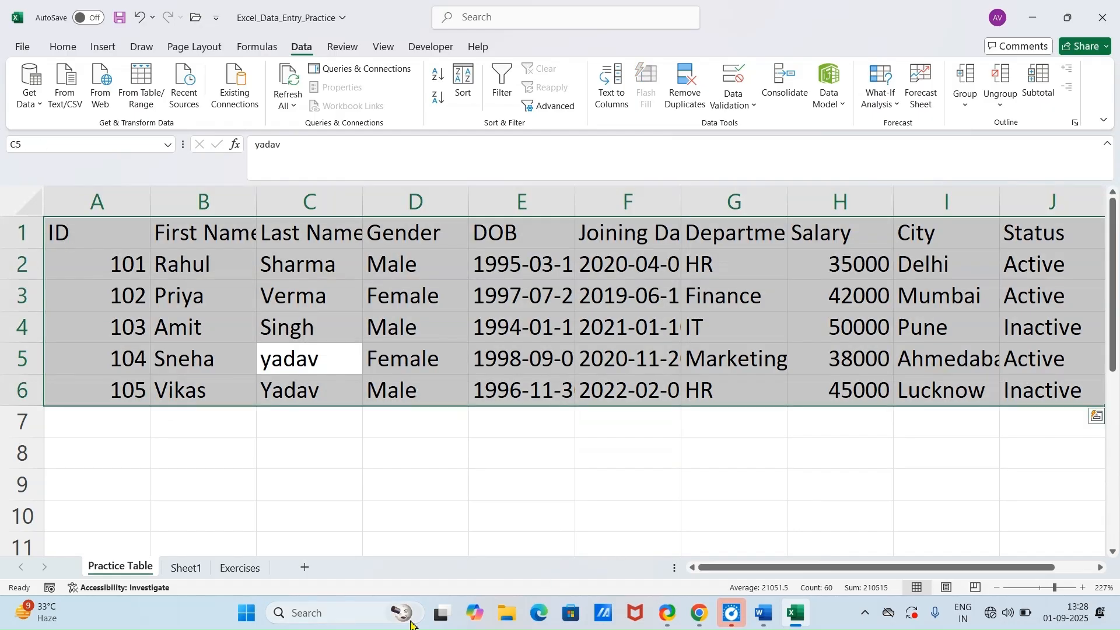
{"action": "key", "text": "alt"}
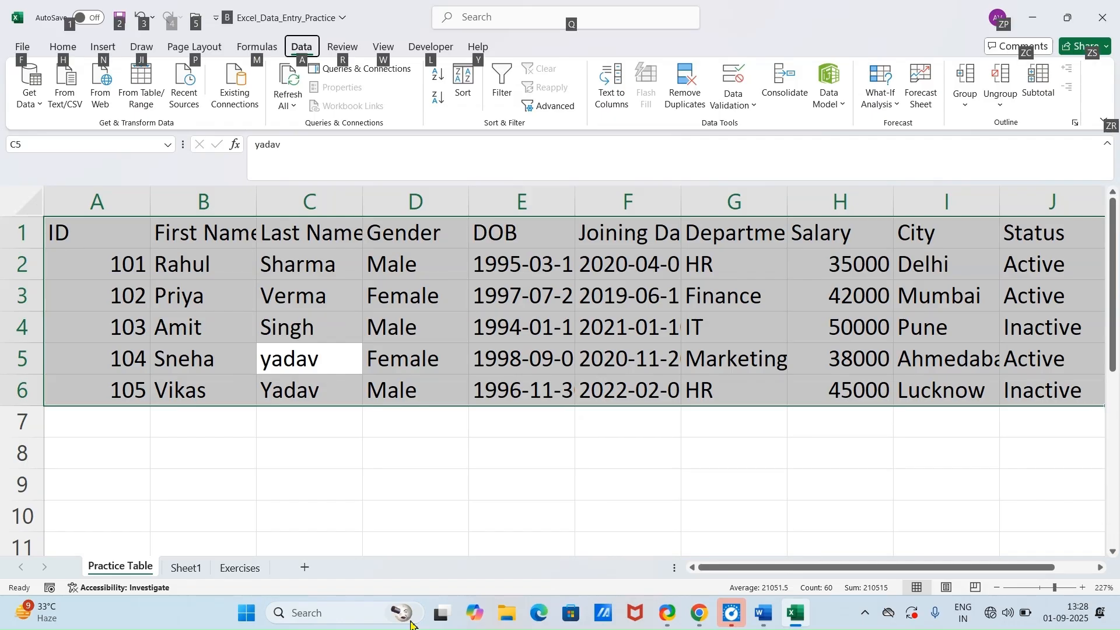
{"action": "key", "text": "d"}
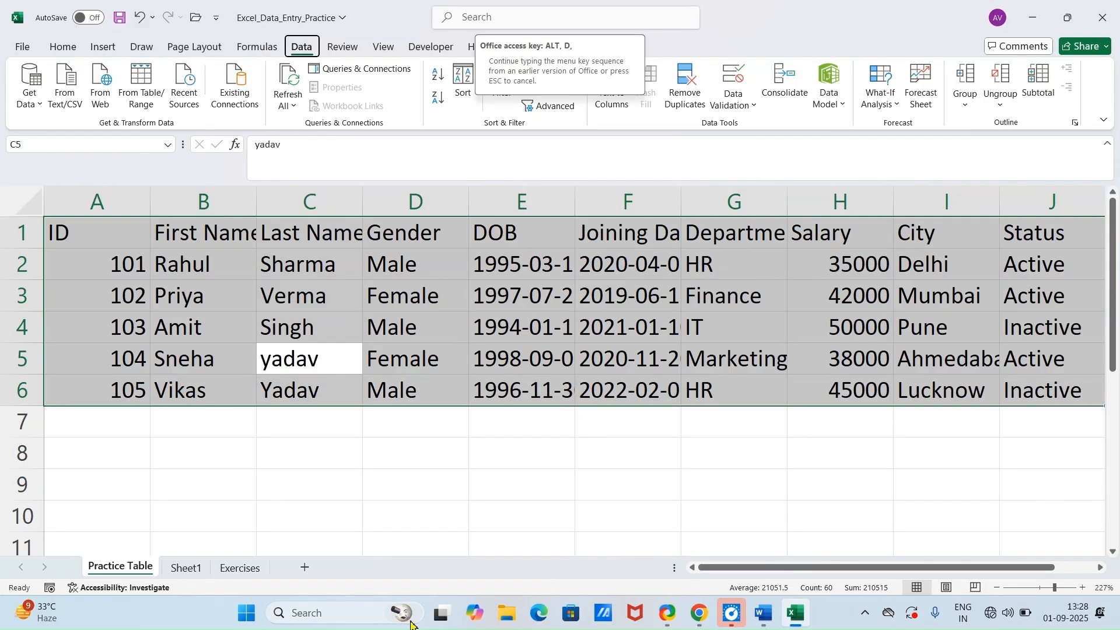
{"action": "key", "text": "o"}
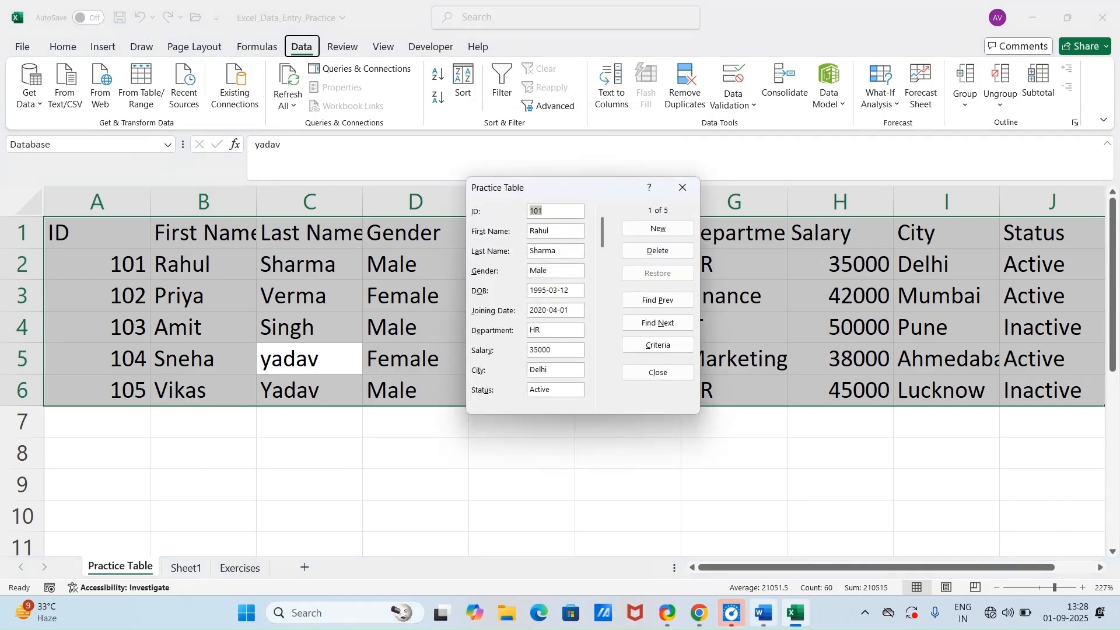
Step: Add a form record with the employee's ID, names and birth date, gender male, department hr, salary 20000, city varanasi and status active
{"action": "left_click", "coordinate": [651, 230]}
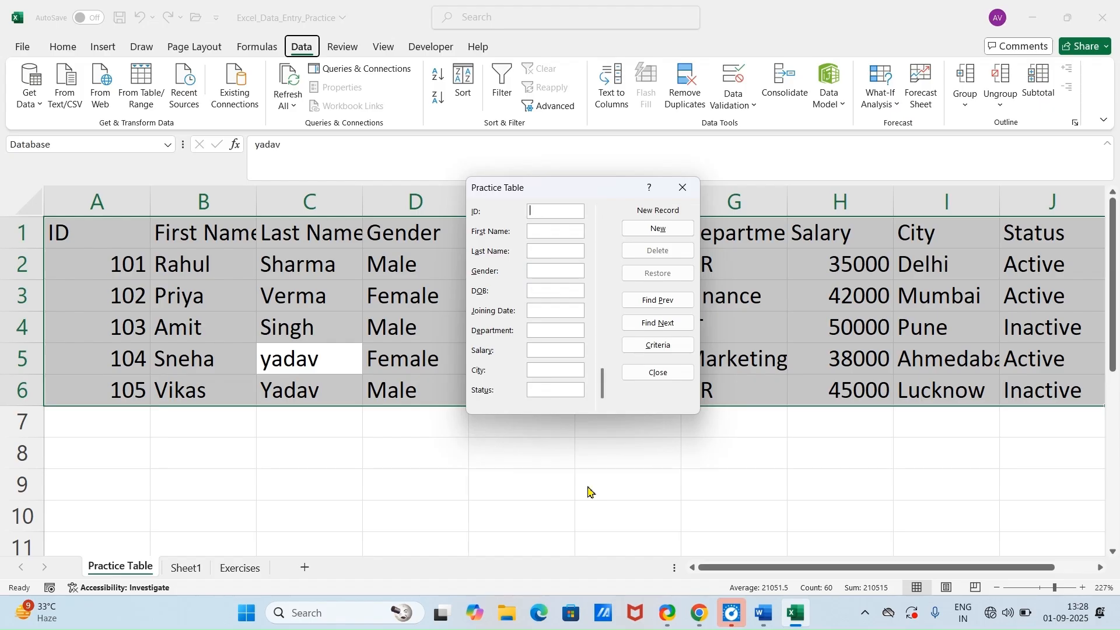
{"action": "type", "text": "106"}
{"action": "left_click", "coordinate": [549, 231]}
{"action": "key", "text": "Tab"}
{"action": "key", "text": "Tab"}
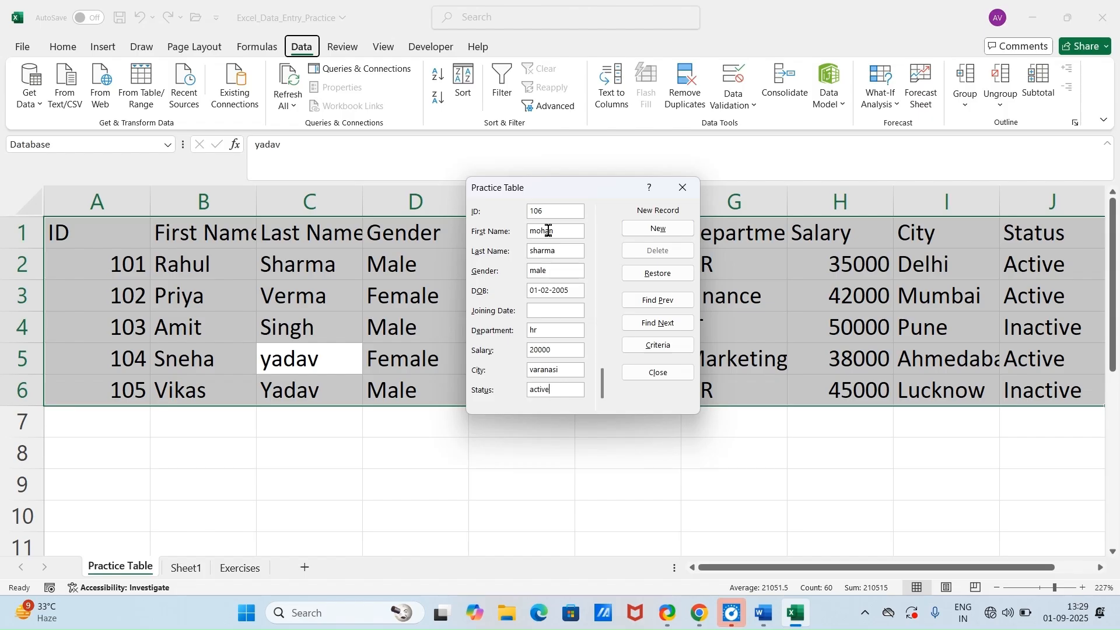
{"action": "left_click", "coordinate": [681, 232]}
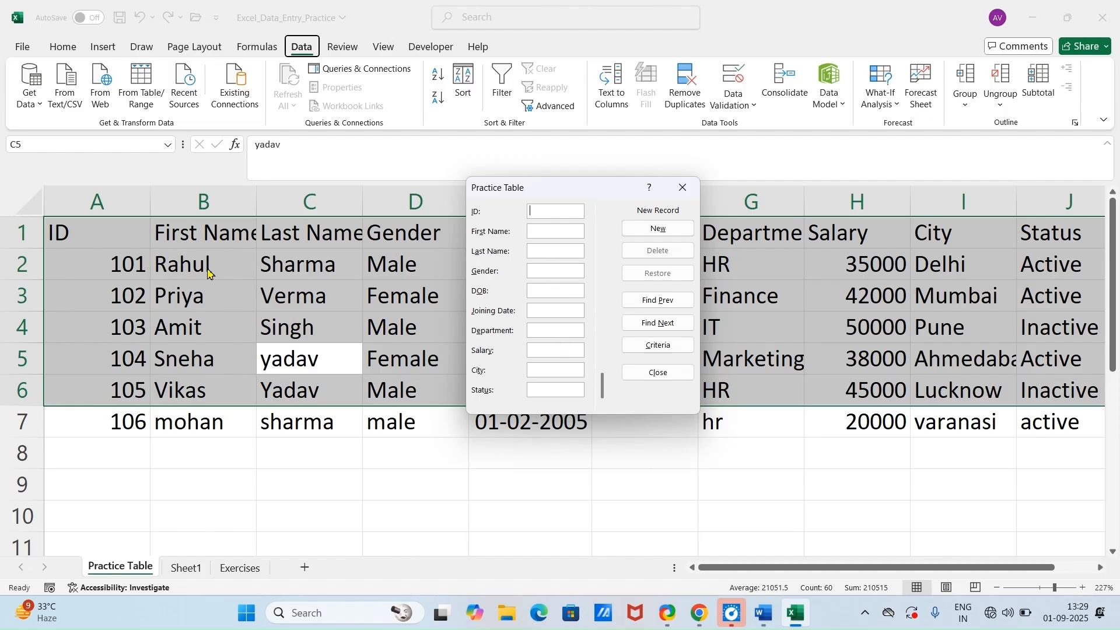
Step: Close the data entry form and enter the next employee ID directly in cell A8
{"action": "left_click", "coordinate": [683, 188]}
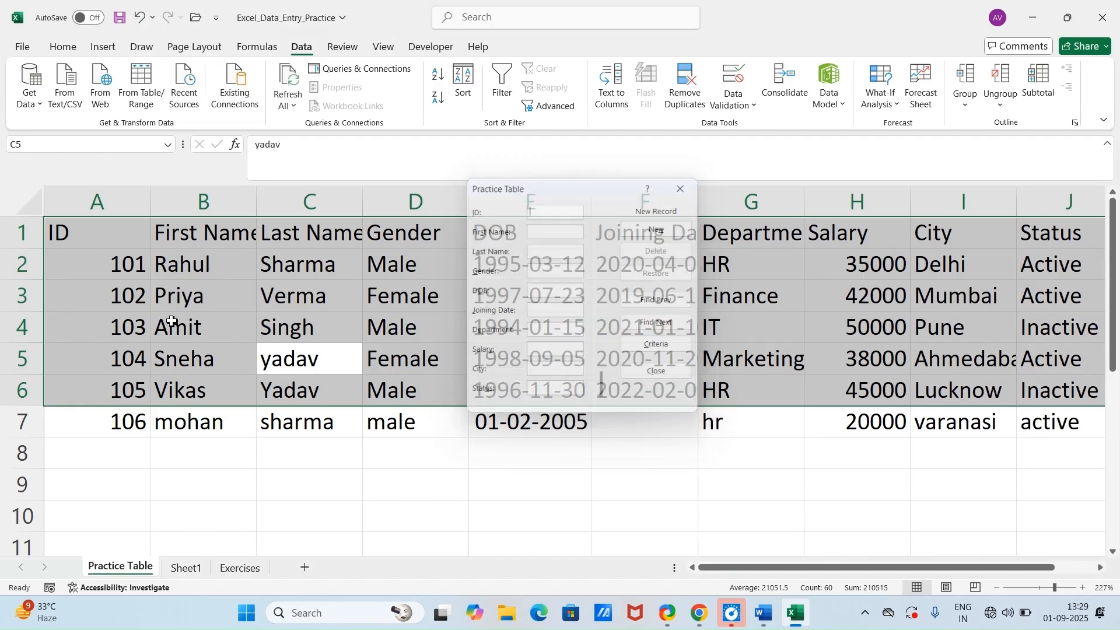
{"action": "left_click", "coordinate": [137, 449]}
{"action": "type", "text": "107"}
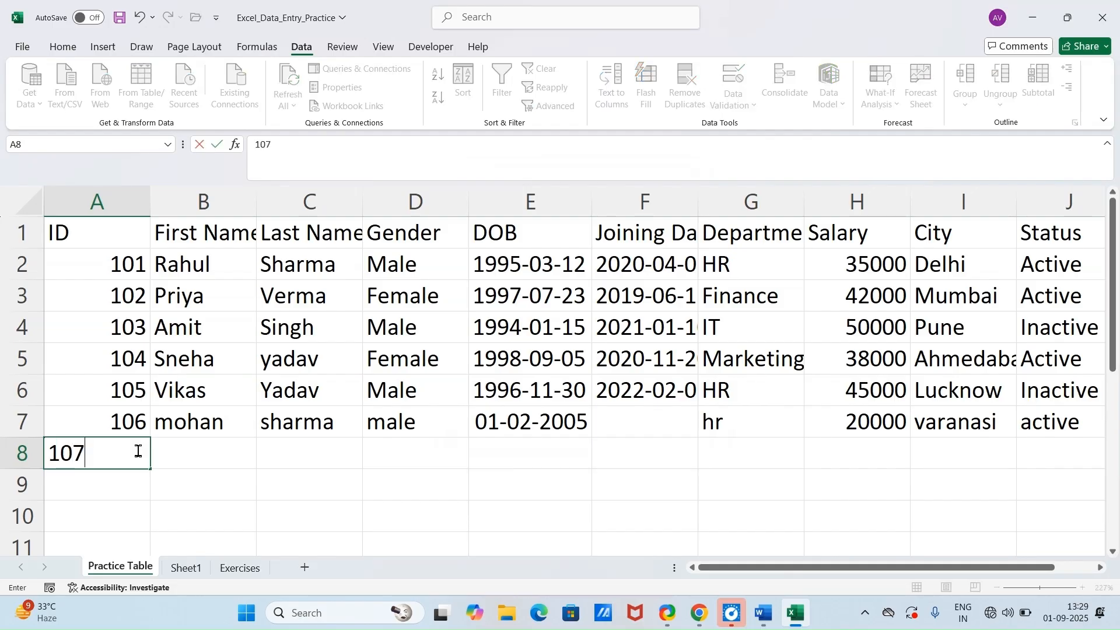
{"action": "key", "text": "Tab"}
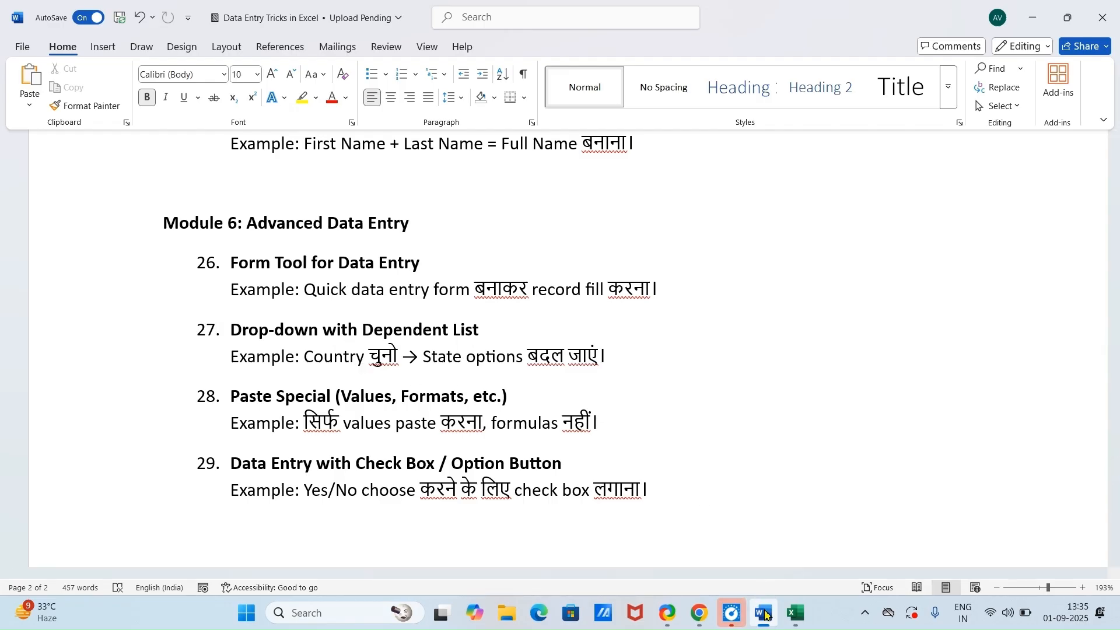
Step: Switch to the Excel practice workbook and add the headings country in E1 and states in F1 on Sheet1
{"action": "mouse_move", "coordinate": [794, 613]}
{"action": "left_click", "coordinate": [722, 508]}
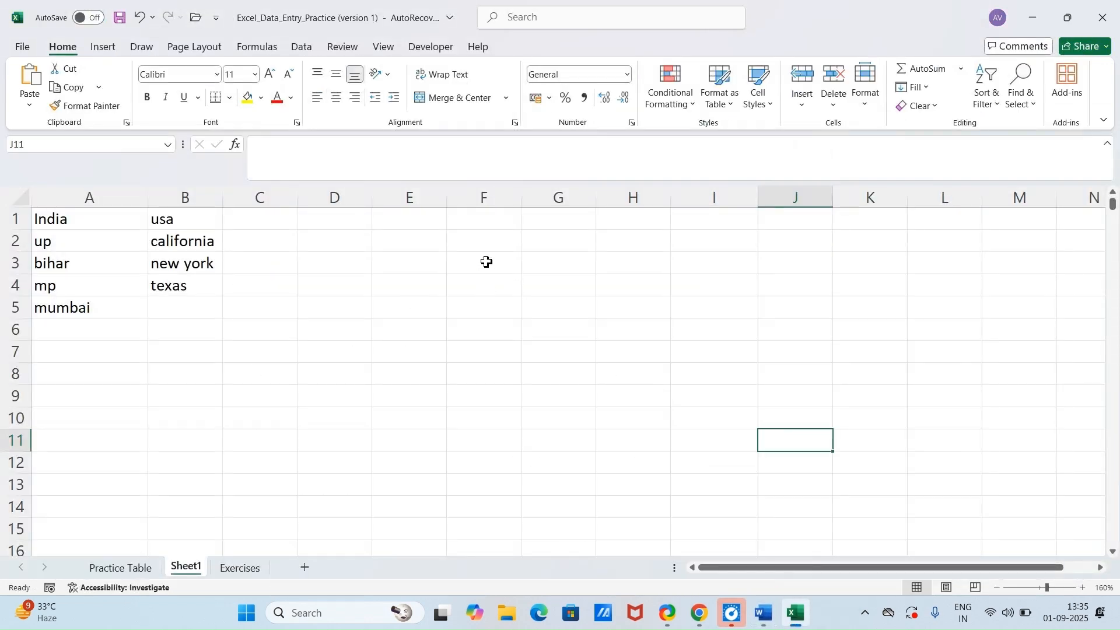
{"action": "left_click", "coordinate": [415, 262]}
{"action": "left_click", "coordinate": [432, 222]}
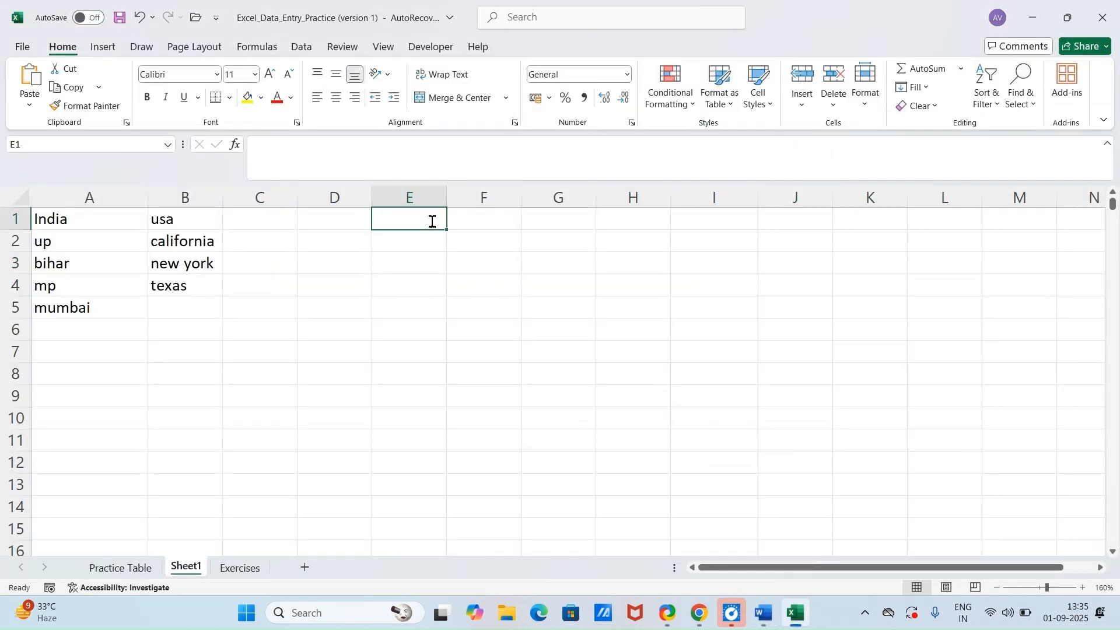
{"action": "type", "text": "country"}
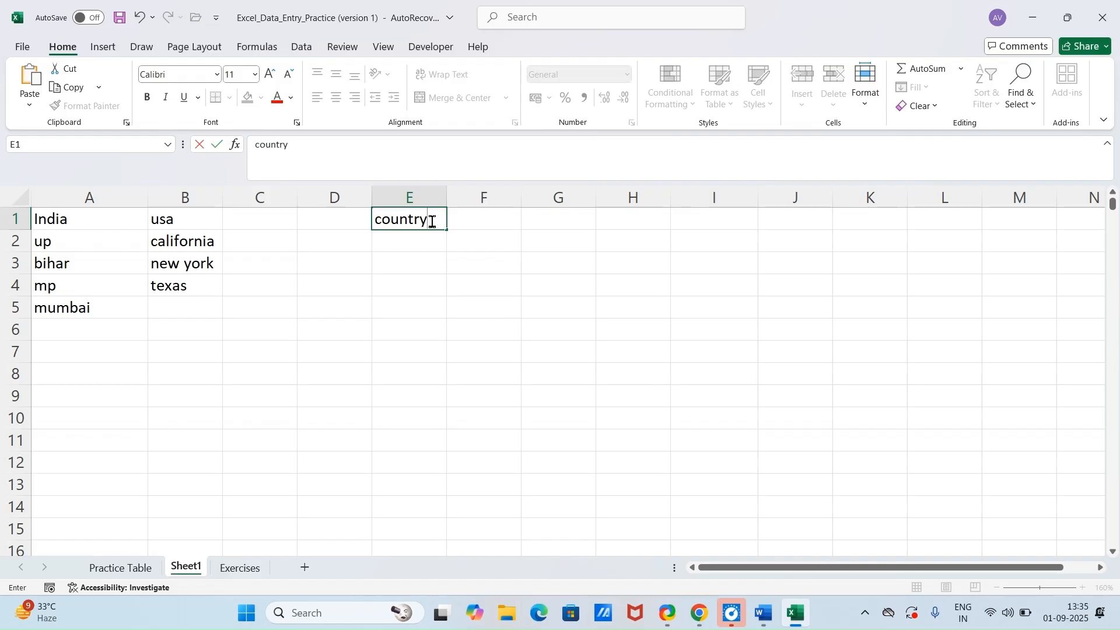
{"action": "key", "text": "Return"}
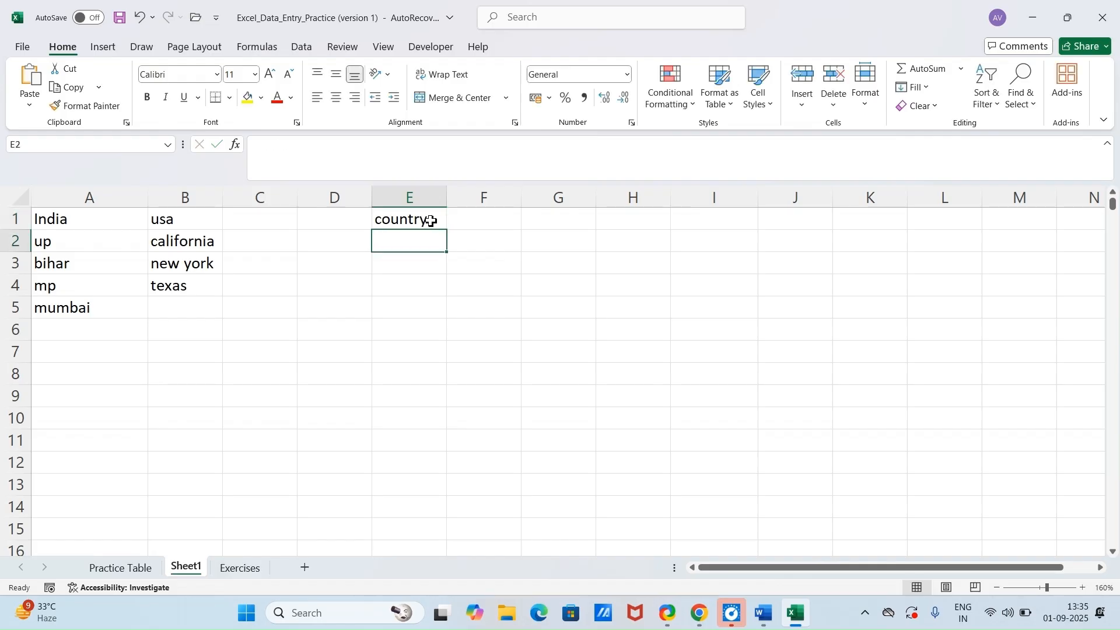
{"action": "left_click", "coordinate": [467, 220]}
{"action": "type", "text": "st"}
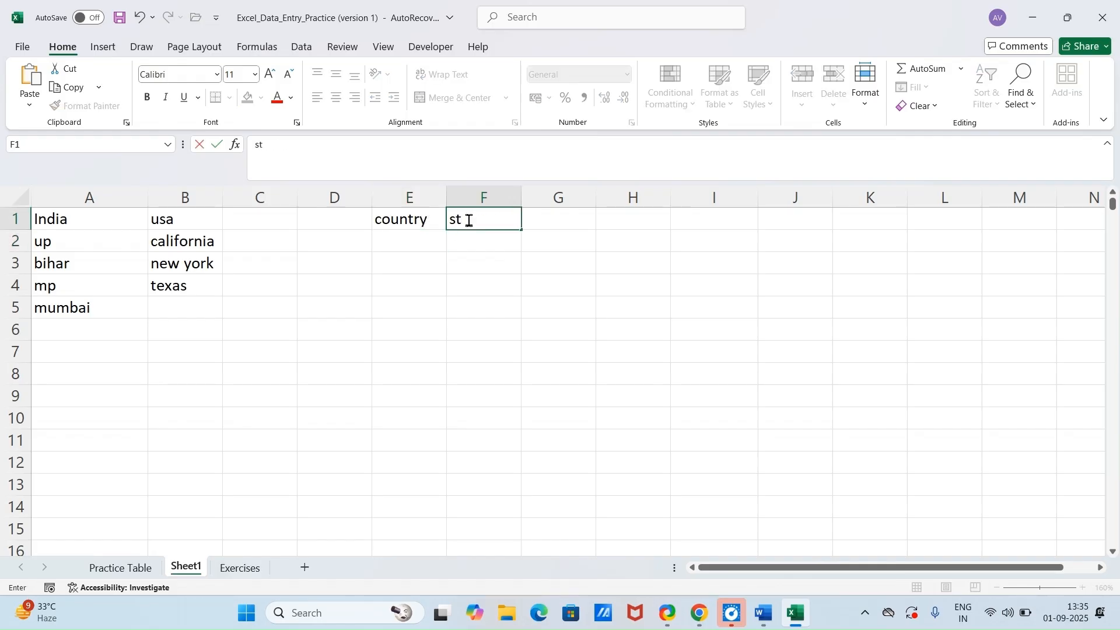
{"action": "type", "text": "ates"}
Step: Add a list data validation to cell E2 that takes its source from the country headings in =$A$1:$B$1
{"action": "left_click", "coordinate": [425, 248]}
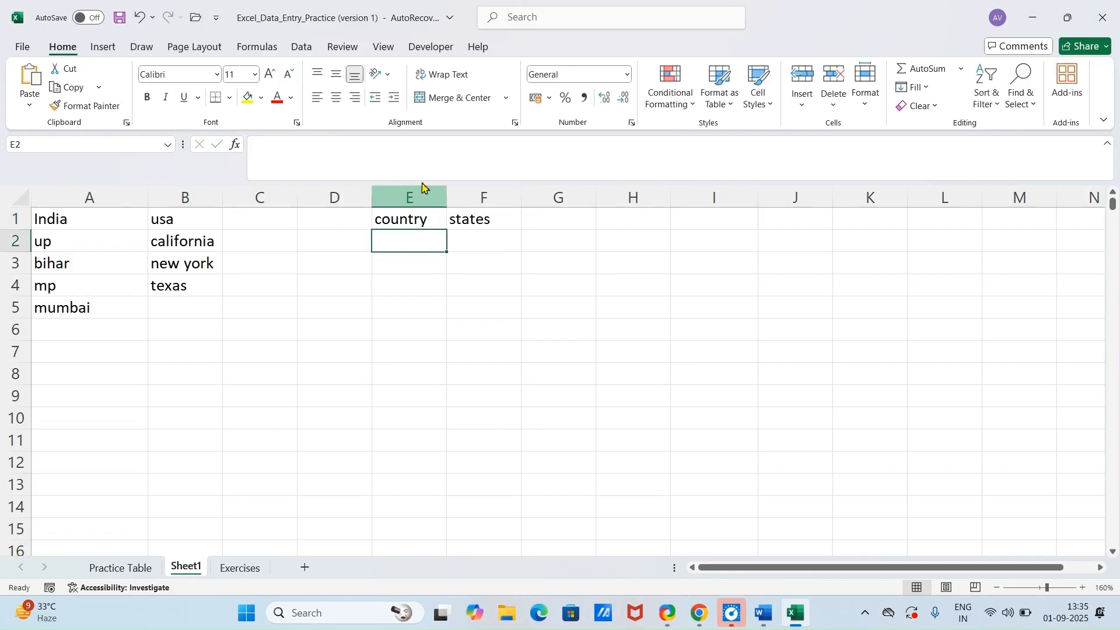
{"action": "left_click", "coordinate": [305, 48]}
{"action": "left_click", "coordinate": [734, 102]}
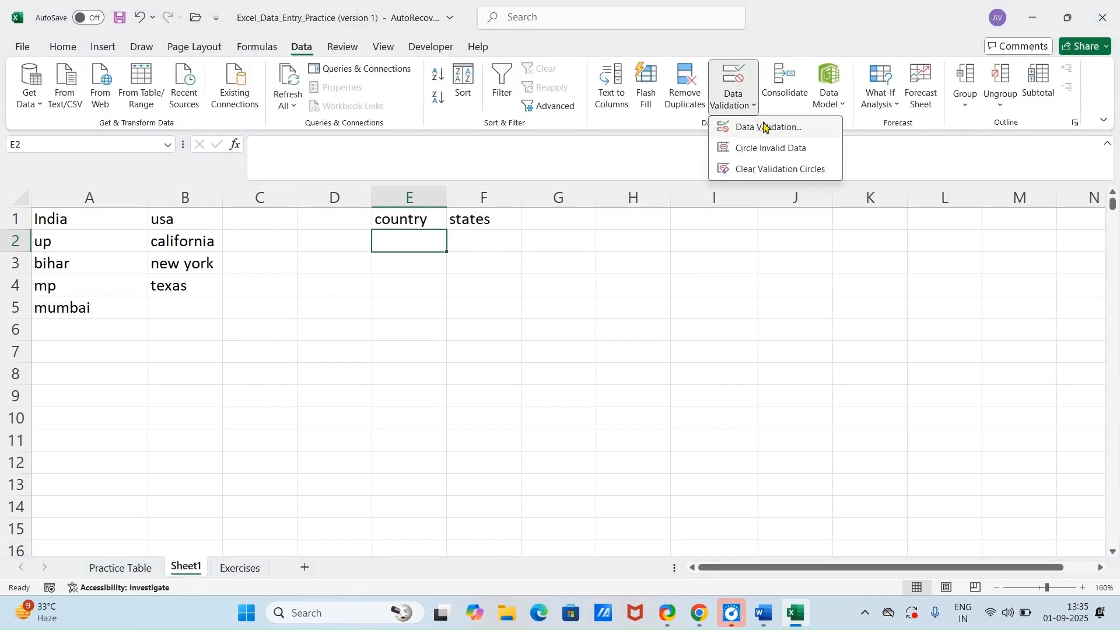
{"action": "left_click", "coordinate": [765, 125]}
{"action": "left_click", "coordinate": [515, 395]}
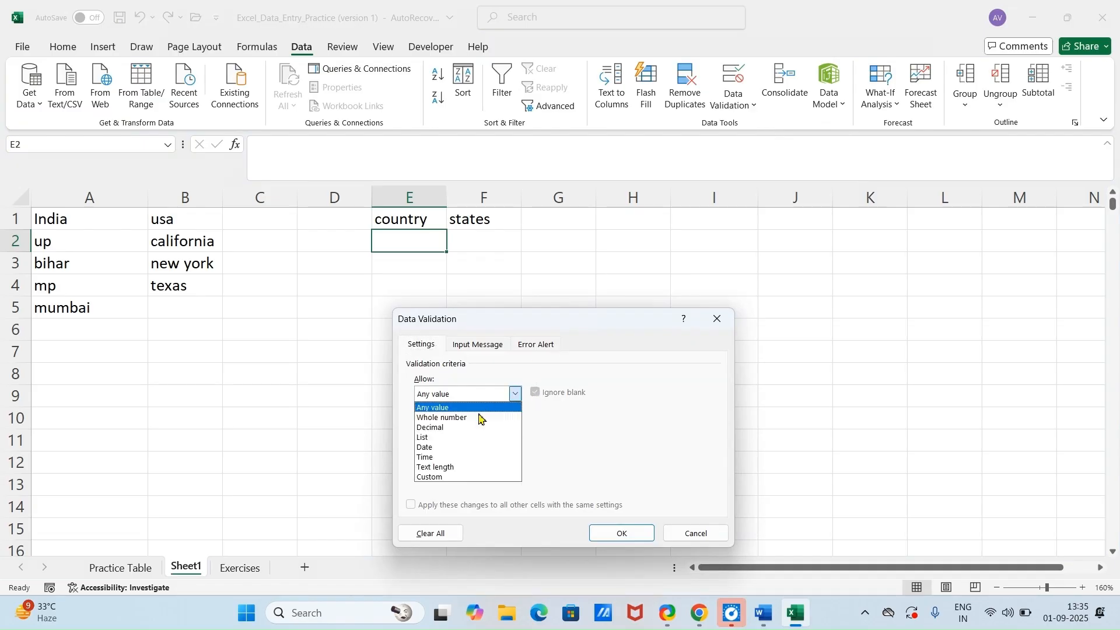
{"action": "left_click", "coordinate": [470, 438]}
{"action": "left_click", "coordinate": [468, 455]}
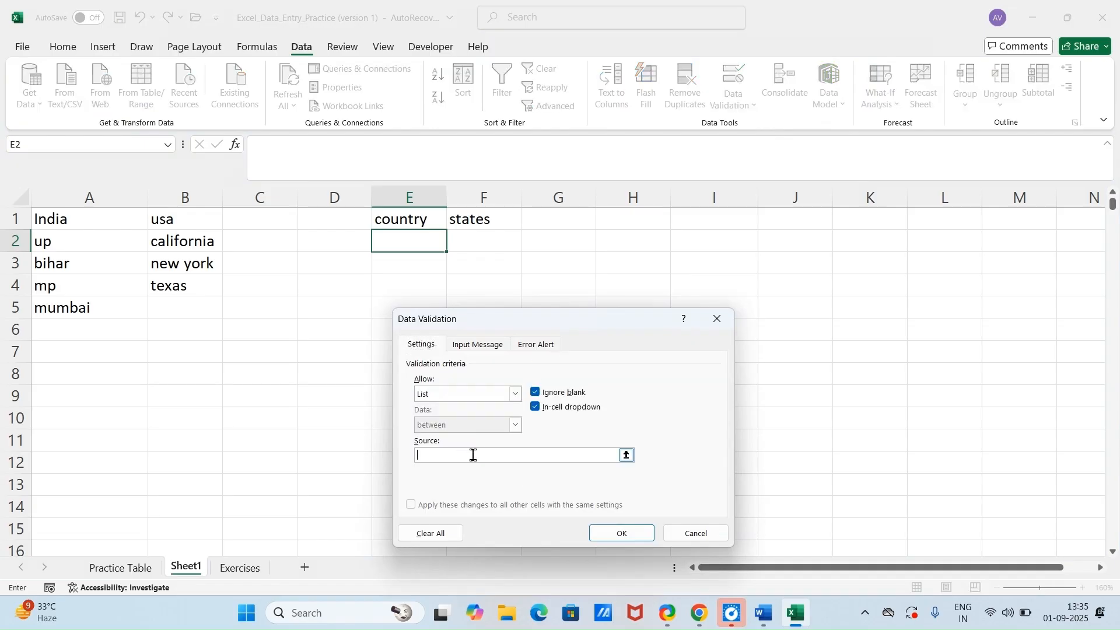
{"action": "left_click_drag", "start_coordinate": [55, 225], "coordinate": [216, 220]}
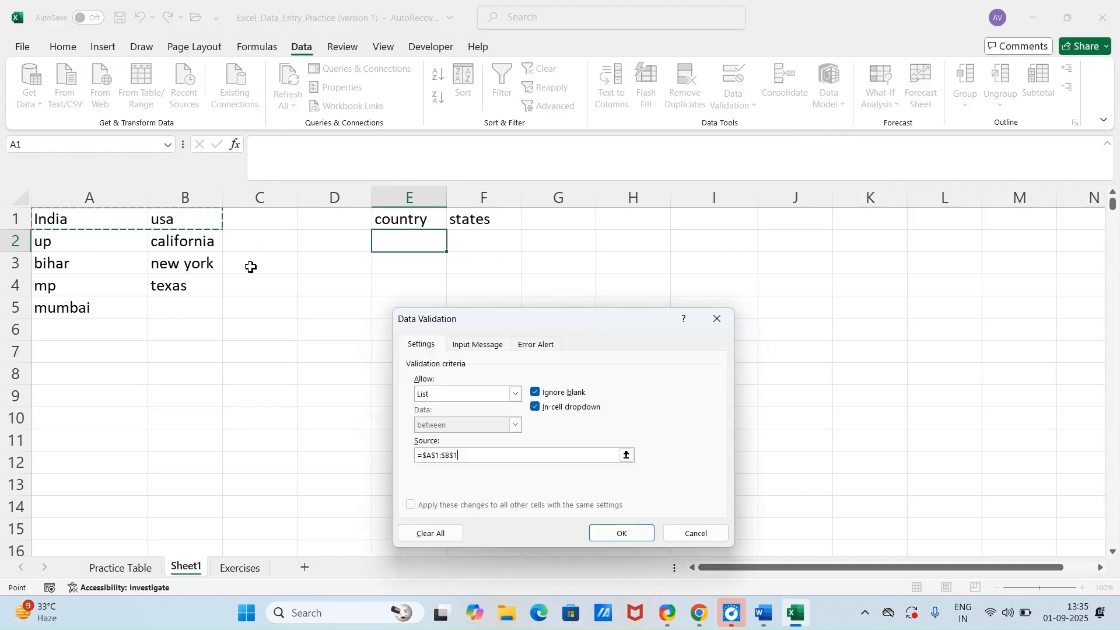
{"action": "left_click", "coordinate": [615, 541]}
Step: Try the country drop-down in E2 by choosing India and switching the choice to usa
{"action": "left_click", "coordinate": [495, 401]}
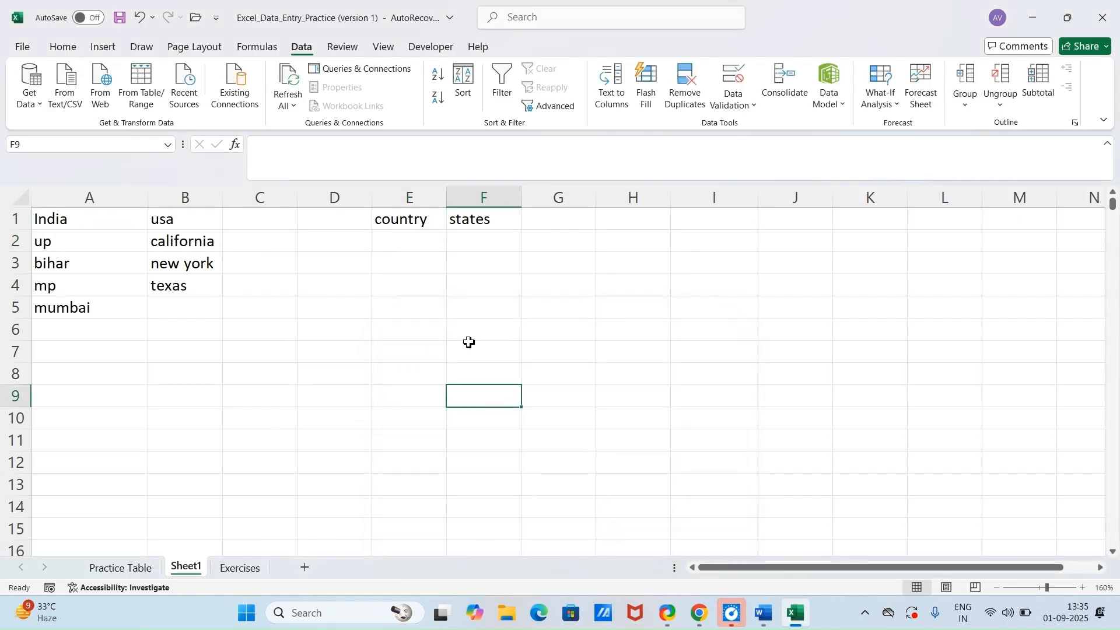
{"action": "left_click", "coordinate": [437, 245]}
{"action": "left_click", "coordinate": [453, 246]}
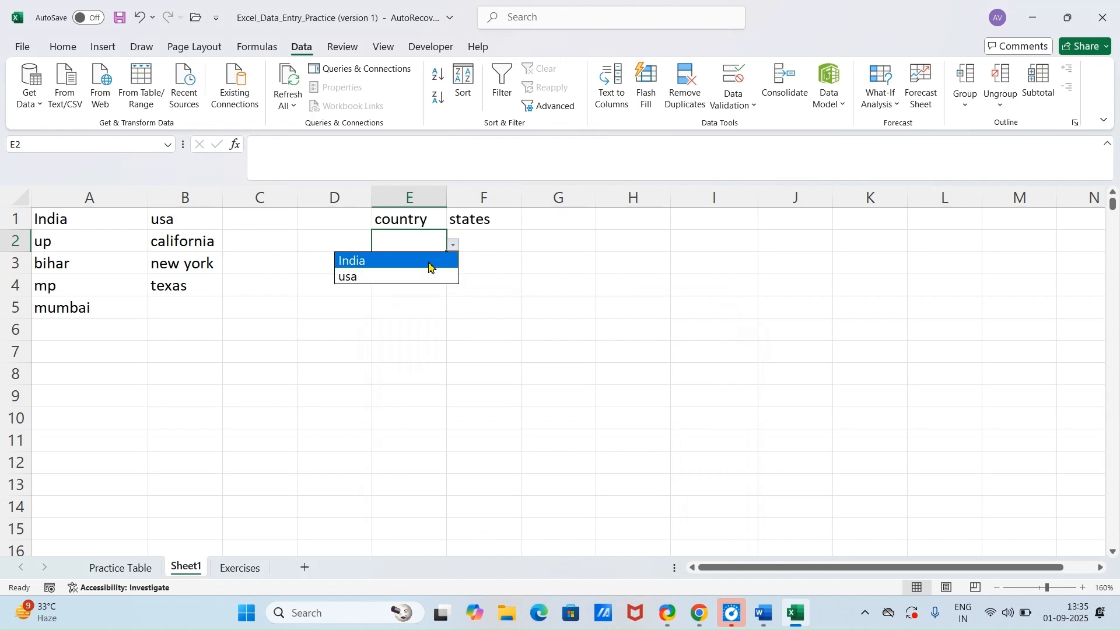
{"action": "left_click", "coordinate": [429, 262]}
{"action": "left_click", "coordinate": [454, 245]}
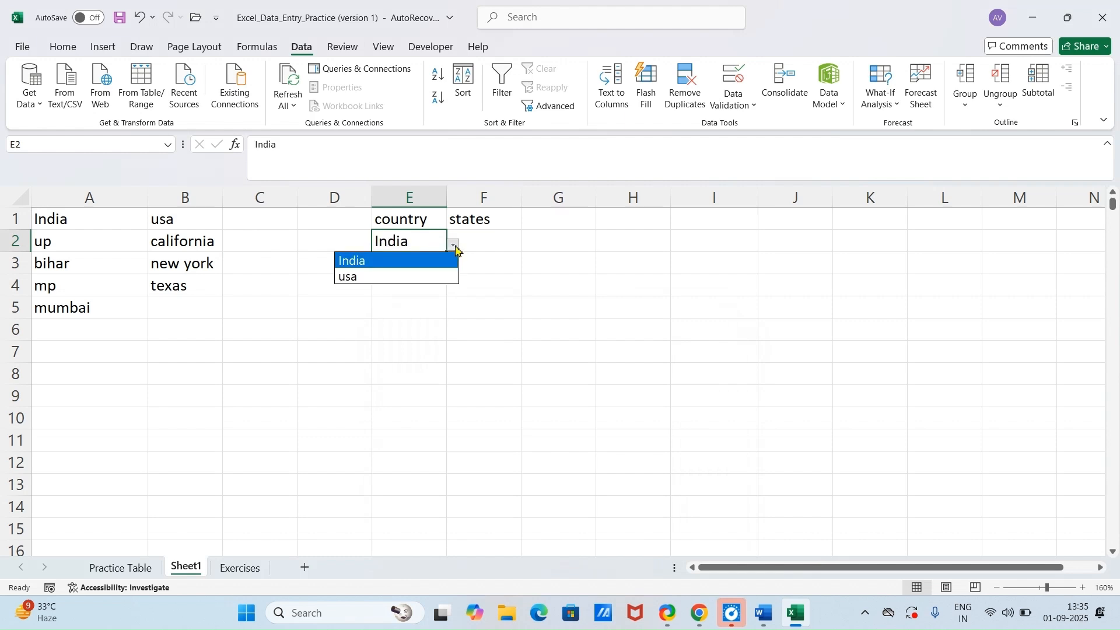
{"action": "left_click", "coordinate": [414, 281]}
{"action": "left_click", "coordinate": [364, 353]}
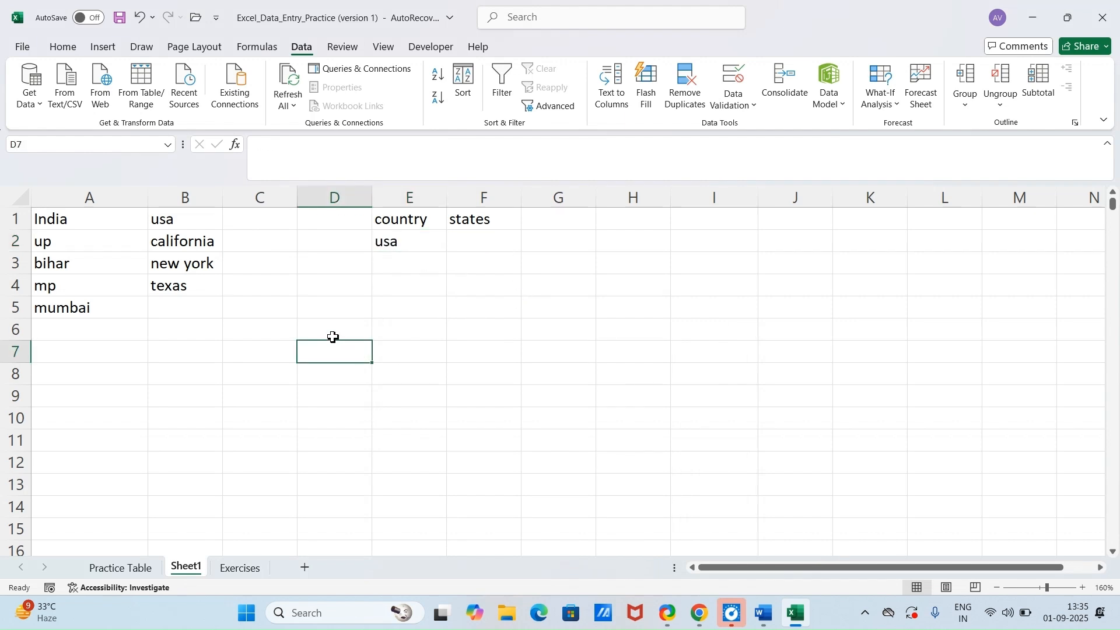
Step: Convert the country and state lists in A1:B5 into a table with headers
{"action": "left_click_drag", "start_coordinate": [70, 220], "coordinate": [192, 298]}
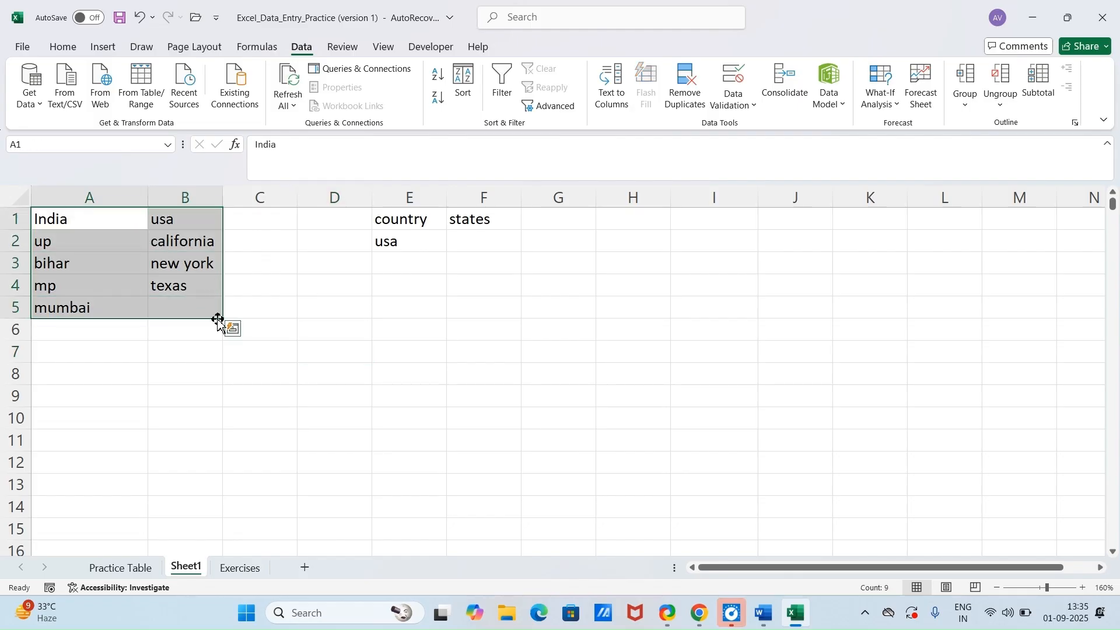
{"action": "key", "text": "ctrl+t"}
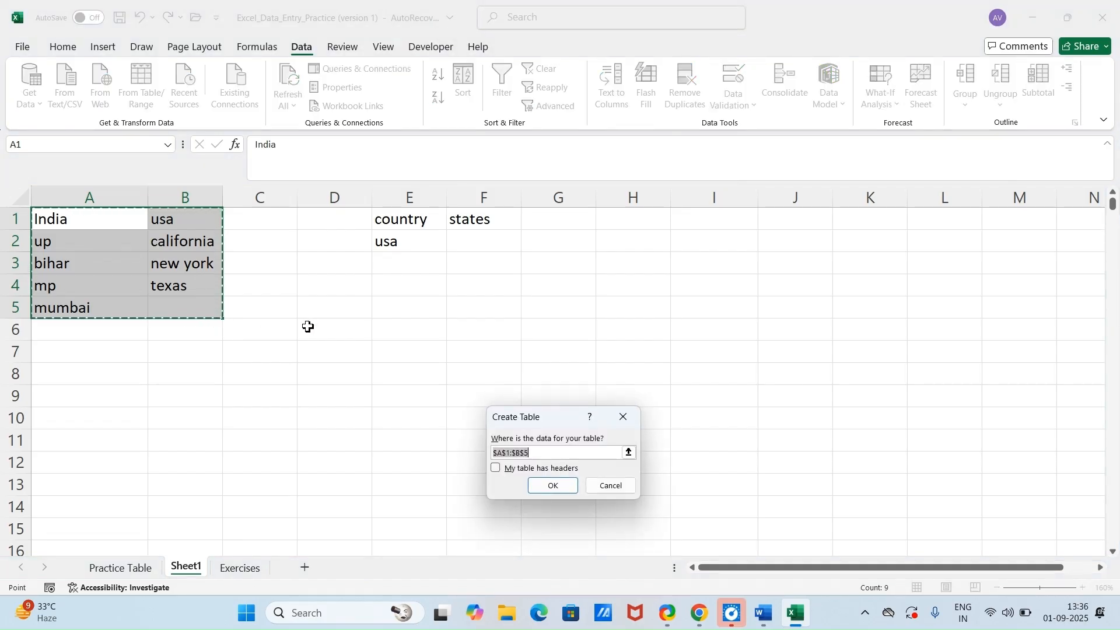
{"action": "left_click", "coordinate": [497, 469]}
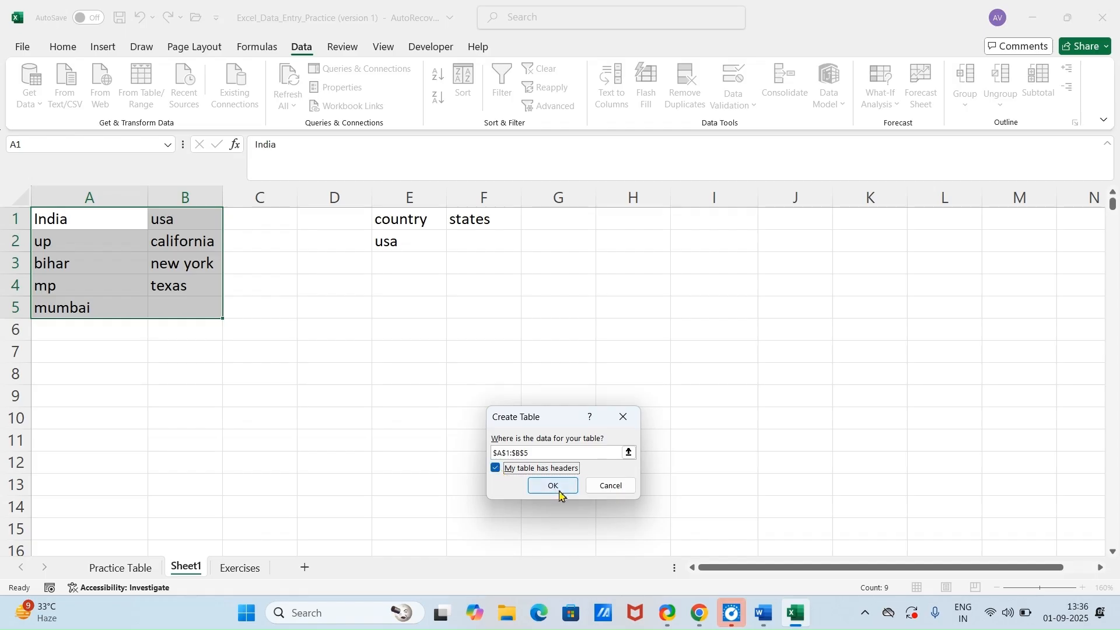
{"action": "left_click", "coordinate": [559, 494]}
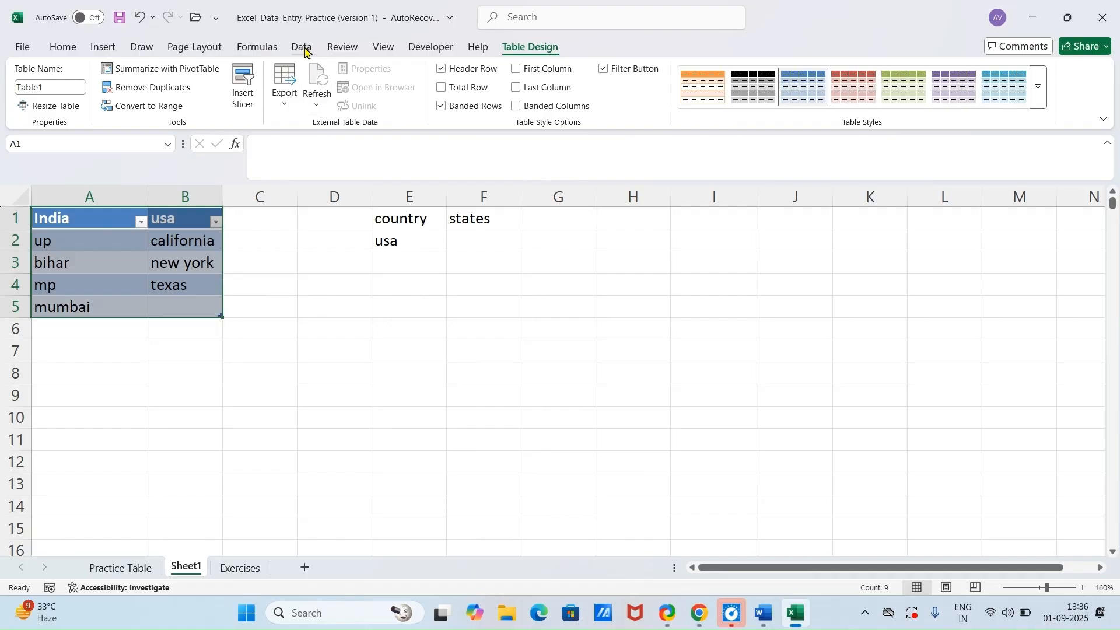
Step: Create named ranges from the table selection using only the top row values, with the left column option off
{"action": "left_click", "coordinate": [257, 47]}
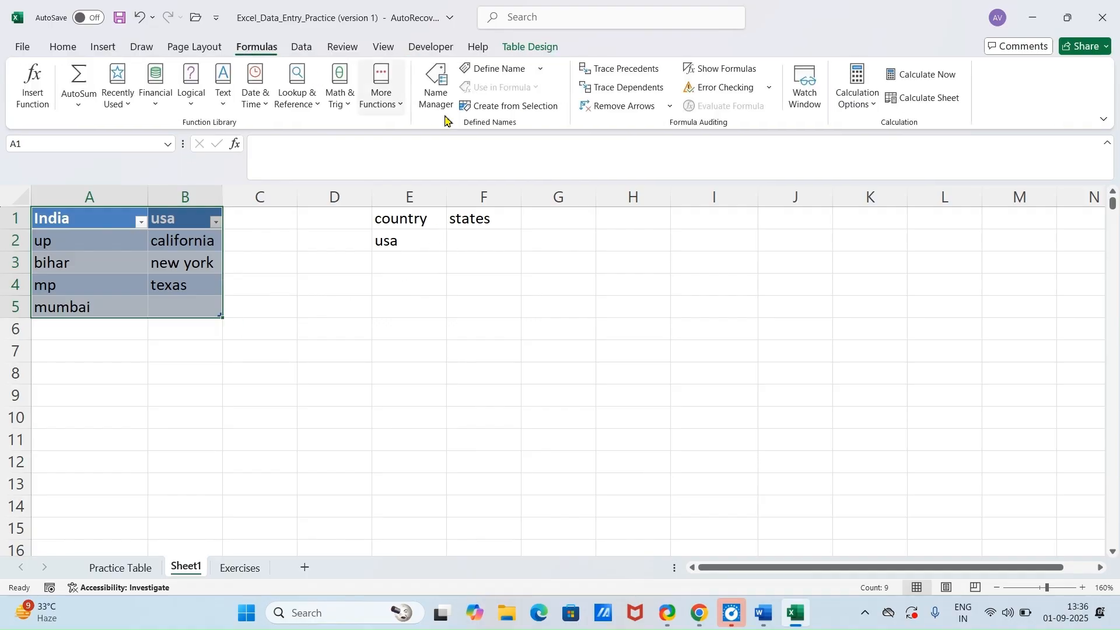
{"action": "left_click", "coordinate": [541, 108]}
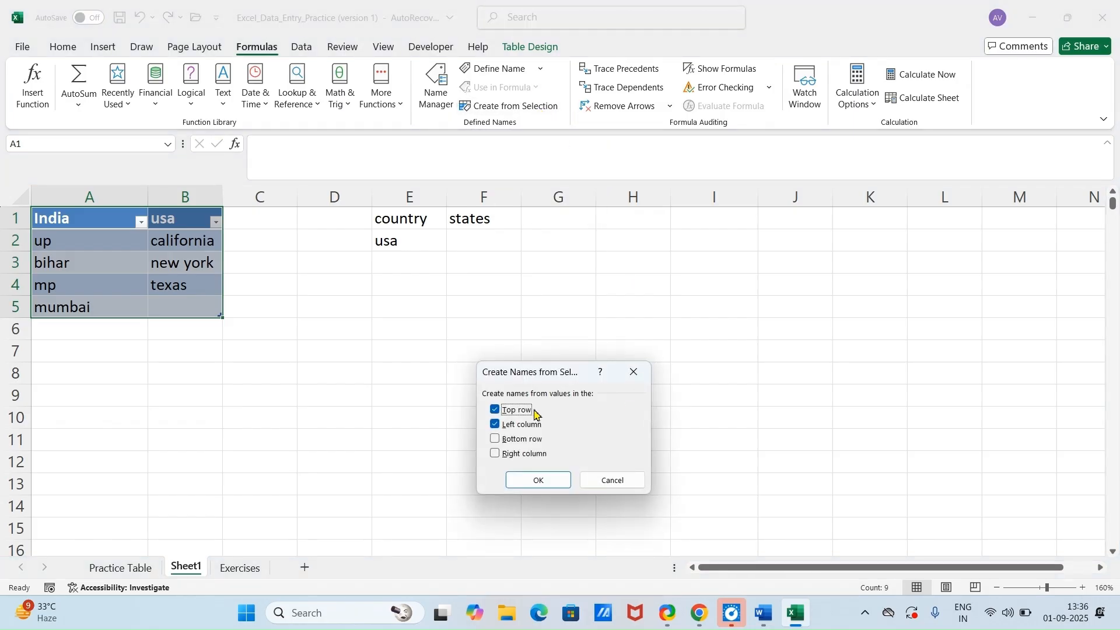
{"action": "left_click", "coordinate": [495, 426]}
{"action": "left_click", "coordinate": [538, 480]}
{"action": "left_click", "coordinate": [514, 320]}
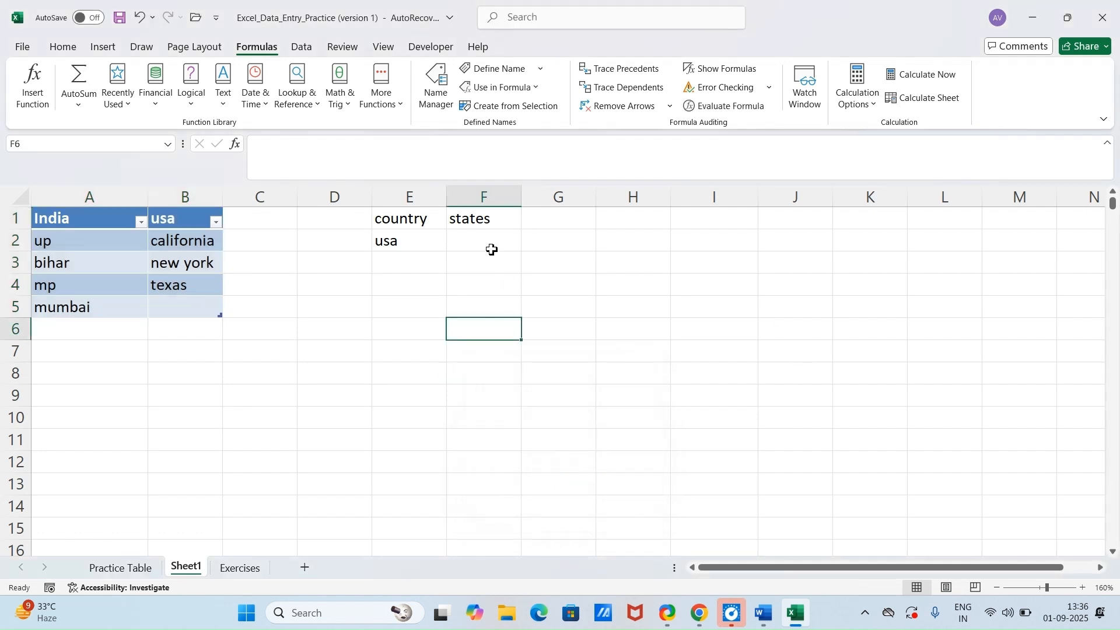
Step: Add a list data validation to cell F2 with the source =indirect($E$2) so its options depend on the country
{"action": "left_click", "coordinate": [491, 244]}
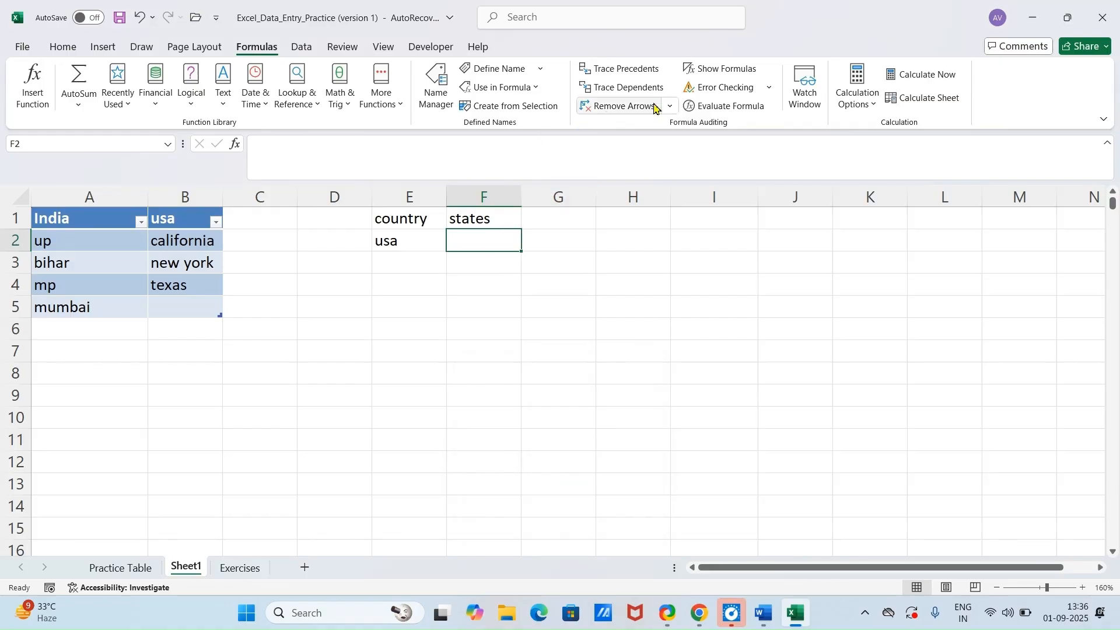
{"action": "left_click", "coordinate": [303, 49]}
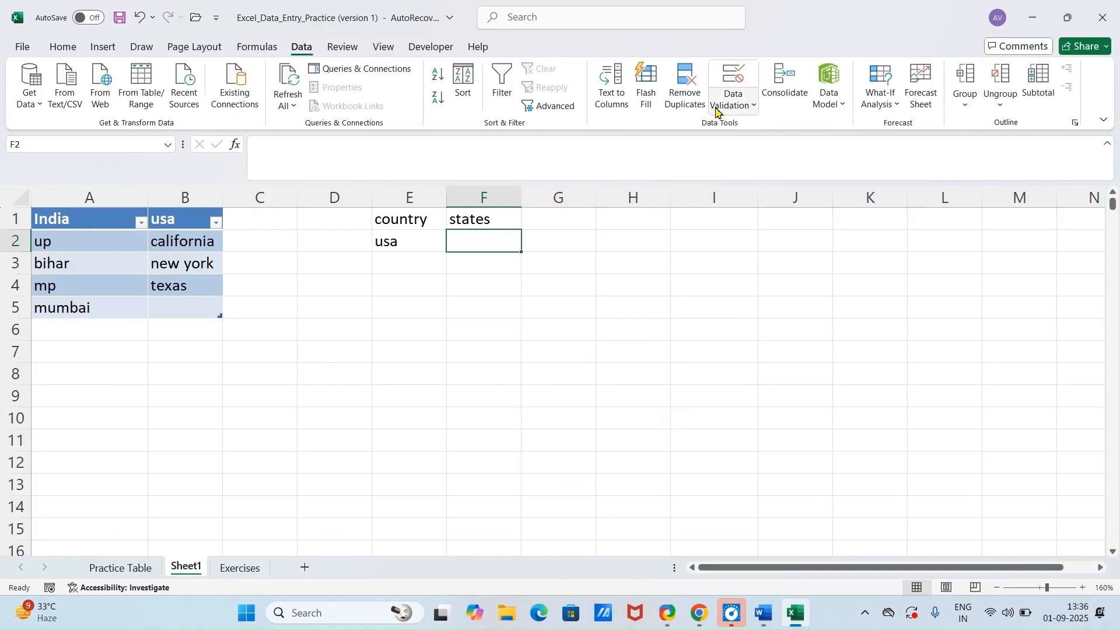
{"action": "left_click", "coordinate": [755, 108]}
{"action": "left_click", "coordinate": [764, 125]}
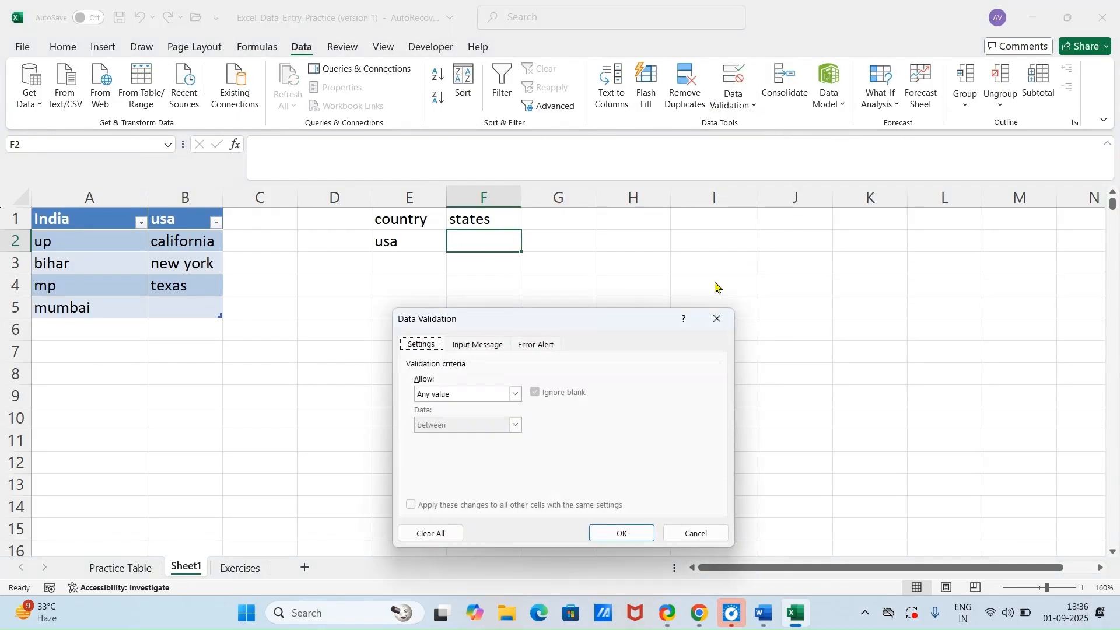
{"action": "left_click", "coordinate": [514, 394]}
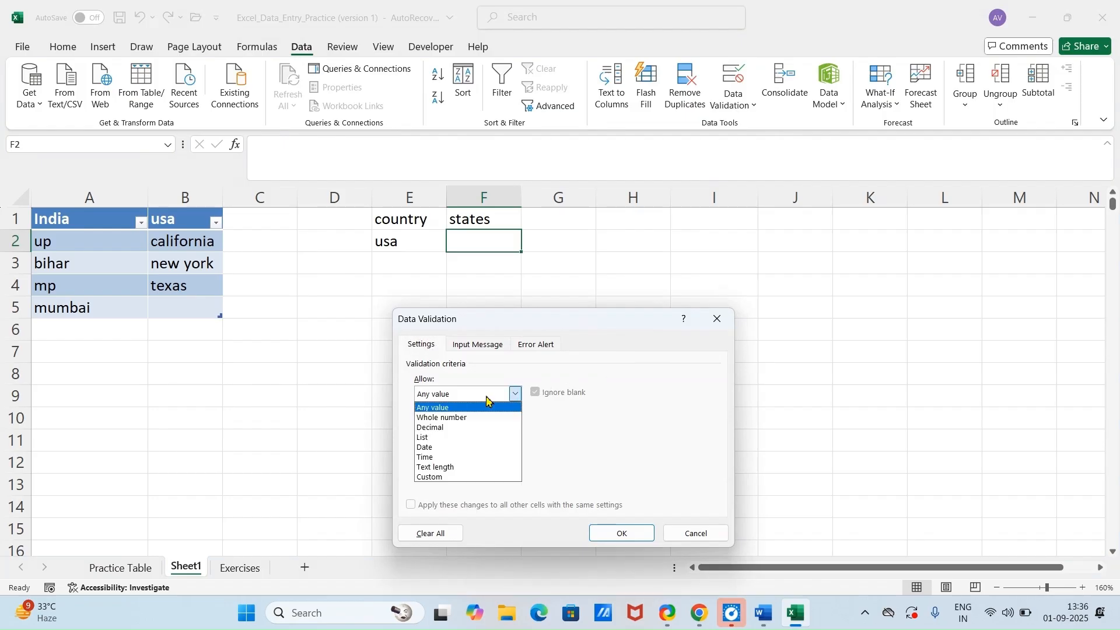
{"action": "left_click", "coordinate": [482, 438]}
{"action": "left_click", "coordinate": [465, 457]}
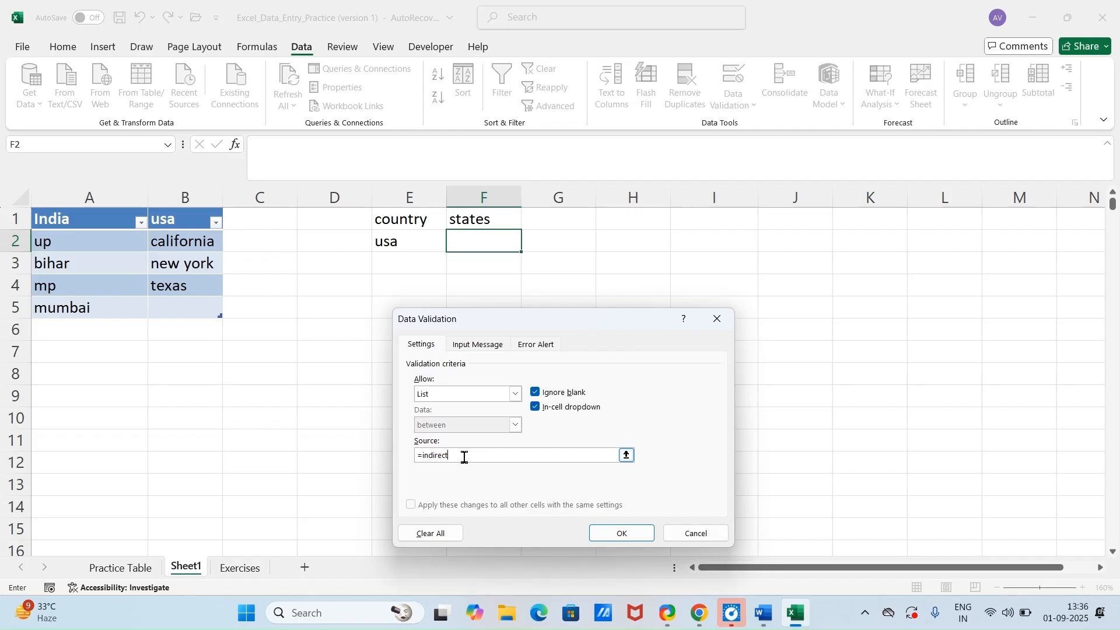
{"action": "type", "text": "=indirect("}
{"action": "left_click", "coordinate": [412, 245]}
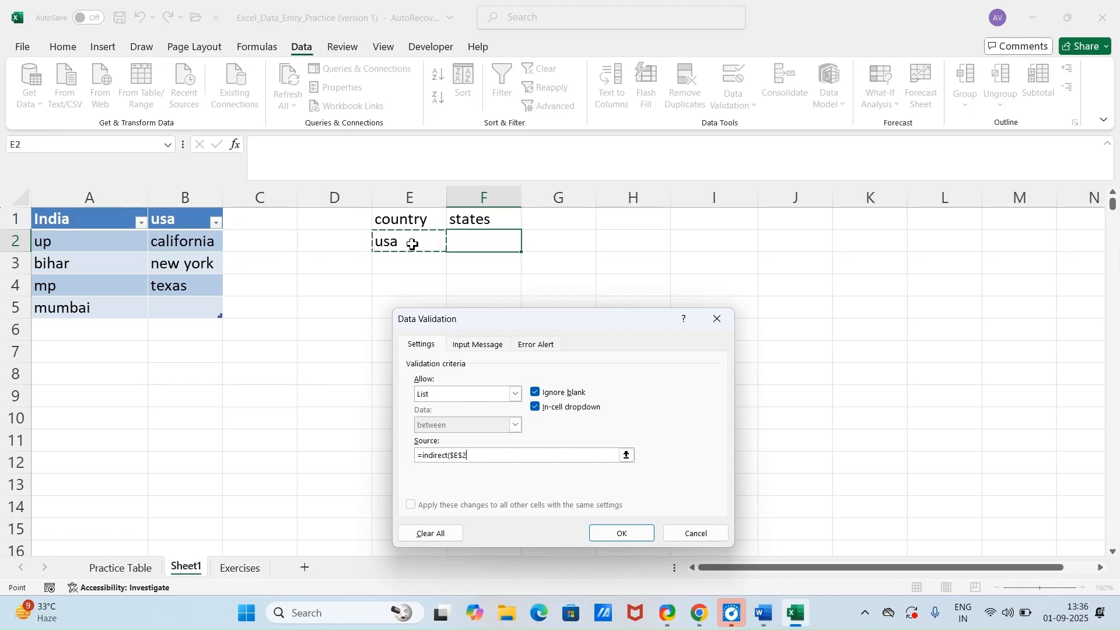
{"action": "type", "text": ")"}
{"action": "left_click", "coordinate": [610, 531]}
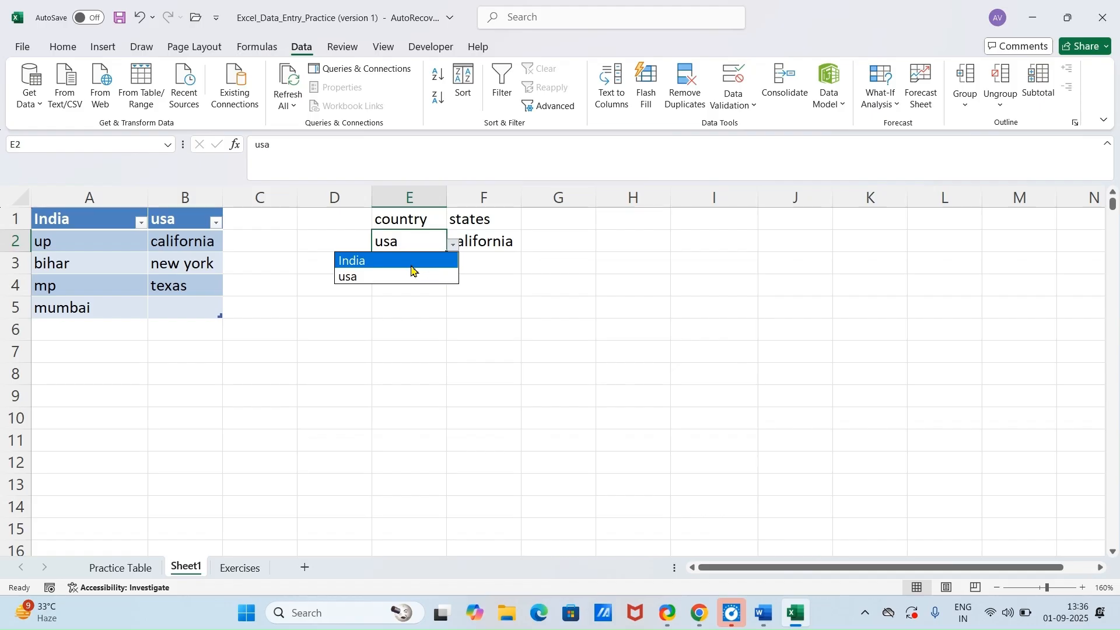
Step: Choose India as the country in E2 and pick the states up, bihar and finally mp in F2
{"action": "left_click", "coordinate": [412, 262]}
{"action": "left_click", "coordinate": [487, 244]}
{"action": "left_click", "coordinate": [528, 246]}
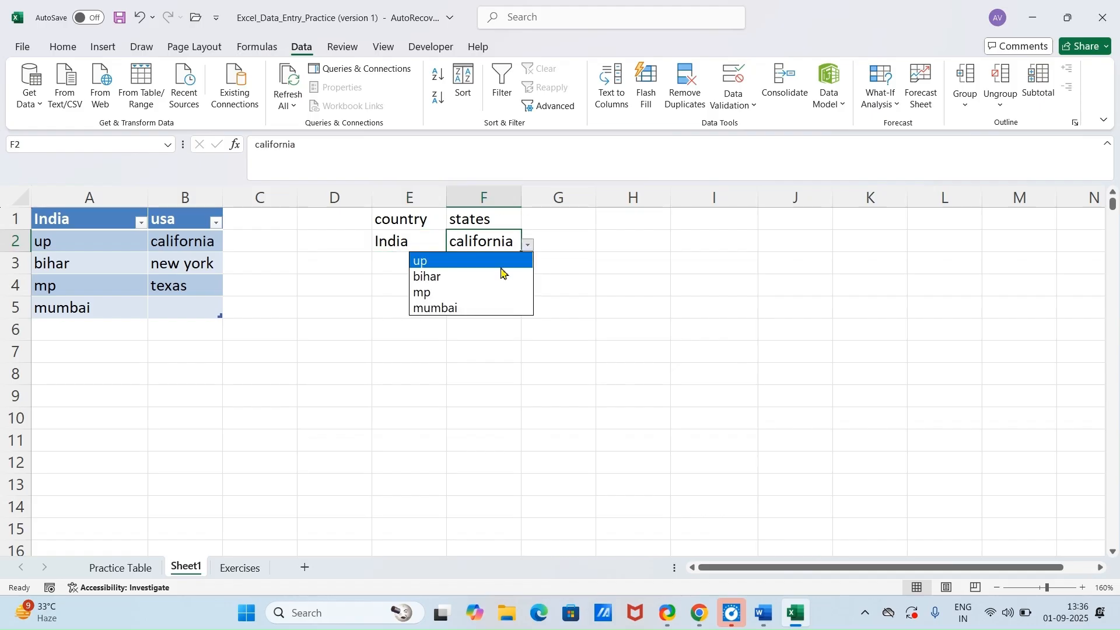
{"action": "left_click", "coordinate": [500, 267]}
{"action": "left_click", "coordinate": [528, 245]}
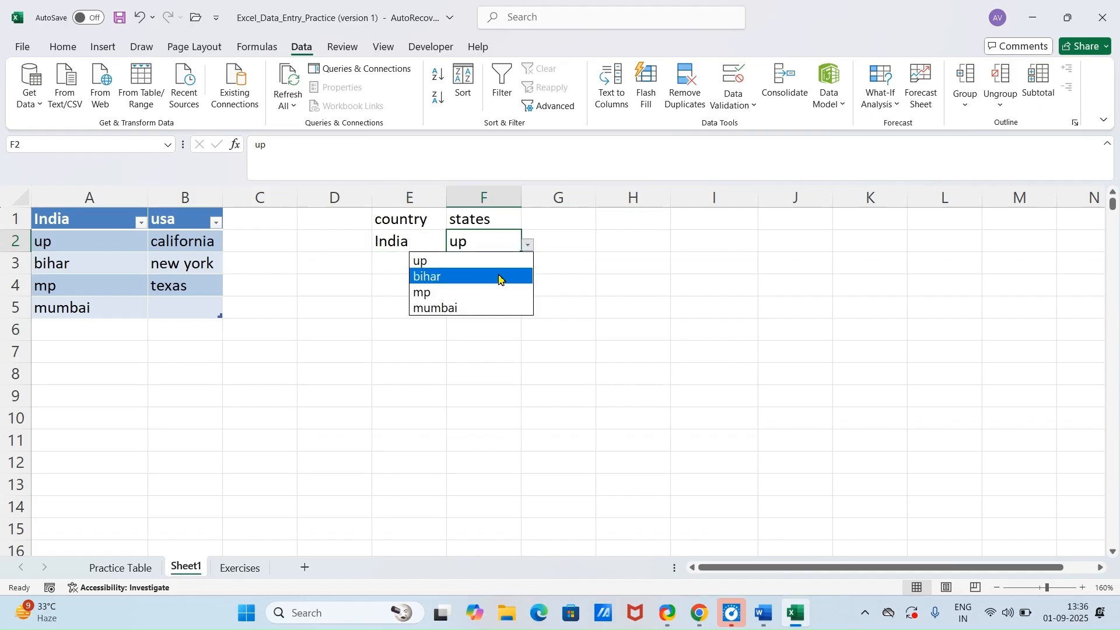
{"action": "left_click", "coordinate": [500, 277]}
{"action": "left_click", "coordinate": [528, 246]}
{"action": "left_click", "coordinate": [482, 291]}
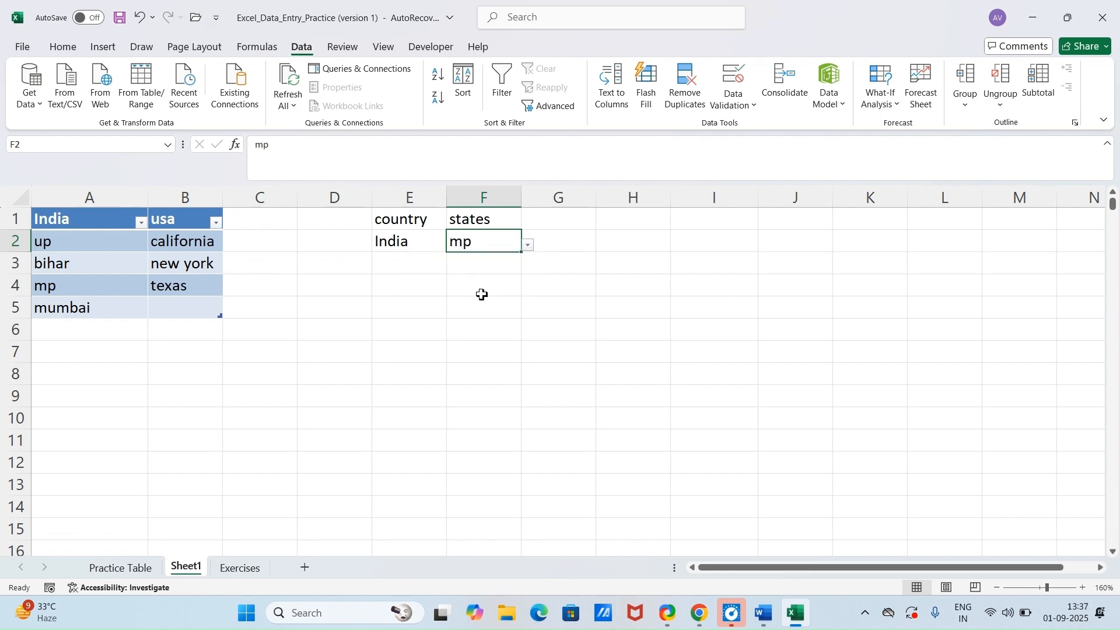
Step: Switch to the Word document to consult the Module 6 list of tricks
{"action": "left_click", "coordinate": [763, 612]}
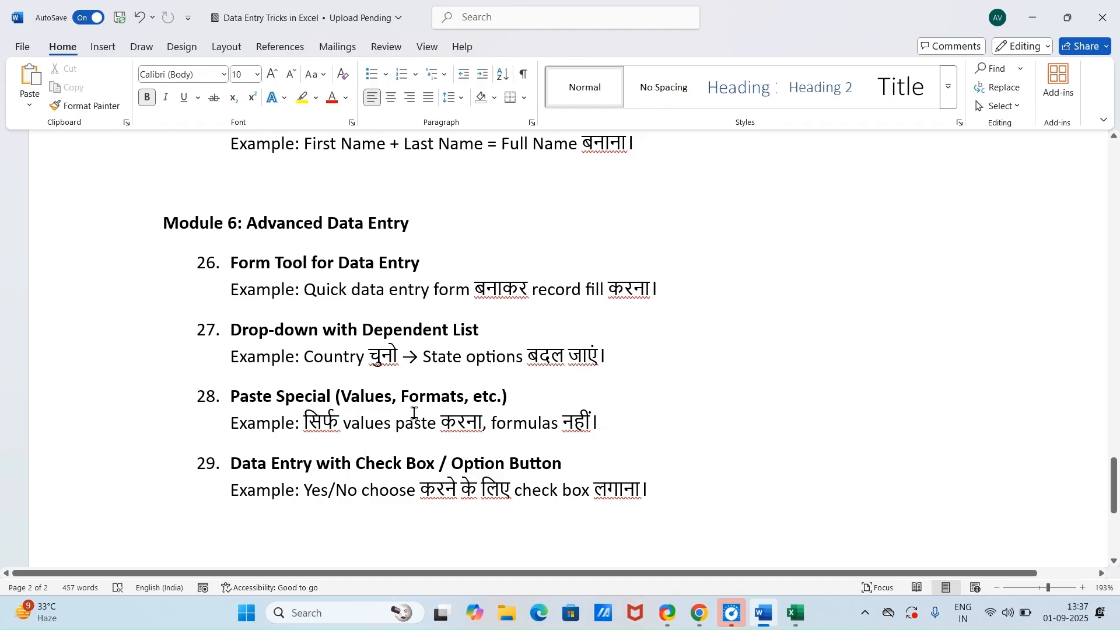
Step: Switch to the Excel workbook, select E4:J11 on Sheet1 and enter =RANDBETWEEN(25,100) in its first cell
{"action": "key", "text": "alt+Tab"}
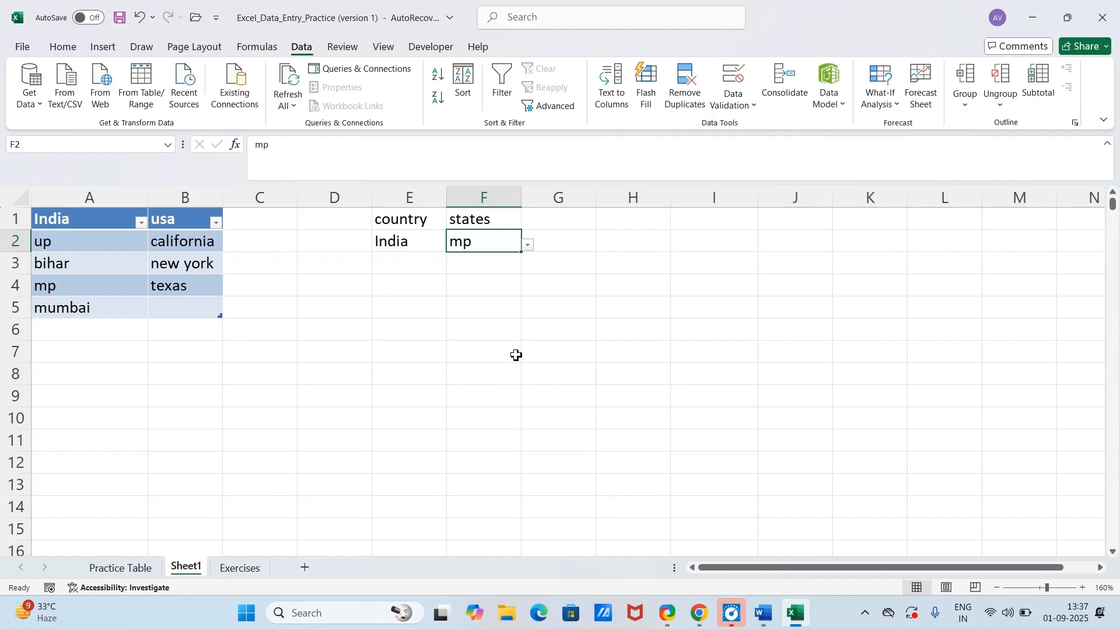
{"action": "left_click_drag", "start_coordinate": [393, 282], "coordinate": [798, 438]}
{"action": "type", "text": "="}
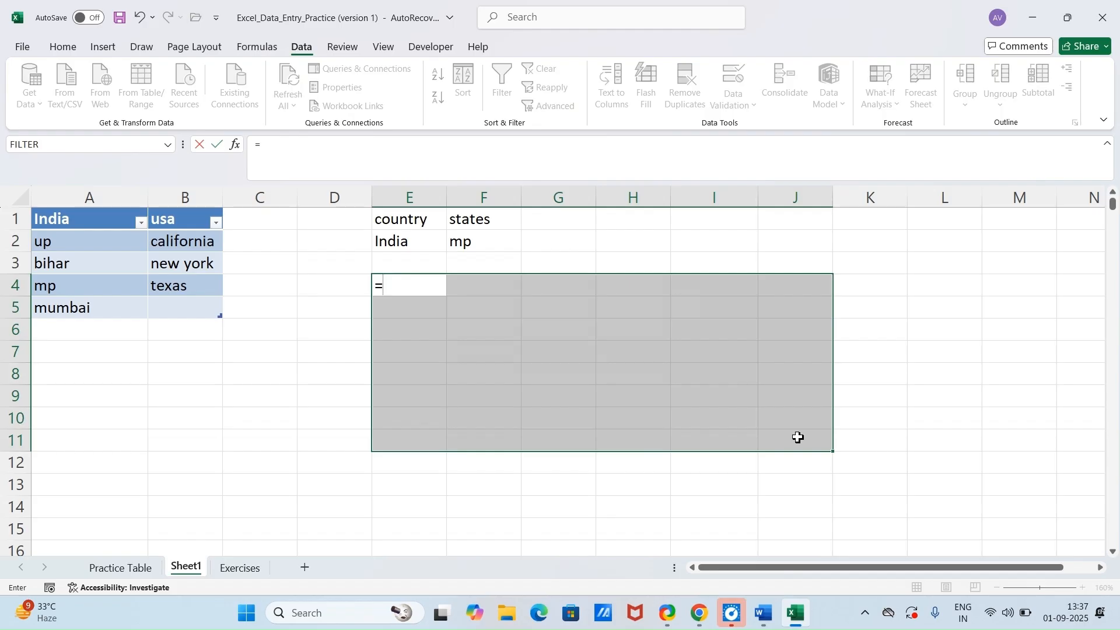
{"action": "type", "text": "rand"}
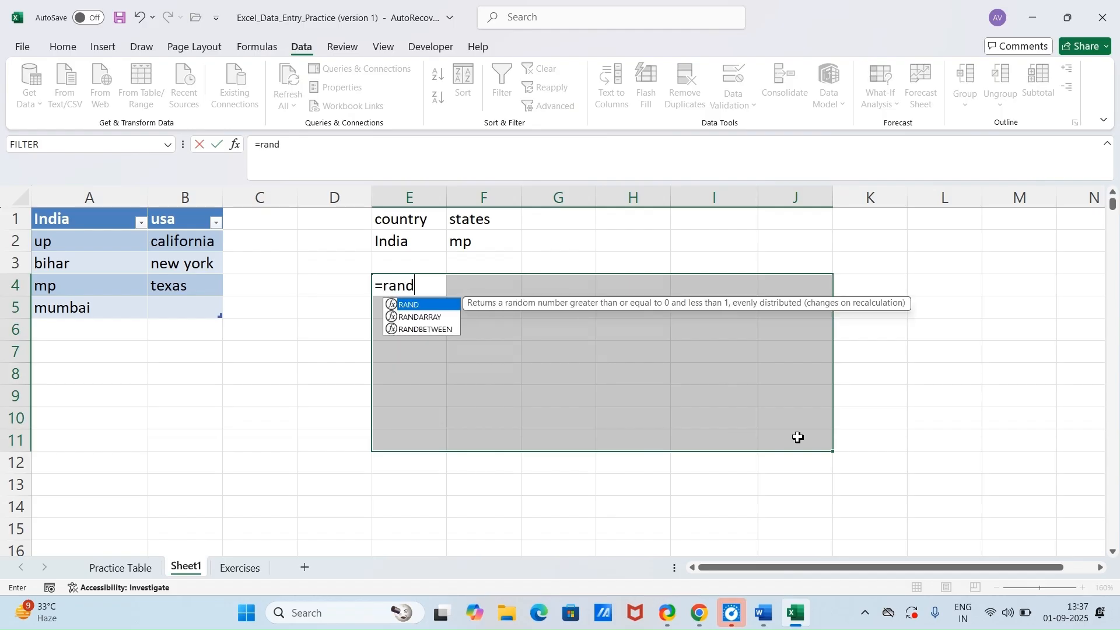
{"action": "key", "text": "Down"}
{"action": "key", "text": "Down"}
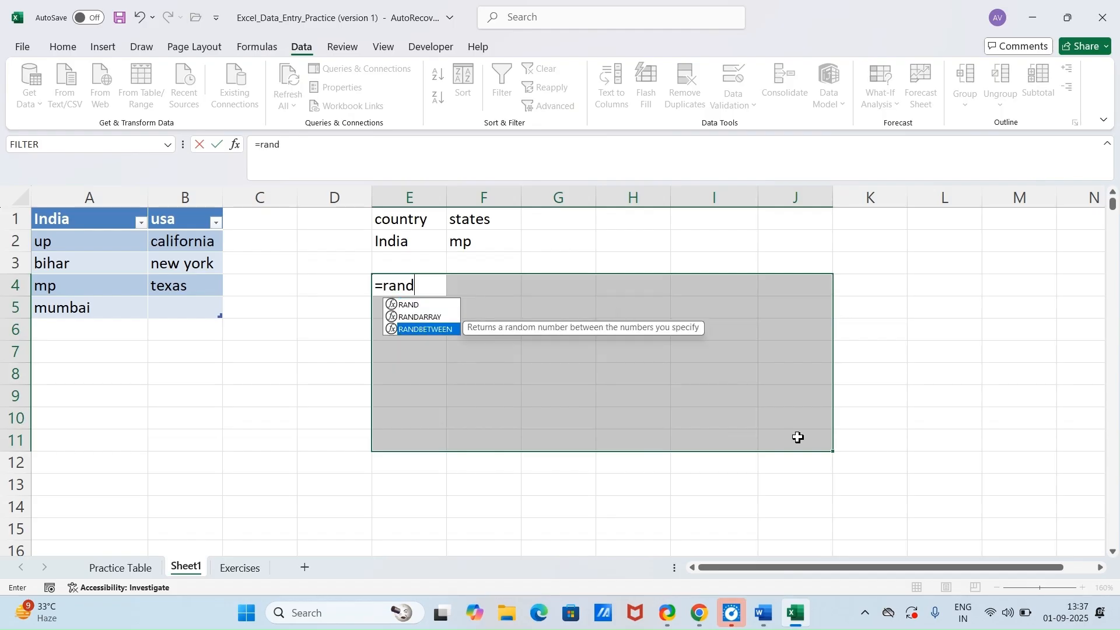
{"action": "key", "text": "Tab"}
{"action": "type", "text": "25"}
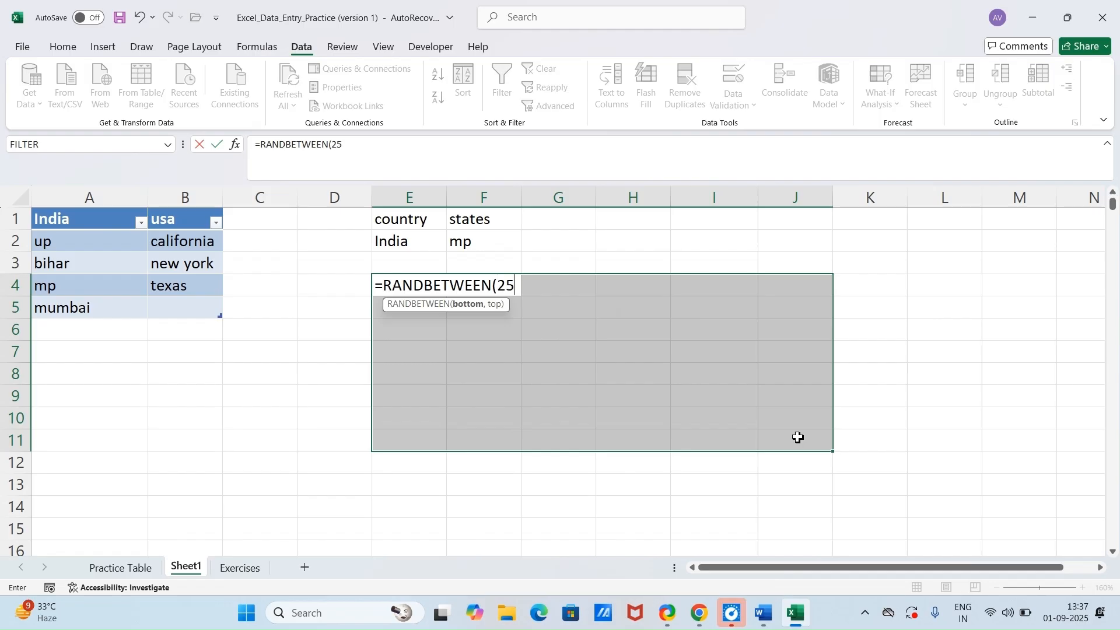
{"action": "type", "text": ",100"}
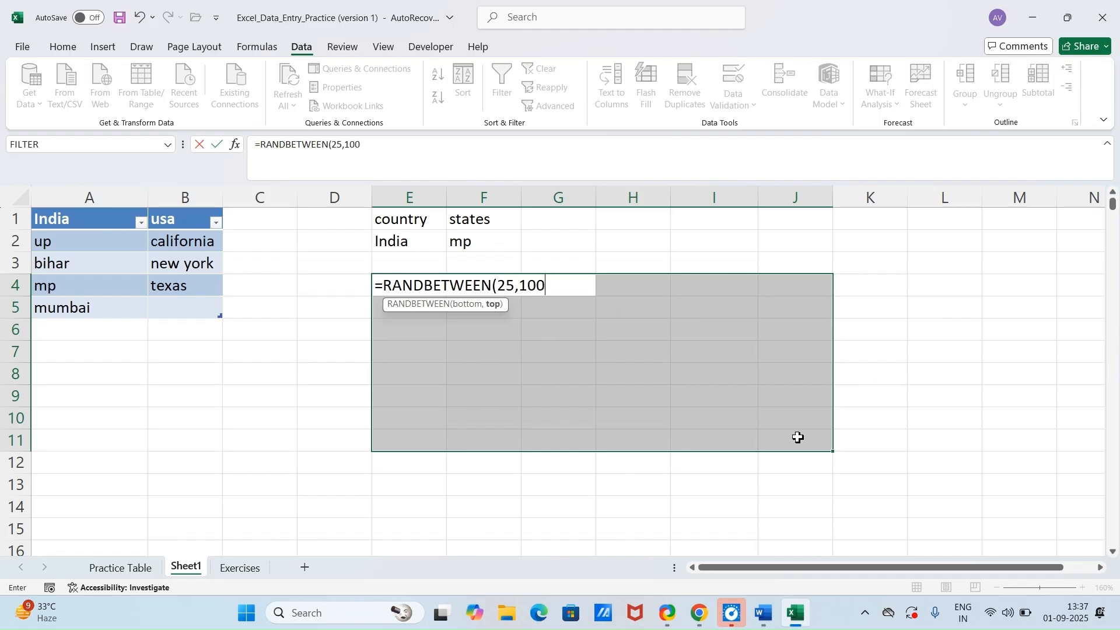
{"action": "key", "text": "Return"}
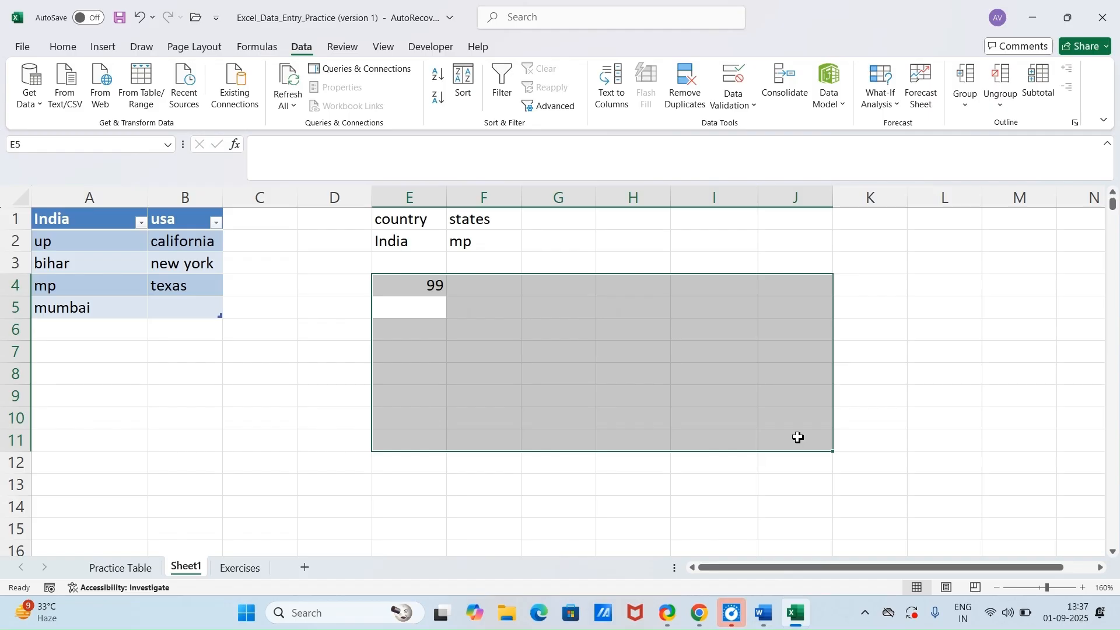
Step: Fill the random-number formula from E4 down and across the whole range E4:J11
{"action": "key", "text": "ctrl+d"}
{"action": "key", "text": "ctrl+r"}
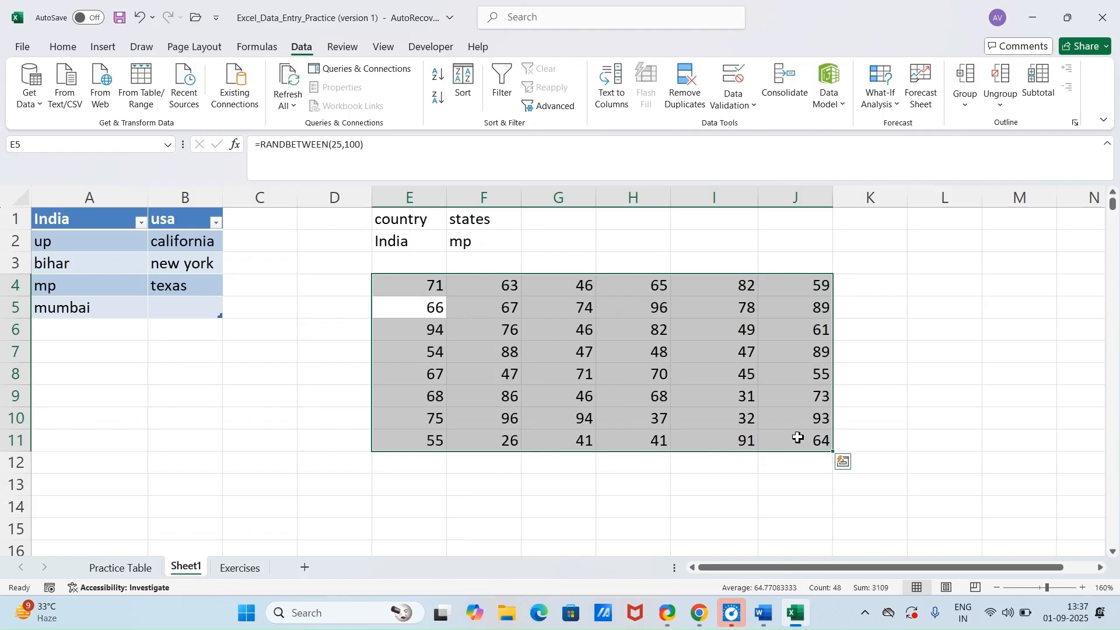
{"action": "left_click", "coordinate": [892, 349]}
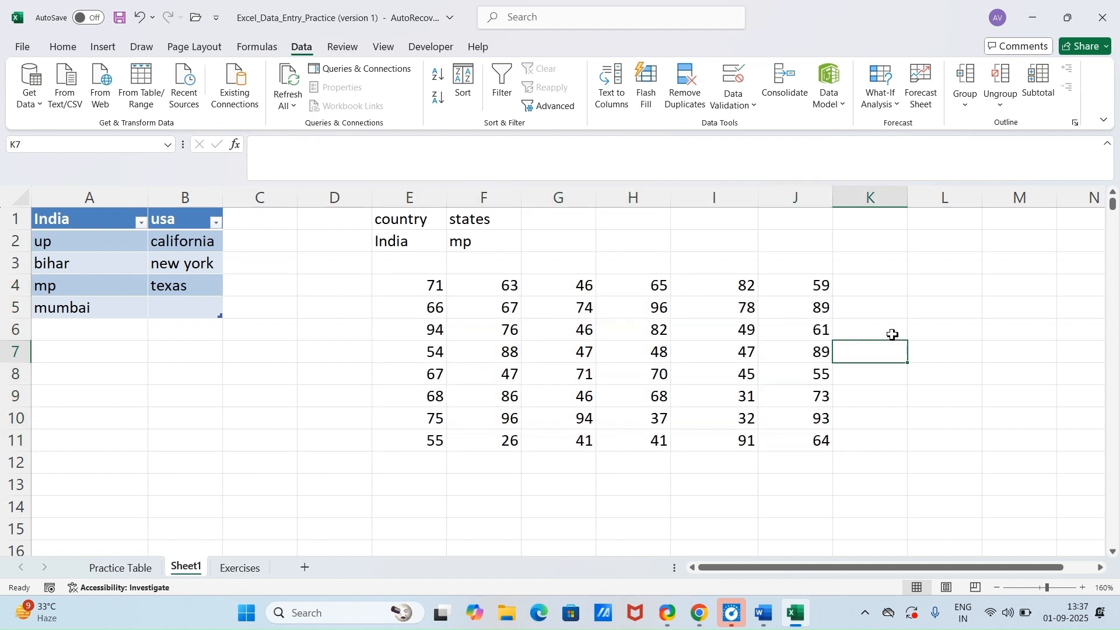
Step: Recalculate the sheet repeatedly to regenerate the random numbers in E4:J11
{"action": "key", "text": "F9"}
{"action": "key", "text": "F9"}
{"action": "key", "text": "F9"}
{"action": "key", "text": "F9"}
{"action": "key", "text": "F9"}
{"action": "key", "text": "F9"}
{"action": "key", "text": "F9"}
{"action": "key", "text": "F9"}
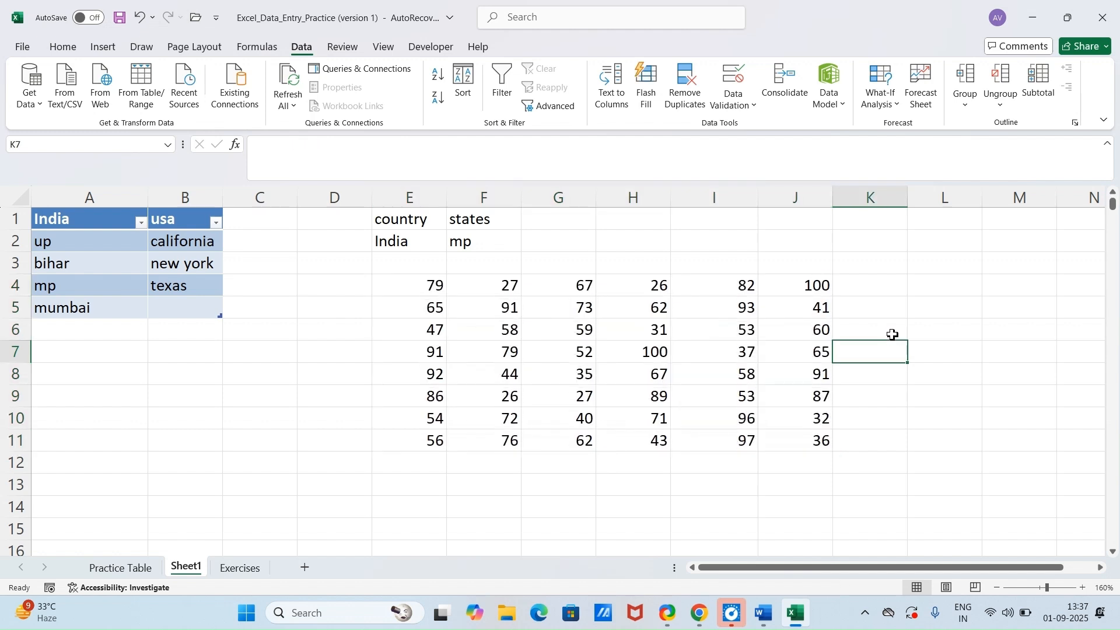
{"action": "key", "text": "F9"}
{"action": "key", "text": "F9"}
{"action": "key", "text": "F9"}
{"action": "key", "text": "F9"}
{"action": "key", "text": "F9"}
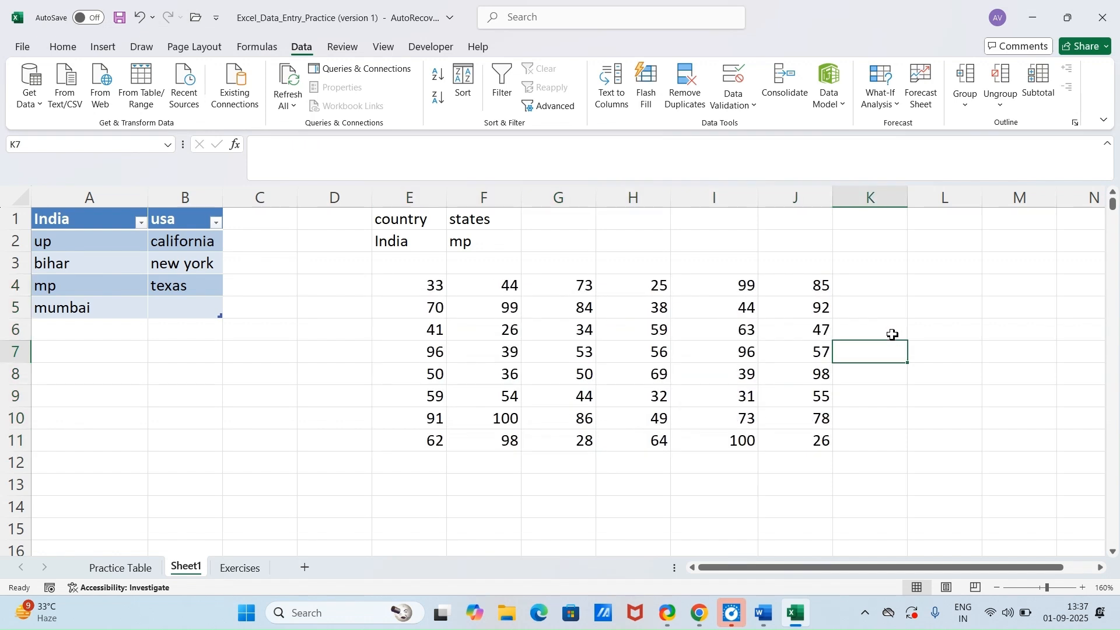
{"action": "key", "text": "F9"}
{"action": "key", "text": "F9"}
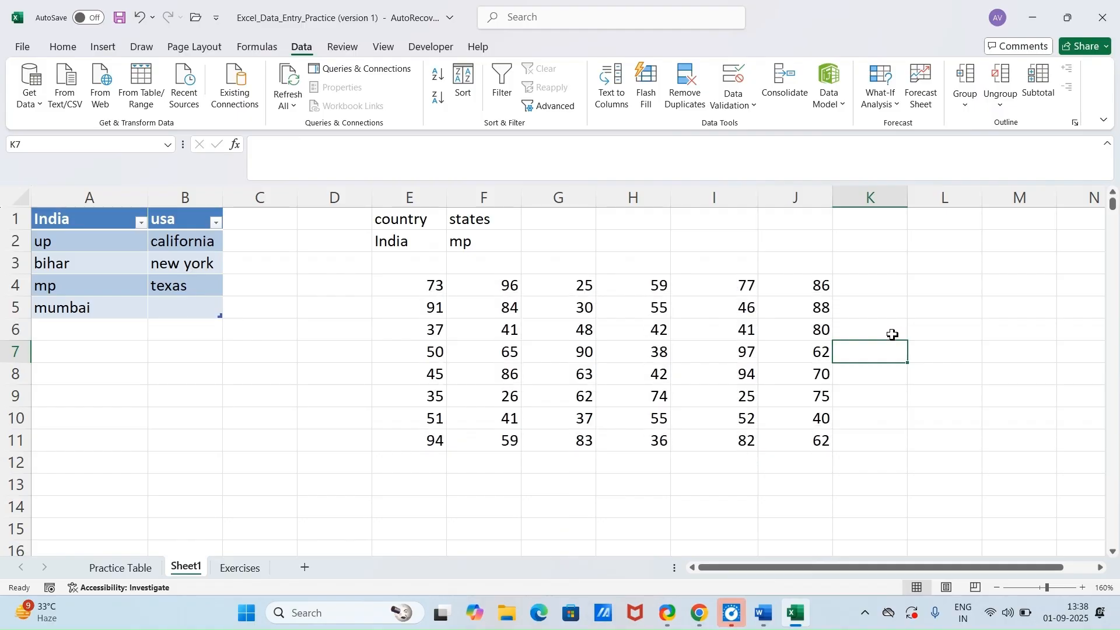
Step: Consult the Paste Special trick in Word, and in Excel replace the E4:J11 formulas with their values using Paste Special Values
{"action": "left_click", "coordinate": [764, 614]}
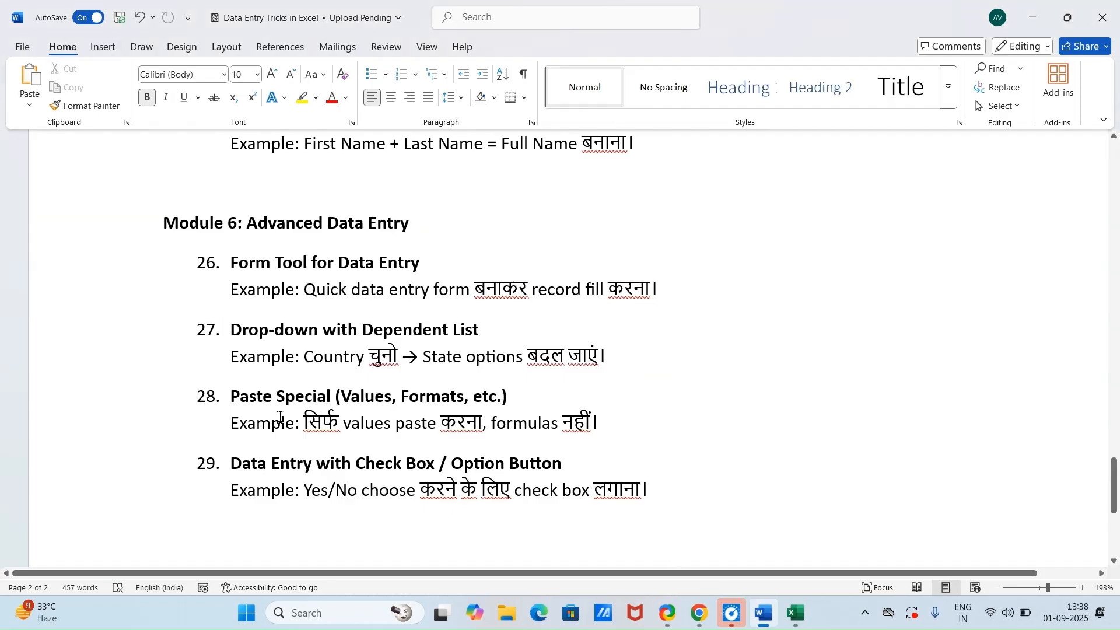
{"action": "left_click", "coordinate": [796, 612]}
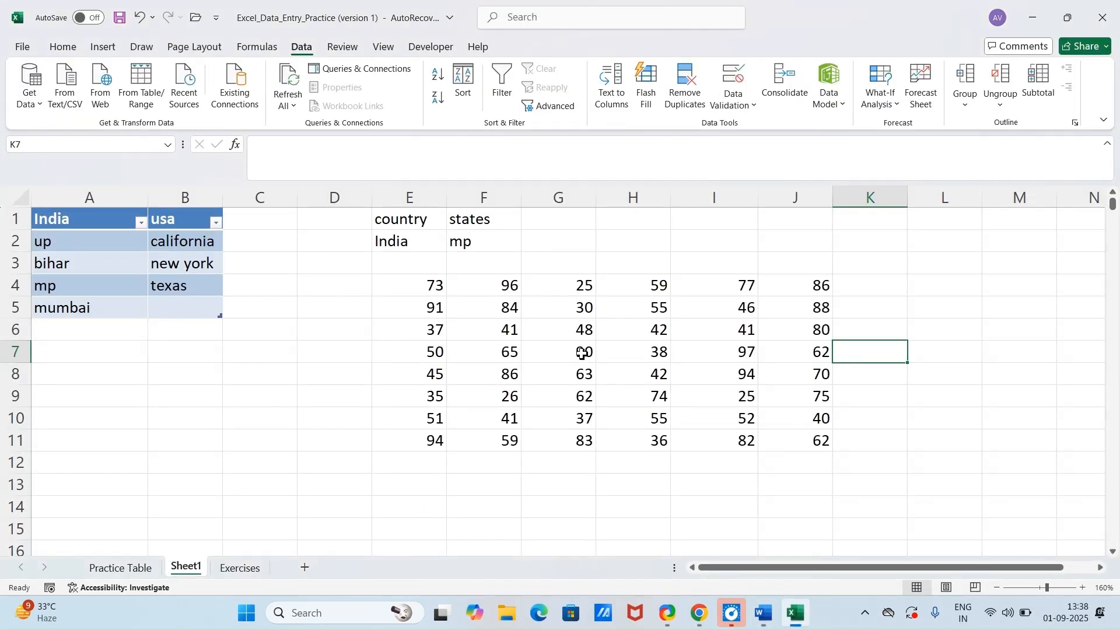
{"action": "left_click_drag", "start_coordinate": [418, 283], "coordinate": [811, 441]}
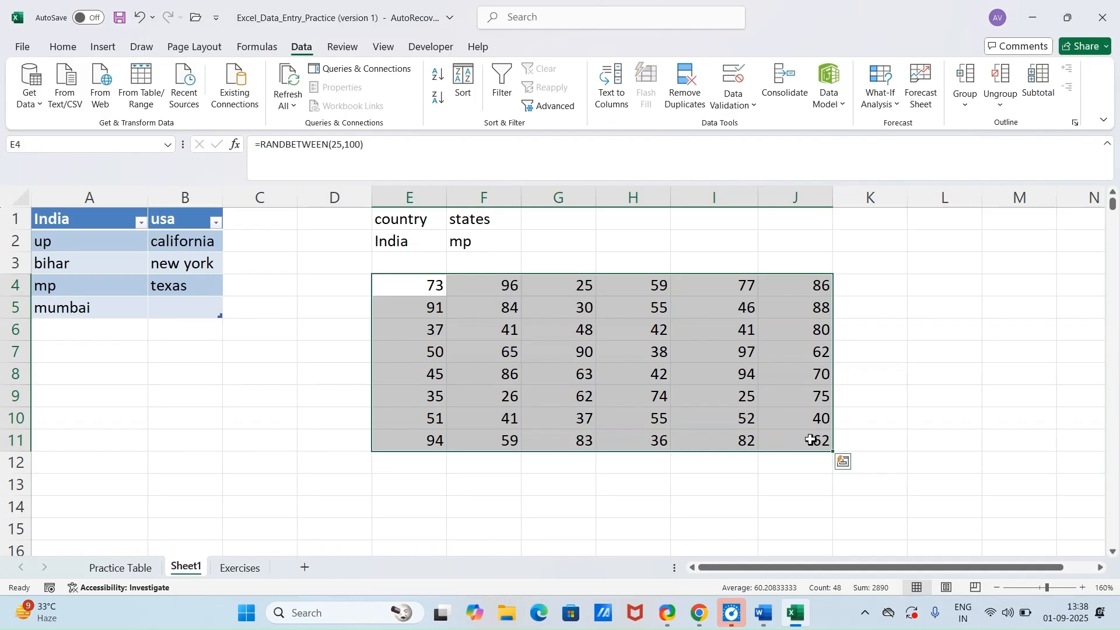
{"action": "key", "text": "ctrl+c"}
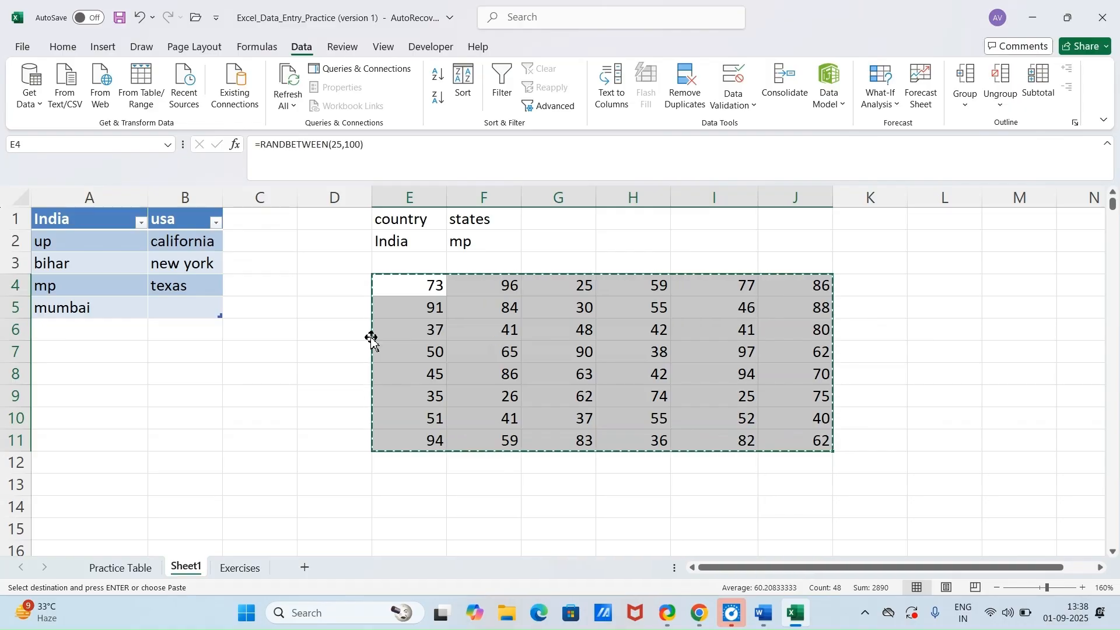
{"action": "key", "text": "ctrl+alt+v"}
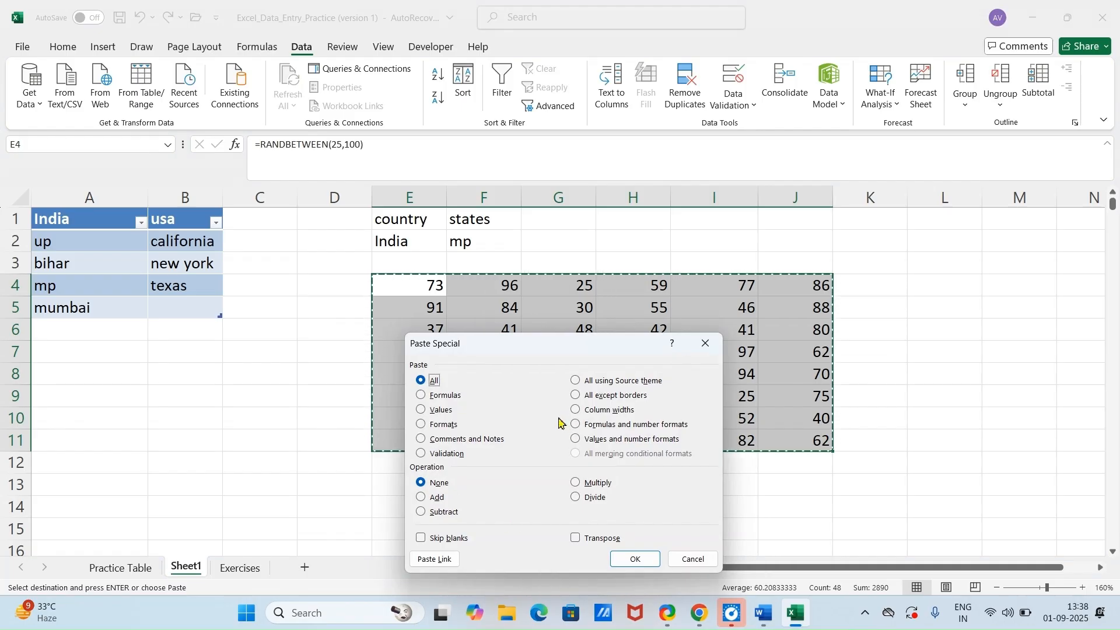
{"action": "left_click", "coordinate": [438, 412]}
{"action": "left_click", "coordinate": [634, 558]}
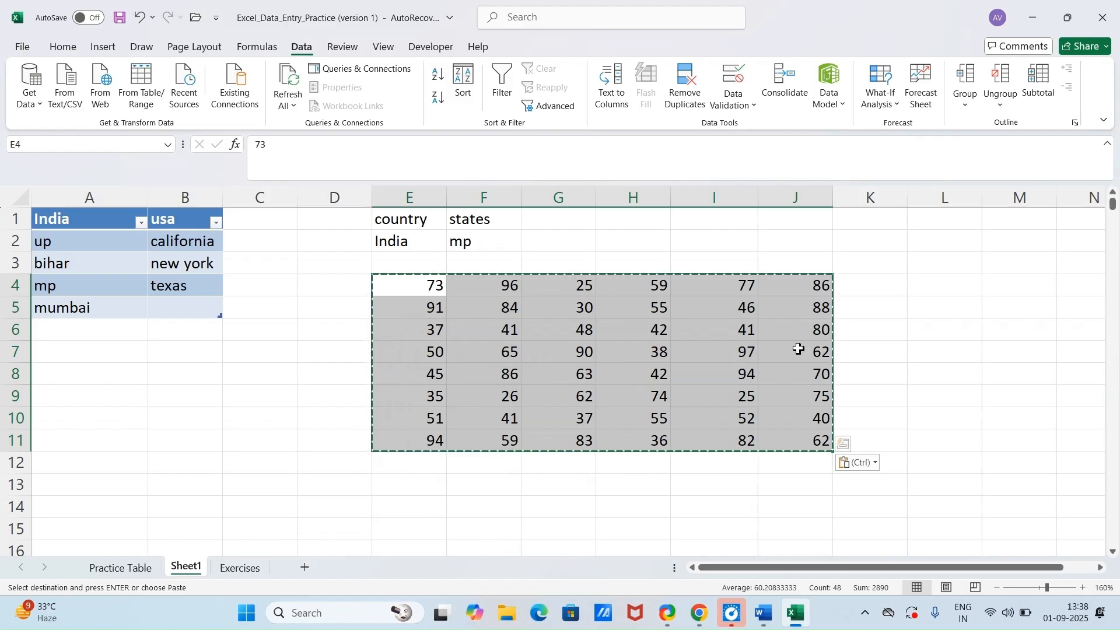
{"action": "left_click", "coordinate": [853, 330]}
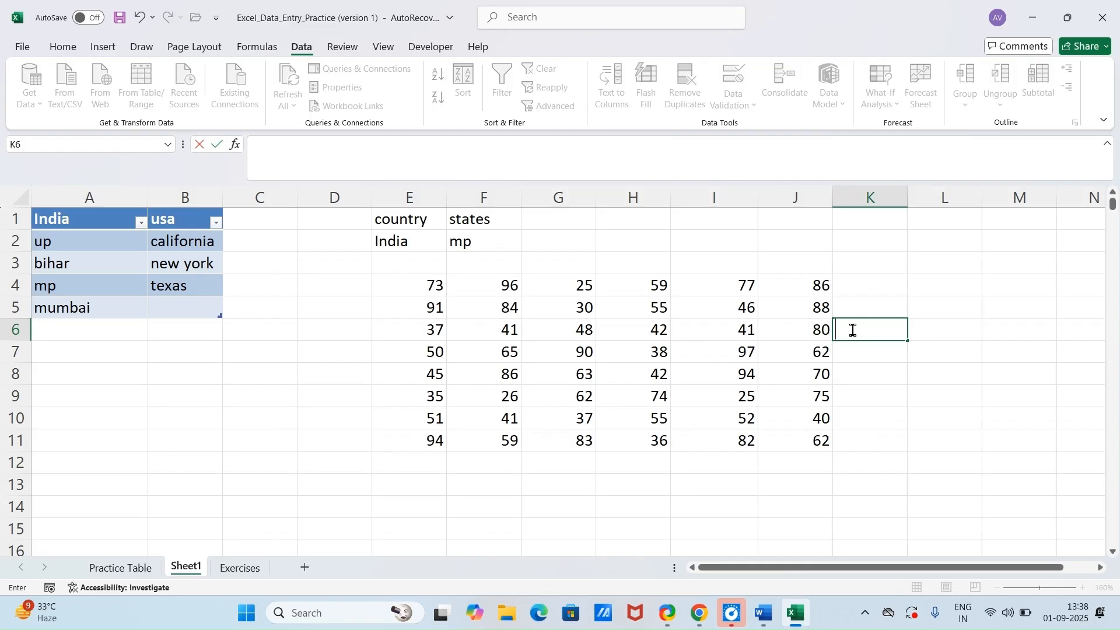
{"action": "key", "text": "Return"}
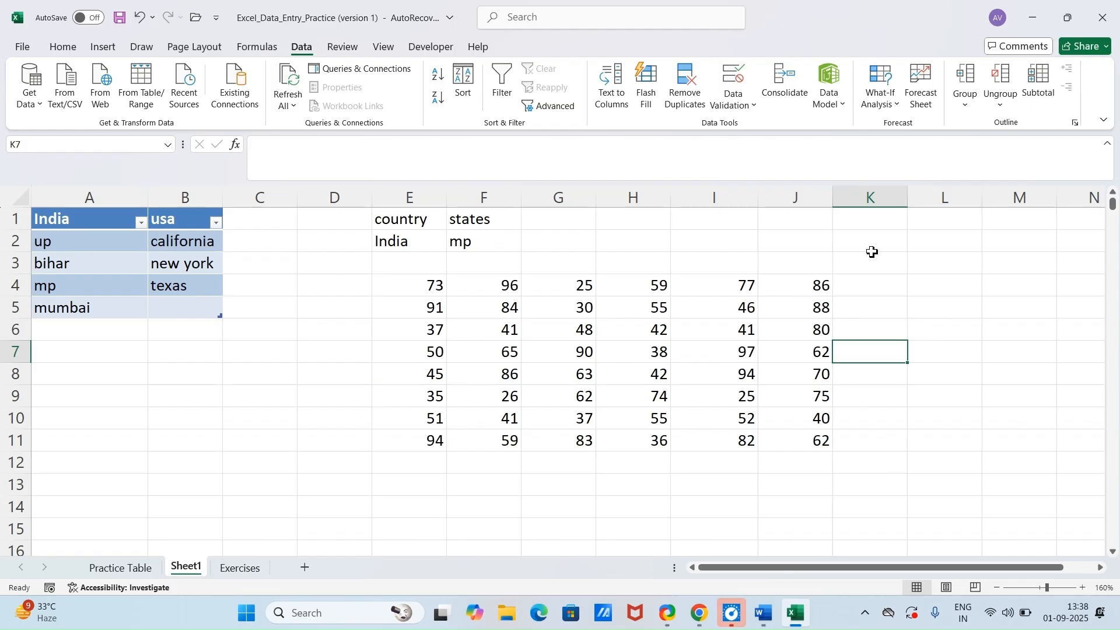
Step: Look at the Practice Table sheet and consult the check box and option button trick in Word, returning to Excel
{"action": "left_click", "coordinate": [136, 574]}
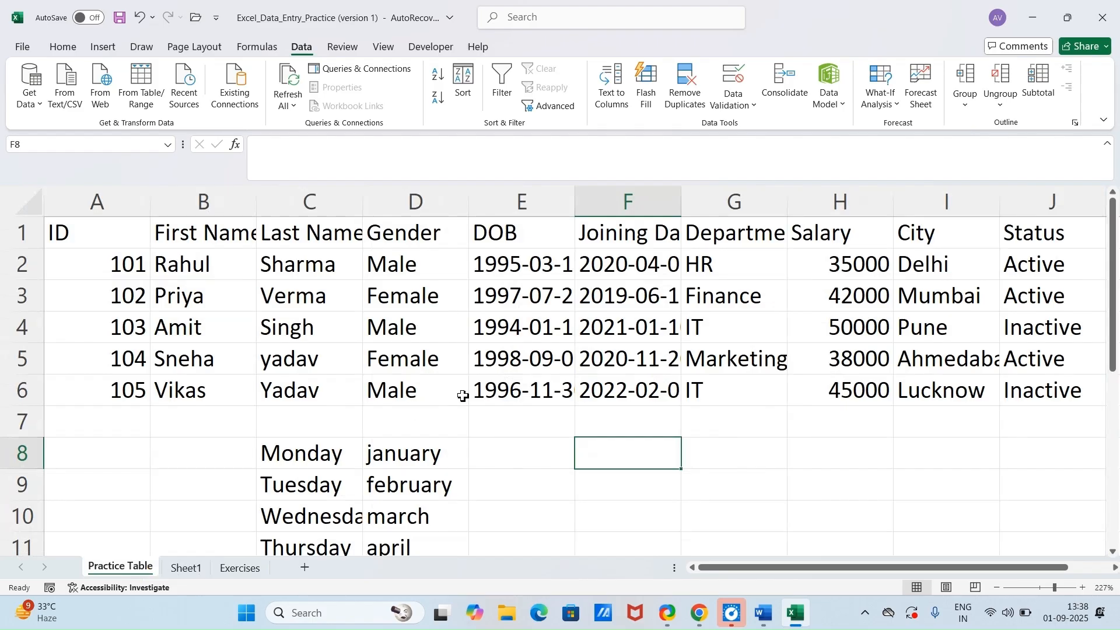
{"action": "left_click", "coordinate": [762, 614]}
{"action": "scroll", "coordinate": [298, 461], "scroll_direction": "down", "scroll_amount": 1}
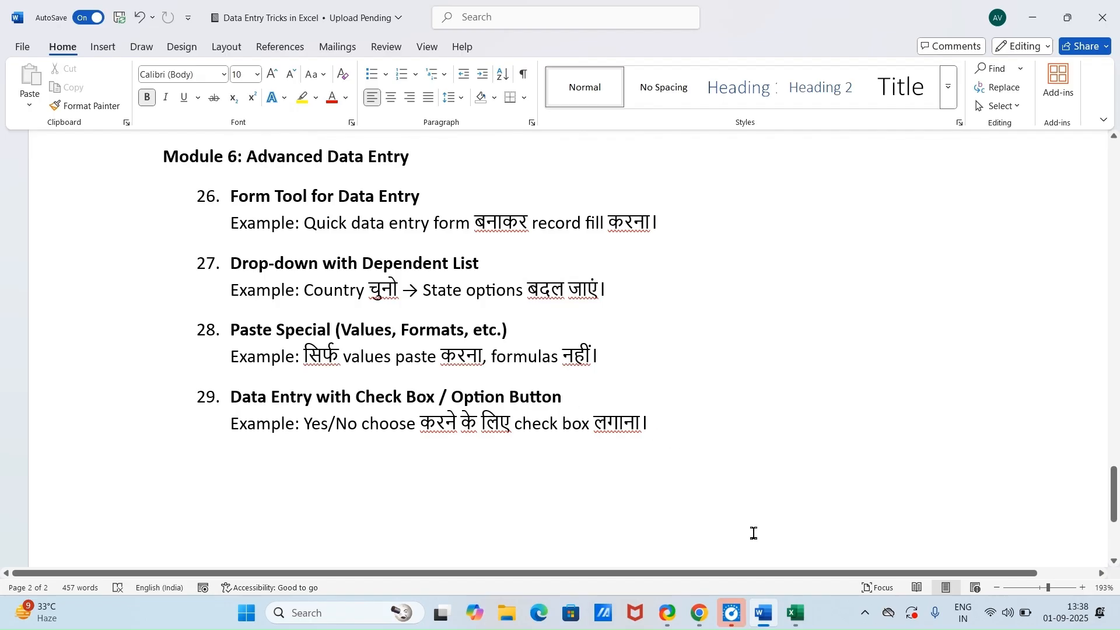
{"action": "left_click", "coordinate": [797, 614]}
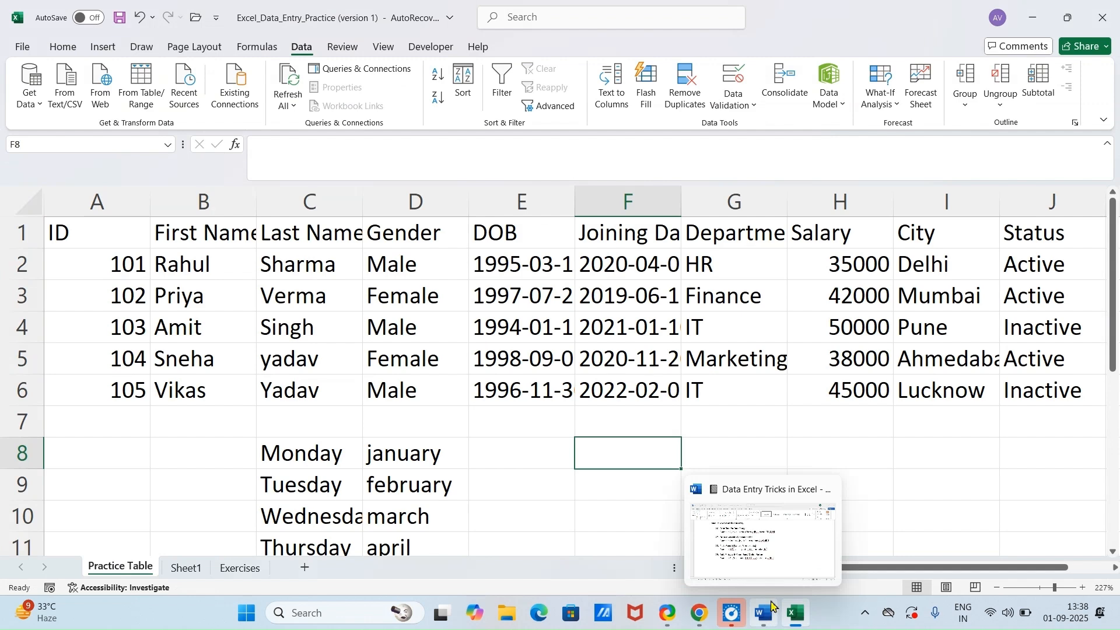
Step: Add a new blank worksheet after Sheet1 and select cell B2 on it
{"action": "left_click", "coordinate": [195, 570]}
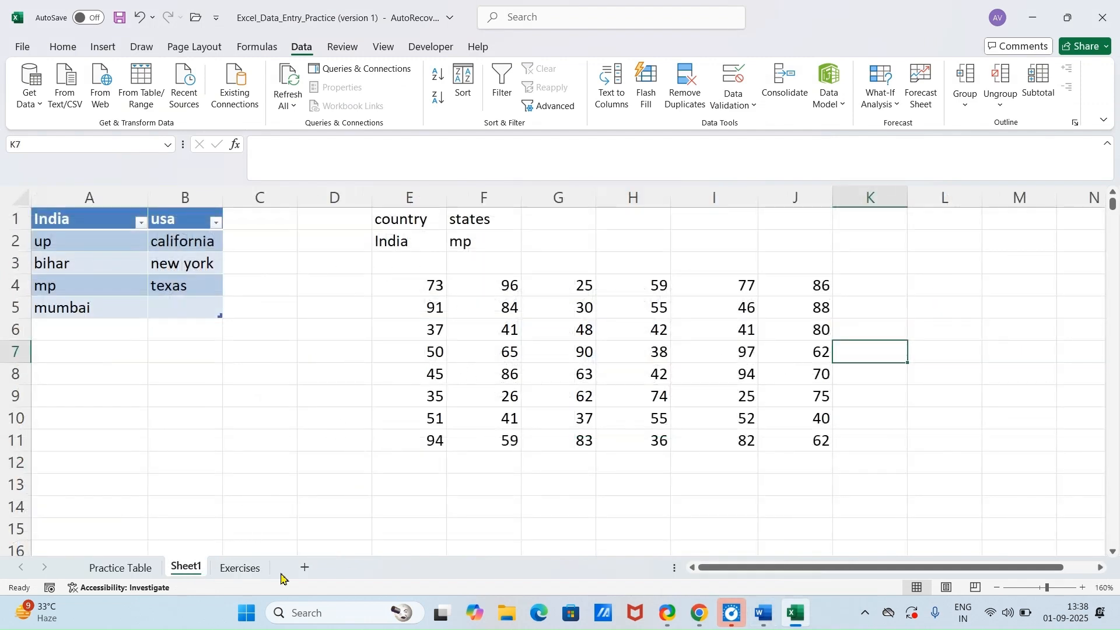
{"action": "left_click", "coordinate": [306, 569]}
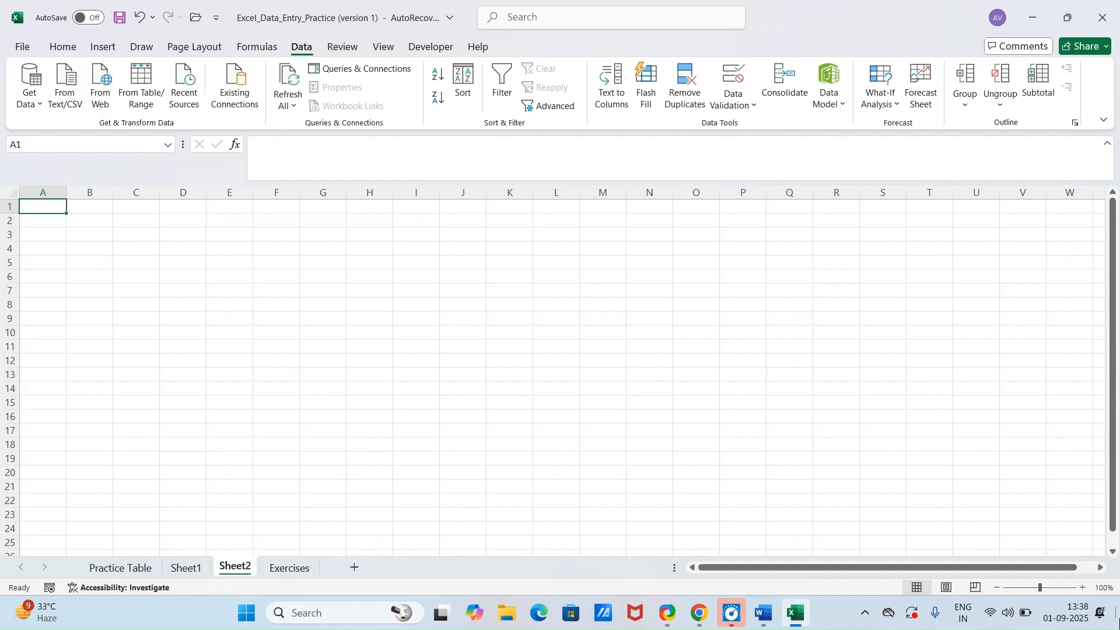
{"action": "left_click", "coordinate": [1050, 588]}
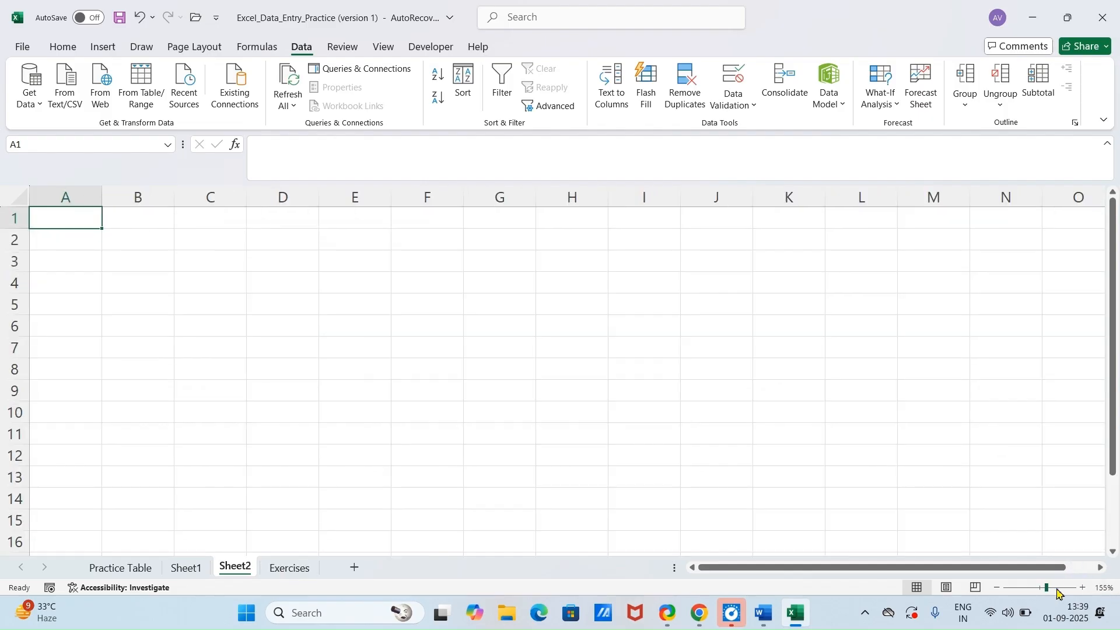
{"action": "left_click", "coordinate": [1058, 589]}
{"action": "left_click", "coordinate": [260, 357]}
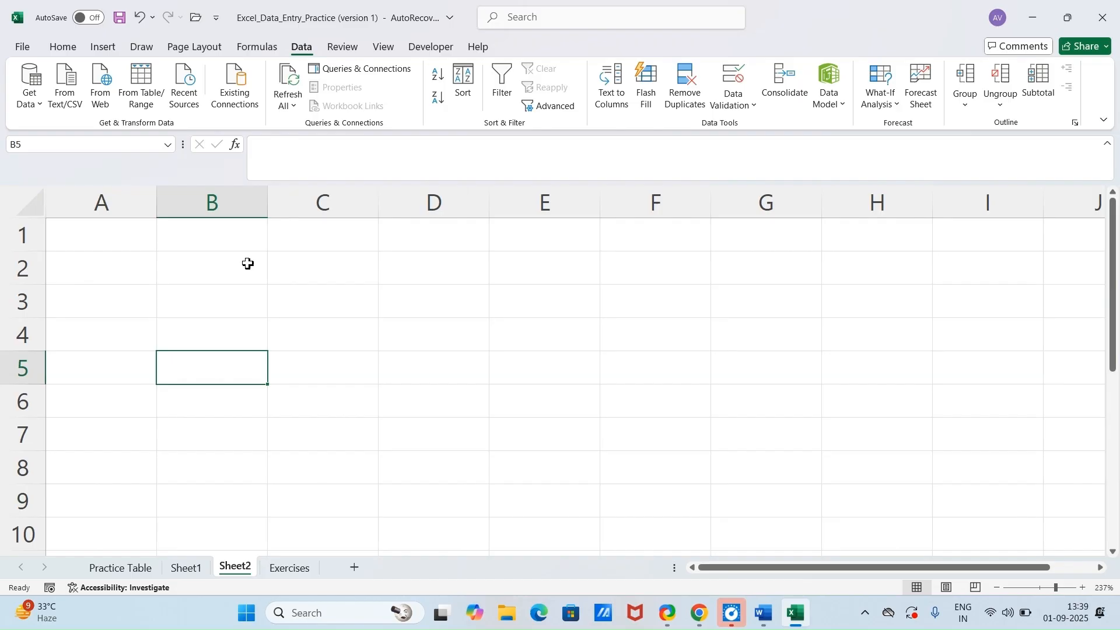
{"action": "left_click", "coordinate": [248, 263]}
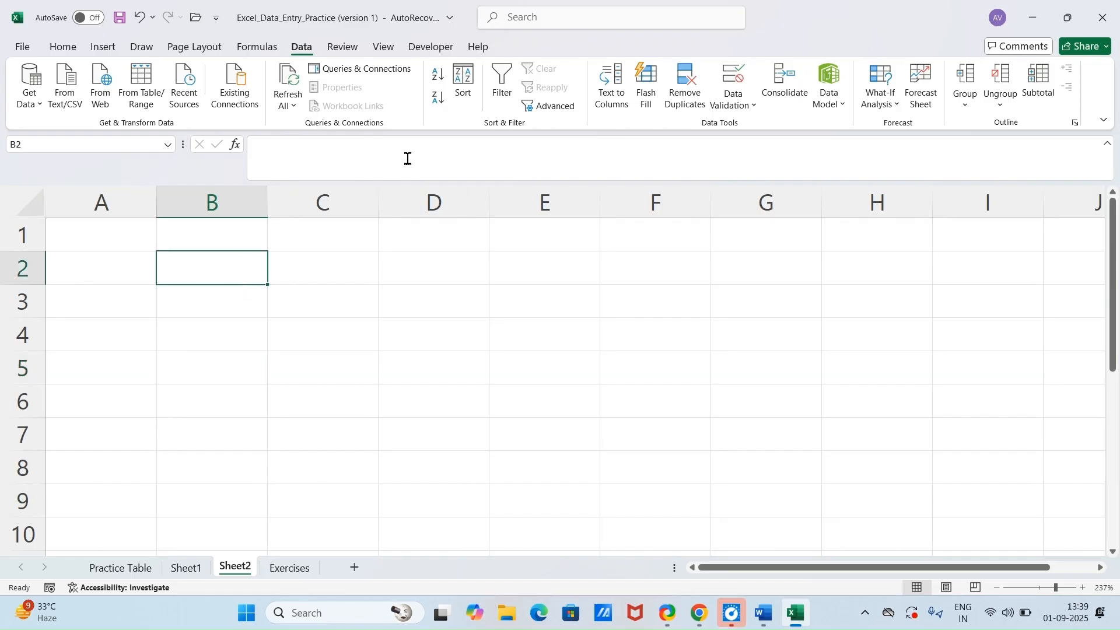
Step: Show the Developer commands and open the ribbon customization options
{"action": "left_click", "coordinate": [430, 47]}
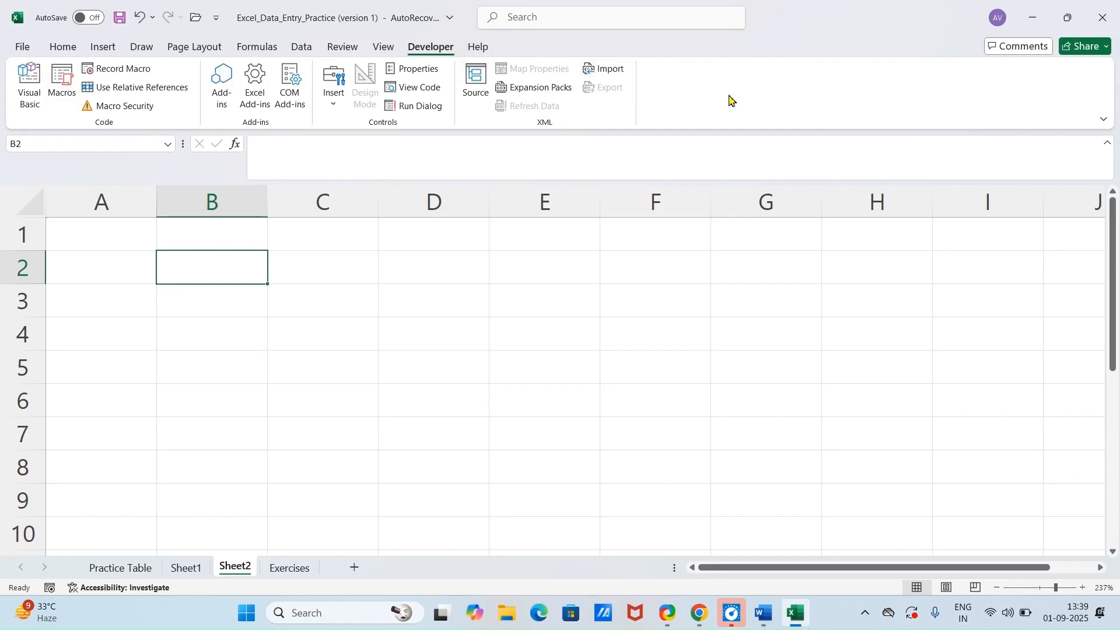
{"action": "right_click", "coordinate": [729, 97]}
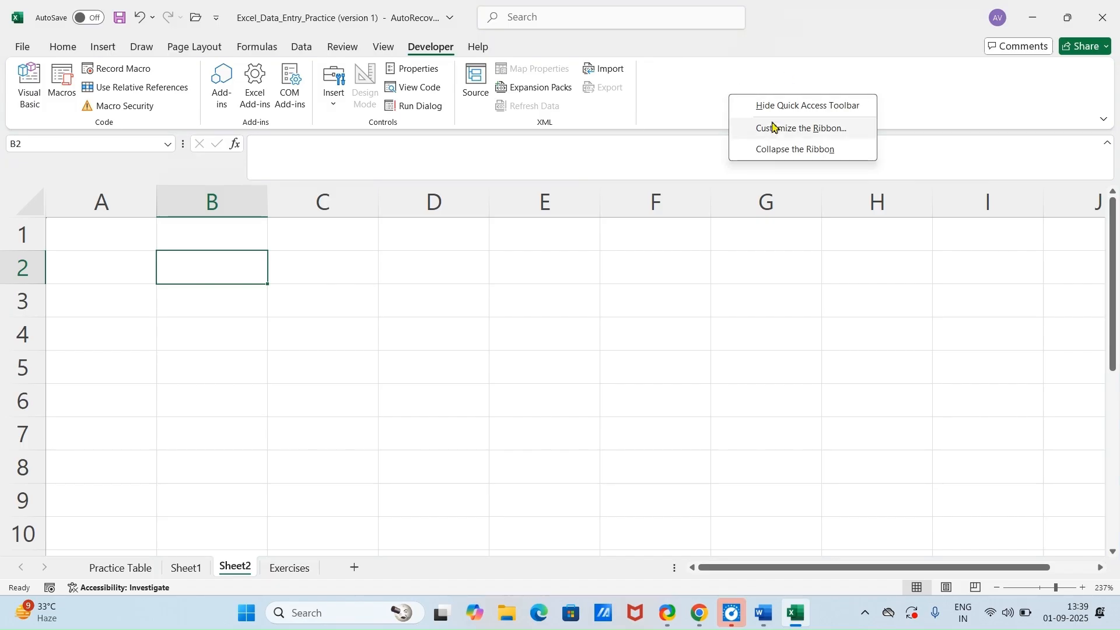
{"action": "left_click", "coordinate": [801, 132]}
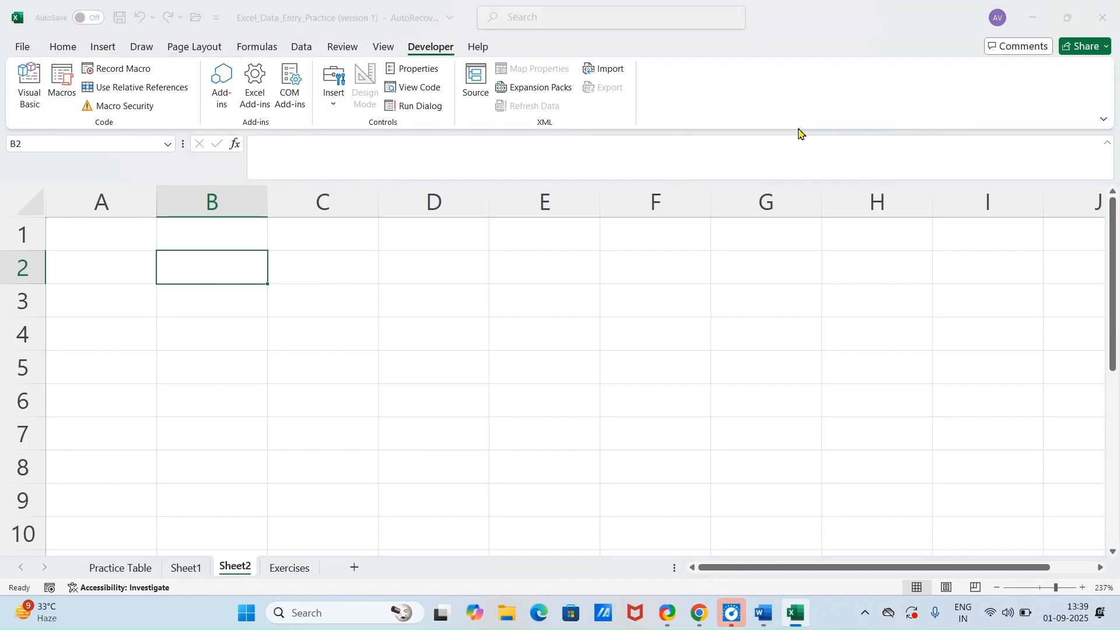
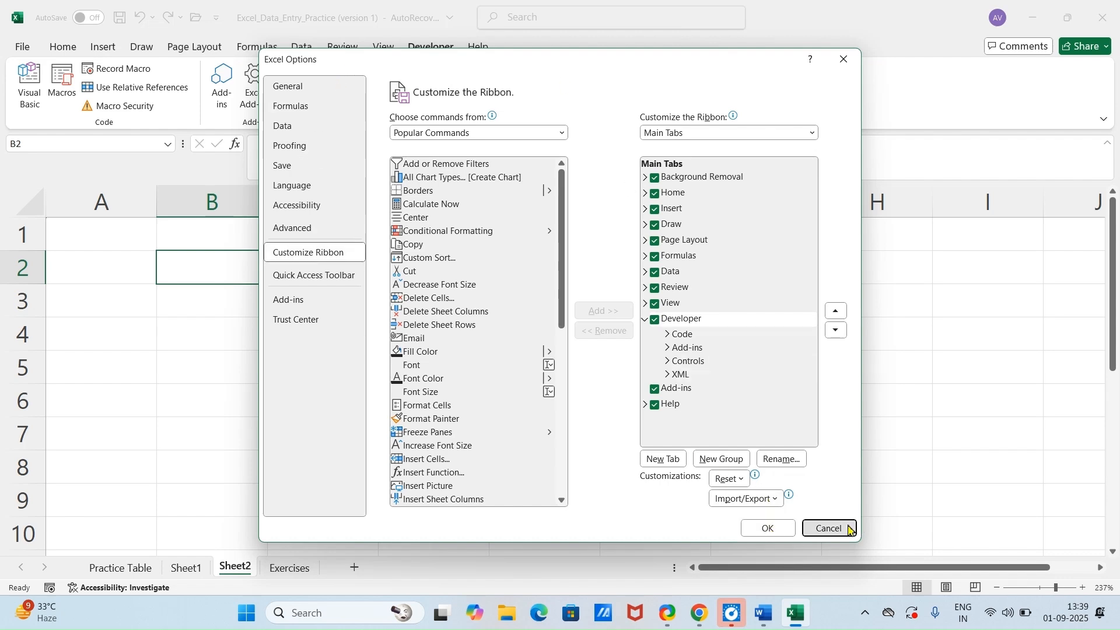
Step: Dismiss the ribbon customization options and draw a small form control check box over cell C2 on Sheet3
{"action": "left_click", "coordinate": [827, 529]}
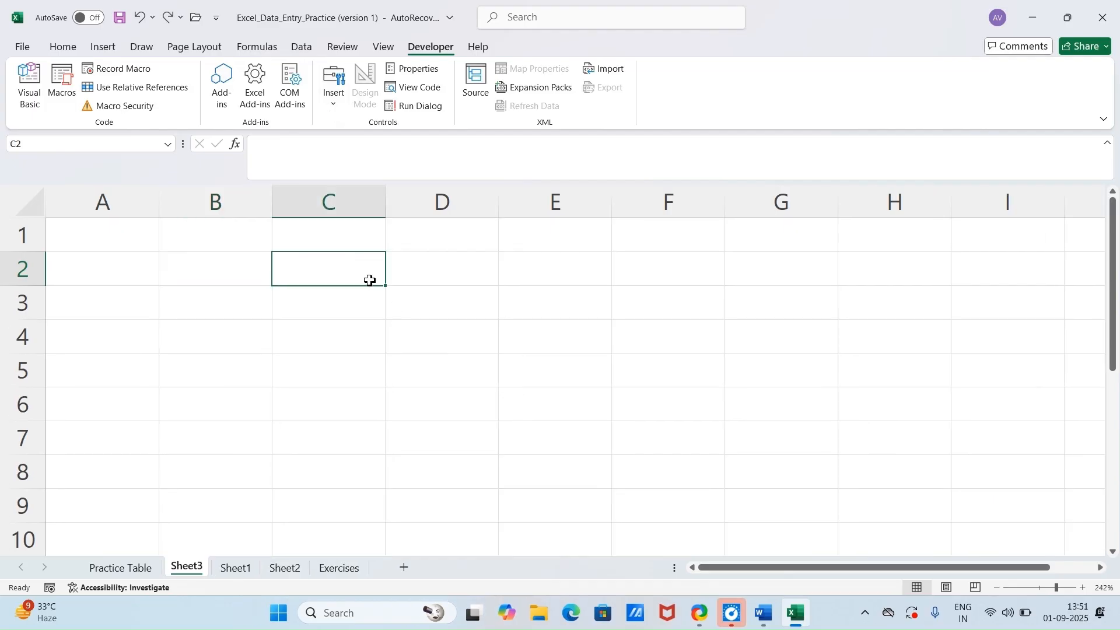
{"action": "left_click", "coordinate": [325, 104]}
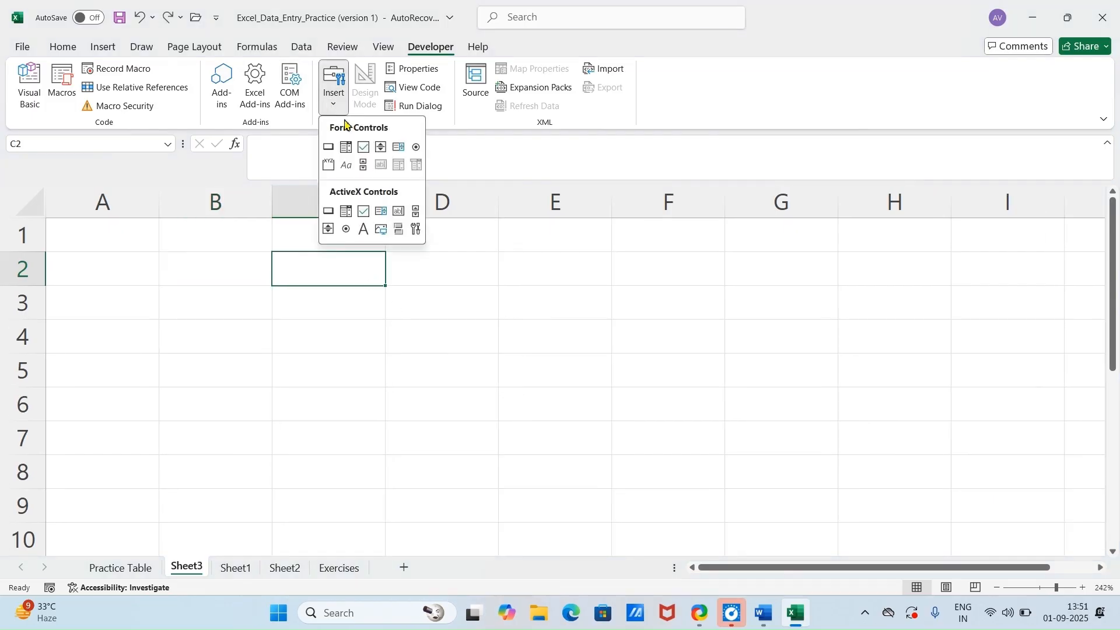
{"action": "left_click", "coordinate": [362, 148]}
{"action": "left_click_drag", "start_coordinate": [320, 249], "coordinate": [354, 271]}
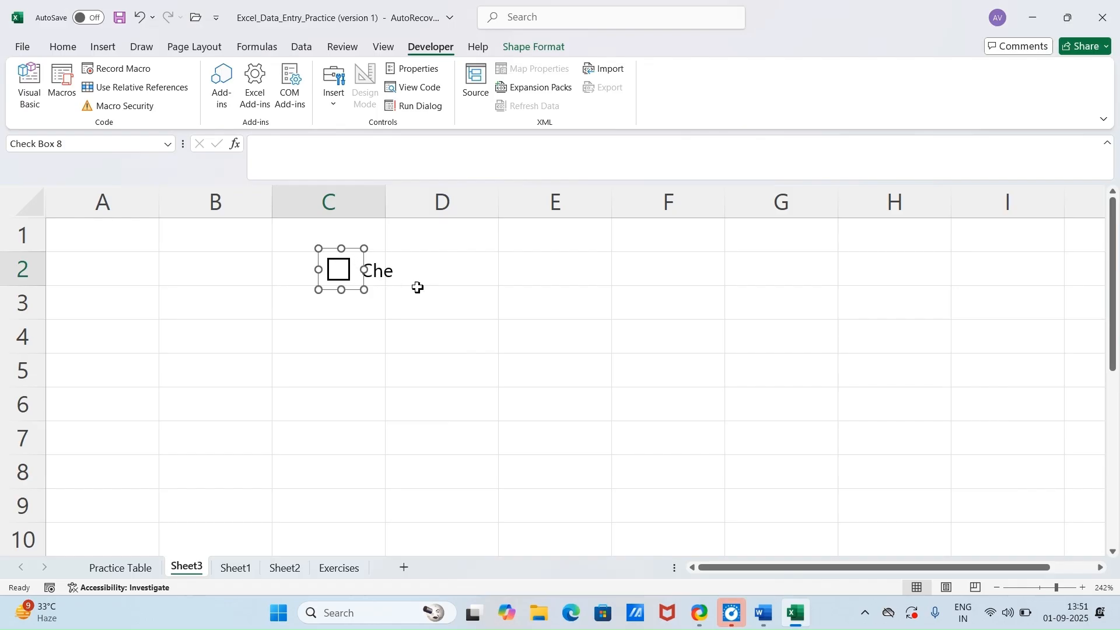
Step: Delete the caption text of the check box in C2 so that only the box remains
{"action": "right_click", "coordinate": [362, 283]}
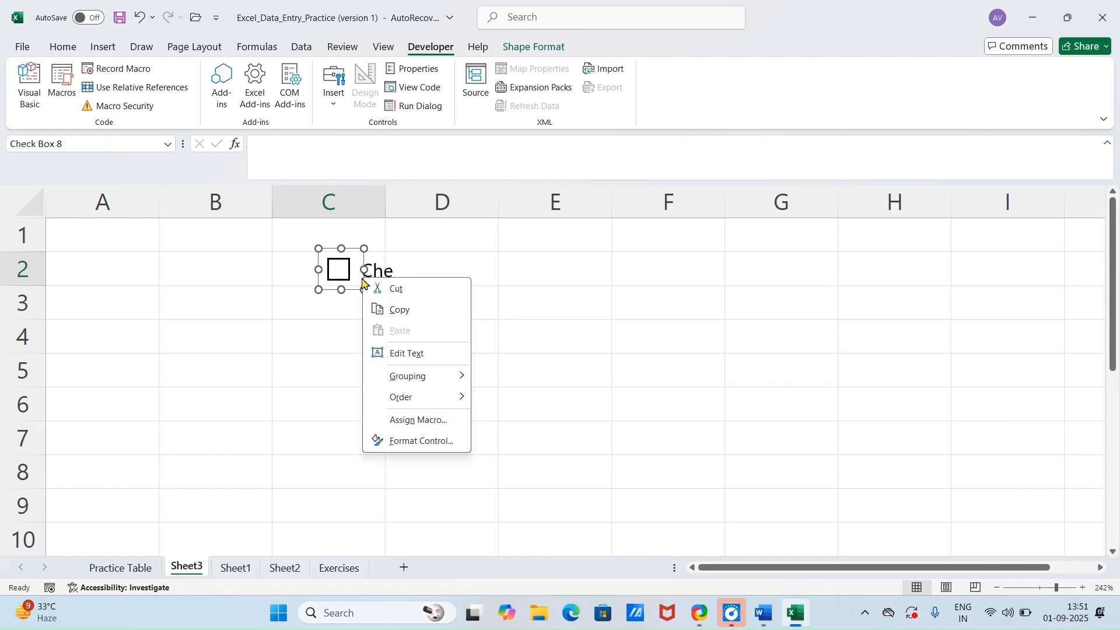
{"action": "left_click", "coordinate": [409, 354]}
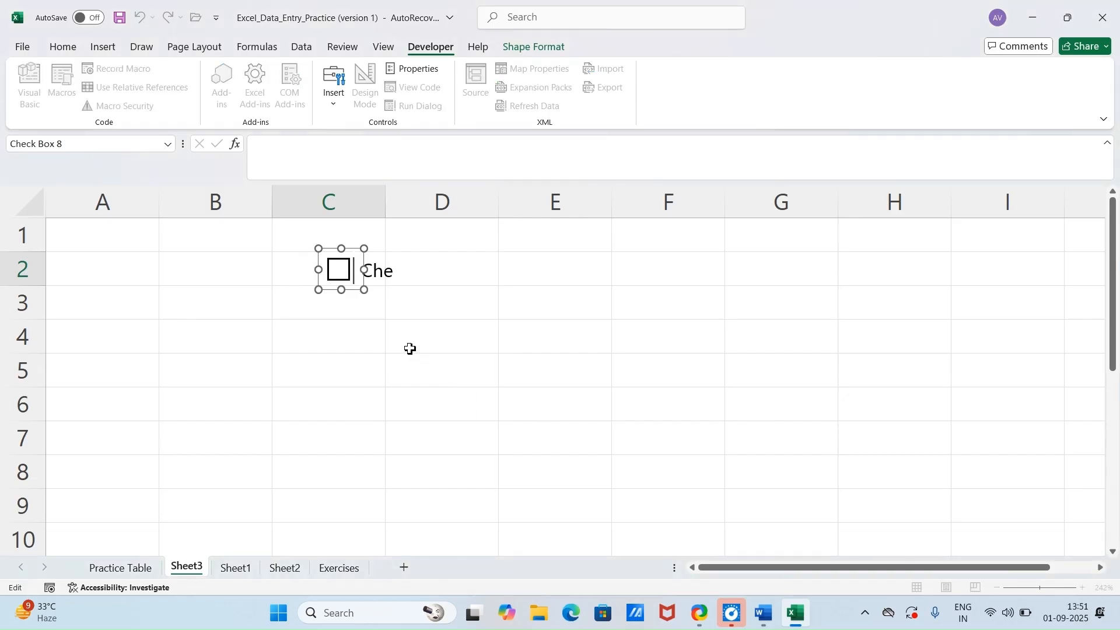
{"action": "type", "text": "x"}
{"action": "key", "text": "BackSpace"}
{"action": "key", "text": "BackSpace"}
{"action": "left_click", "coordinate": [393, 383]}
Step: Fill the check box from cell C2 down through C7
{"action": "left_click", "coordinate": [376, 279]}
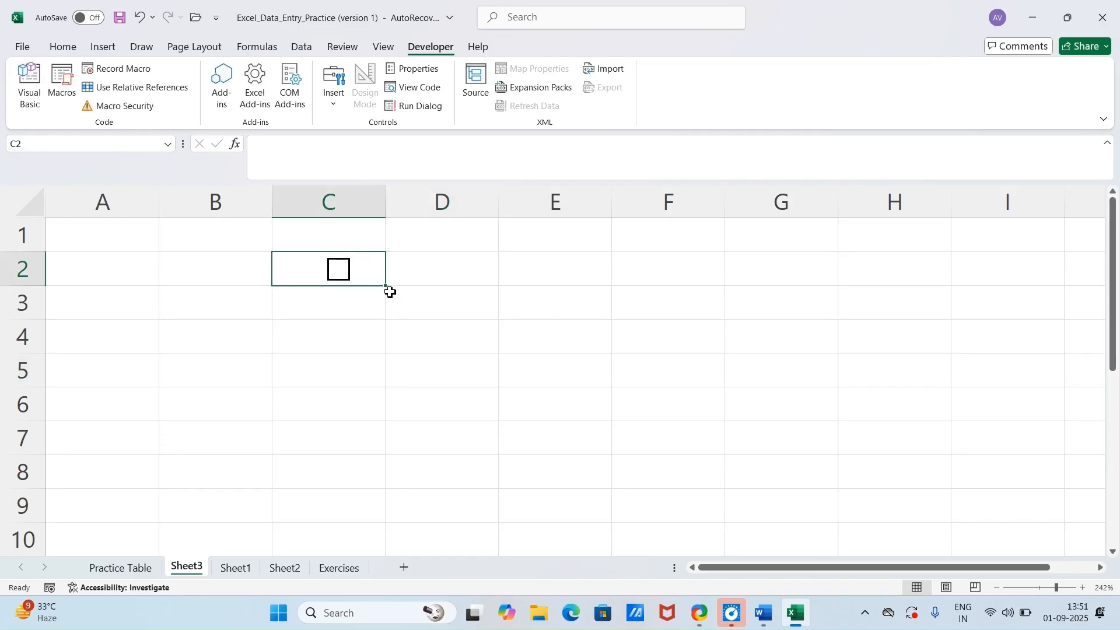
{"action": "left_click_drag", "start_coordinate": [391, 291], "coordinate": [405, 450]}
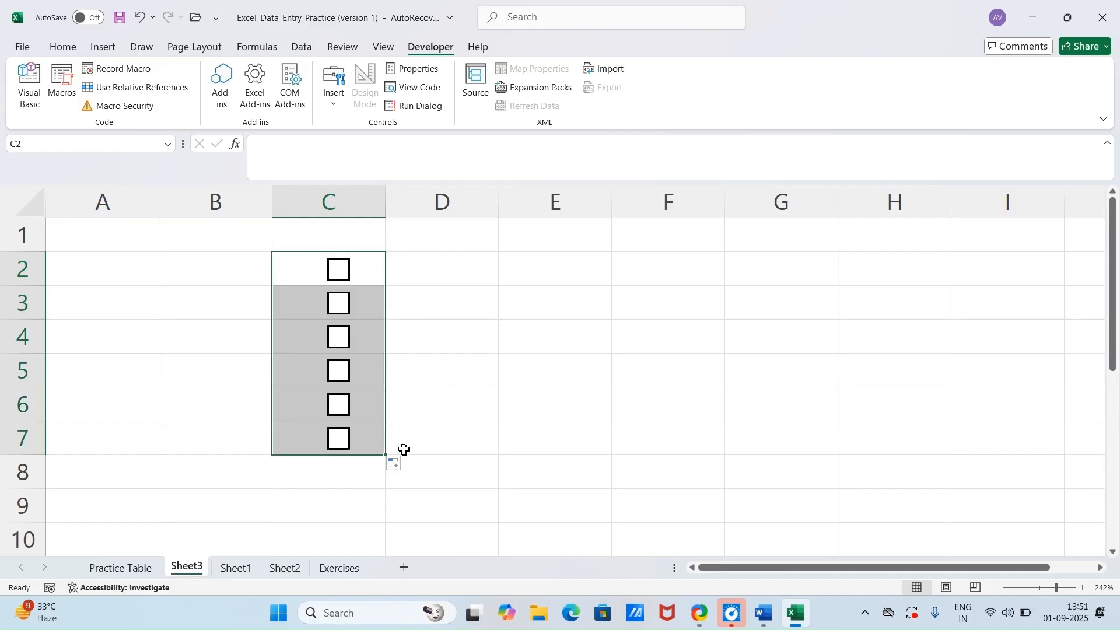
{"action": "left_click", "coordinate": [463, 371]}
Step: Tick the check boxes in C2, C5 and C7, finishing with cell B2 selected
{"action": "left_click", "coordinate": [336, 270]}
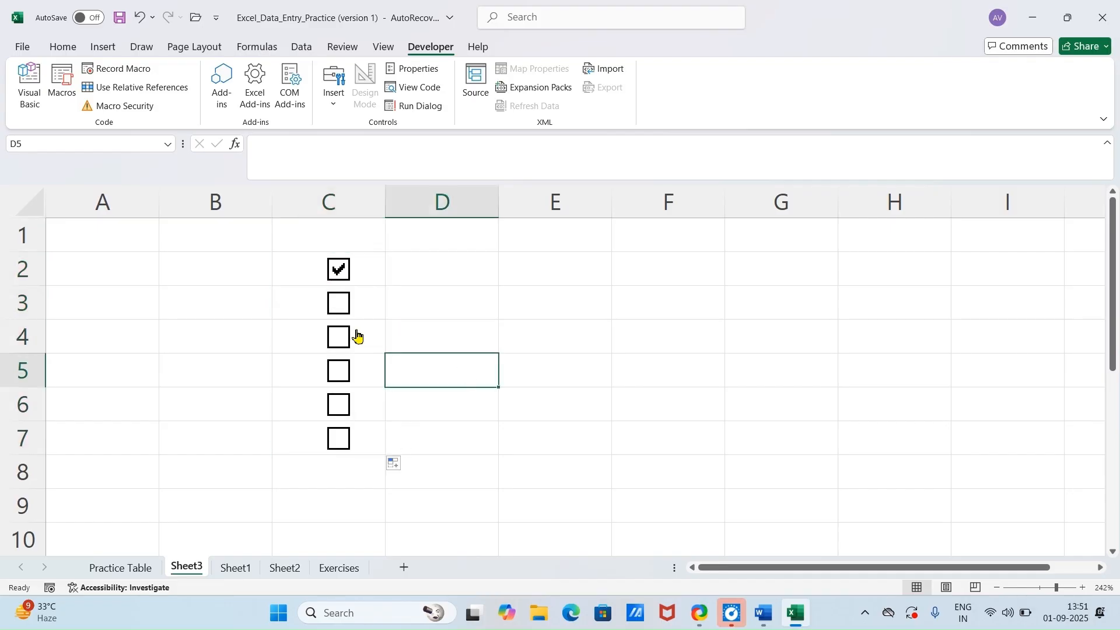
{"action": "left_click", "coordinate": [340, 372]}
{"action": "left_click", "coordinate": [341, 441]}
{"action": "left_click", "coordinate": [221, 271]}
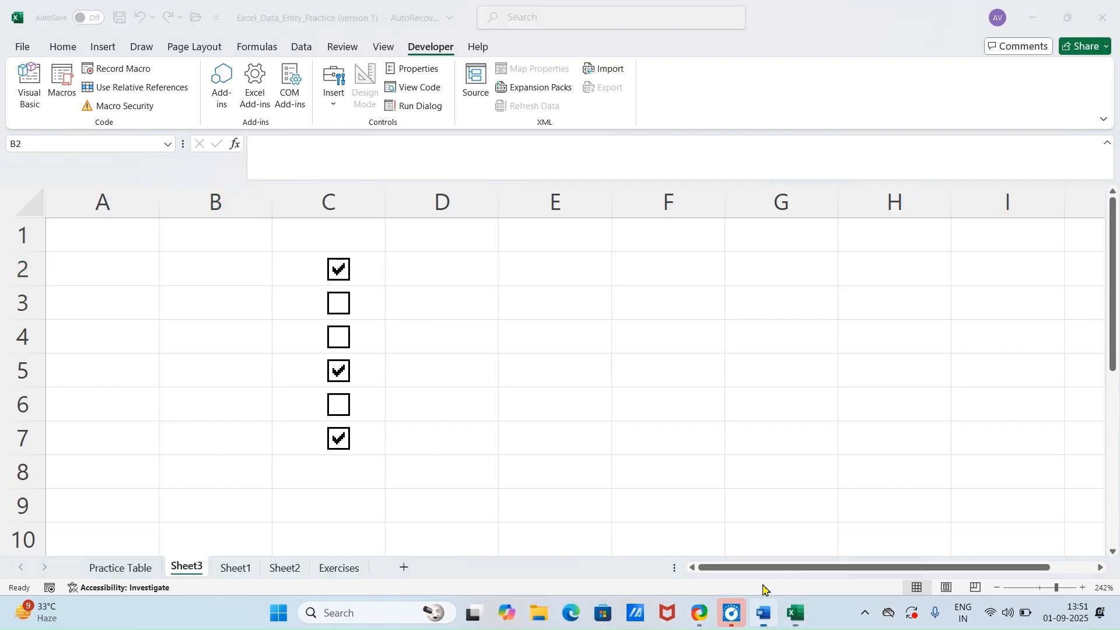
Step: Switch to the Data Entry Tricks document in Word and review it back up to the Module 1 heading
{"action": "left_click", "coordinate": [763, 611]}
{"action": "scroll", "coordinate": [444, 329], "scroll_direction": "up", "scroll_amount": 3}
{"action": "scroll", "coordinate": [444, 329], "scroll_direction": "up", "scroll_amount": 20}
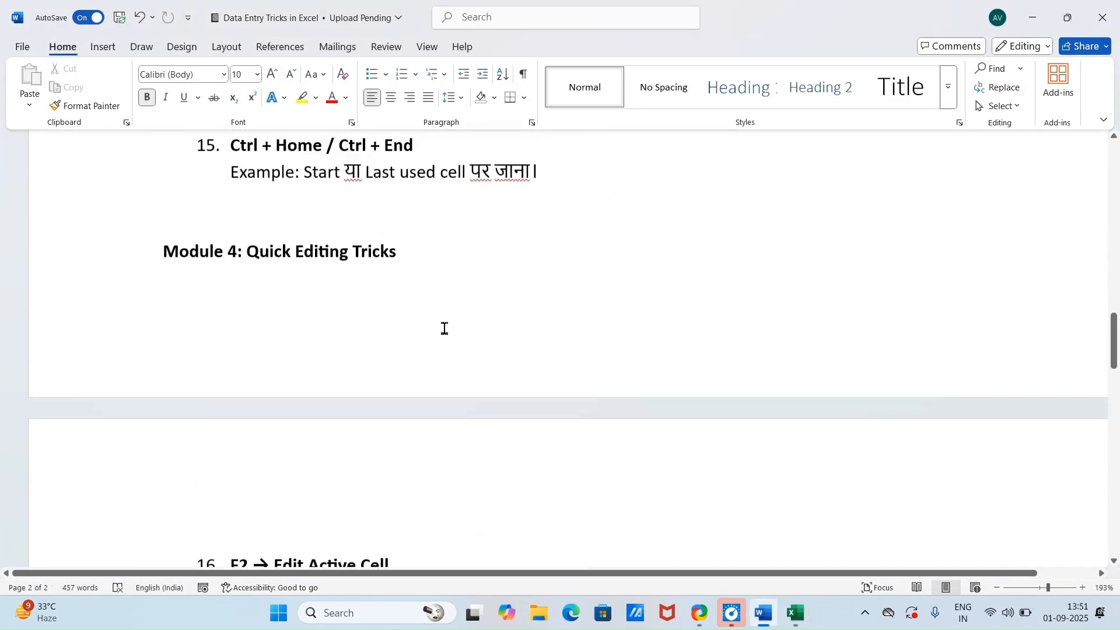
{"action": "scroll", "coordinate": [450, 327], "scroll_direction": "up", "scroll_amount": 8}
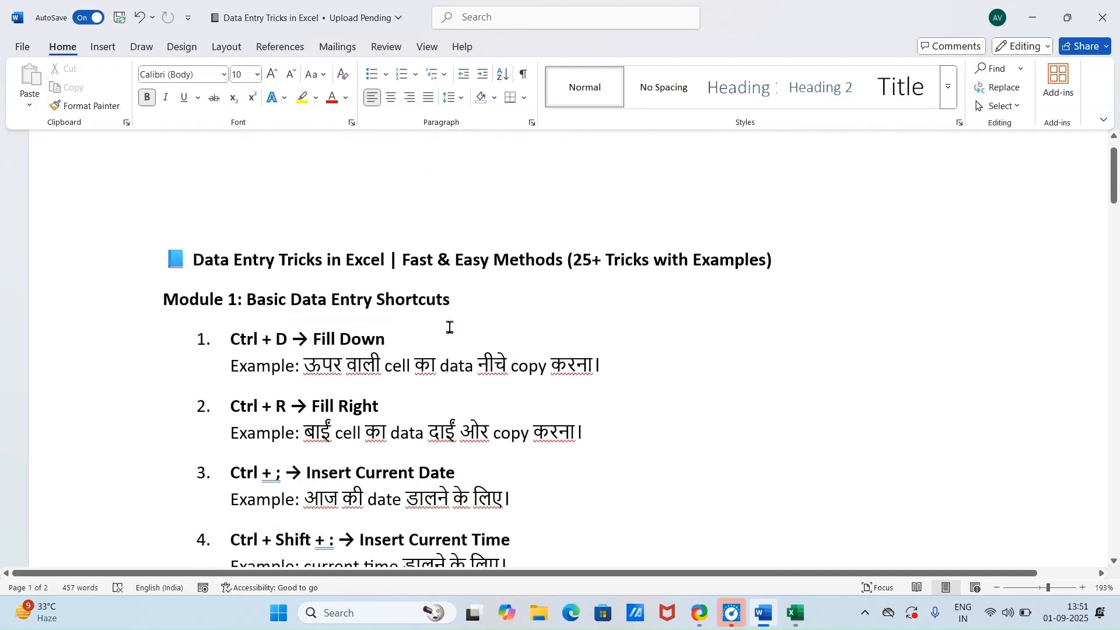